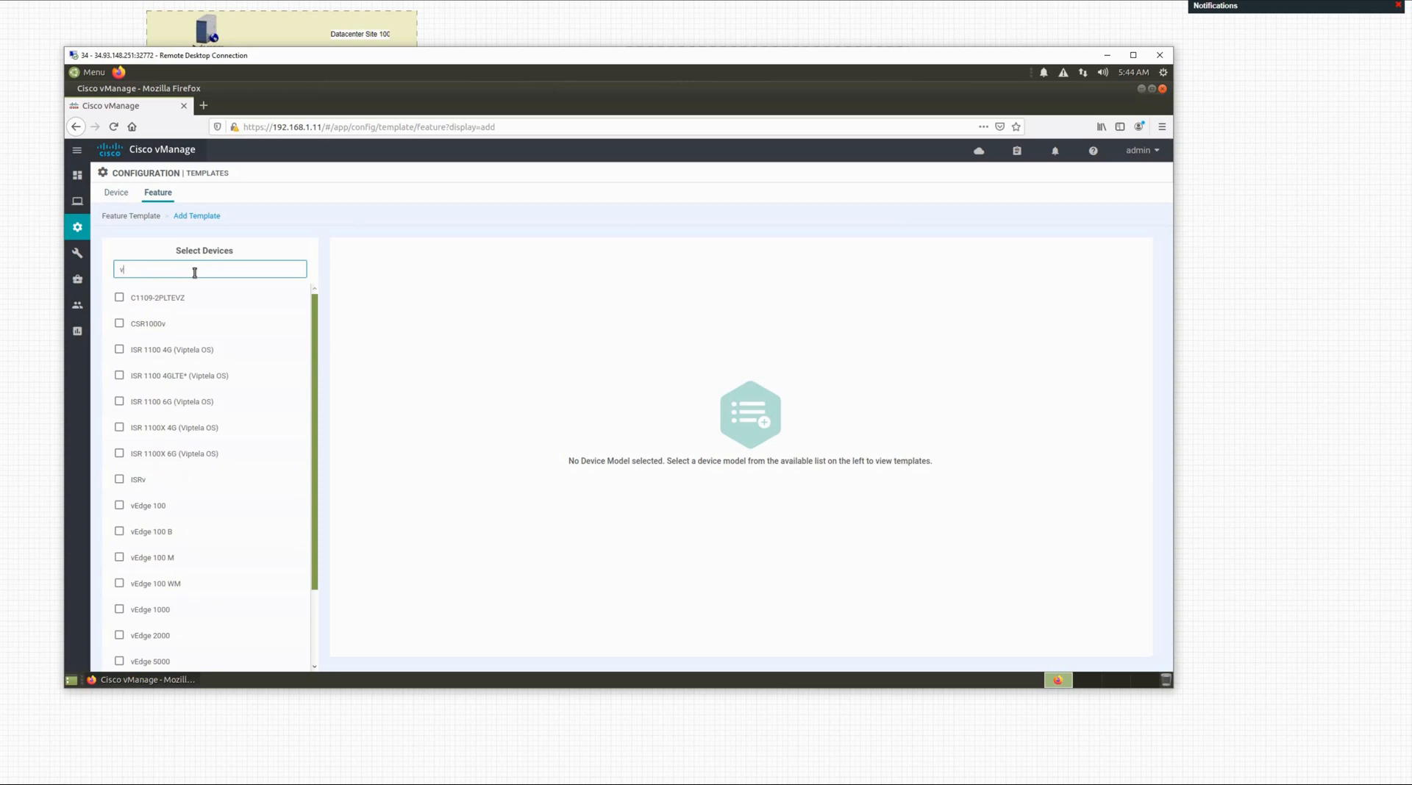
Step: Filter devices by 'ed', choose vEdge Cloud, and pick the VPN Interface Ethernet template
text(ed)
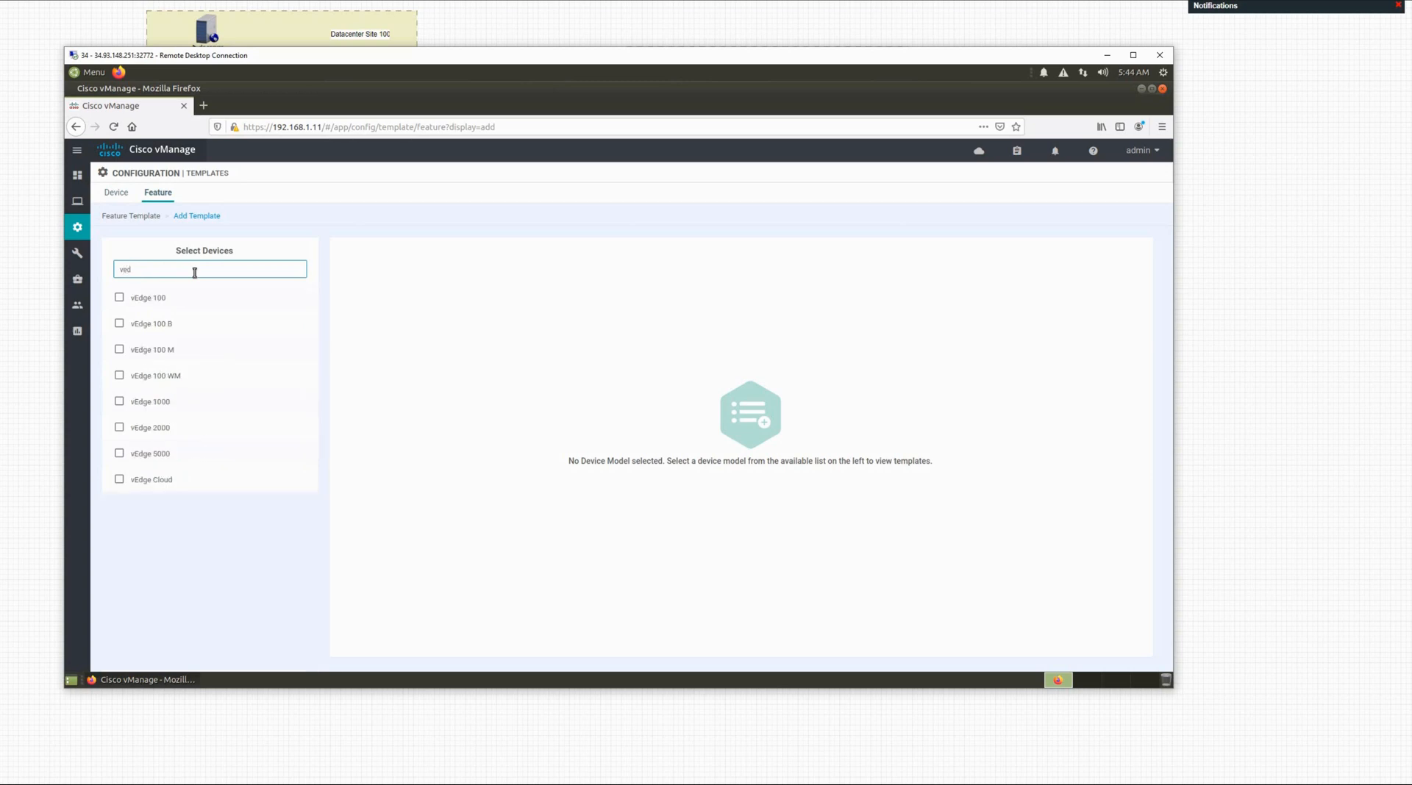
click(158, 481)
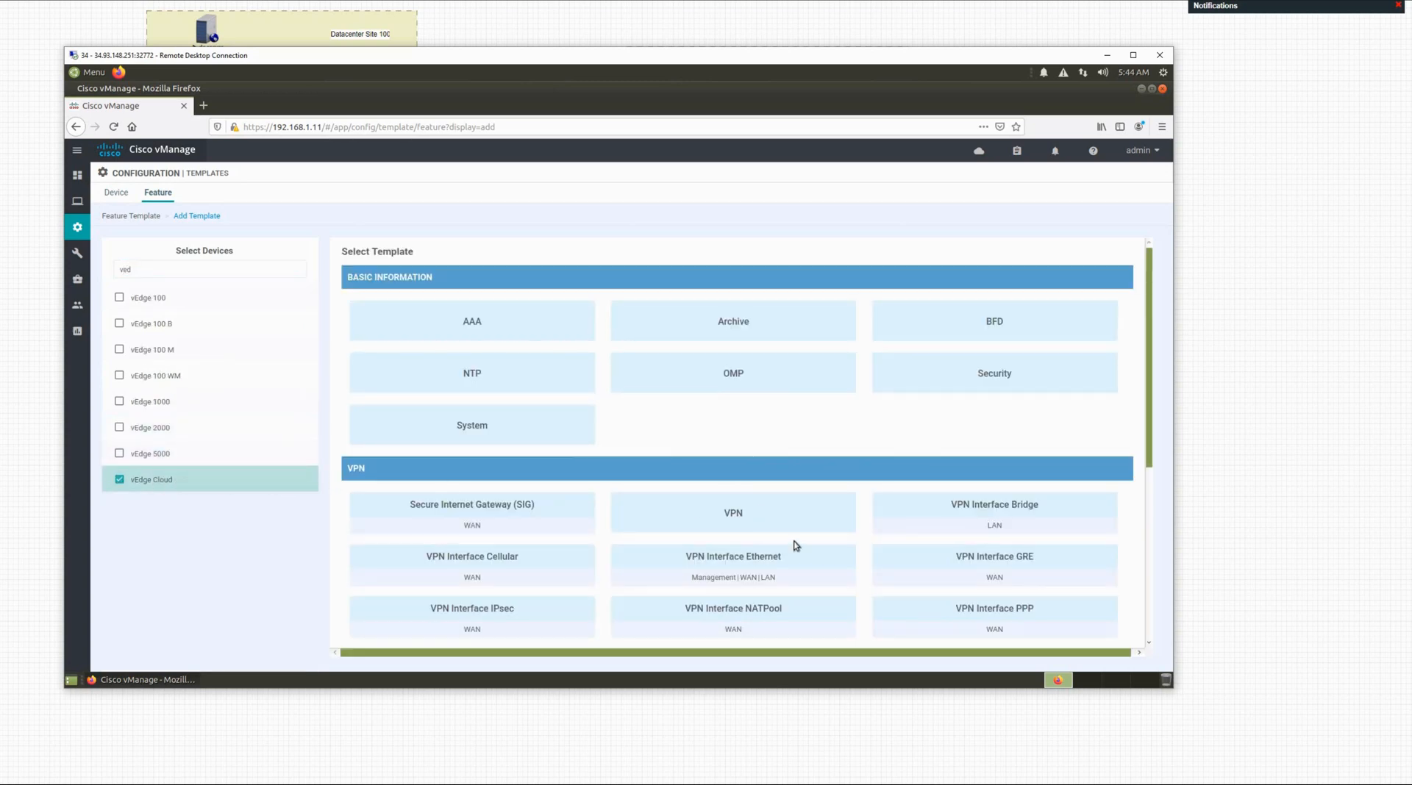
click(740, 563)
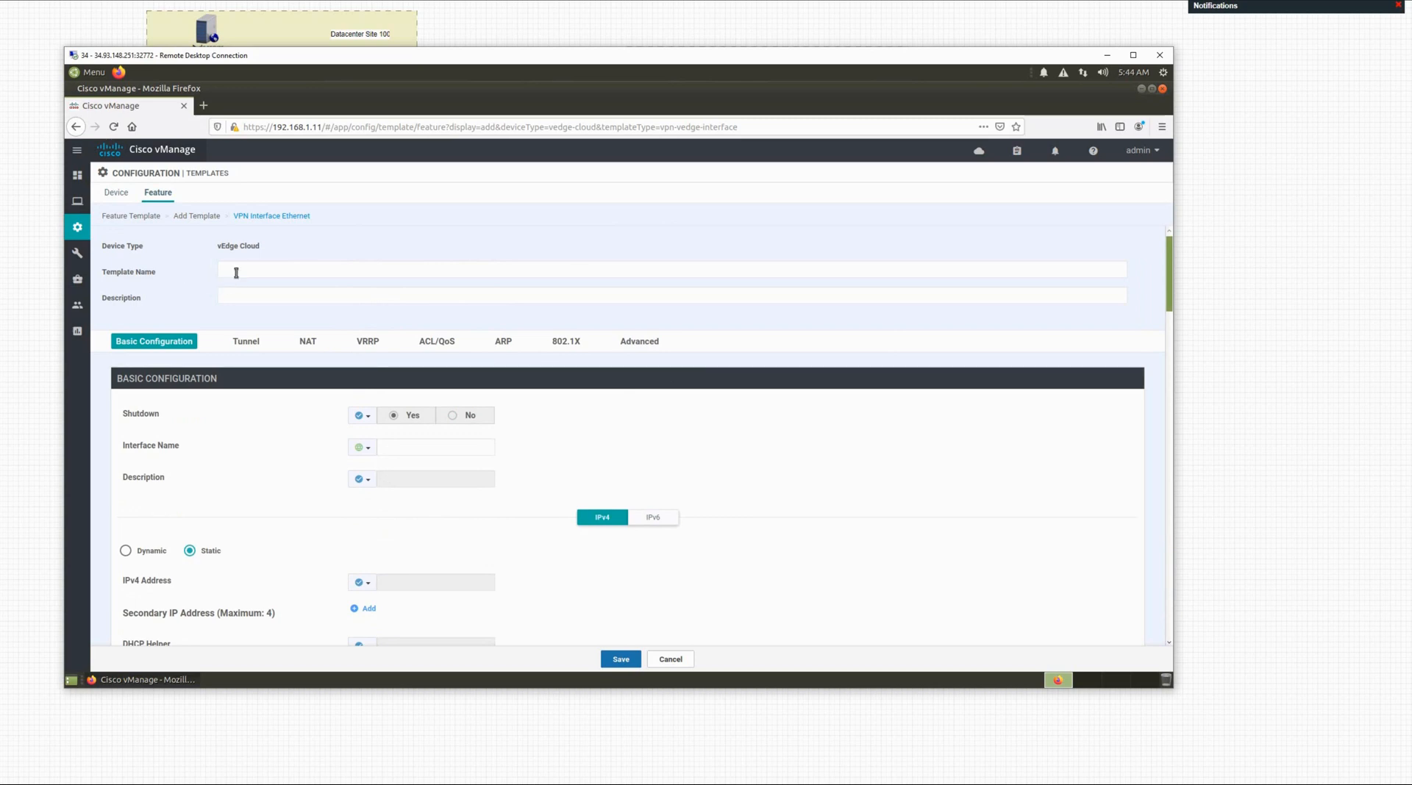
Step: Enter BR-2-Edge-VPN-10-Interface as the template name and paste it as the description
click(272, 267)
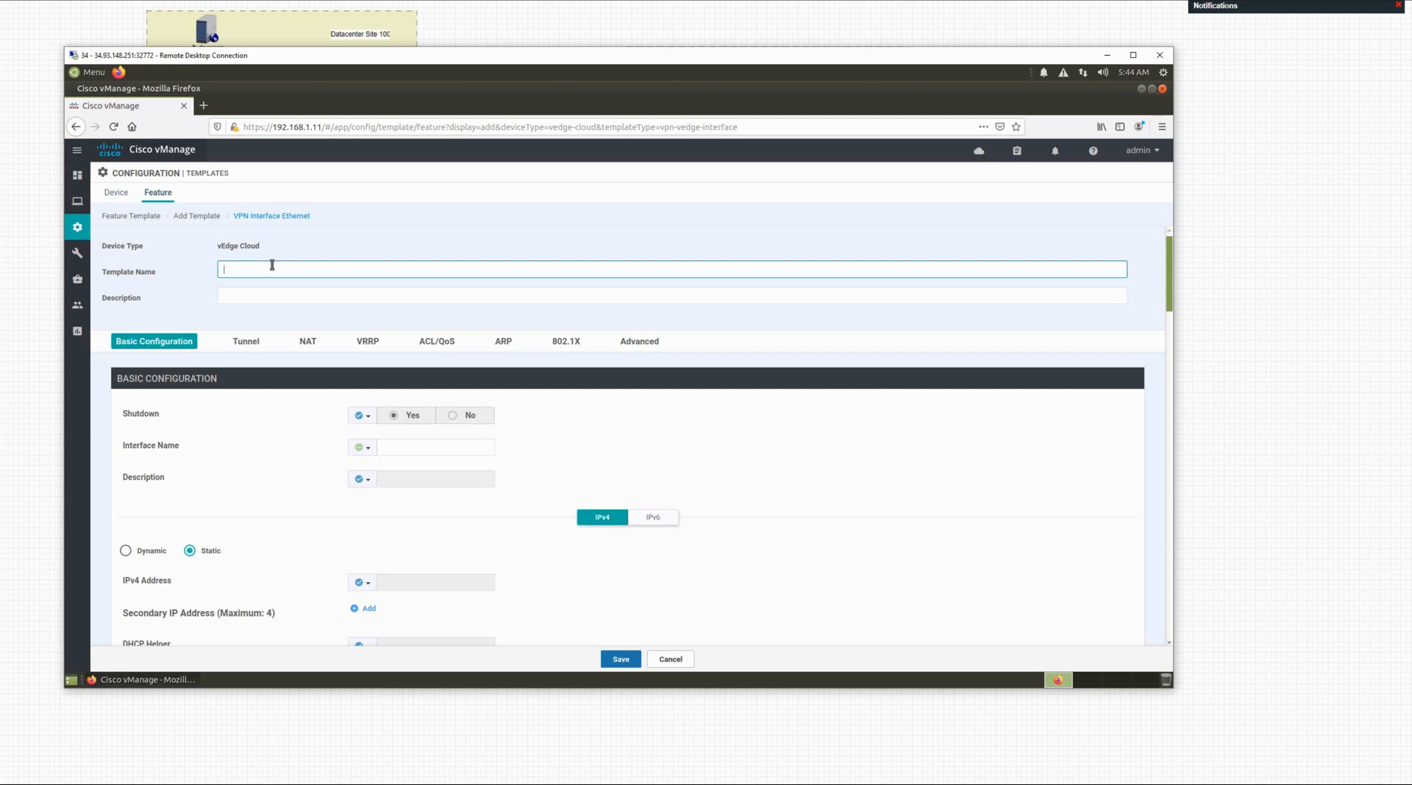
text(B)
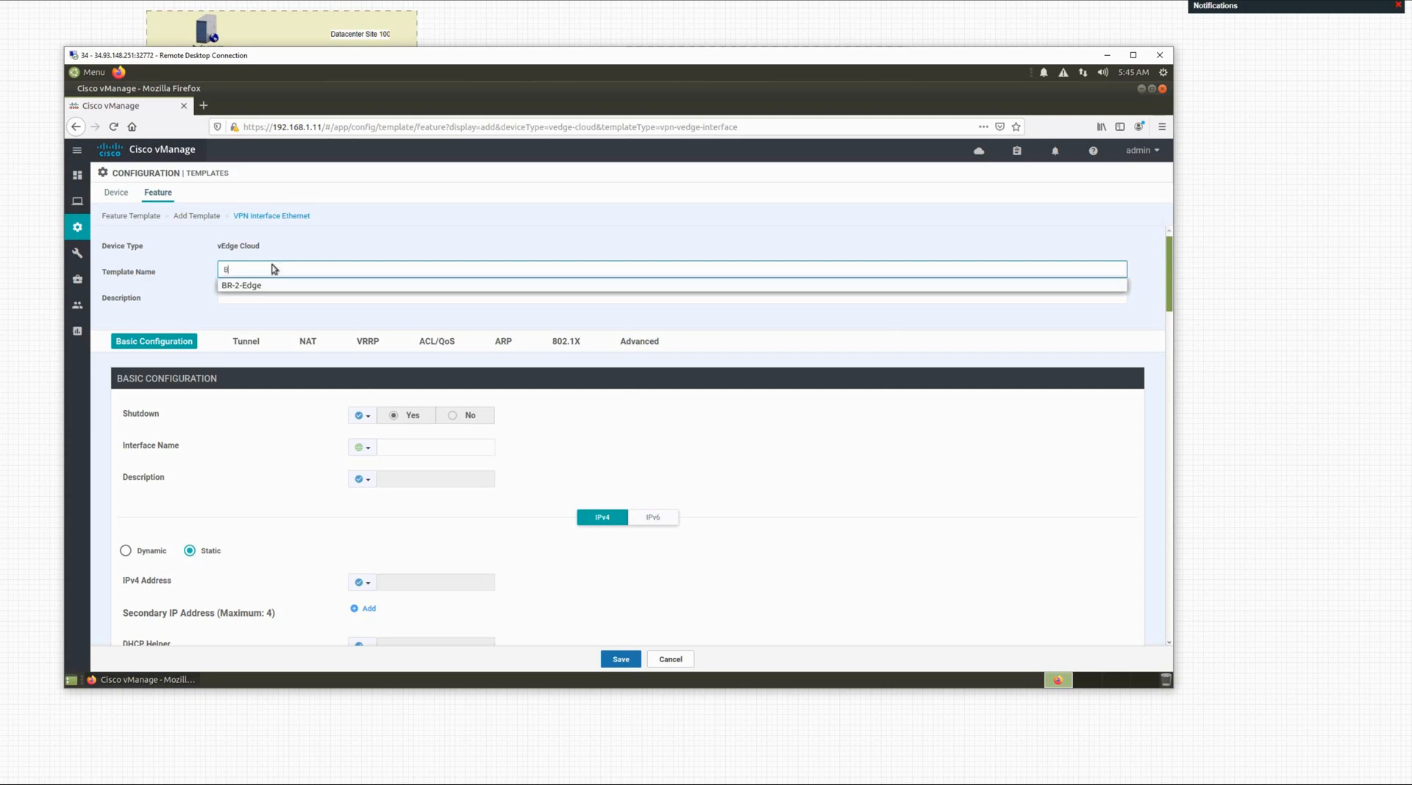
key(Down)
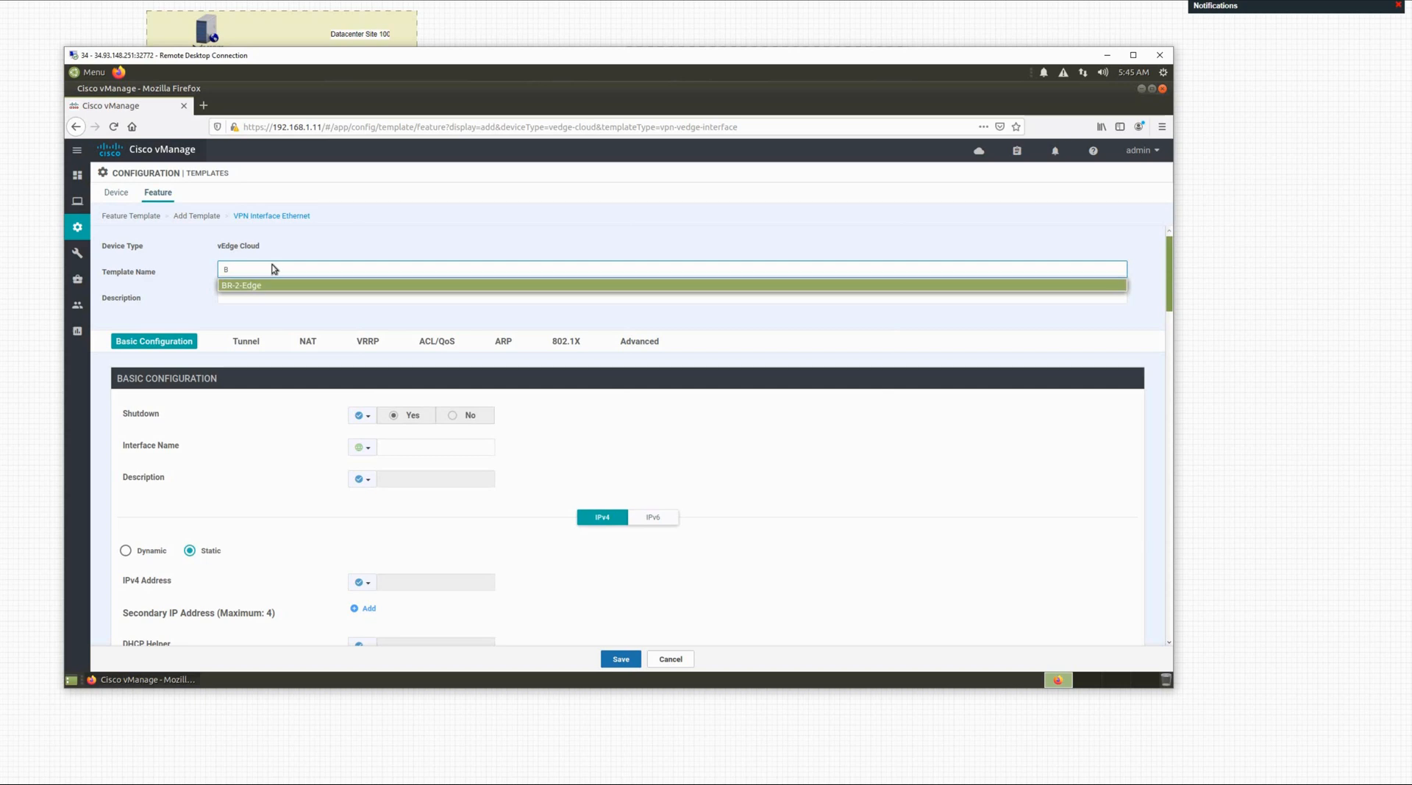
key(Return)
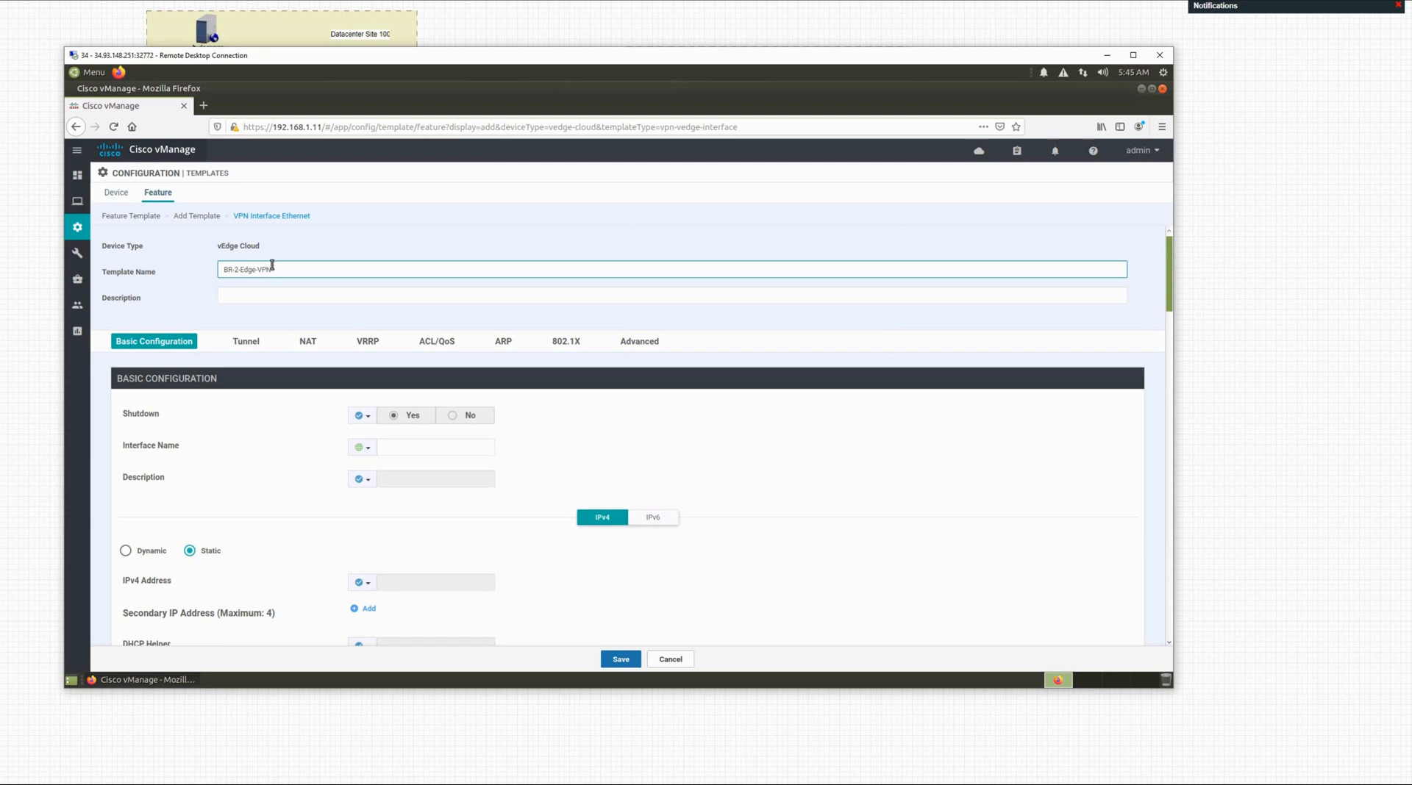
text(10-Interface)
click(272, 269)
text(-)
drag(312, 273, 217, 269)
key(ctrl+c)
click(233, 300)
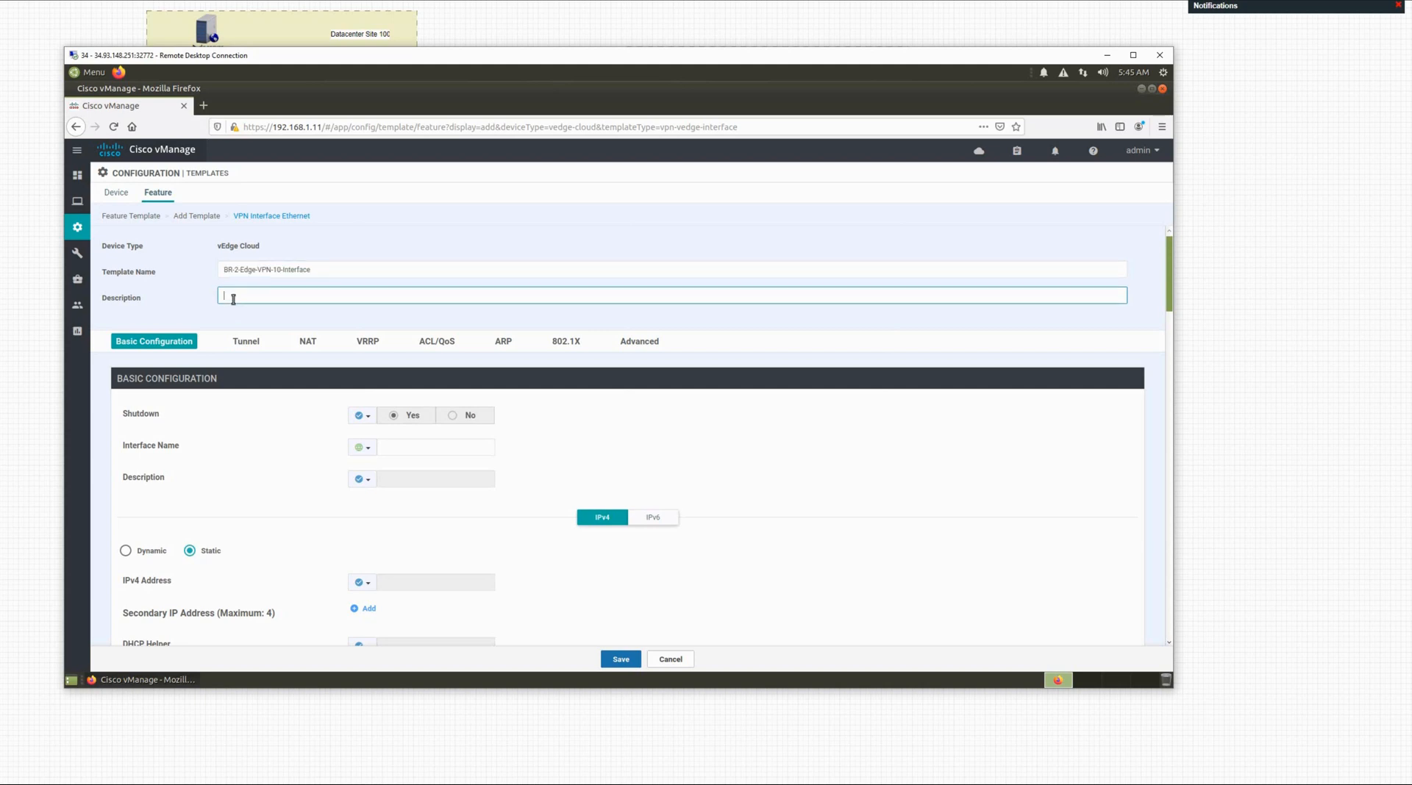
key(ctrl+v)
scroll(380, 338, down, 1)
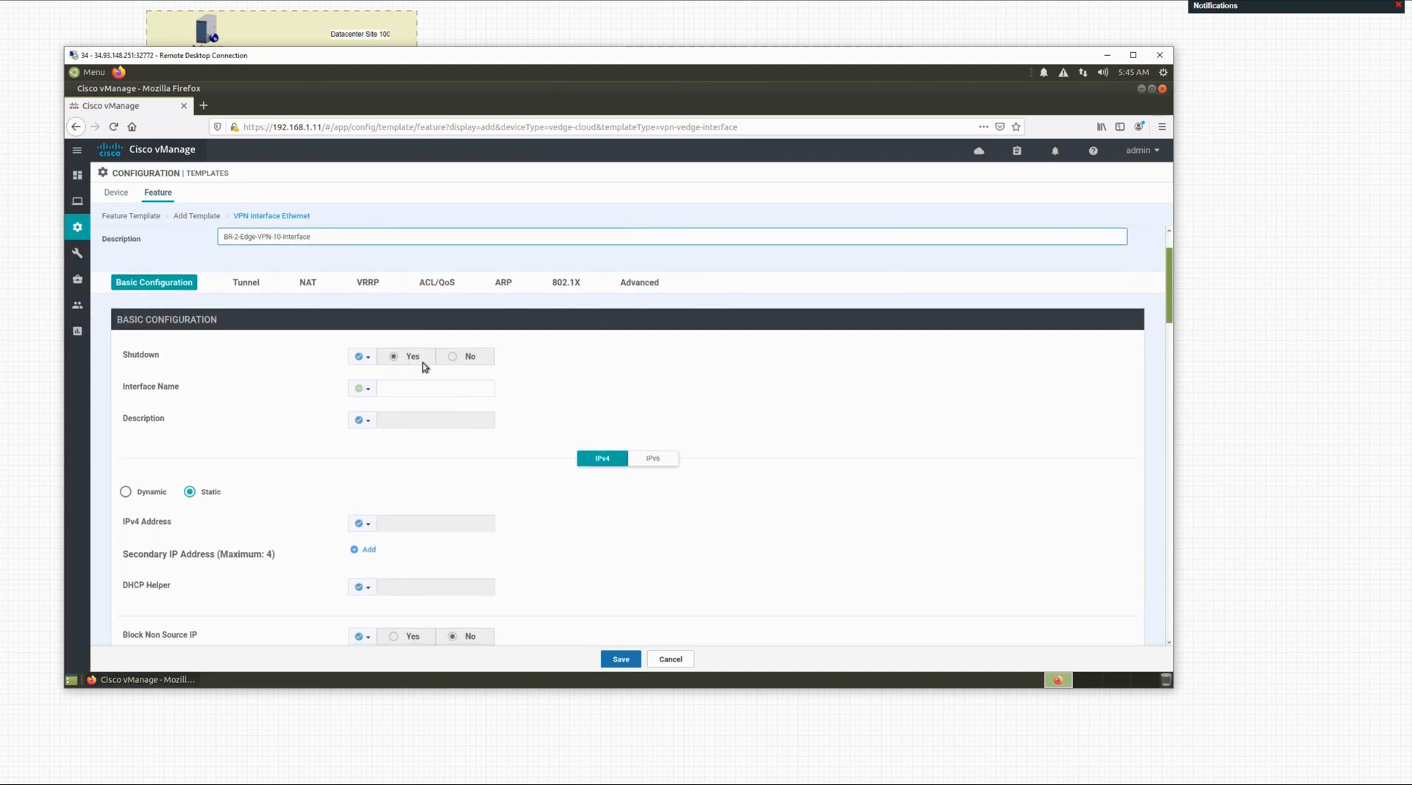
Step: Make Shutdown a global value and set the global interface name to ge0/2
click(368, 359)
click(375, 376)
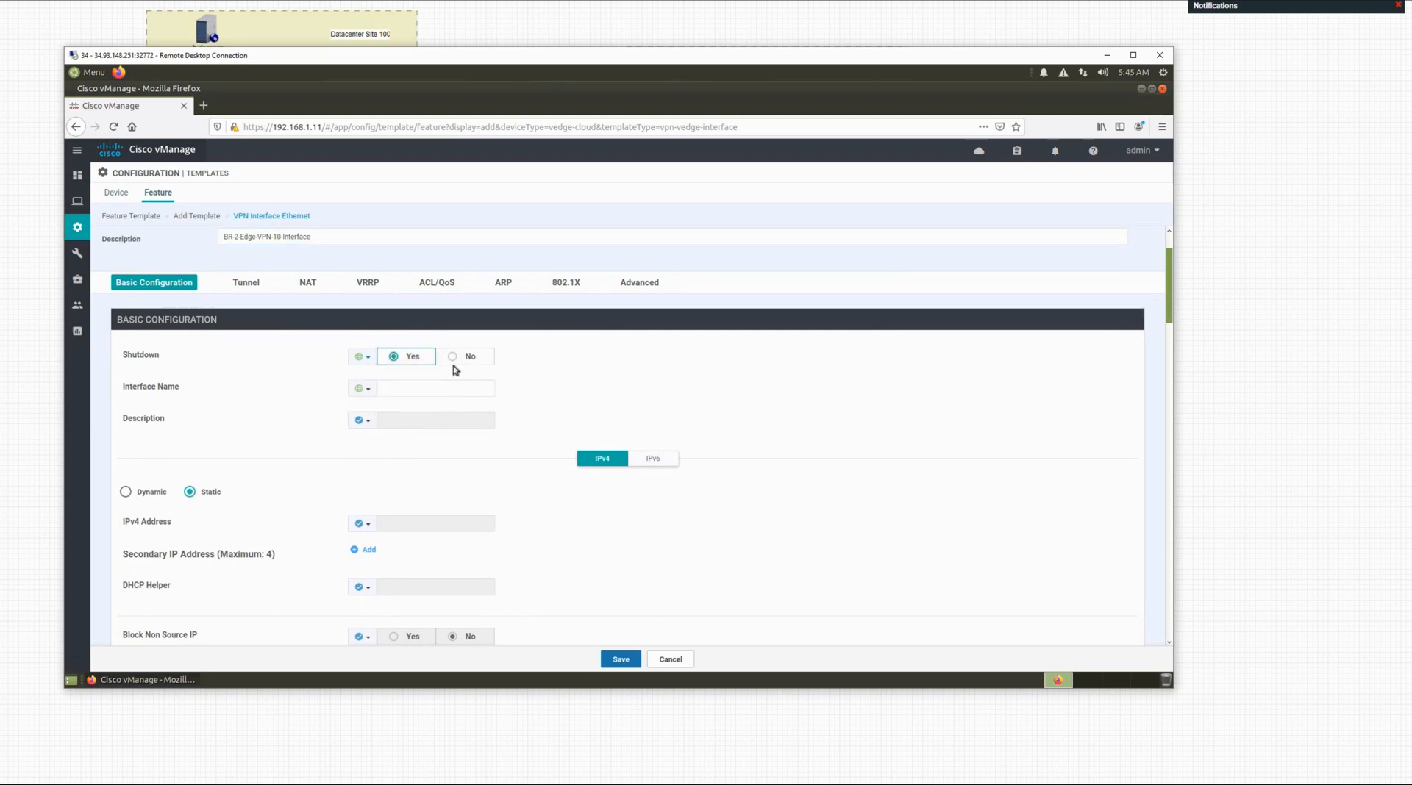
click(370, 390)
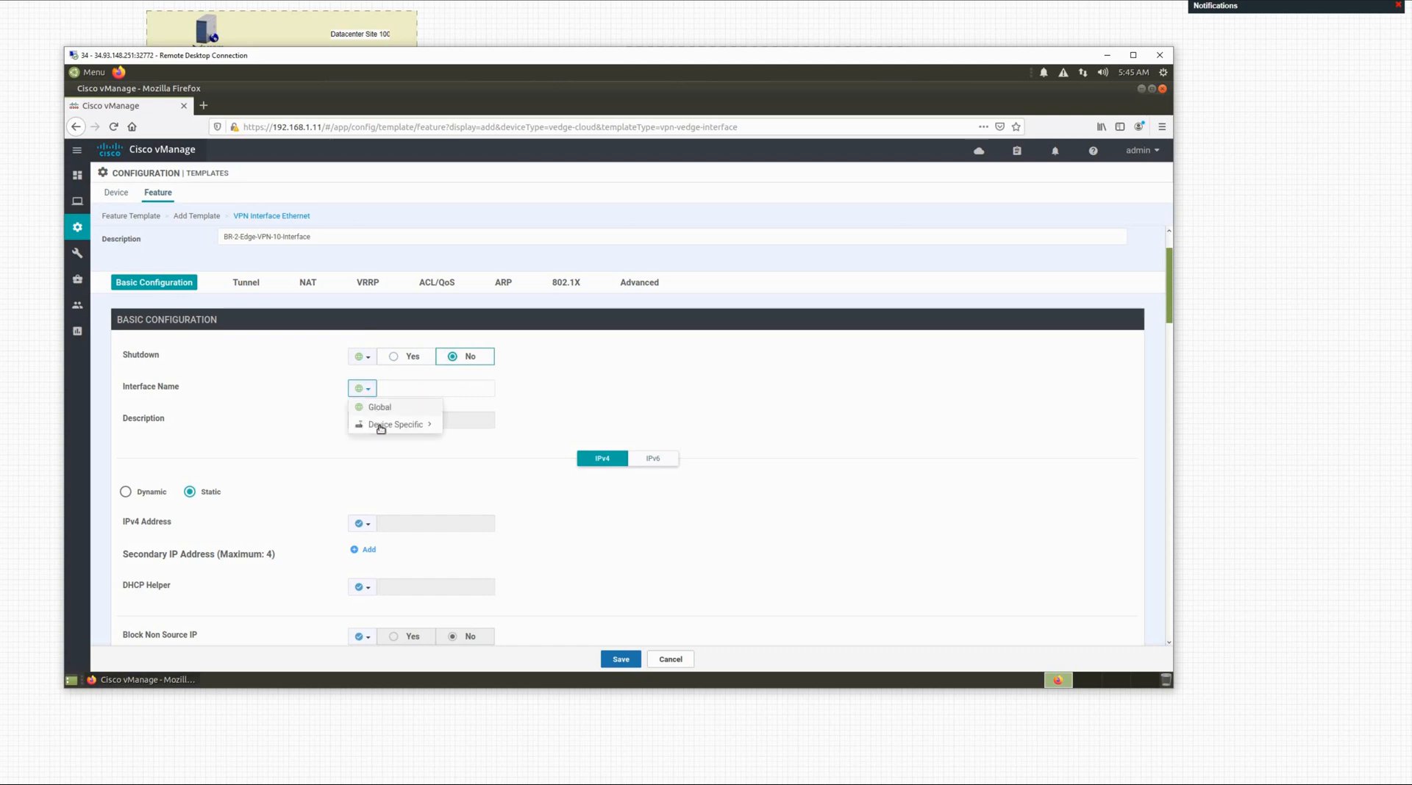
click(405, 425)
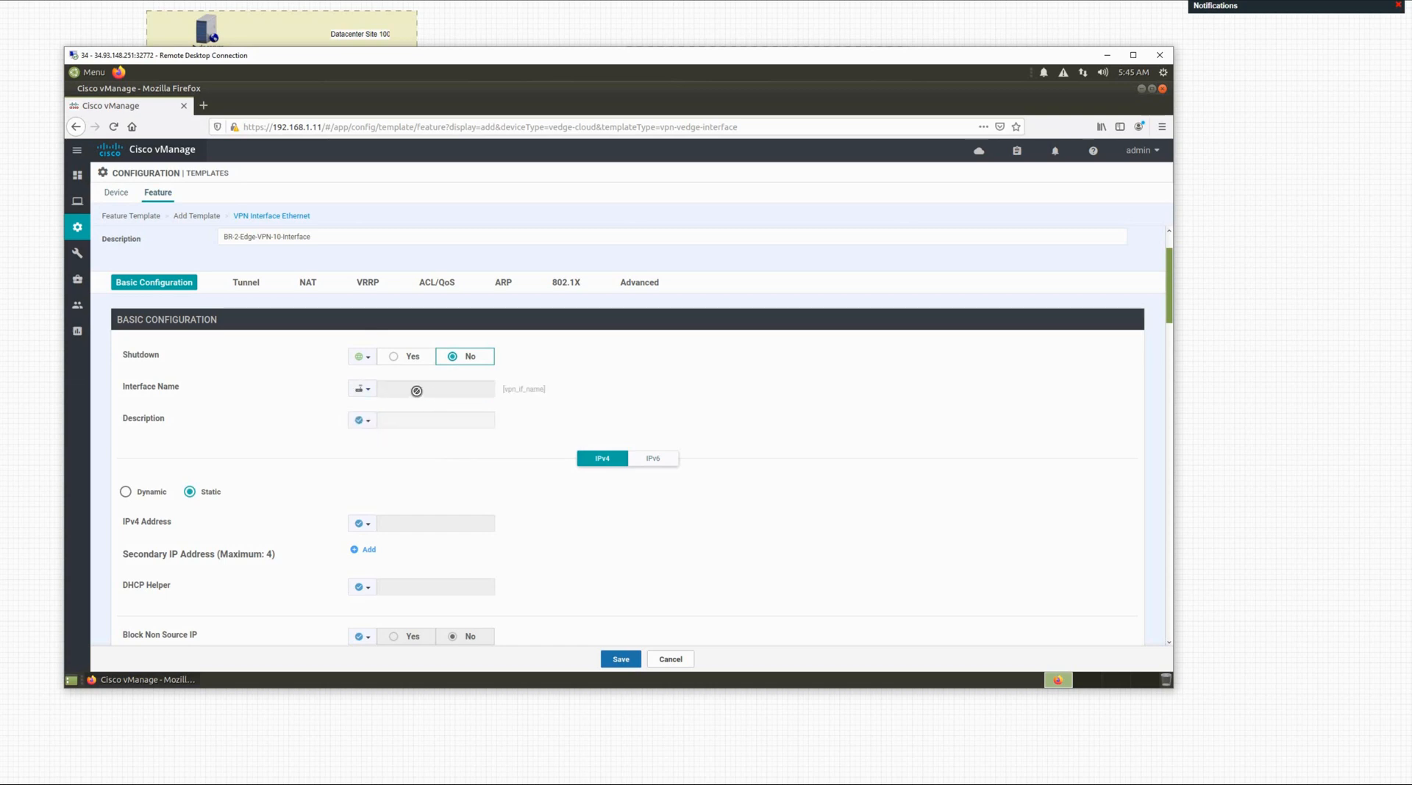
click(367, 390)
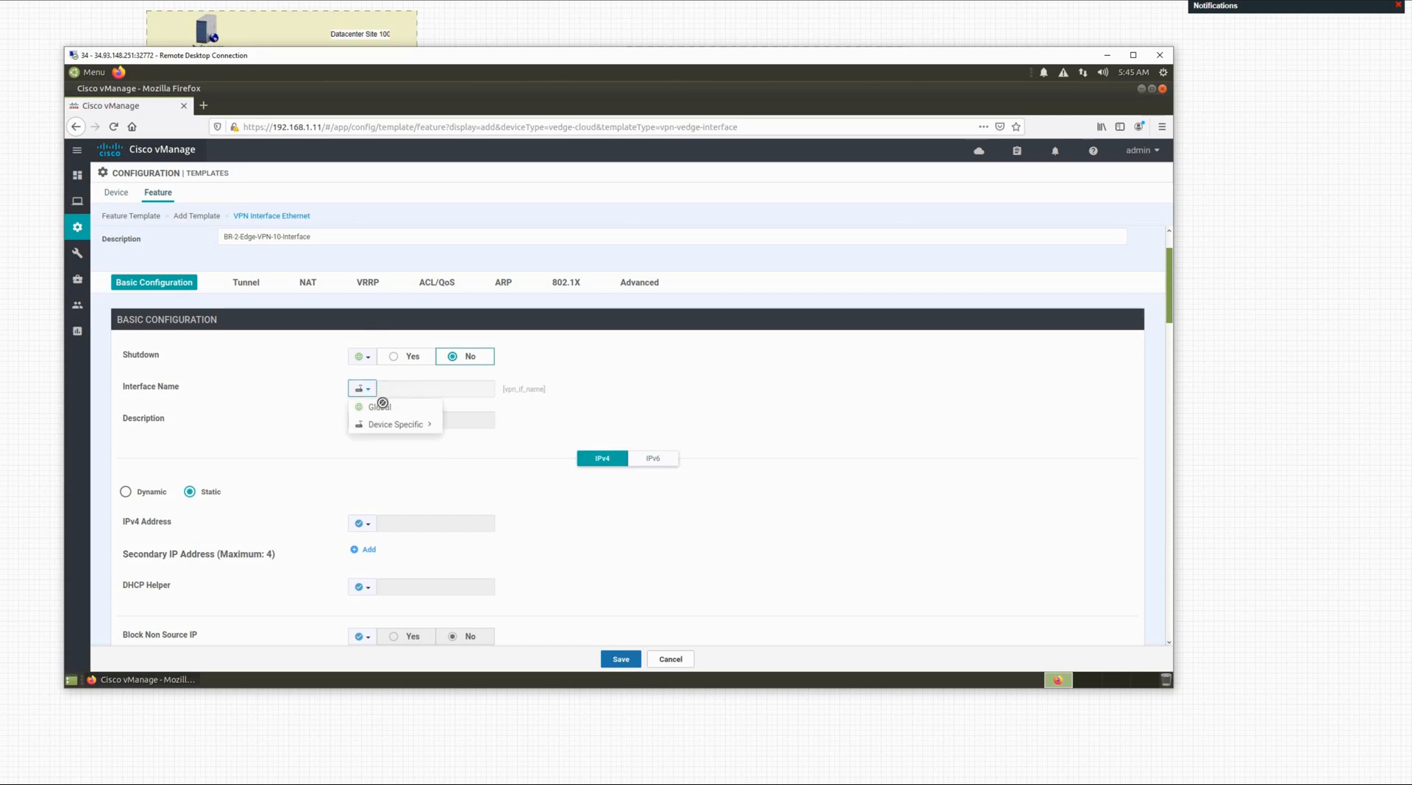
click(381, 409)
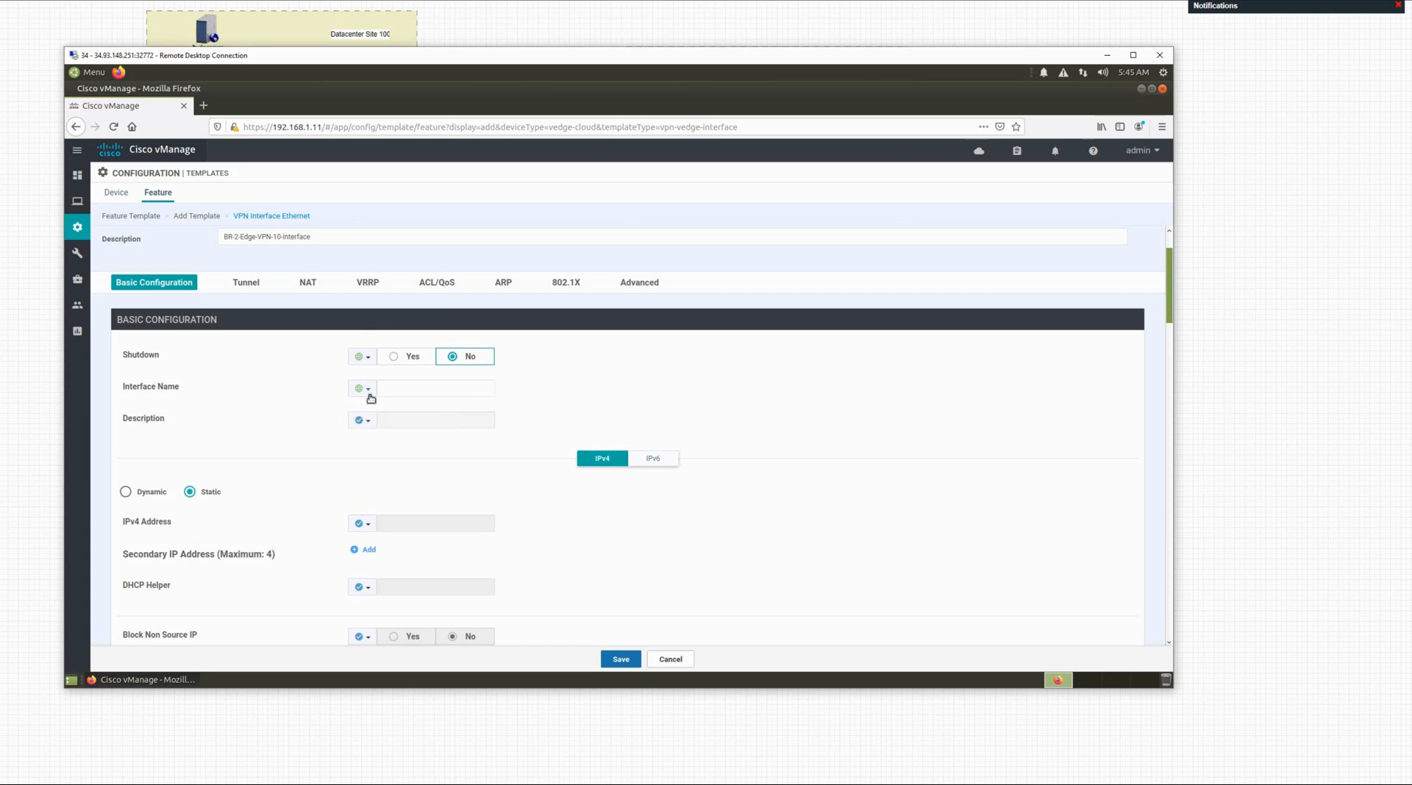
click(380, 391)
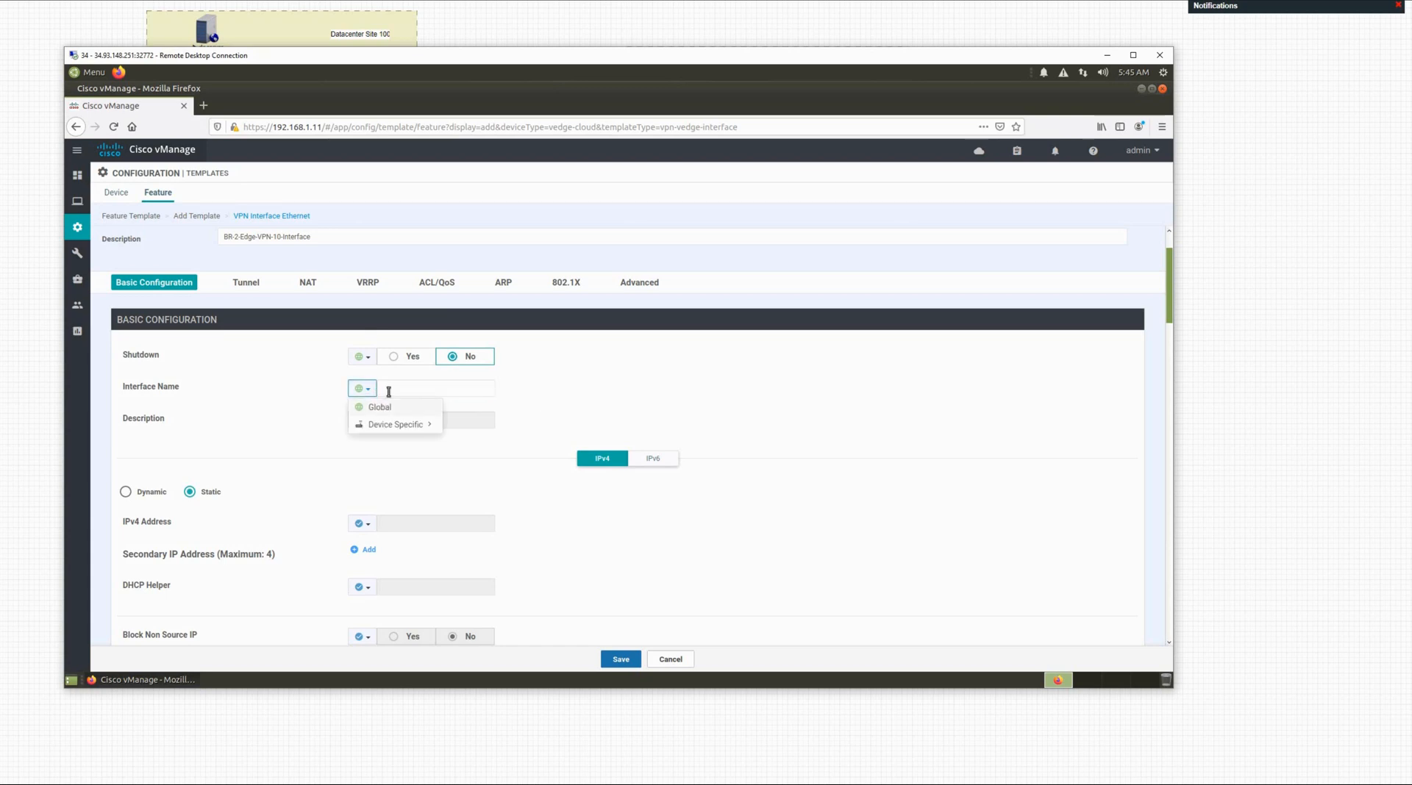
click(395, 390)
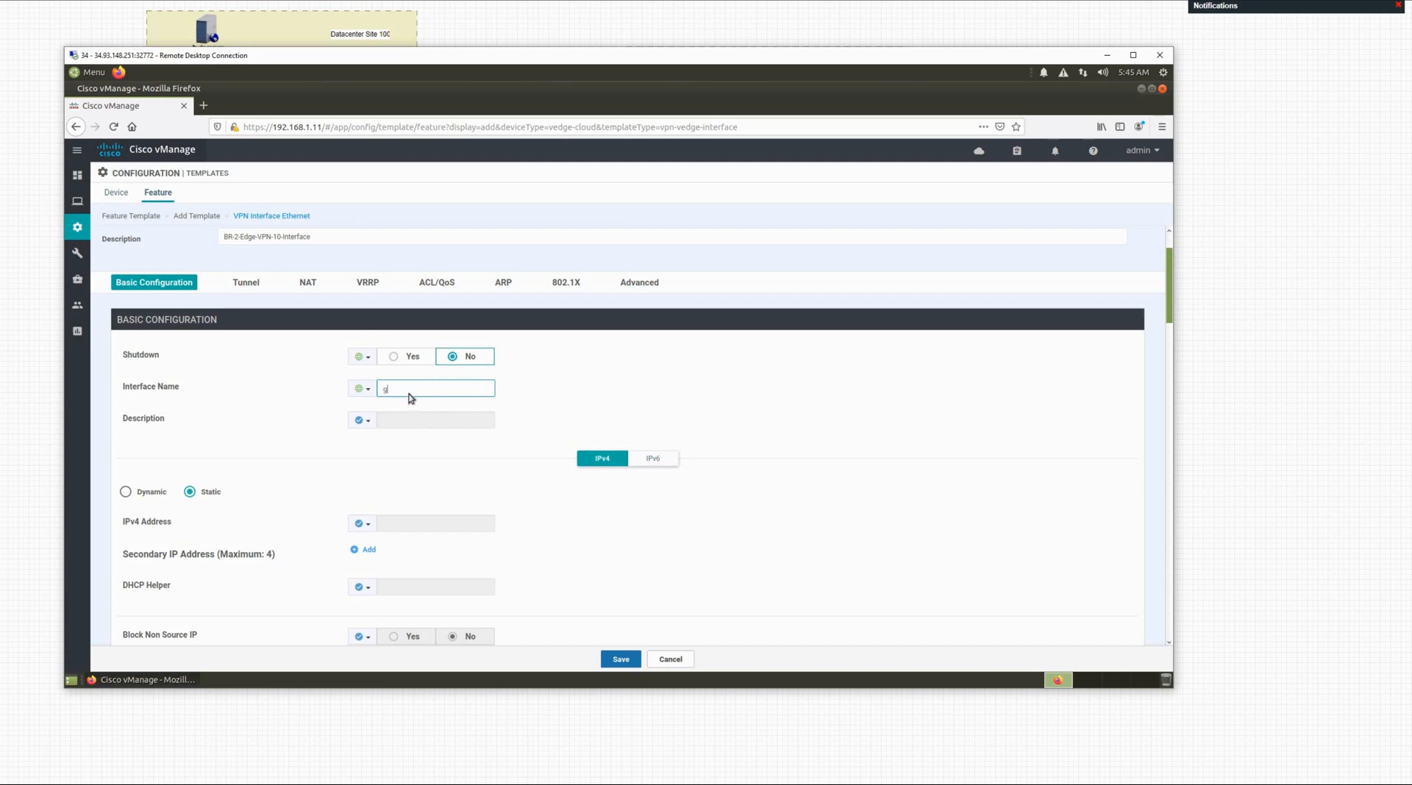
text(g)
click(397, 404)
text(2)
click(408, 427)
Step: Make the interface description global with the text vpn10-interface
click(363, 421)
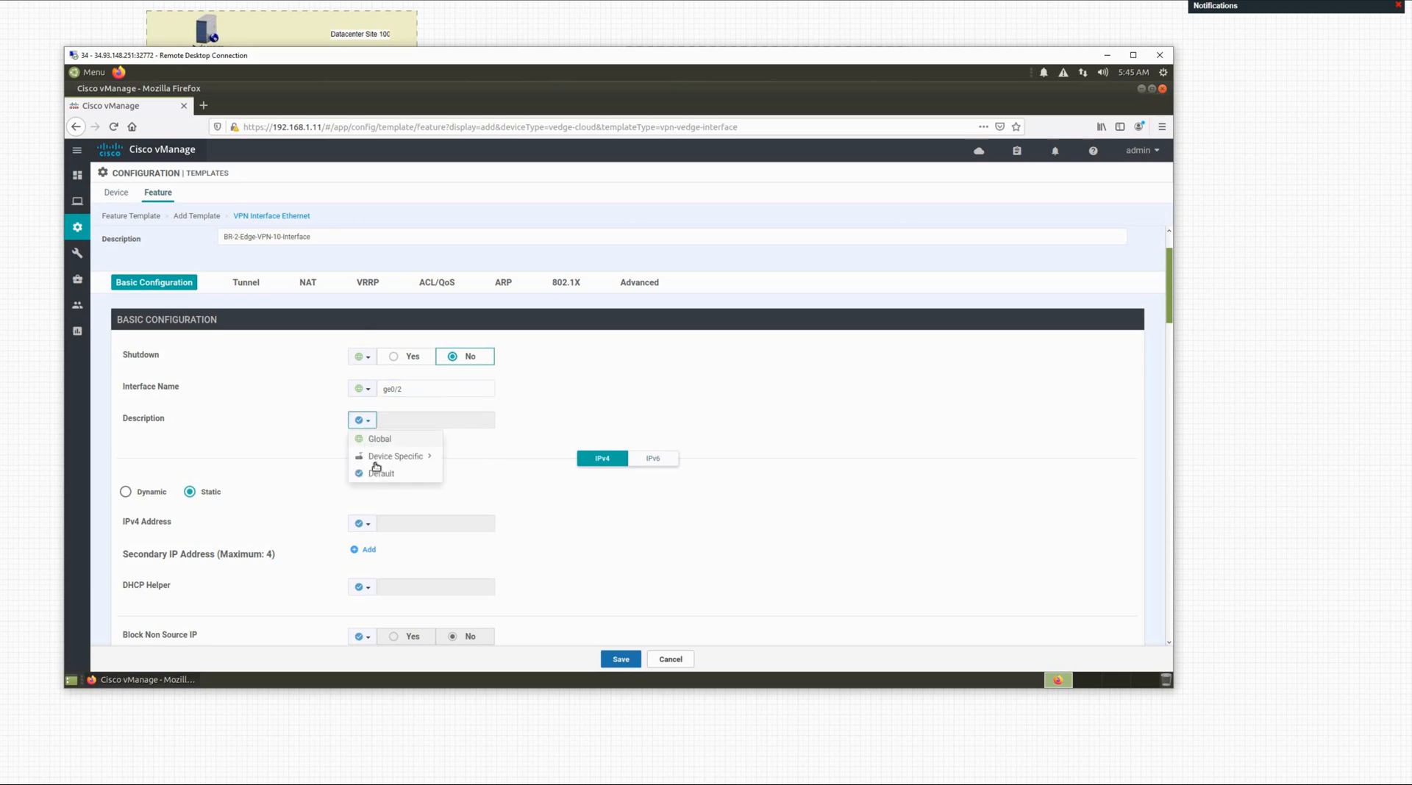
click(376, 462)
click(384, 442)
click(400, 419)
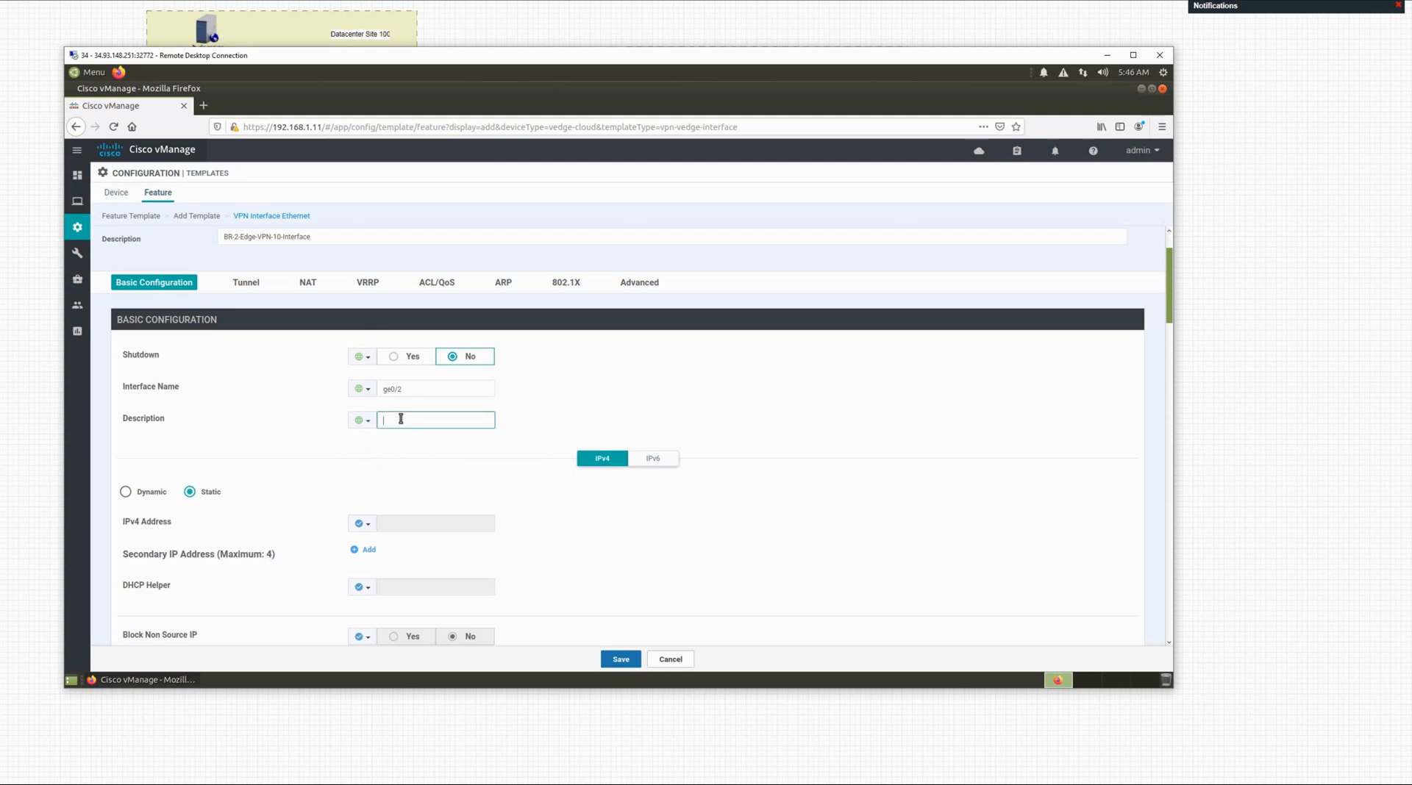
text(sys)
text(vpn10-interface)
click(528, 428)
Step: Make the IPv4 address device-specific and rename its key to vpn_10_if_ipv4_address
scroll(196, 456, down, 2)
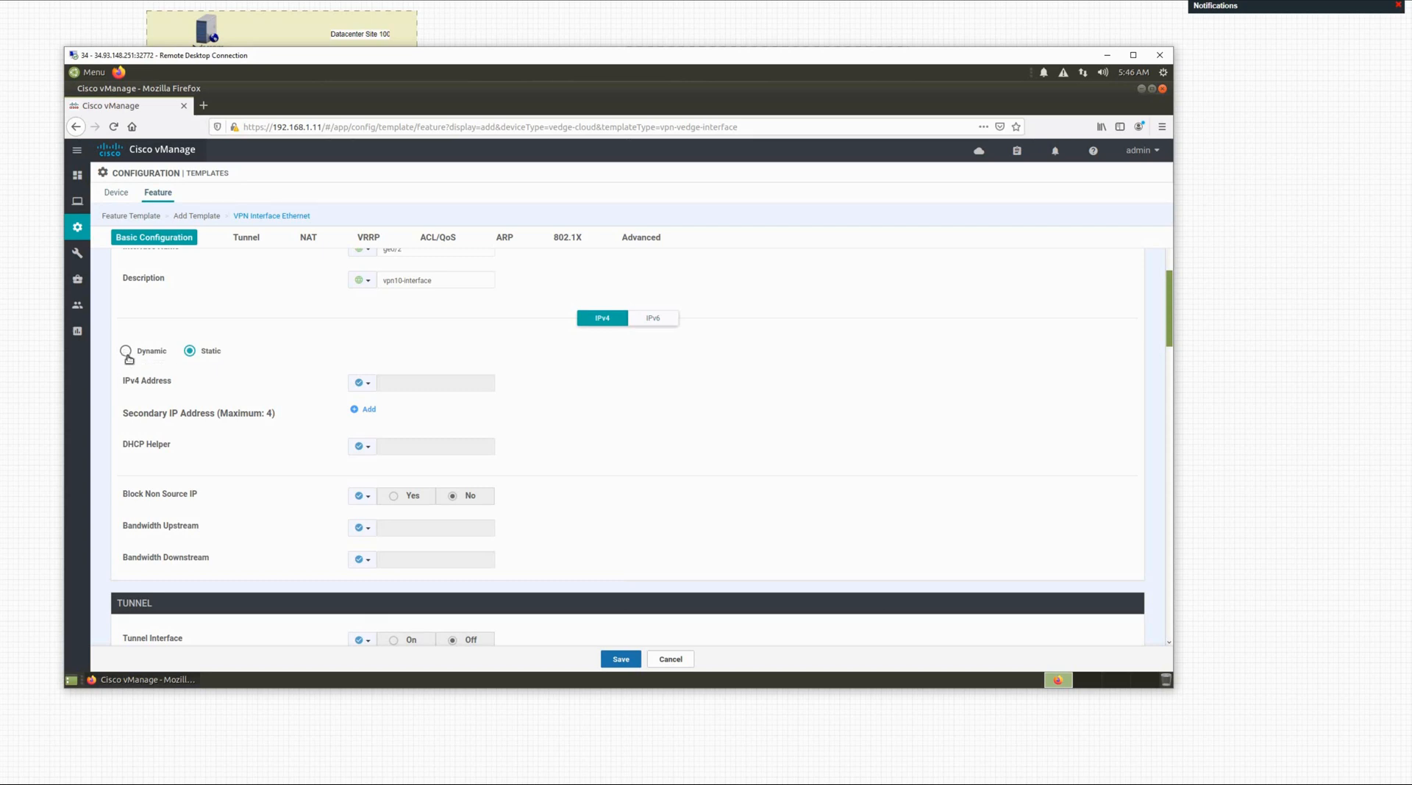
click(367, 383)
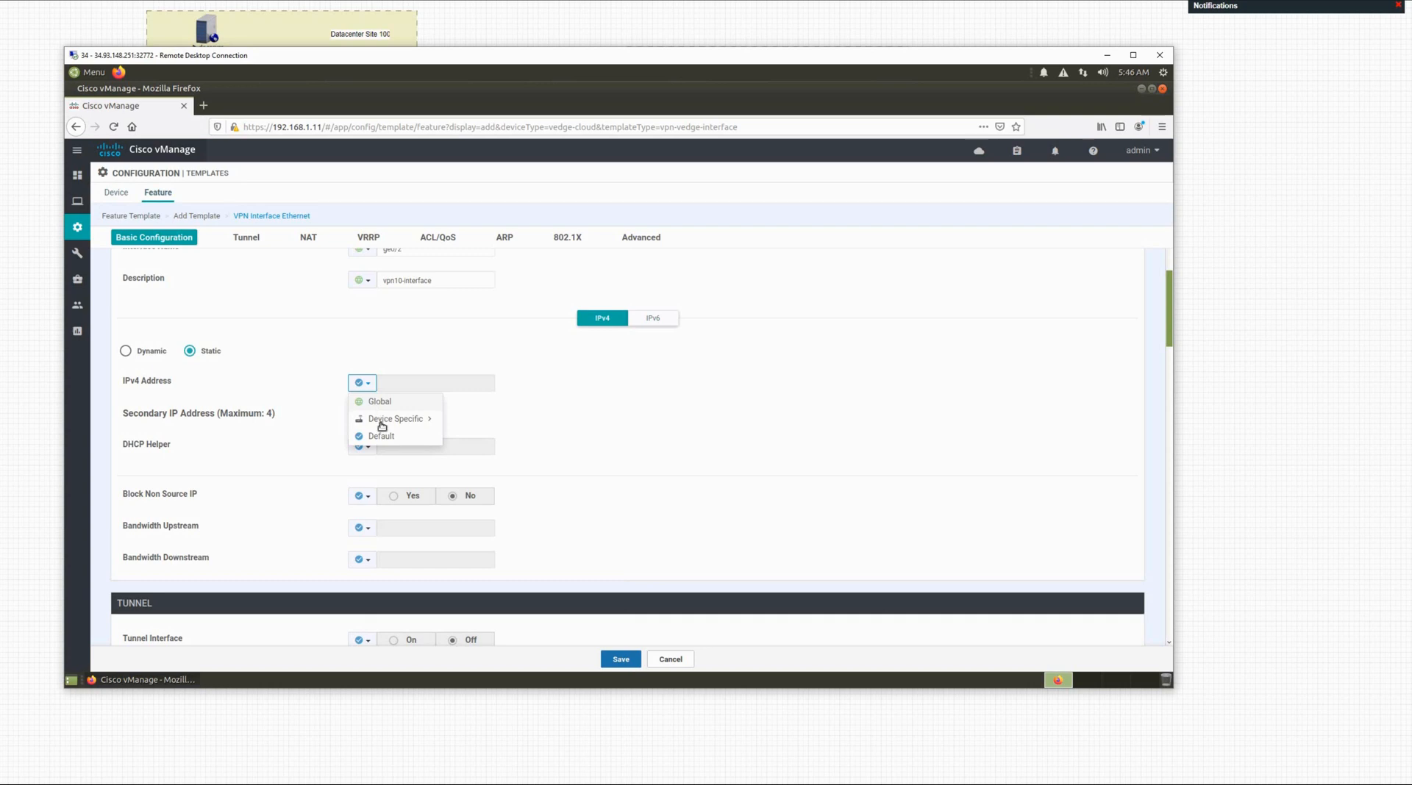
click(384, 427)
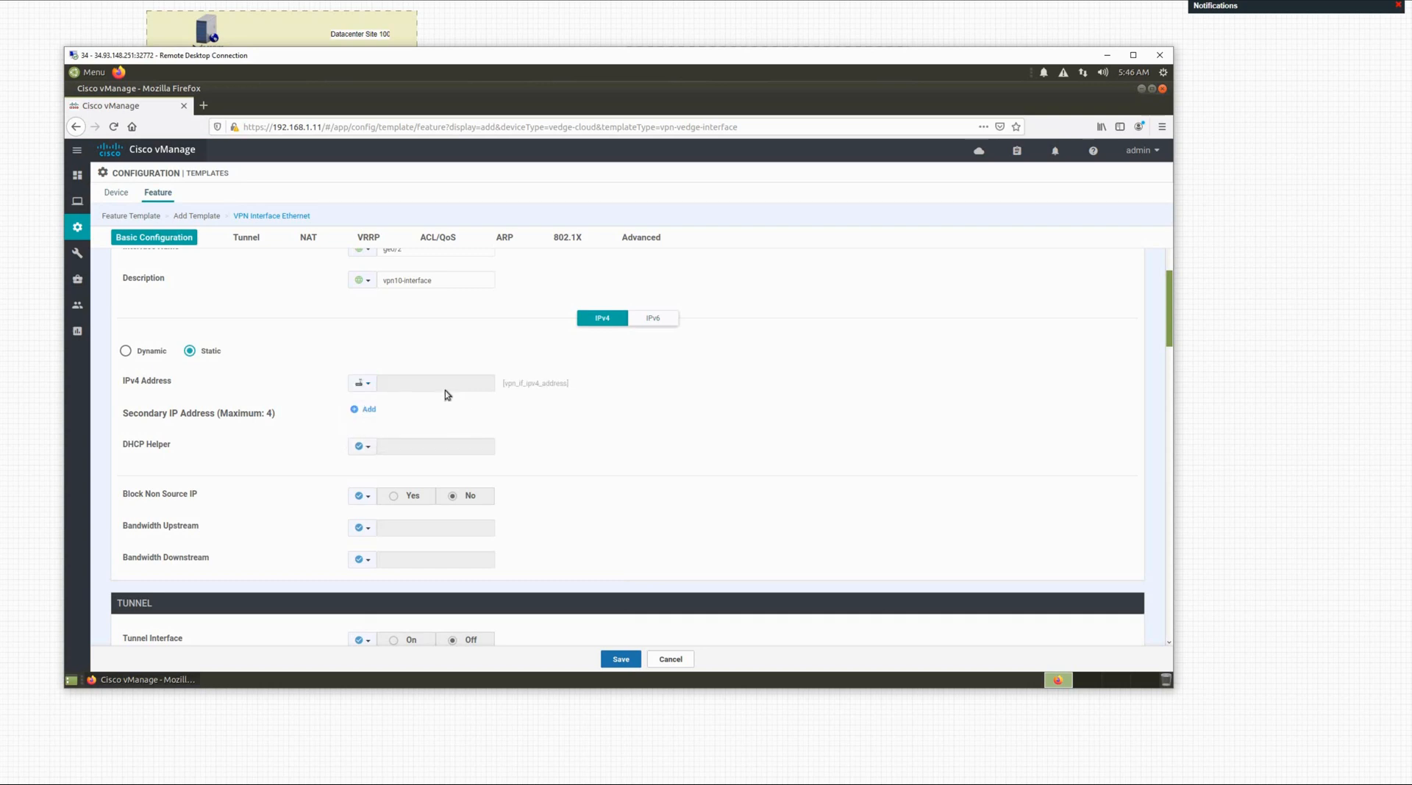
click(370, 387)
mouse_move(383, 419)
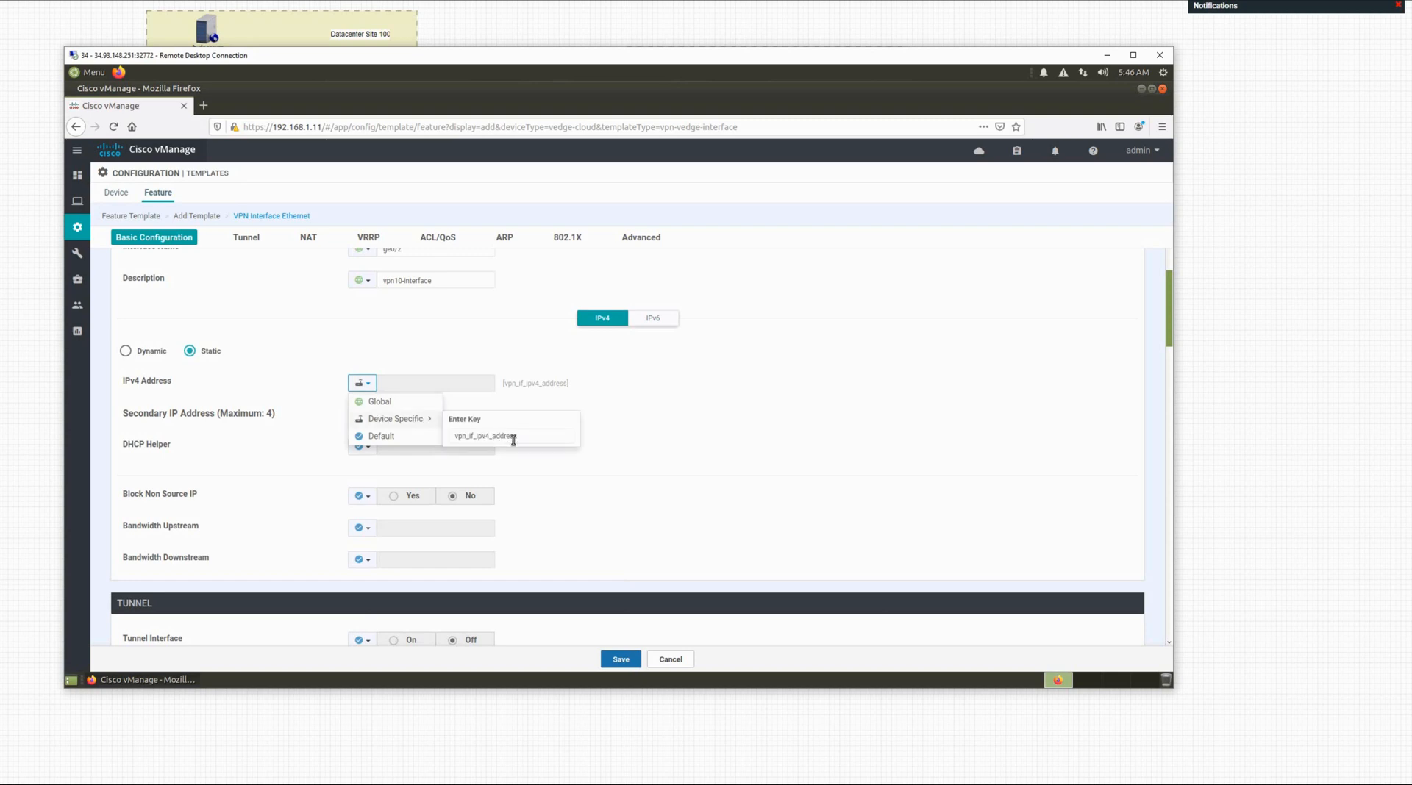
click(477, 437)
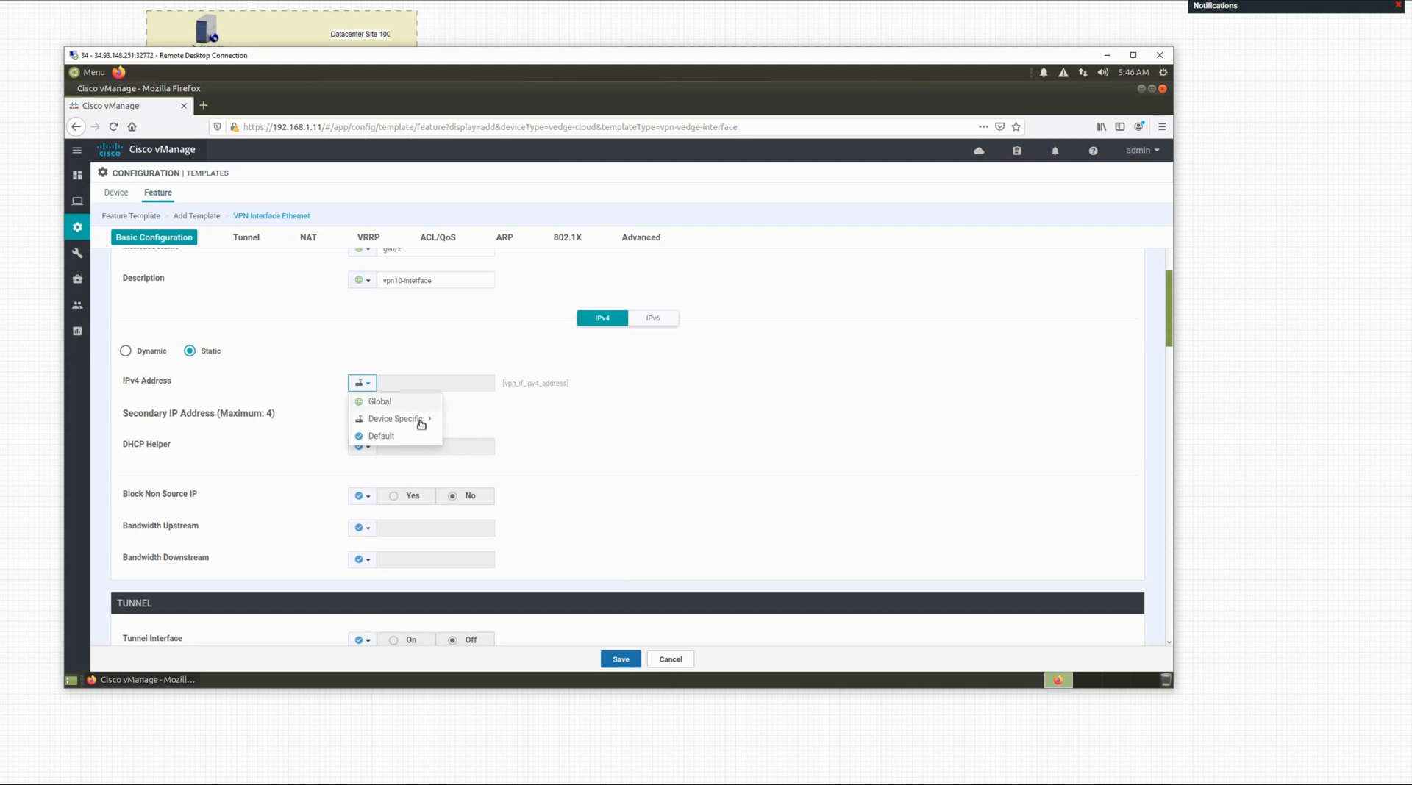
mouse_move(421, 421)
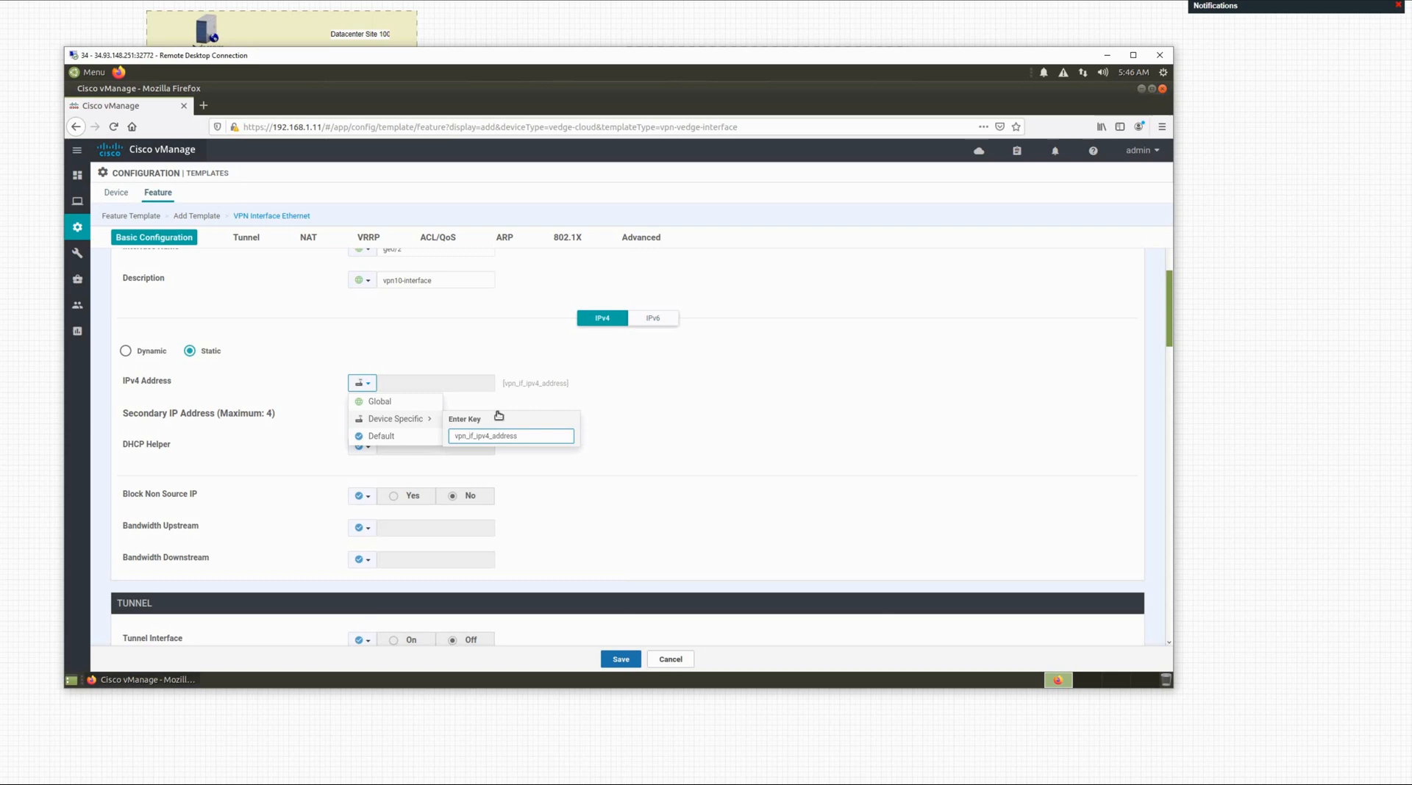
text(10_)
click(627, 435)
scroll(517, 436, down, 2)
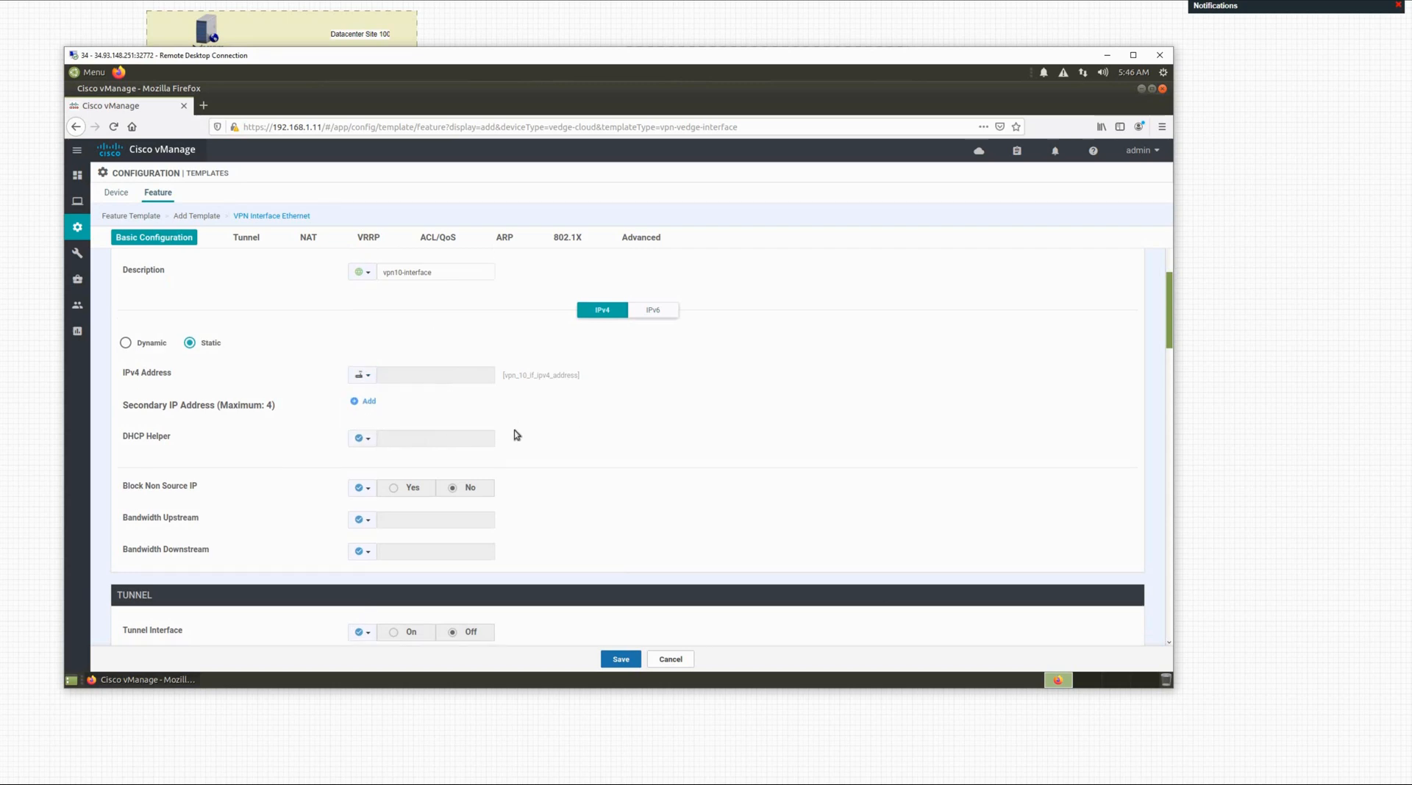
scroll(290, 468, down, 1)
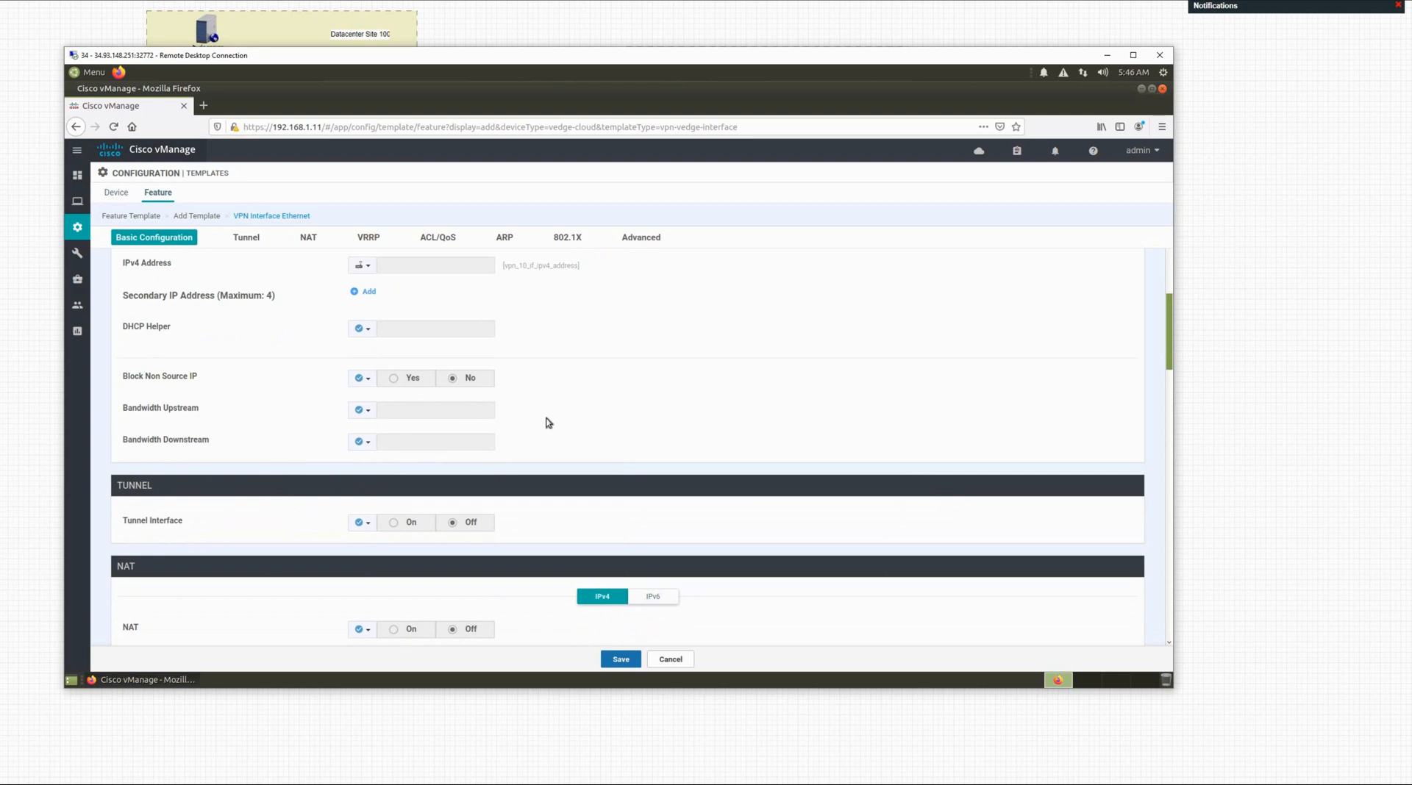
scroll(265, 478, down, 2)
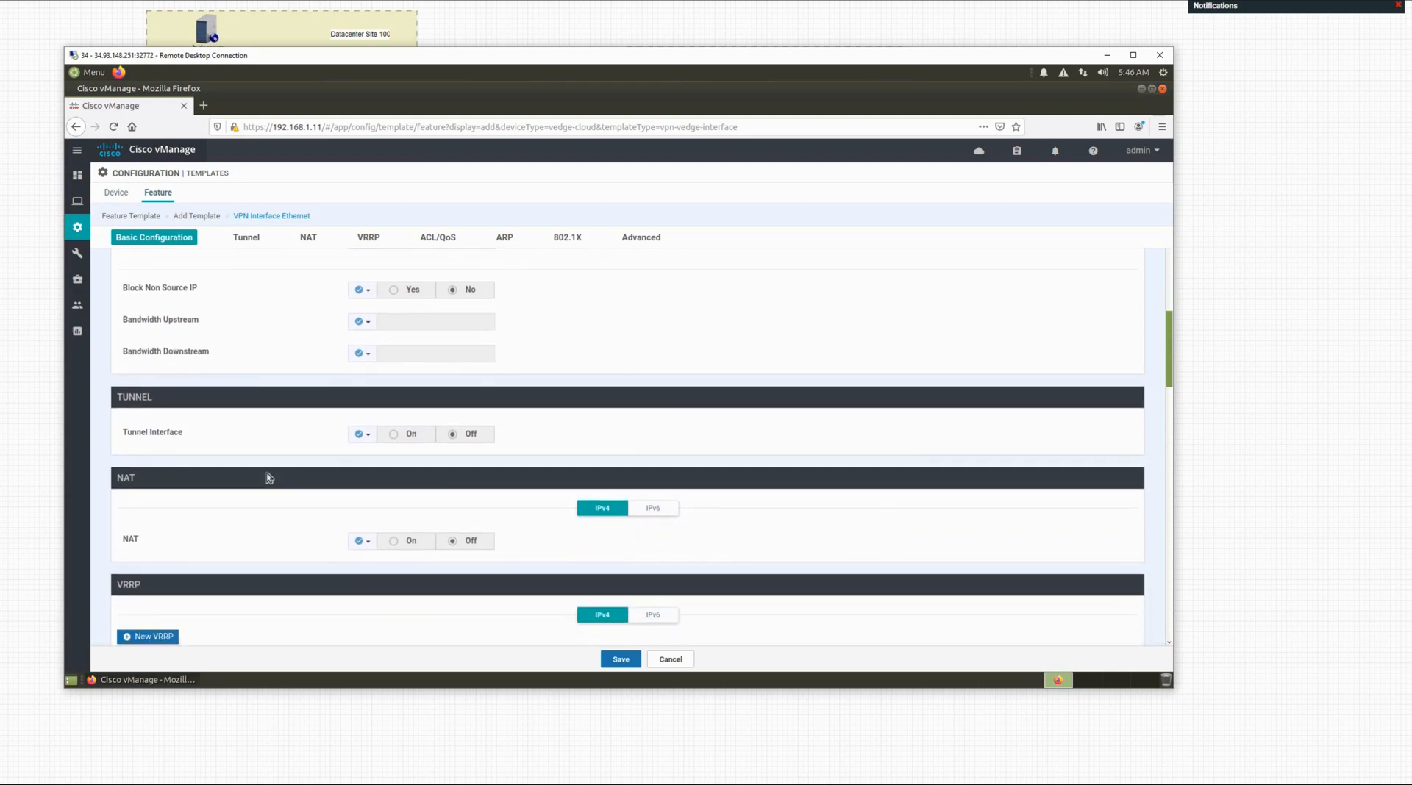
scroll(269, 478, up, 3)
scroll(272, 482, down, 5)
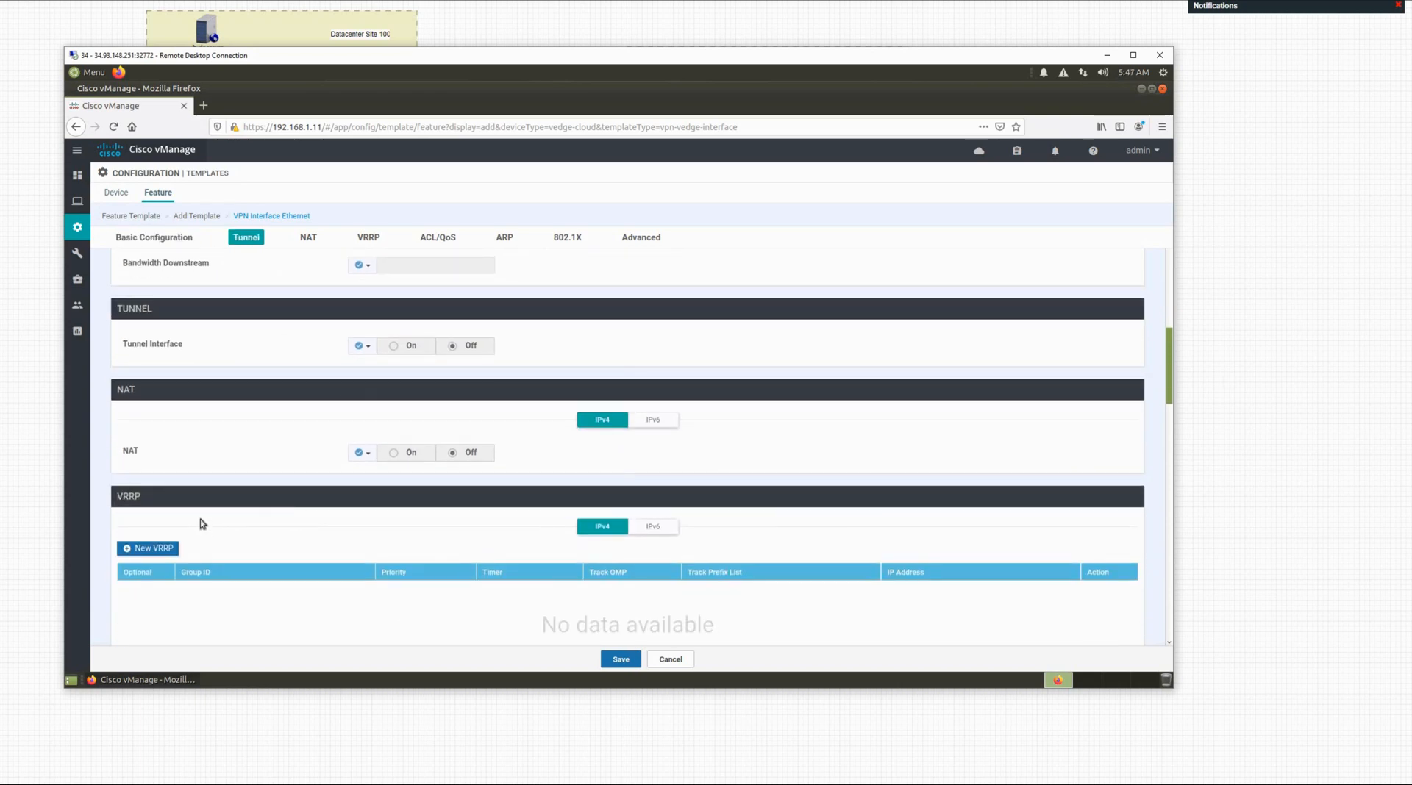
scroll(433, 544, down, 2)
scroll(429, 535, down, 8)
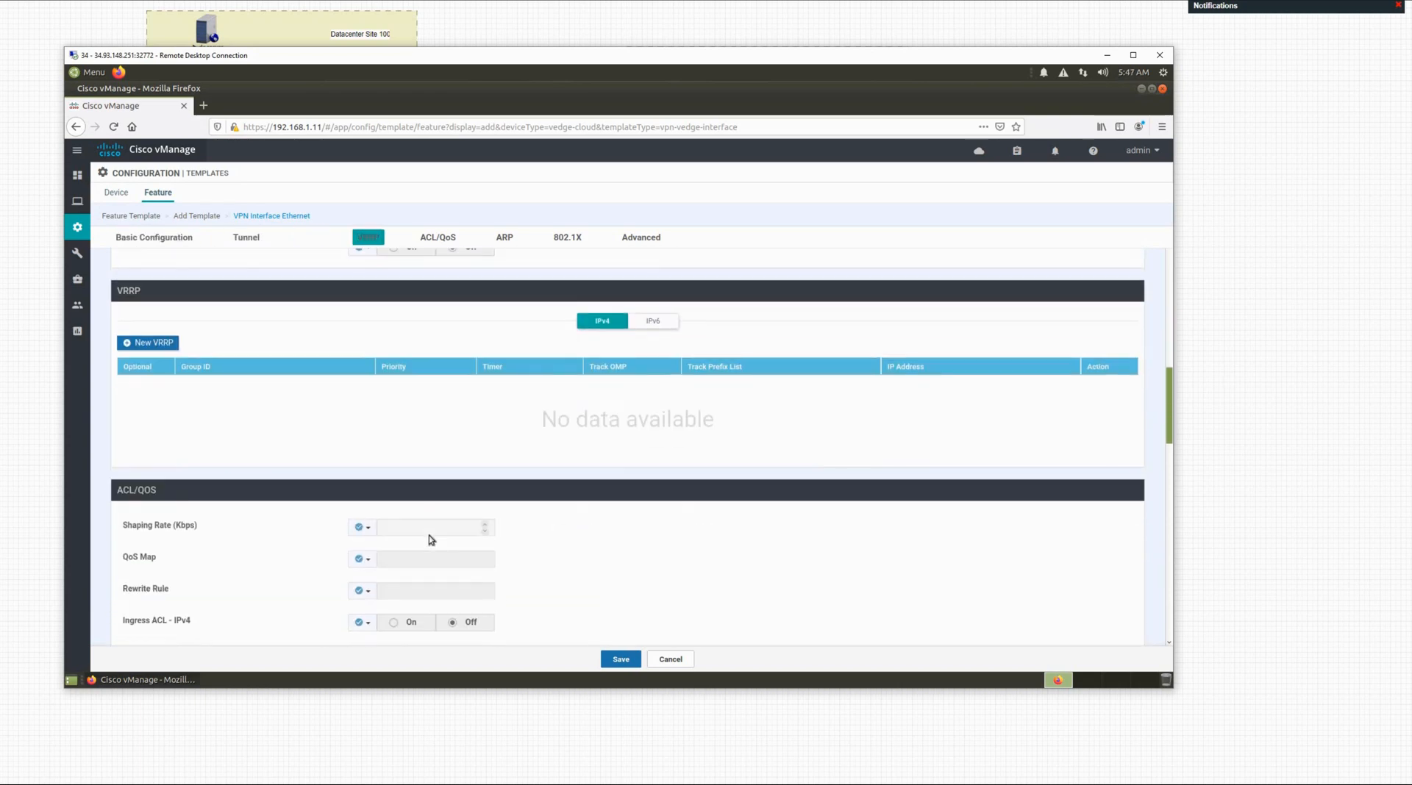
scroll(455, 547, down, 5)
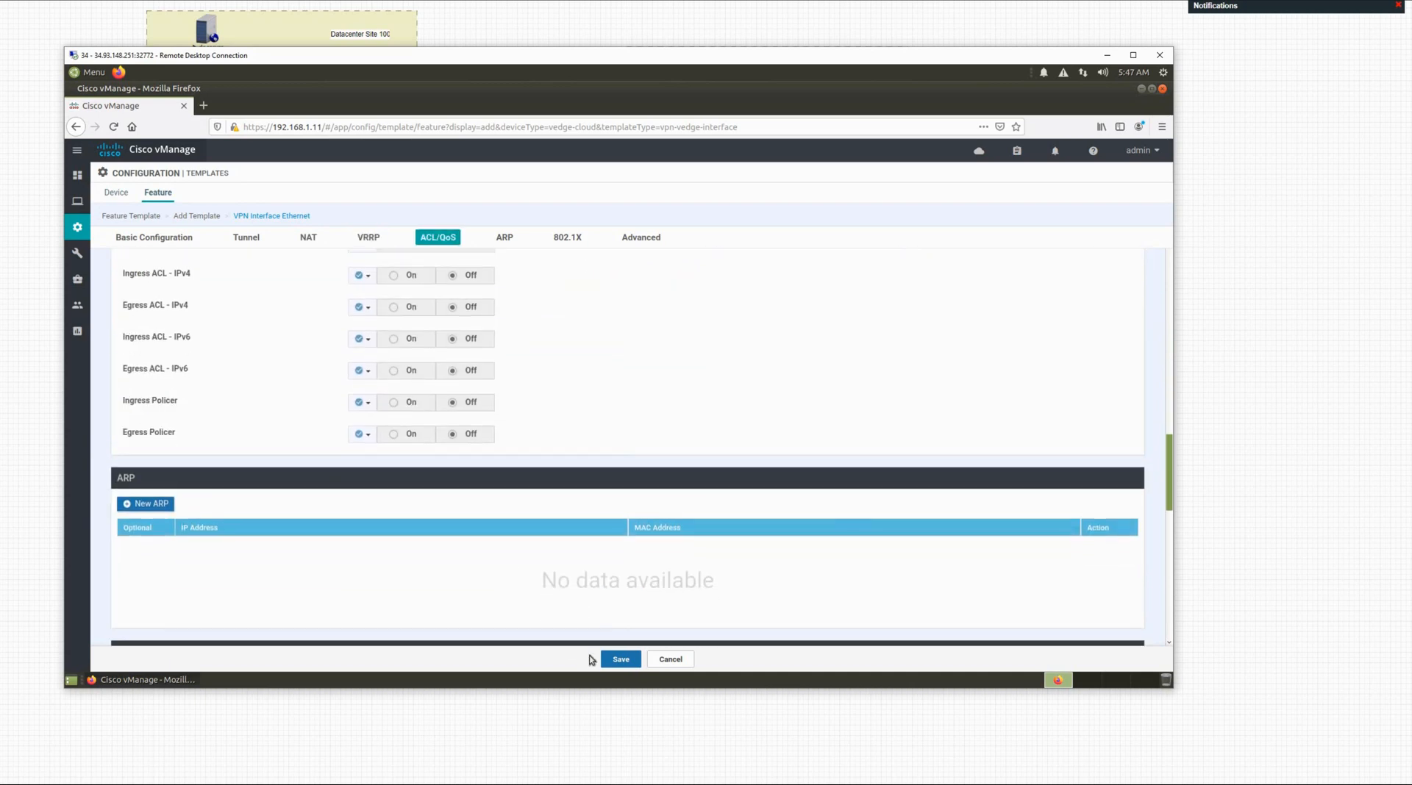
scroll(404, 519, down, 7)
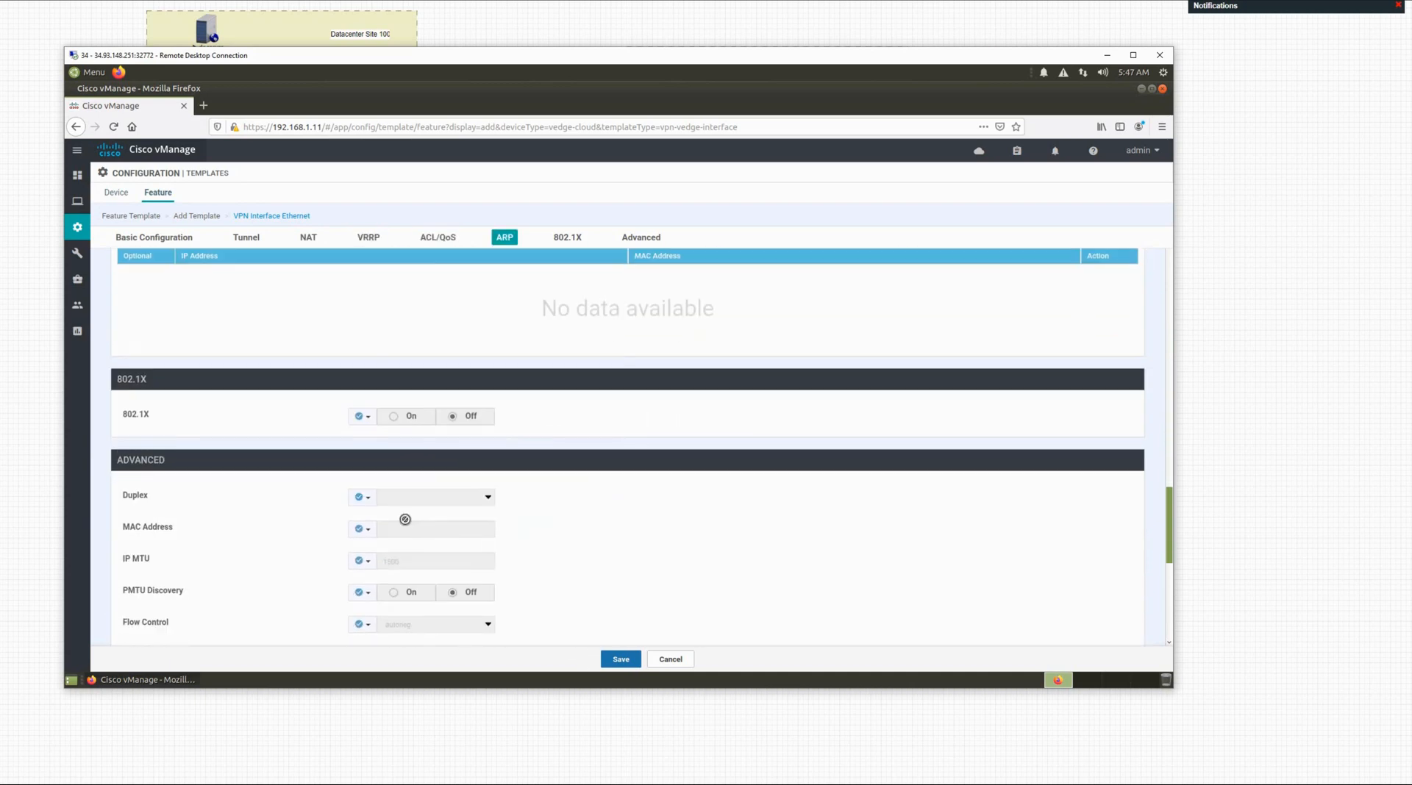
scroll(255, 456, down, 4)
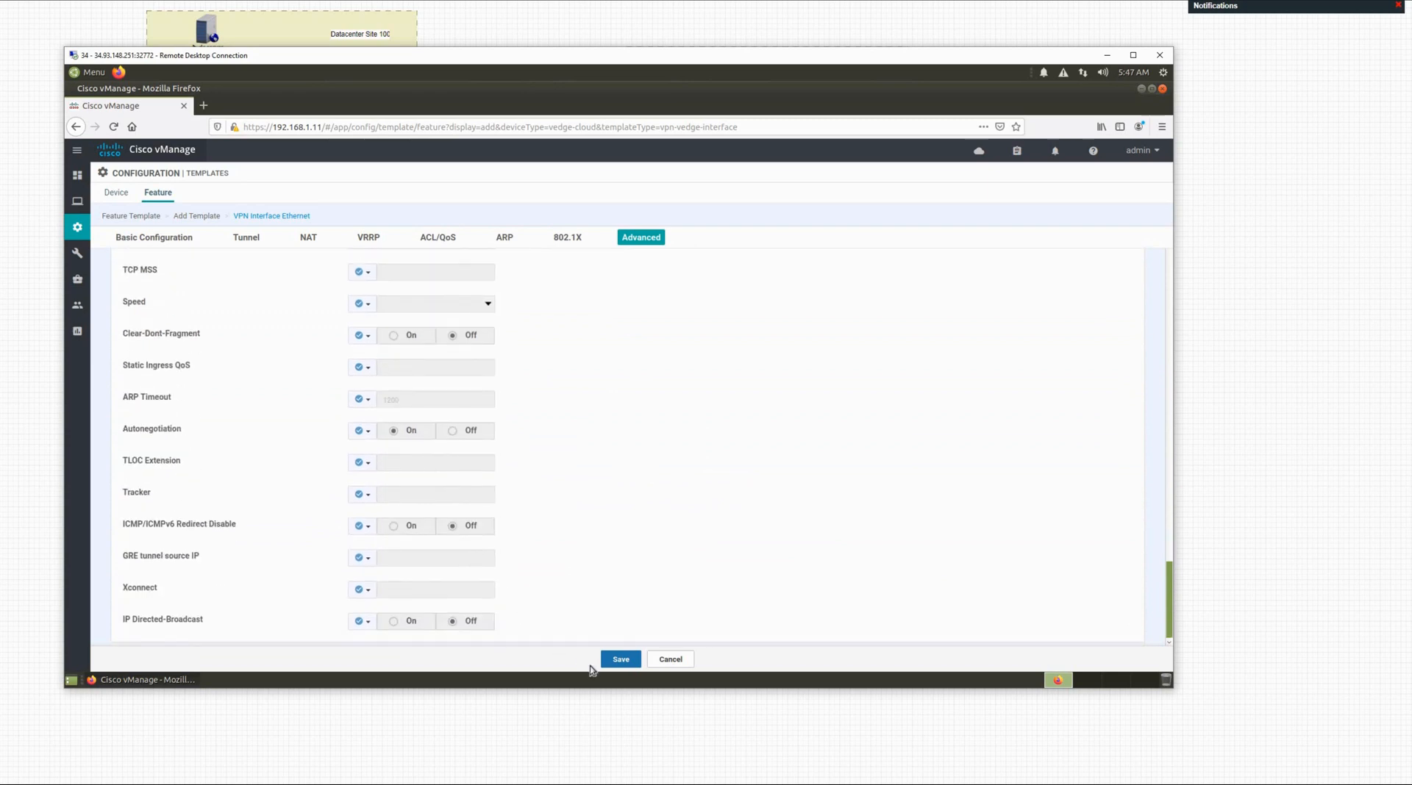
Step: Save BR-2-Edge-VPN-10-Interface, then start another vEdge Cloud VPN Interface Ethernet template
click(620, 660)
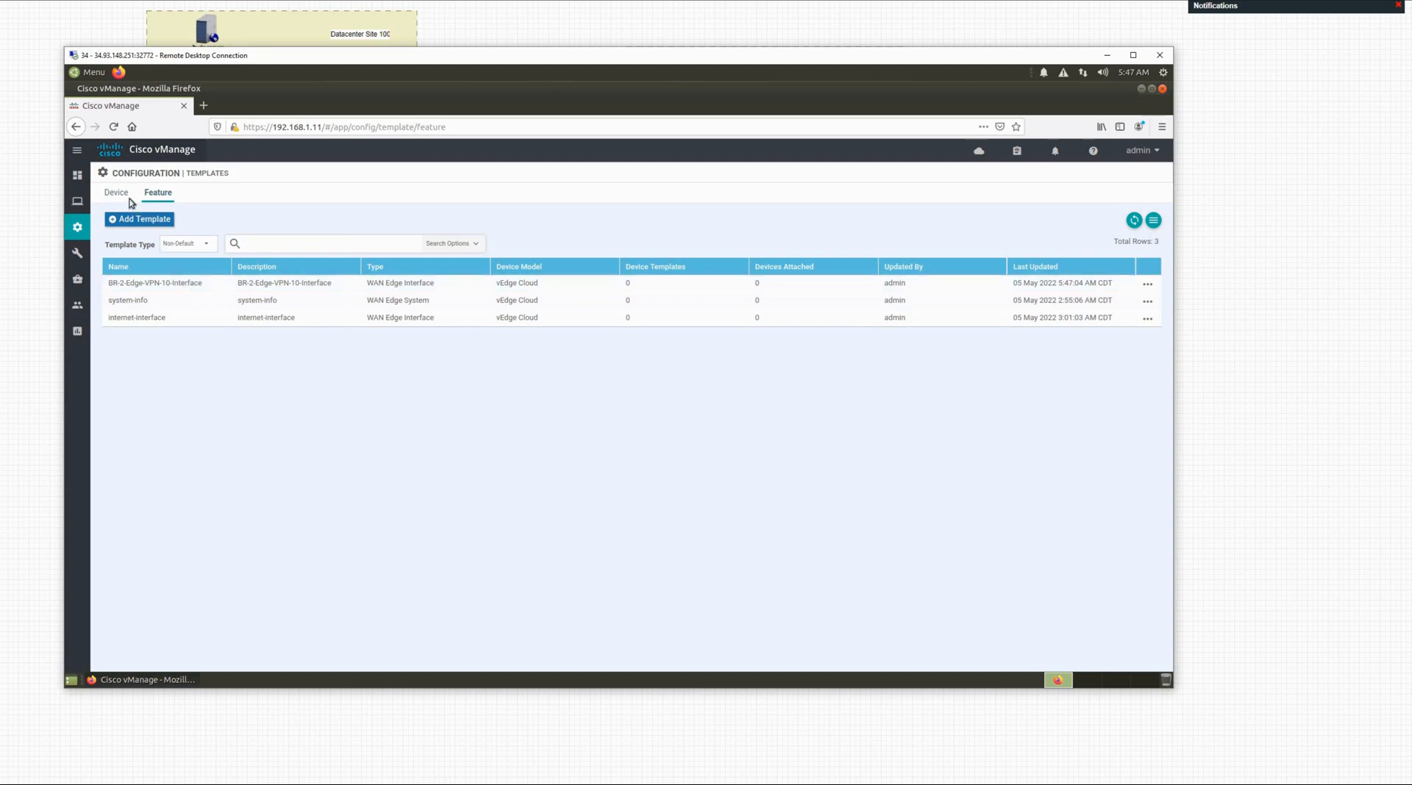
click(154, 220)
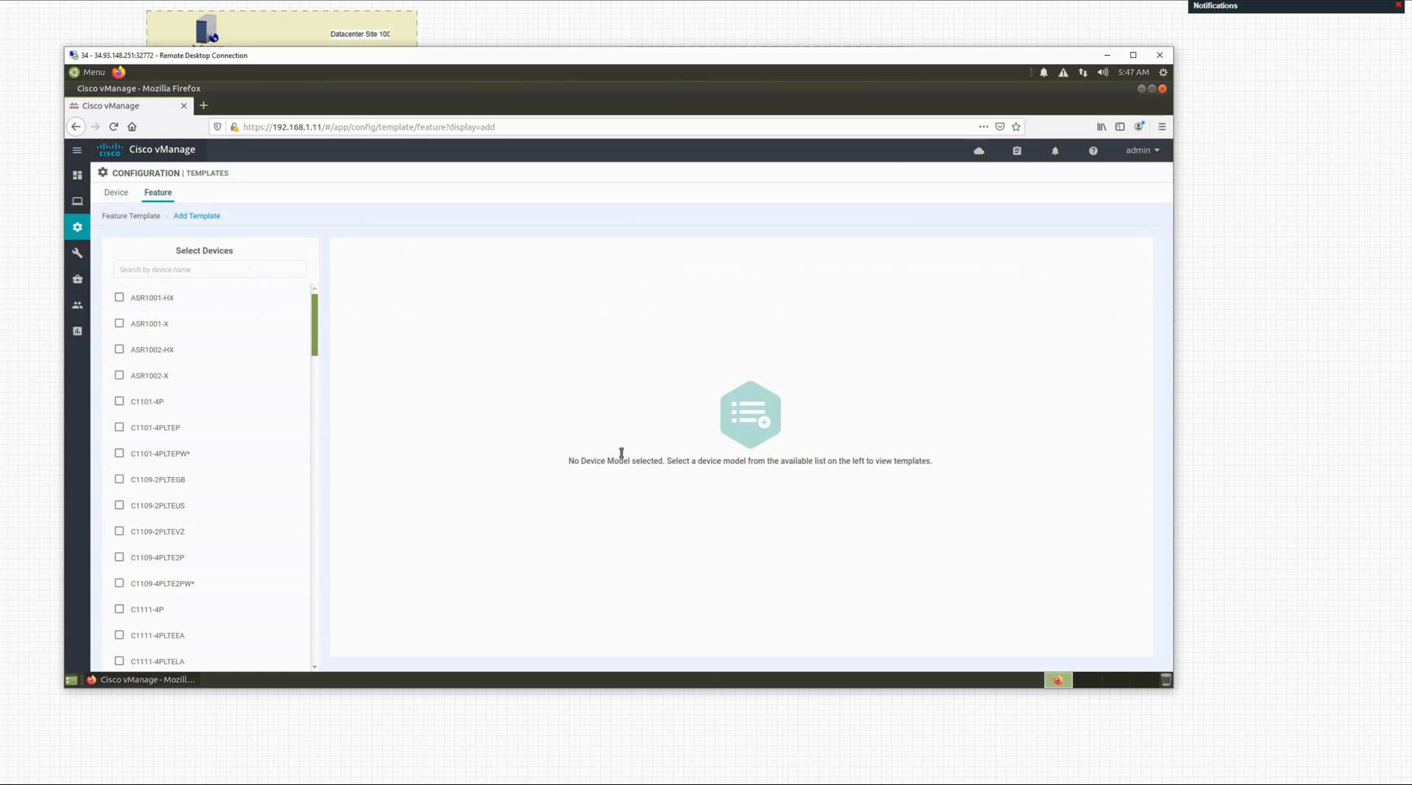
click(212, 269)
text(ev)
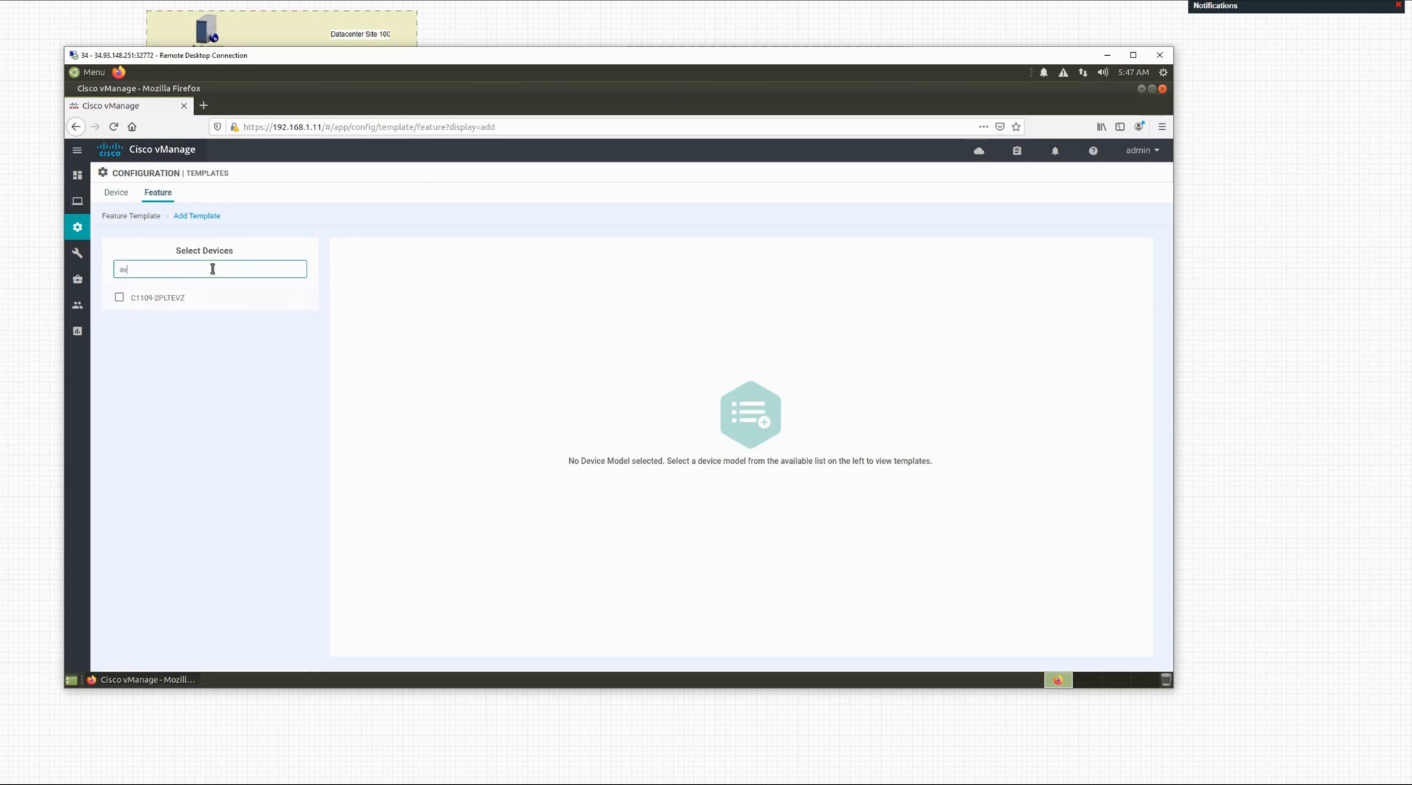
key(BackSpace)
text(edge)
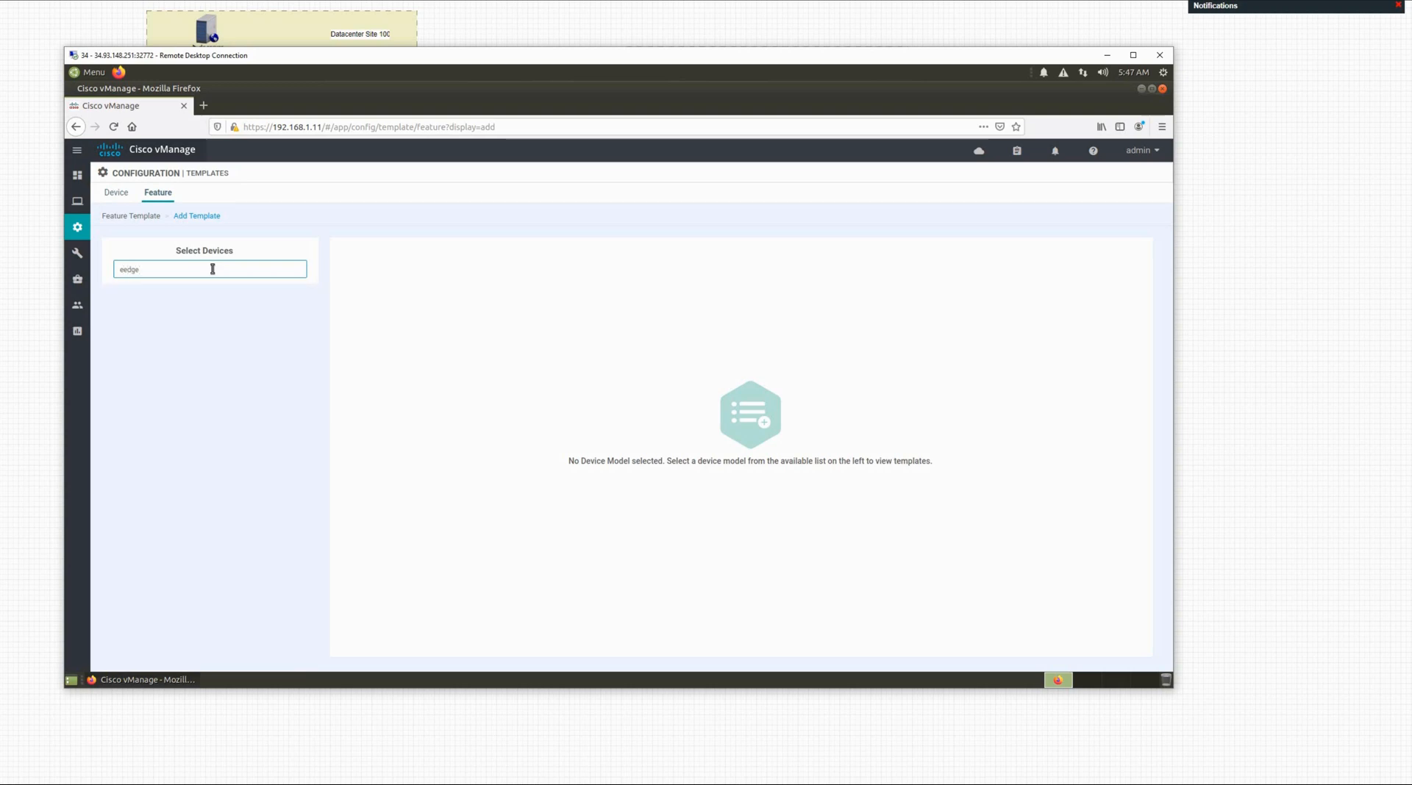
key(BackSpace)
key(BackSpace)
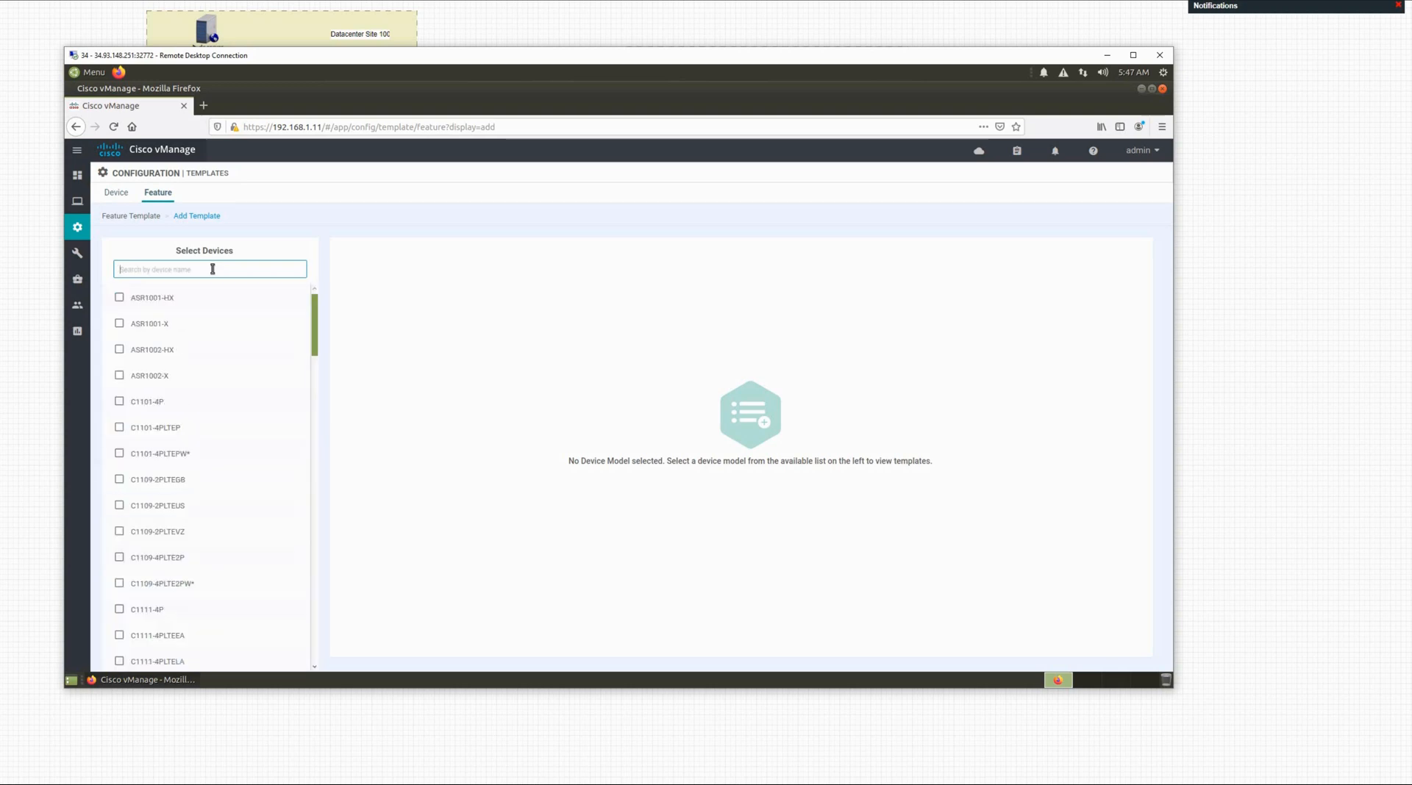
text(ved)
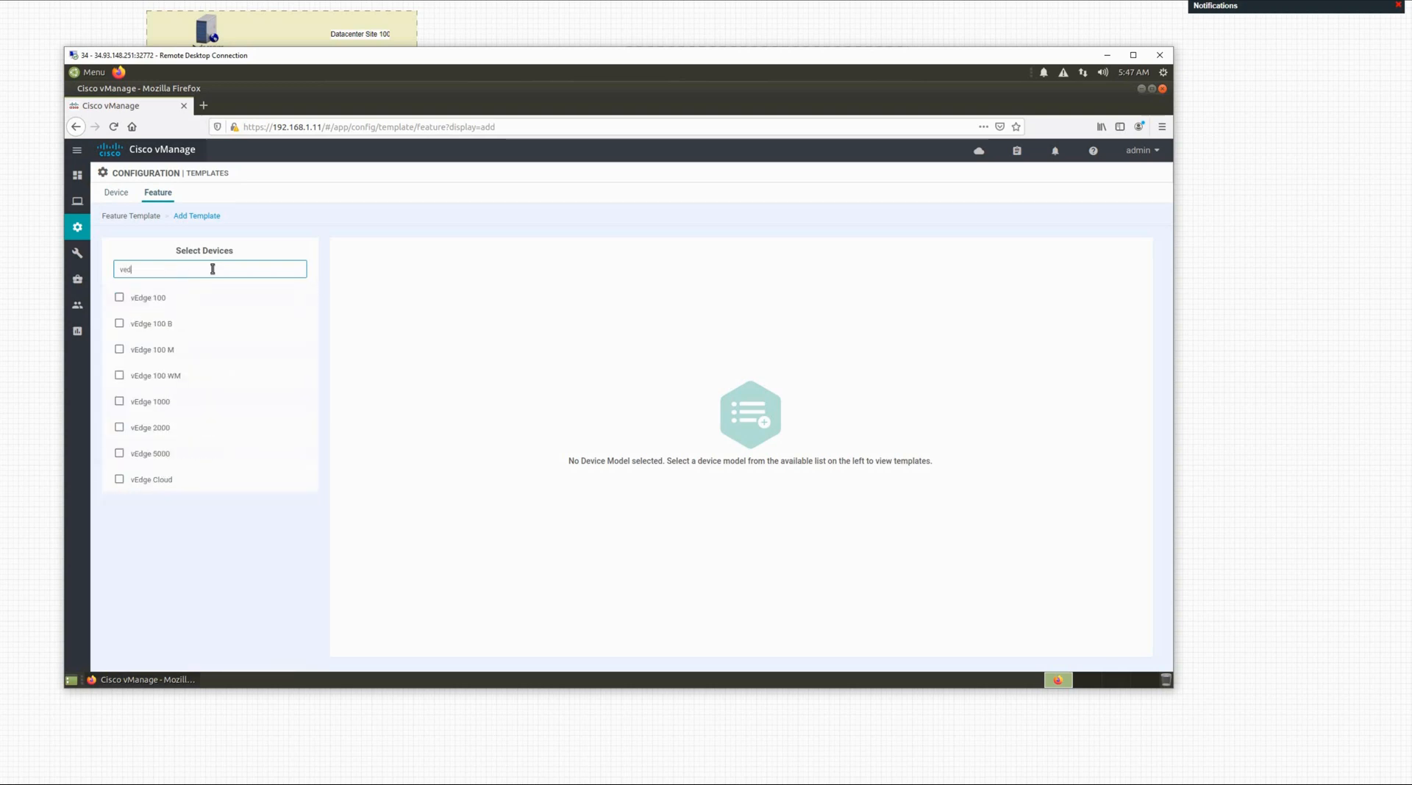
click(149, 481)
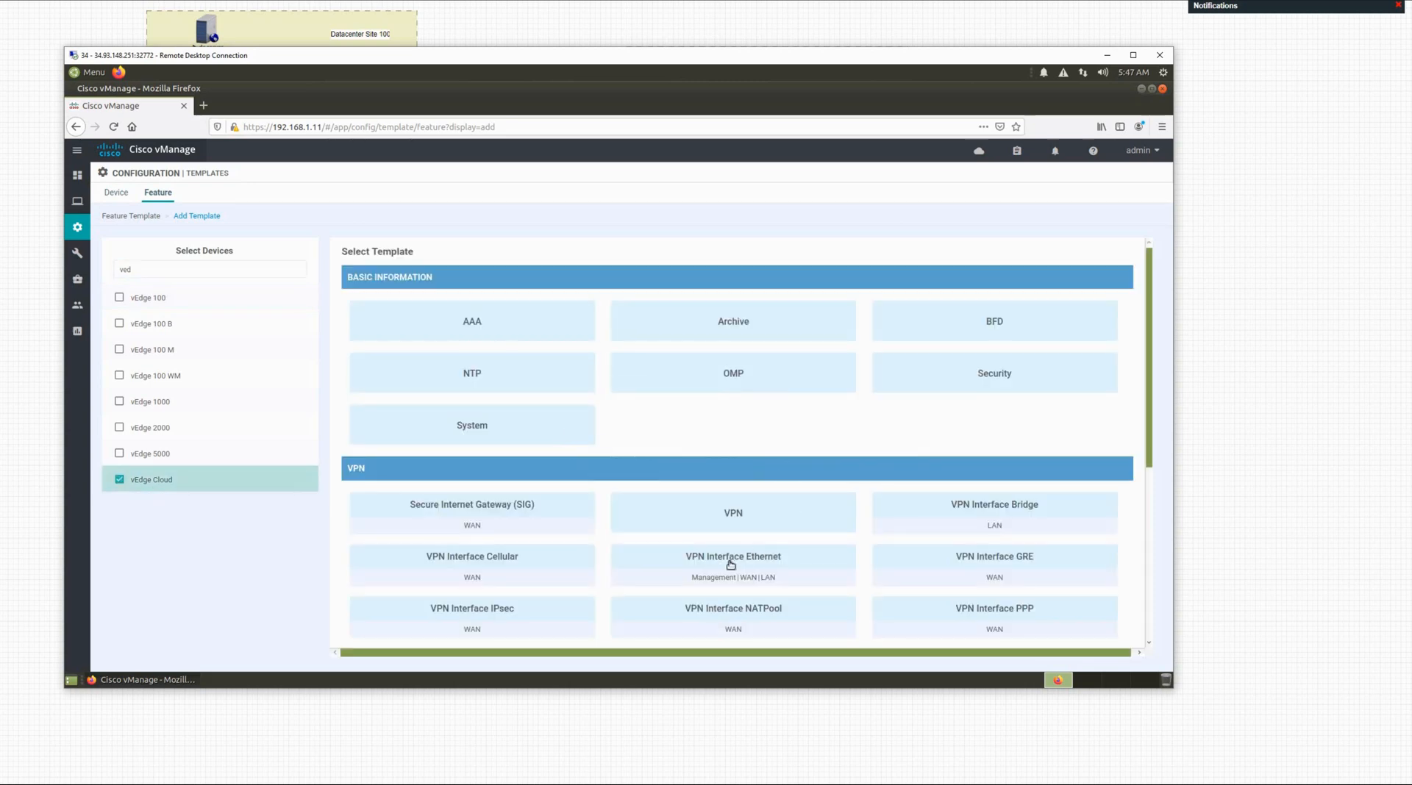
click(726, 562)
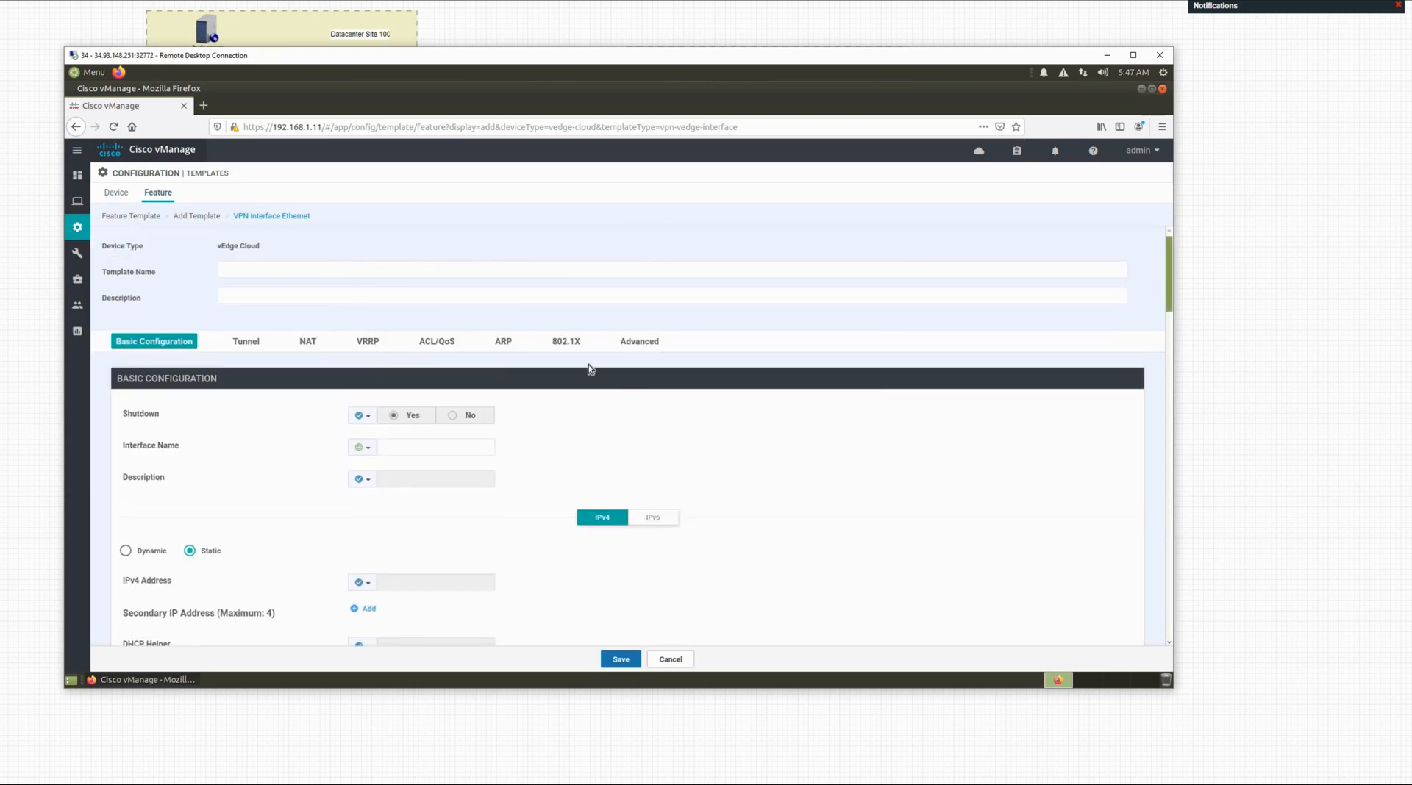
Step: Name the template mgmt-interface and paste the same text as its description
click(259, 270)
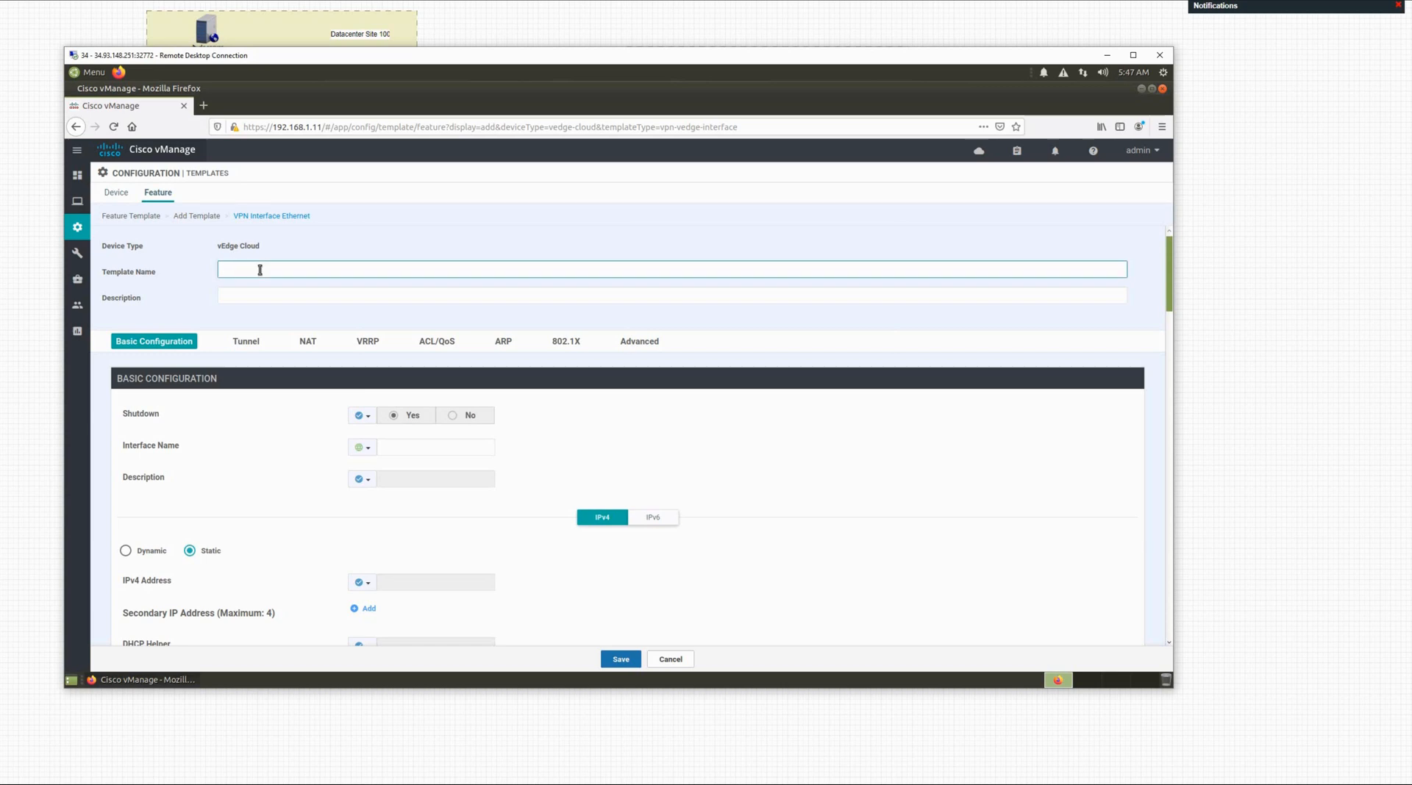
text(mgmt-inter)
key(shift+Left)
key(shift+Left)
key(shift+Left)
key(shift+Left)
key(shift+Left)
key(ctrl+a)
key(ctrl+c)
click(267, 296)
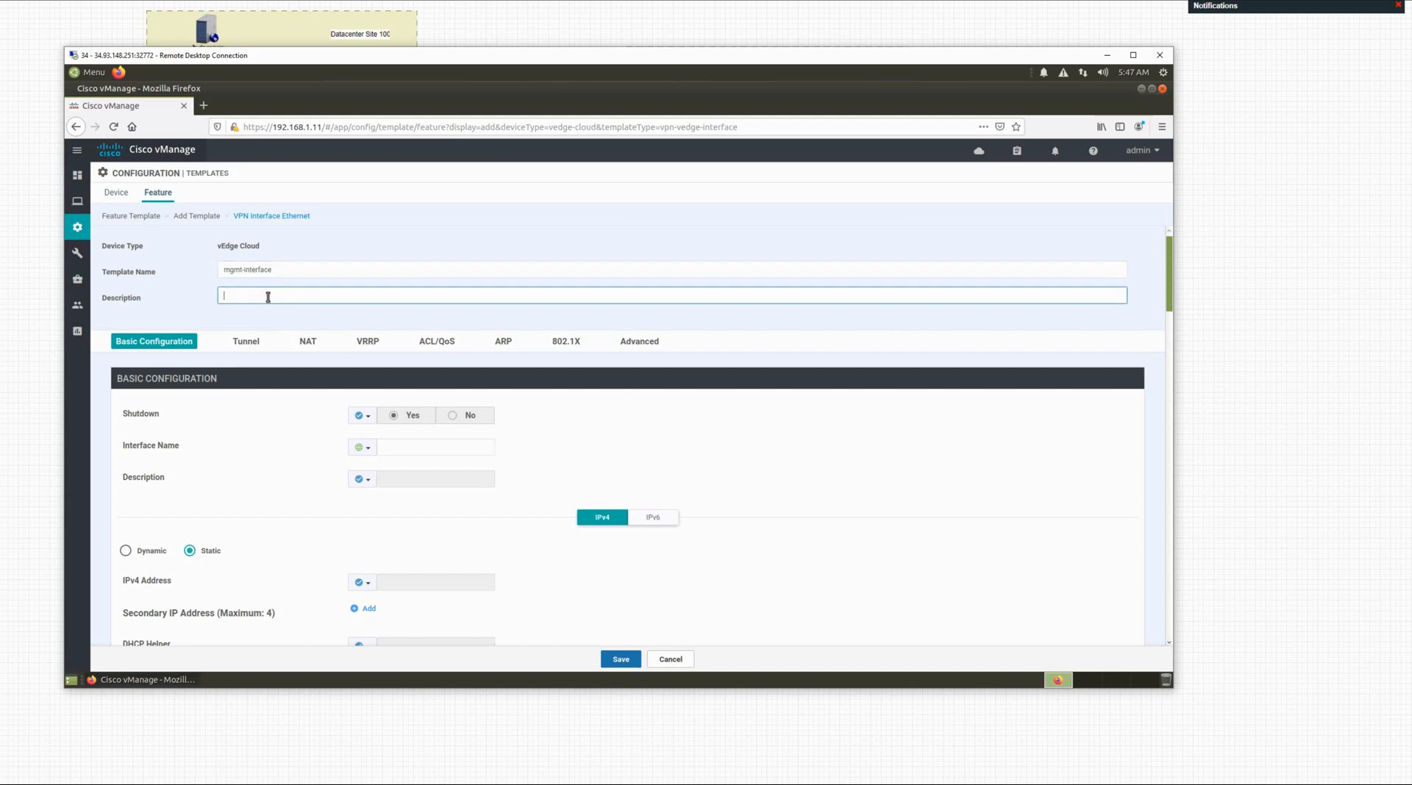
key(ctrl+v)
Step: Set Shutdown to global No and the interface name to eth0
click(369, 423)
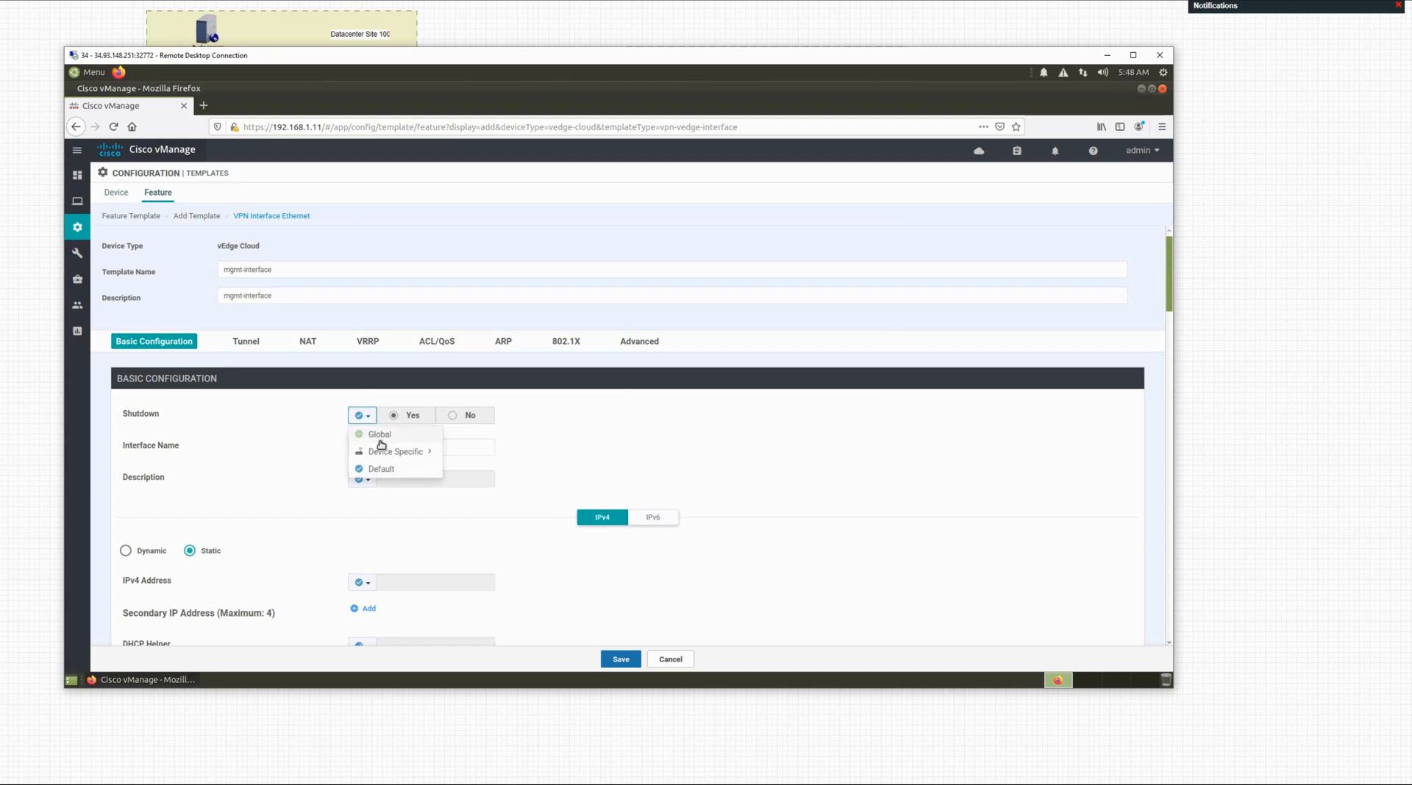
click(360, 434)
click(452, 419)
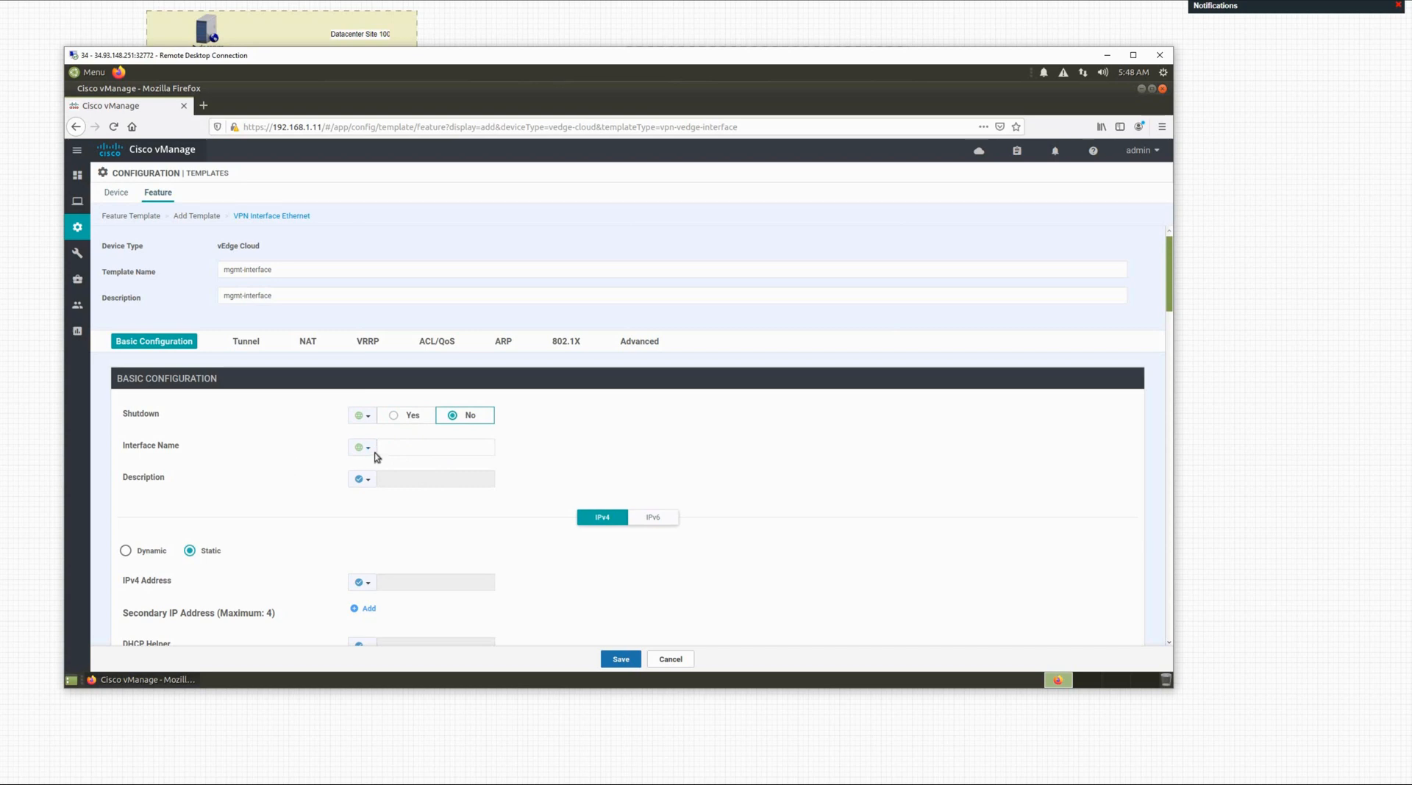
click(391, 450)
text(et)
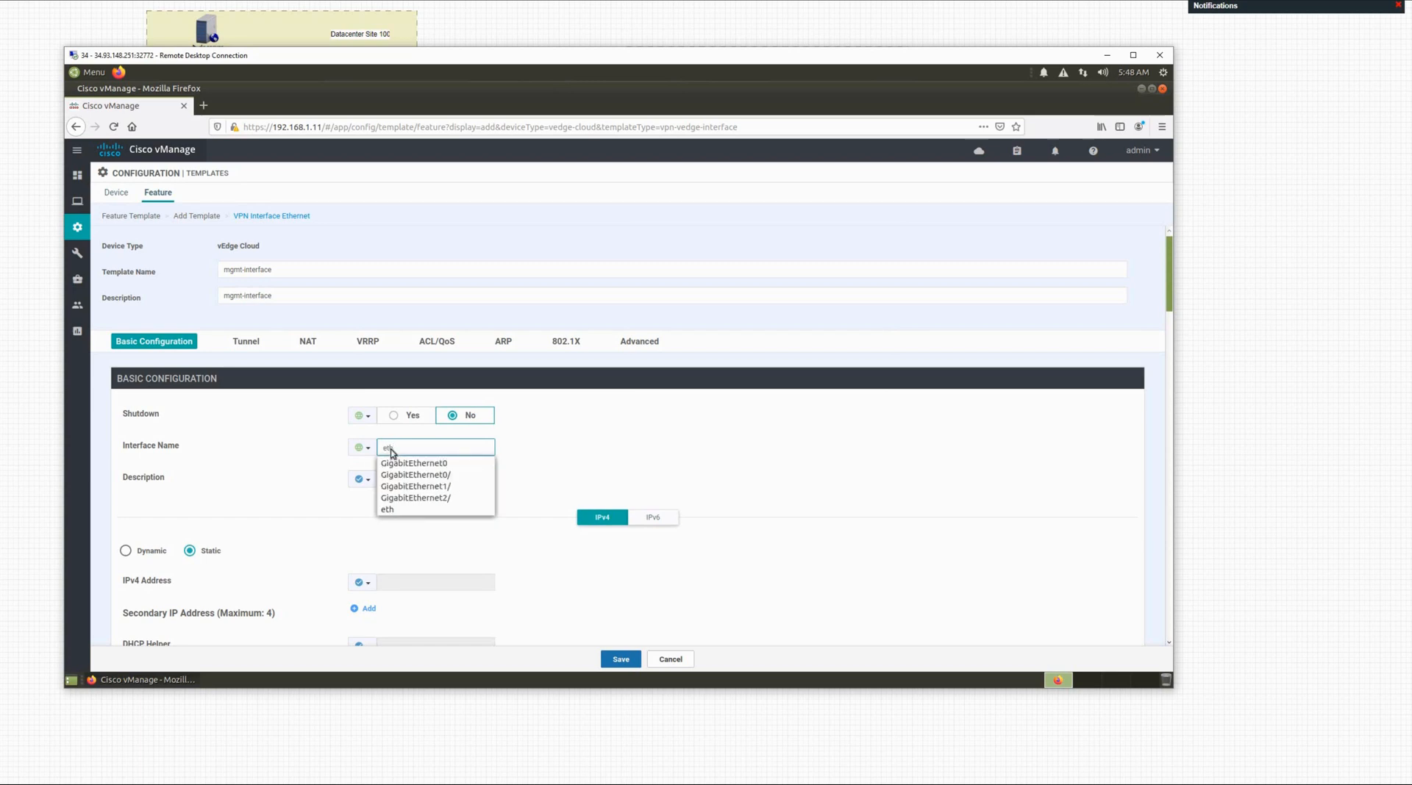
text(h)
click(391, 509)
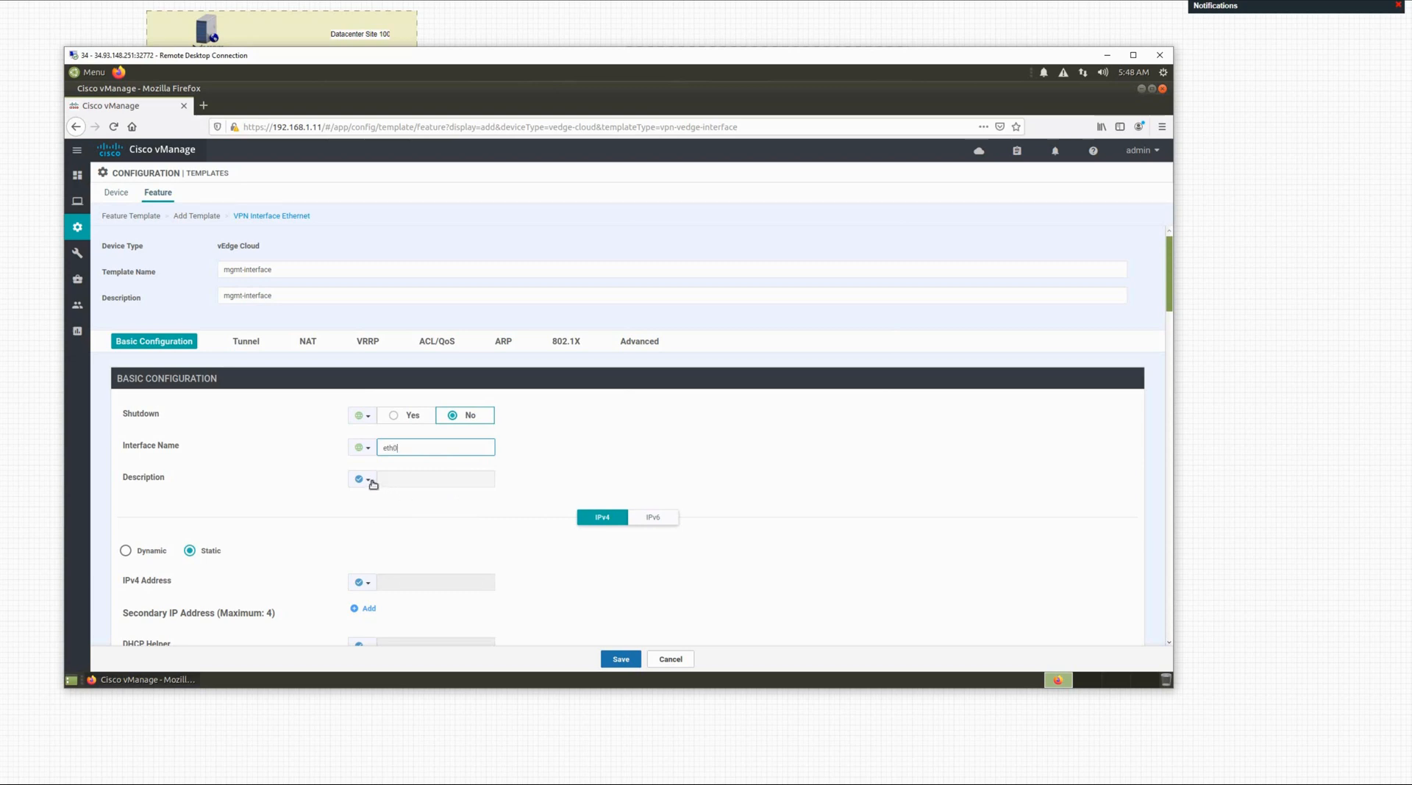
Step: Make the interface description global and enter mgmt-interface text
click(365, 480)
click(395, 497)
click(399, 482)
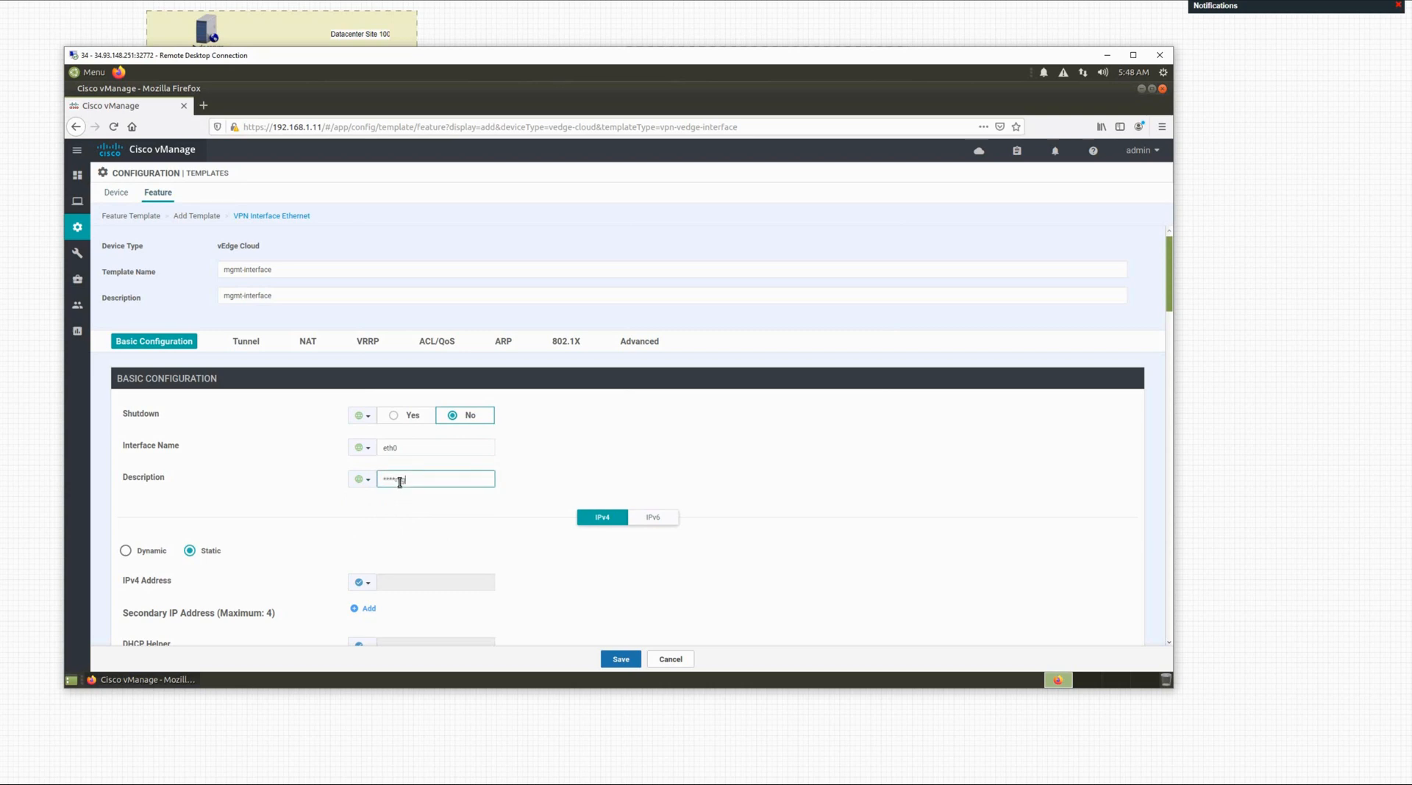
text(mt-interface***)
Step: Make the IPv4 address device-specific and change its key to a vpn_512_ name
scroll(350, 529, down, 2)
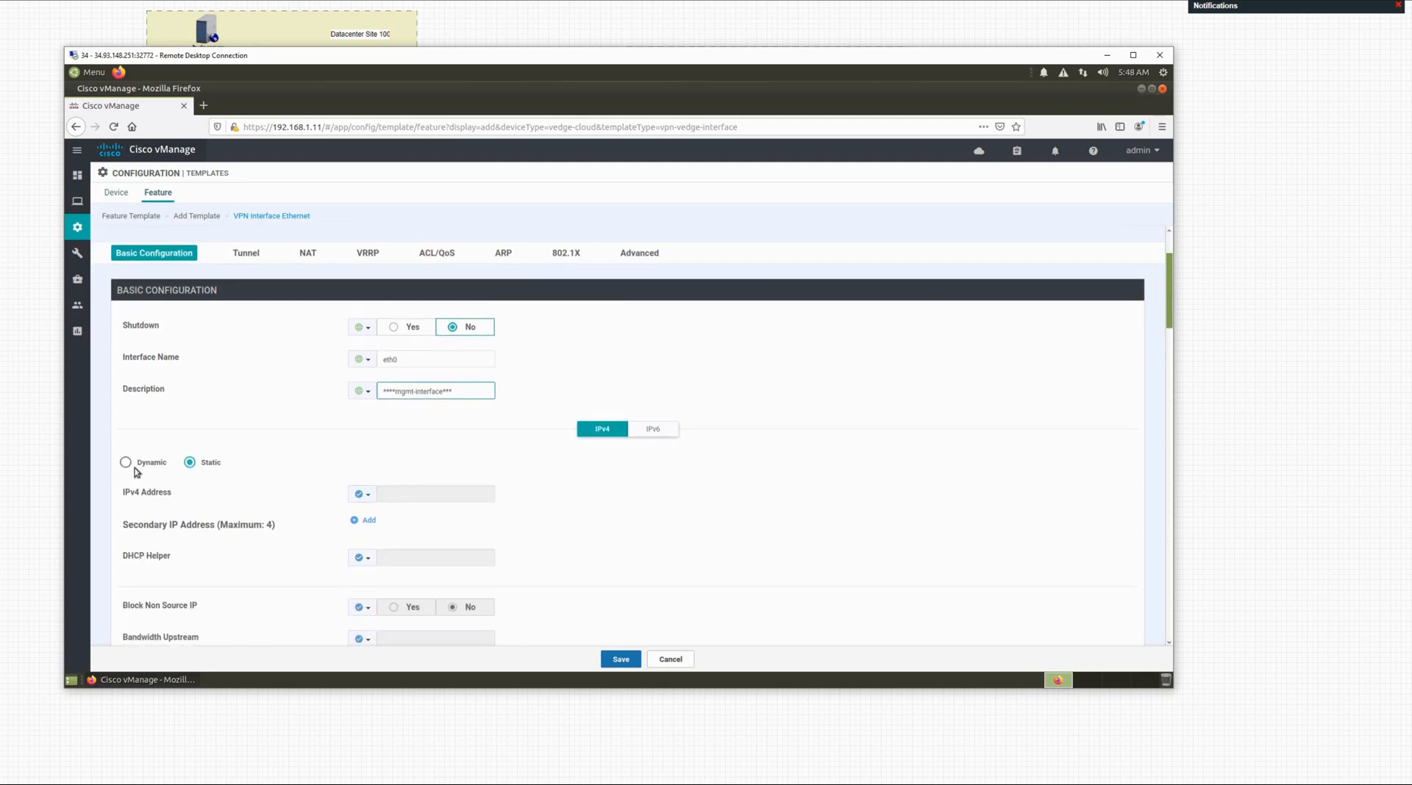
click(370, 501)
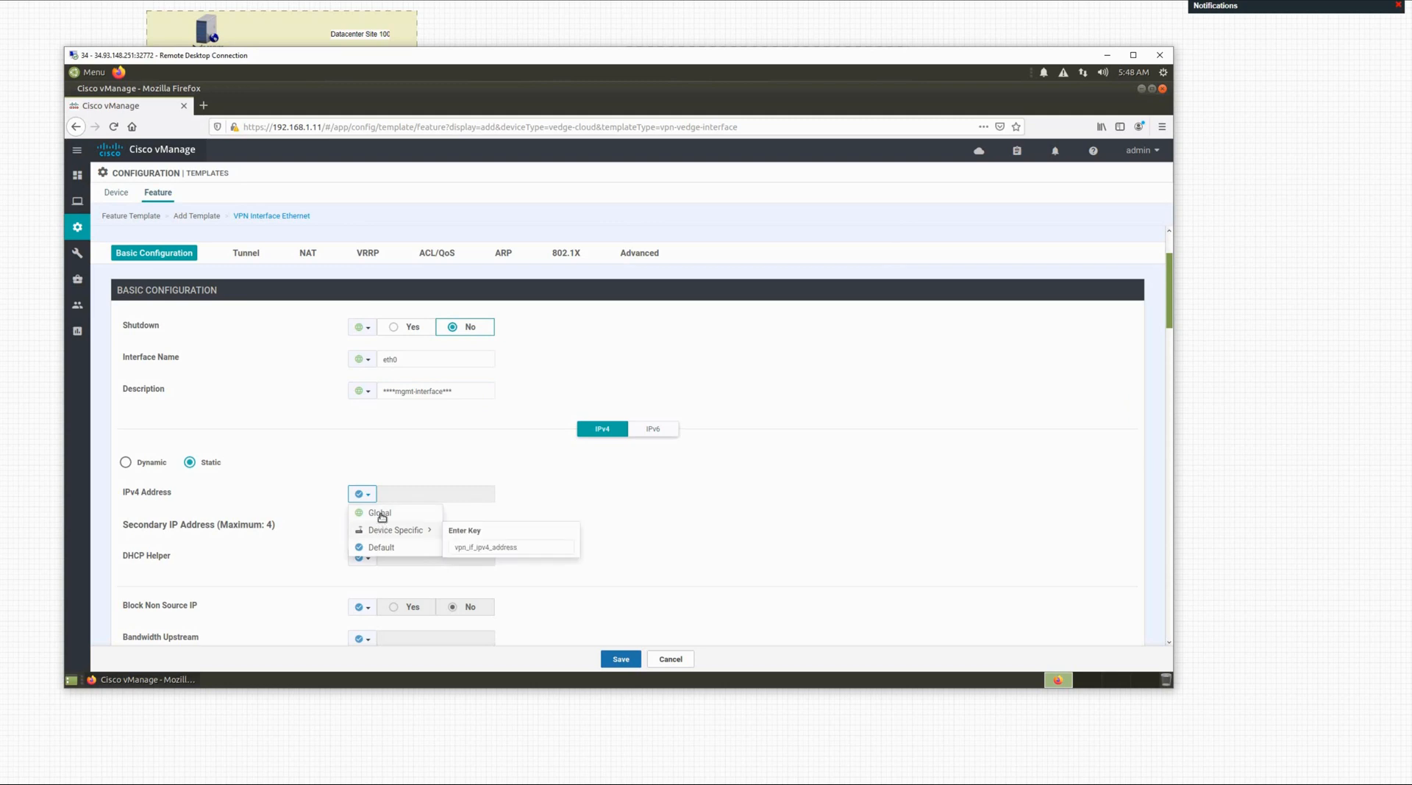
mouse_move(380, 539)
click(381, 538)
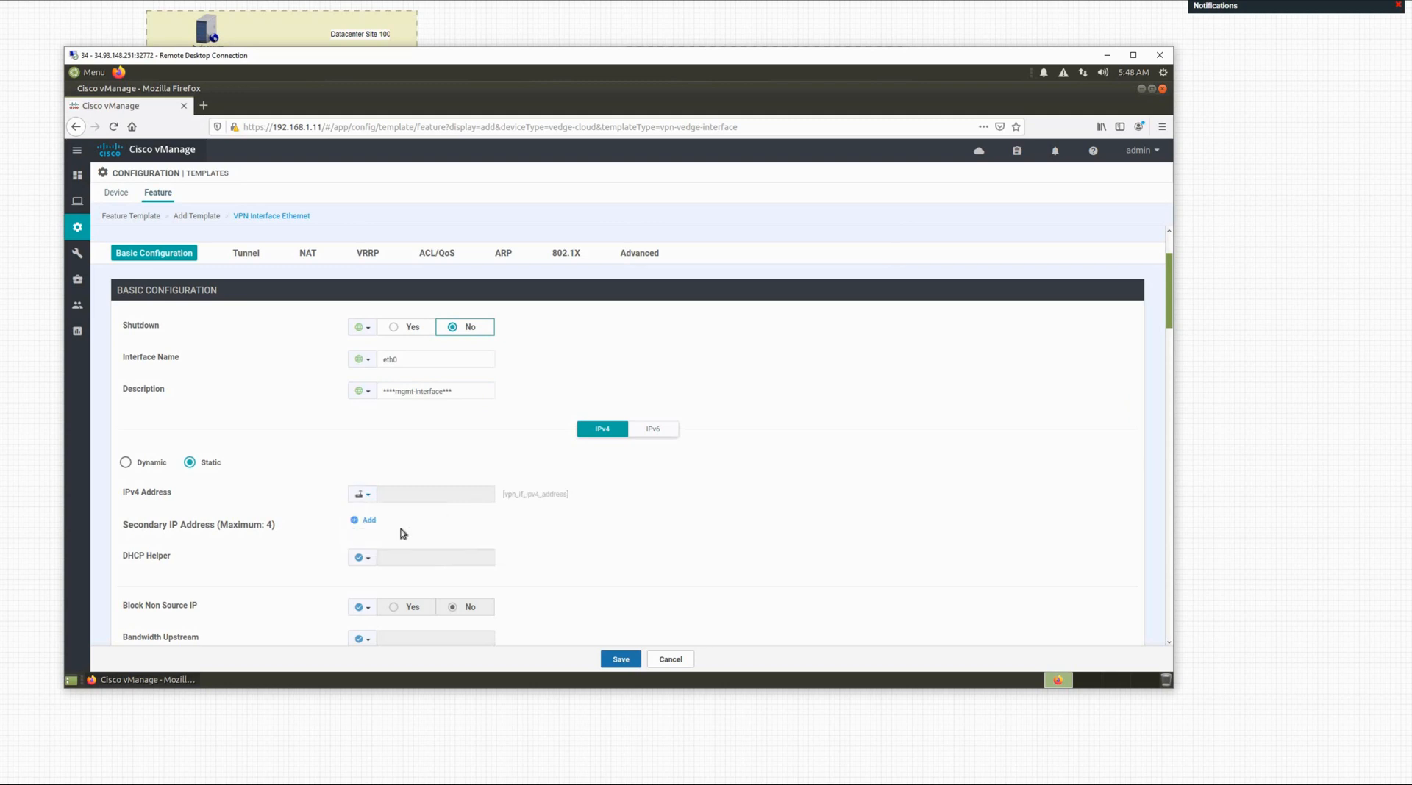
click(368, 500)
mouse_move(389, 531)
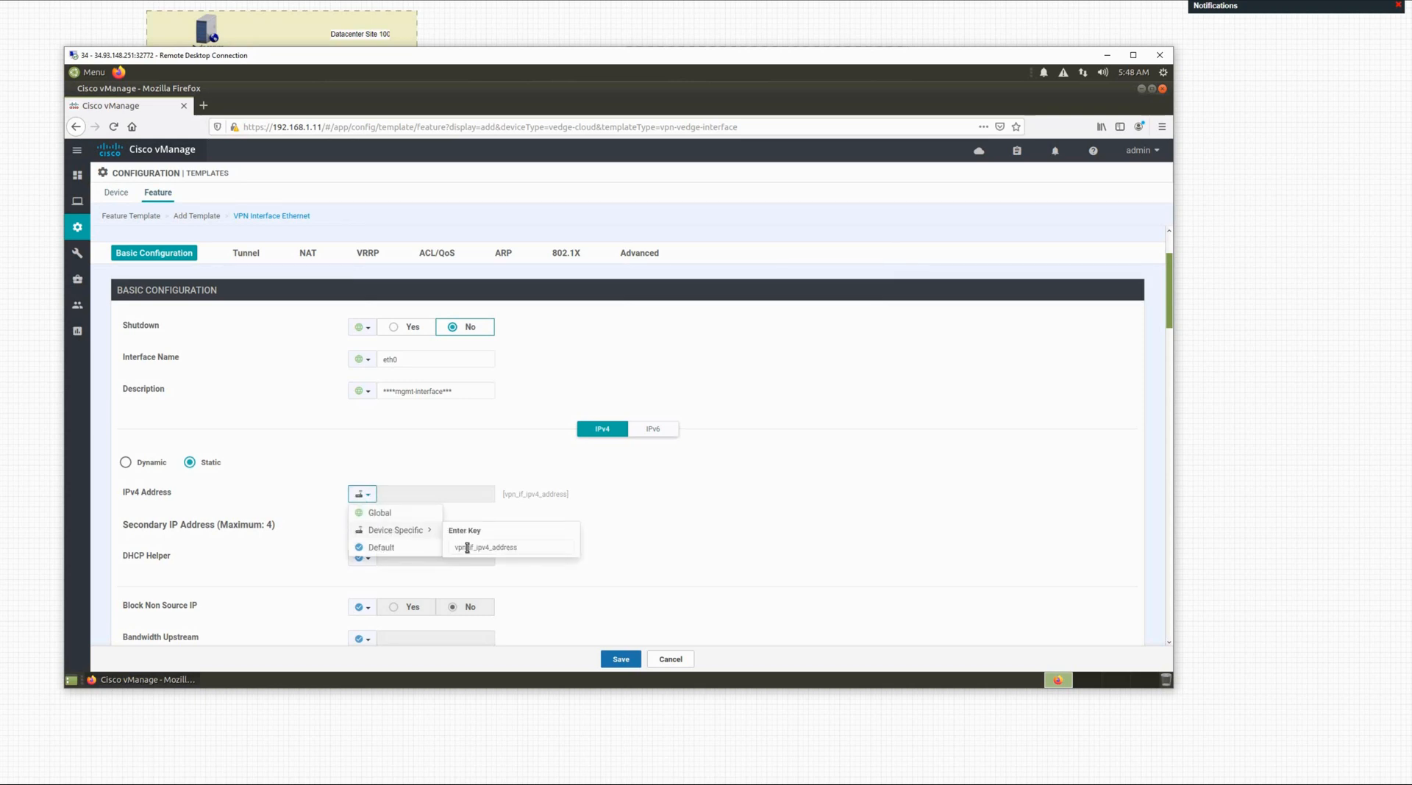
click(470, 551)
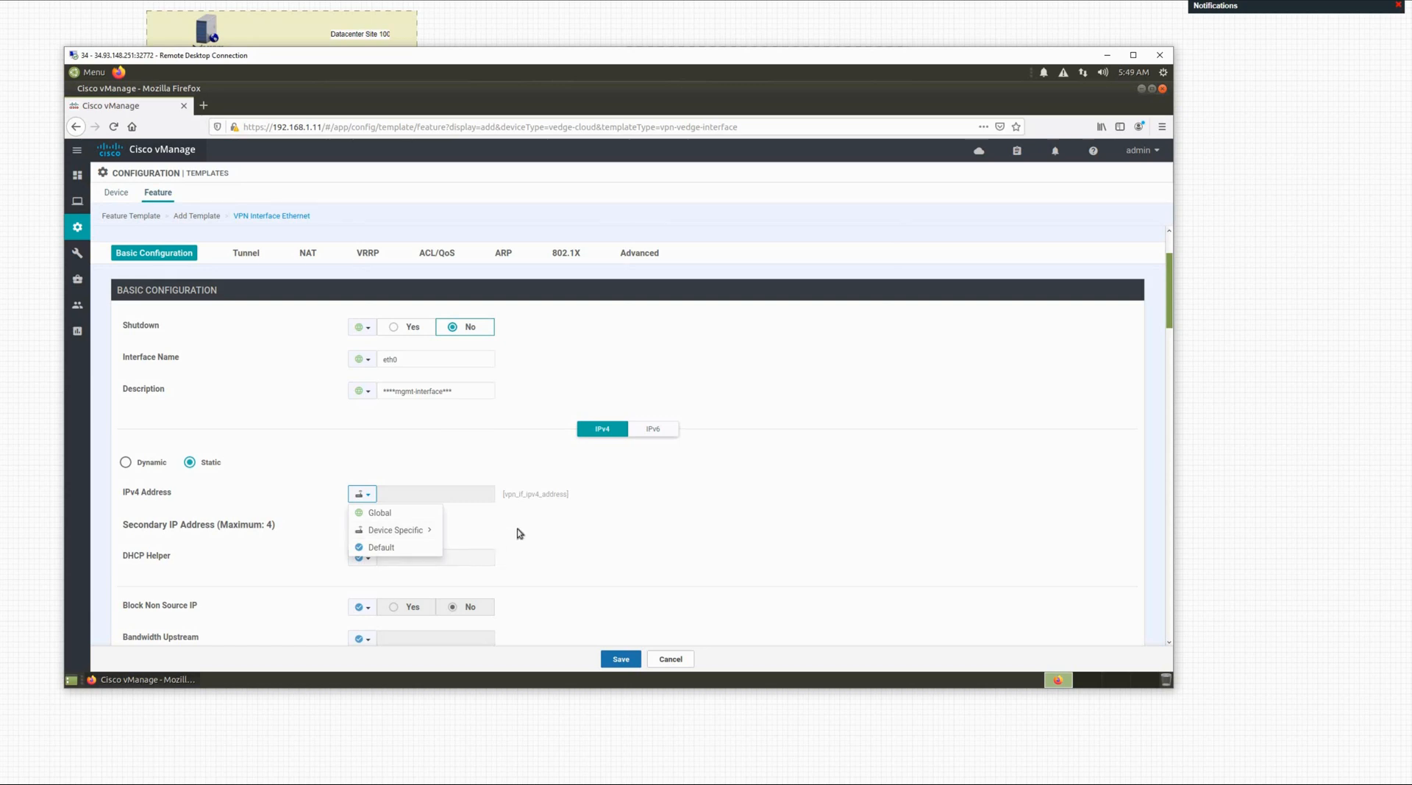
mouse_move(396, 532)
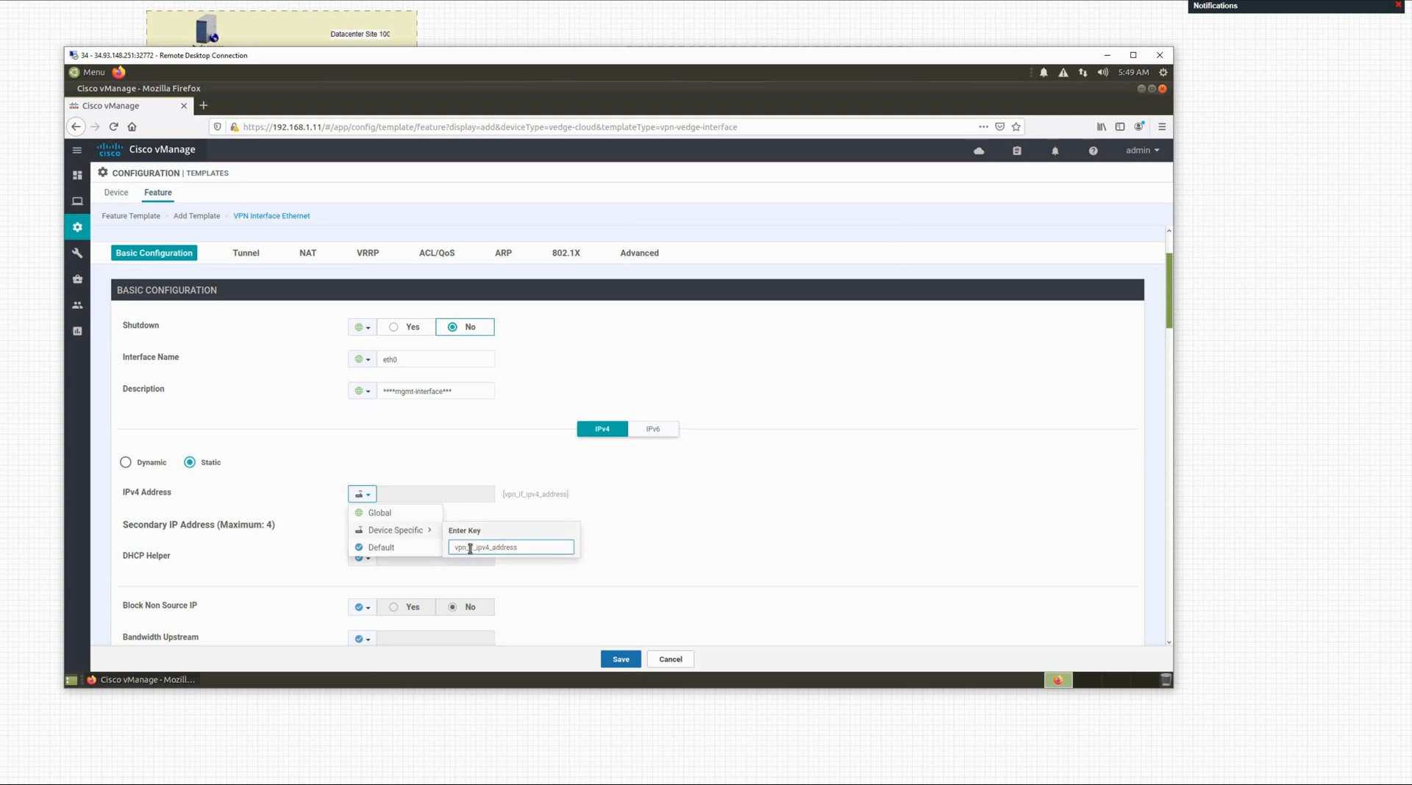
click(470, 548)
text(512_)
click(599, 547)
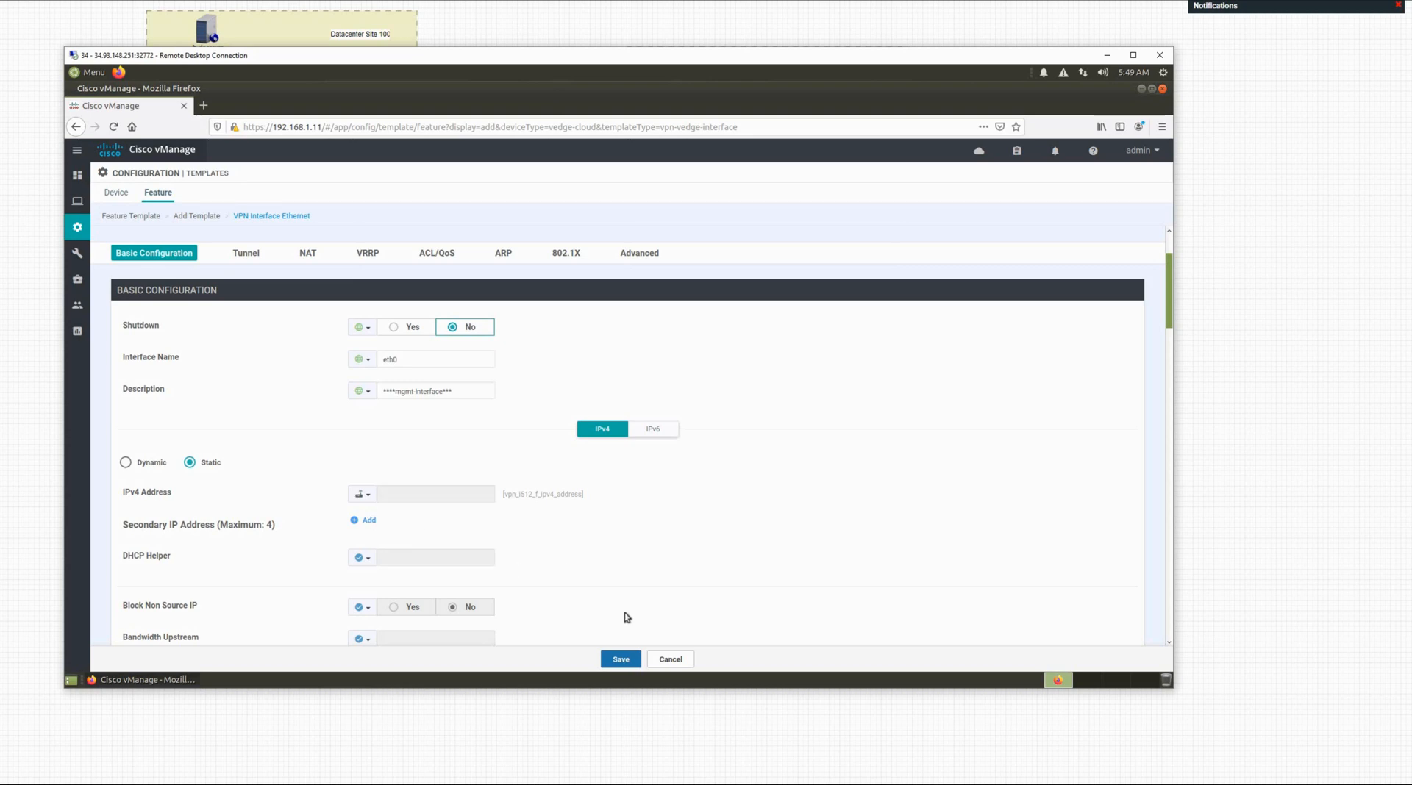
Step: Fix the IPv4 address key typo so it reads vpn_512_if_ipv4_address
scroll(500, 536, down, 2)
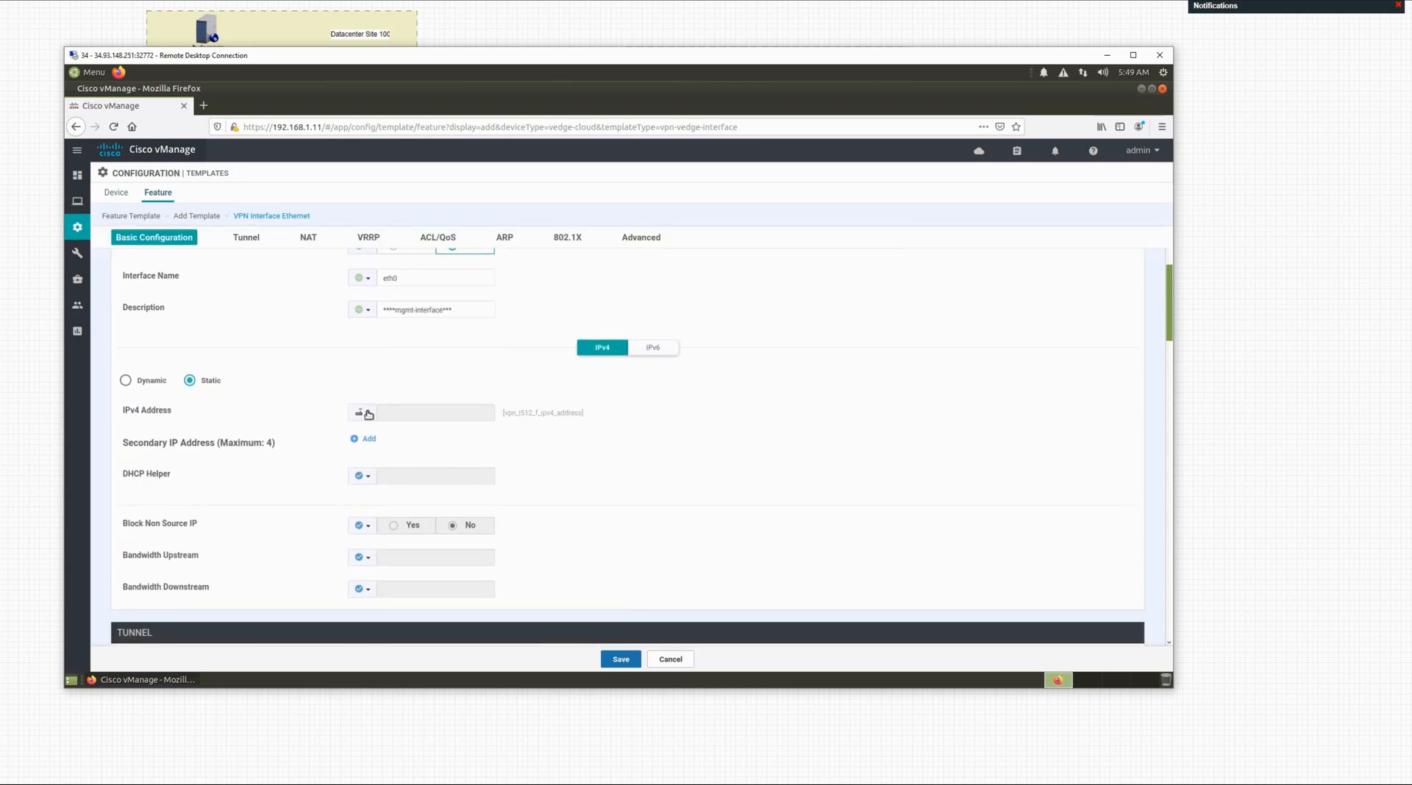
click(364, 412)
mouse_move(395, 448)
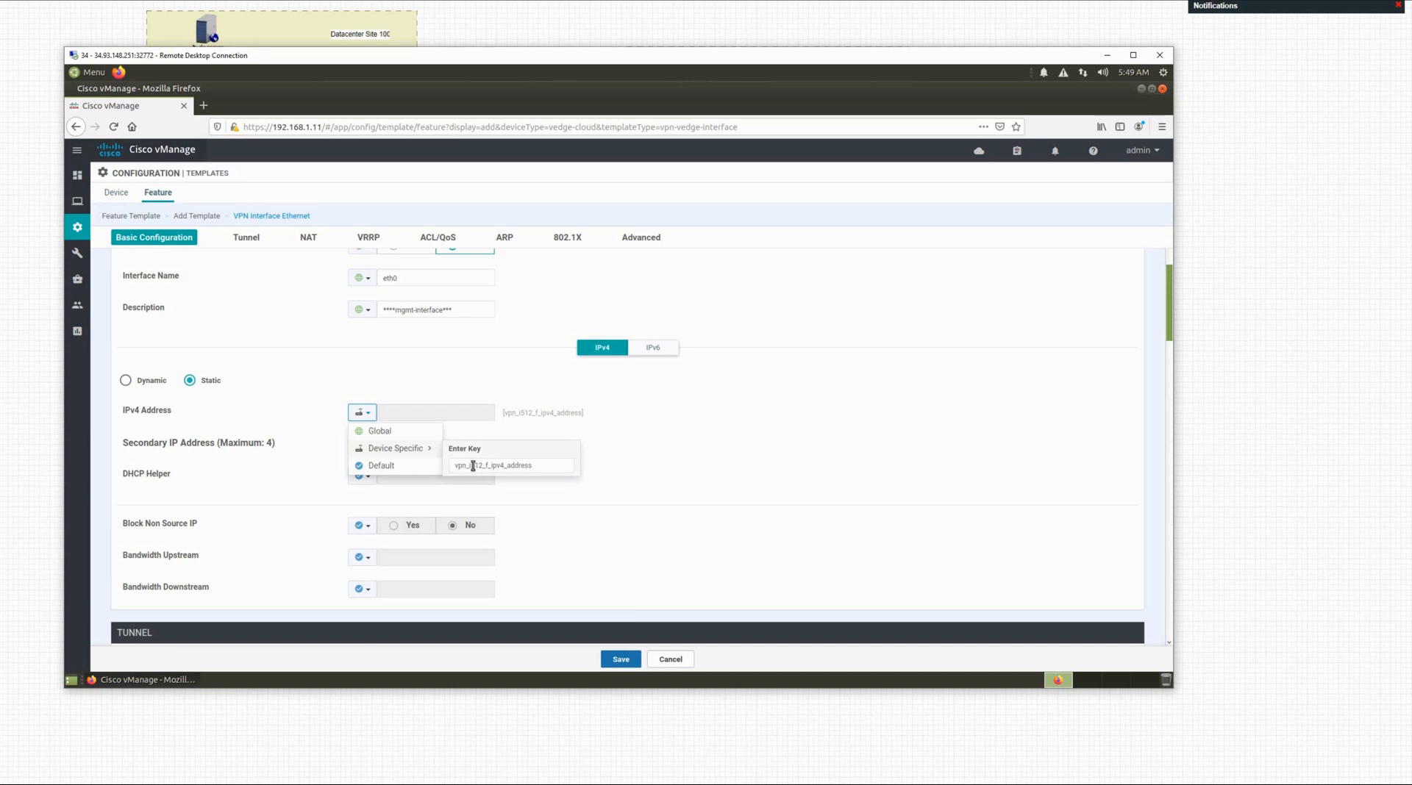
click(481, 466)
key(BackSpace)
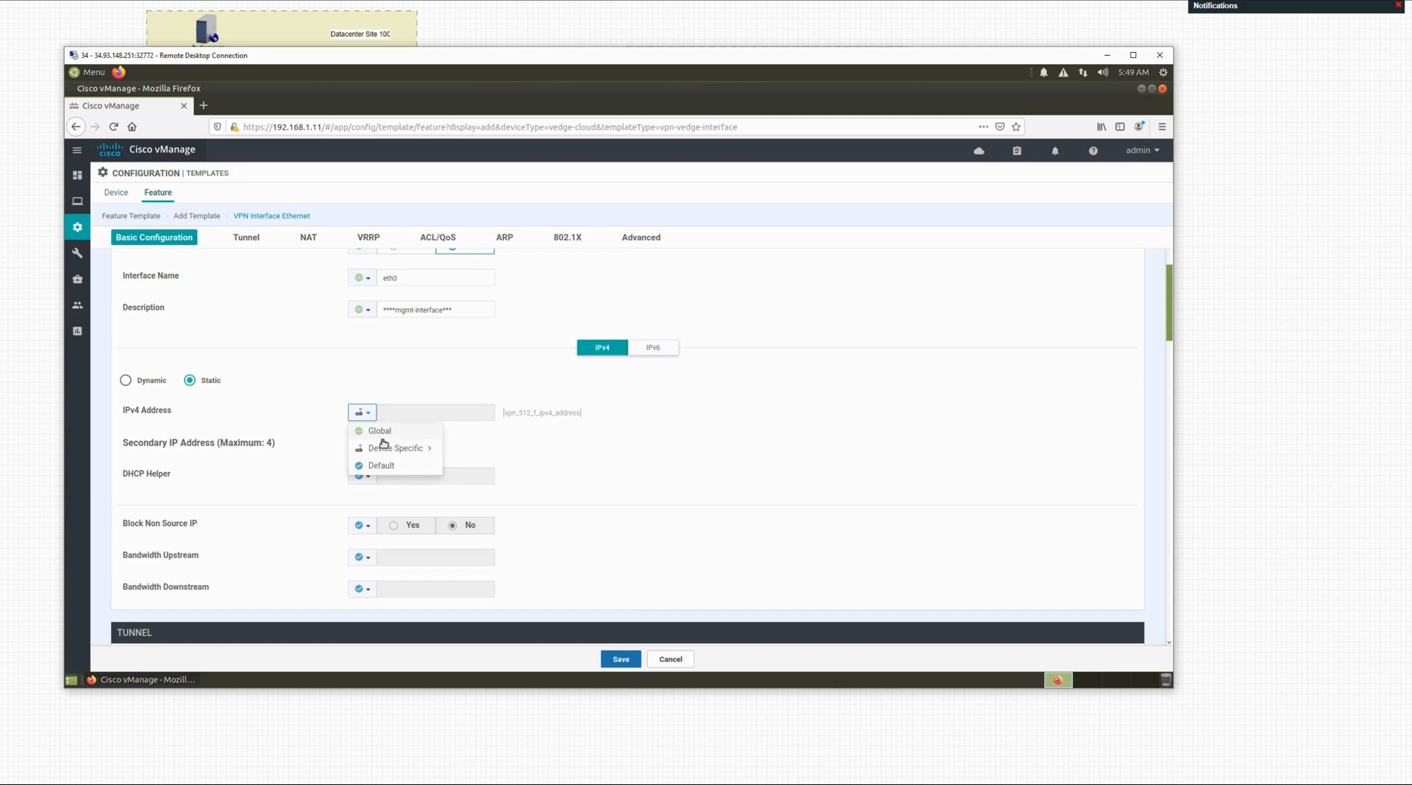
mouse_move(390, 450)
click(483, 475)
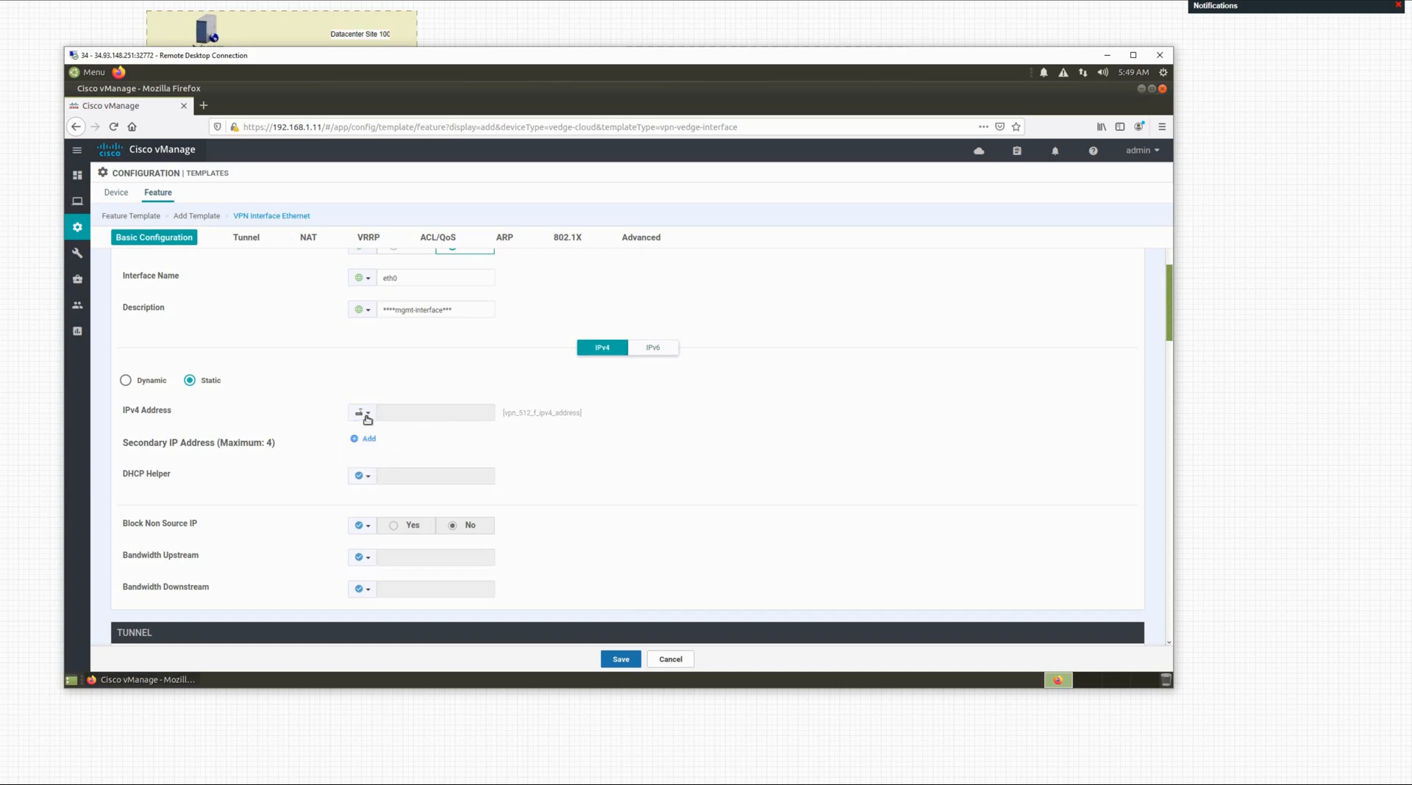
click(367, 417)
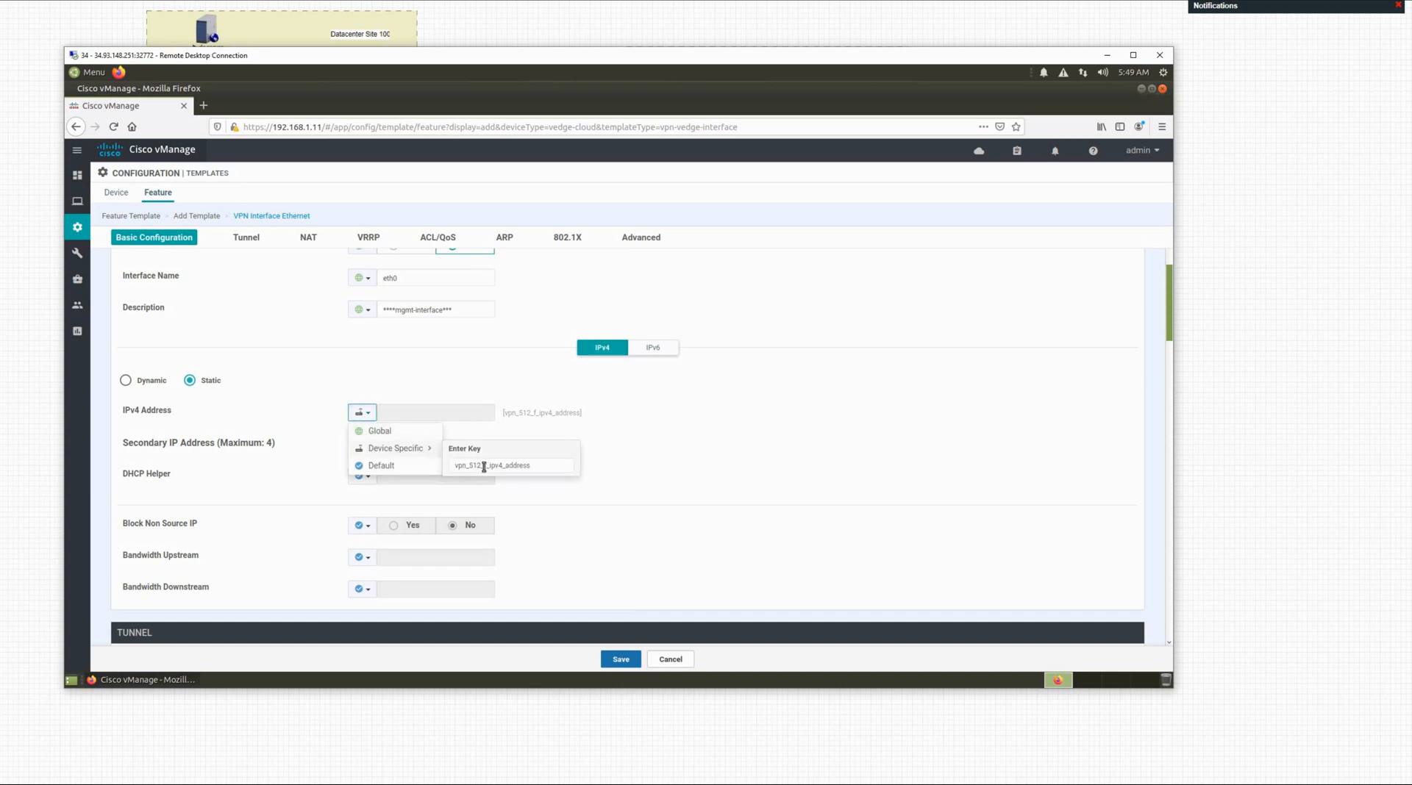
click(484, 466)
text(i)
click(634, 470)
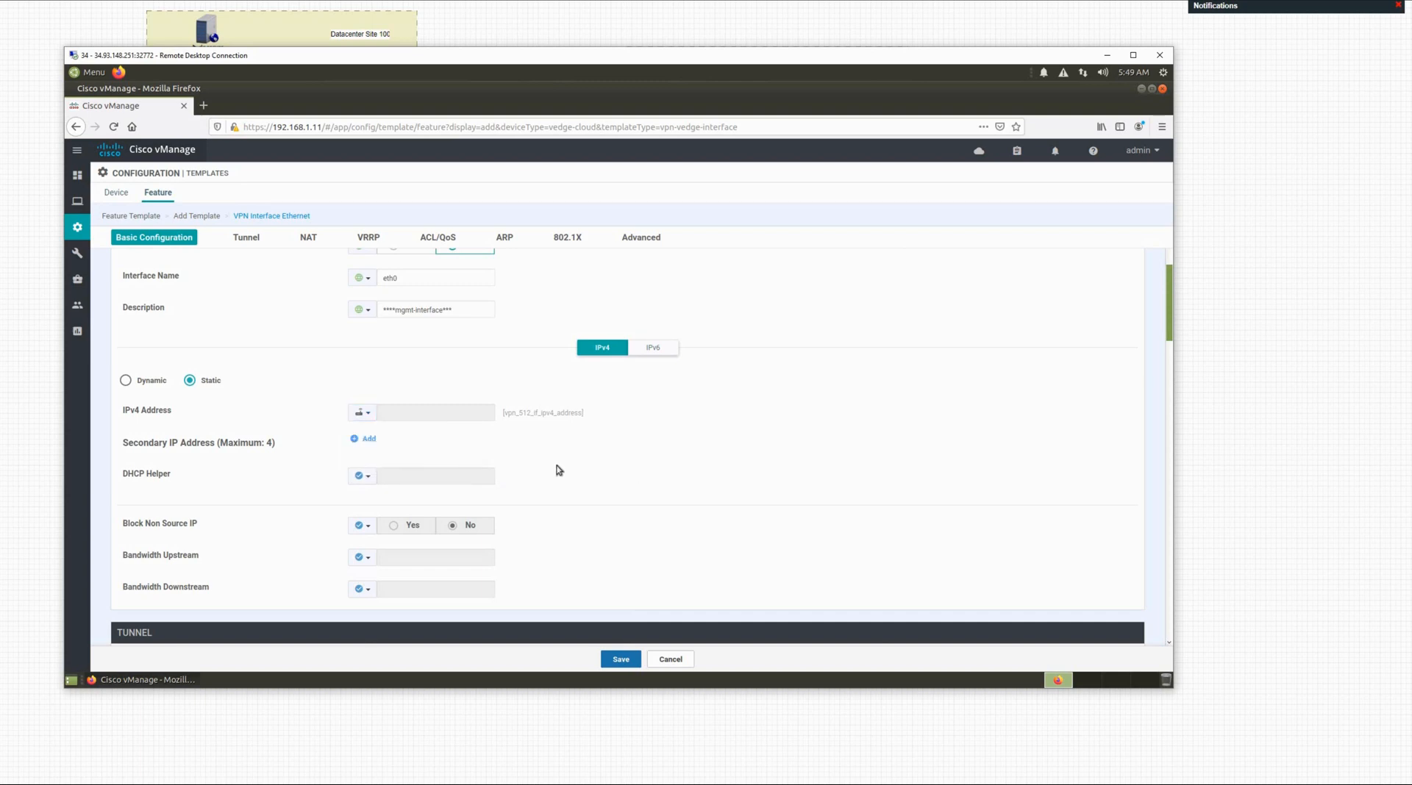
Step: Save the mgmt-interface feature template from the bottom of the form
scroll(558, 471, down, 5)
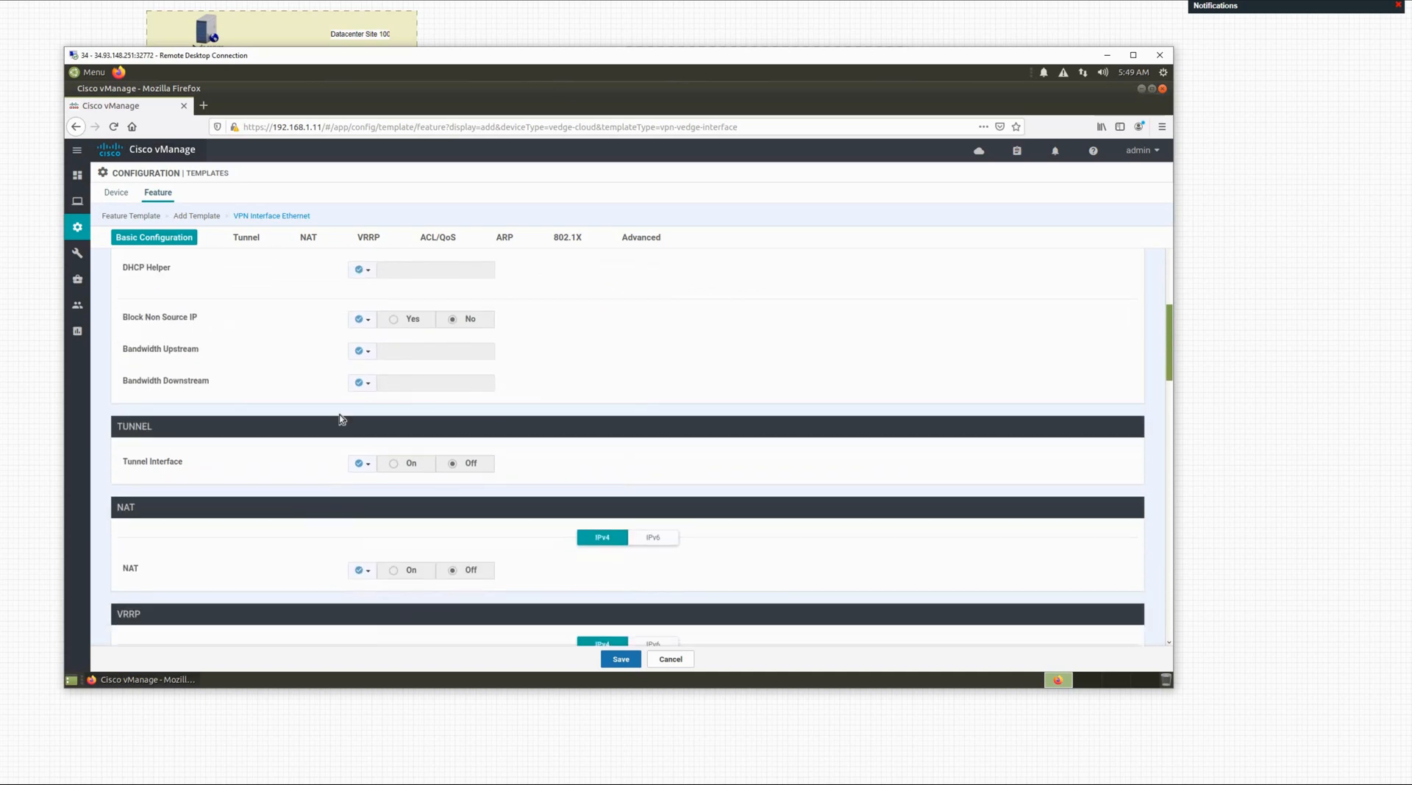
scroll(294, 382, down, 3)
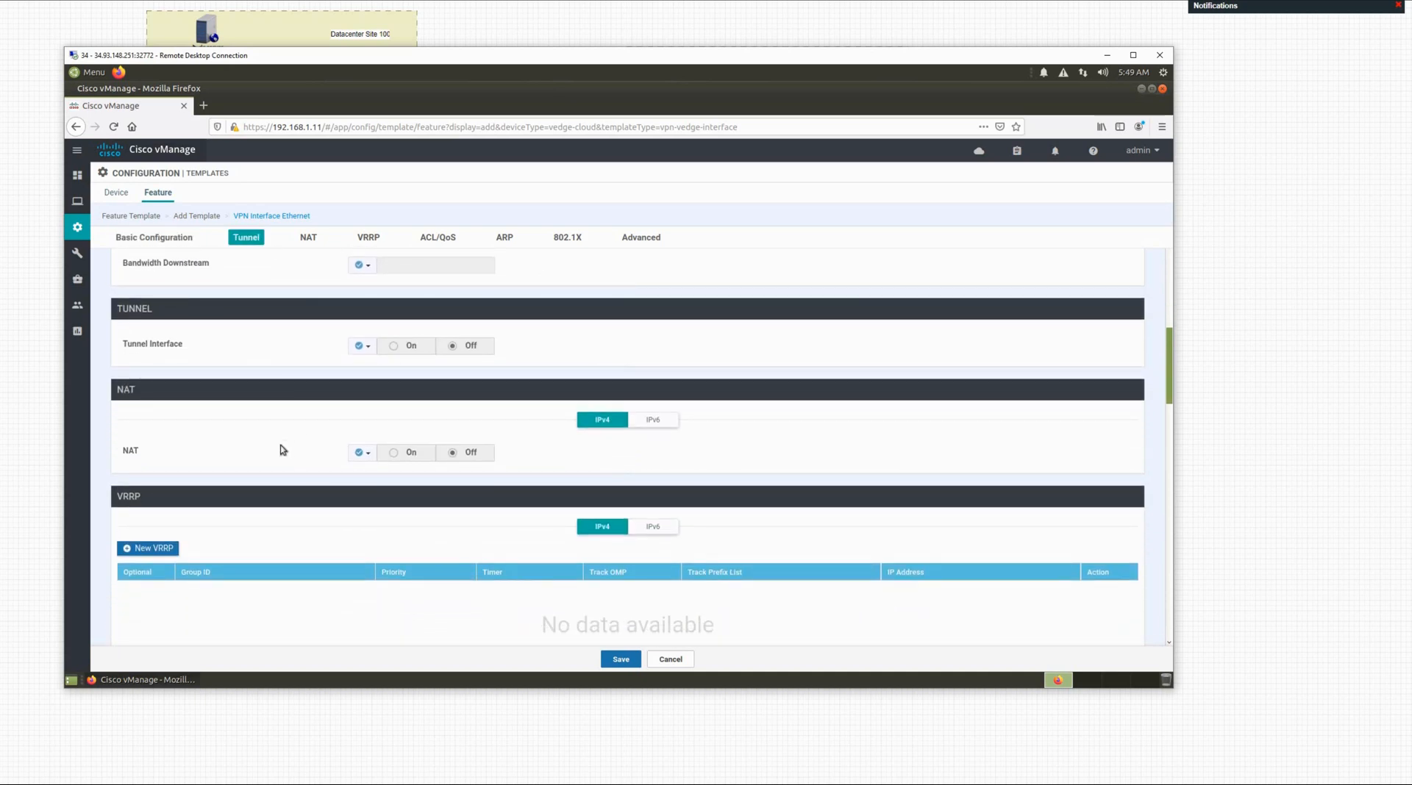
scroll(294, 471, down, 2)
scroll(302, 454, down, 2)
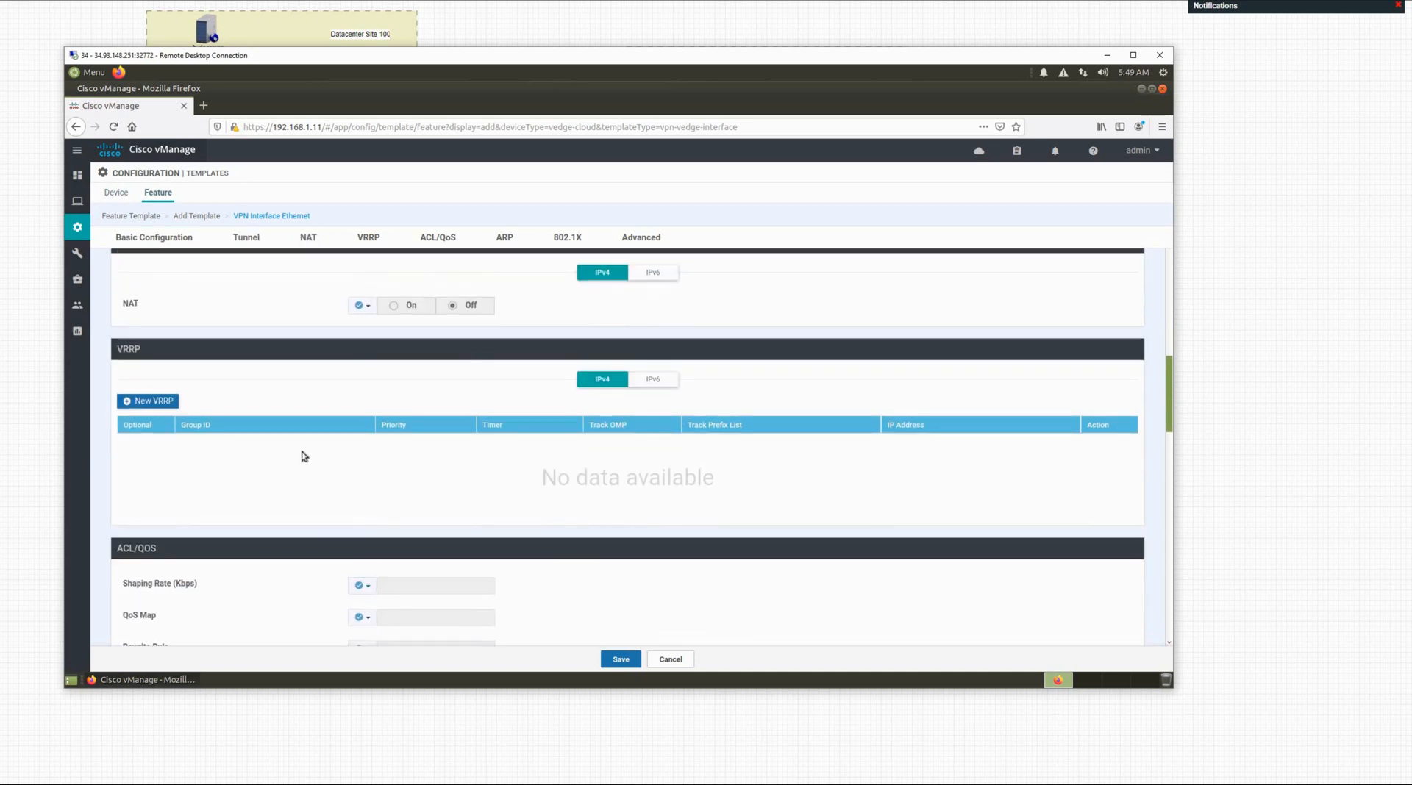
scroll(302, 458, down, 5)
scroll(331, 548, down, 15)
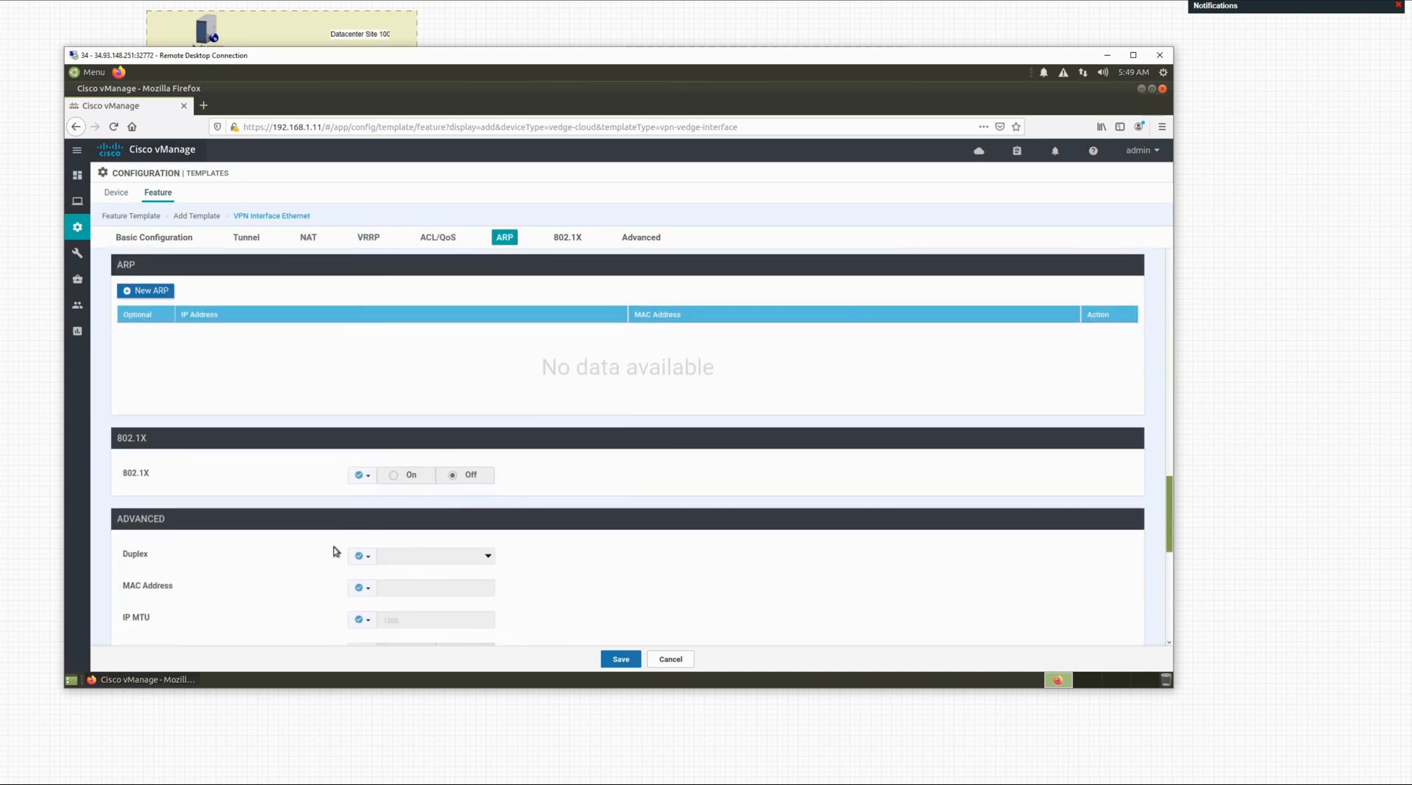
scroll(335, 551, down, 3)
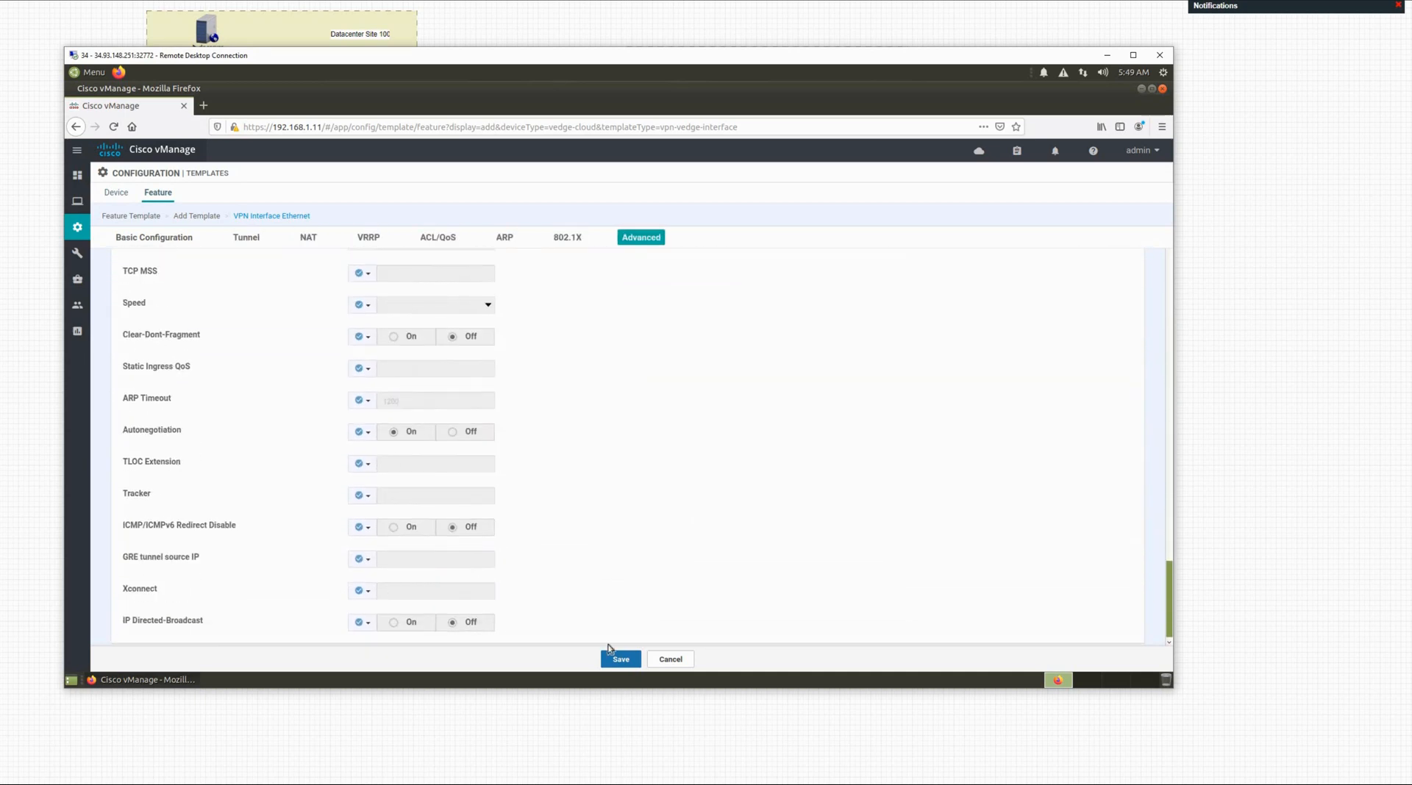
click(621, 658)
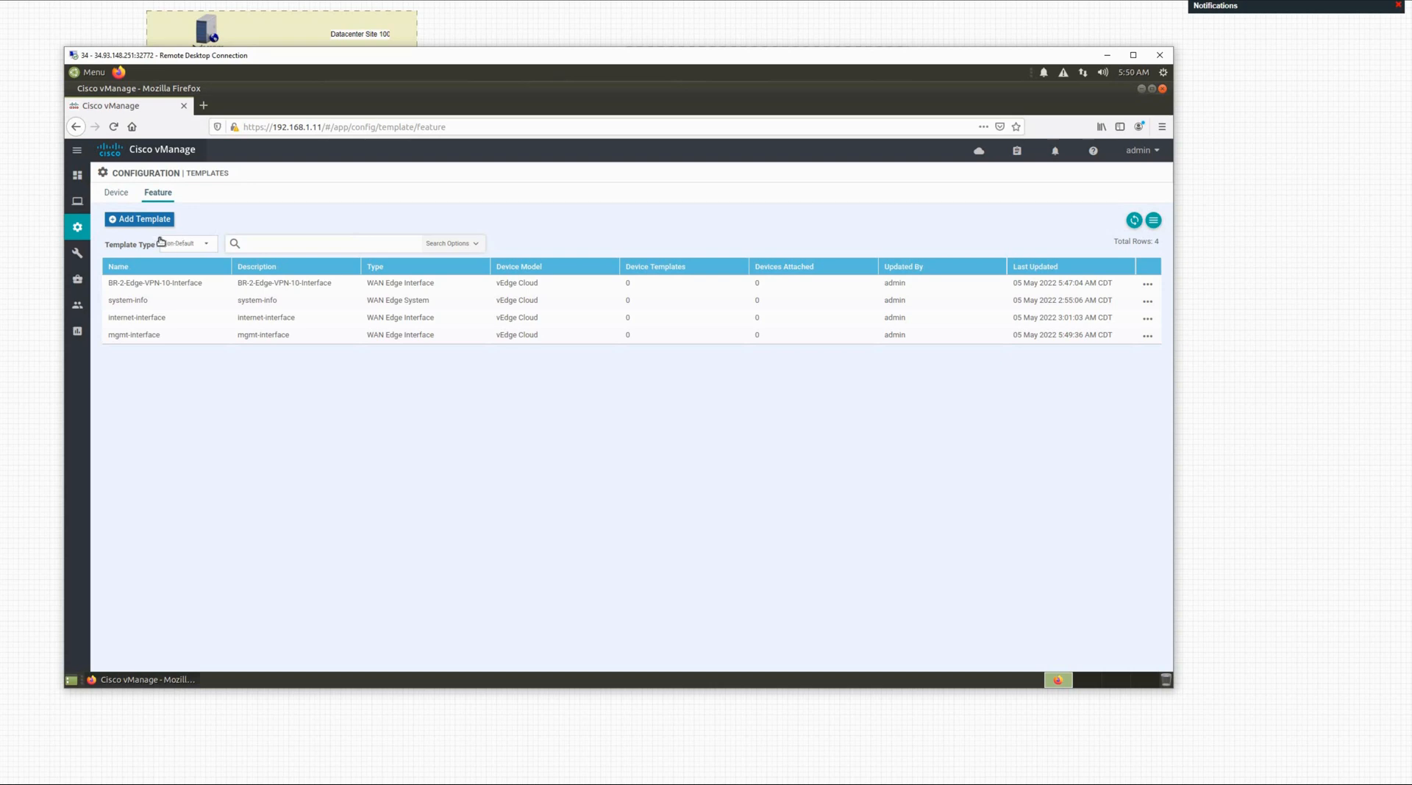
Step: Add a template, filter by 'ved', choose vEdge Cloud, and pick the NTP tile
click(126, 221)
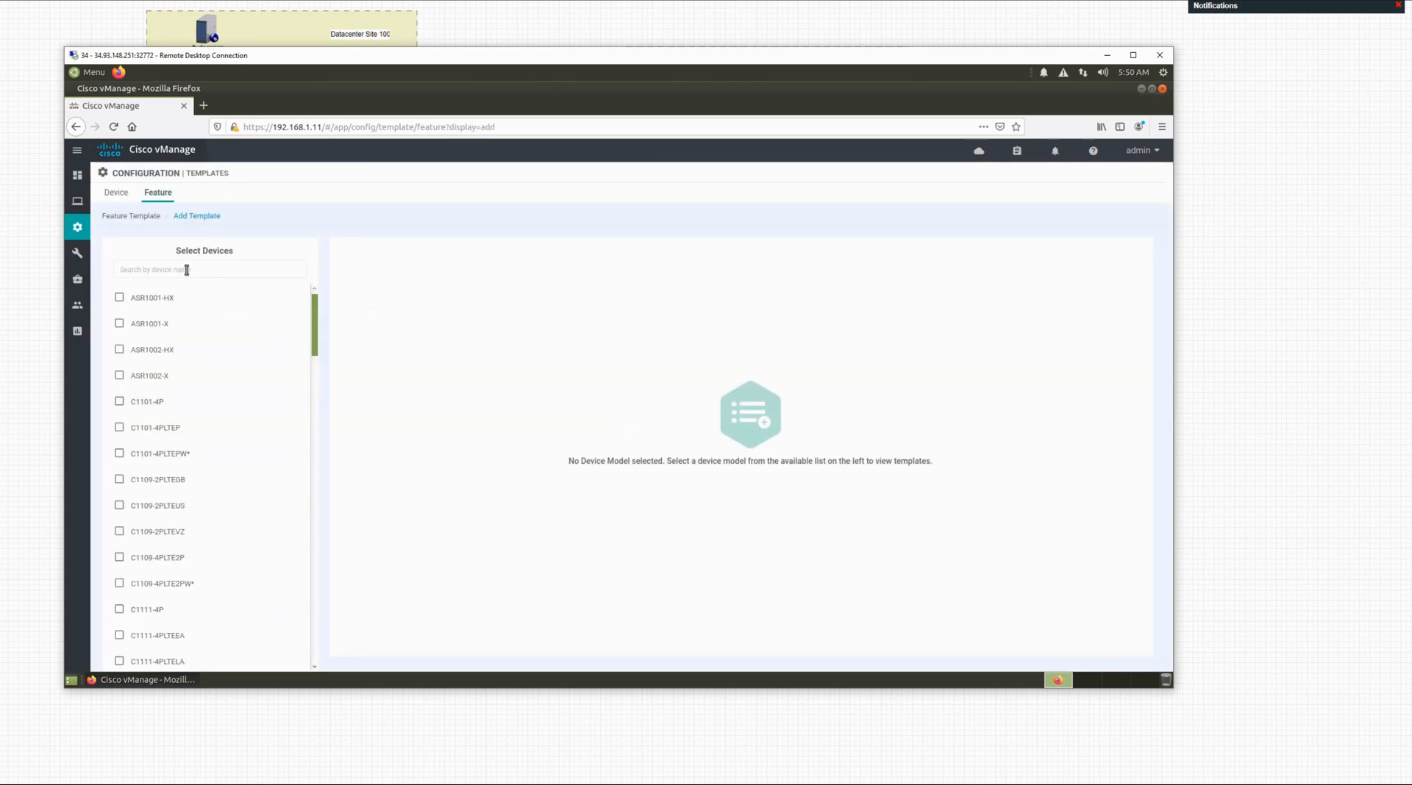
click(222, 270)
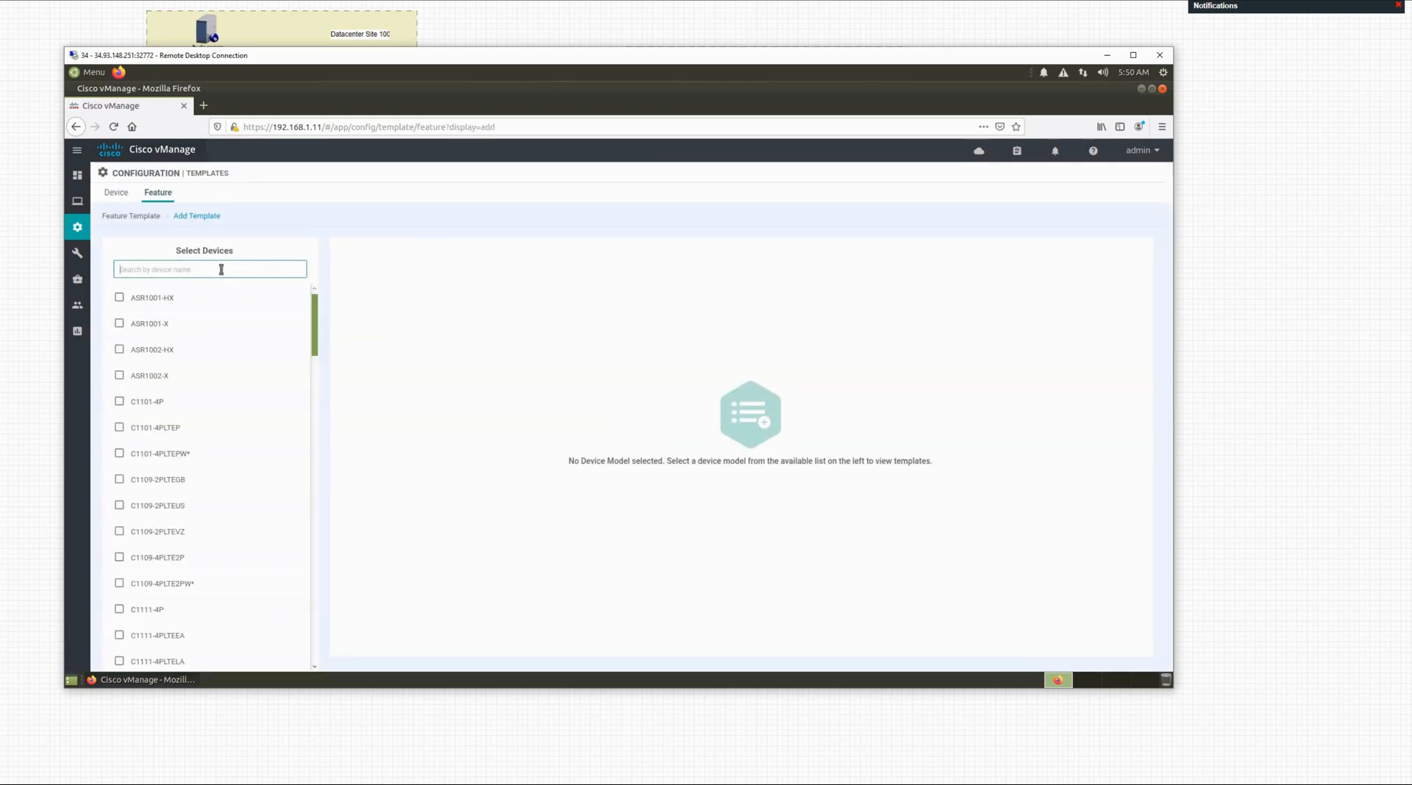
text(ed)
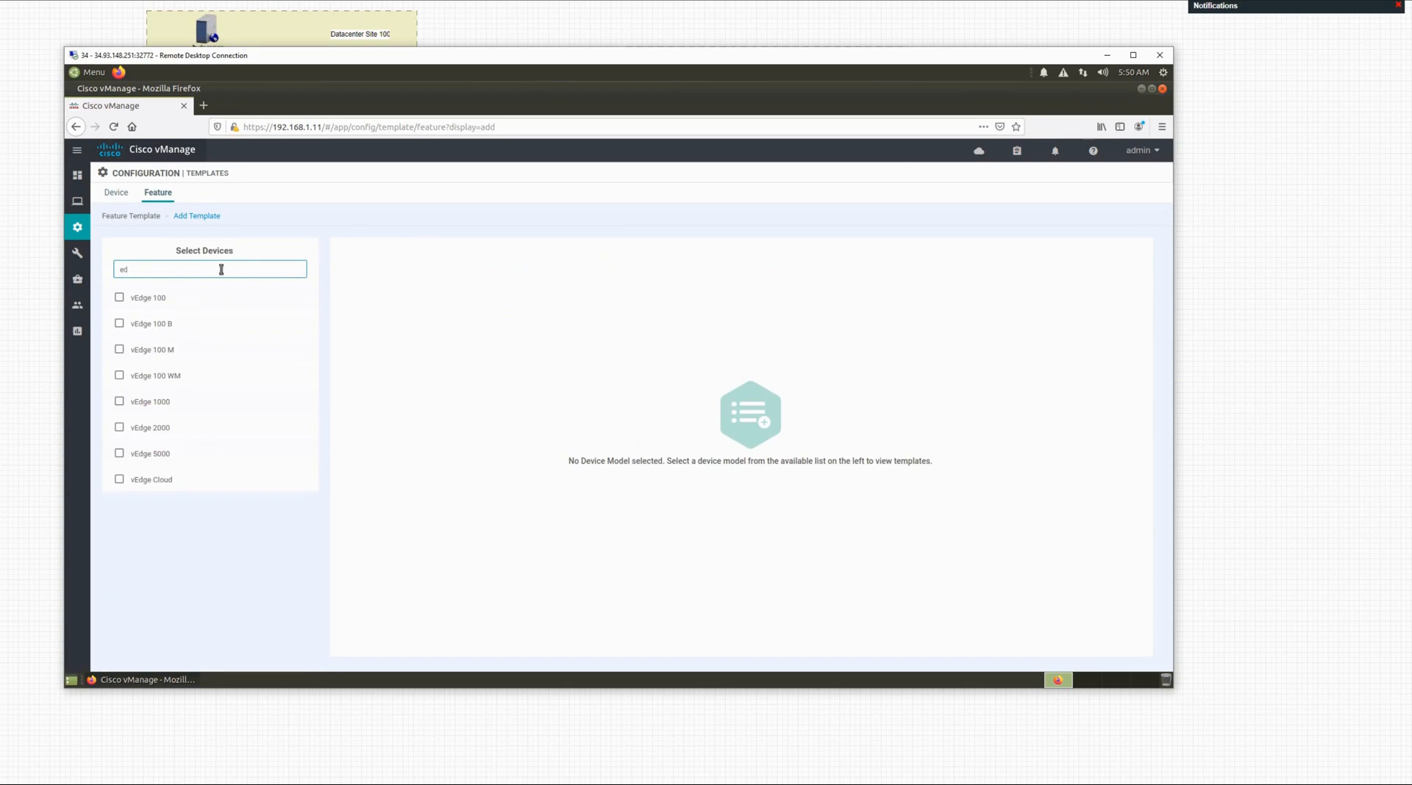
key(BackSpace)
key(BackSpace)
text(ved)
click(156, 484)
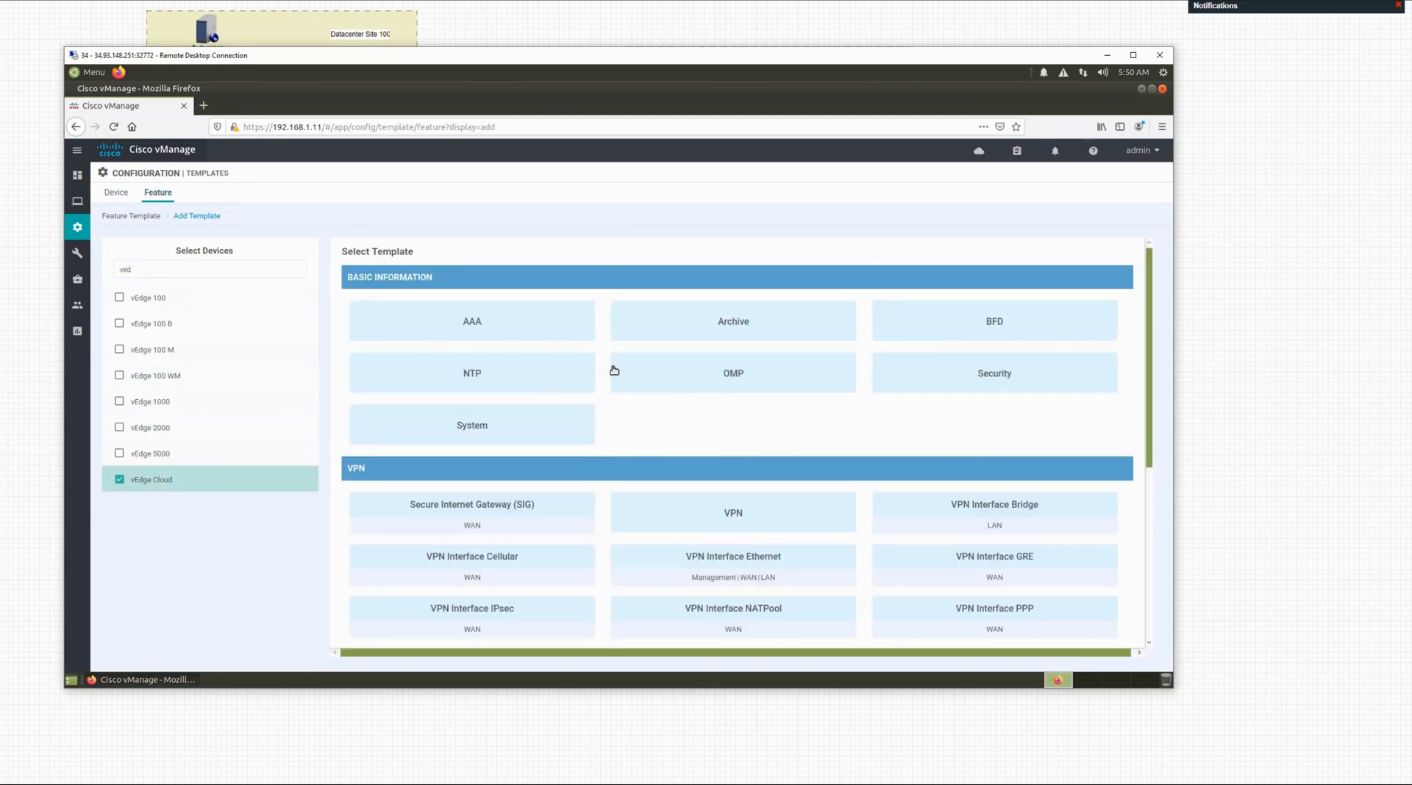
click(506, 386)
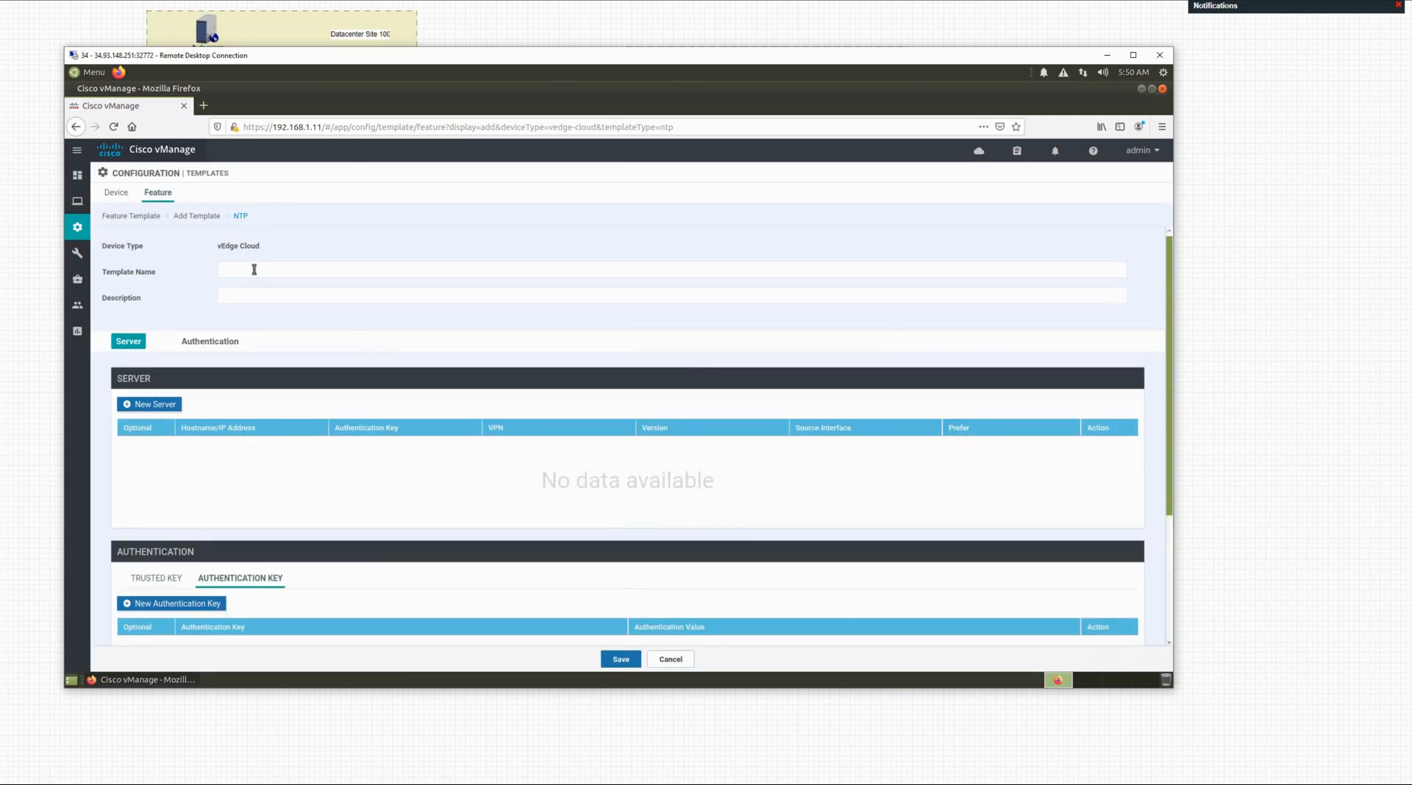
Step: Enter ntp as both the NTP template's name and description
click(254, 270)
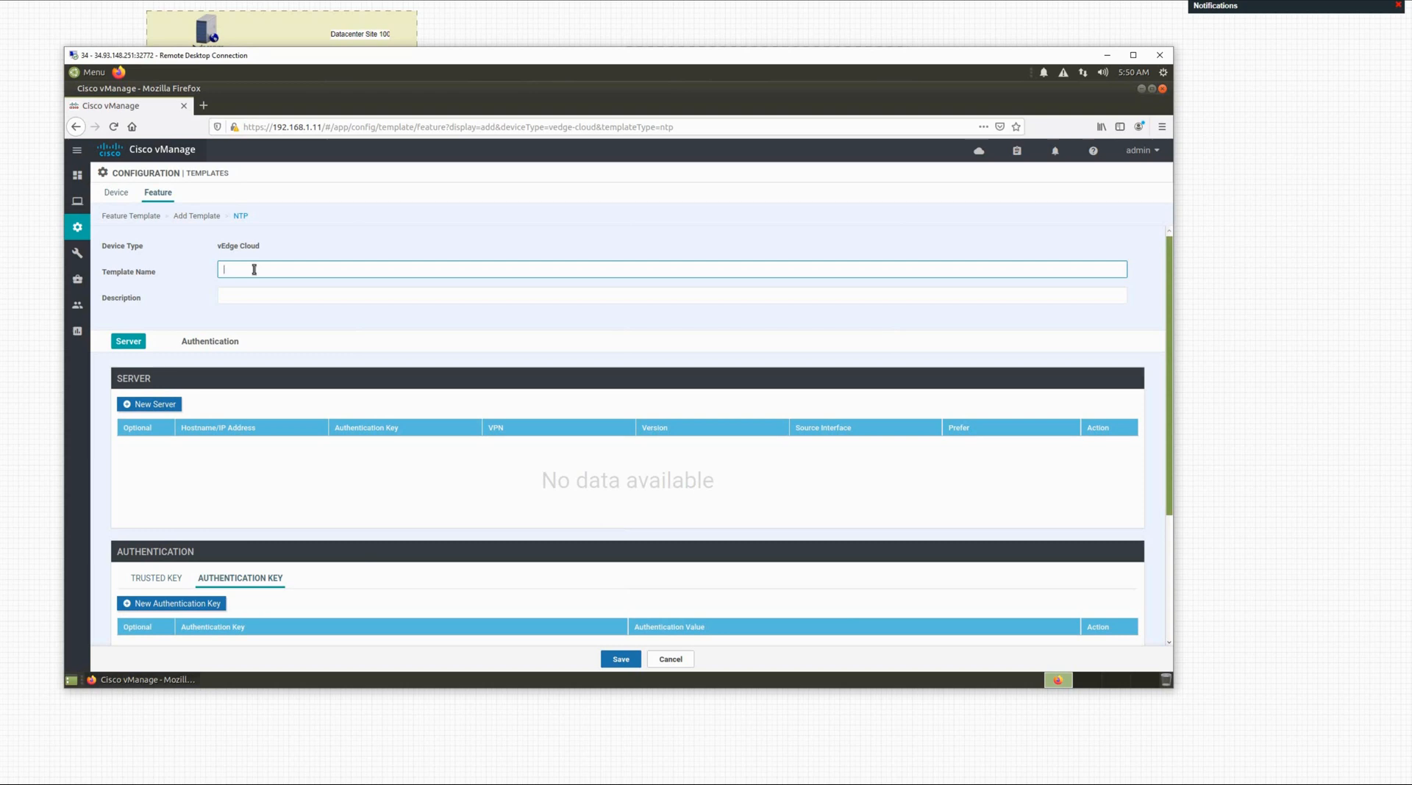
text(ntp)
key(Tab)
text(ntp)
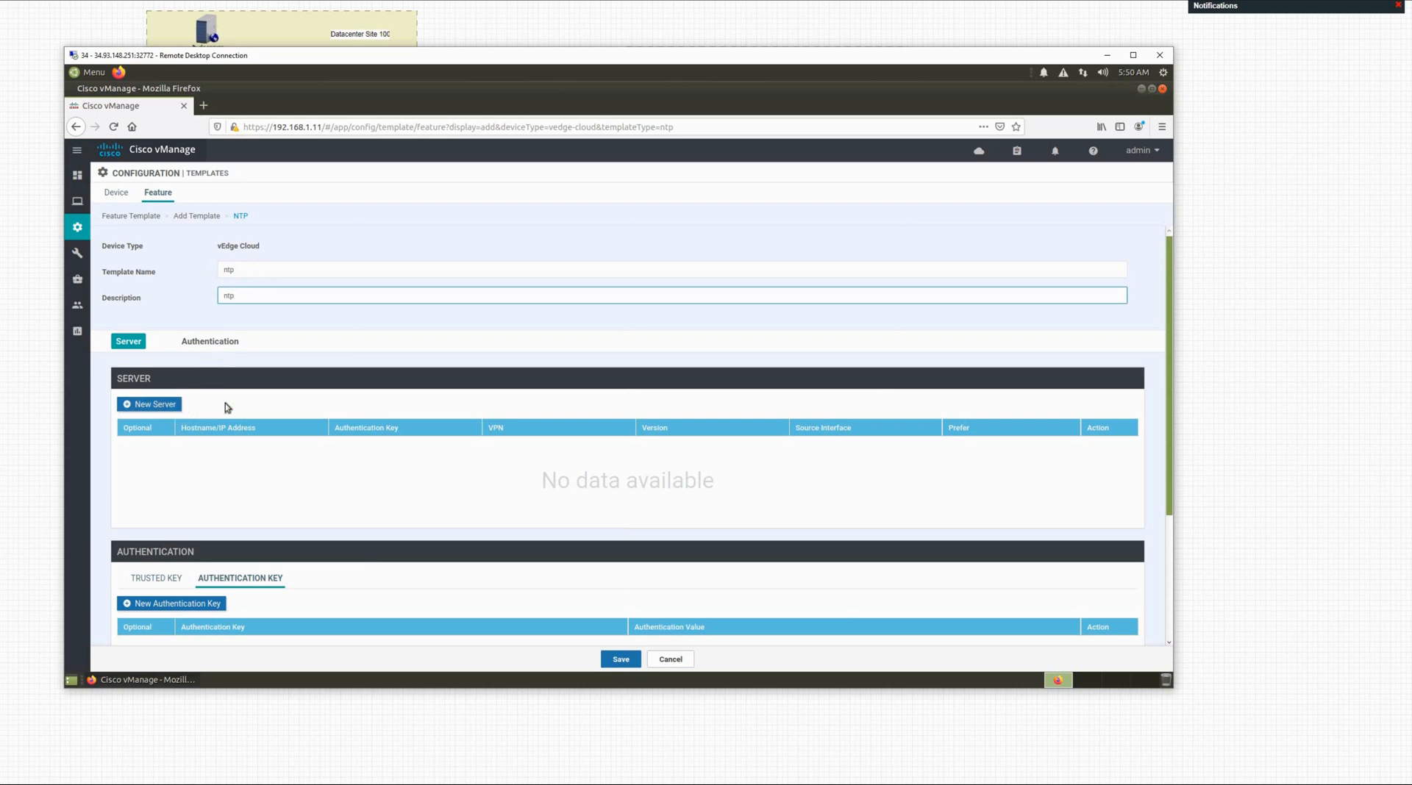
scroll(188, 425, down, 1)
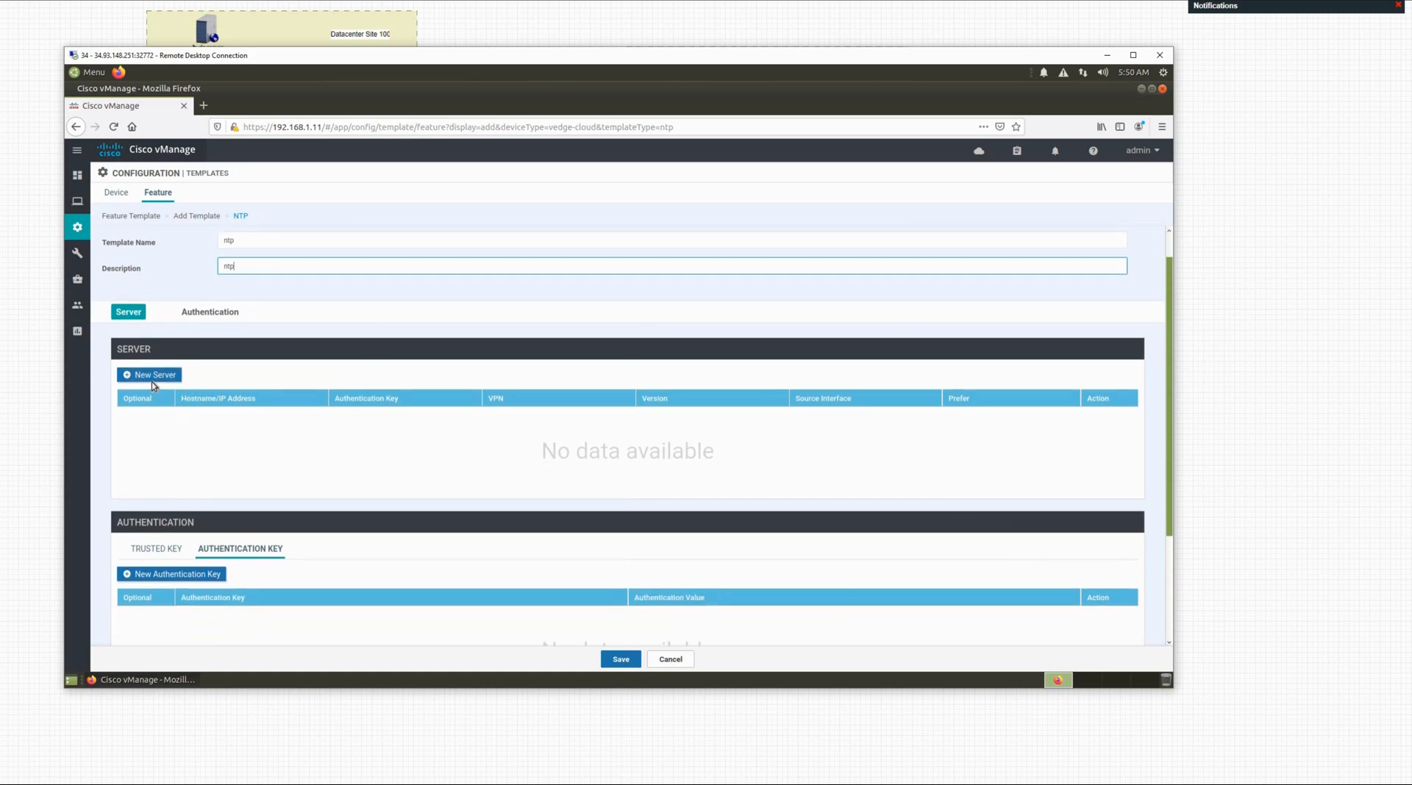
scroll(310, 416, down, 2)
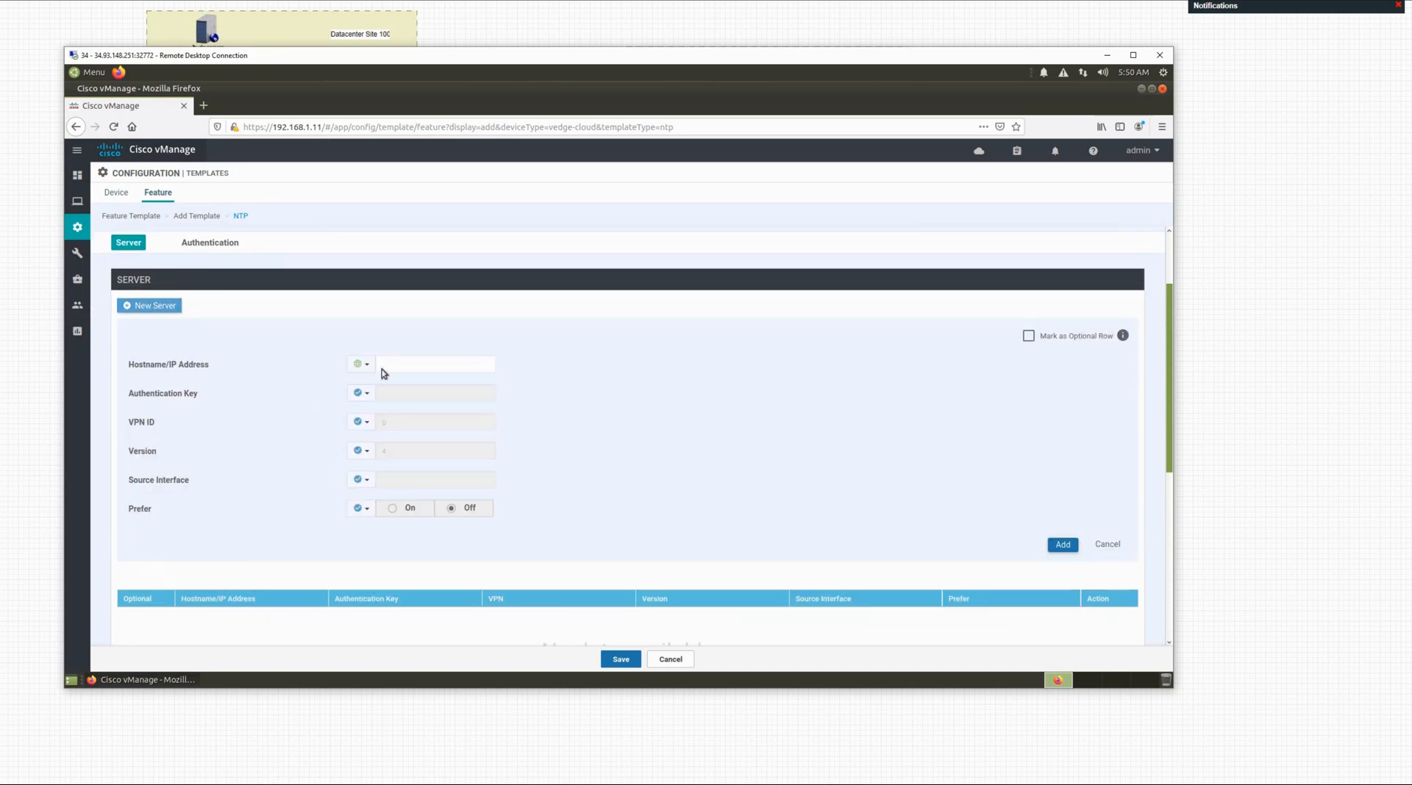
Step: Enter 9.9.9.1 as the NTP server address and save the ntp template
click(414, 363)
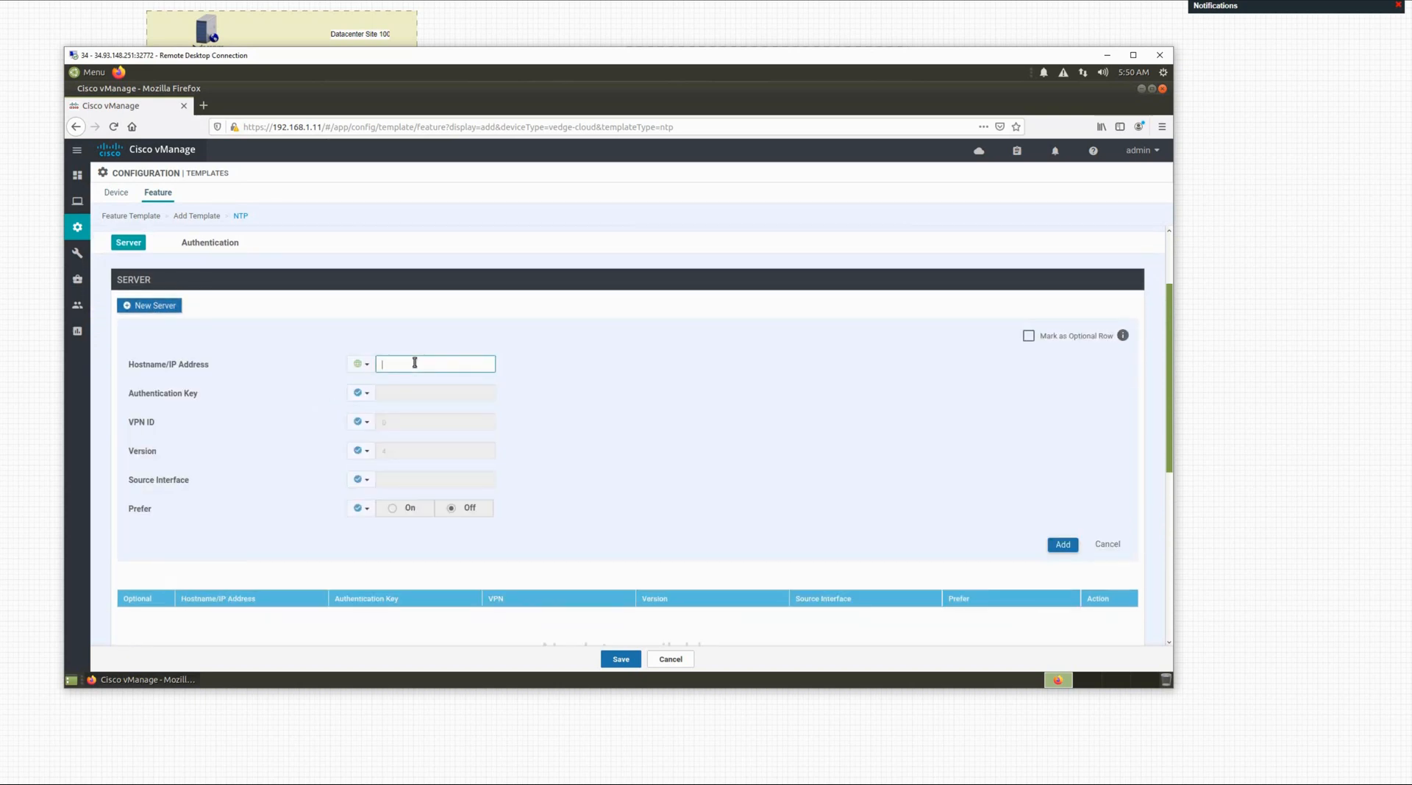
text(9.9.9.1)
scroll(588, 618, down, 3)
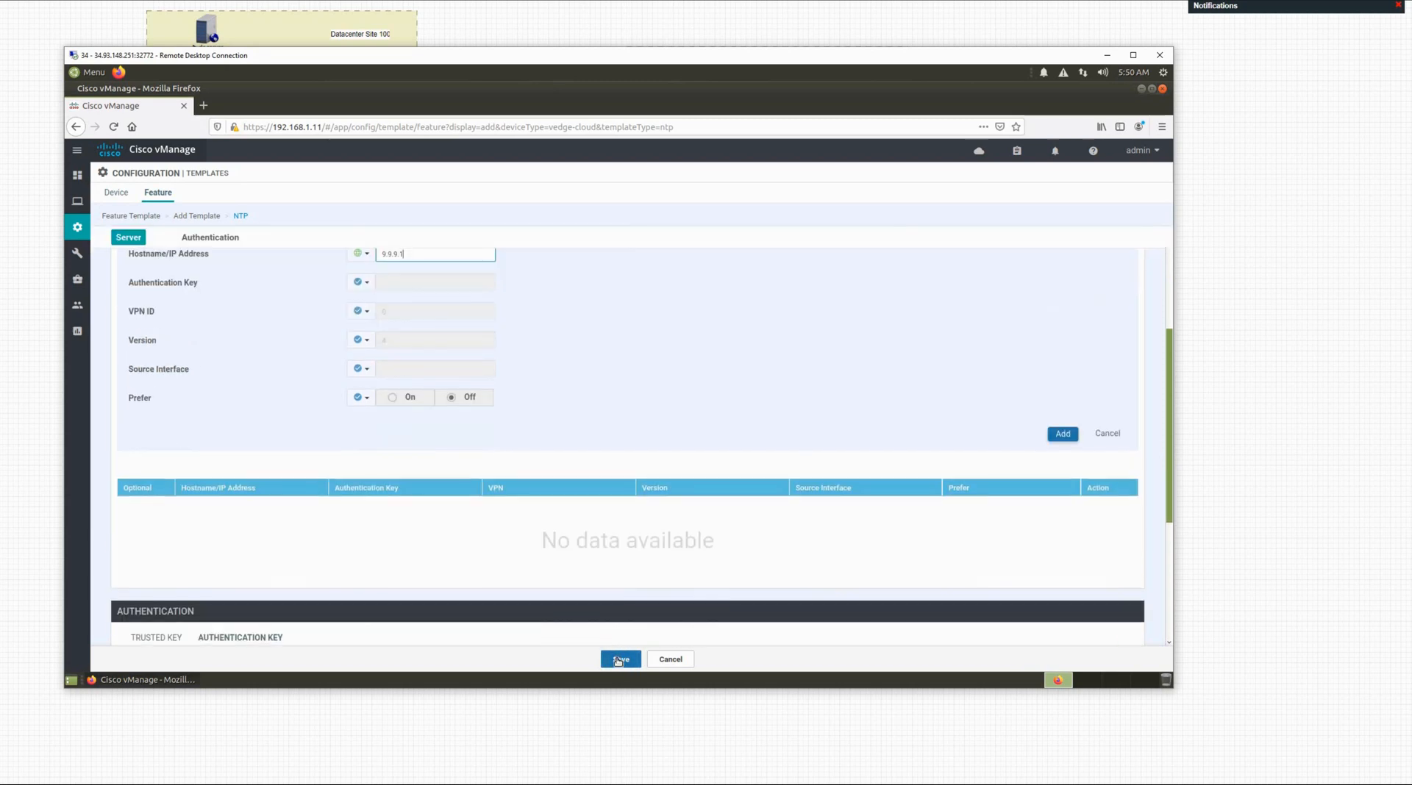
click(620, 659)
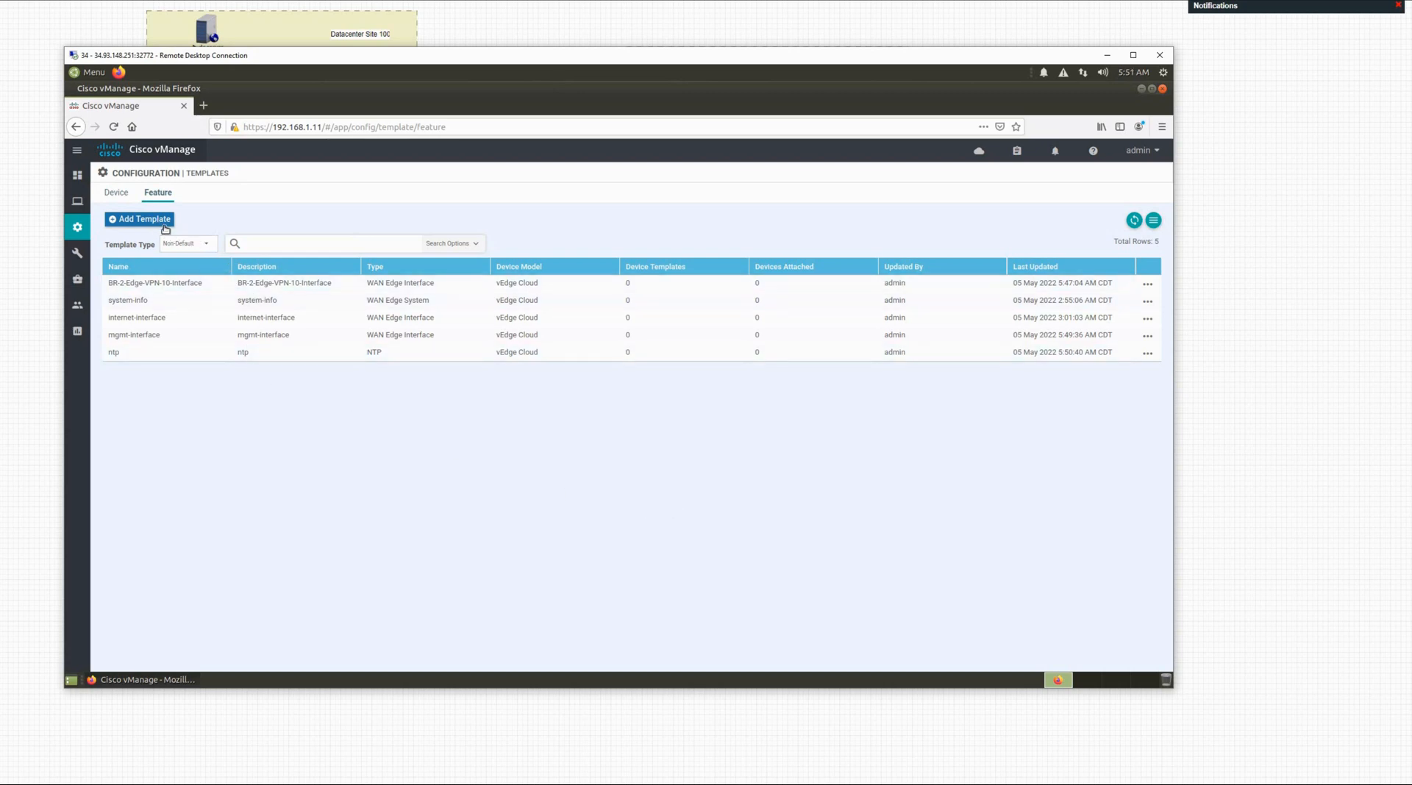
Step: Start another new feature template and focus the device model search
click(141, 228)
scroll(196, 401, down, 2)
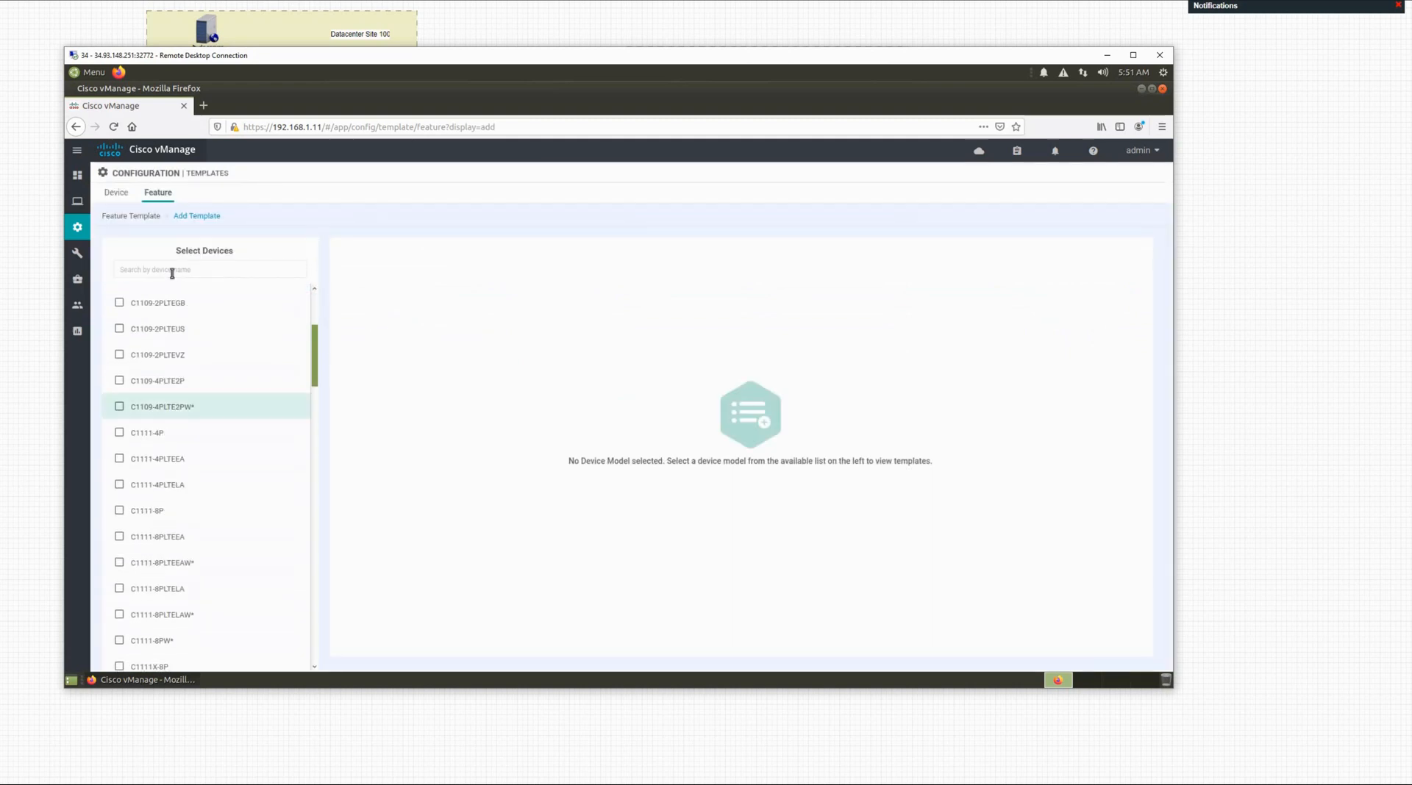
scroll(174, 270, up, 2)
click(172, 271)
Step: Filter device models by 've', select vEdge Cloud, and choose the VPN template
text(ve)
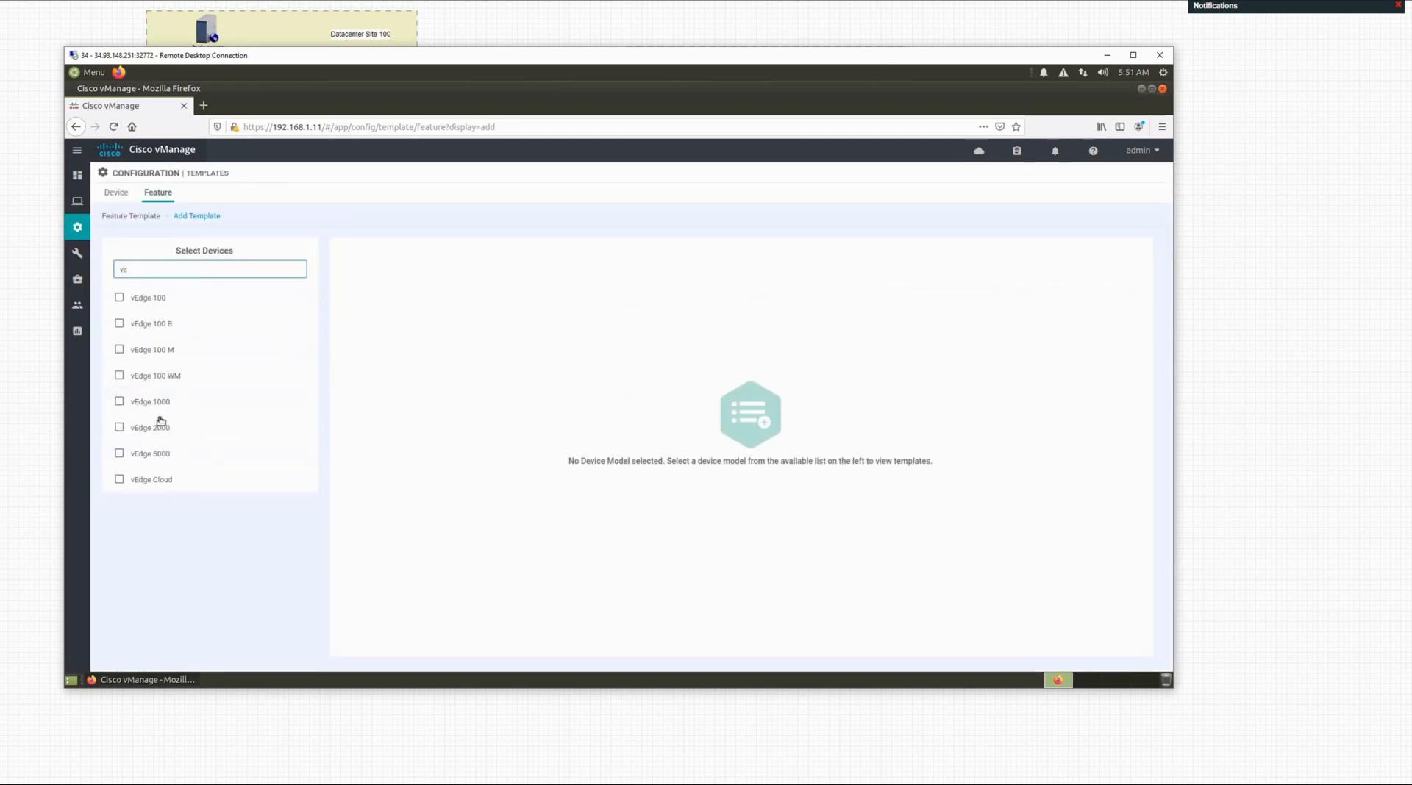
click(164, 480)
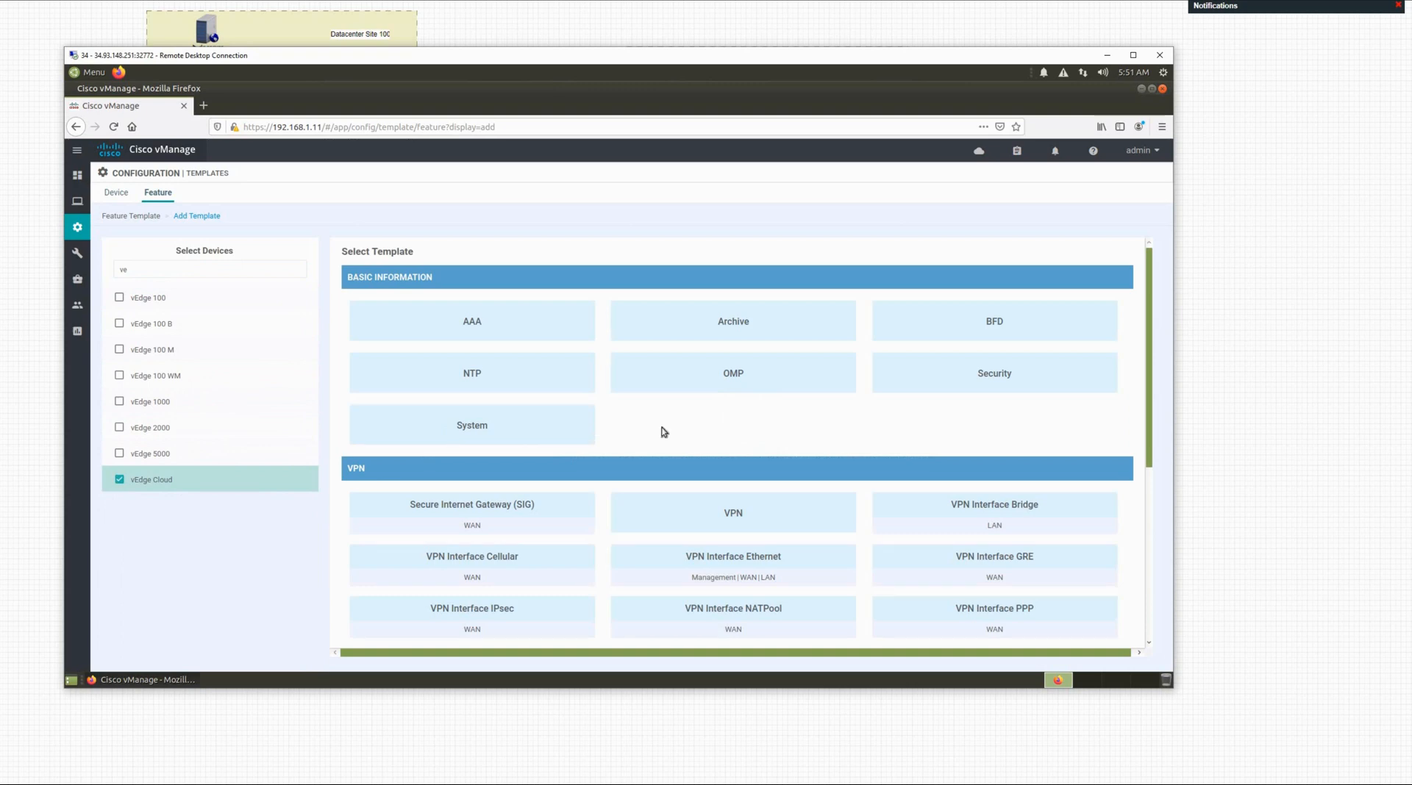
scroll(745, 488, down, 1)
click(745, 486)
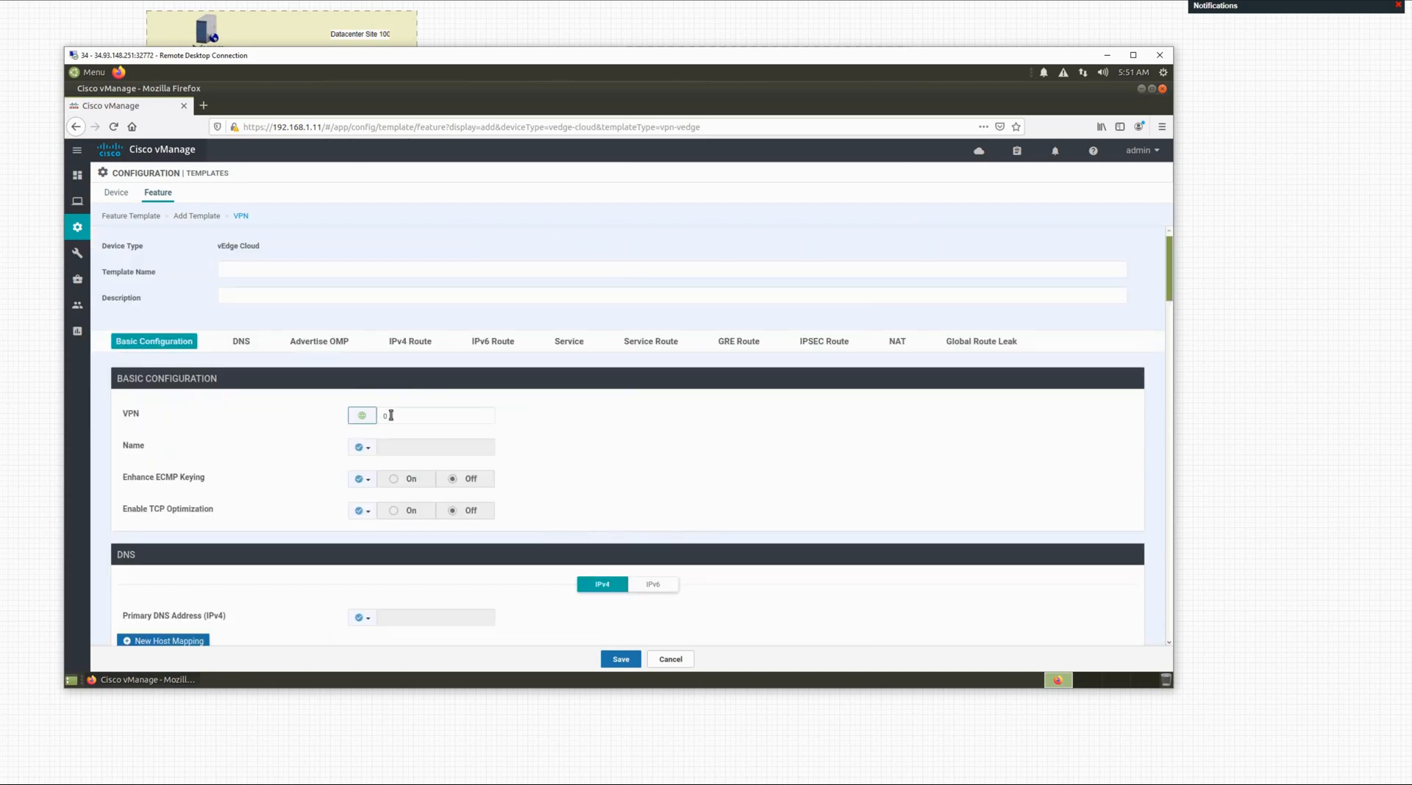
Step: Keep VPN at 0 and make the VPN Name a global value
click(412, 418)
click(440, 450)
click(364, 451)
click(390, 461)
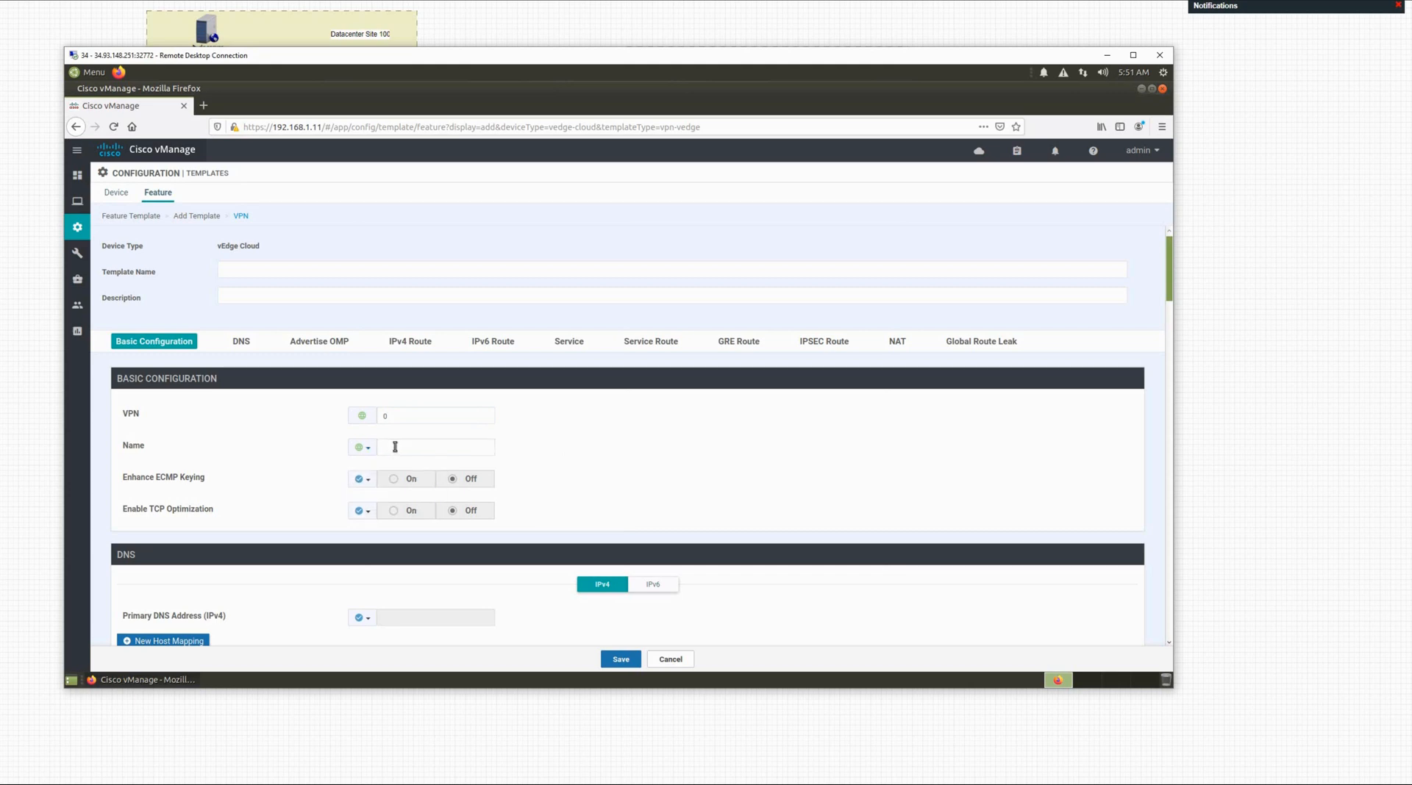
click(395, 447)
Step: Name the VPN 'transport' and open a blank New IPv4 Route form
text(transport_vpn)
scroll(594, 507, down, 3)
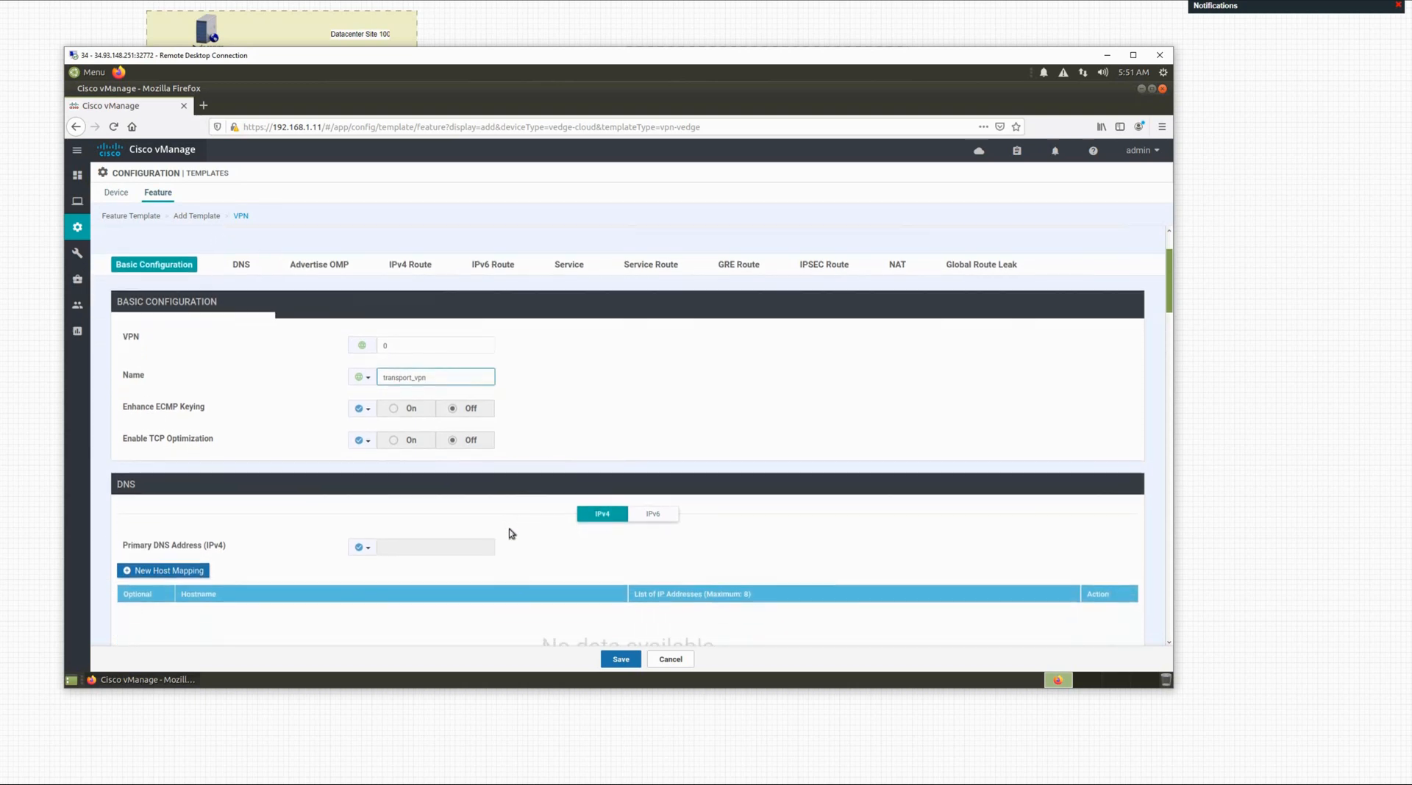
scroll(475, 538, down, 3)
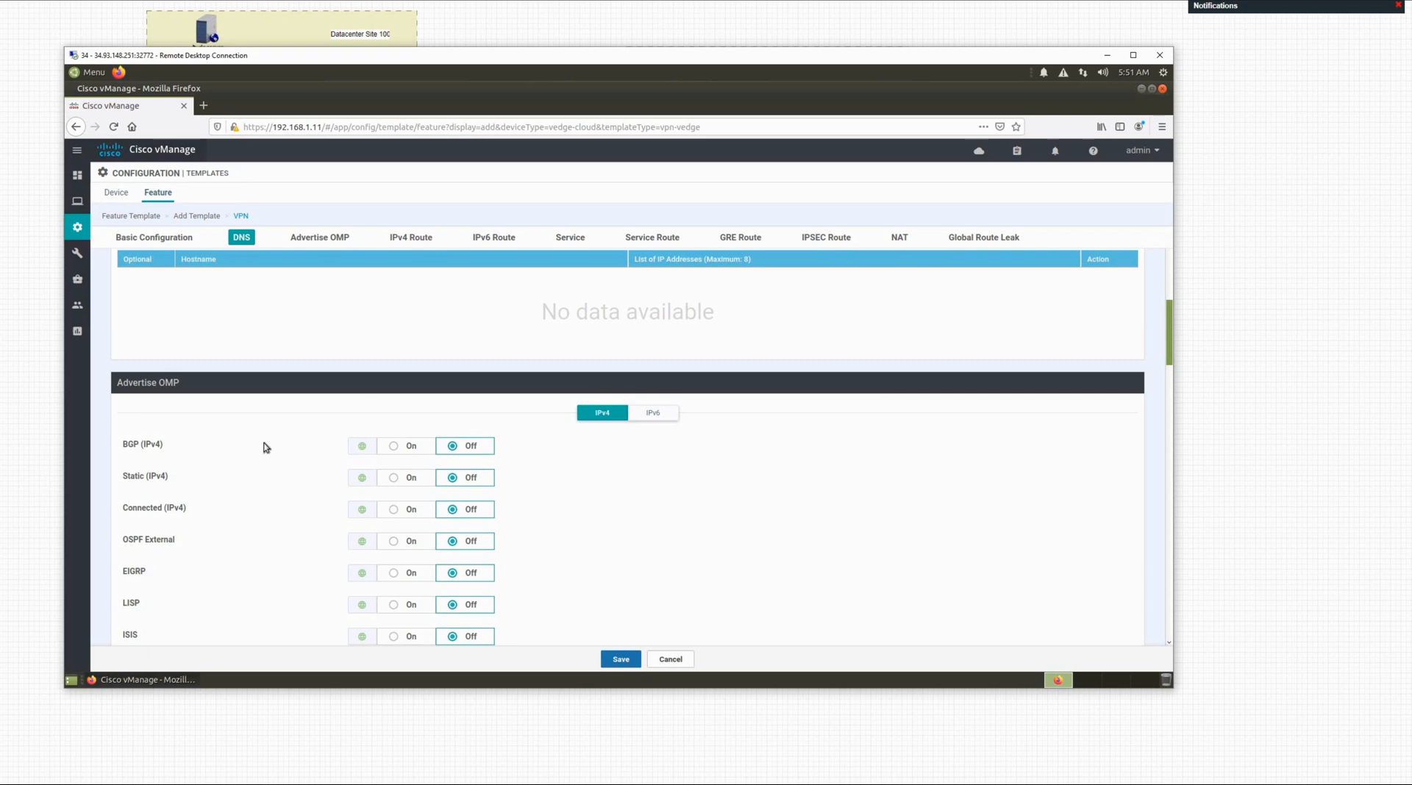
scroll(266, 448, down, 1)
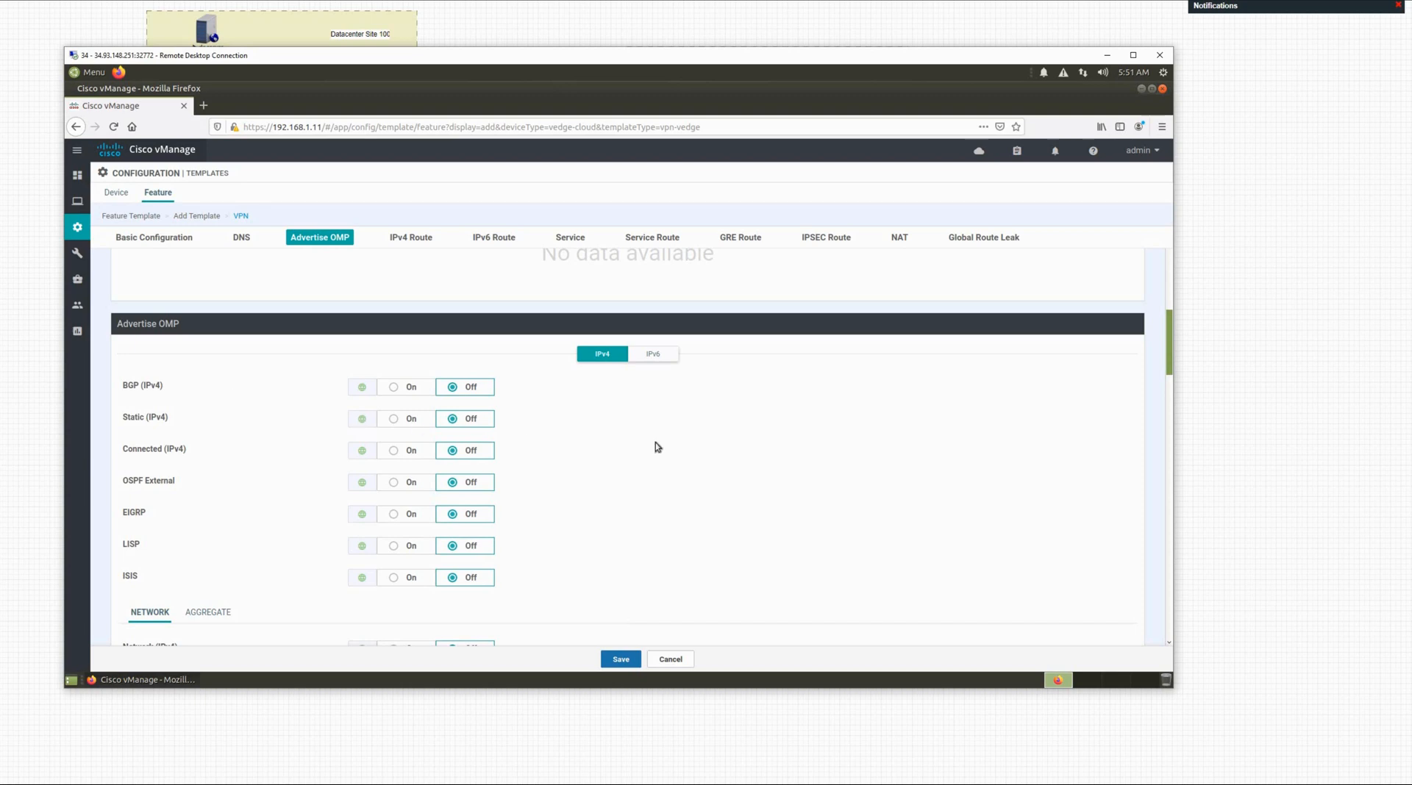
scroll(658, 447, down, 3)
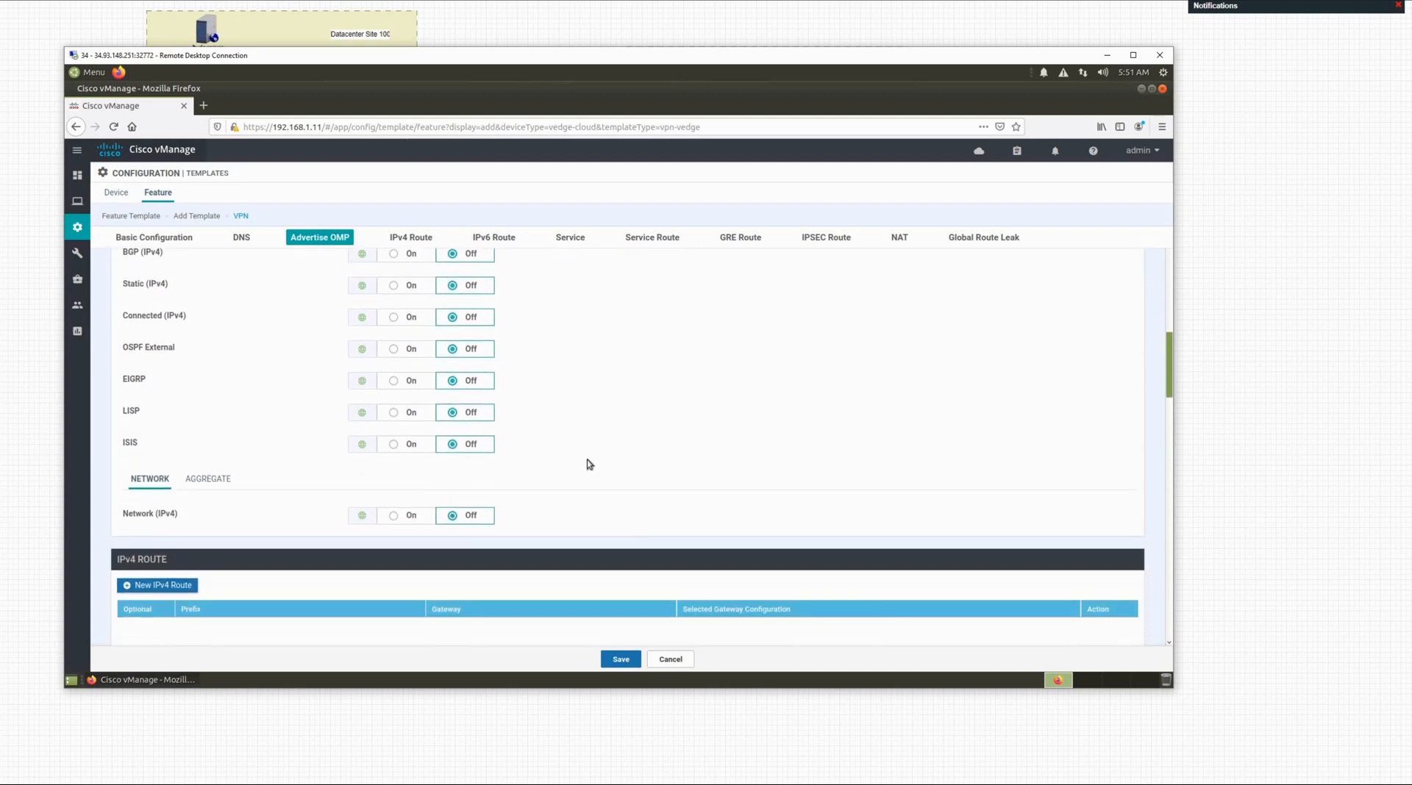
scroll(589, 464, down, 3)
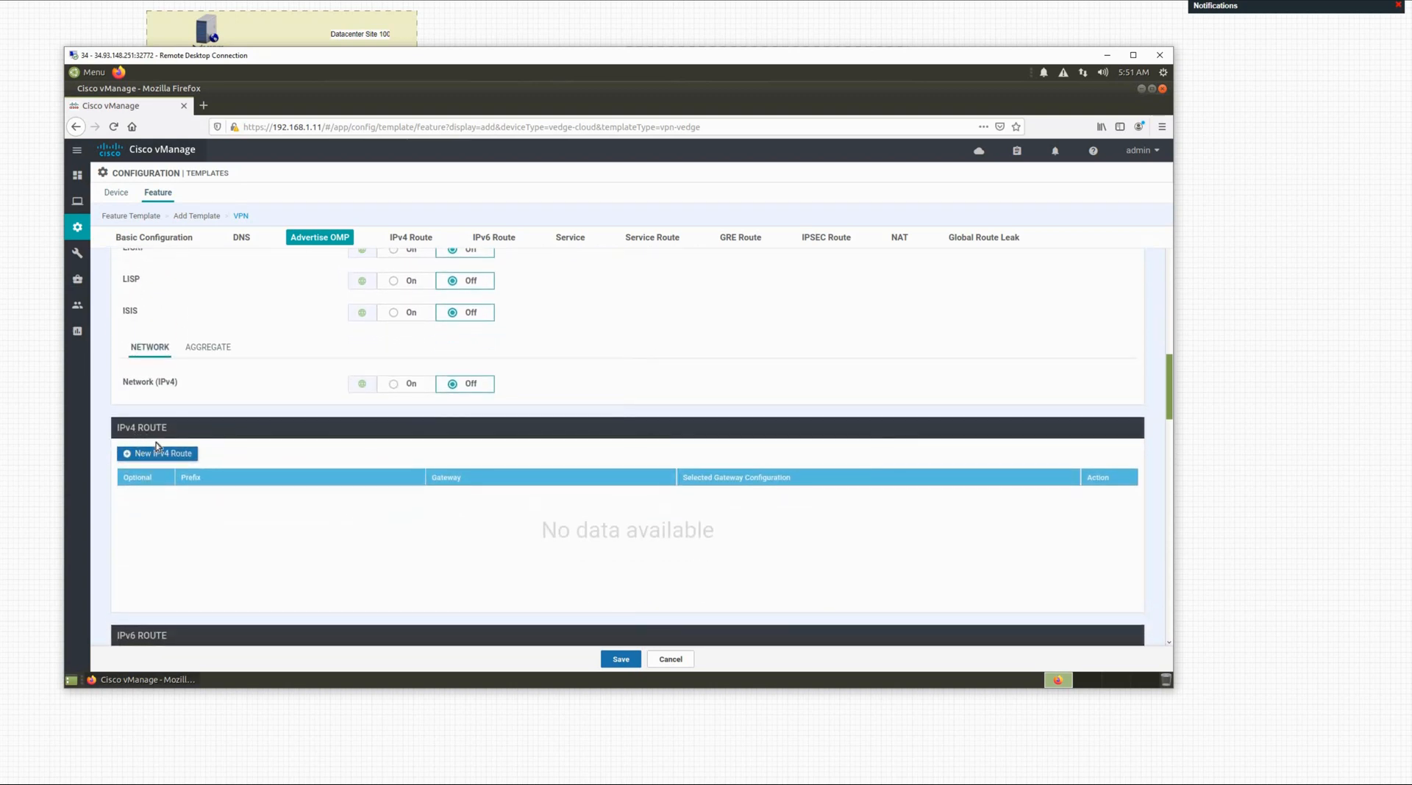
click(159, 456)
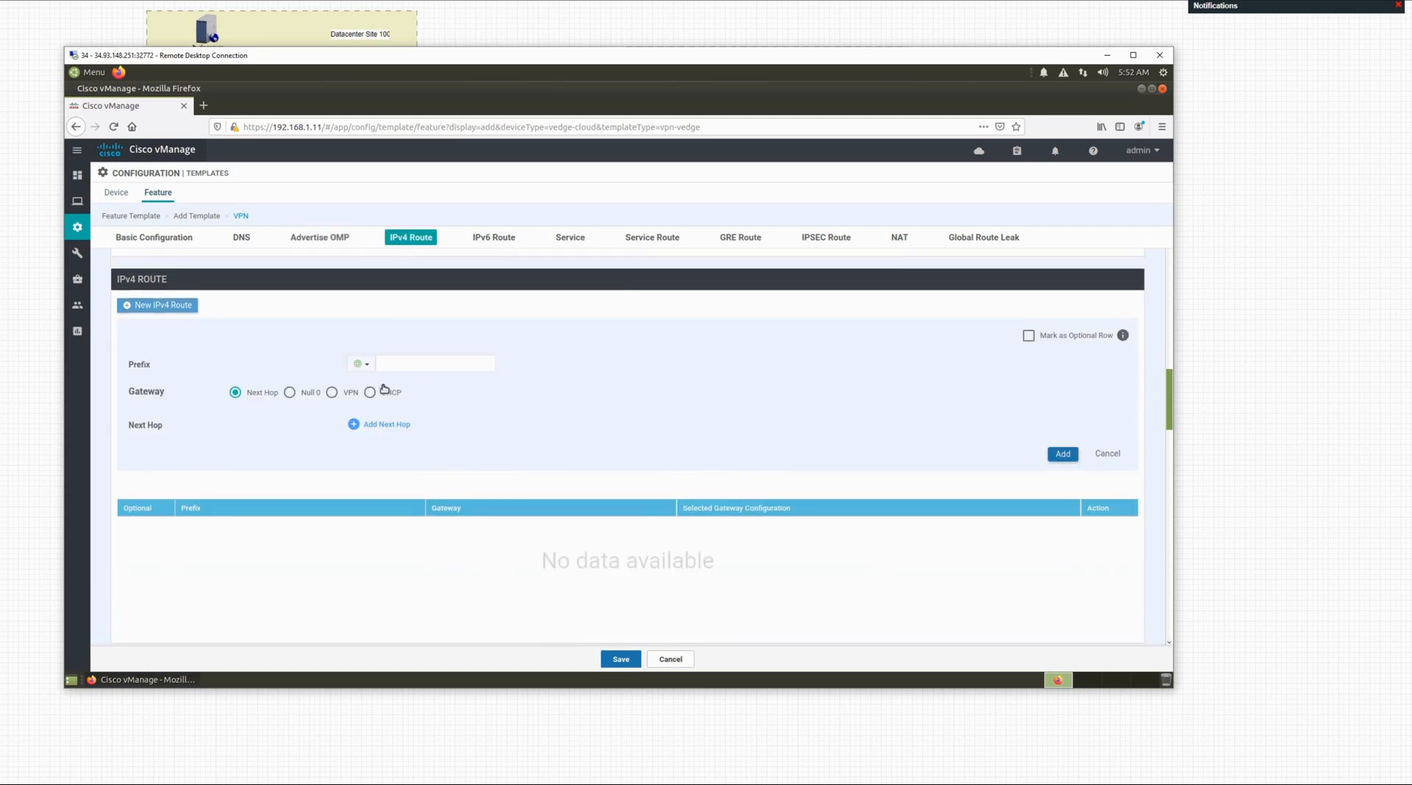
Step: Enter route prefix 0.0.0.0/0 and add a first next-hop entry
click(428, 364)
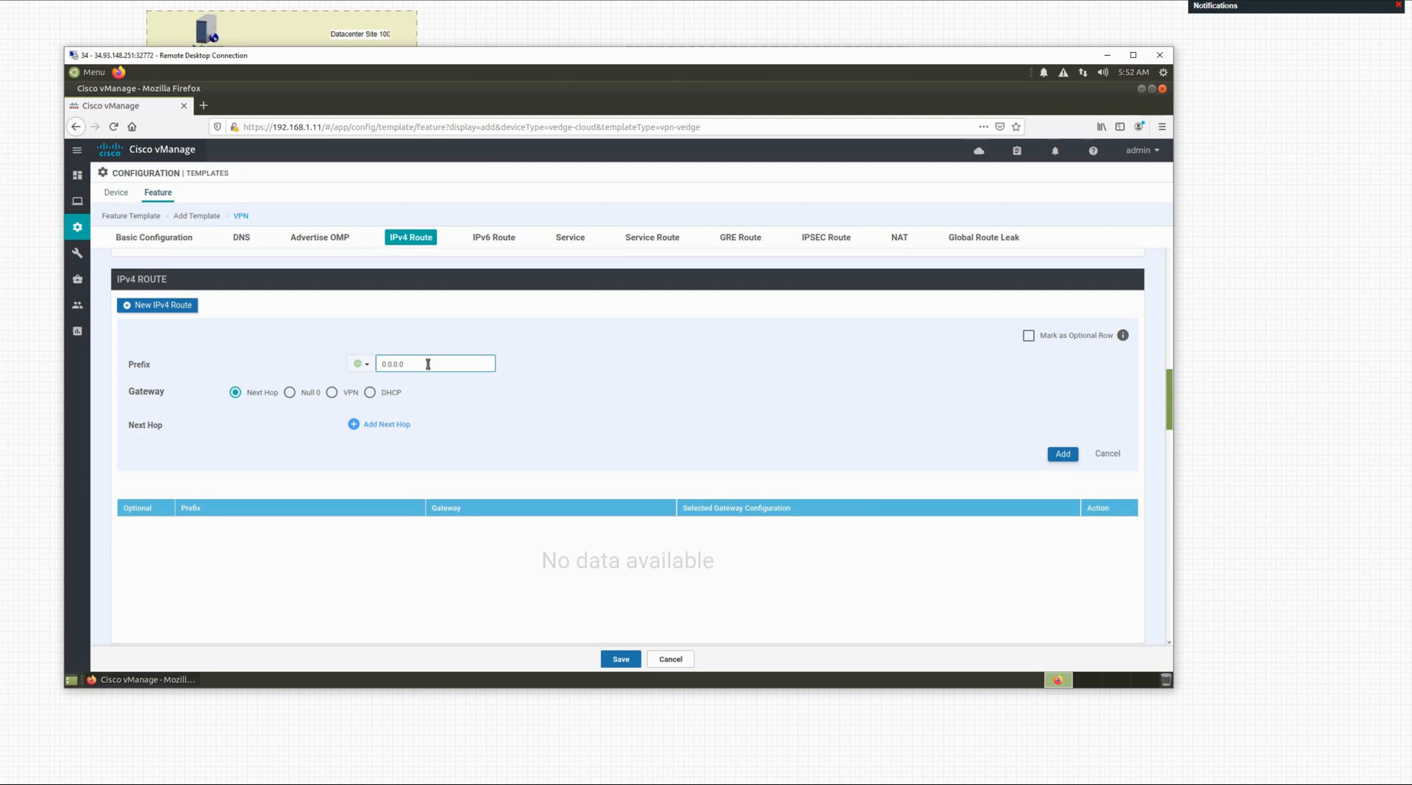
text(0)
click(373, 426)
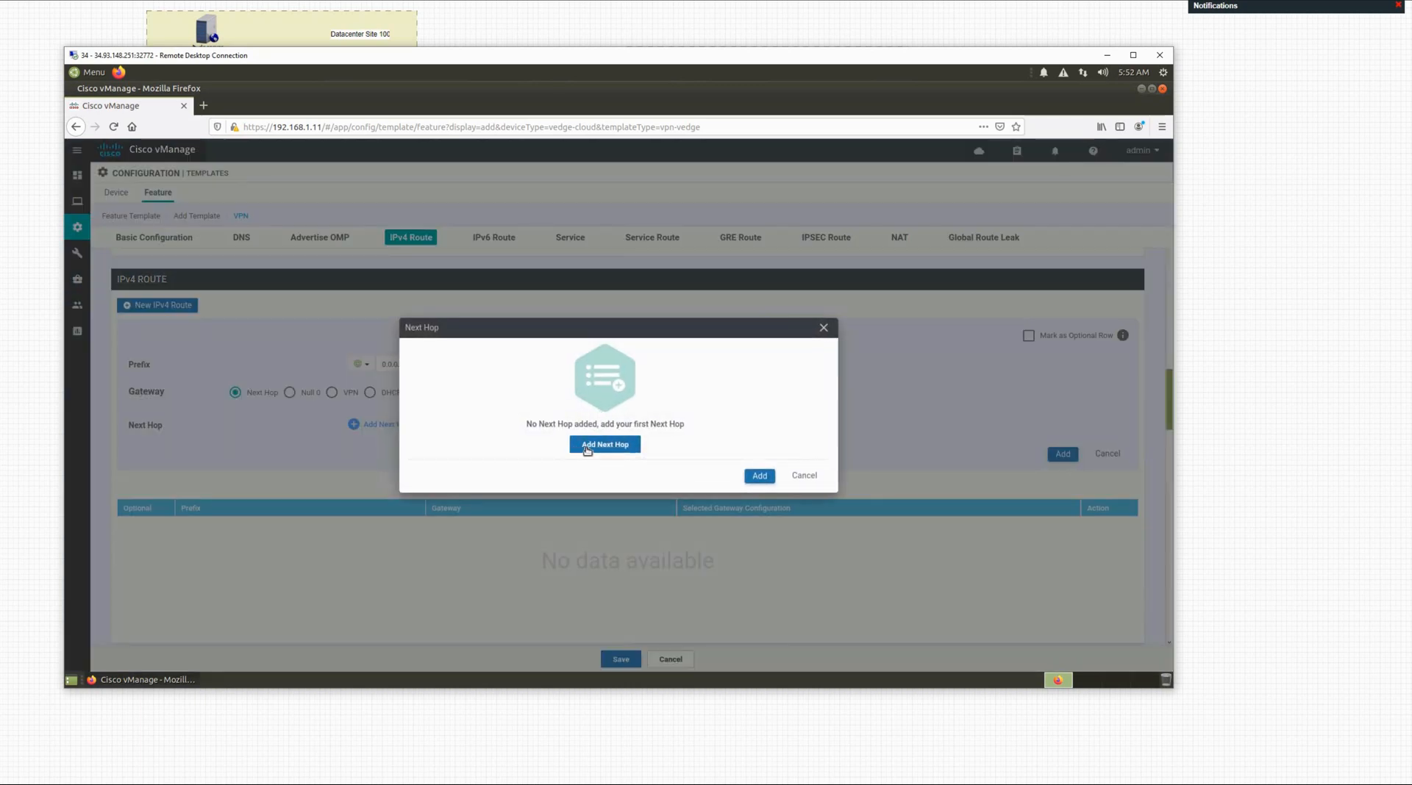
click(601, 445)
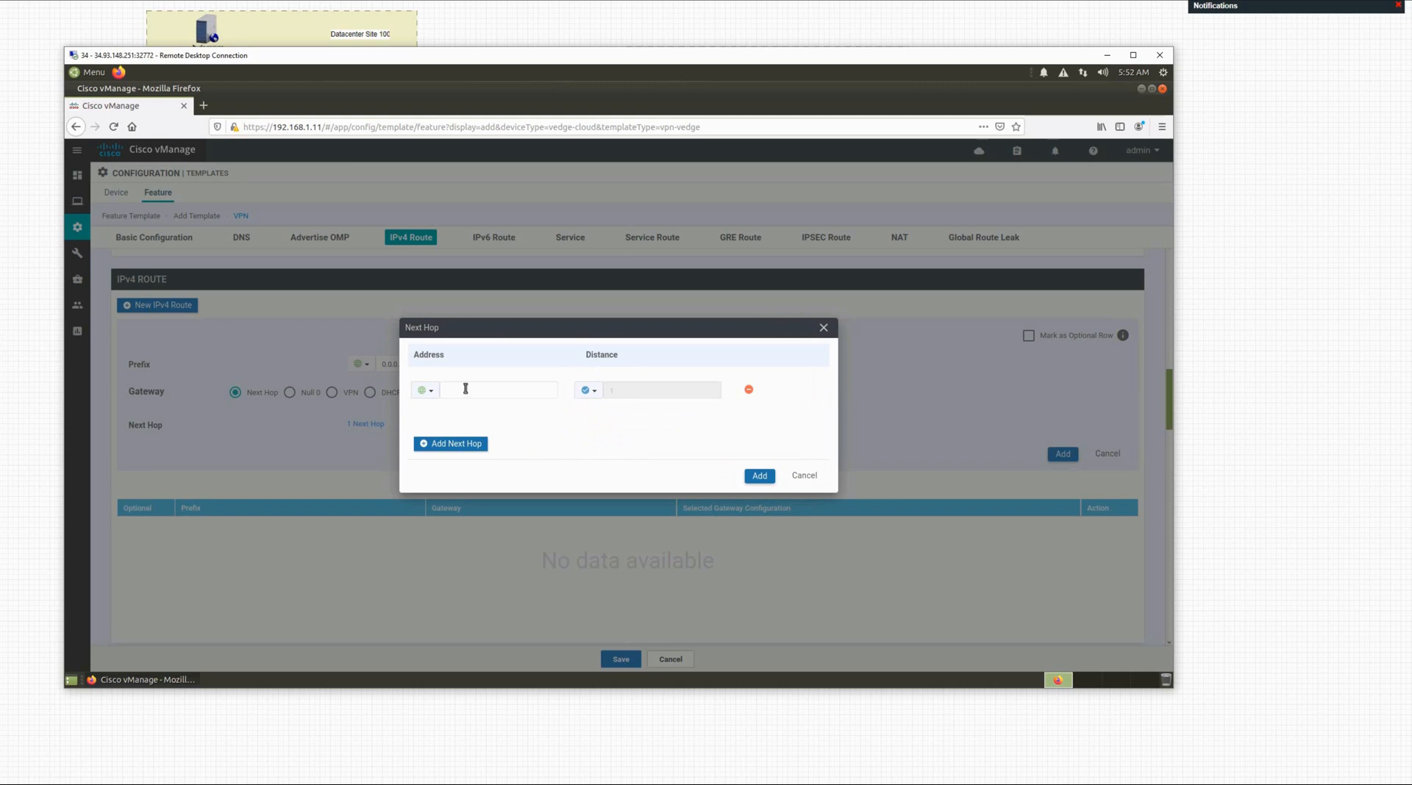
Step: Make the next-hop address a device-specific variable with an edited key, and confirm it
click(474, 389)
key(BackSpace)
key(BackSpace)
key(BackSpace)
click(426, 390)
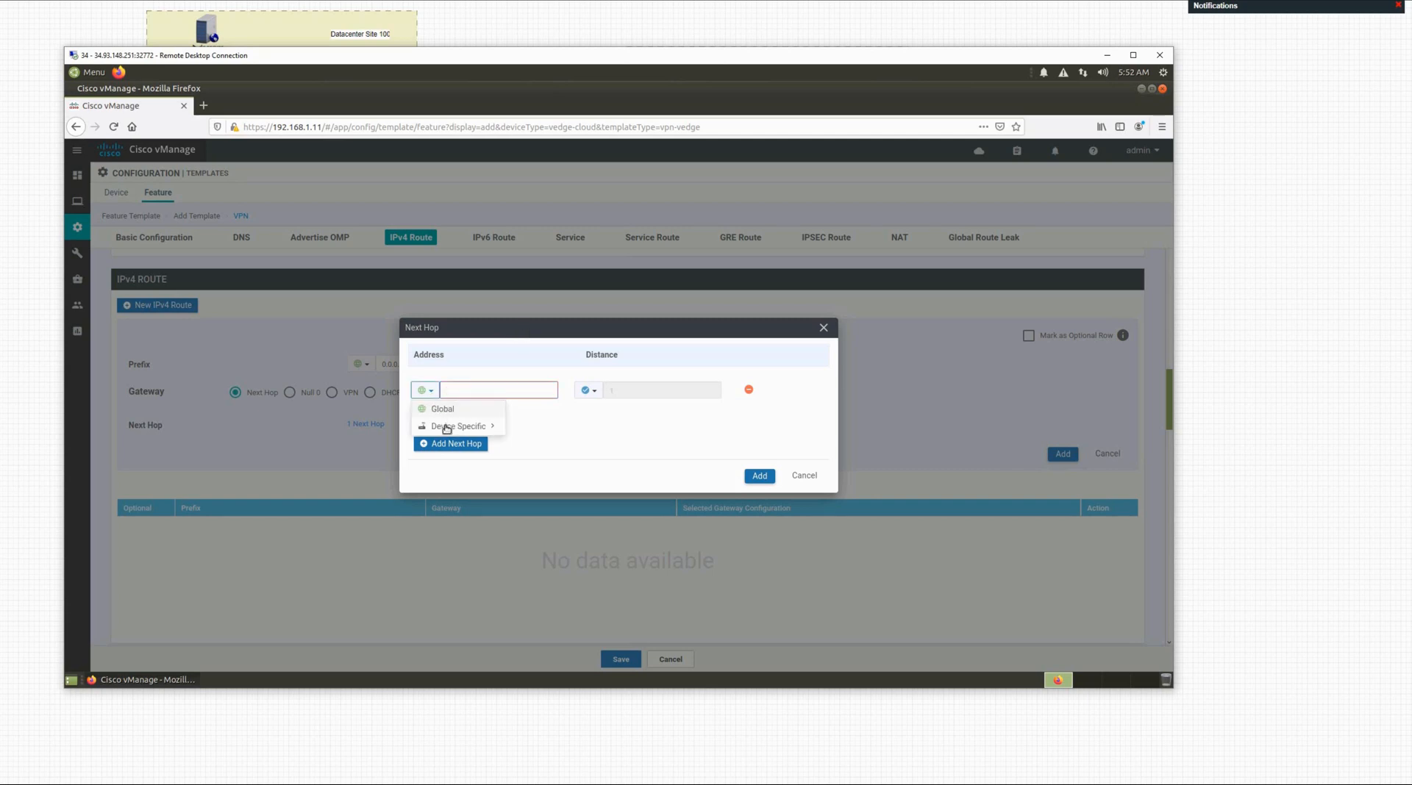
click(467, 426)
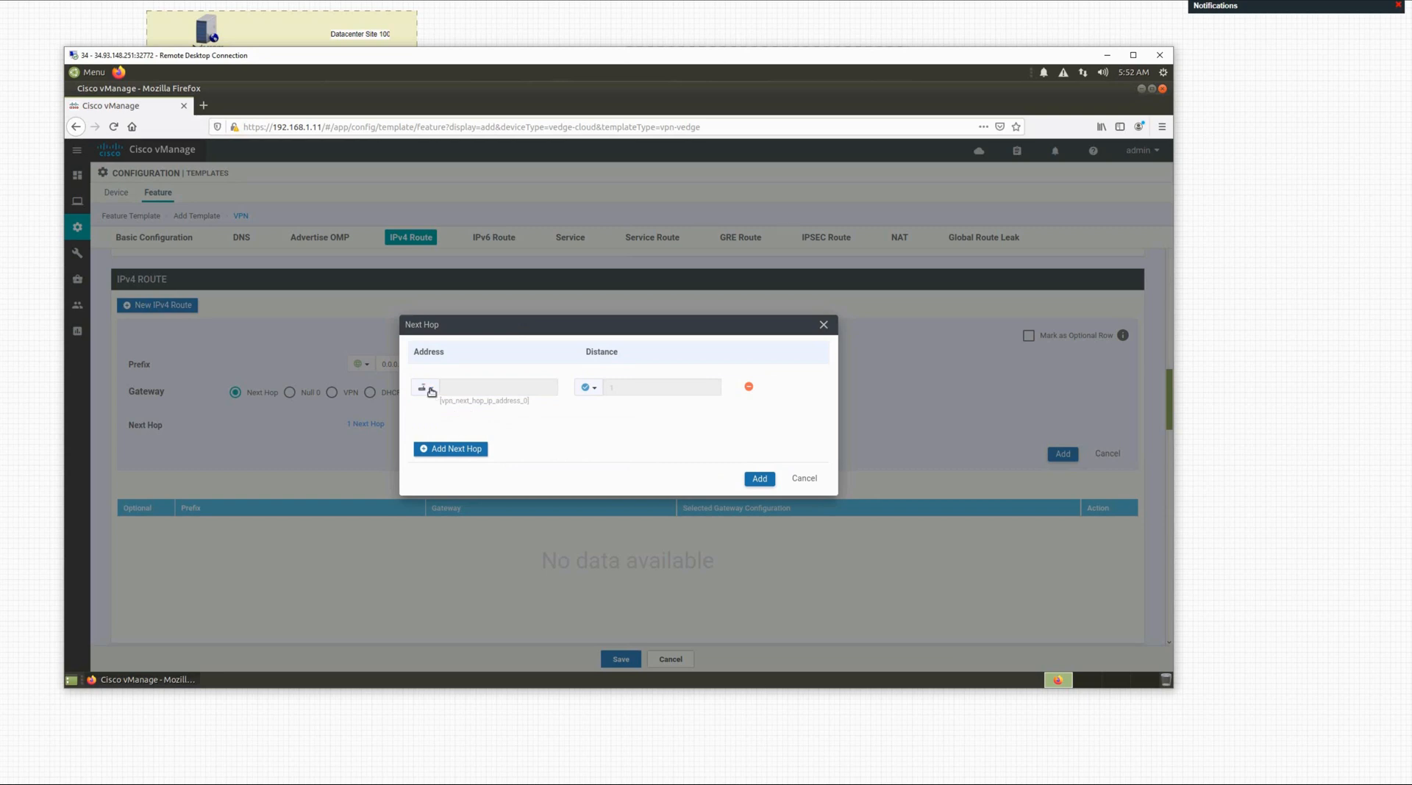
click(428, 389)
mouse_move(468, 427)
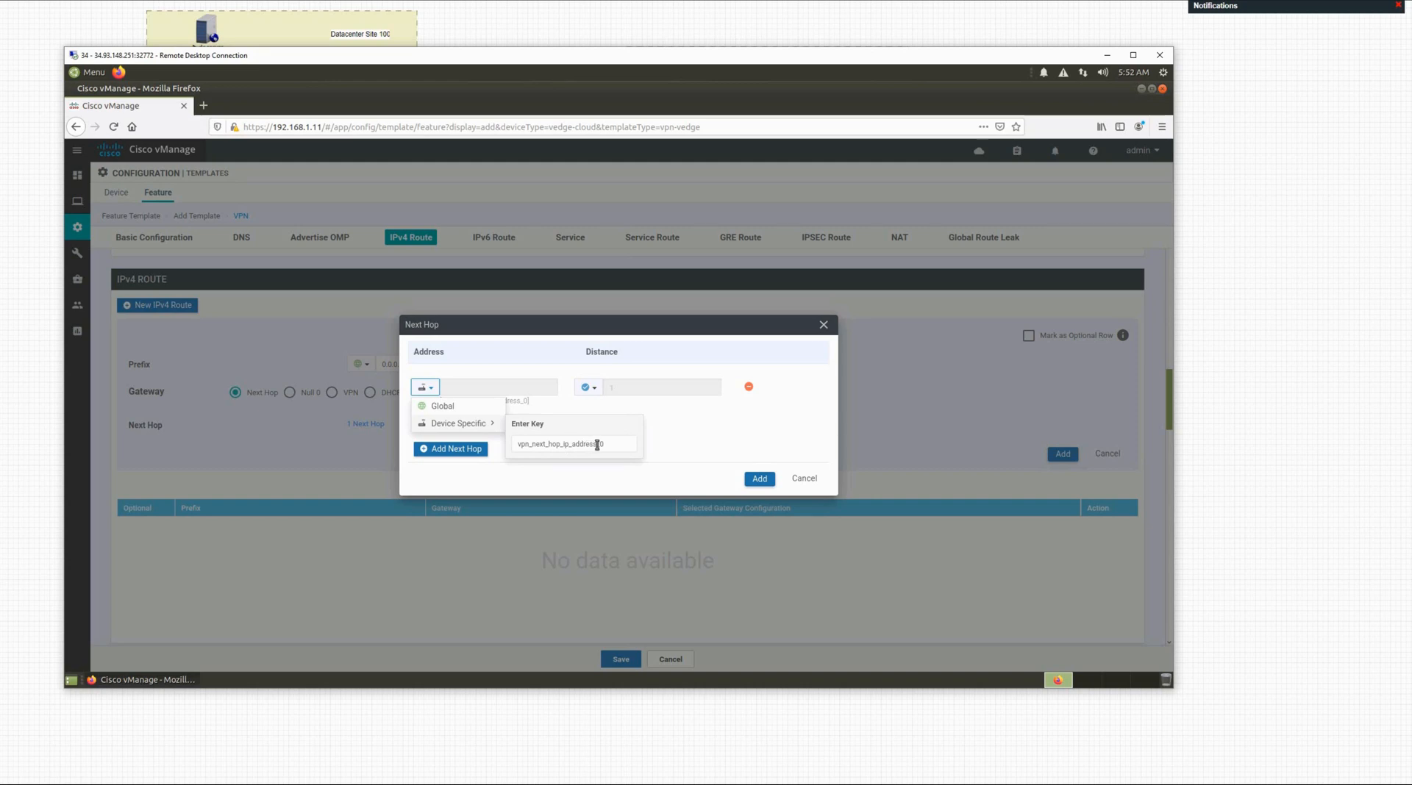
click(597, 444)
key(Left)
key(Left)
text(0)
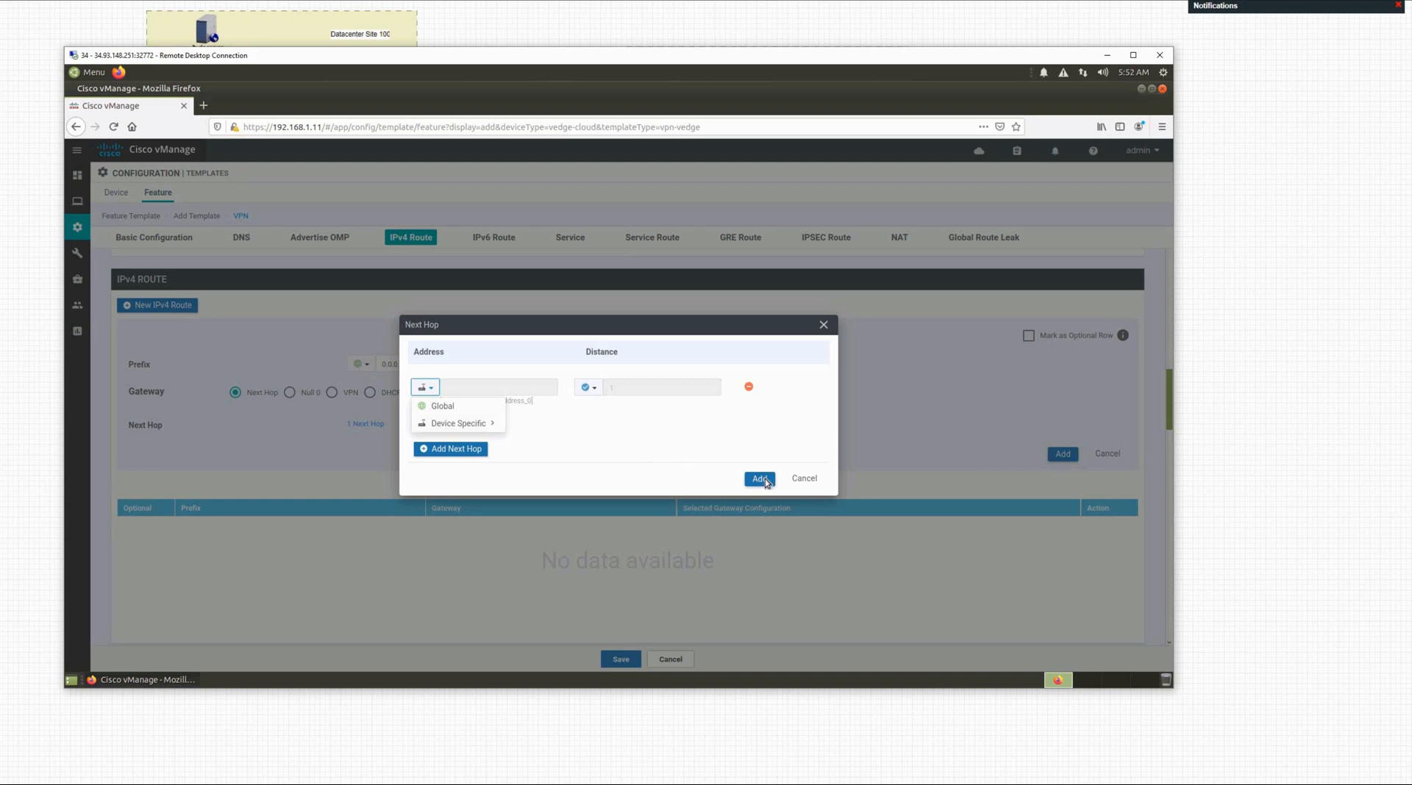
click(765, 479)
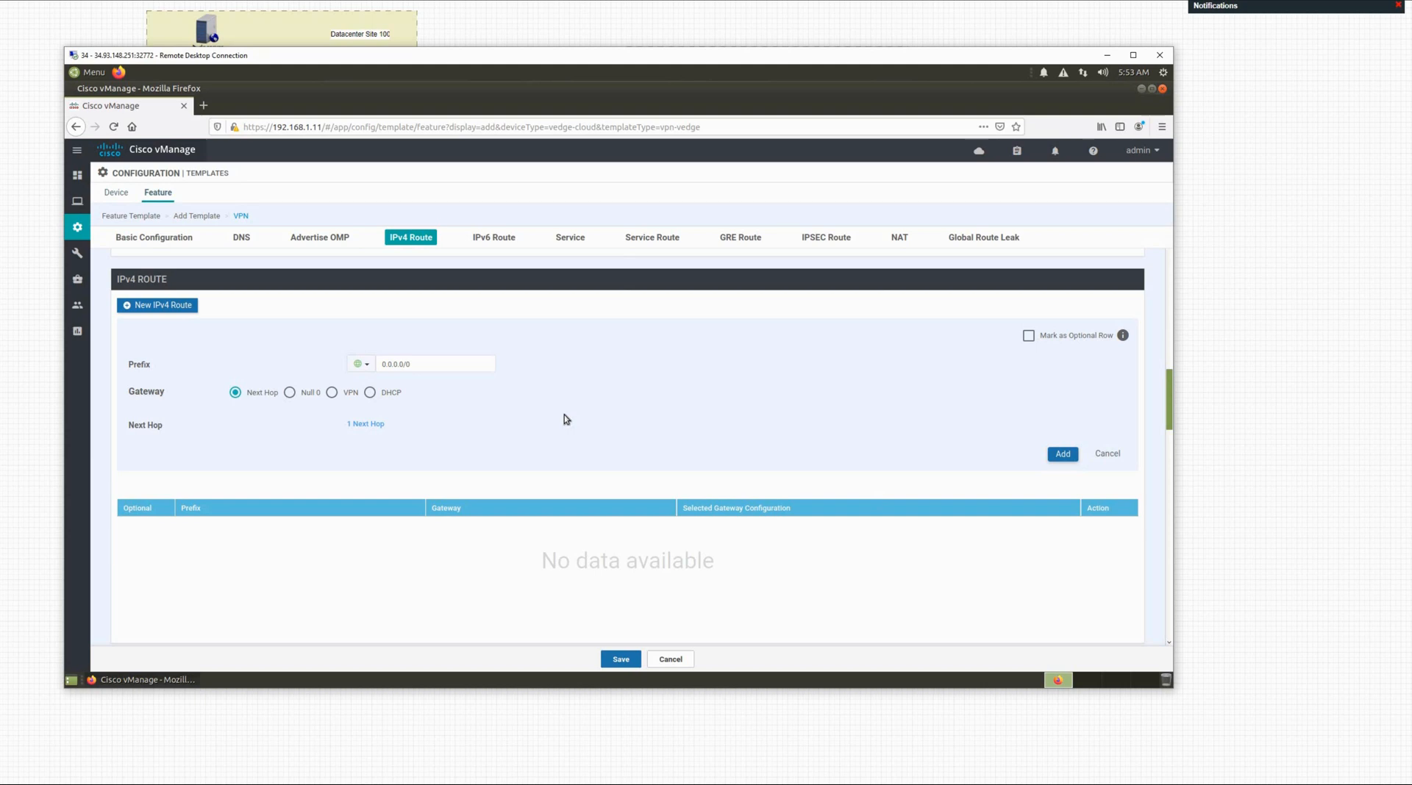
Step: Add the 0.0.0.0/0 route, attempt saving, and dismiss the required-fields warning
click(1063, 458)
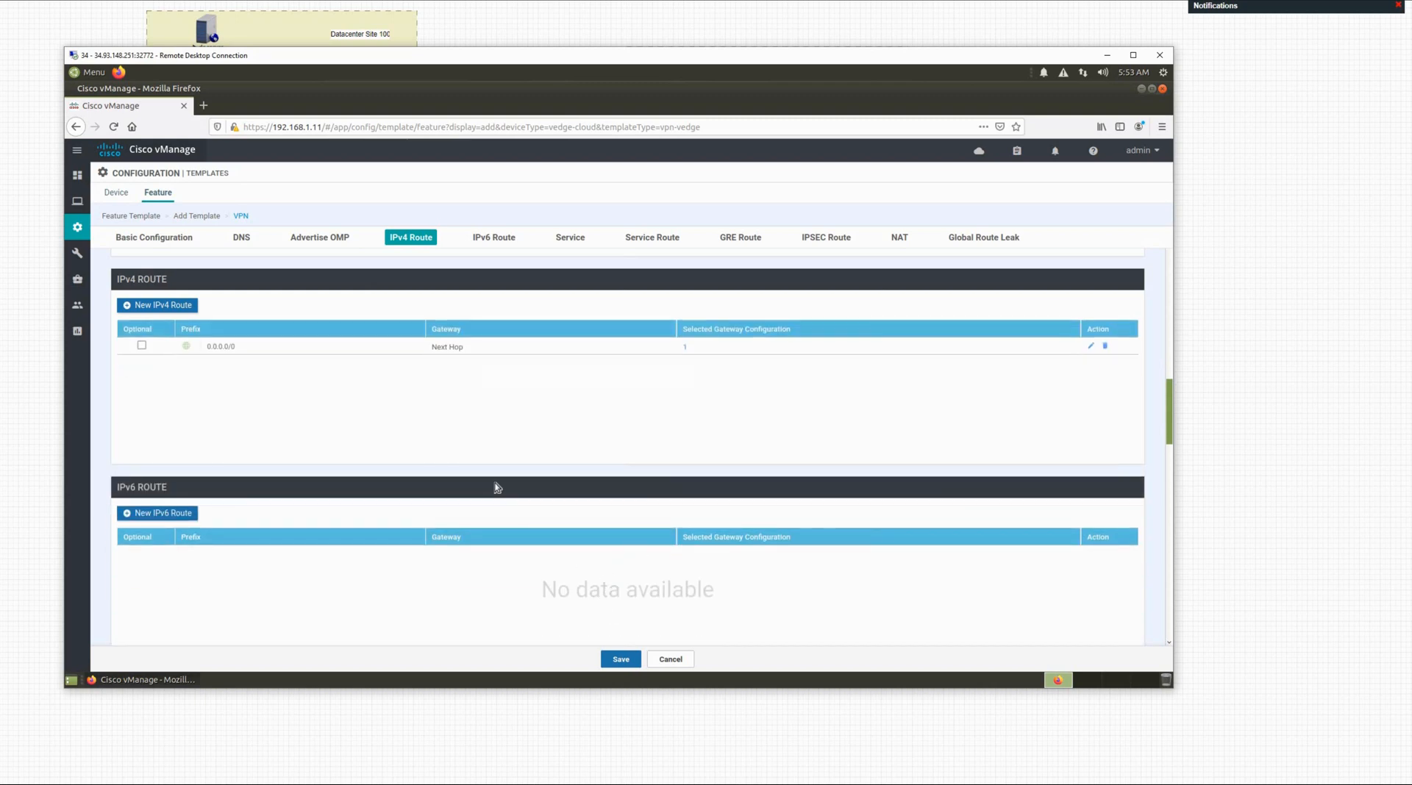
scroll(496, 488, down, 10)
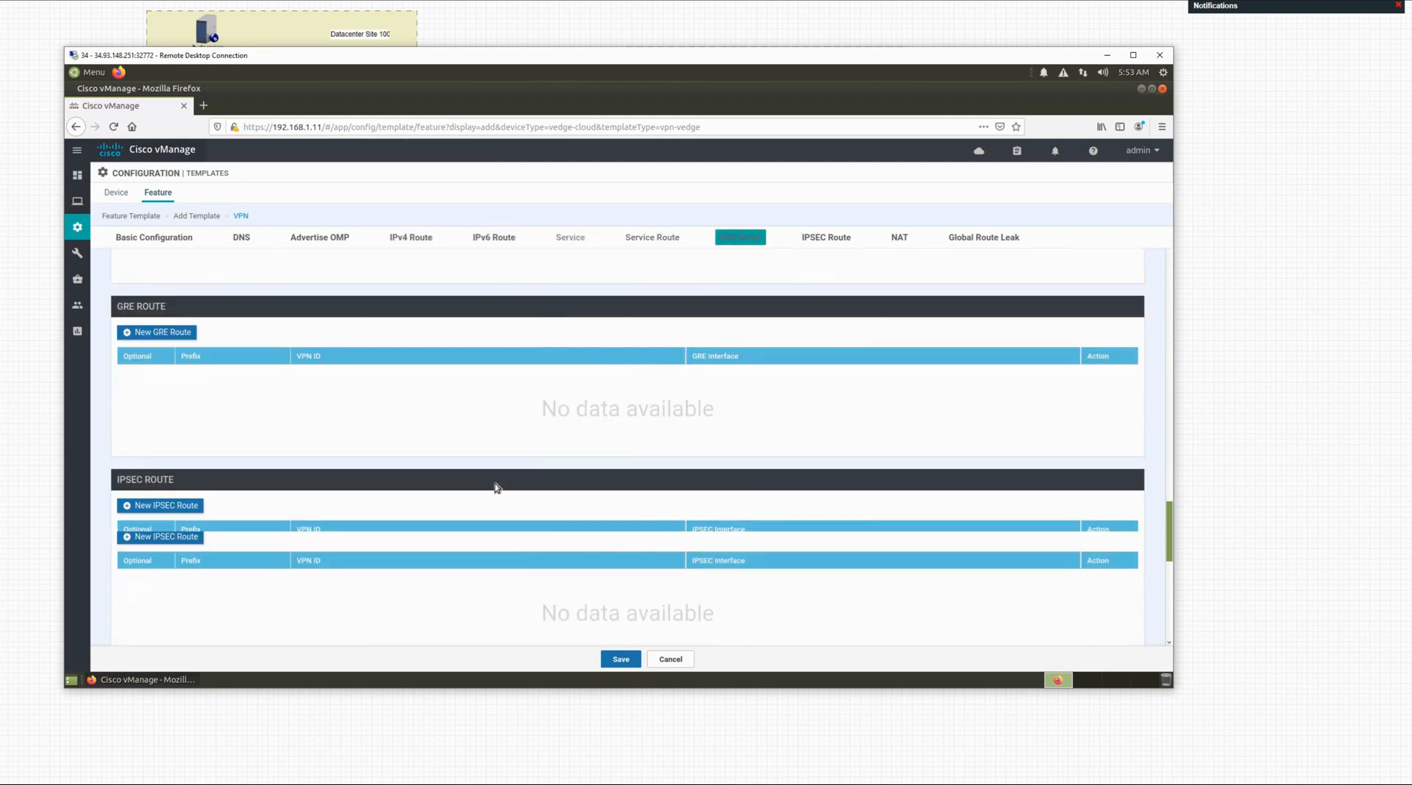
scroll(497, 487, down, 10)
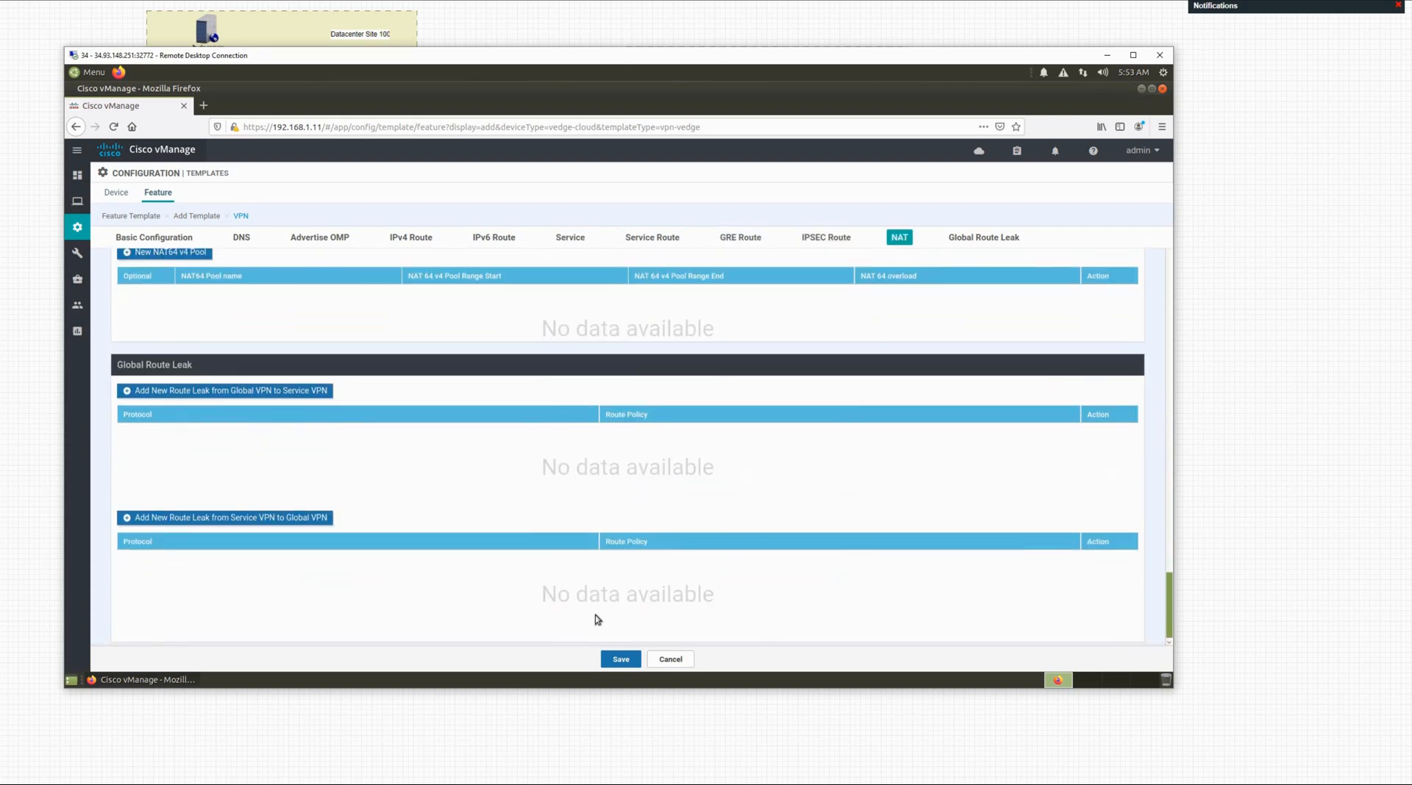
click(621, 660)
click(621, 660)
click(622, 660)
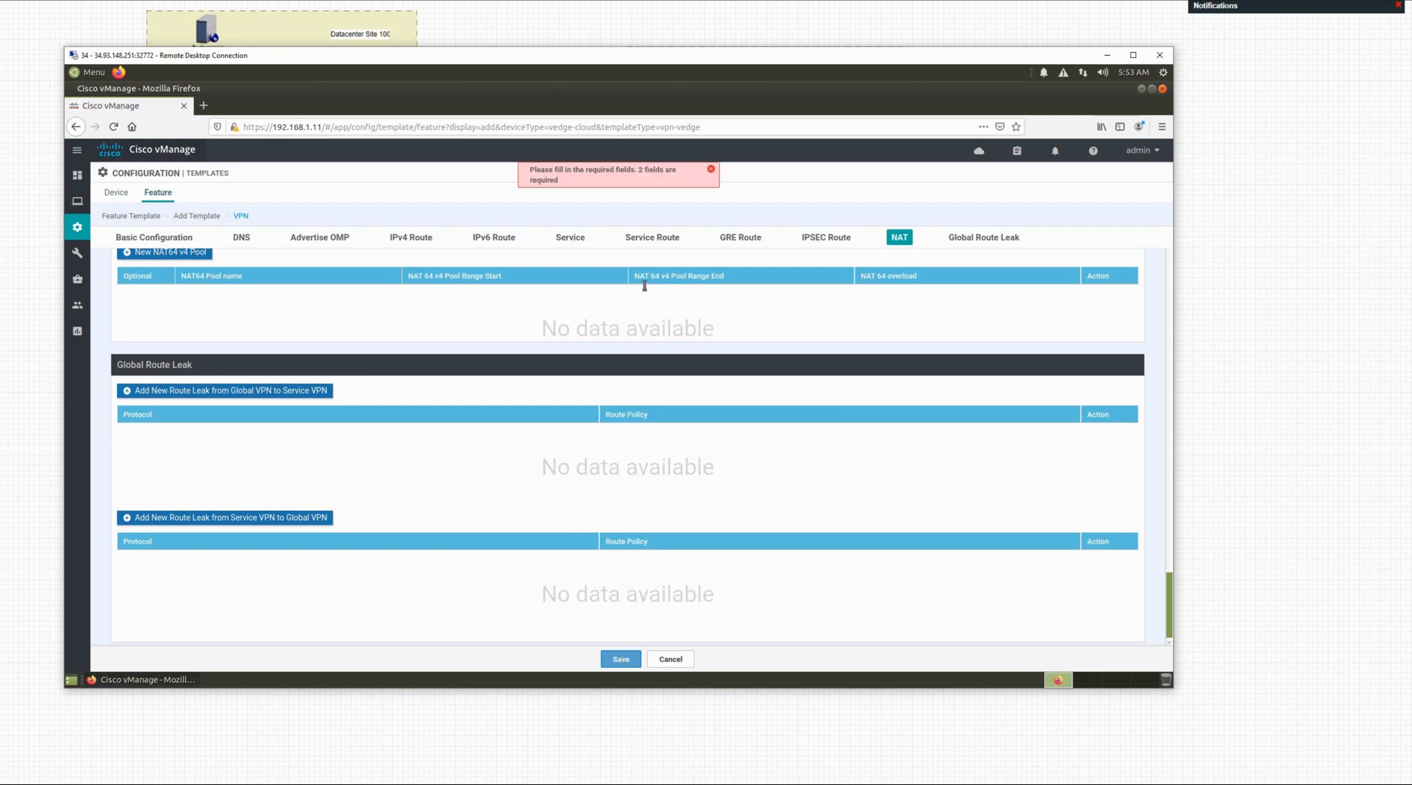
click(712, 175)
Step: Give the template name and description vpn-0, then save it
scroll(639, 397, up, 15)
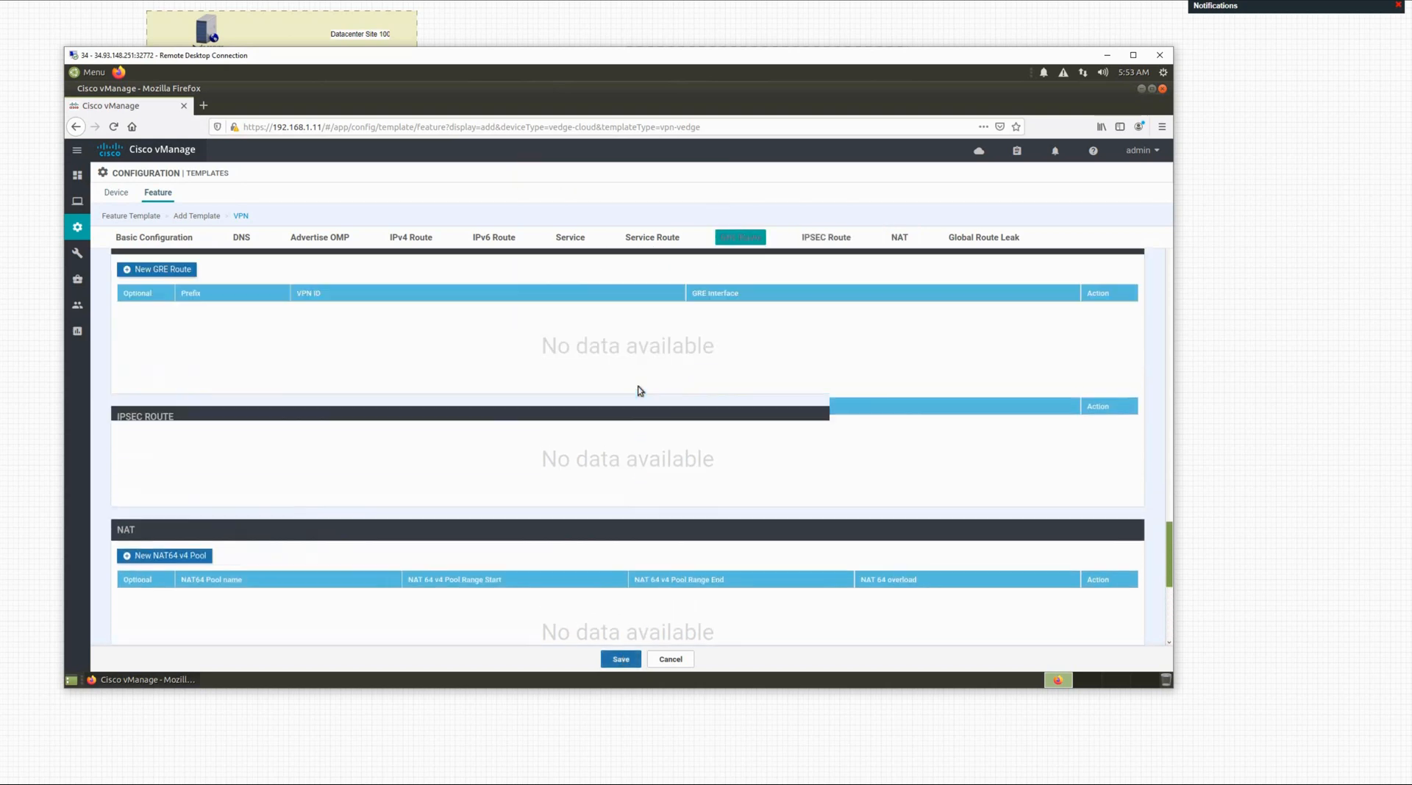
scroll(637, 383, up, 10)
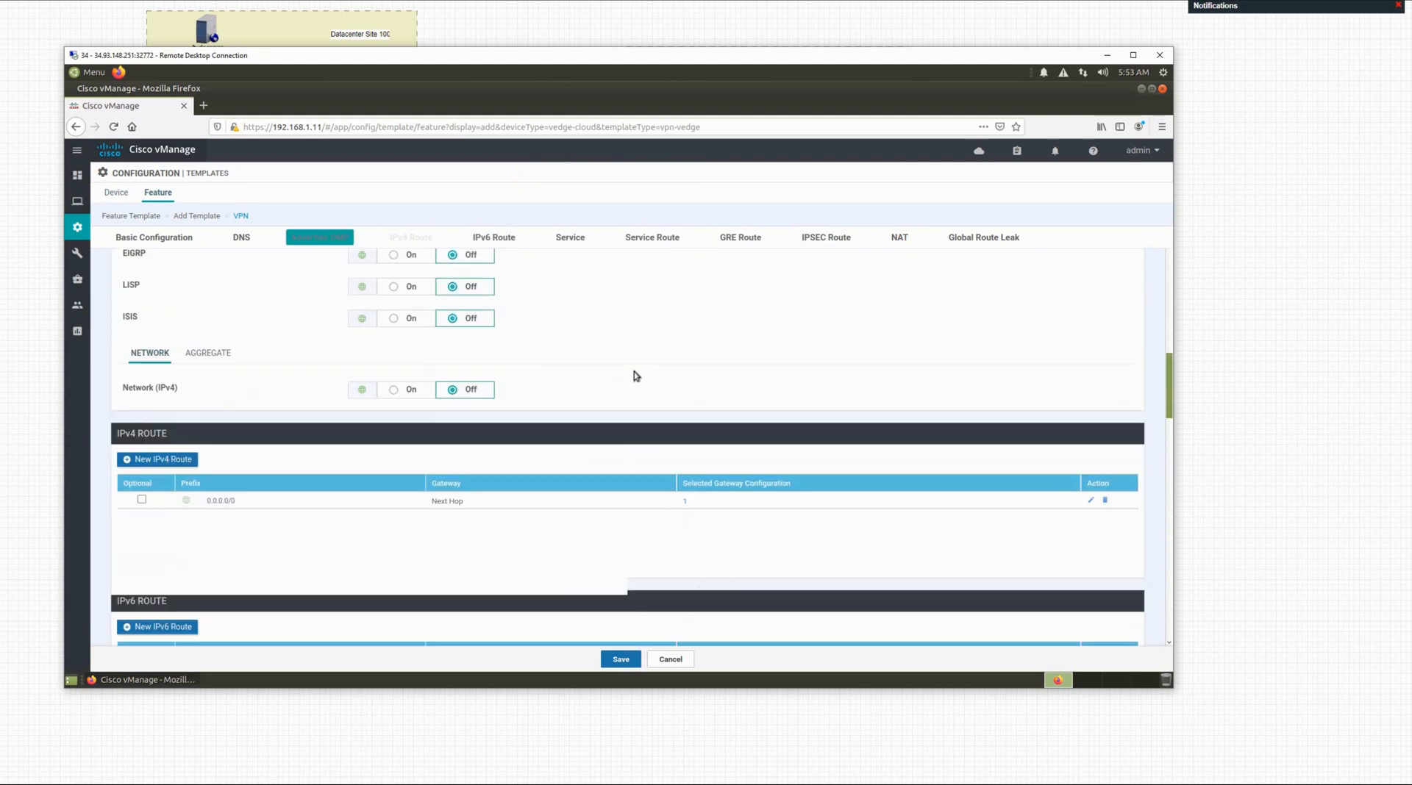
scroll(632, 369, up, 4)
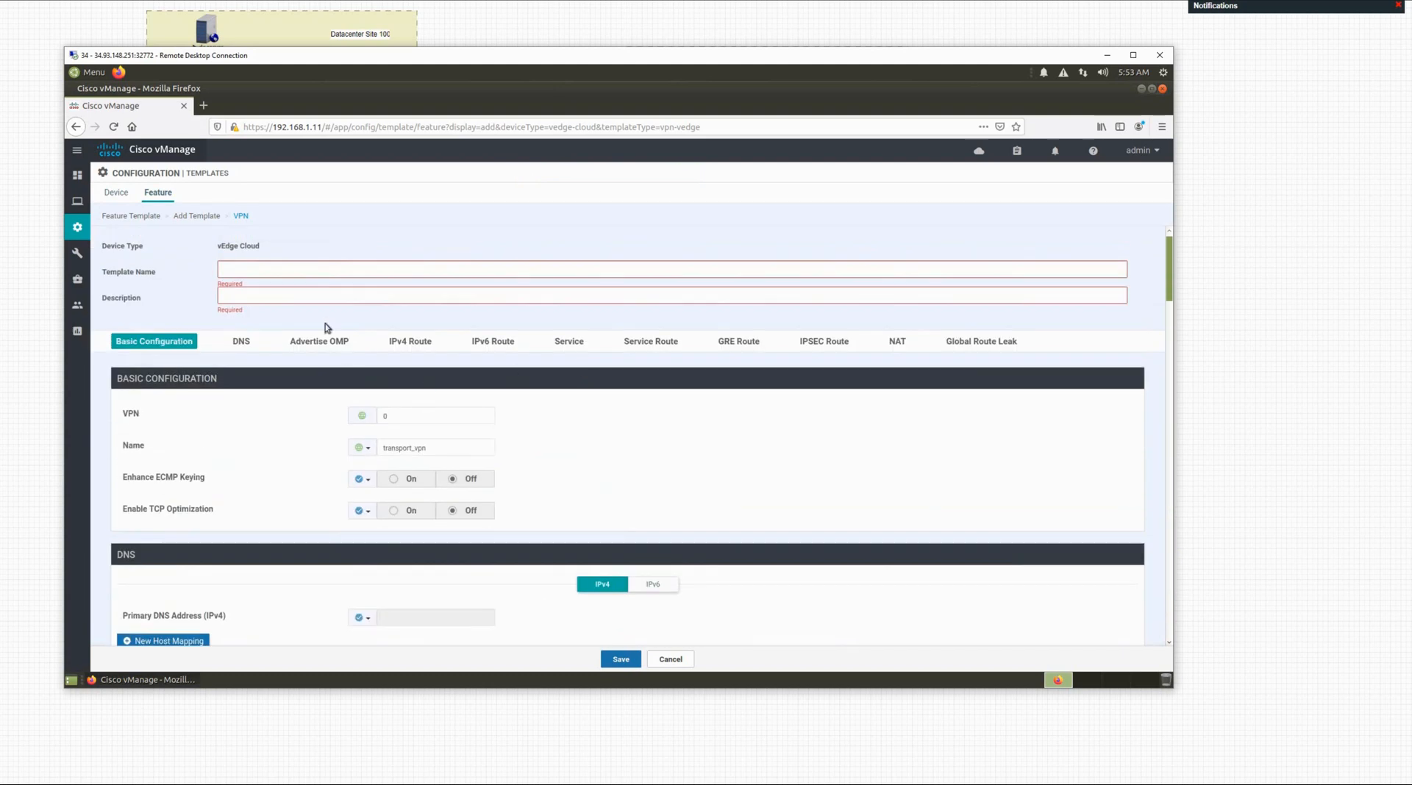
click(288, 267)
text(vpn-0)
key(Tab)
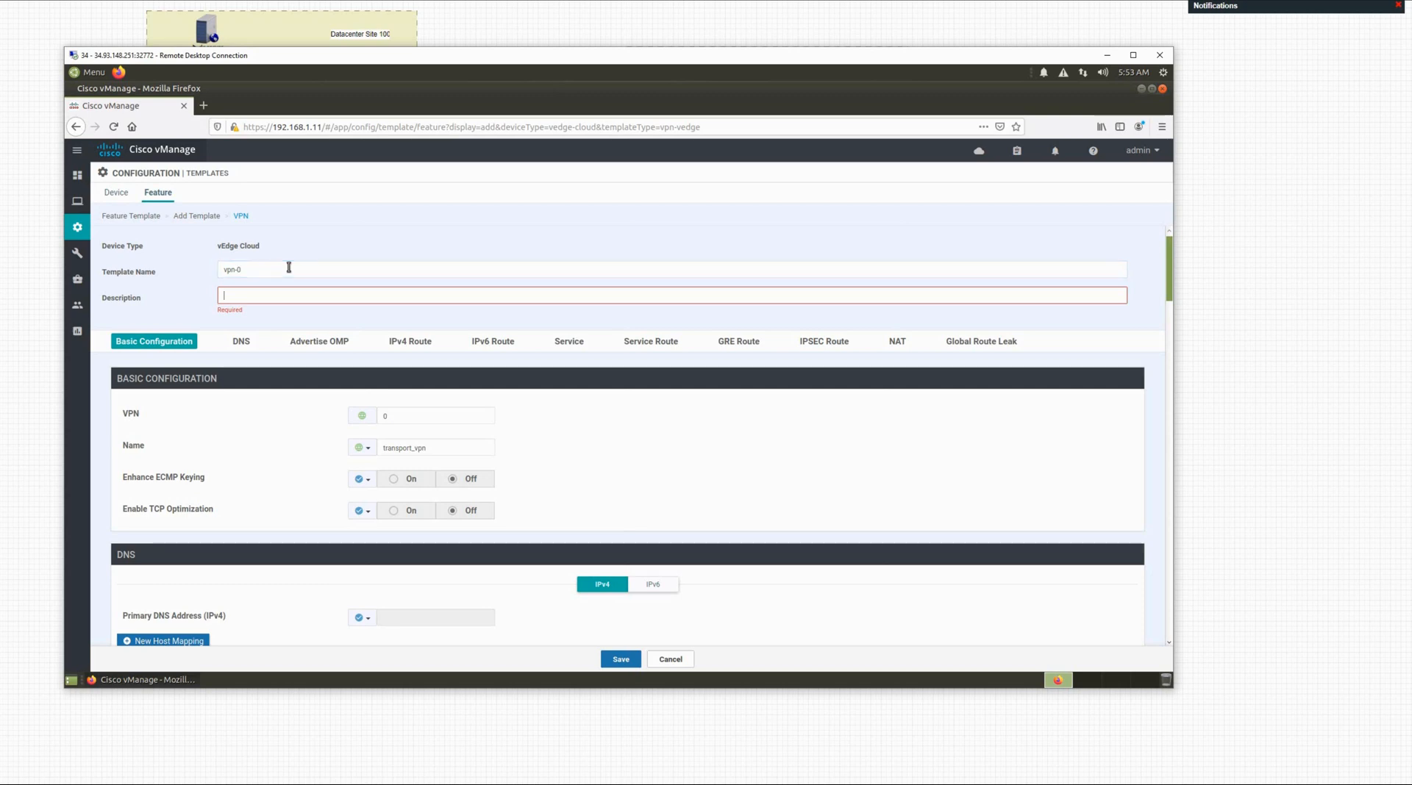
text(vpn-0)
click(621, 660)
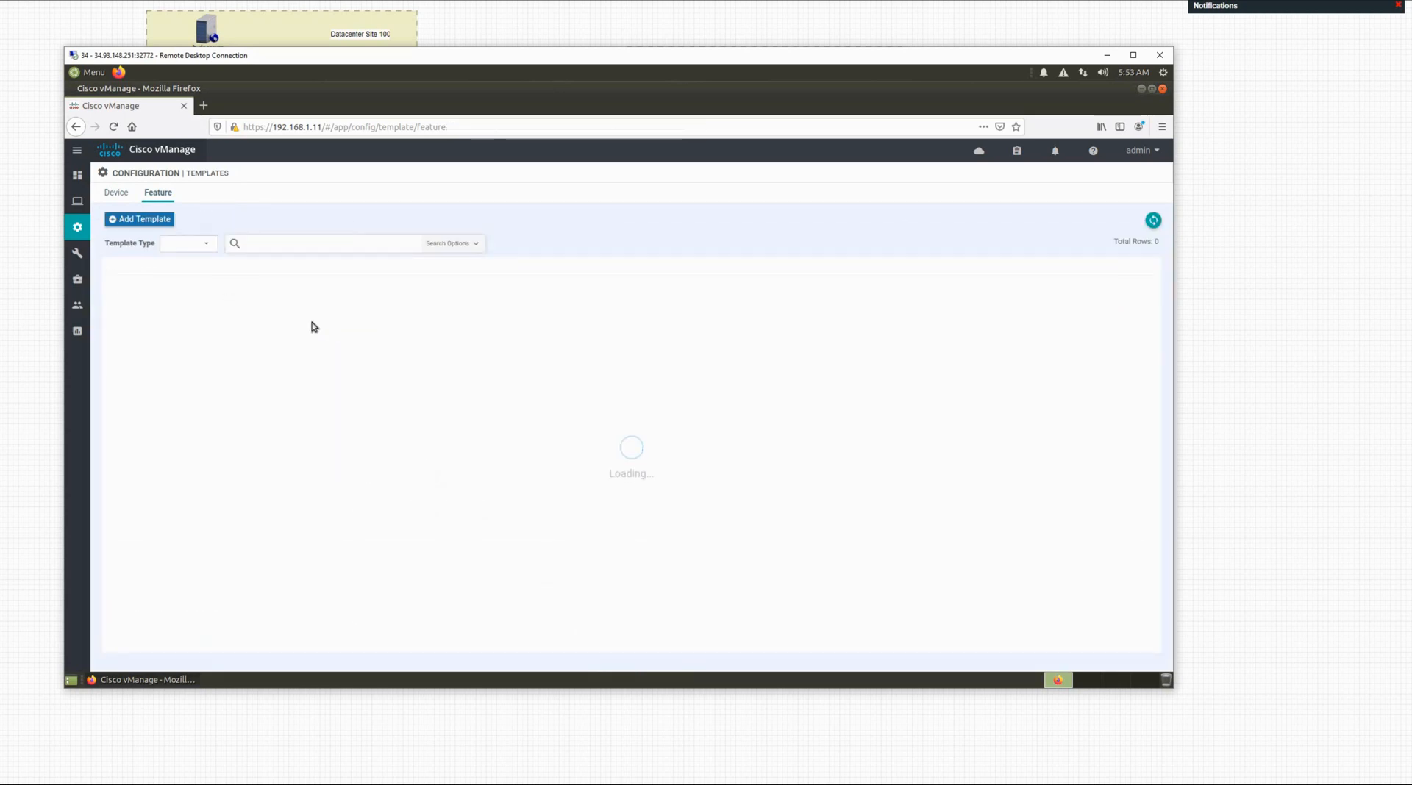
Step: Start a new vEdge VPN feature template, filtering device models by 'ved'
click(131, 222)
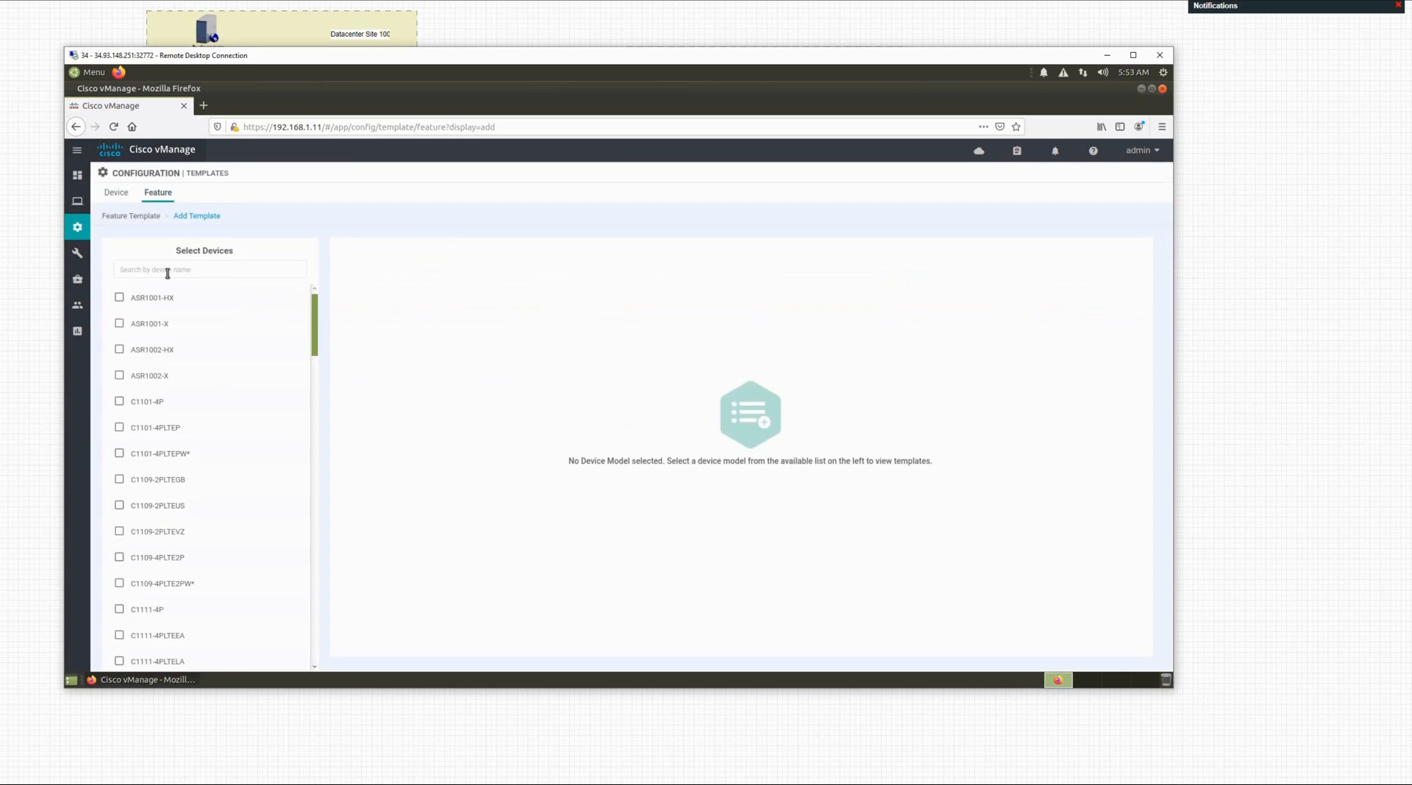
click(168, 273)
text(ved)
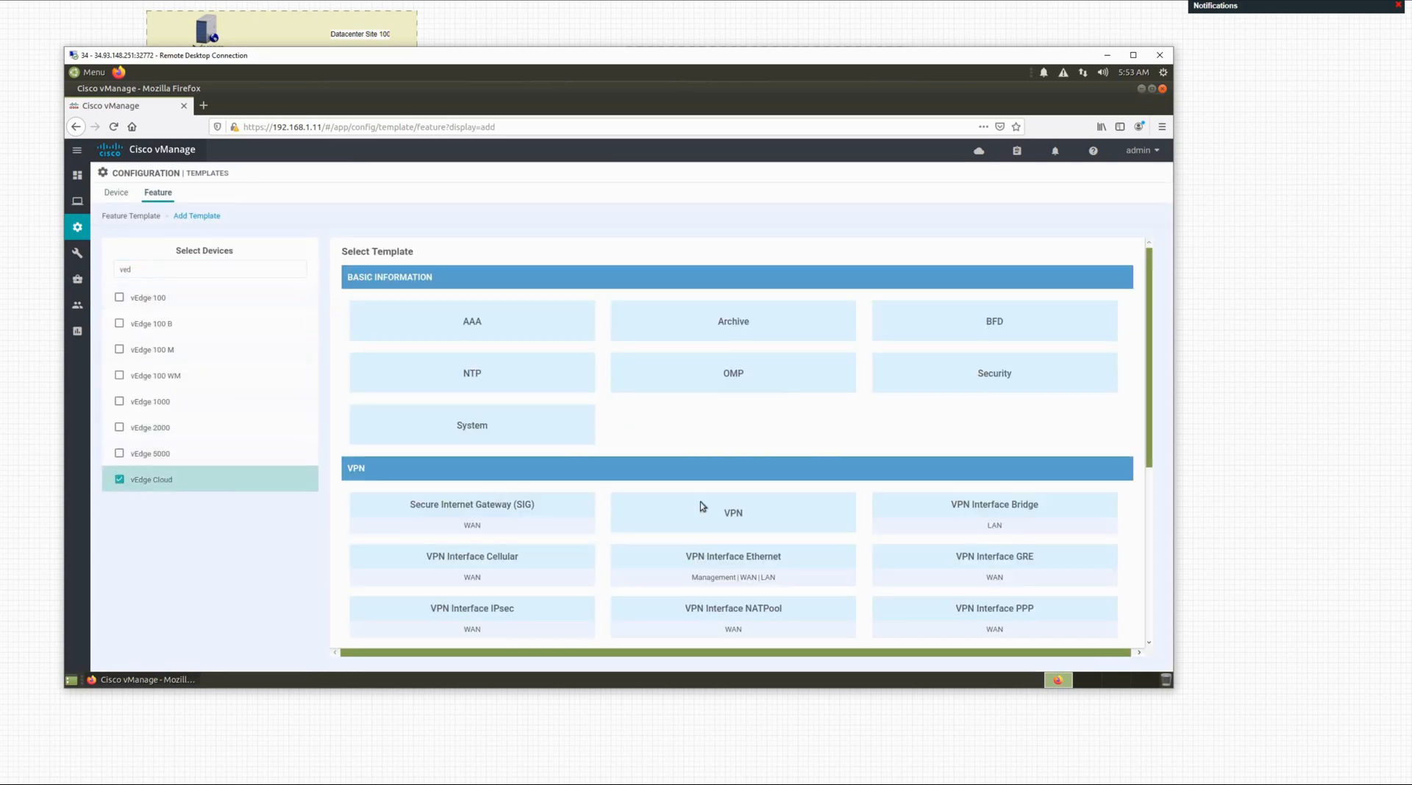
click(739, 516)
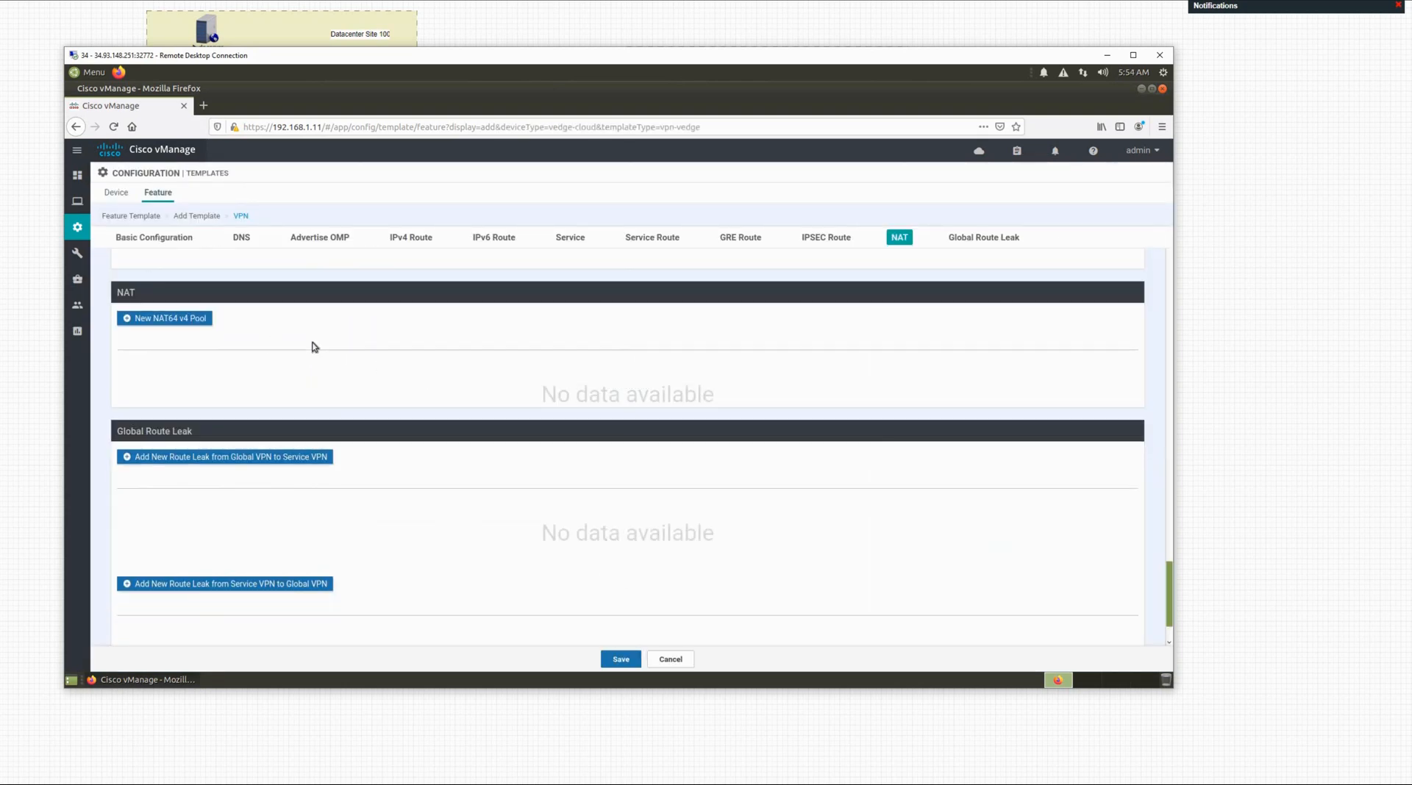
Step: Name the template vpn-512 and paste the same text as its description
scroll(319, 337, up, 8)
scroll(324, 320, up, 10)
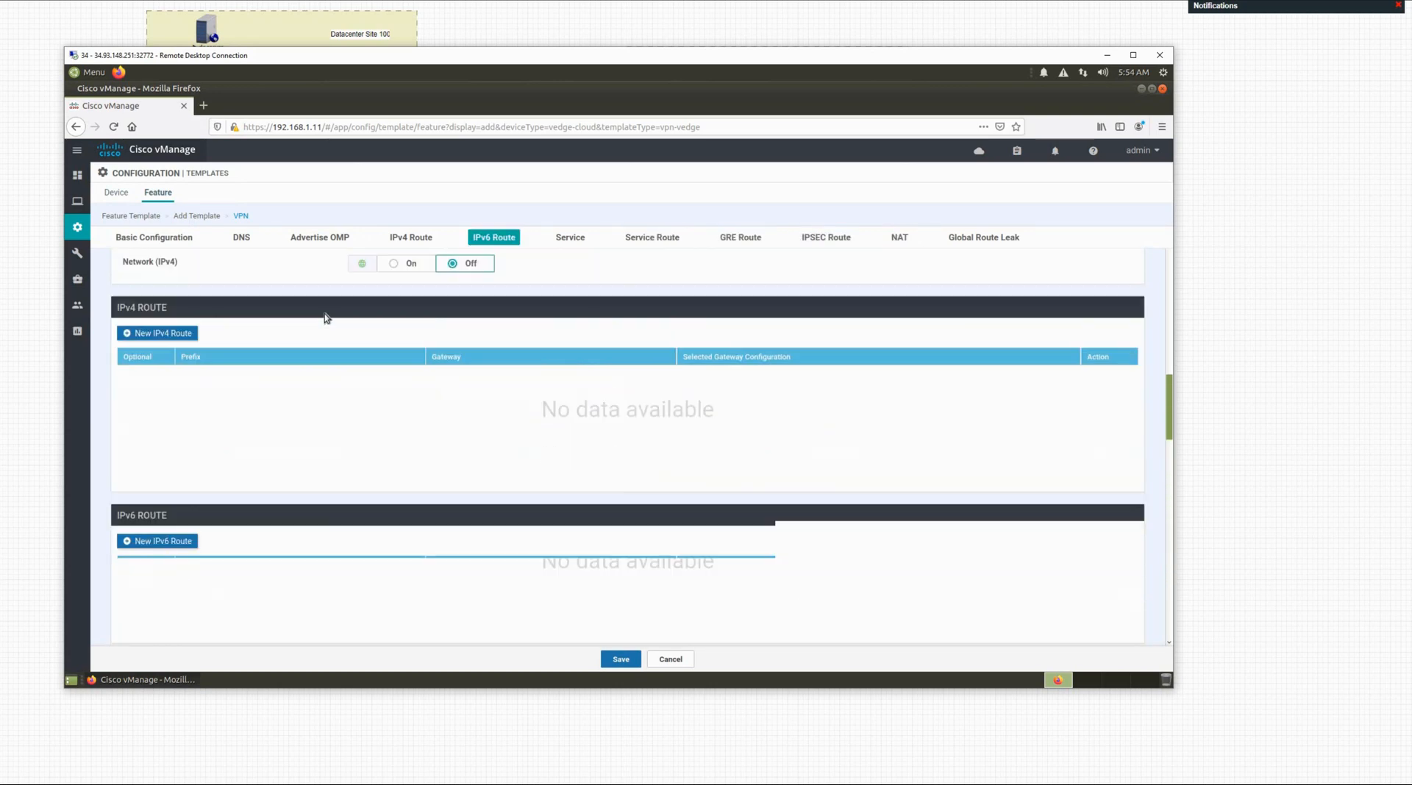
scroll(281, 311, up, 2)
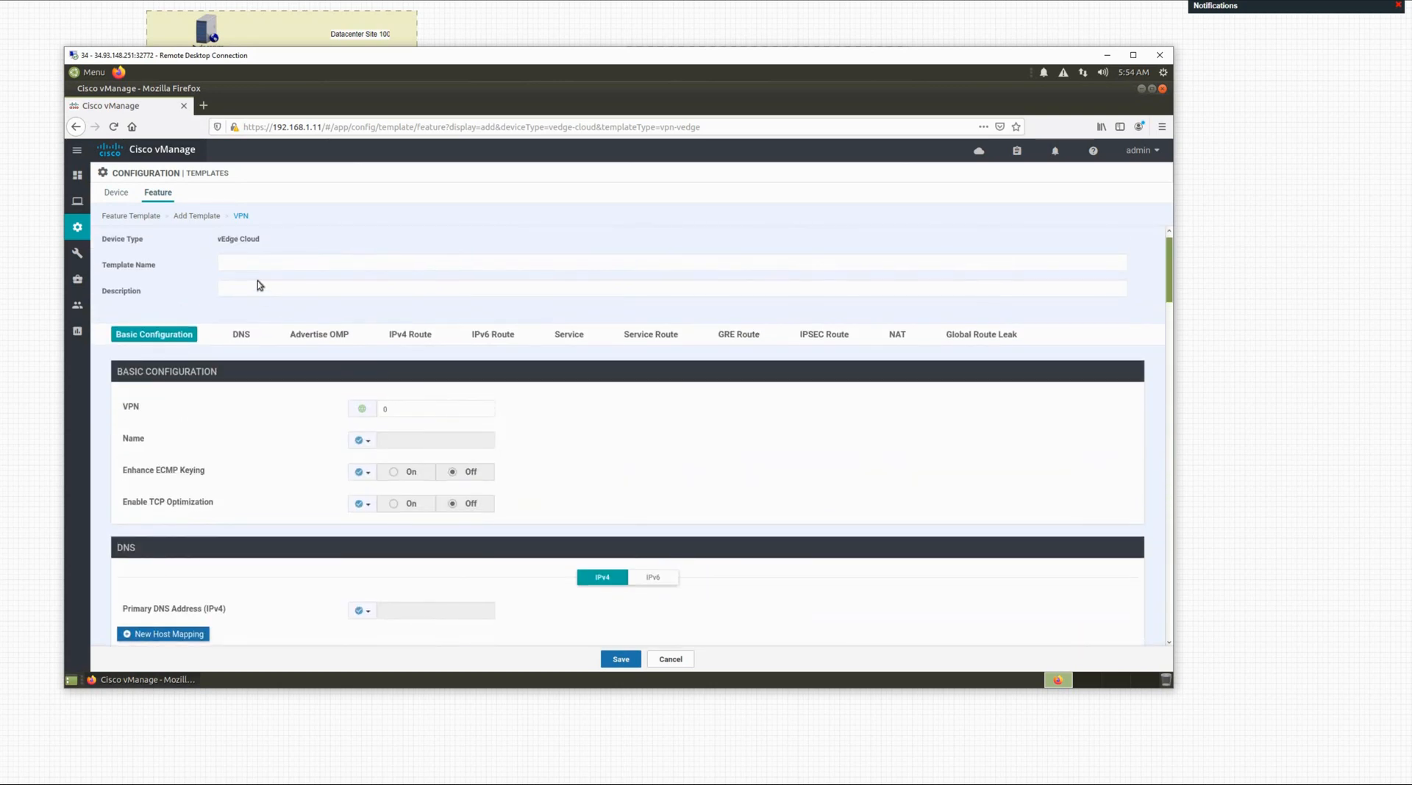
click(257, 268)
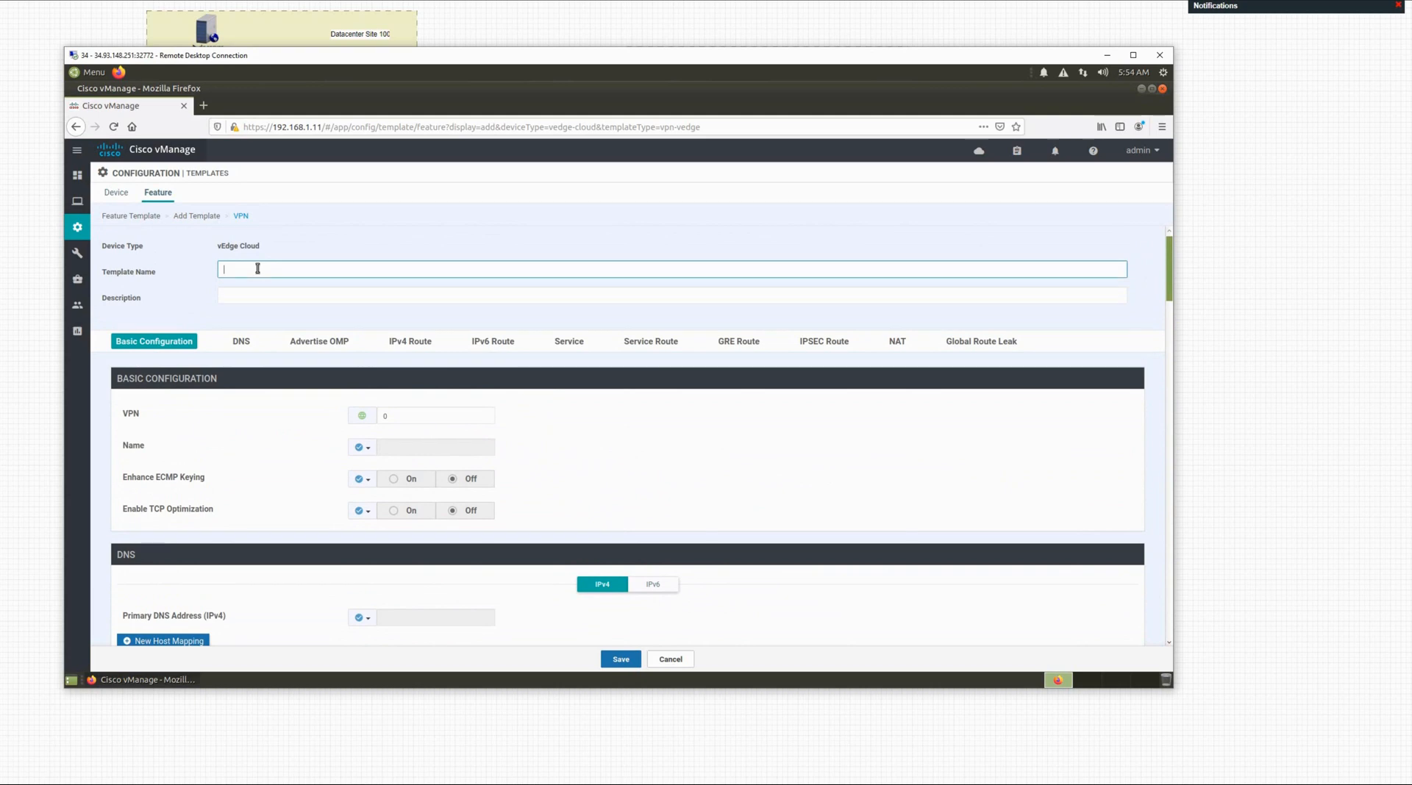
text(vpn-512)
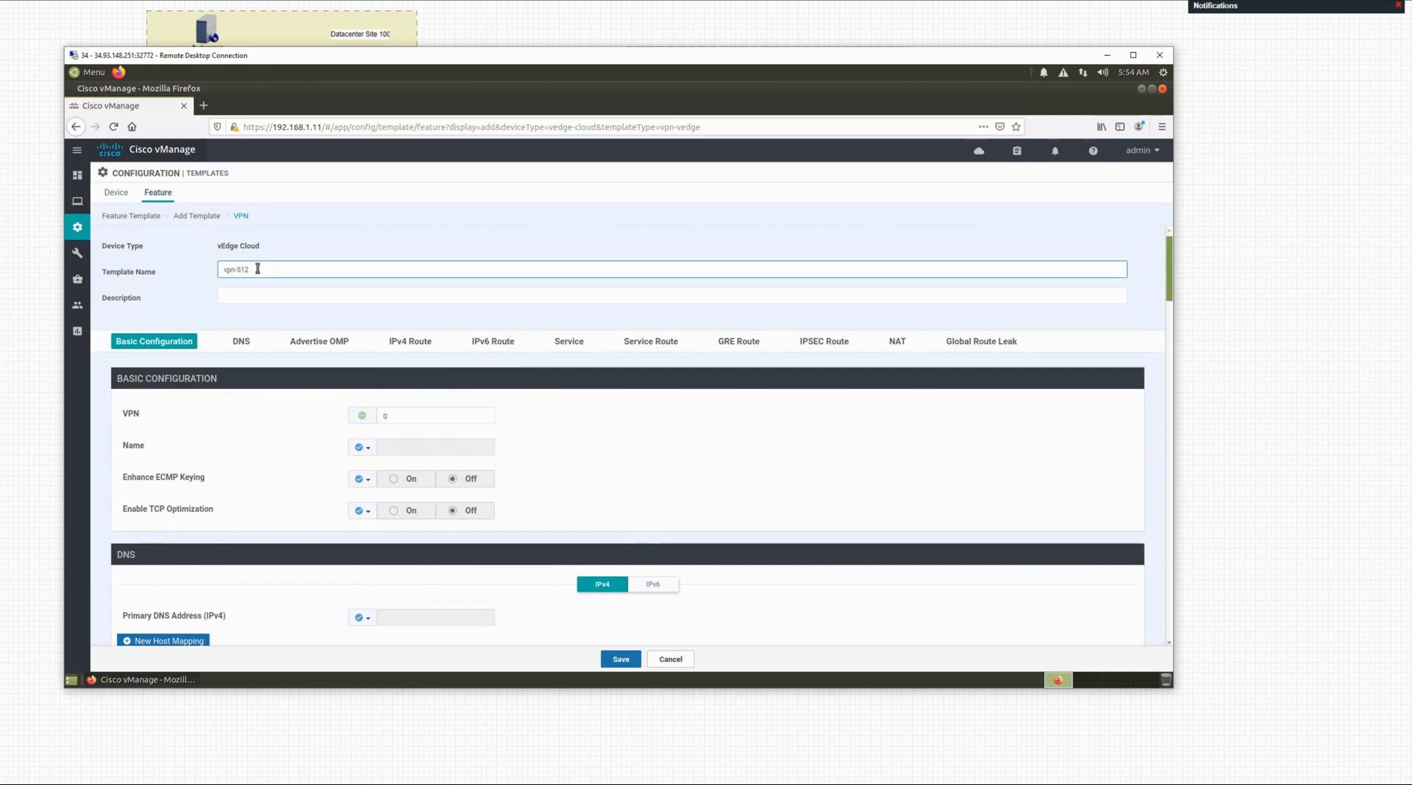
drag(258, 268, 211, 273)
key(ctrl+c)
click(227, 296)
key(ctrl+v)
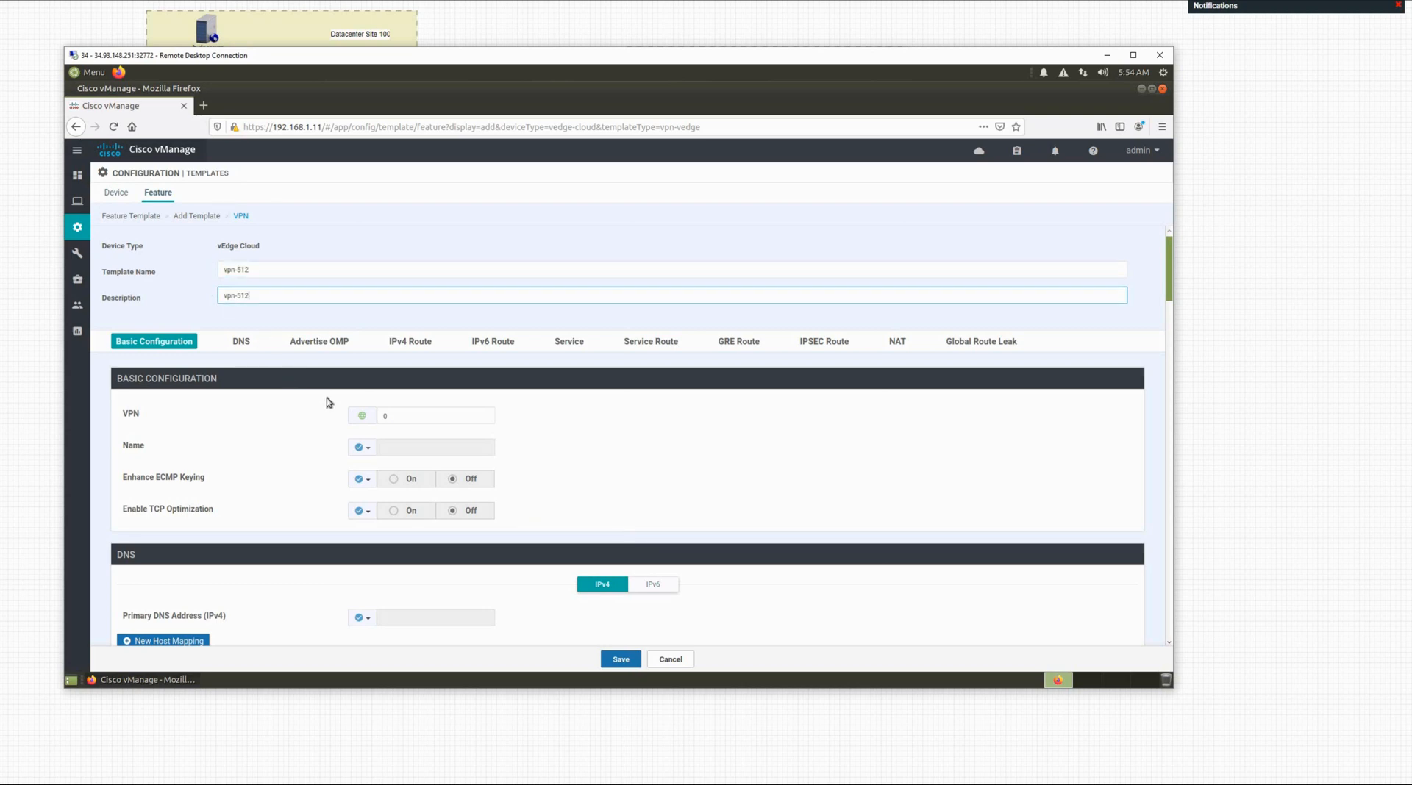
Step: Set VPN to 512 and make the VPN name a global value, mgmt-vpn
click(398, 417)
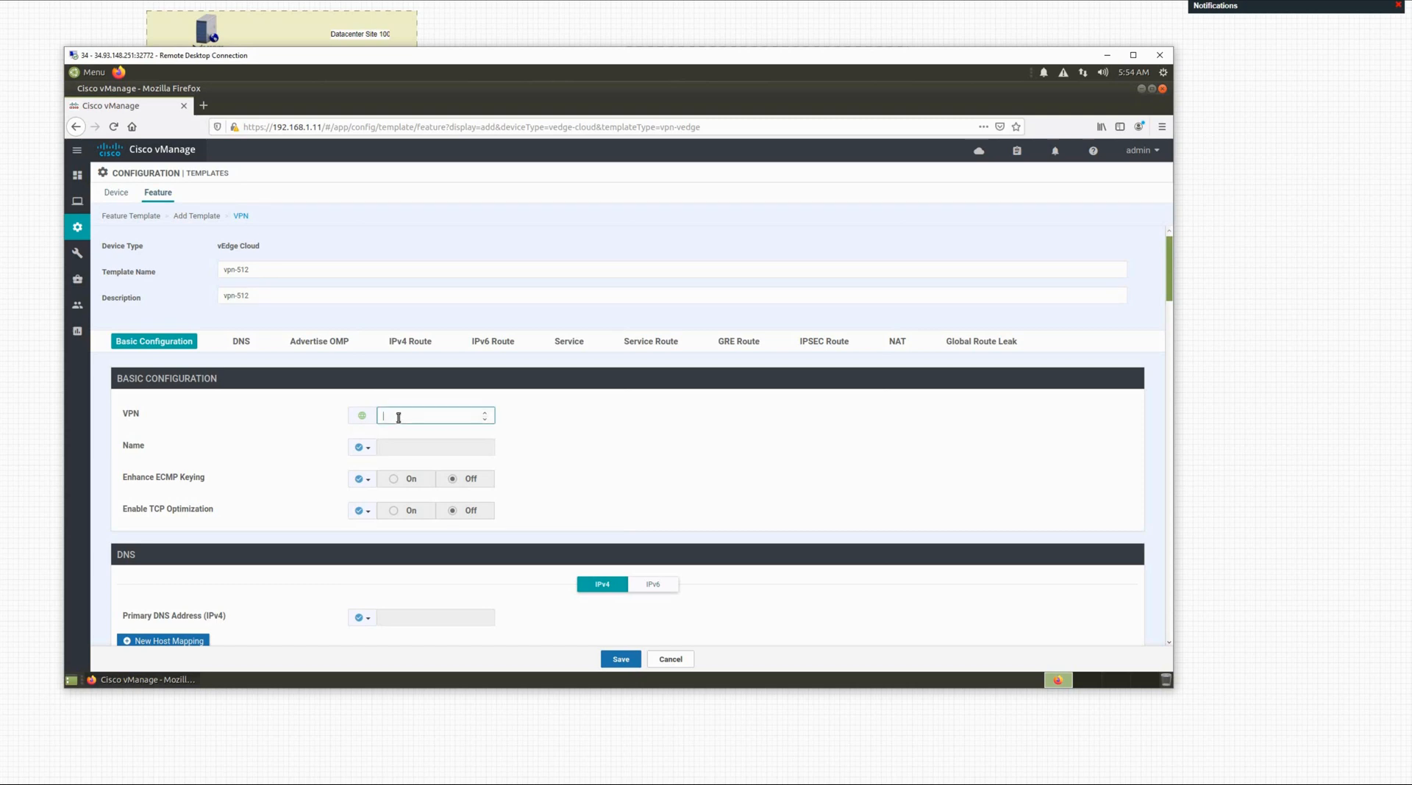
text(512)
click(368, 448)
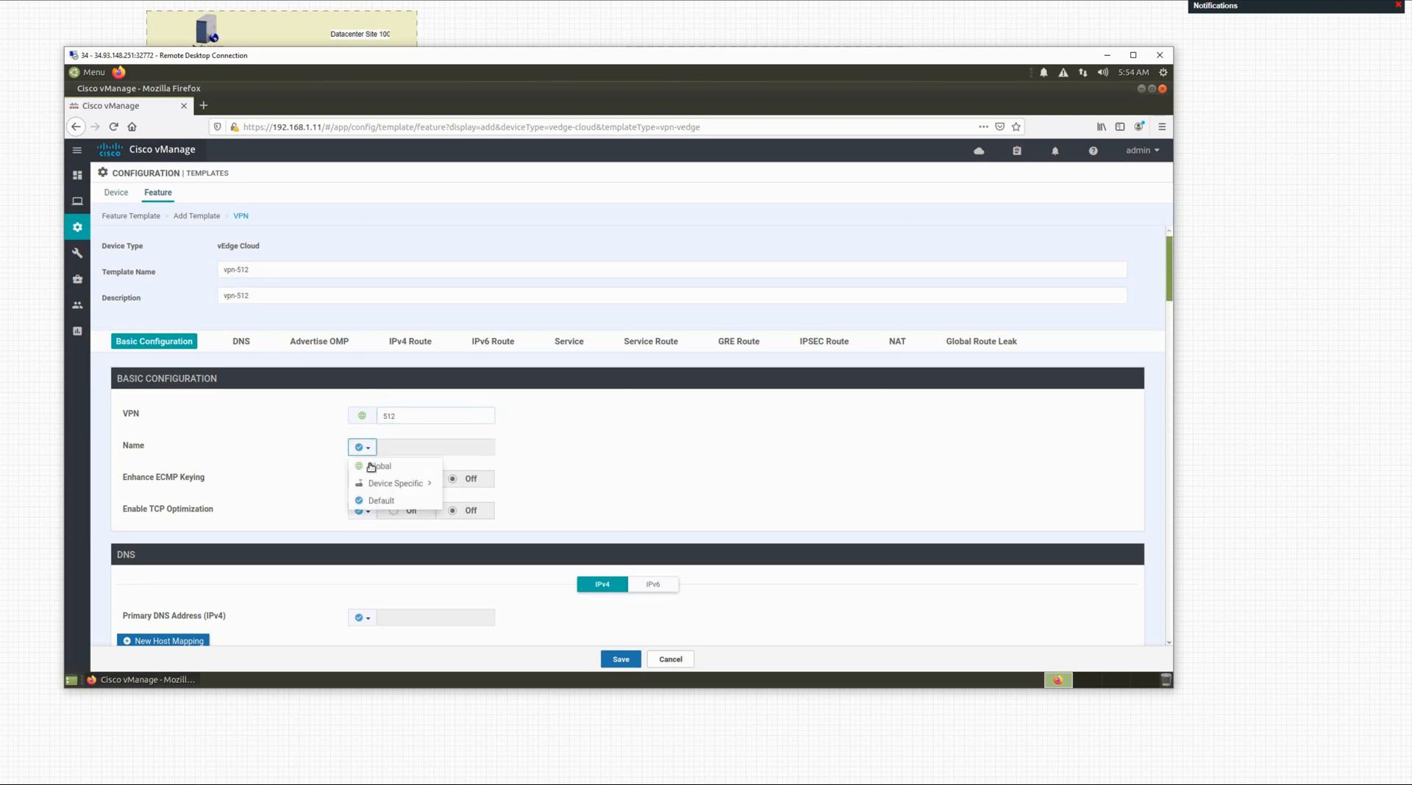
click(379, 462)
click(393, 449)
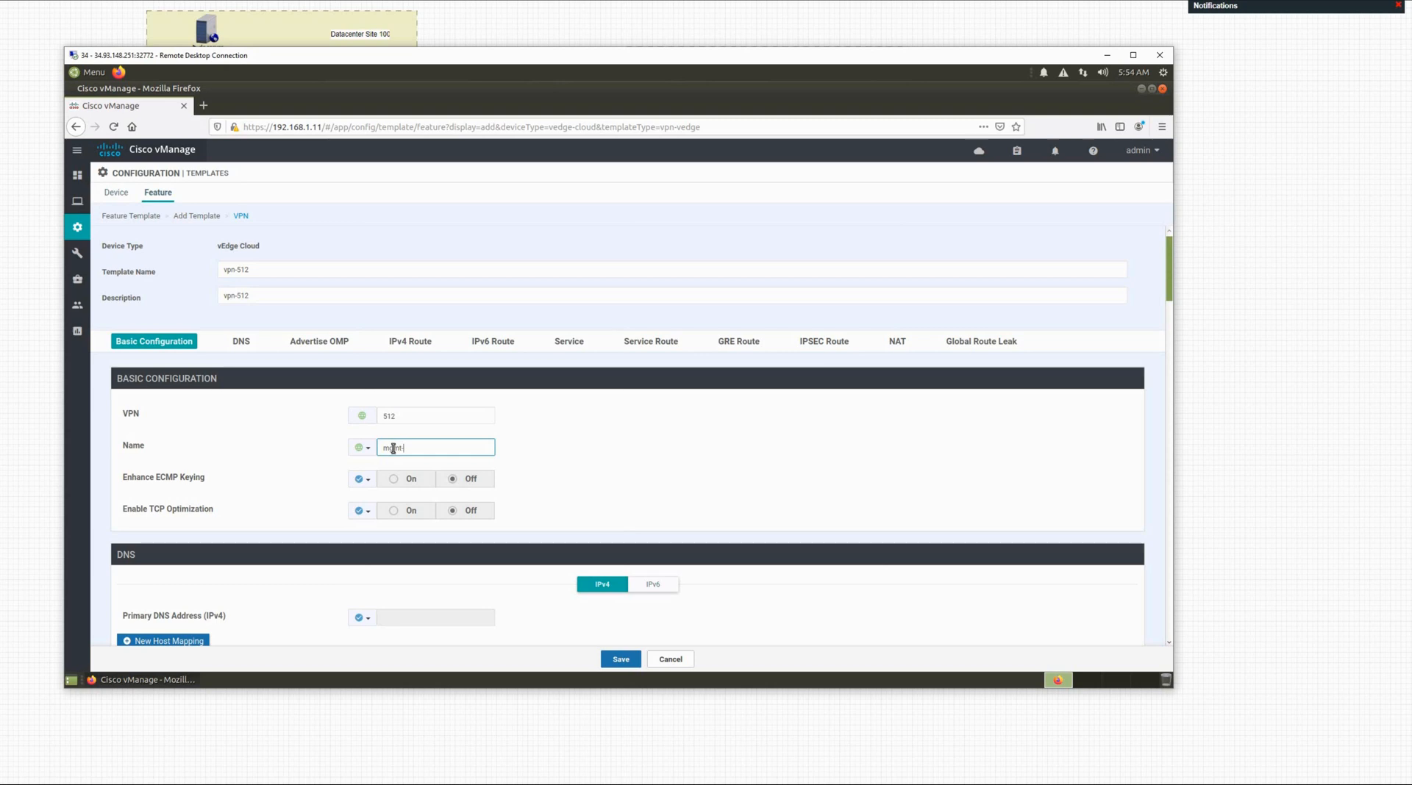
click(572, 446)
Step: Review the remaining sections and save the vpn-512 template
scroll(572, 447, down, 1)
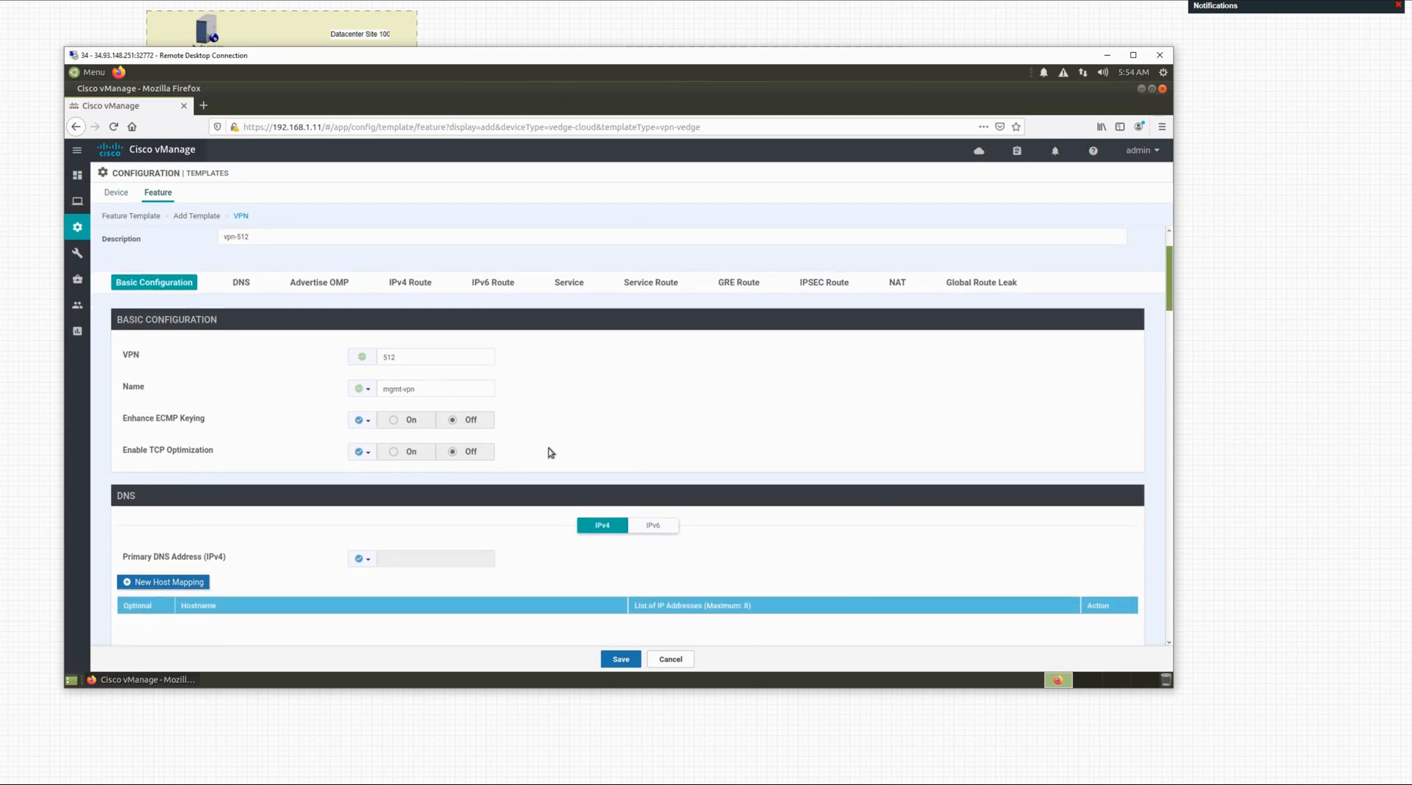
scroll(492, 467, down, 4)
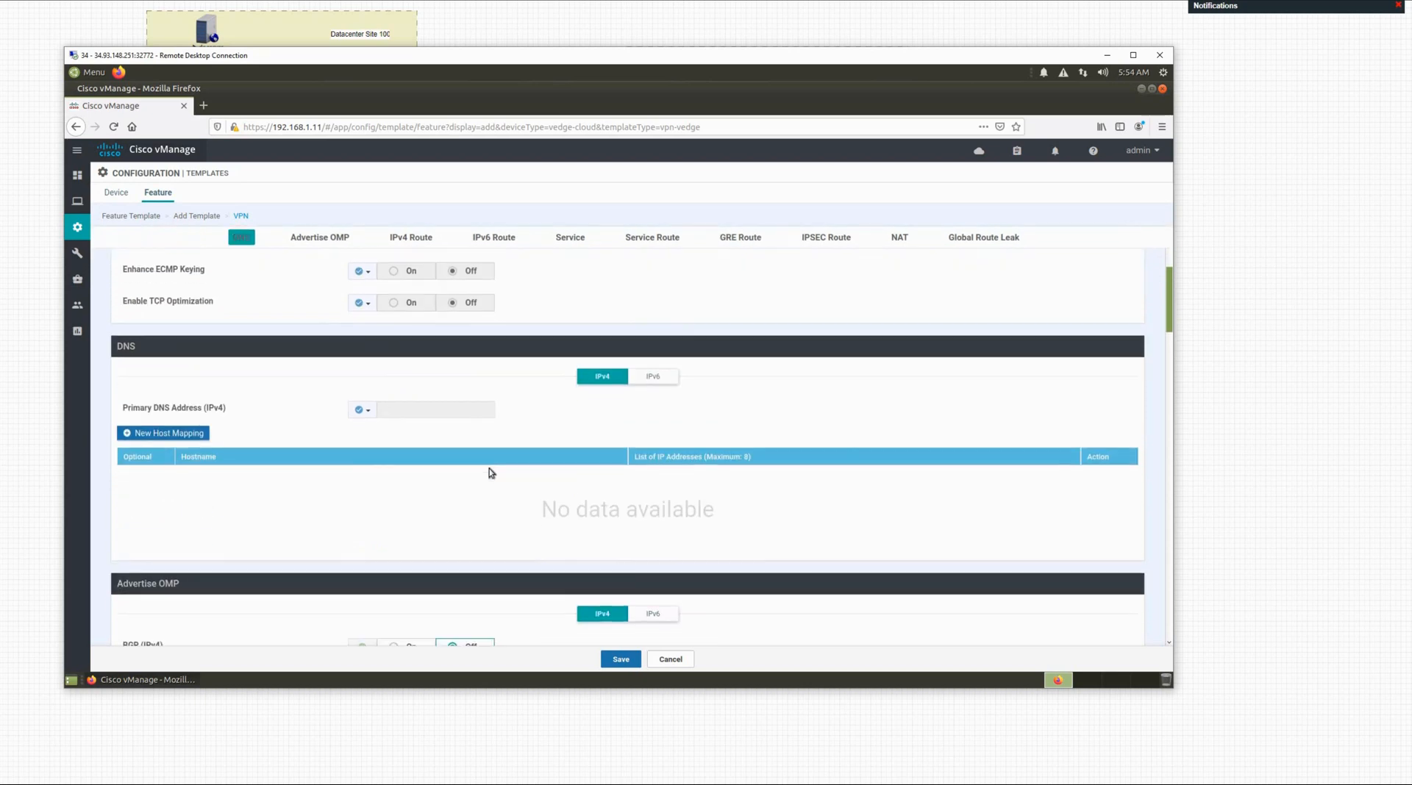
scroll(509, 487, down, 2)
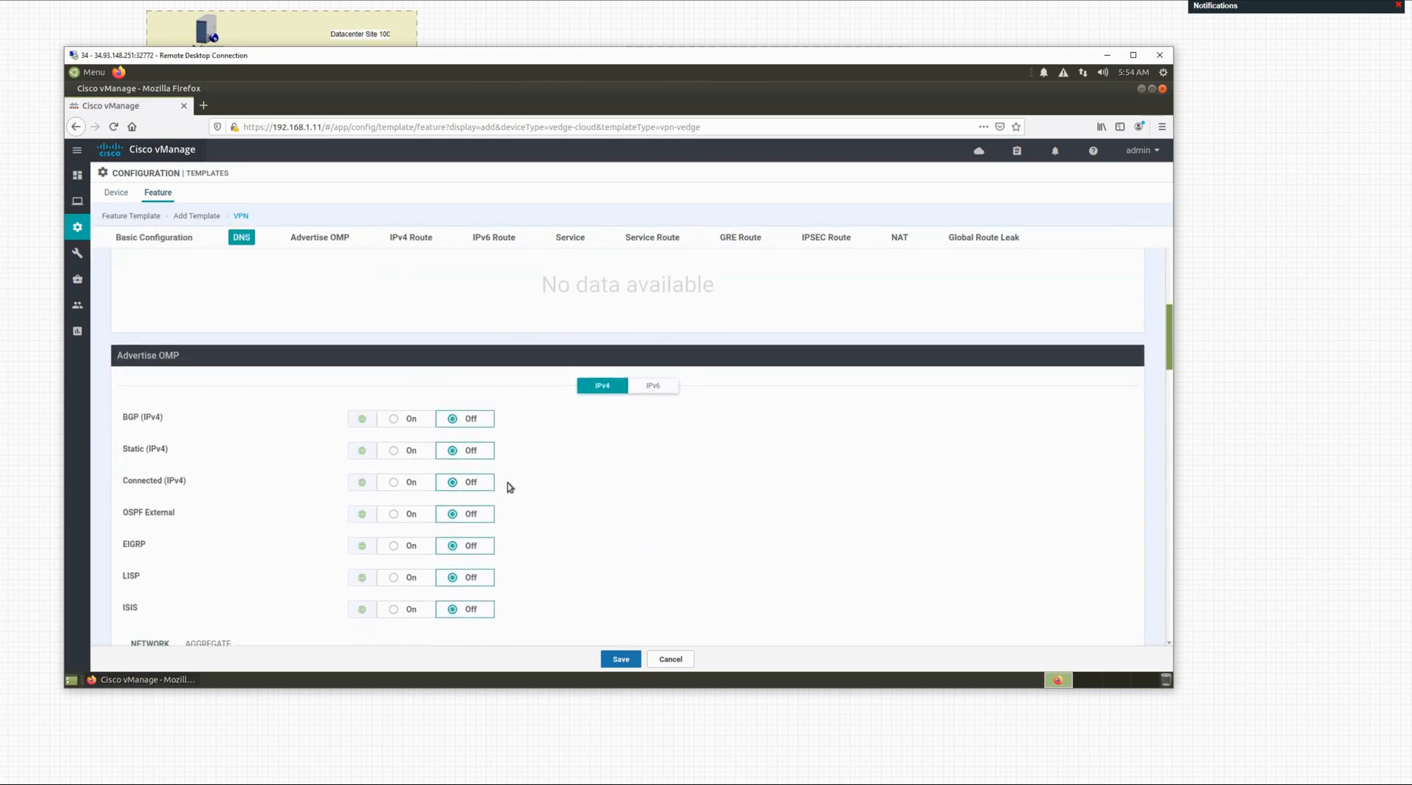
scroll(620, 556, down, 2)
scroll(622, 557, down, 2)
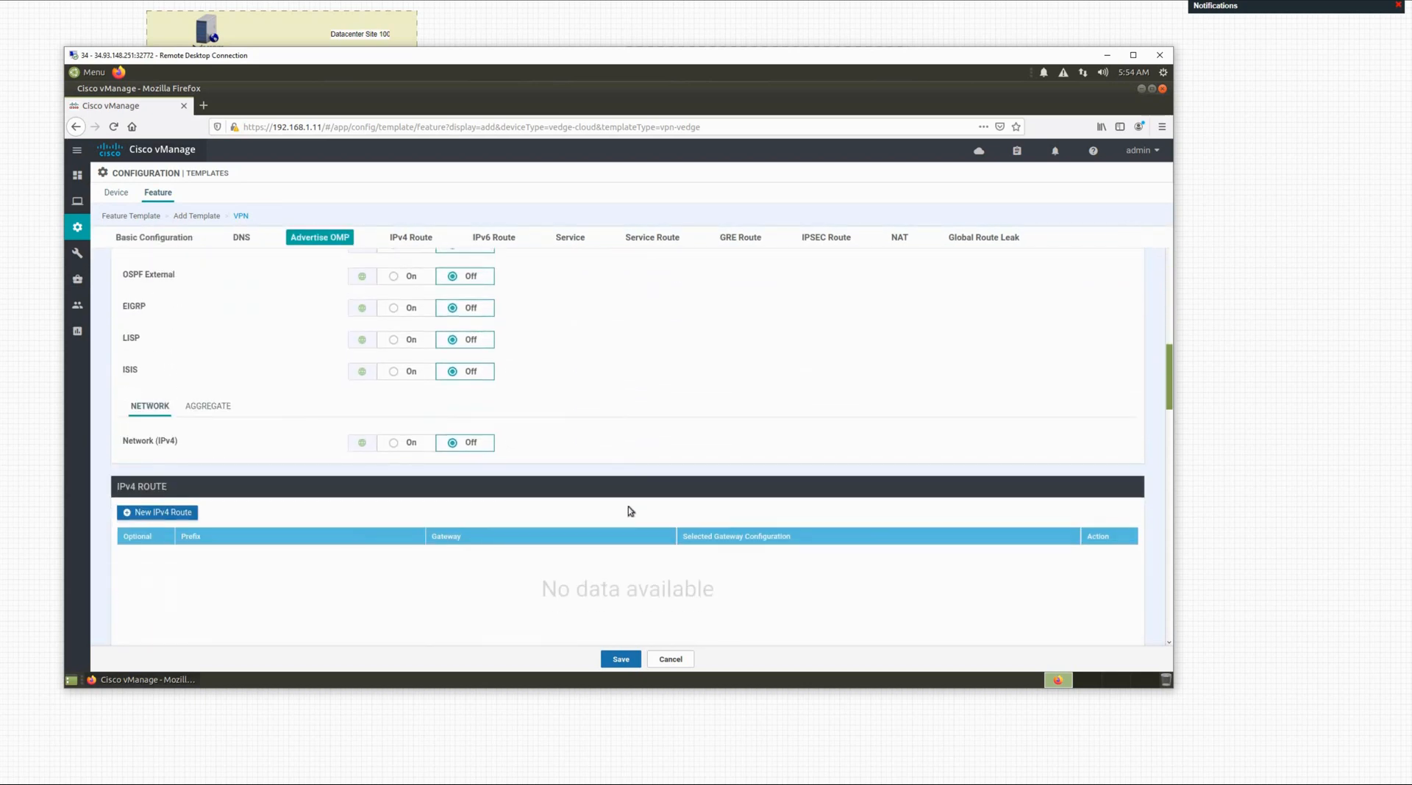
scroll(628, 510, up, 10)
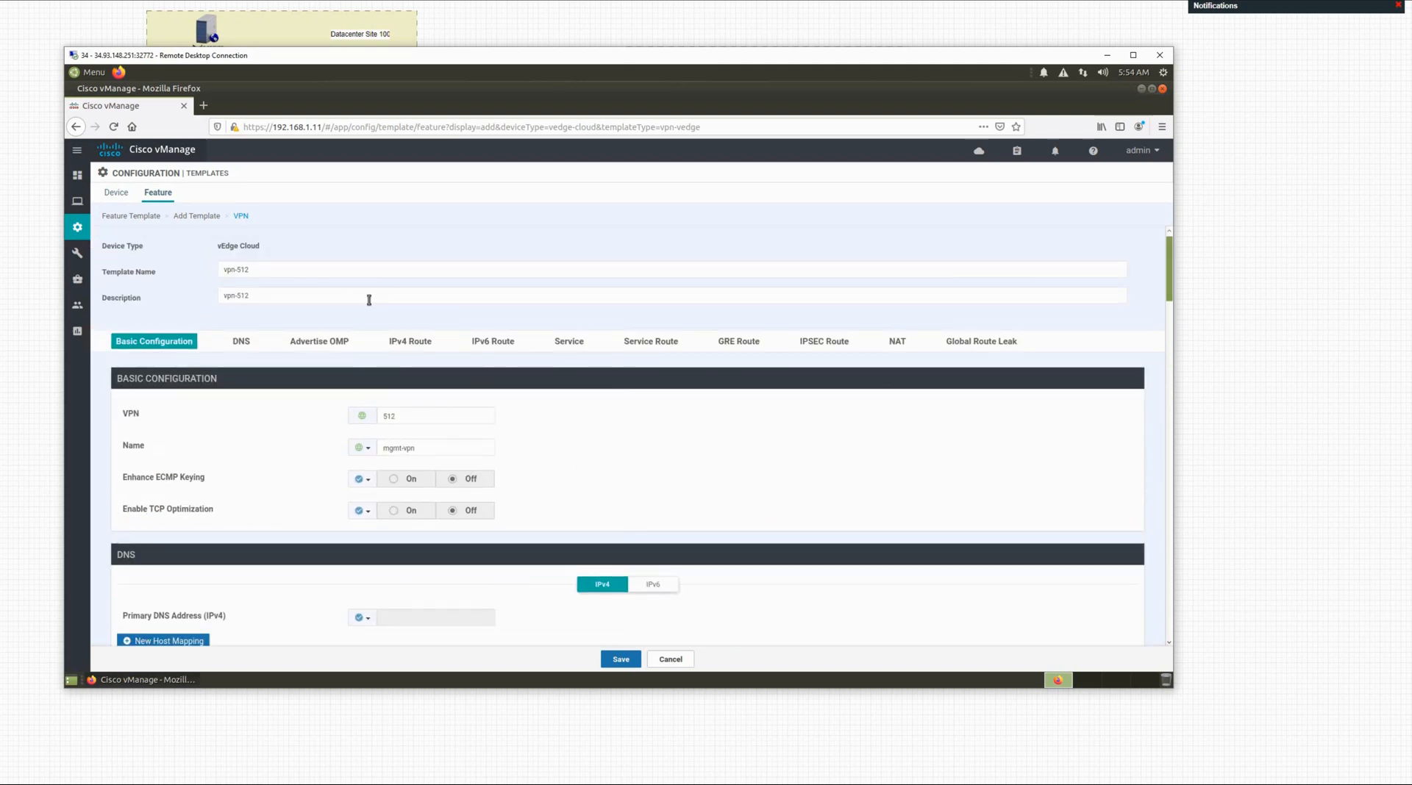
click(621, 661)
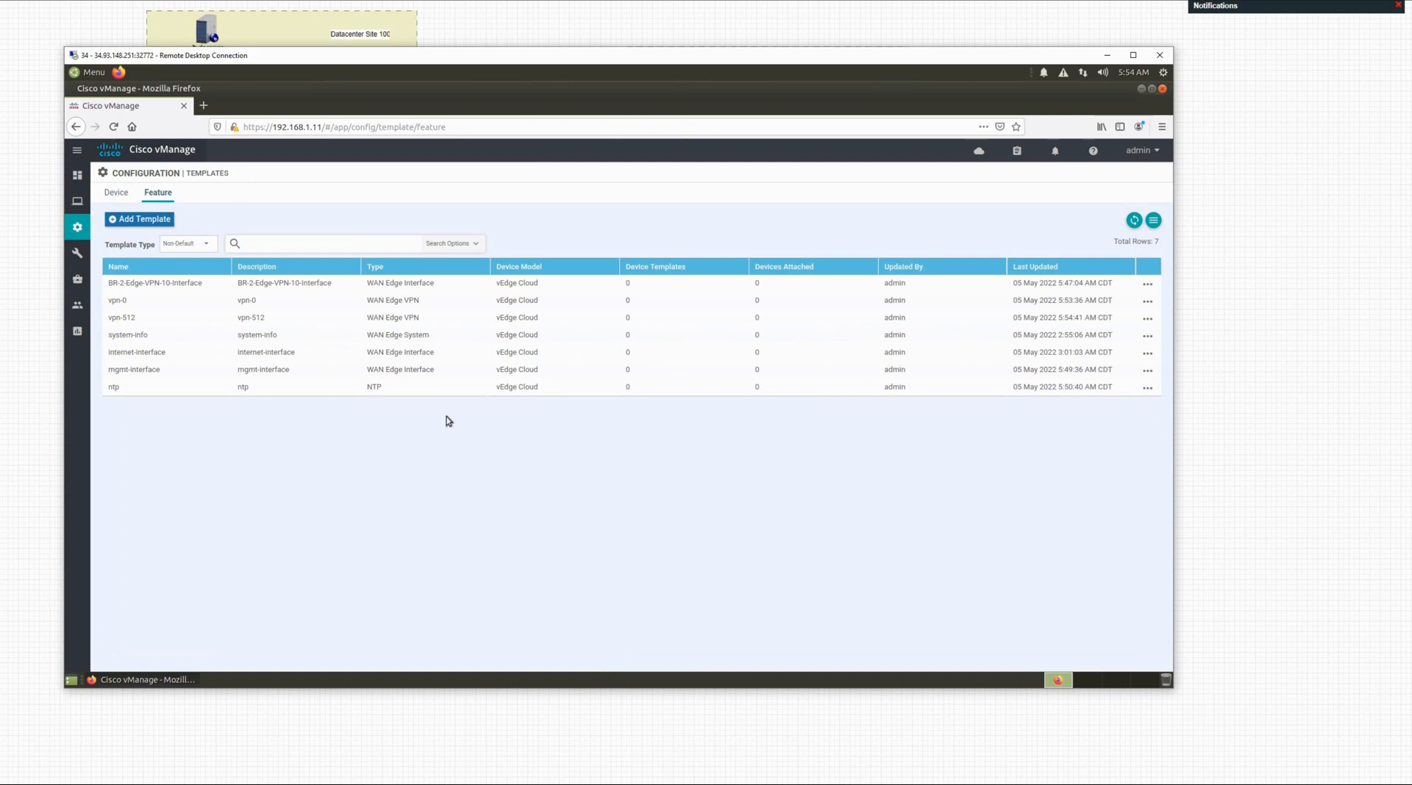
Step: Add a template, filter by 've', tick vEdge Cloud, and choose the VPN template
click(139, 220)
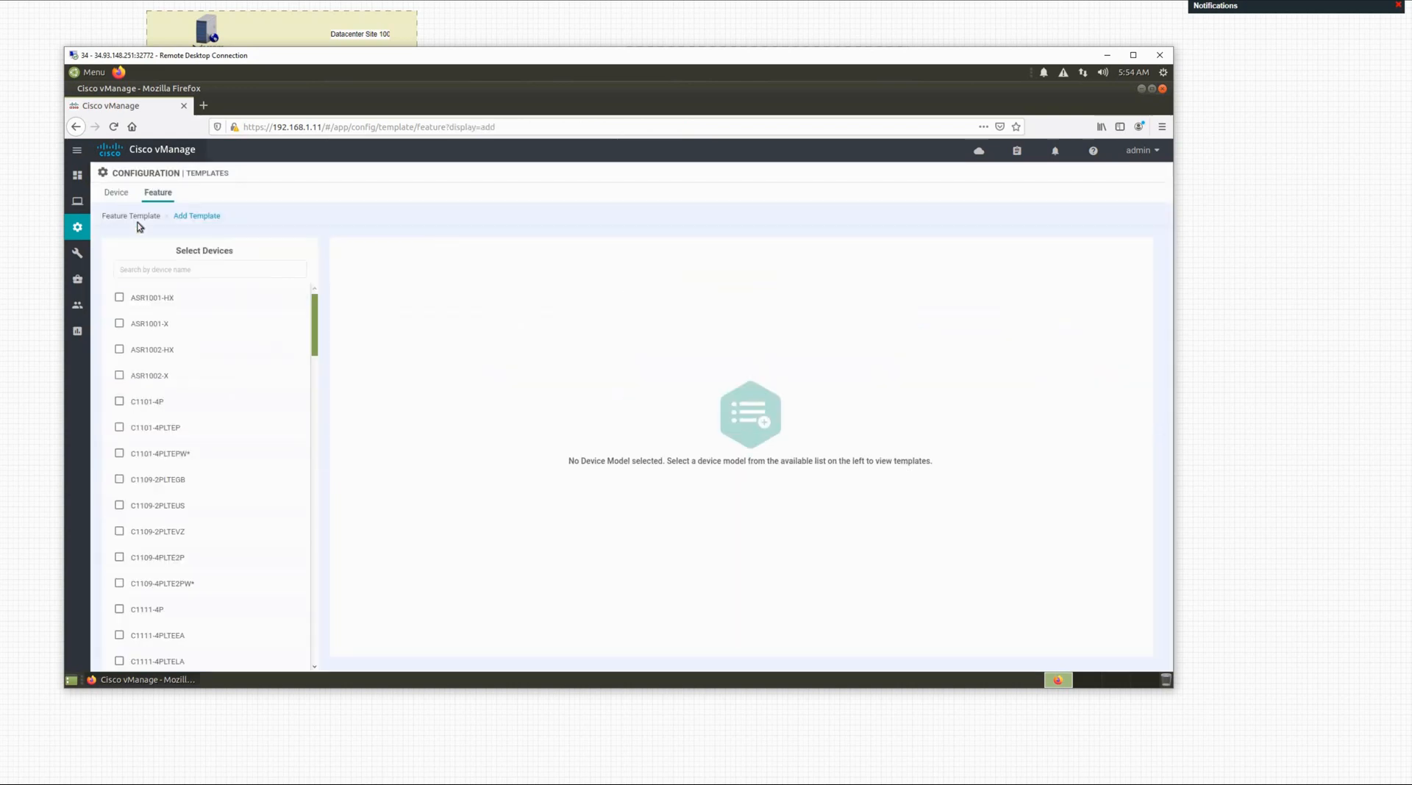
click(190, 270)
text(ve)
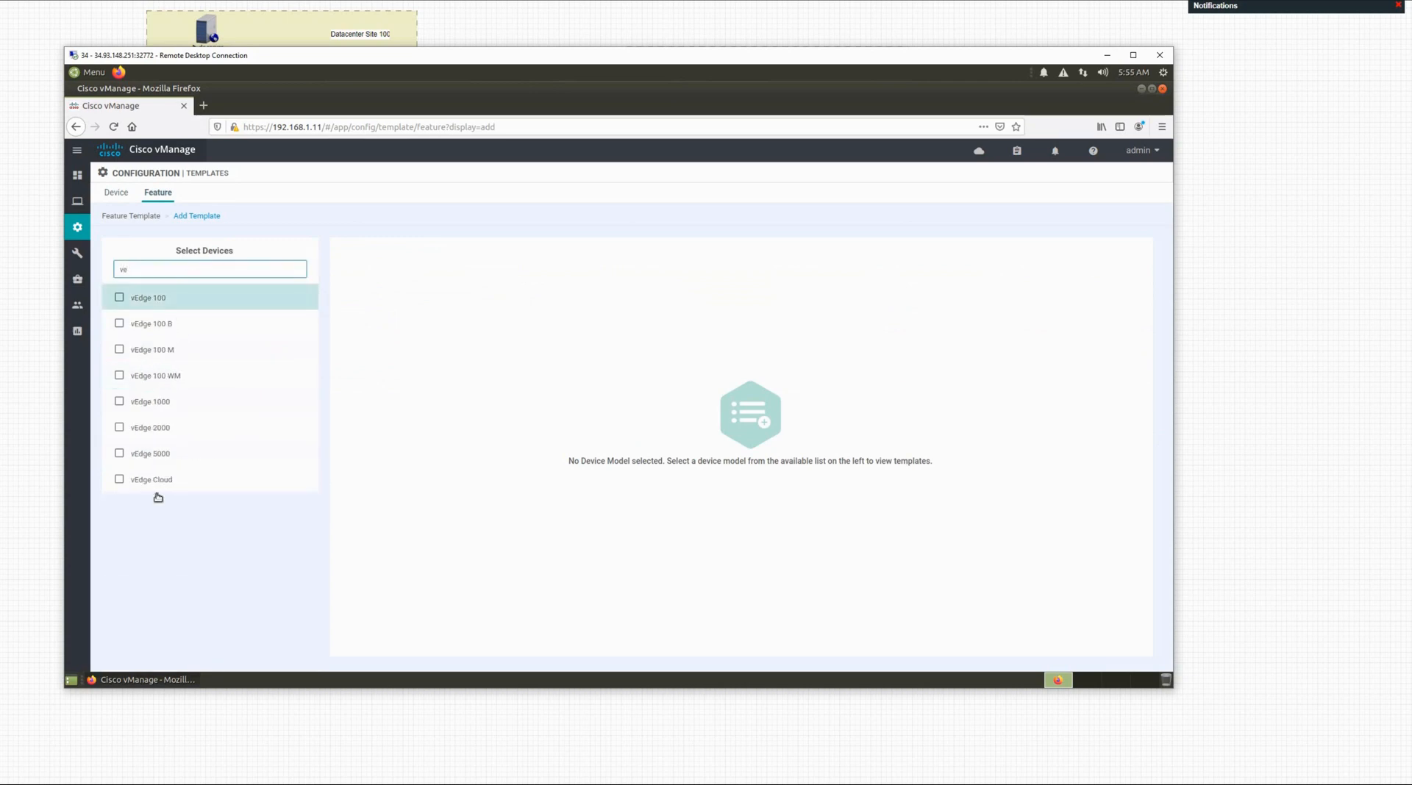
click(159, 488)
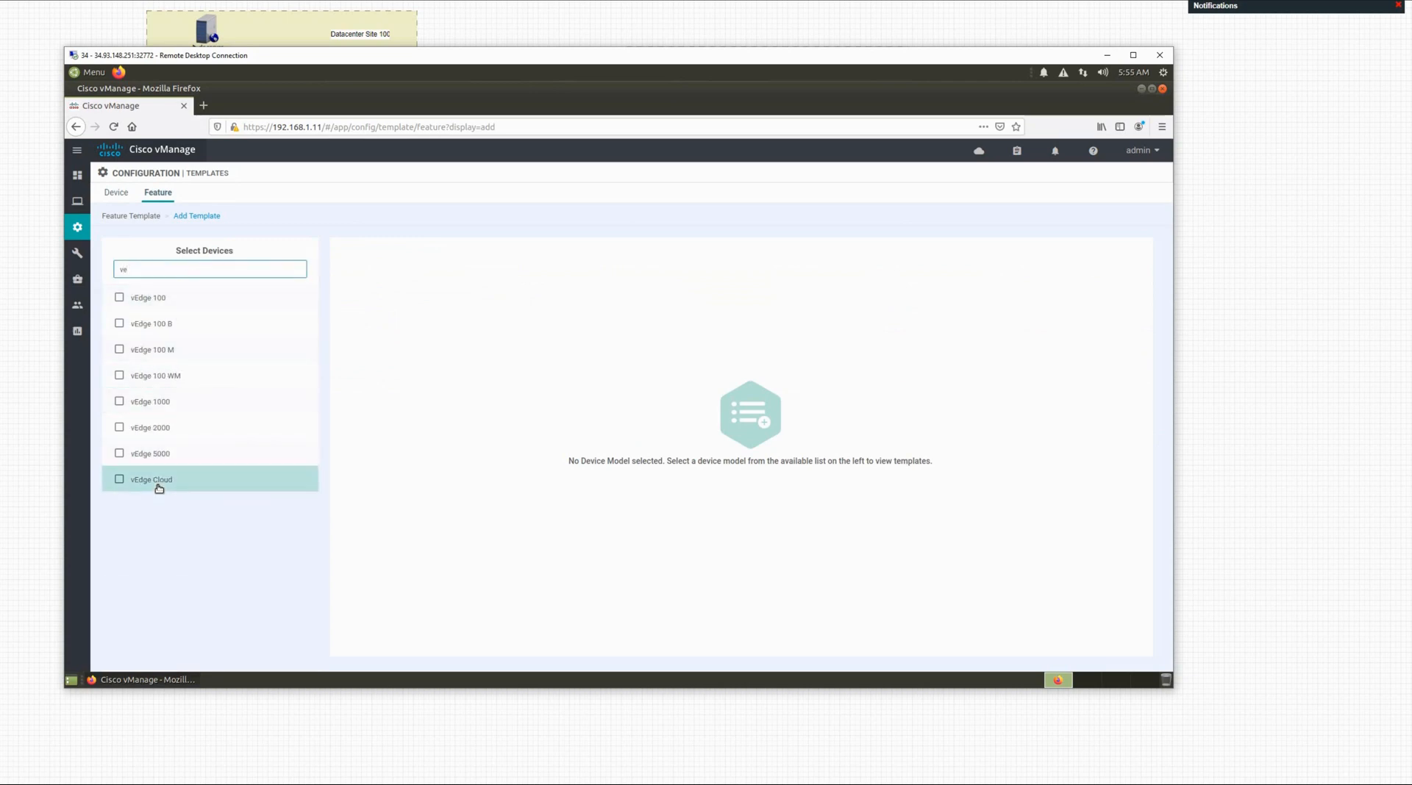
click(160, 484)
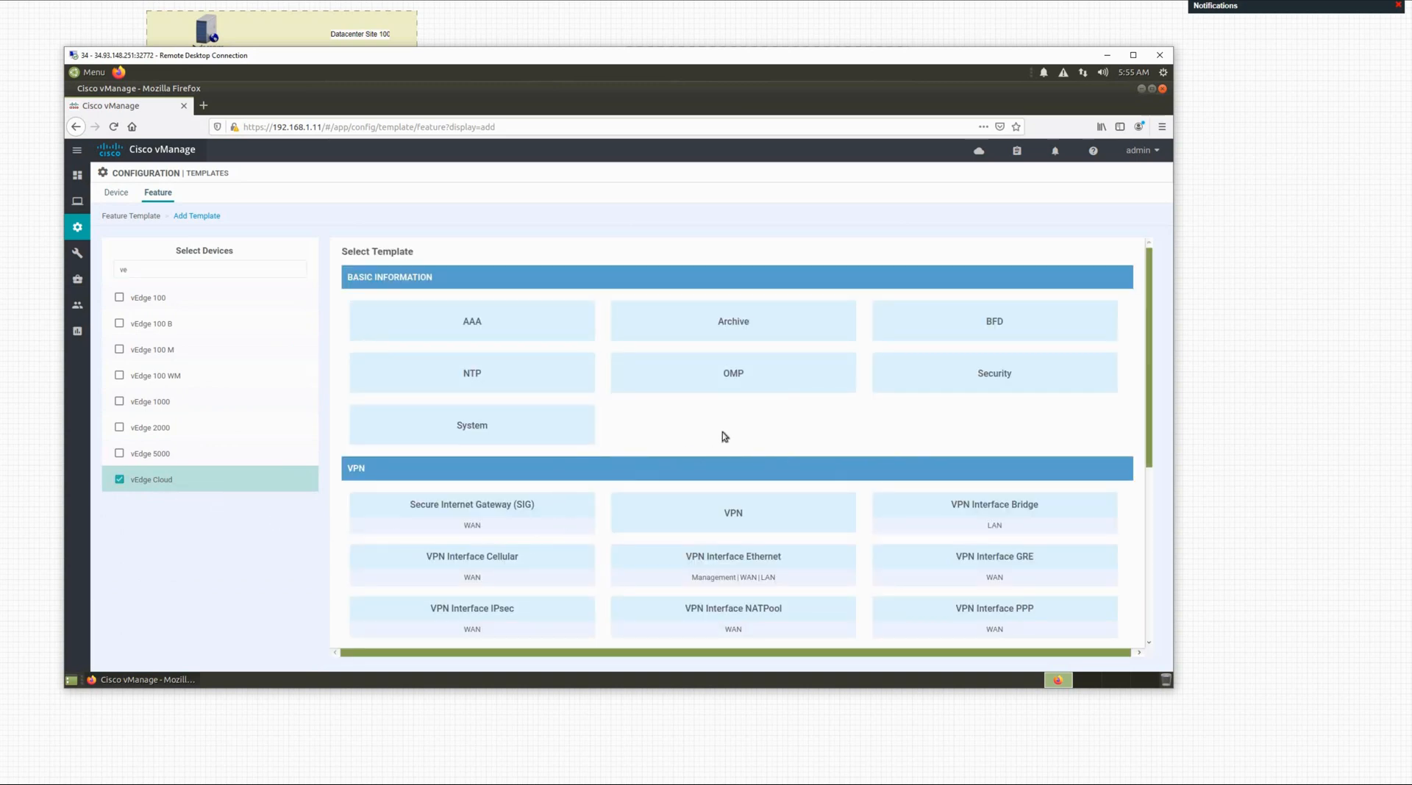
click(747, 515)
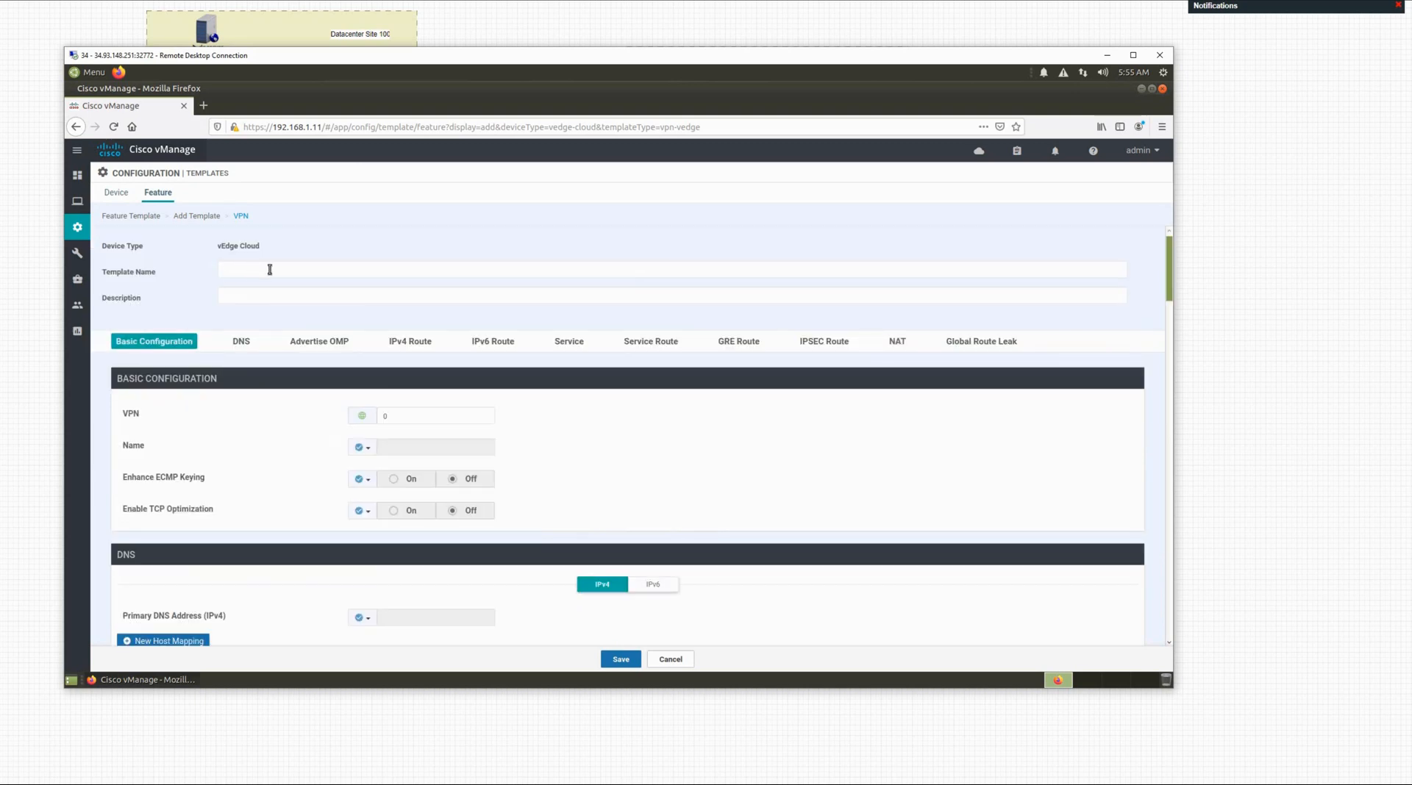
Step: Name the template vpn-10 and paste the same text as its description
click(269, 270)
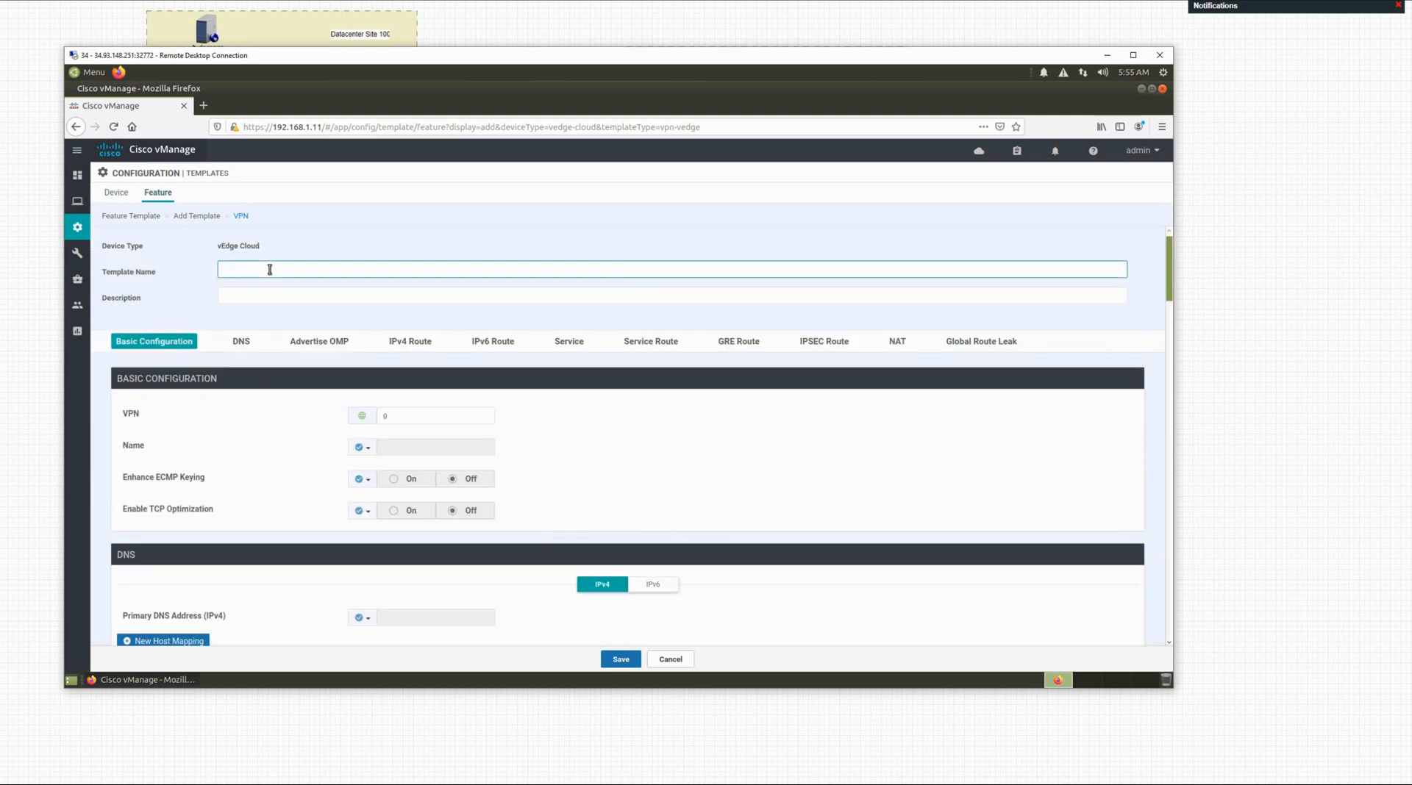
text(vpn-10)
drag(270, 269, 222, 269)
key(ctrl+c)
click(244, 294)
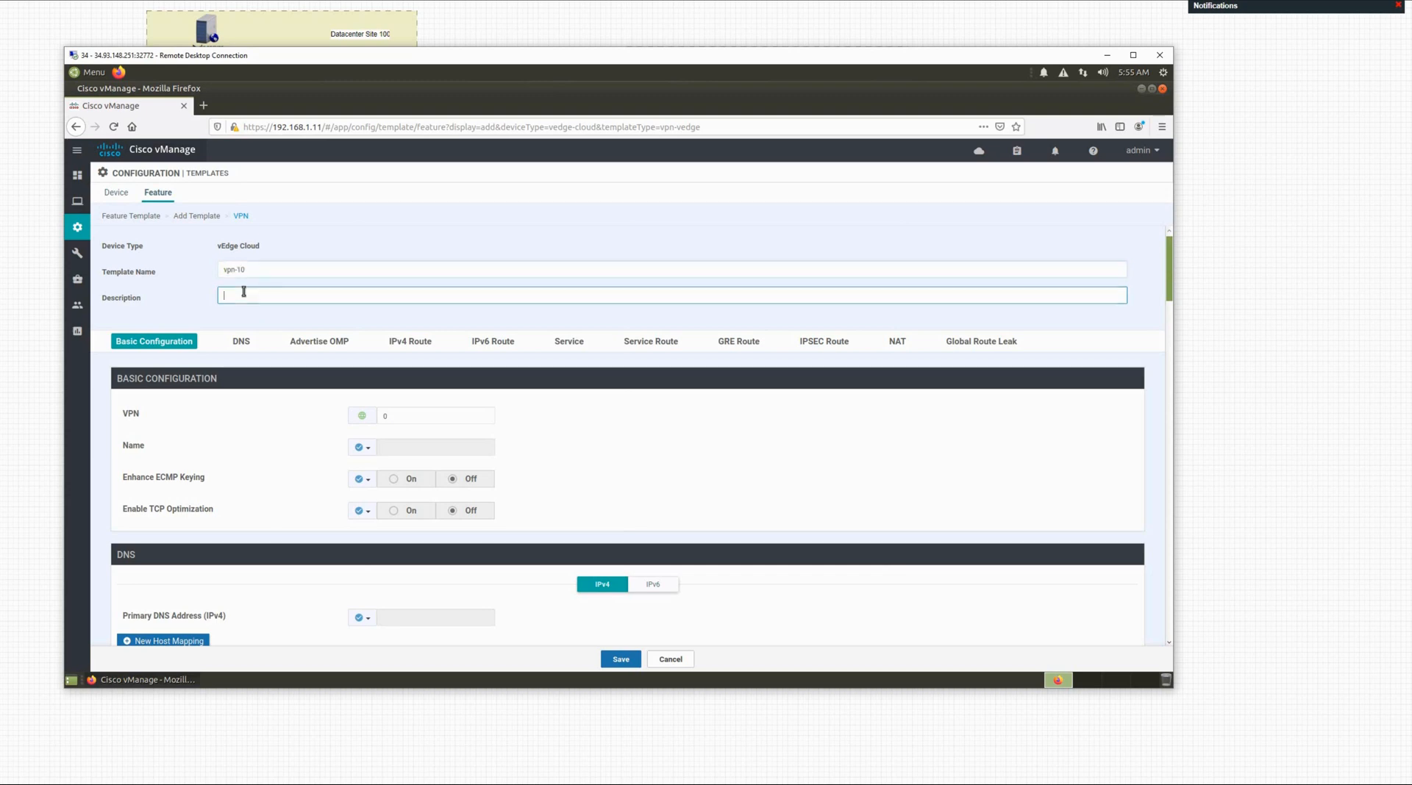
key(ctrl+v)
Step: Set VPN to 10 with the global VPN name service-side-vpn
click(402, 417)
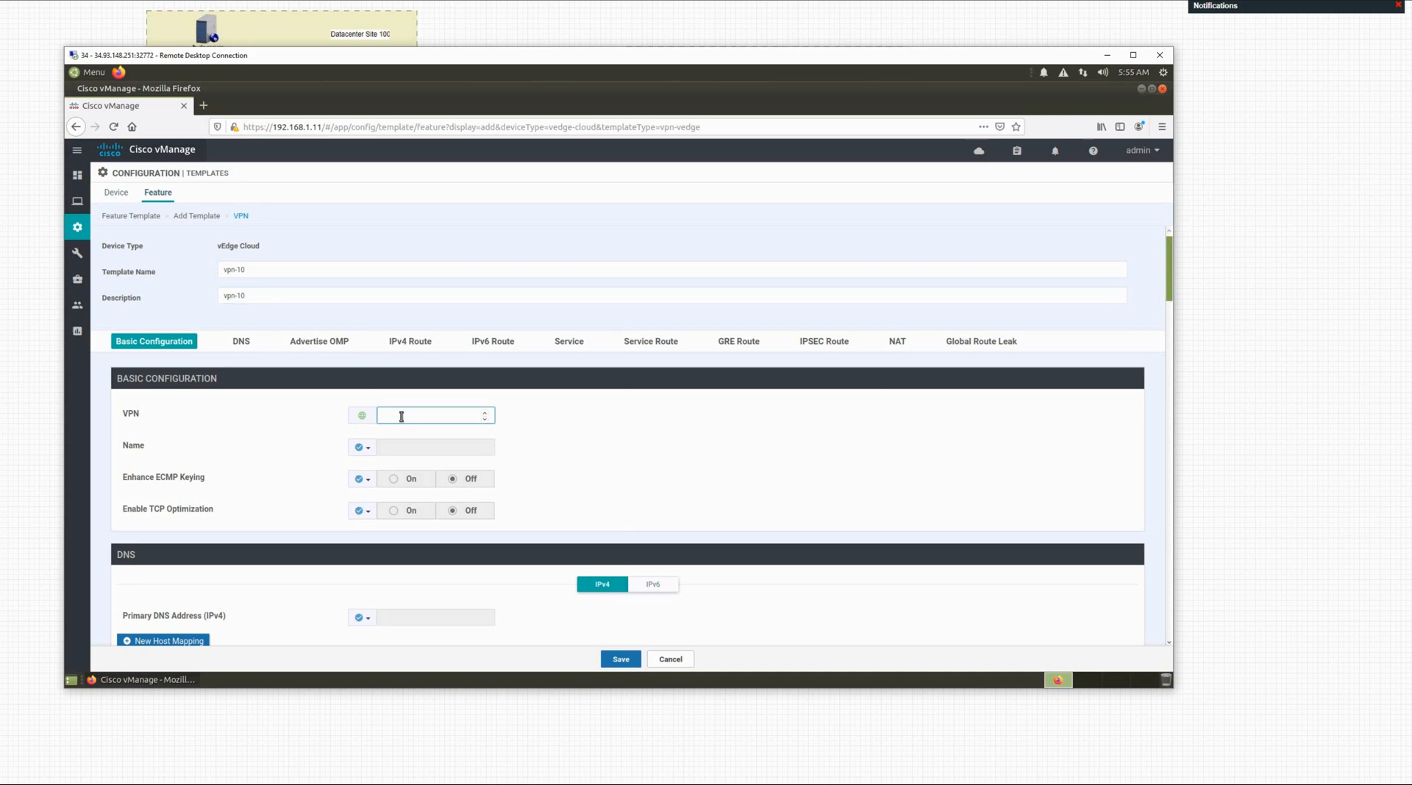
click(370, 450)
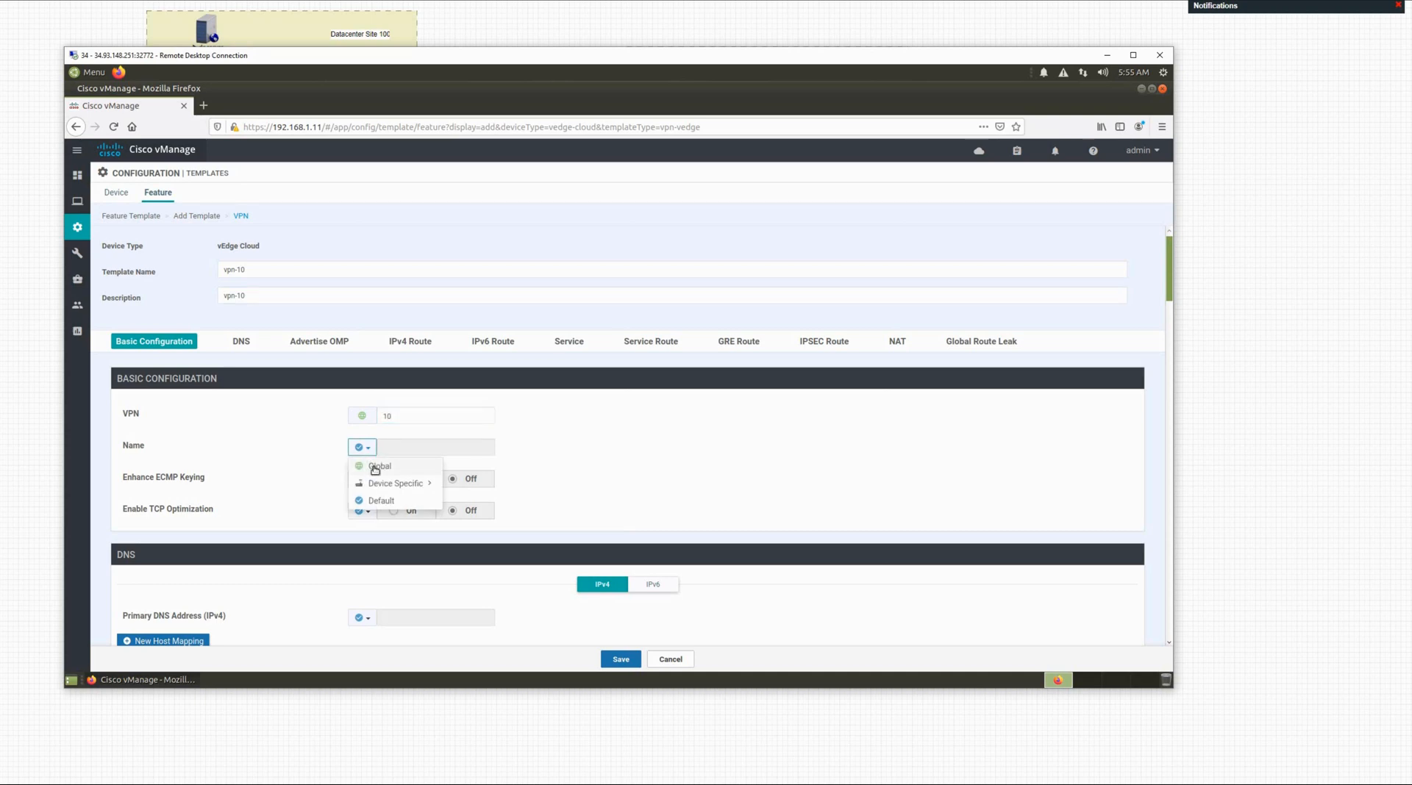
click(394, 457)
click(396, 446)
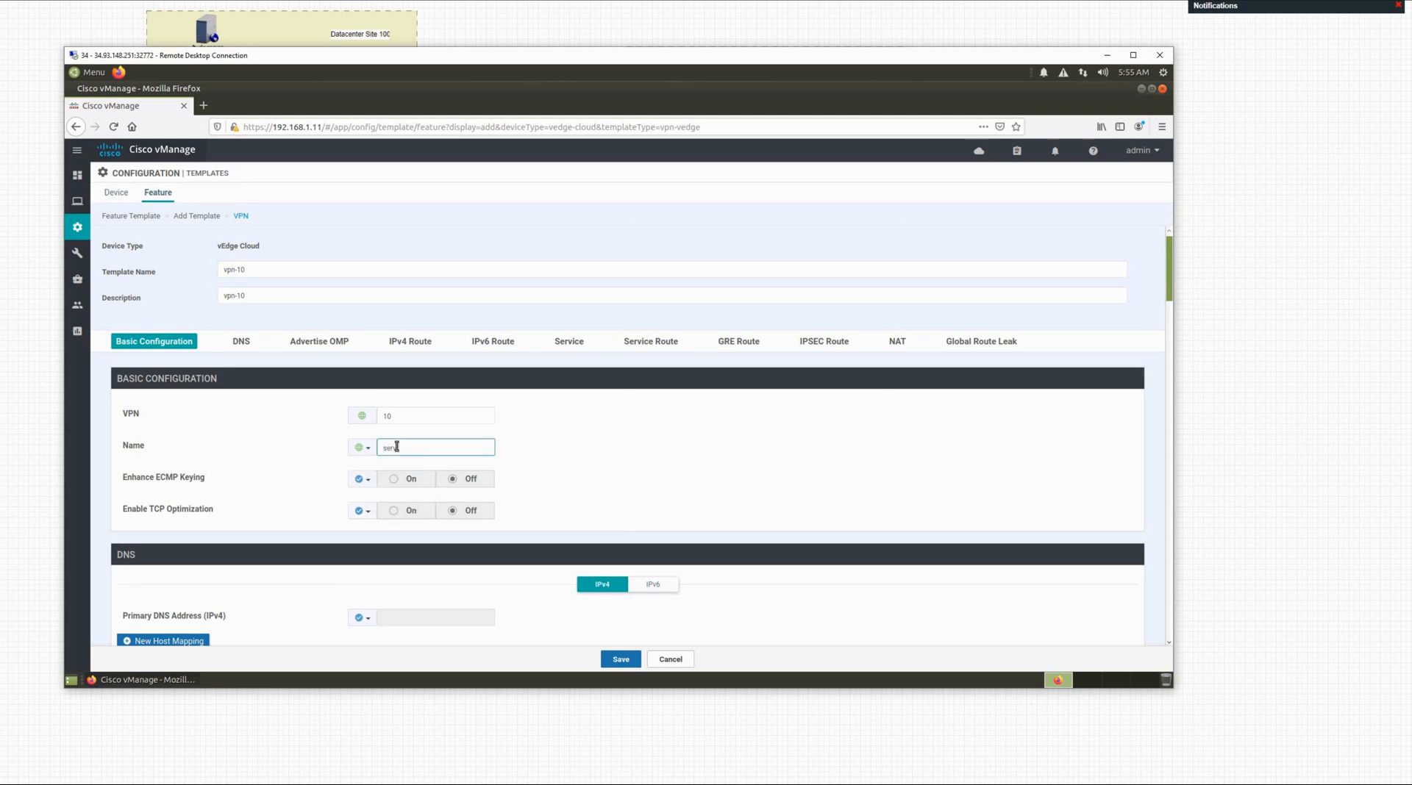
text(service-side-vpn)
scroll(474, 484, down, 2)
Step: Turn Advertise OMP on for Connected (IPv4) routes and review the route sections
scroll(464, 486, down, 1)
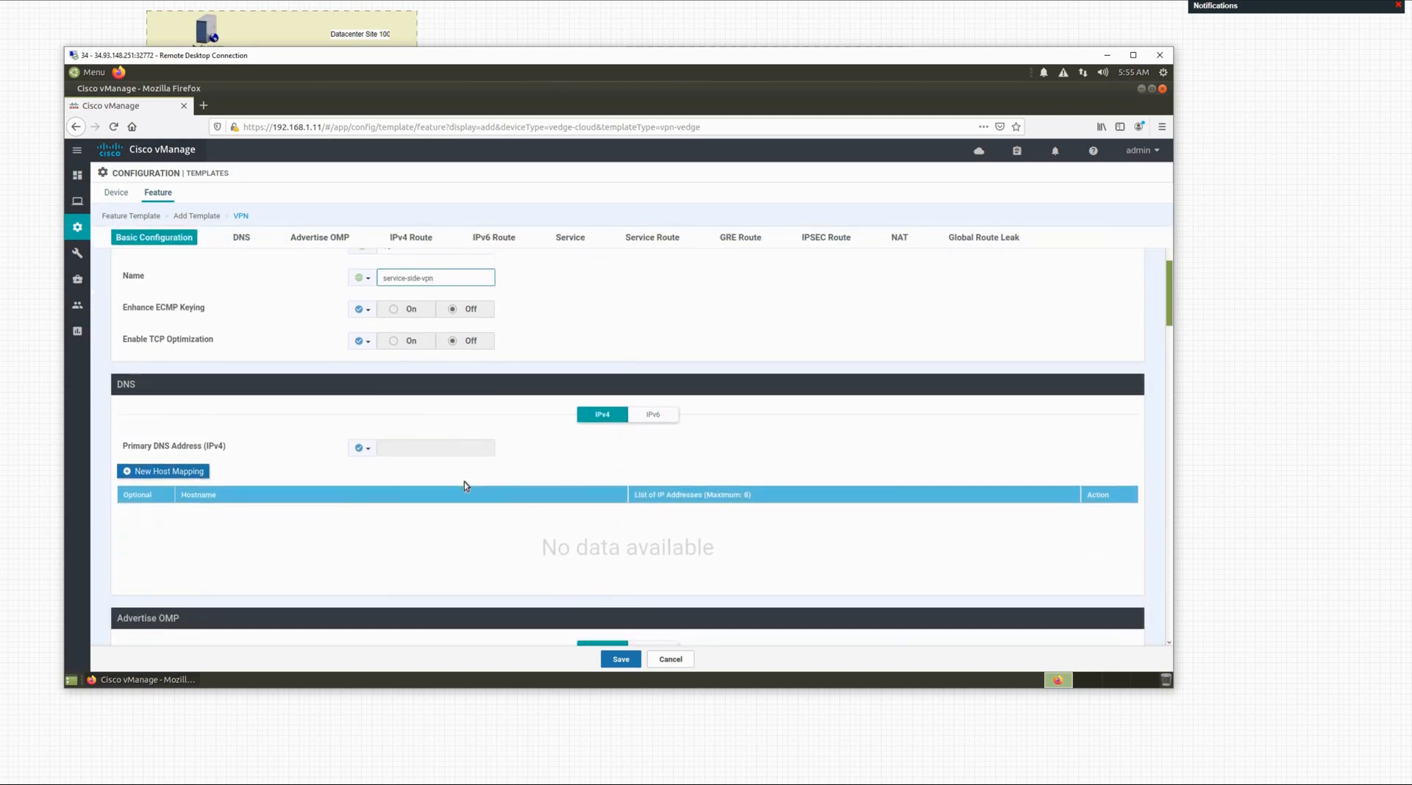
scroll(465, 484, down, 3)
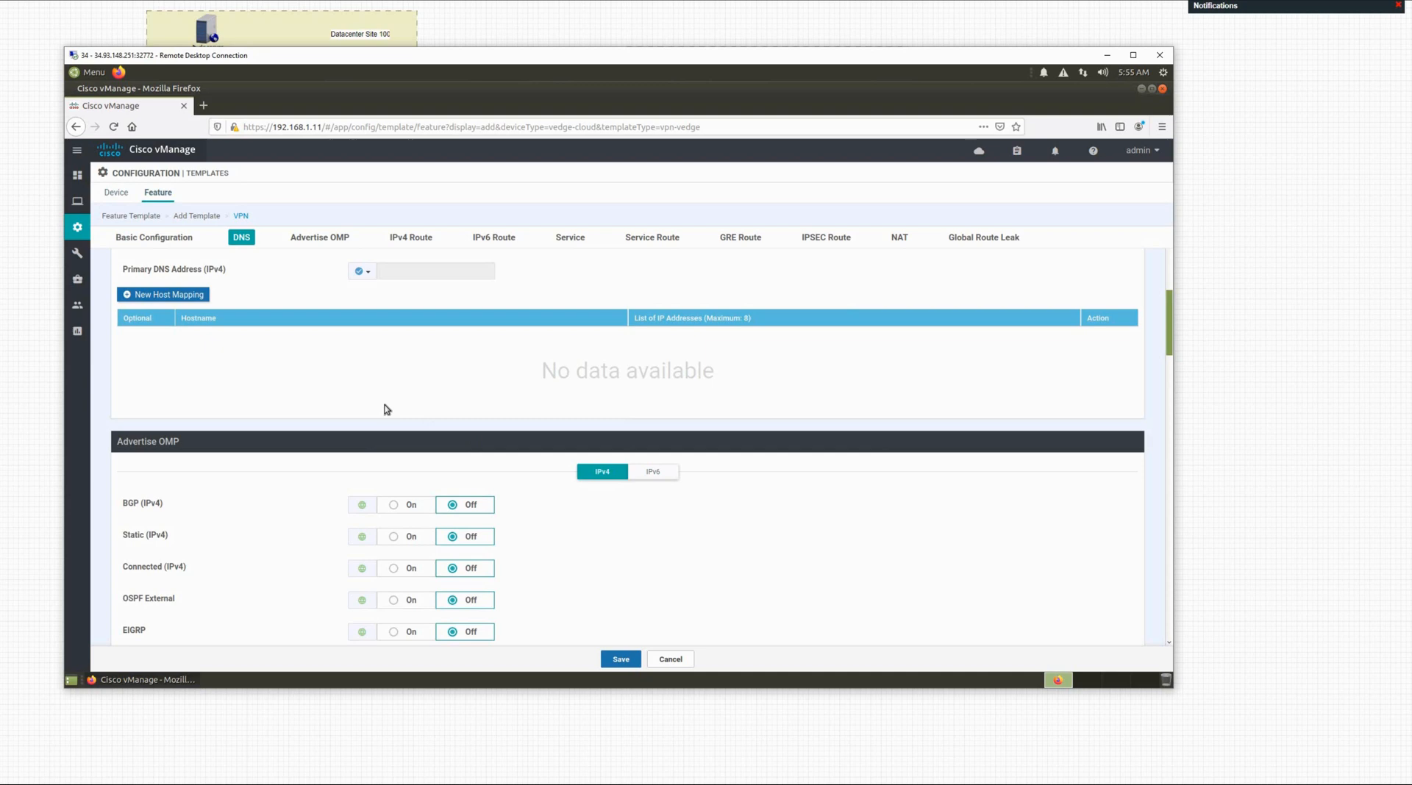
scroll(387, 410, down, 1)
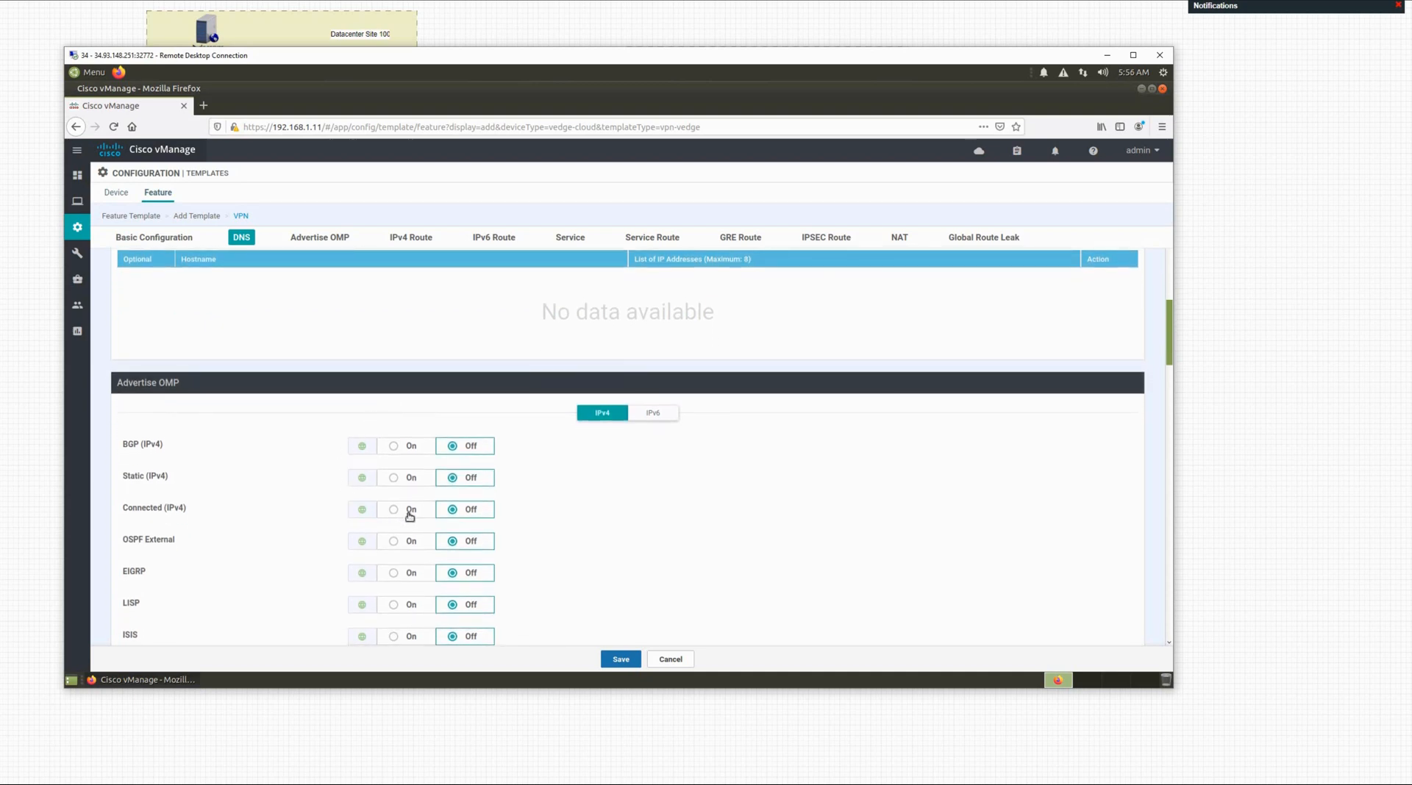
scroll(471, 515, down, 1)
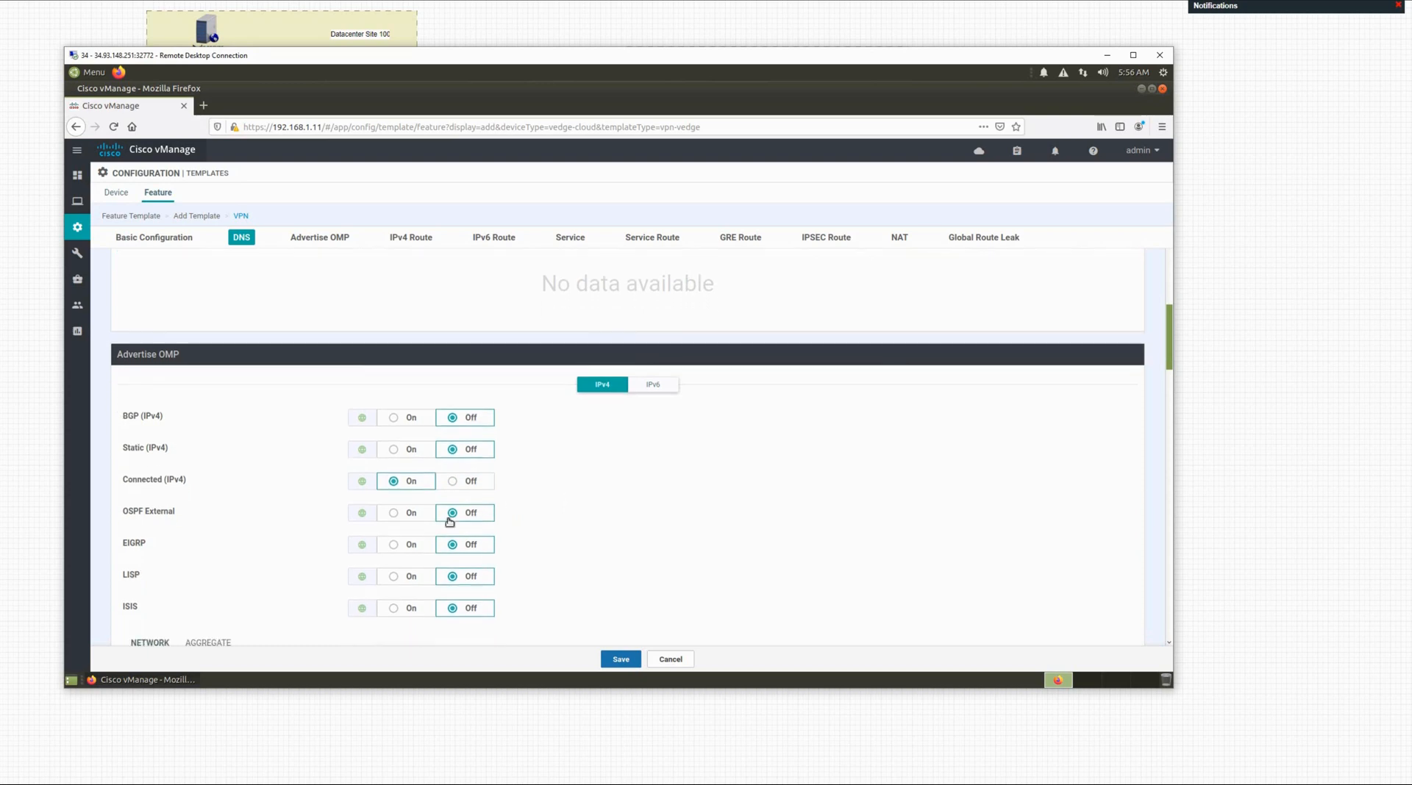
scroll(523, 526, down, 2)
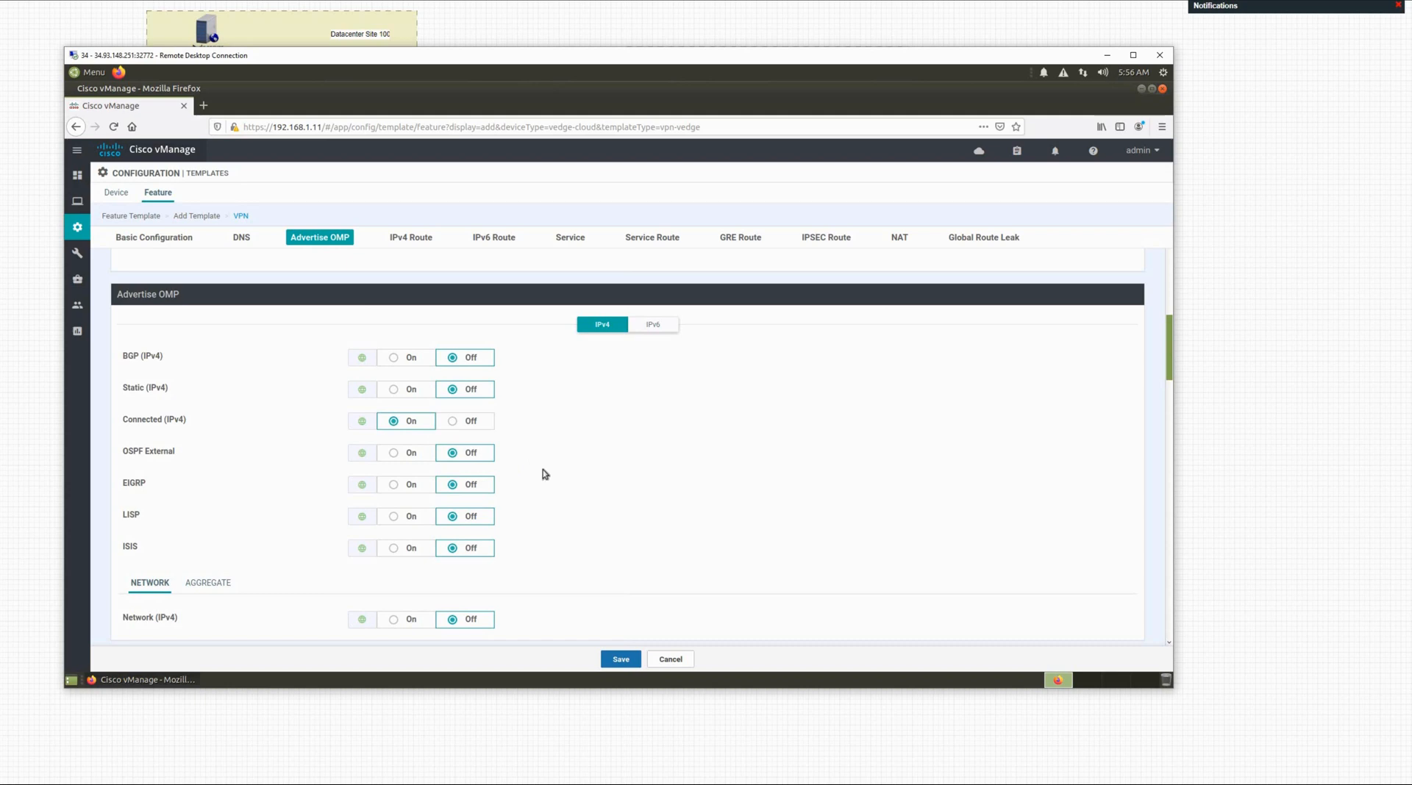
scroll(545, 474, down, 3)
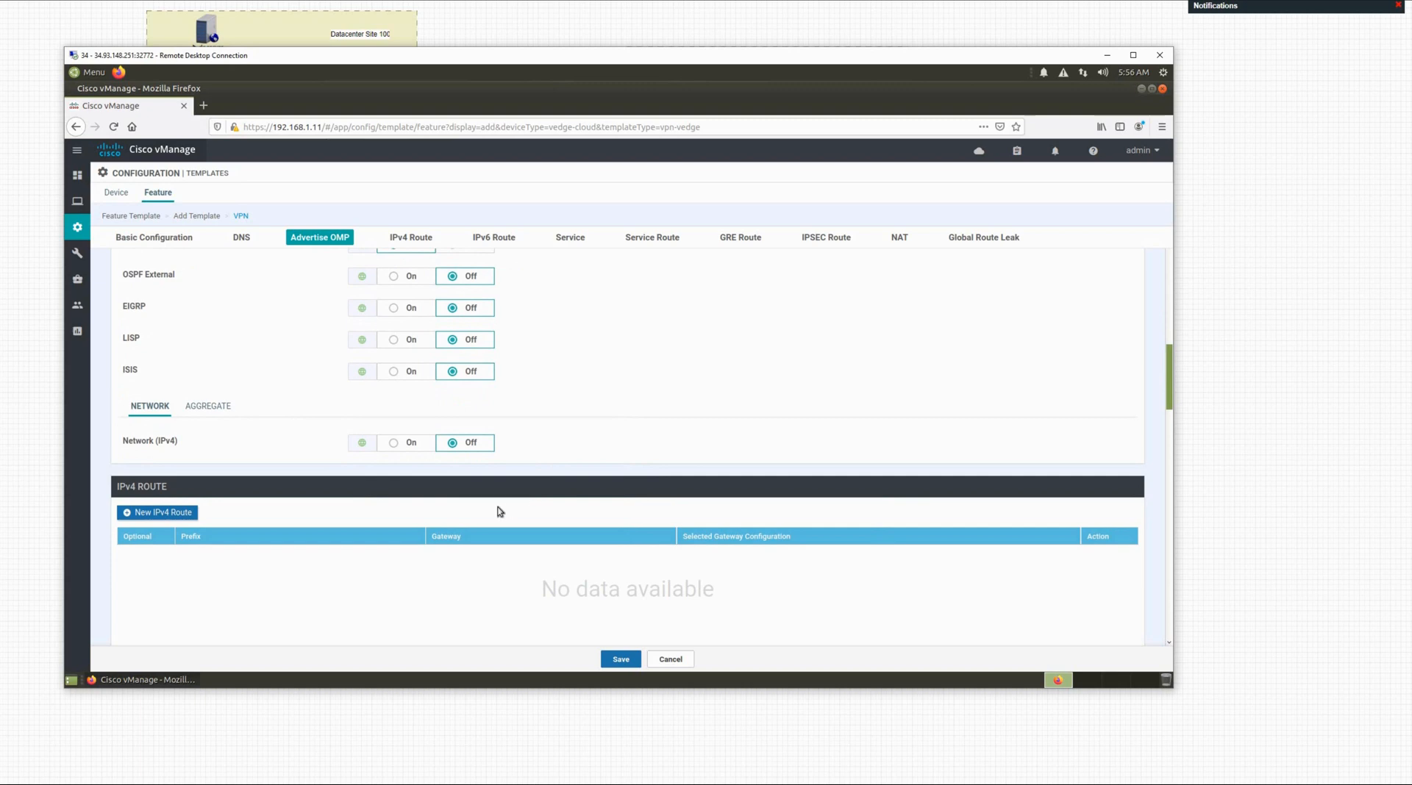
scroll(498, 512, down, 5)
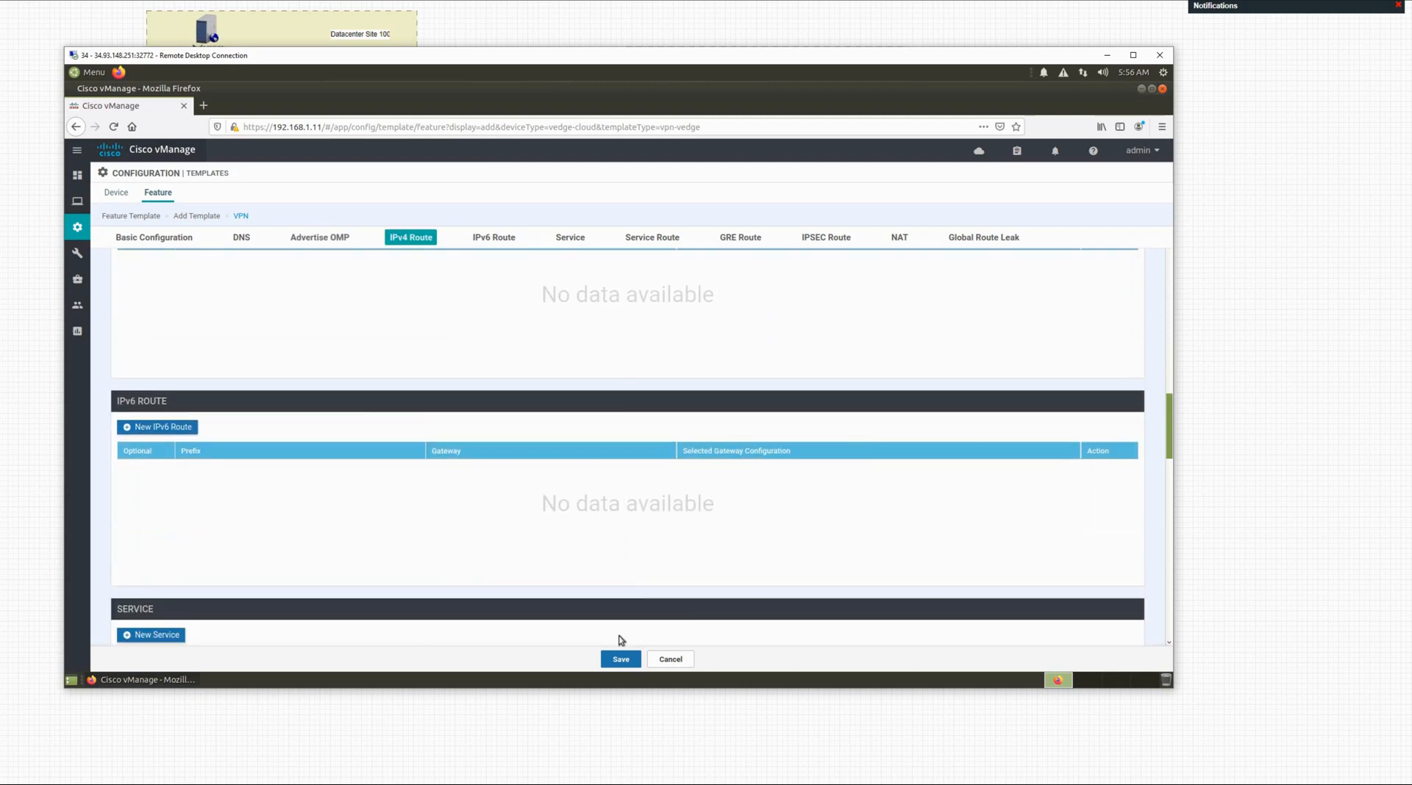
scroll(620, 641, down, 3)
Step: Save vpn-10, then edit the BR-2-Edge template from the Device templates list
click(620, 659)
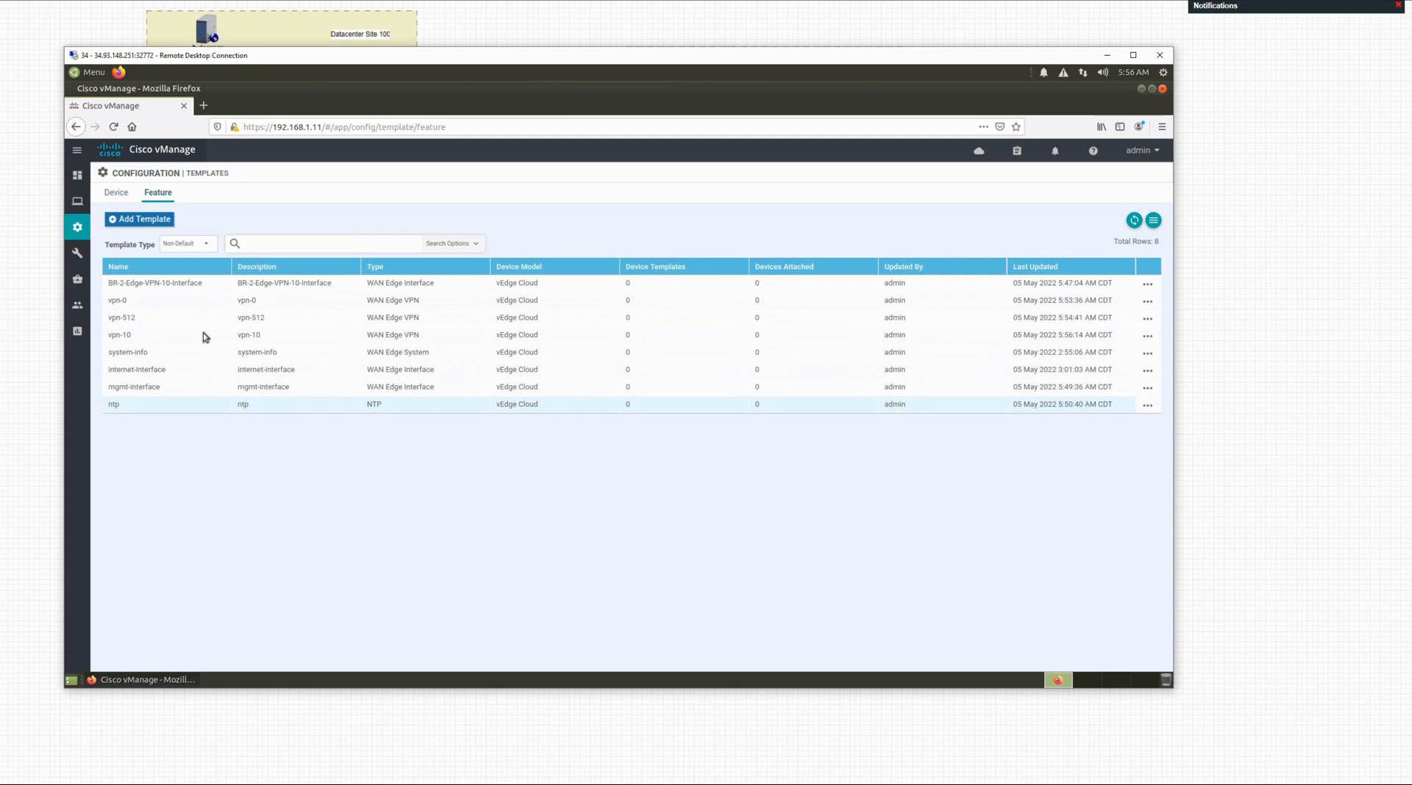
click(124, 192)
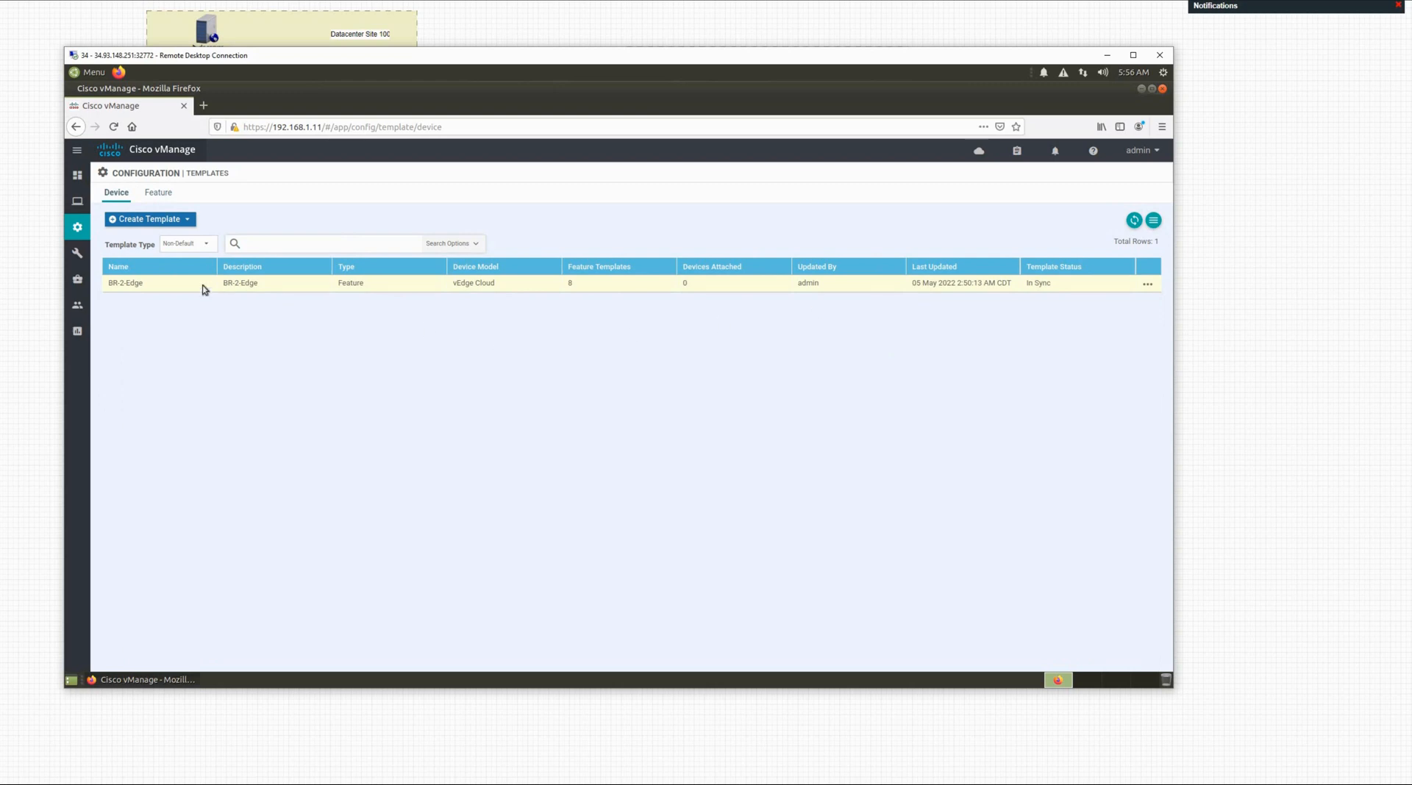
click(1148, 284)
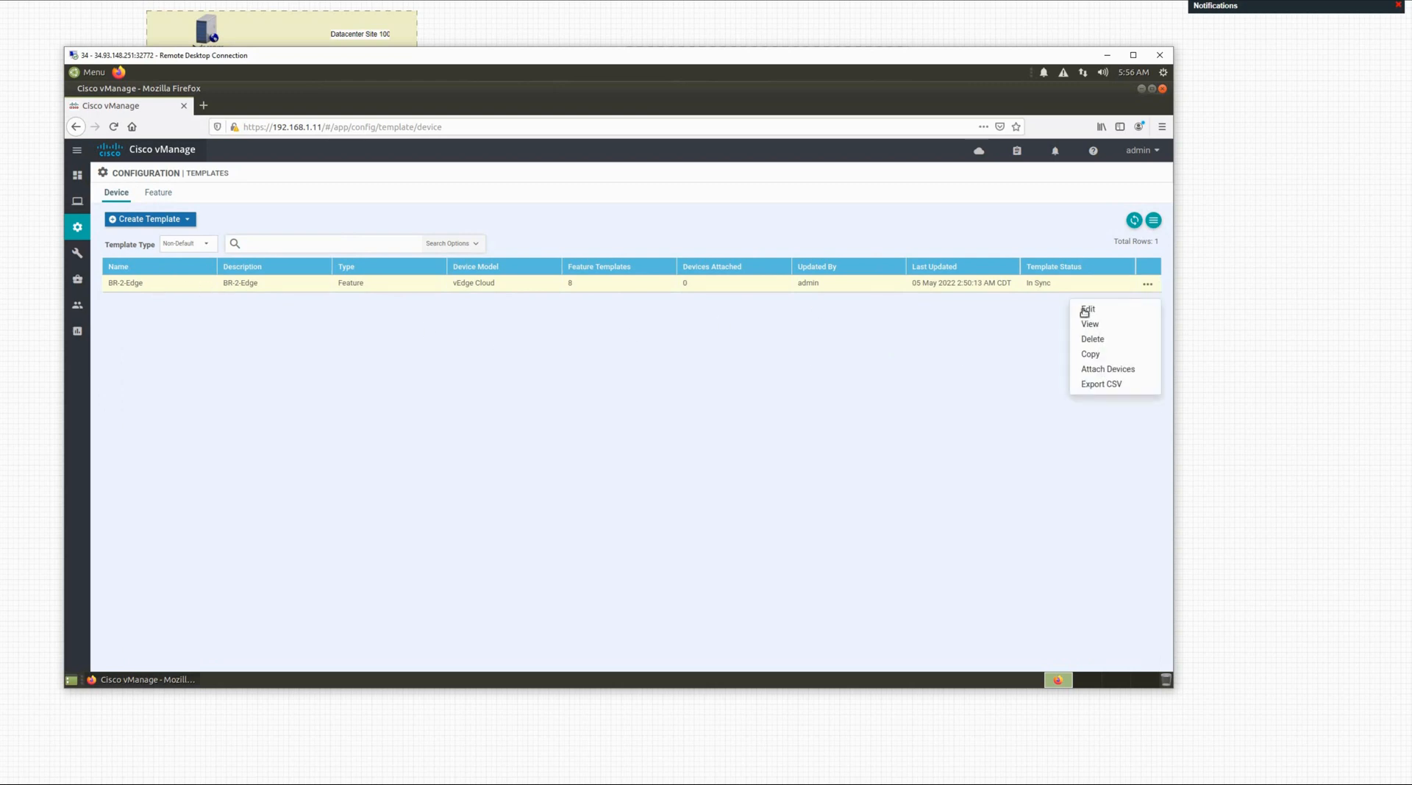
click(1086, 309)
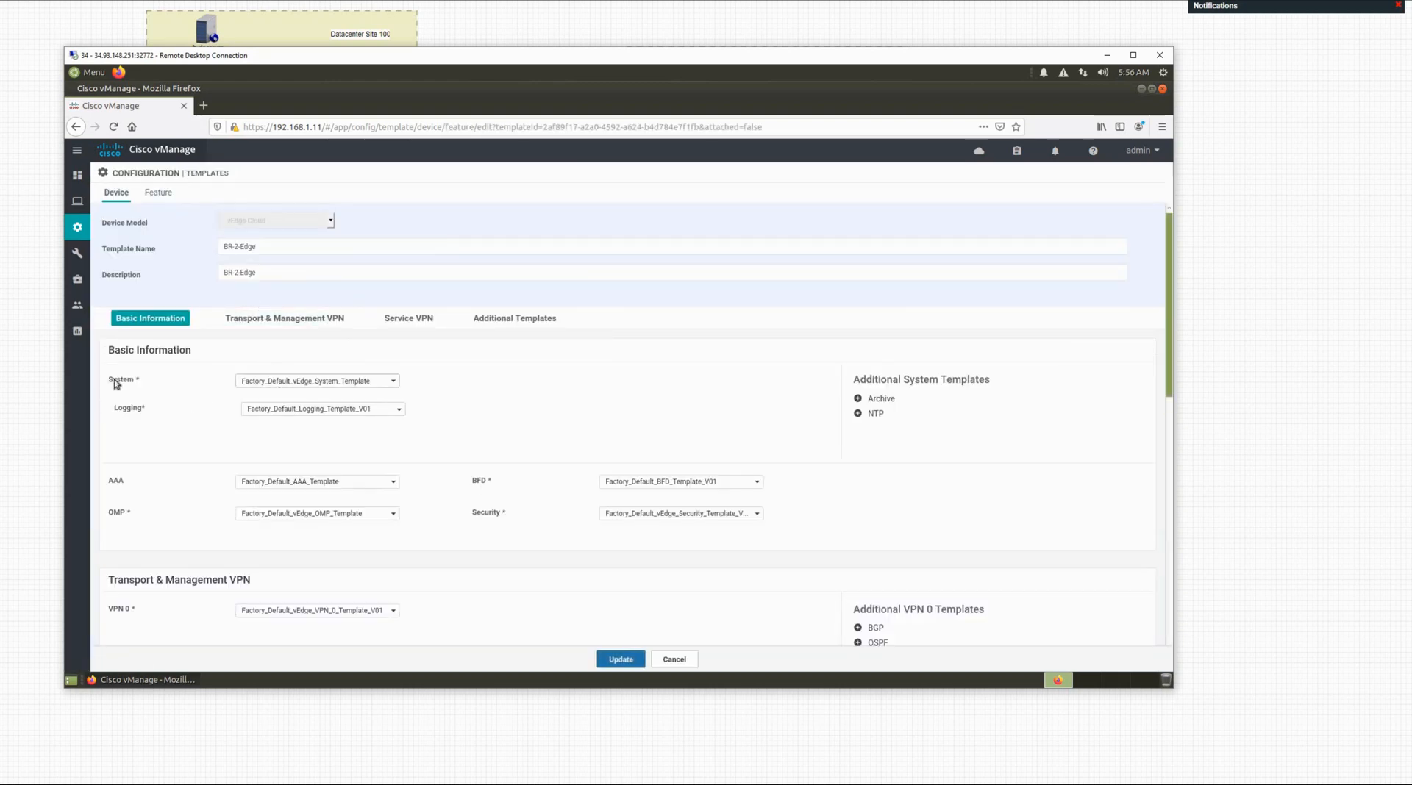
Step: Set the BR-2-Edge template's System feature template to system-info
click(303, 383)
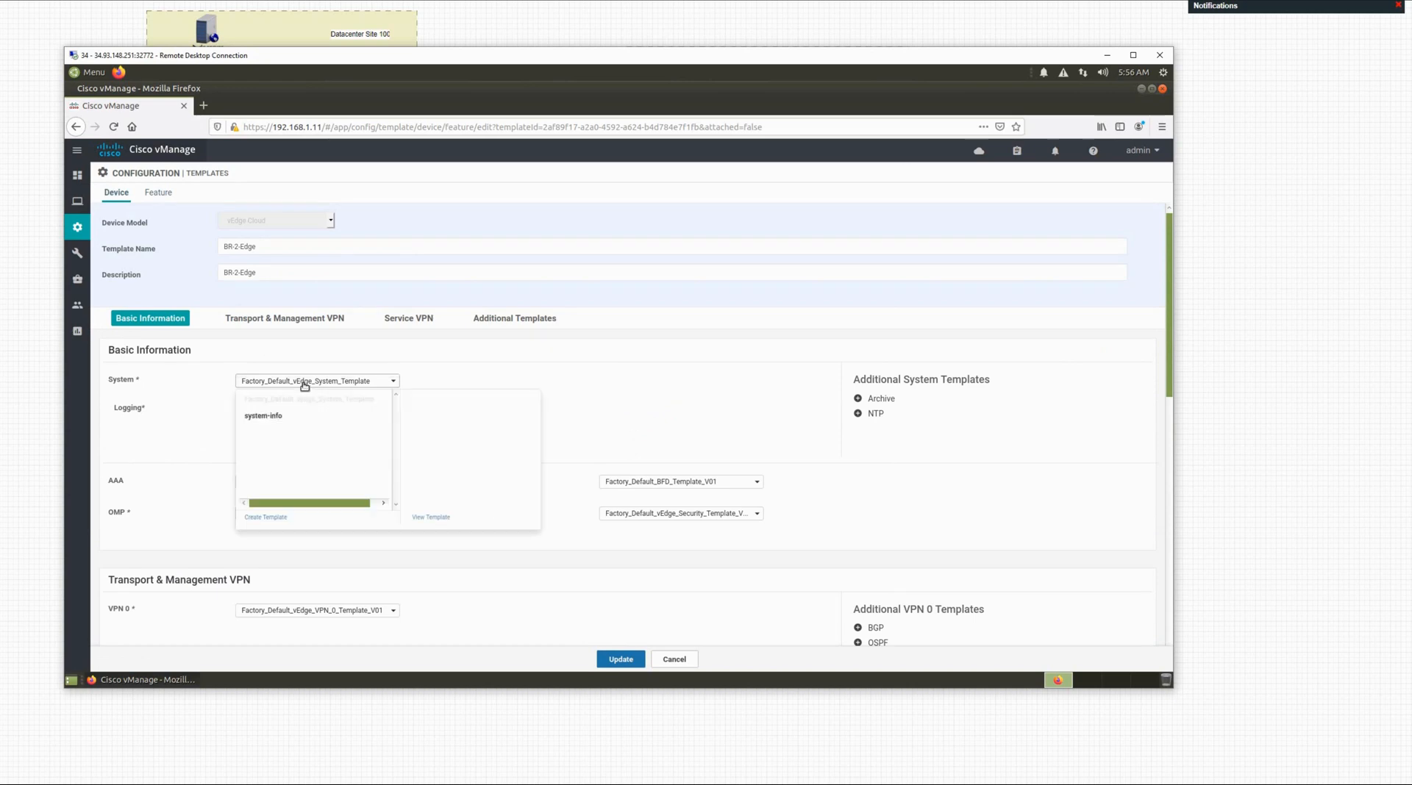
click(276, 424)
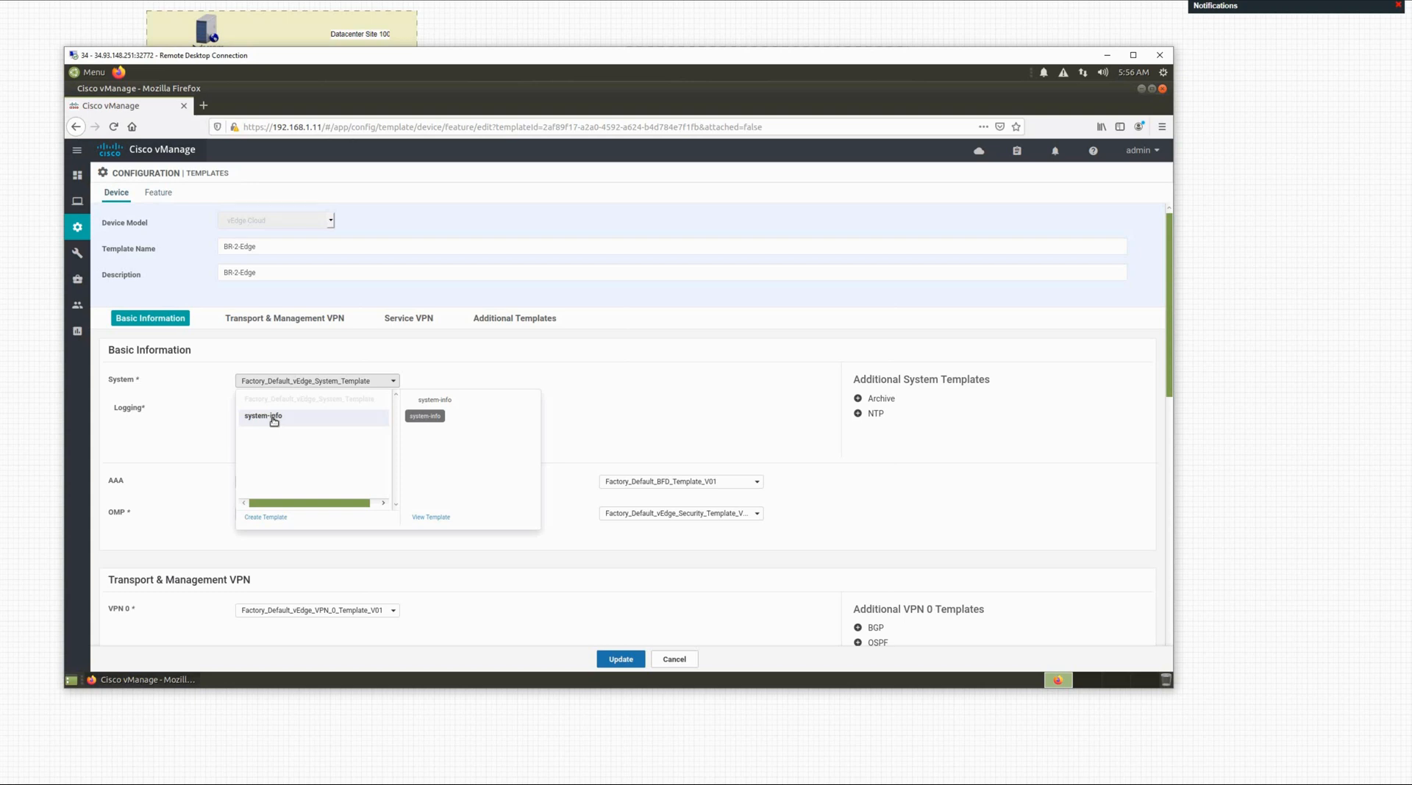
click(273, 420)
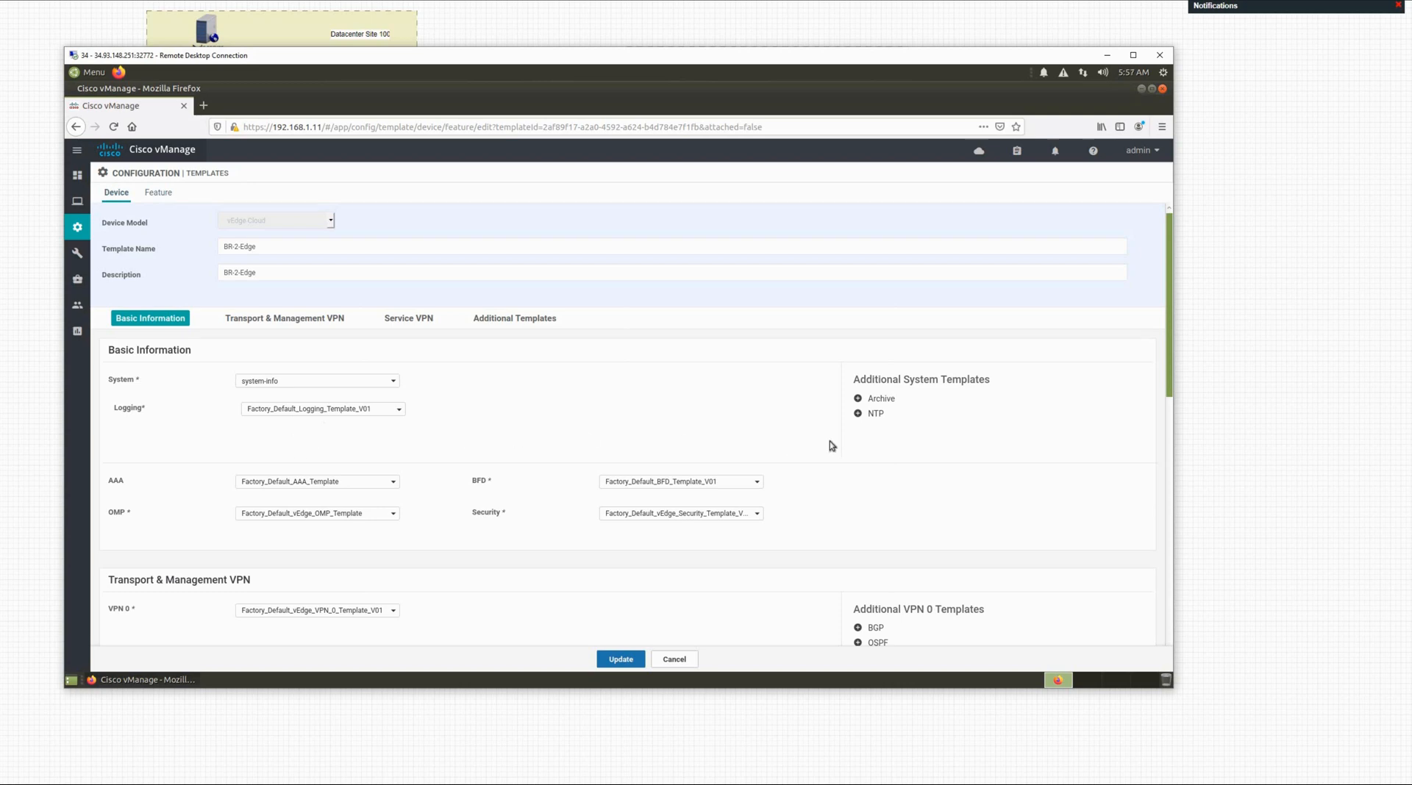
Step: Add an NTP feature slot and choose the ntp template for it
click(871, 417)
click(343, 446)
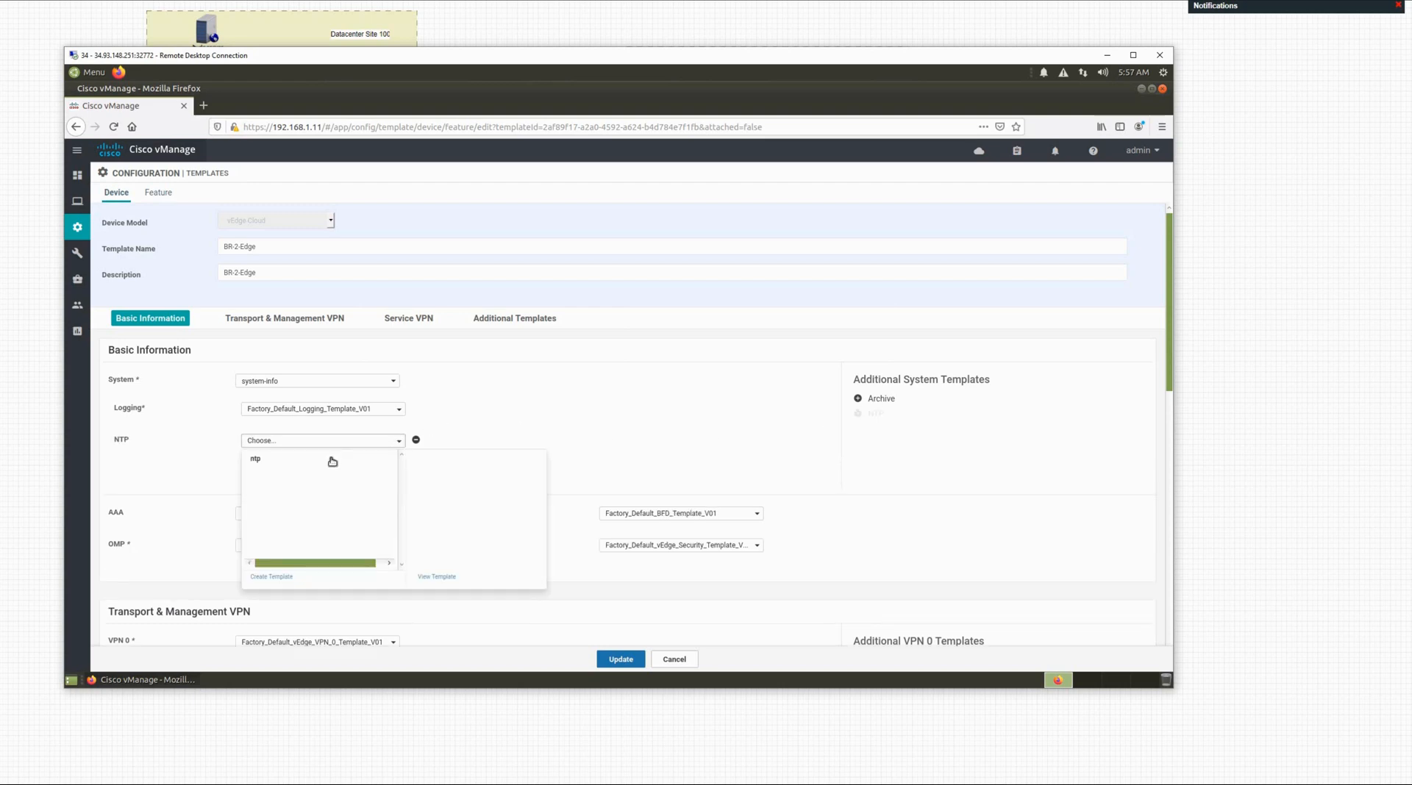
click(268, 463)
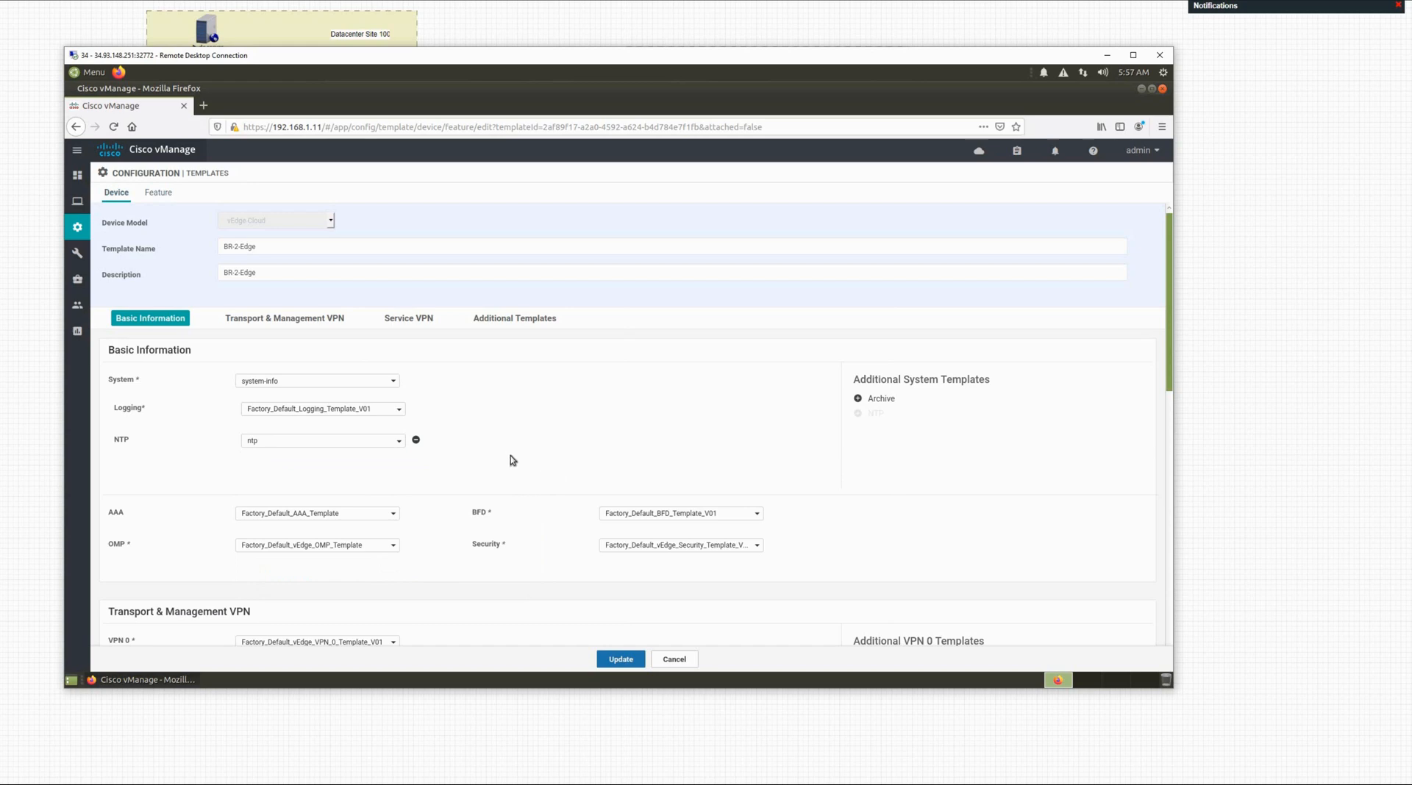
scroll(512, 460, down, 2)
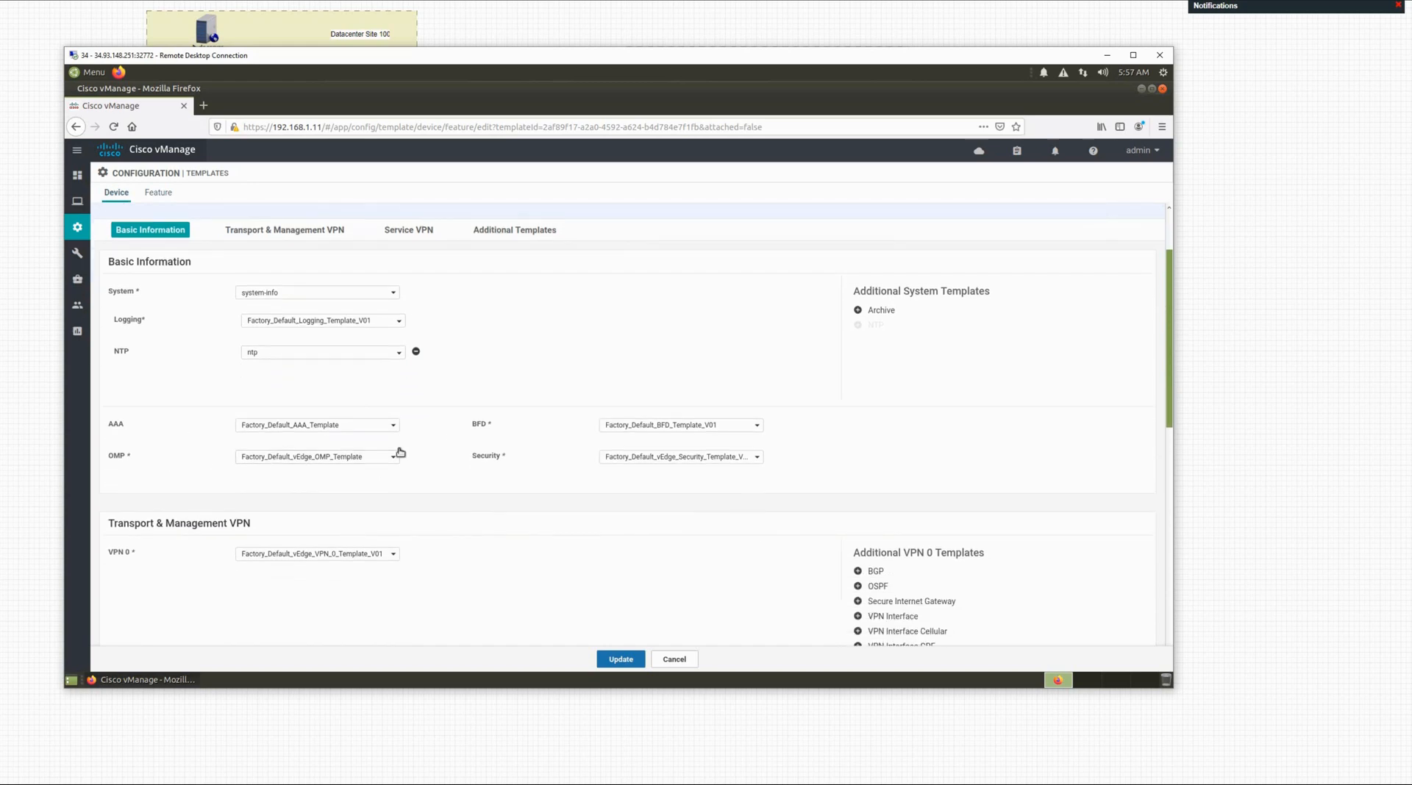
Step: Use vpn-0 for VPN 0 with internet-interface as its VPN interface
scroll(160, 439, down, 3)
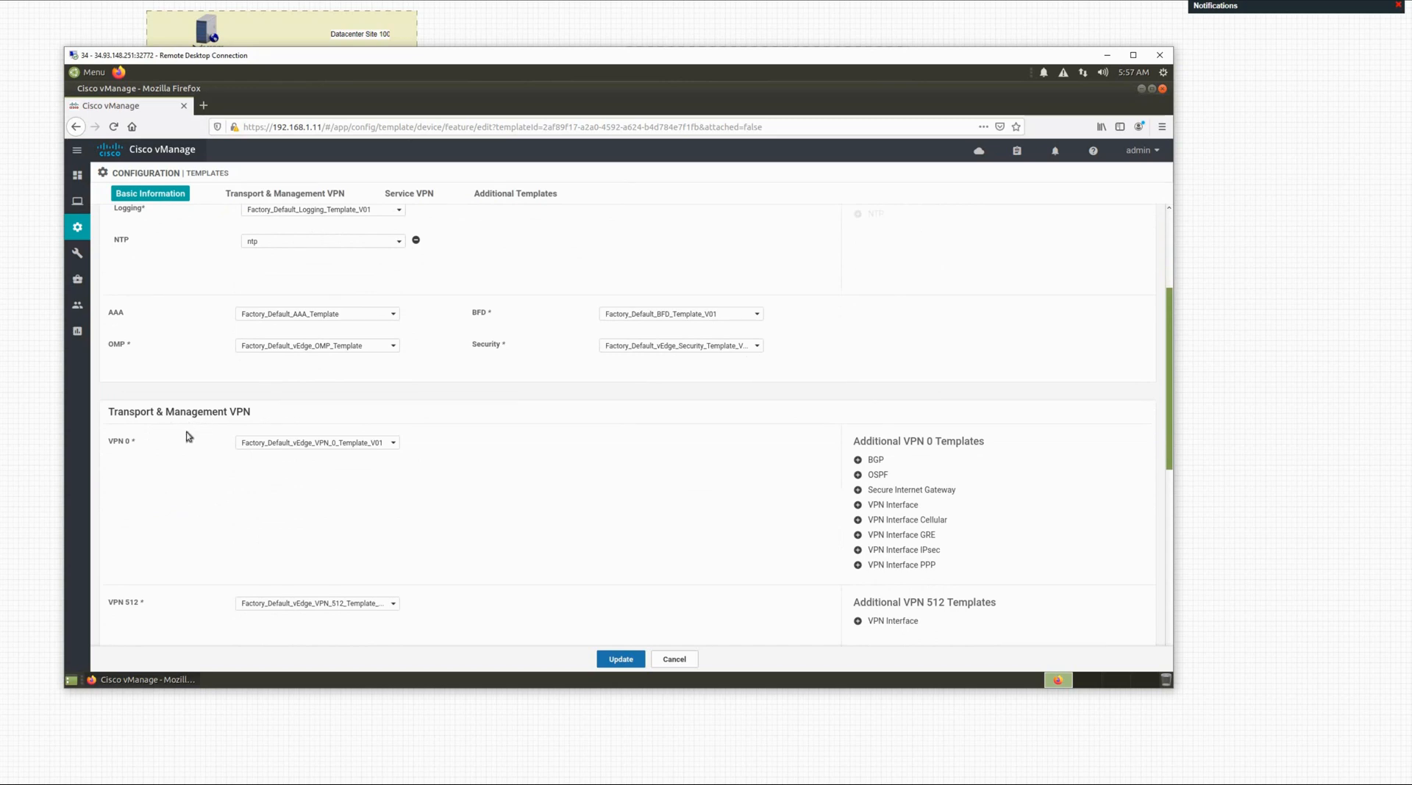
click(284, 447)
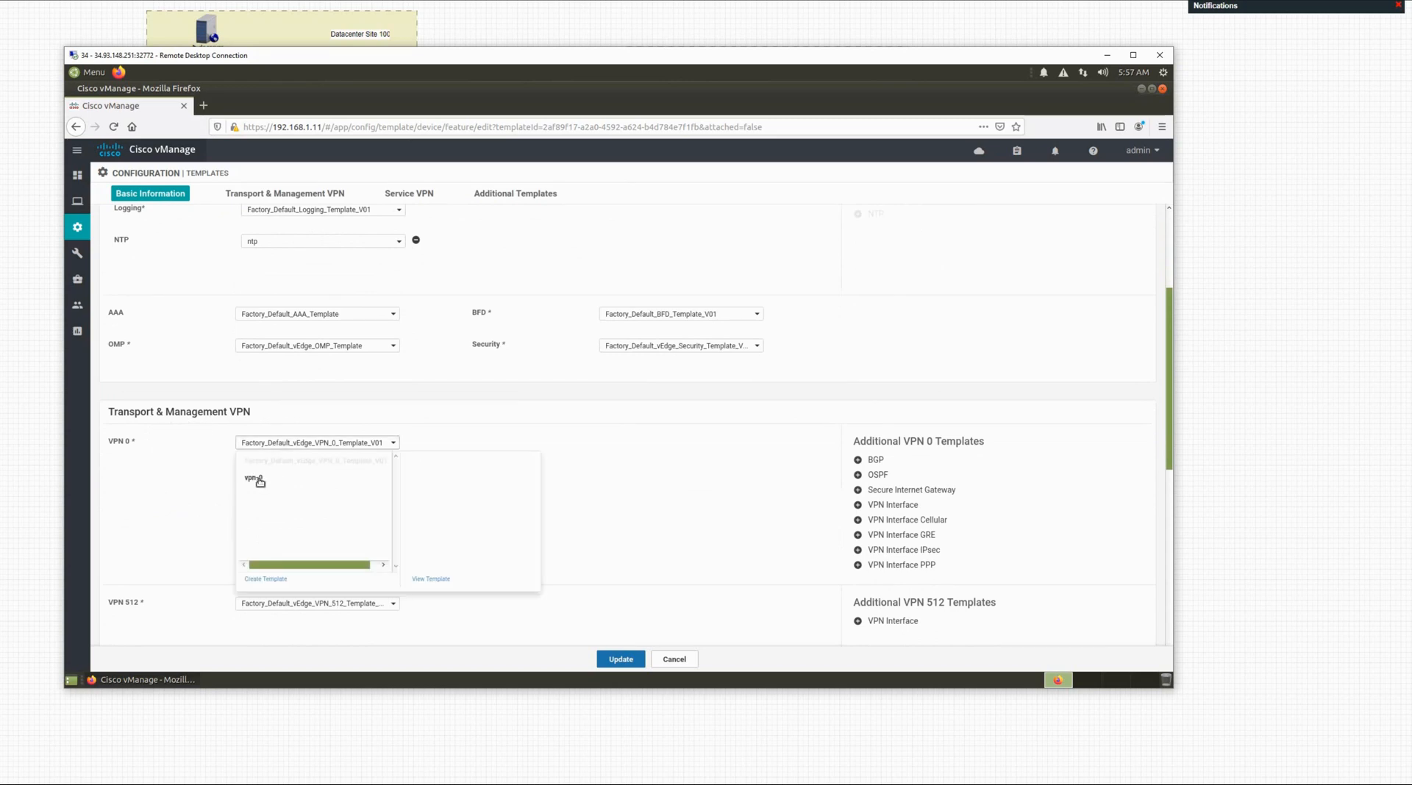
click(276, 481)
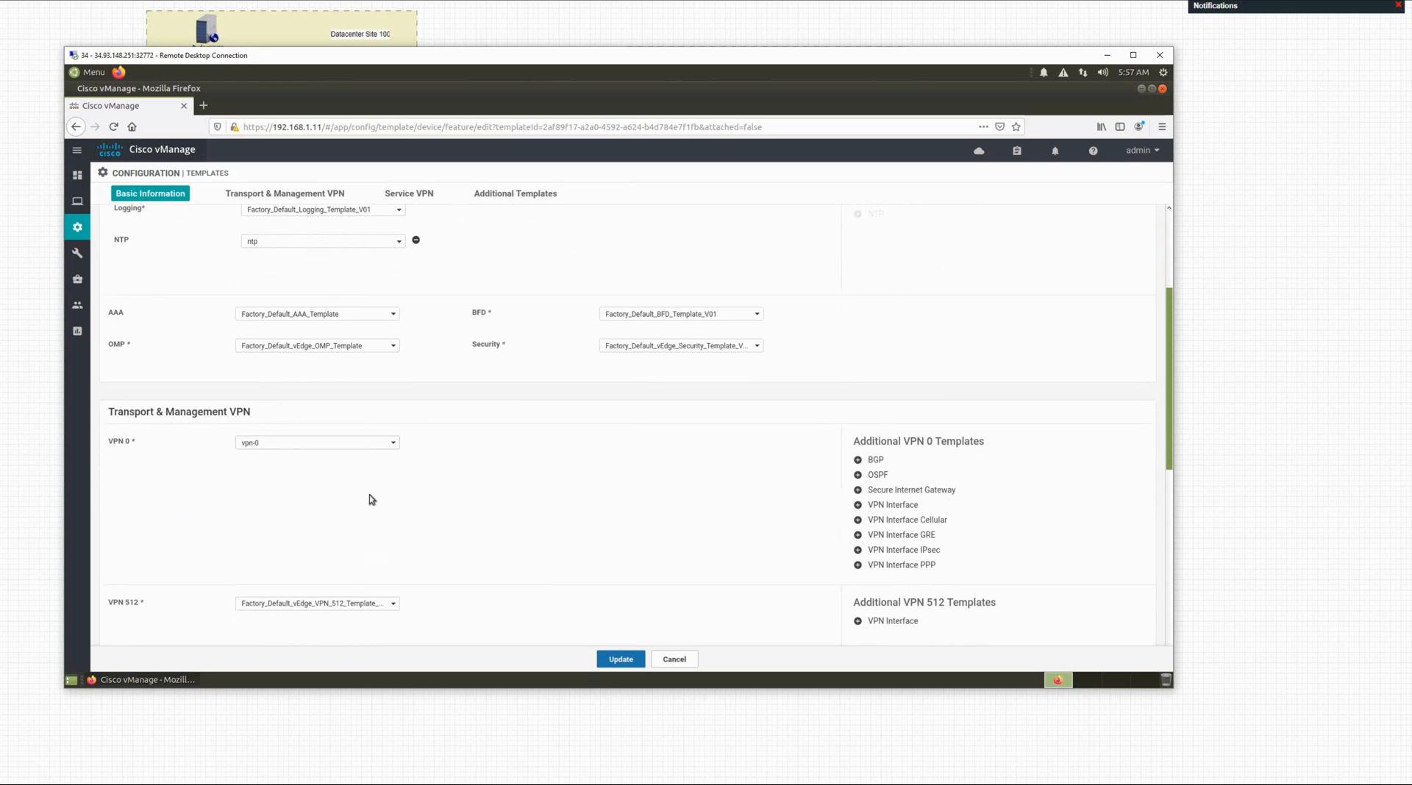
click(857, 505)
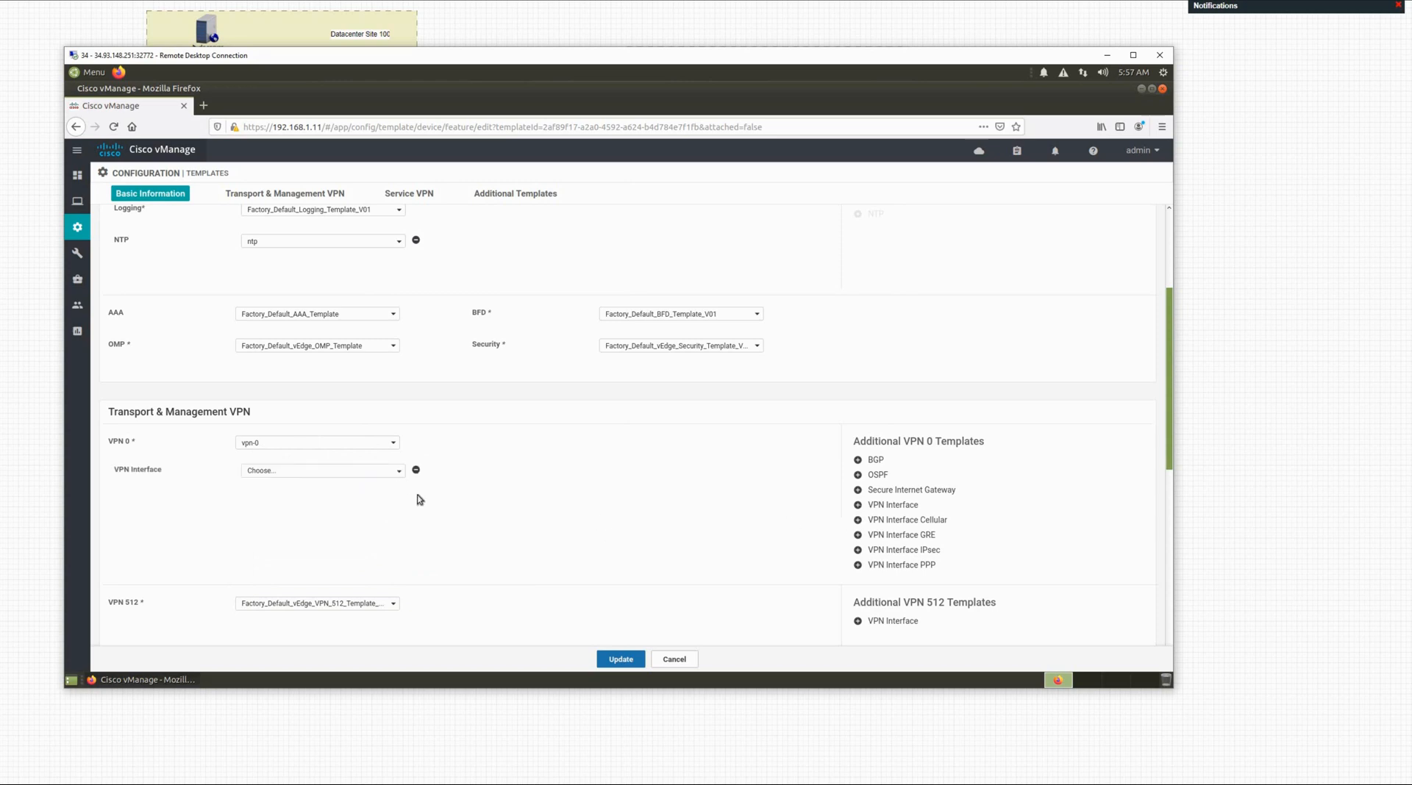
click(343, 473)
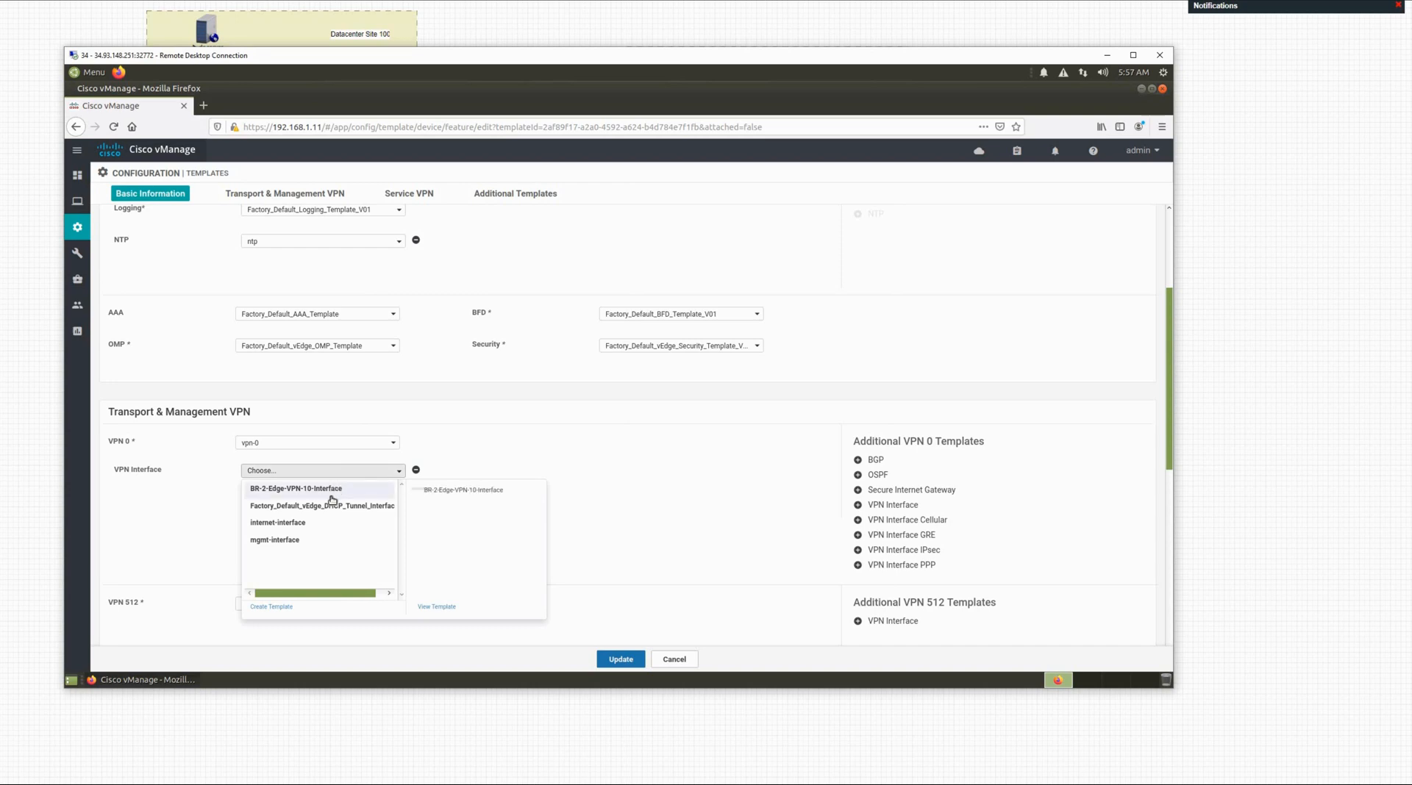
click(296, 525)
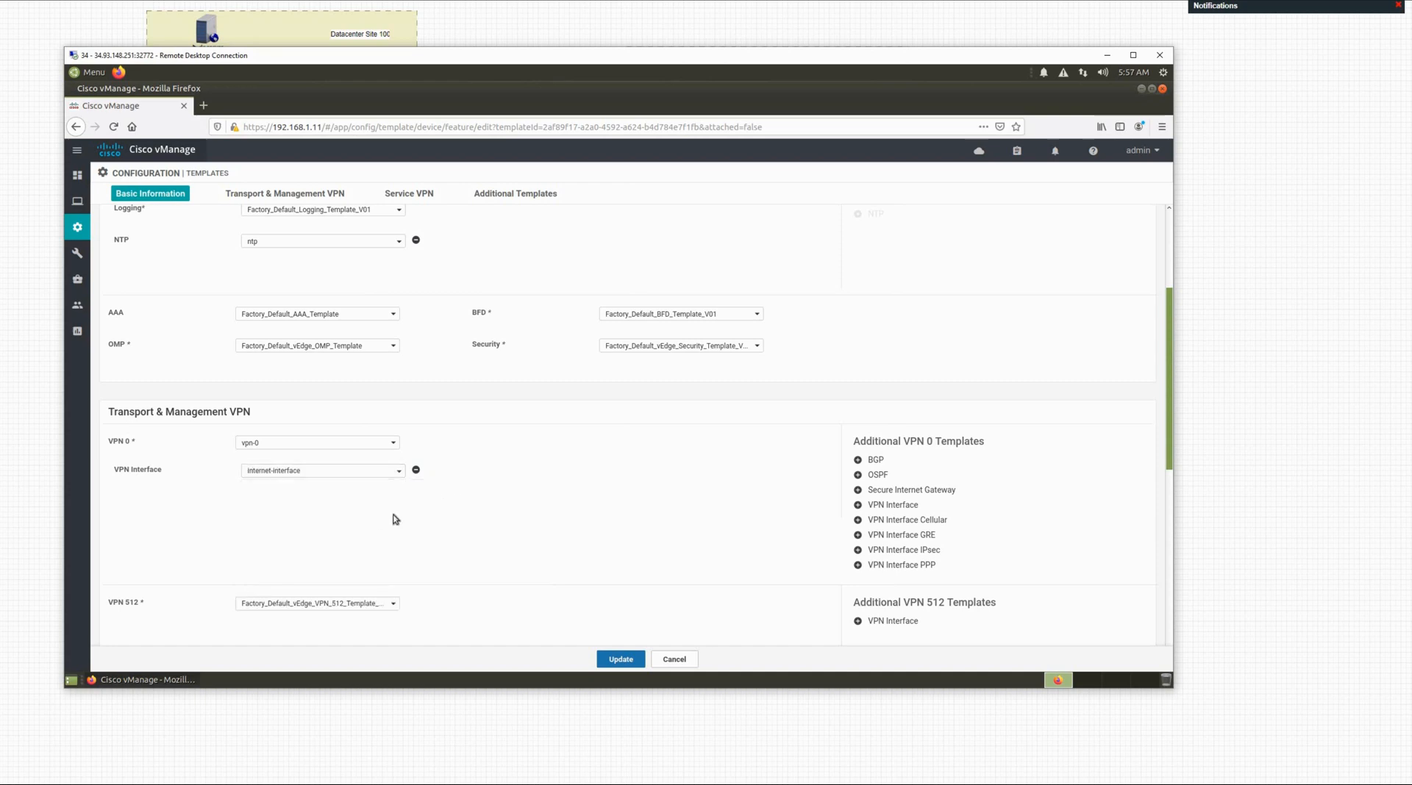
Step: Select vpn-512 for VPN 512 and remove the two extra VPN 0 interface slots
scroll(412, 574, down, 2)
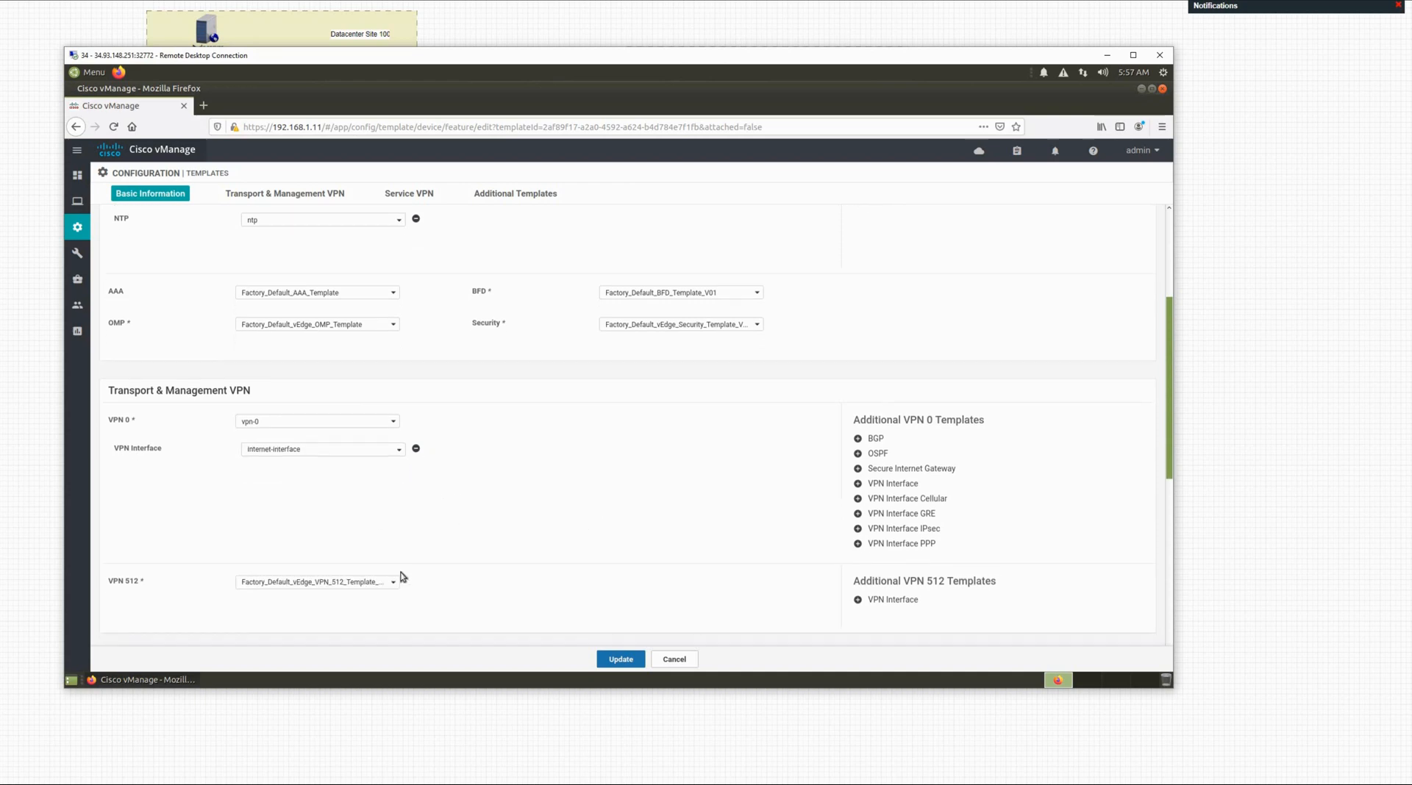
click(292, 549)
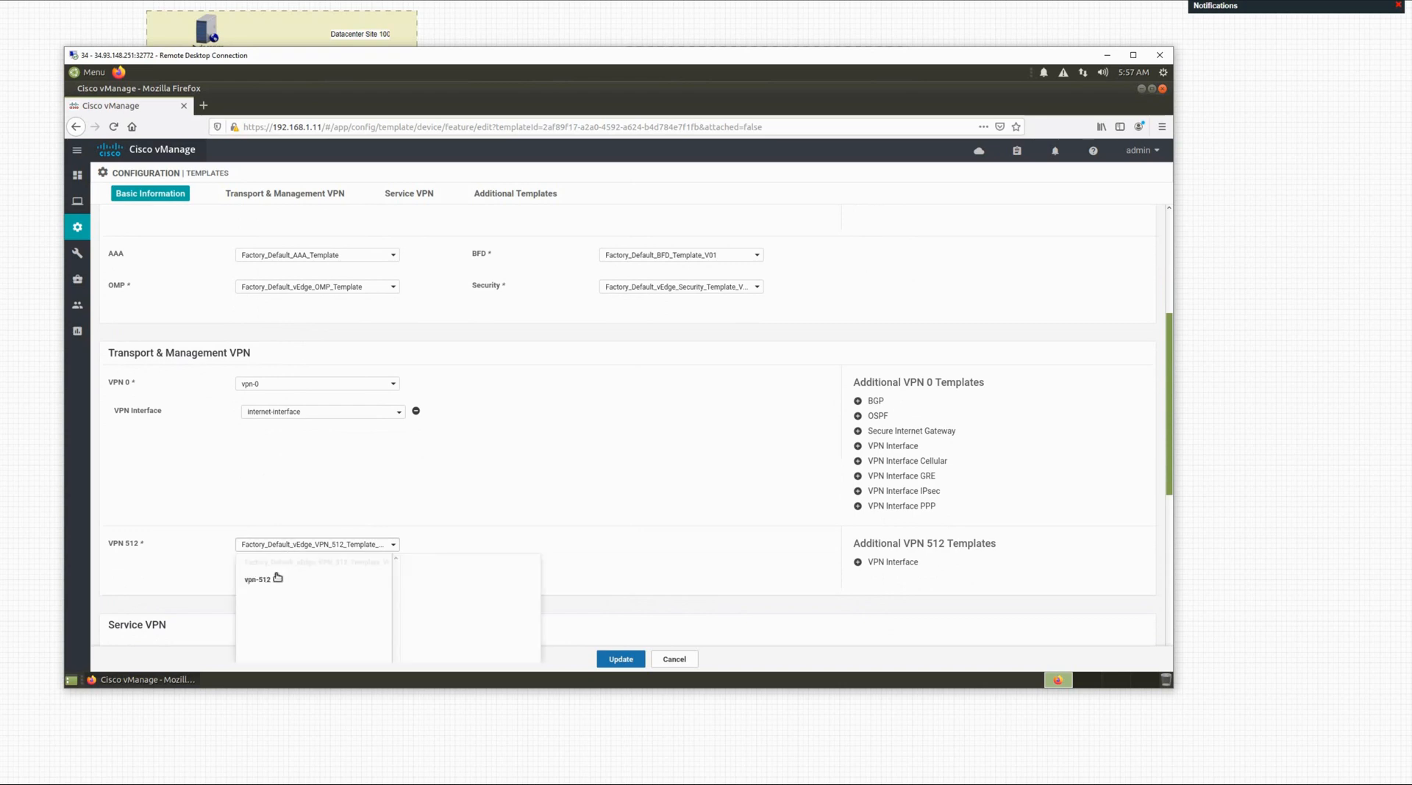
click(272, 582)
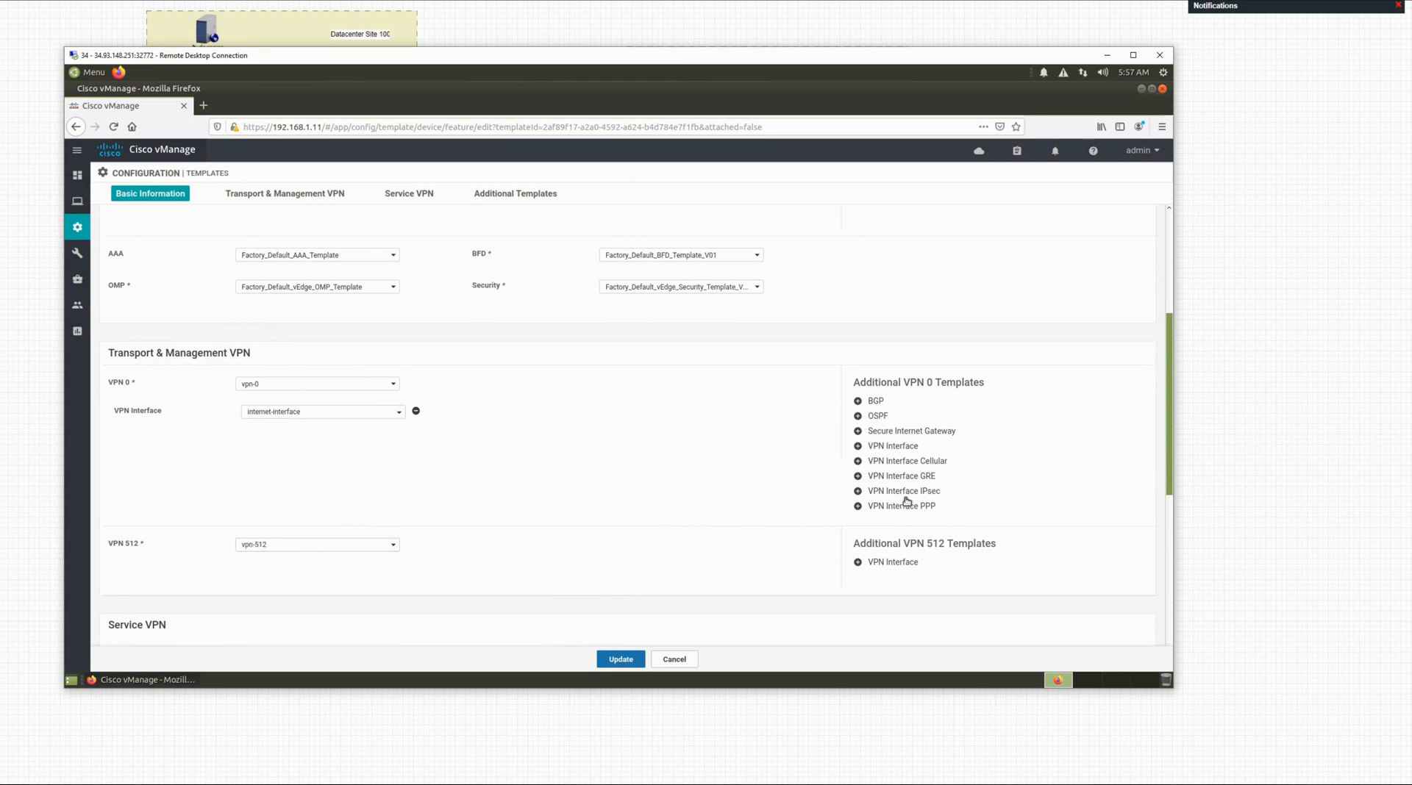
click(894, 447)
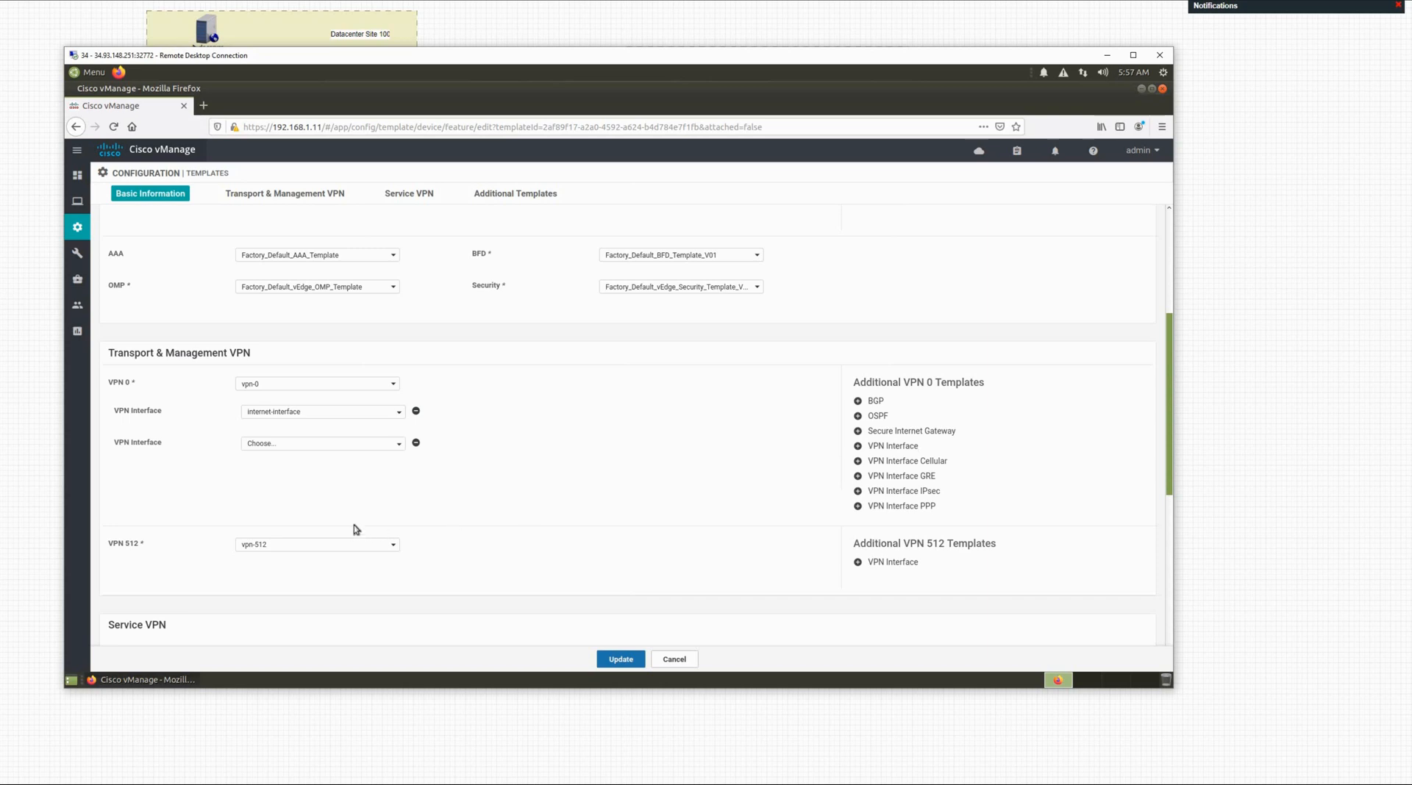
click(892, 448)
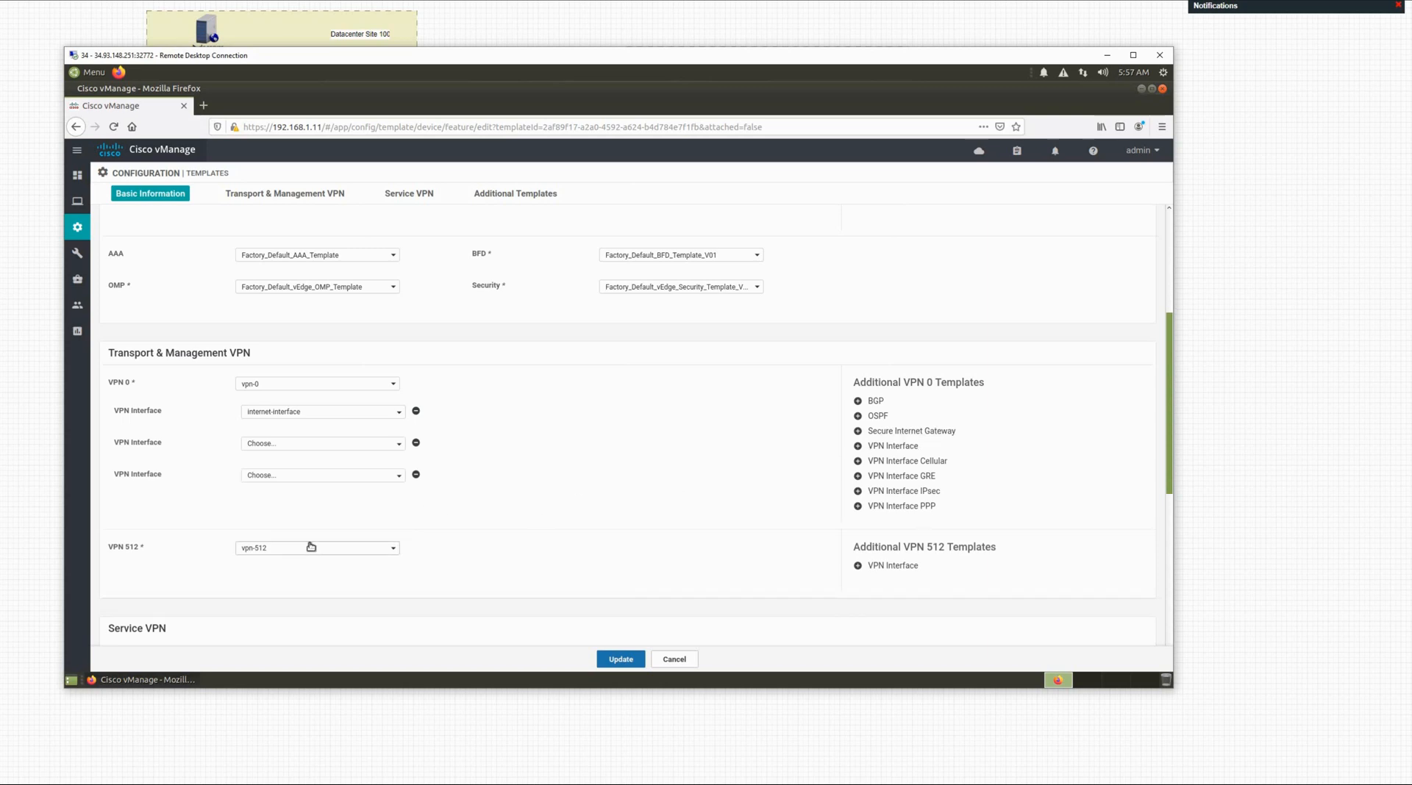
scroll(428, 515, up, 1)
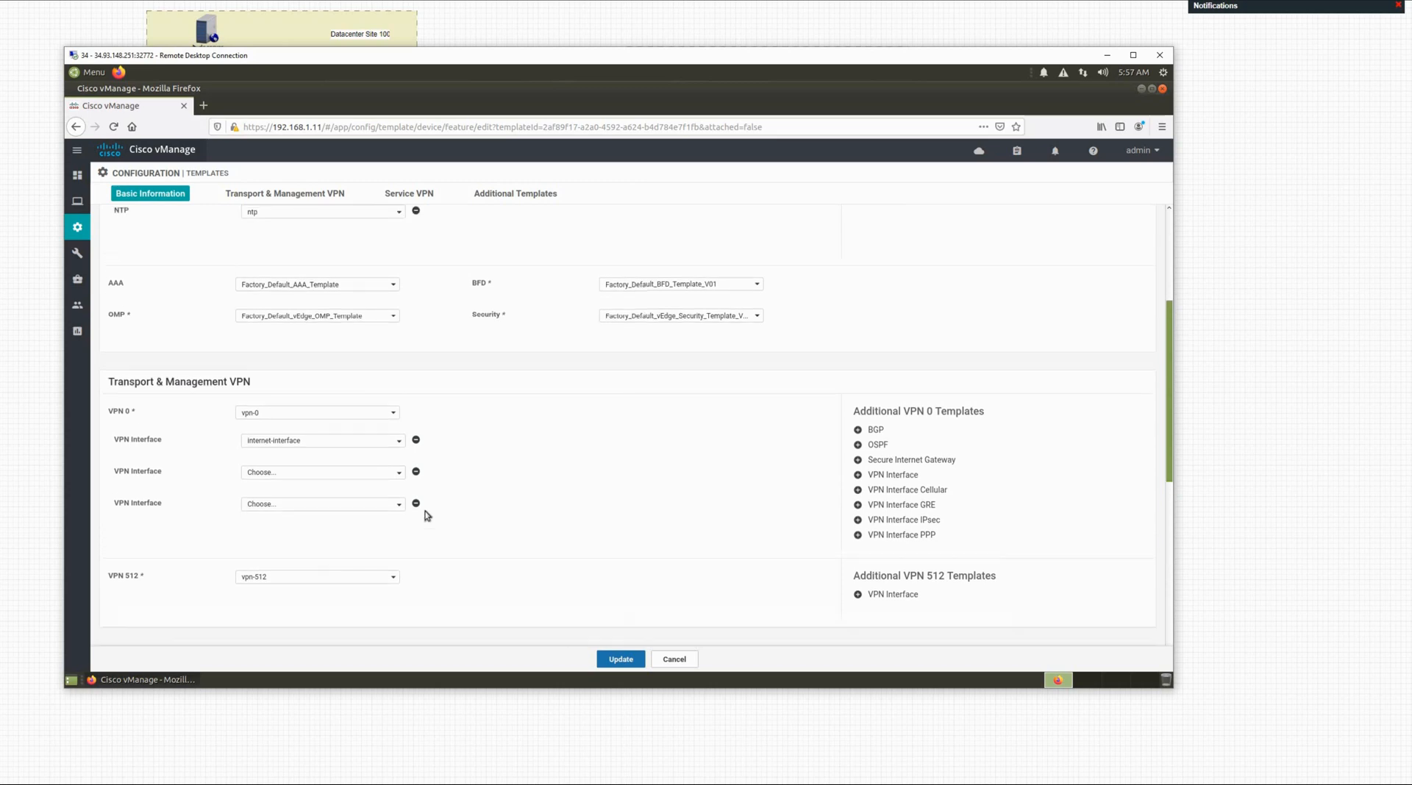
scroll(441, 508, down, 3)
scroll(442, 504, down, 1)
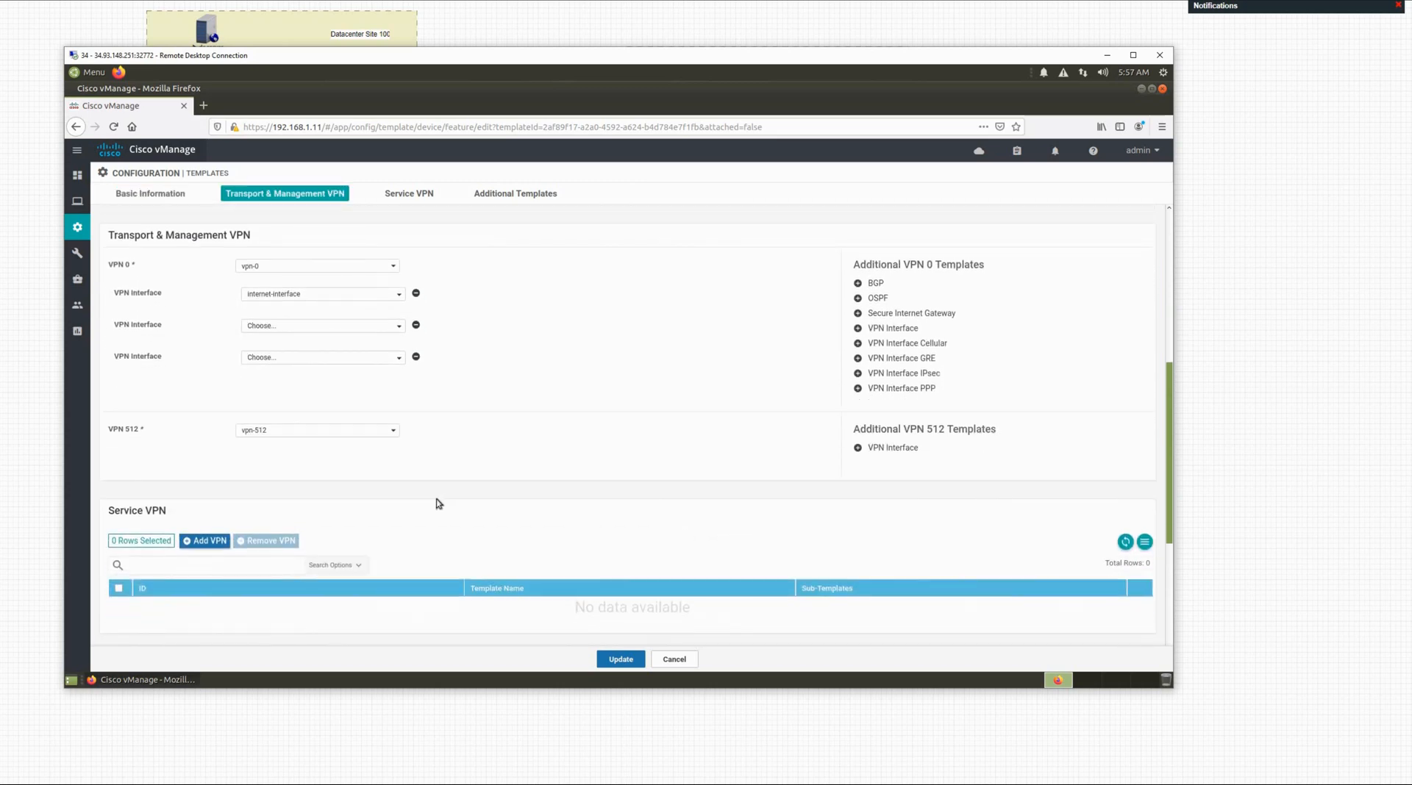
scroll(422, 470, up, 2)
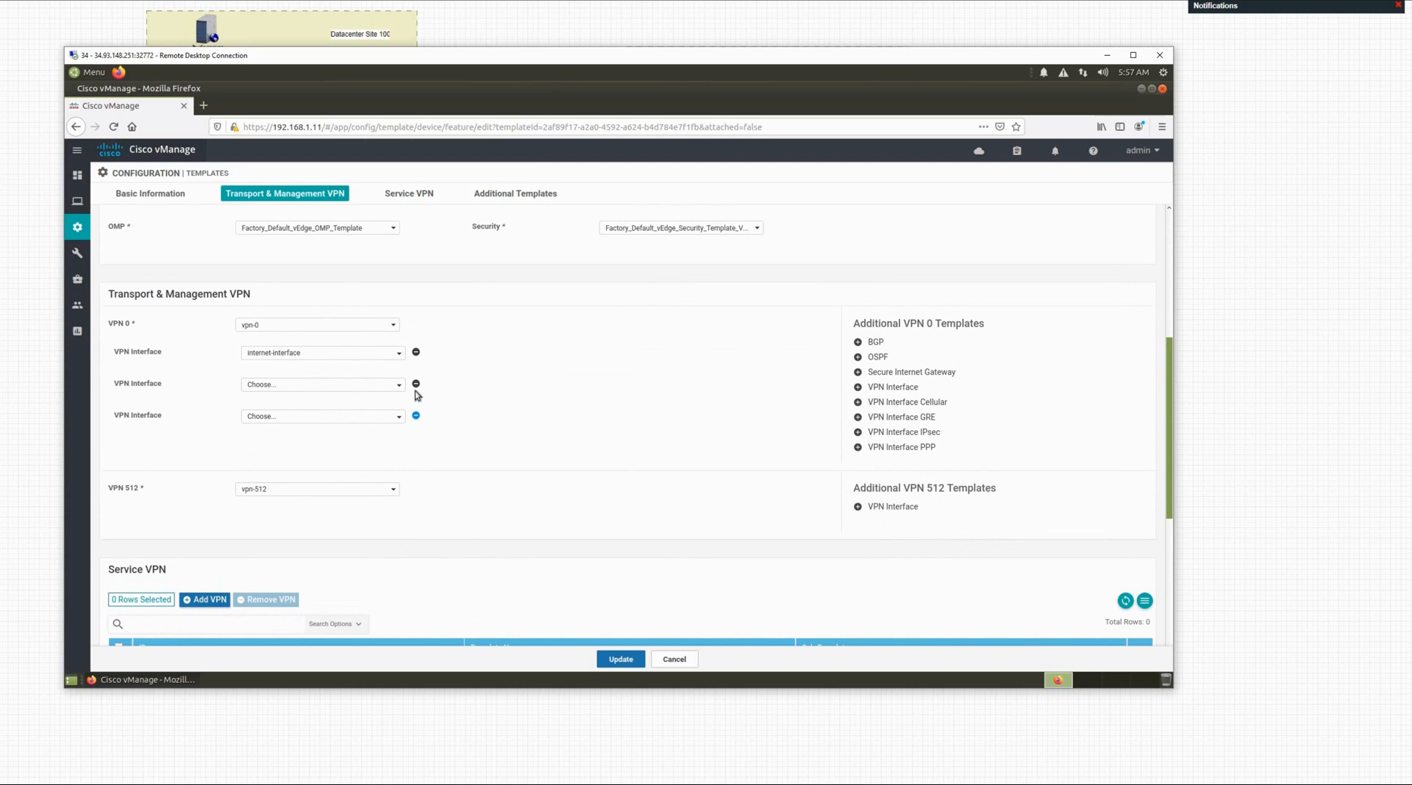
click(417, 412)
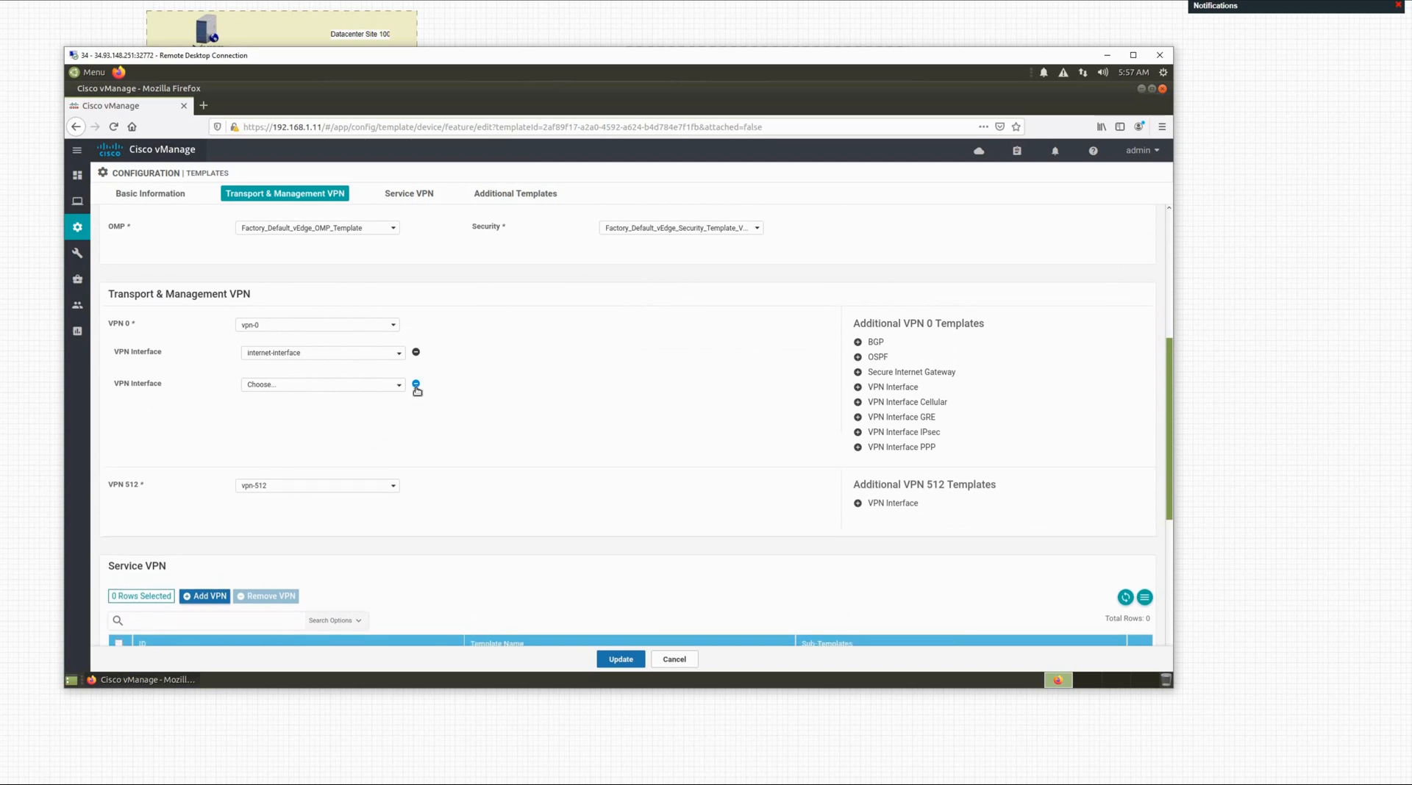
click(416, 384)
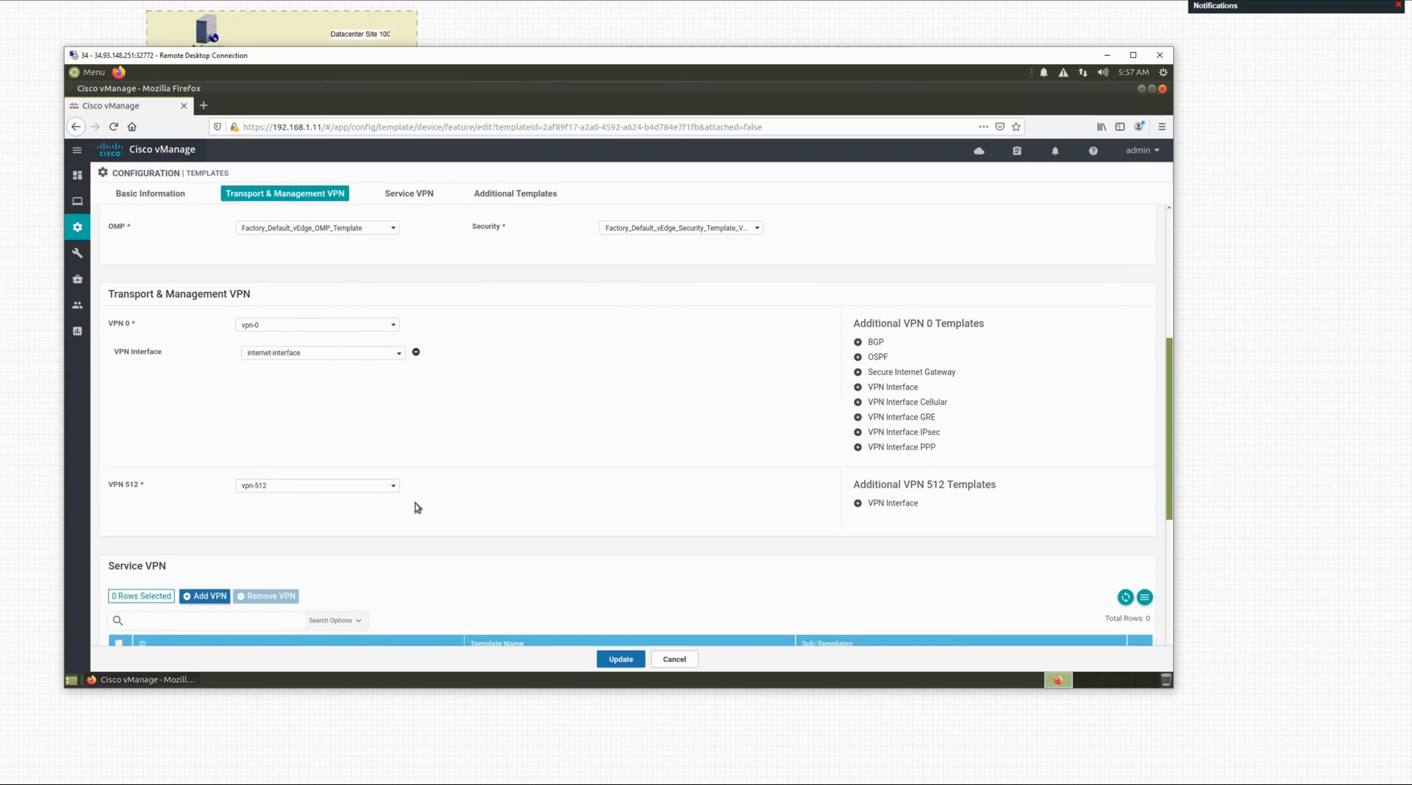
Step: Add mgmt-interface as the VPN interface under VPN 512
click(857, 503)
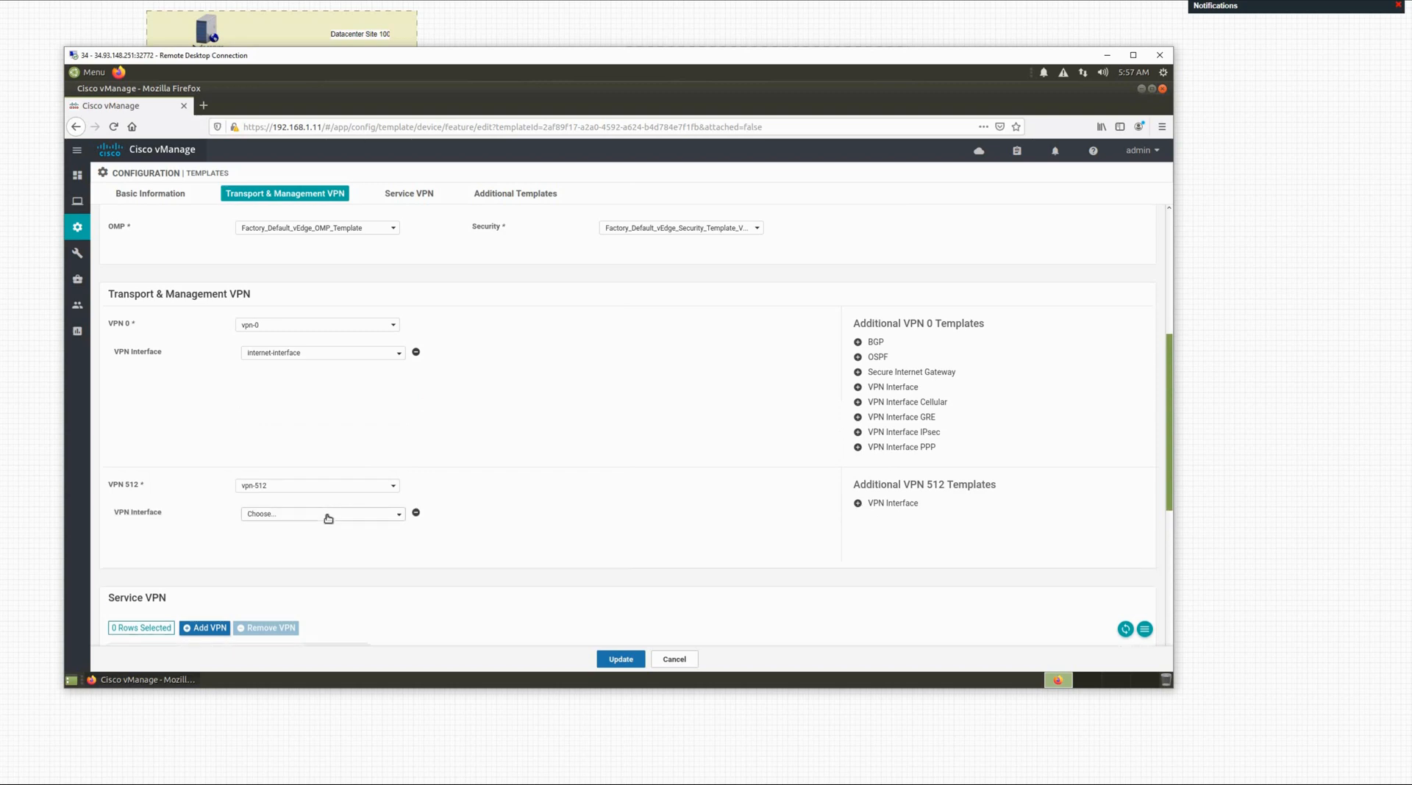
click(328, 518)
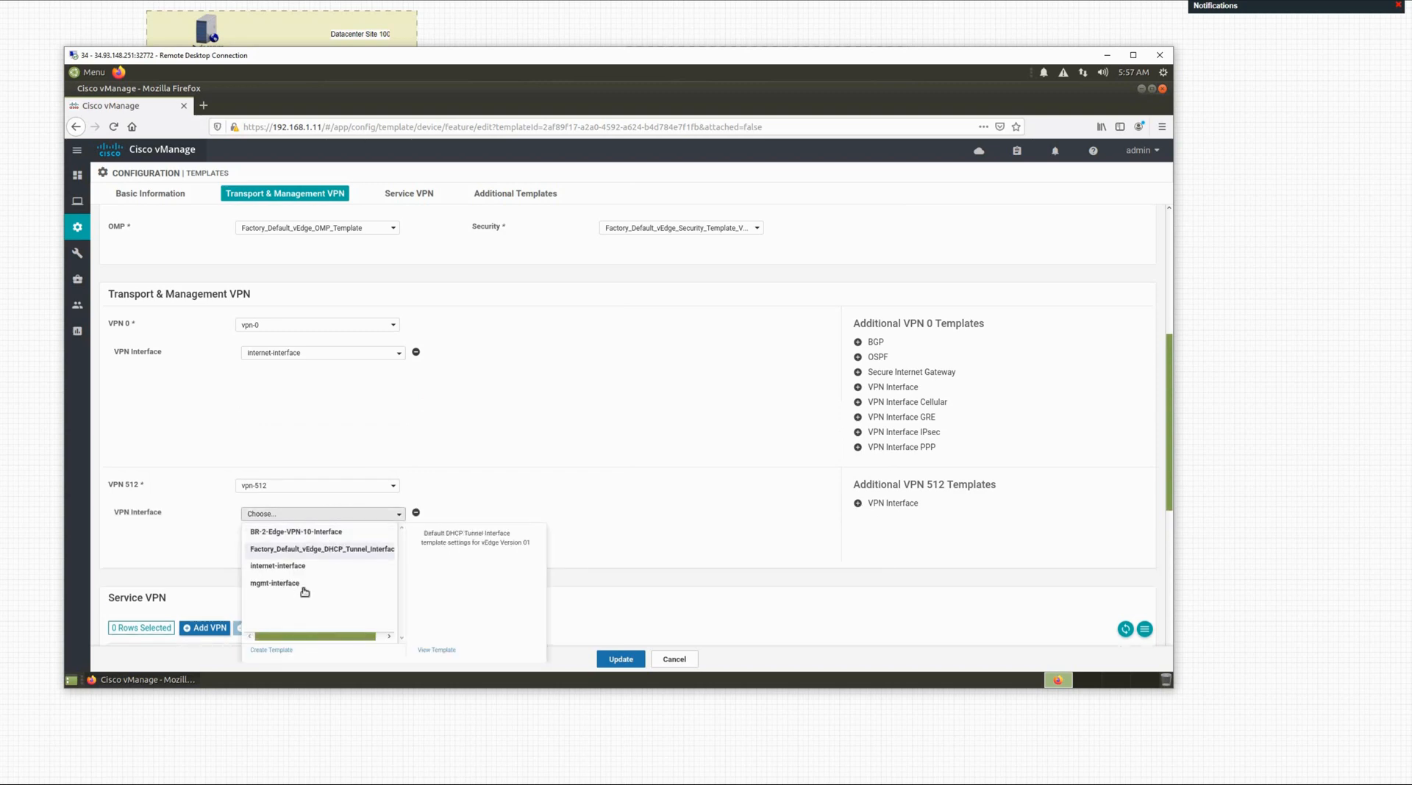
click(365, 582)
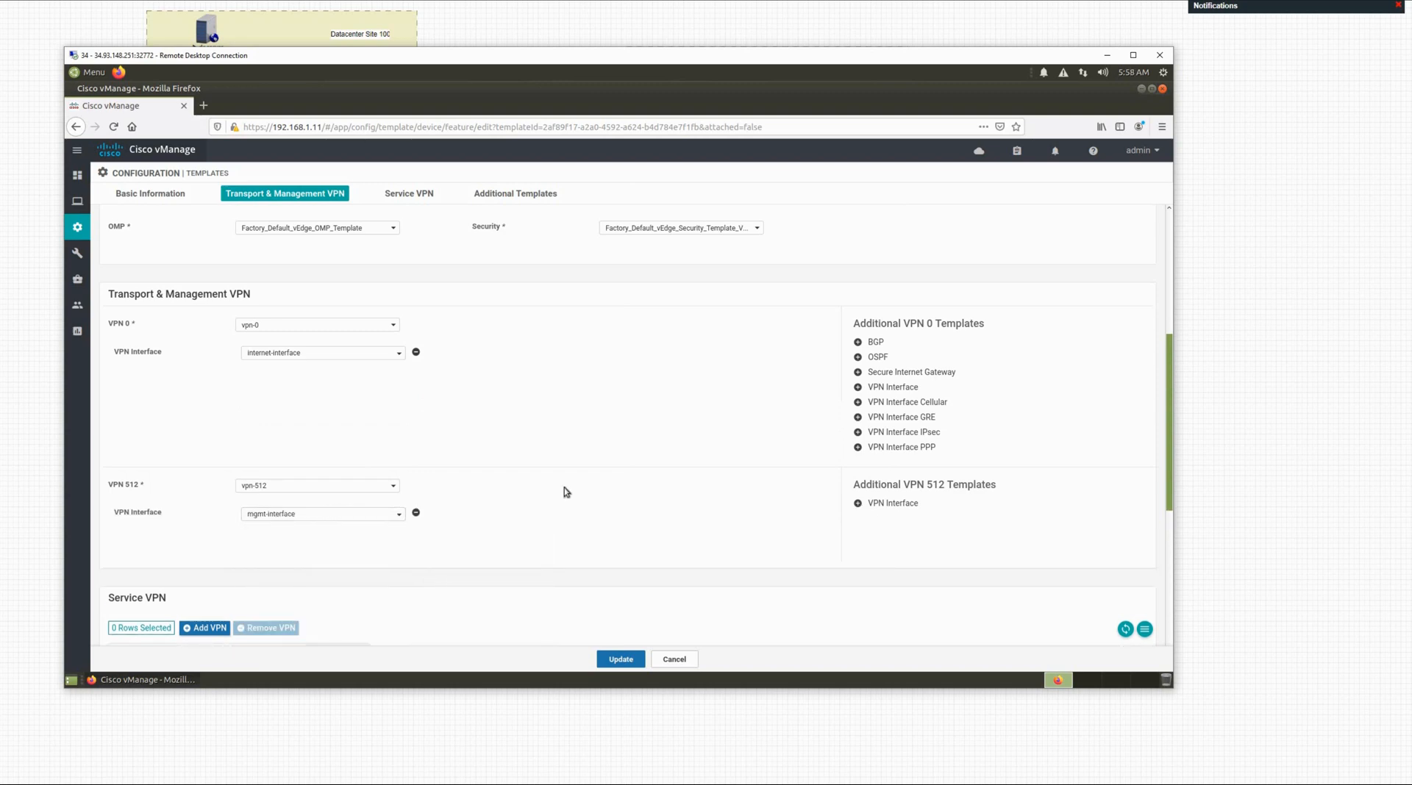
scroll(500, 489, down, 2)
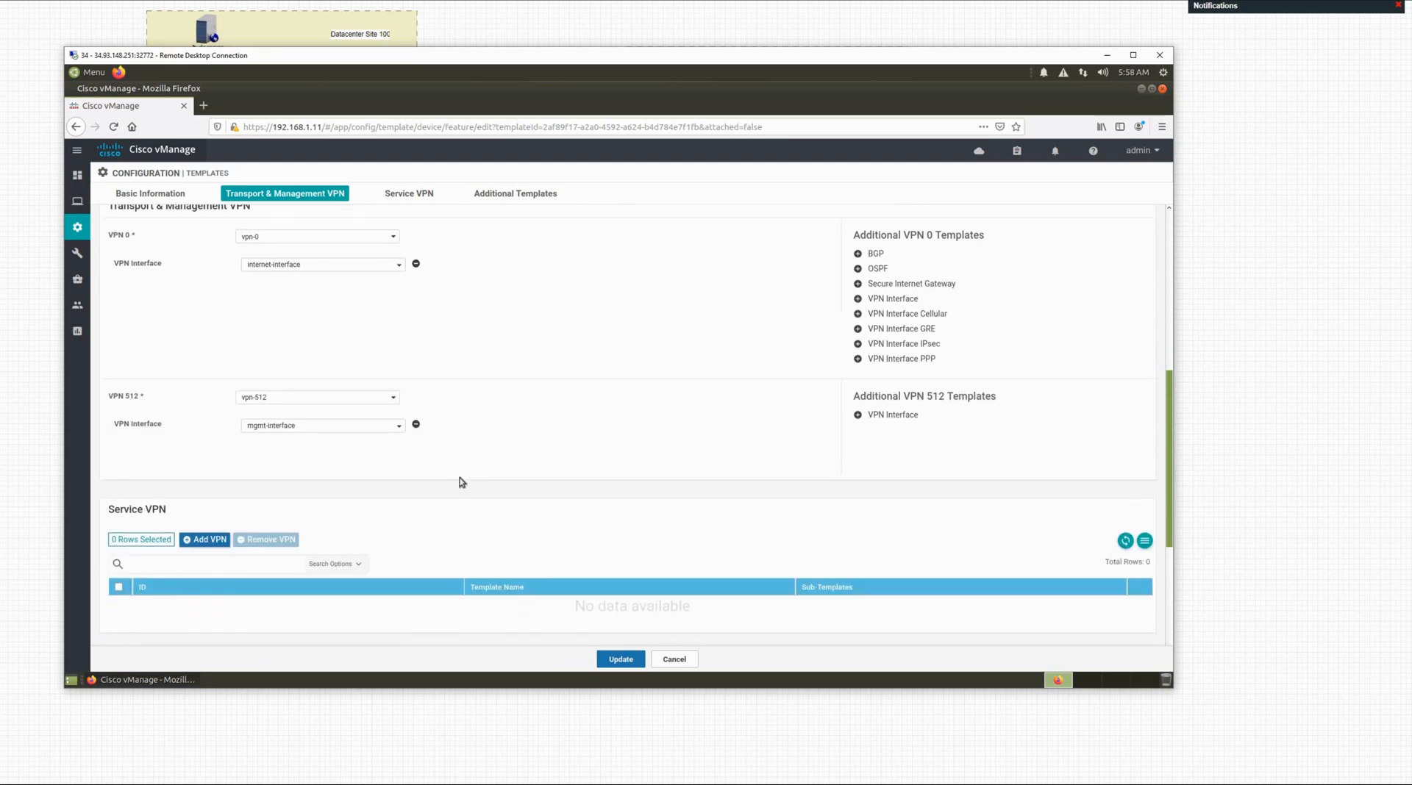
scroll(461, 482, down, 1)
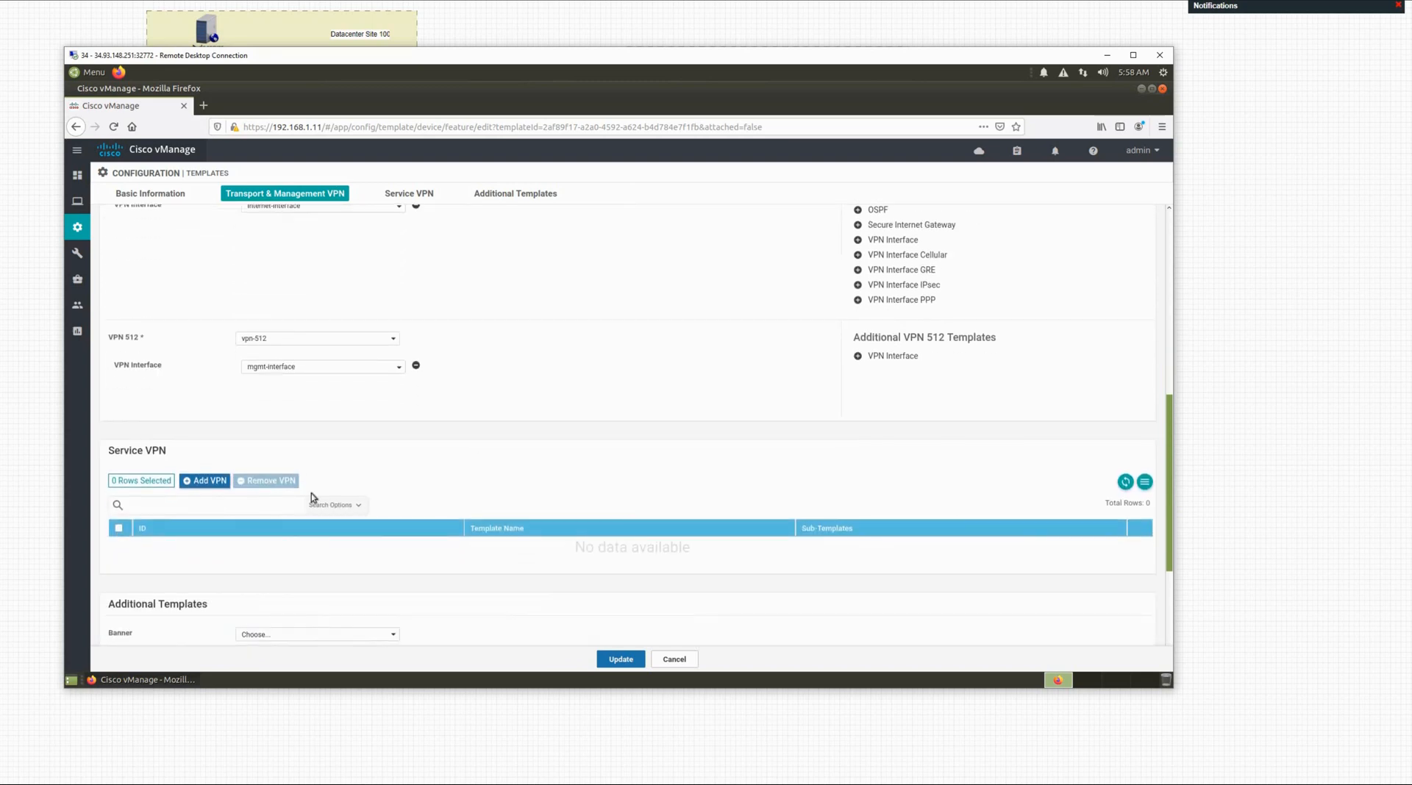
Step: Add service VPN vpn-10 with a BR-2-Edge-VPN-10-Interface VPN interface sub-template
click(202, 483)
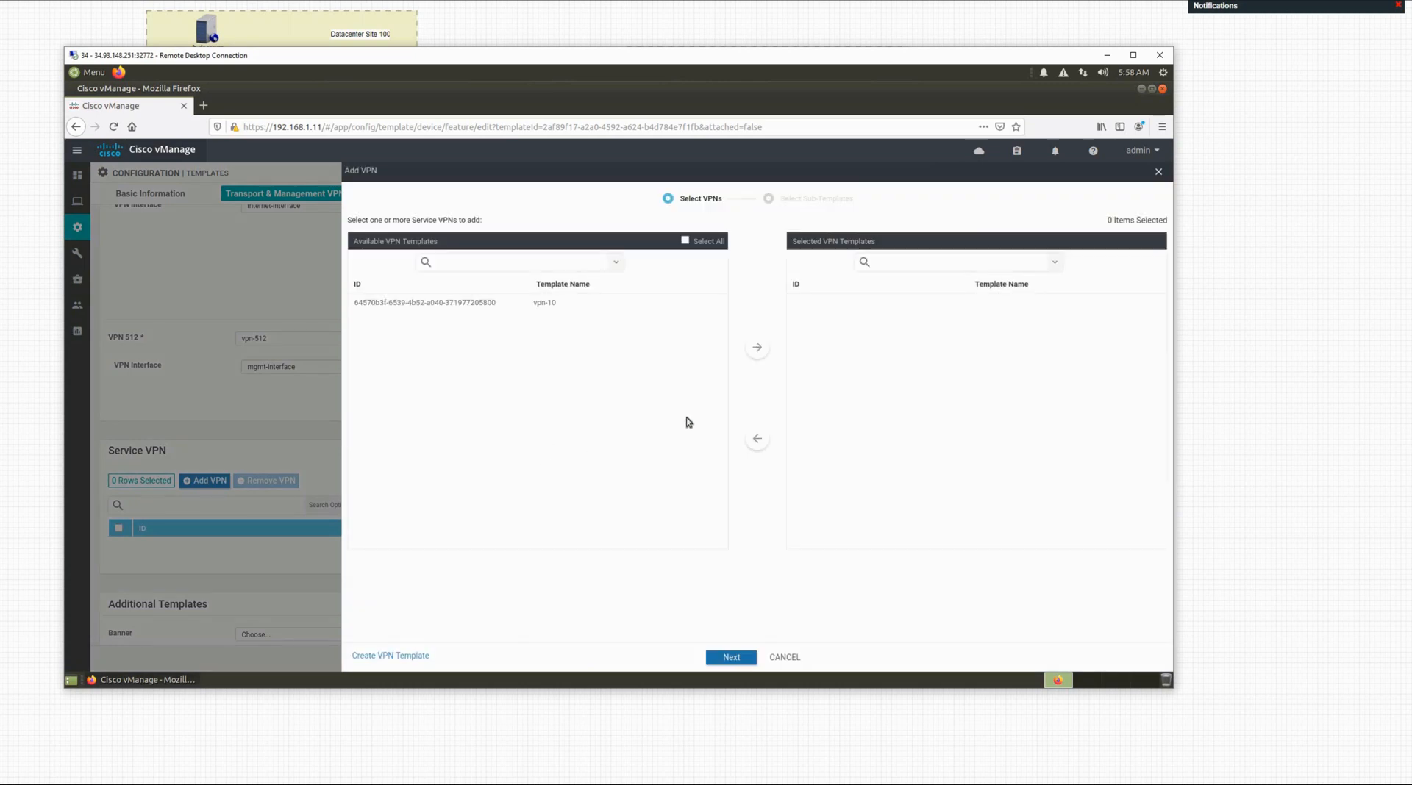
click(488, 306)
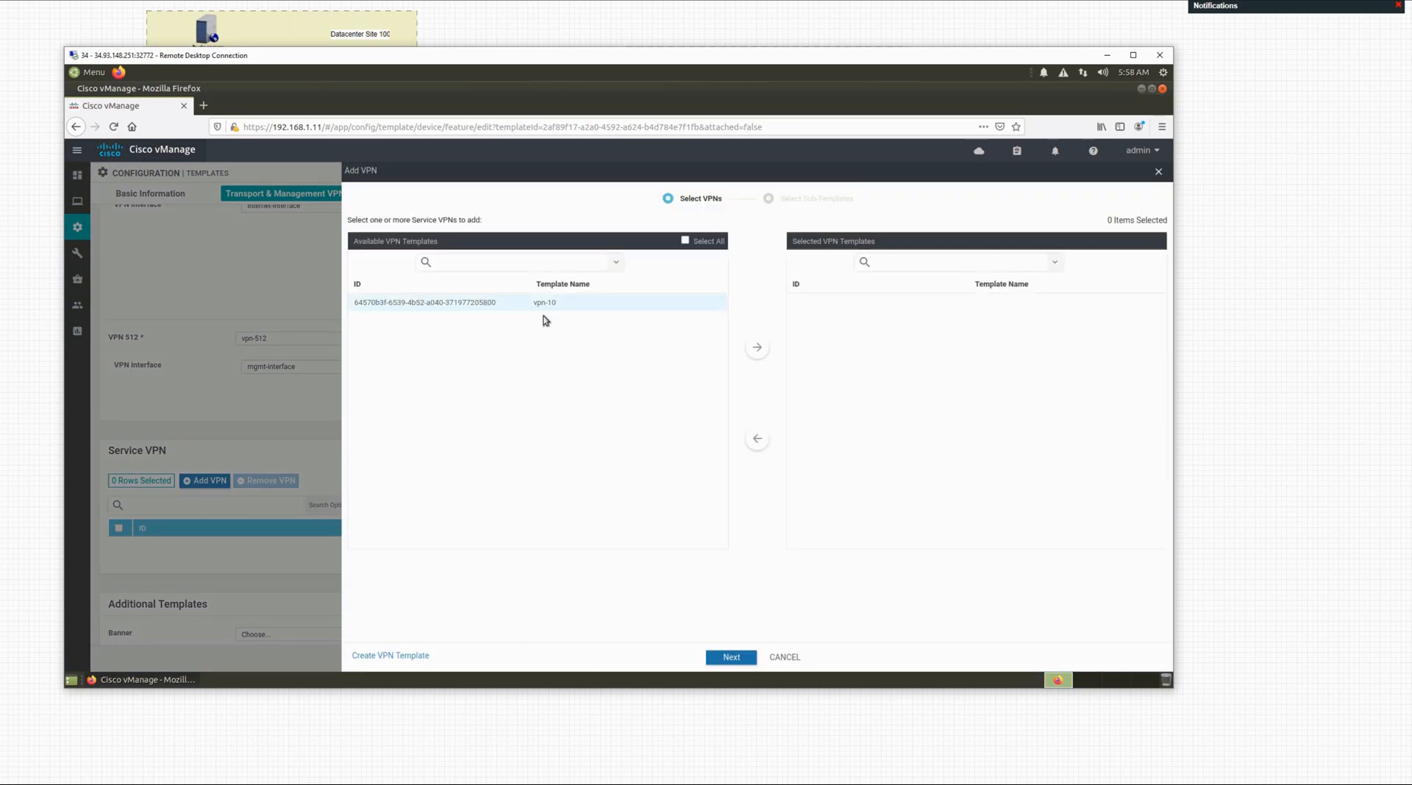
click(757, 349)
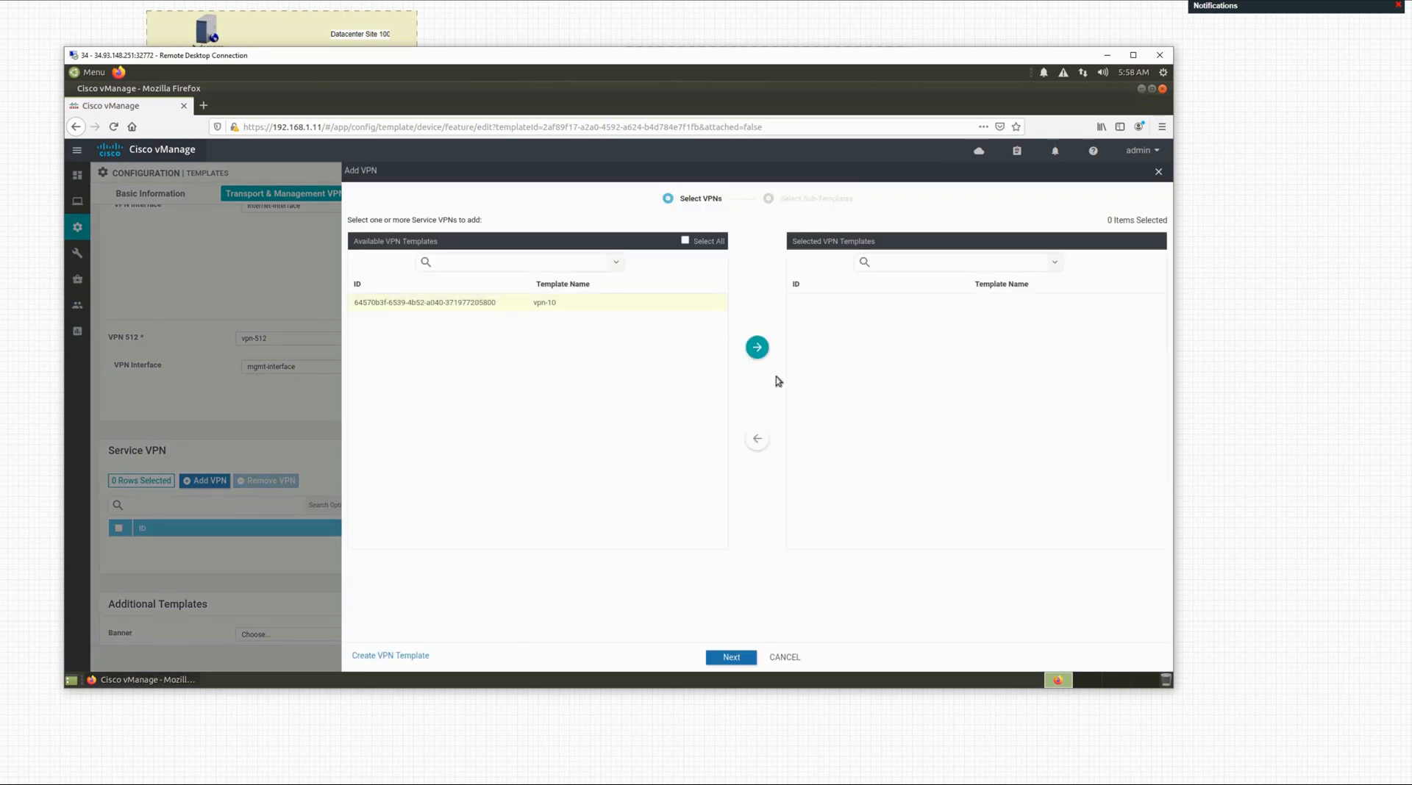
click(730, 658)
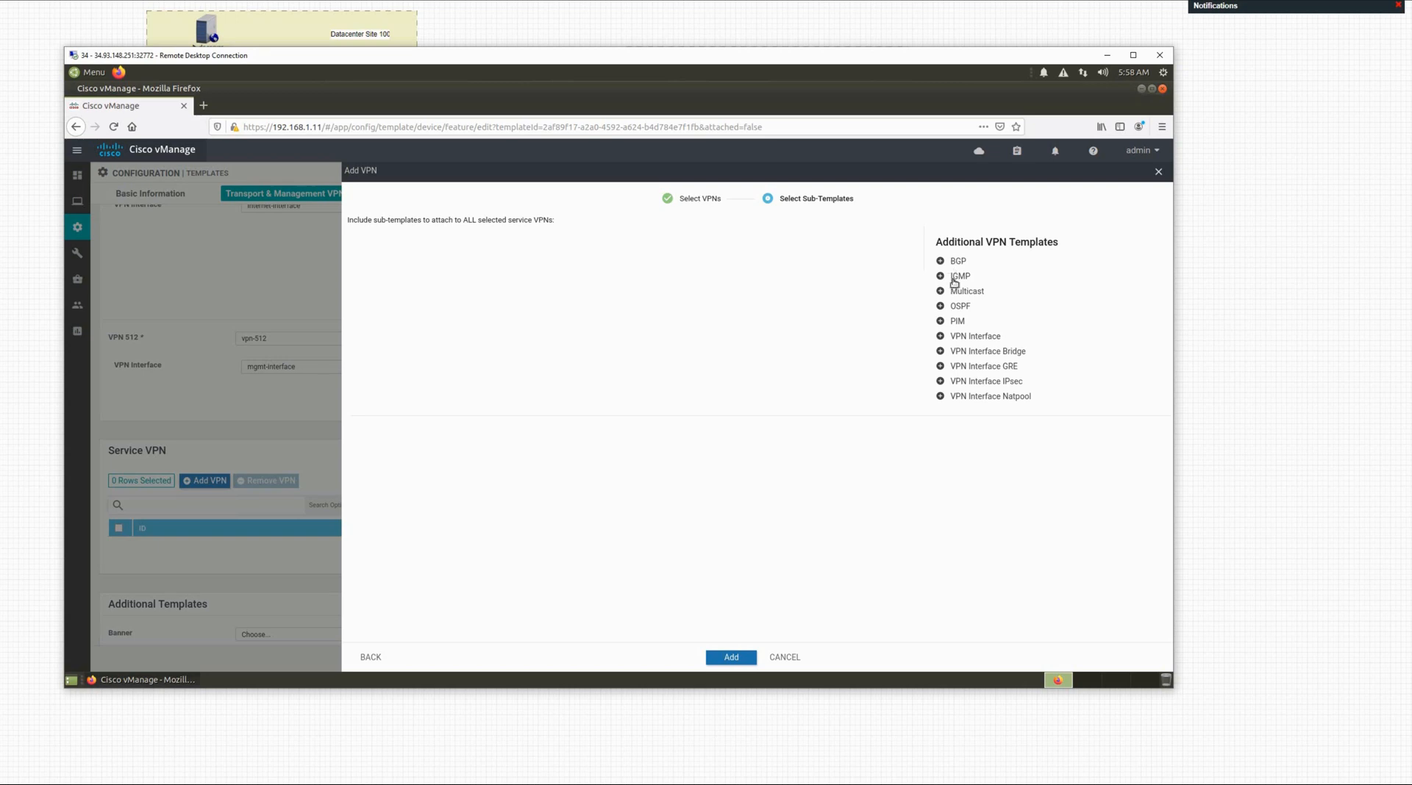
click(956, 338)
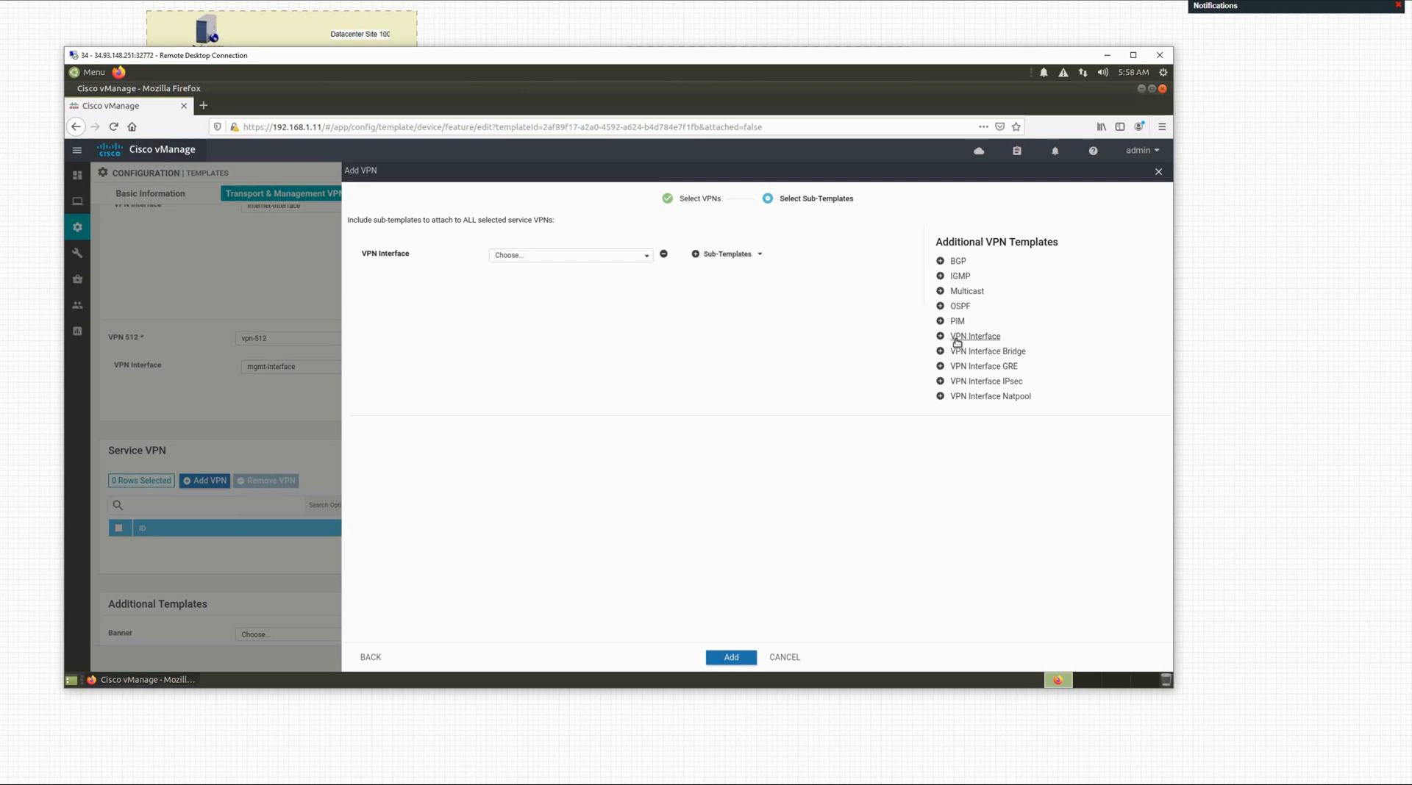
click(602, 257)
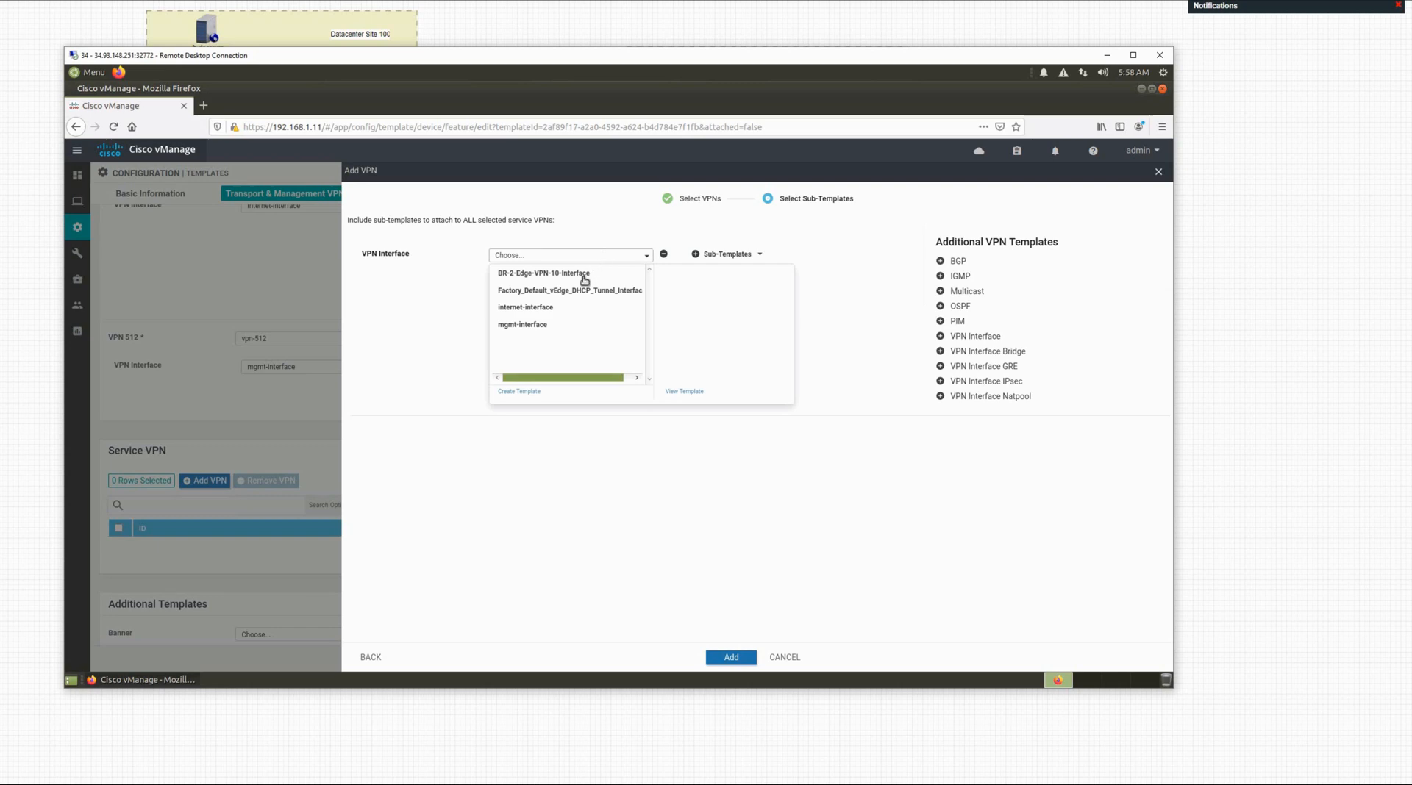
click(584, 274)
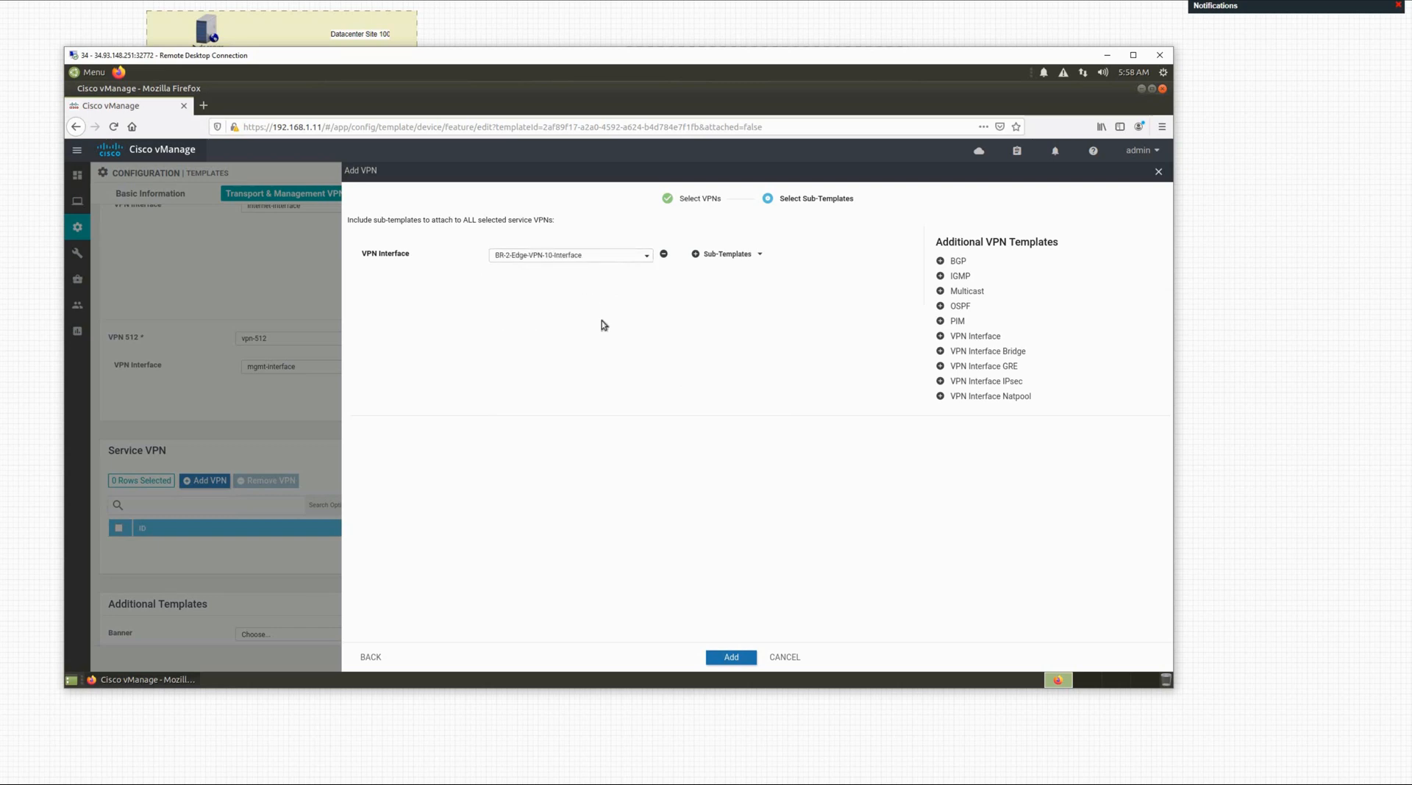
click(730, 659)
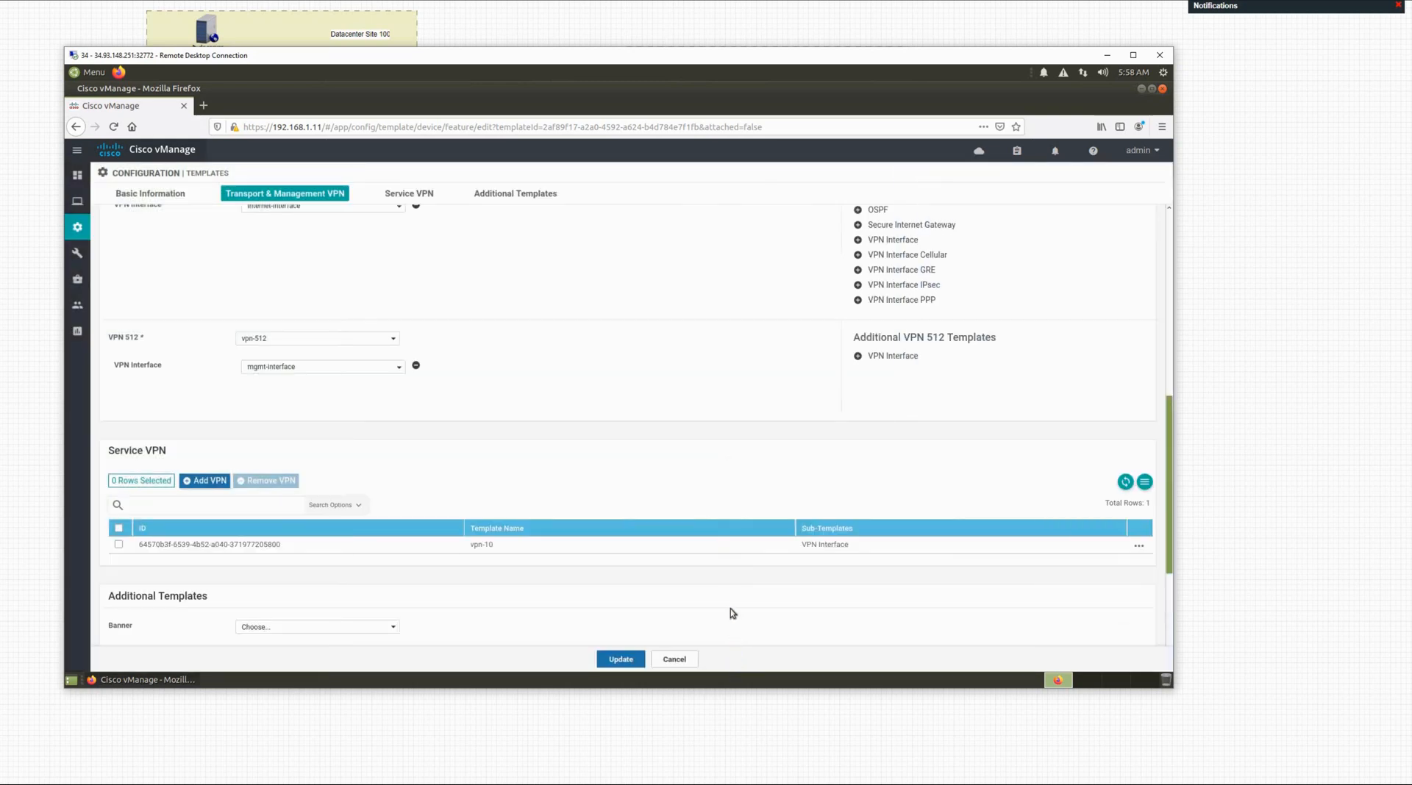
Step: Review the template sections and save the BR-2-Edge device template changes
scroll(744, 574, down, 2)
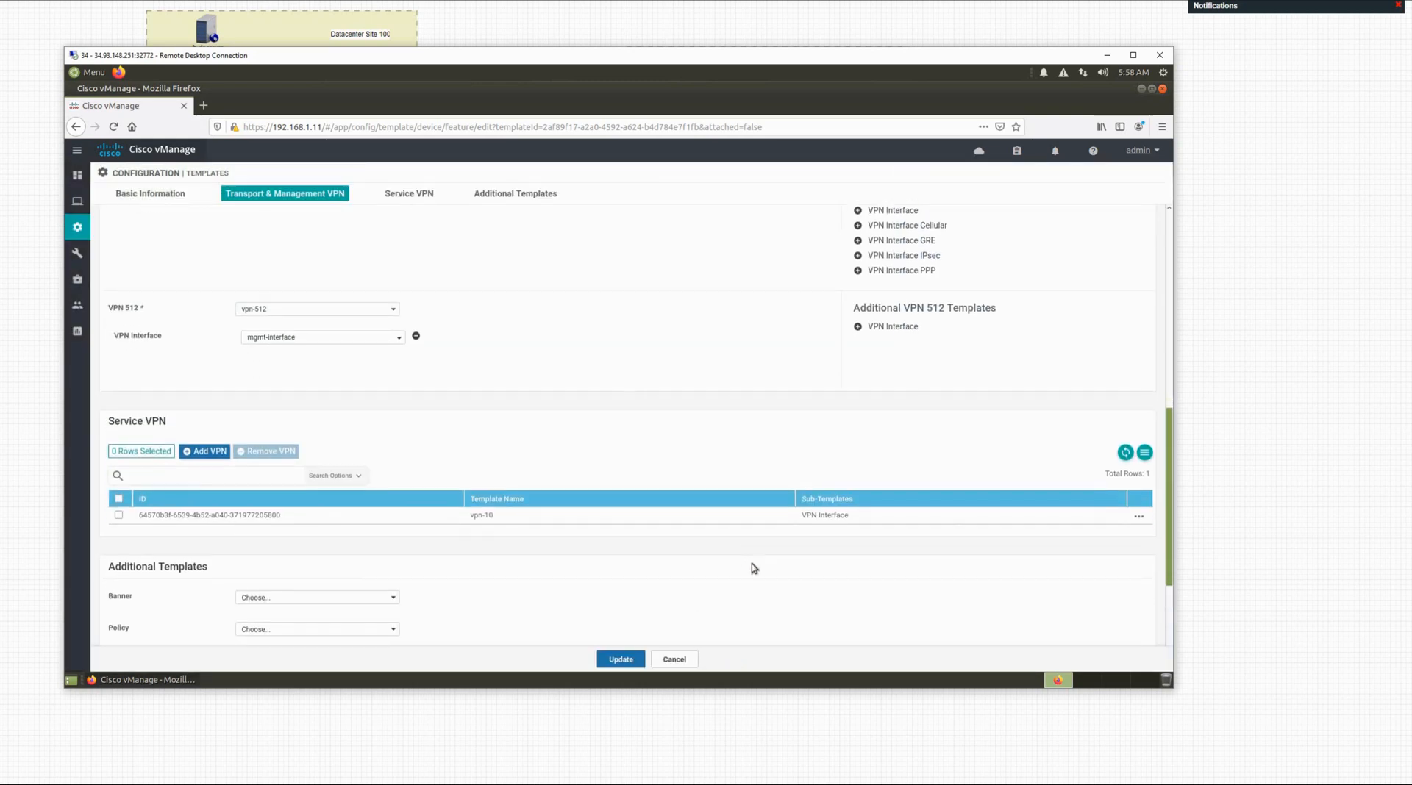
scroll(478, 518, down, 1)
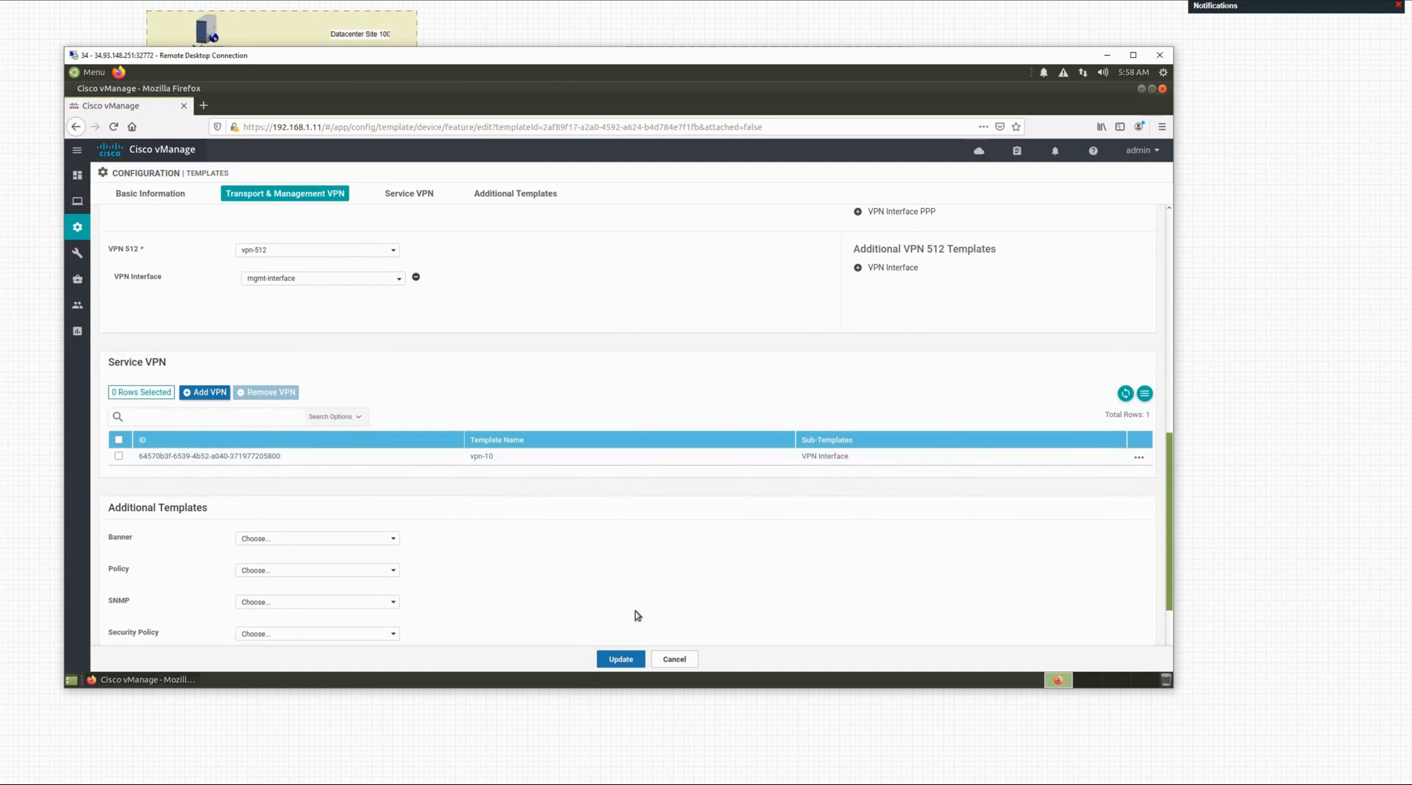
scroll(606, 528, up, 12)
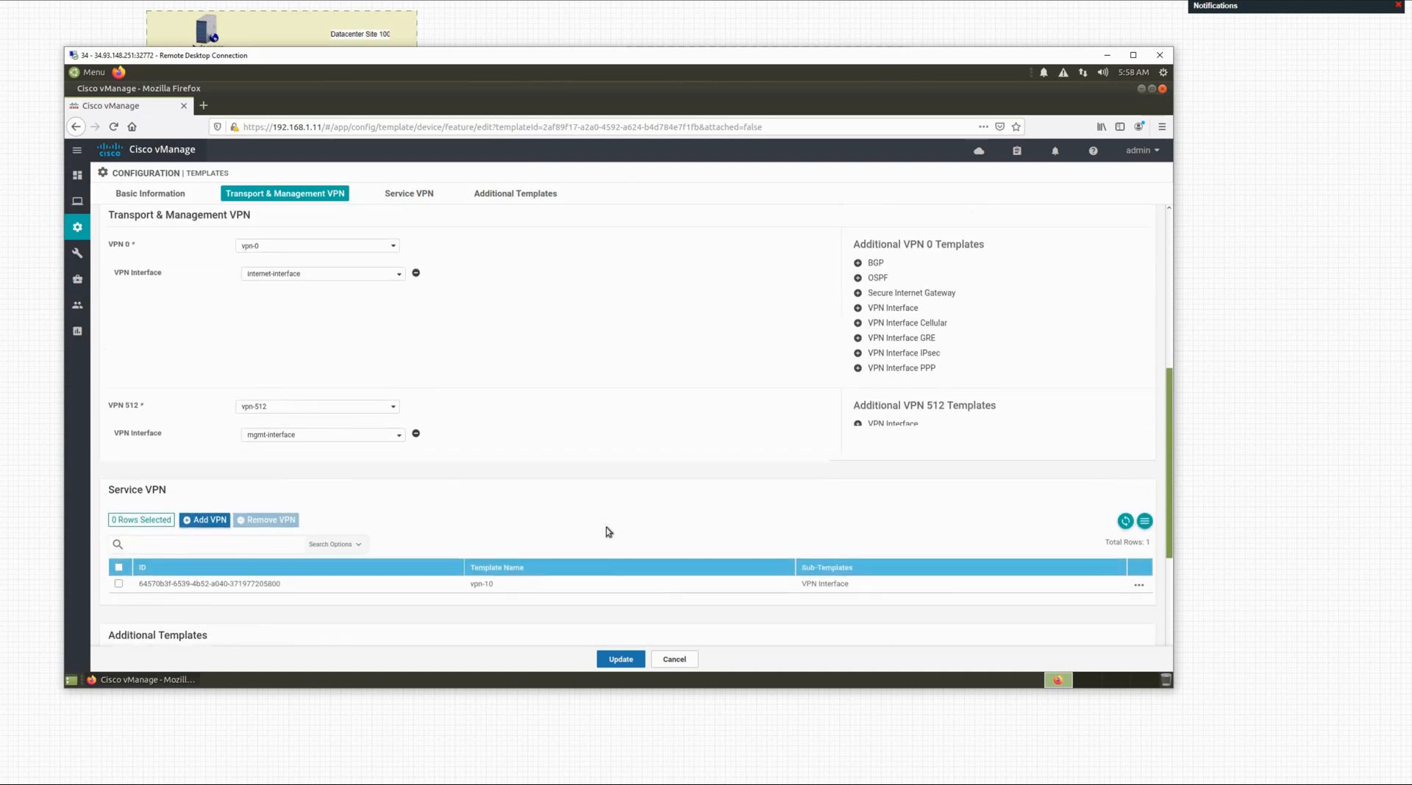
scroll(606, 527, up, 5)
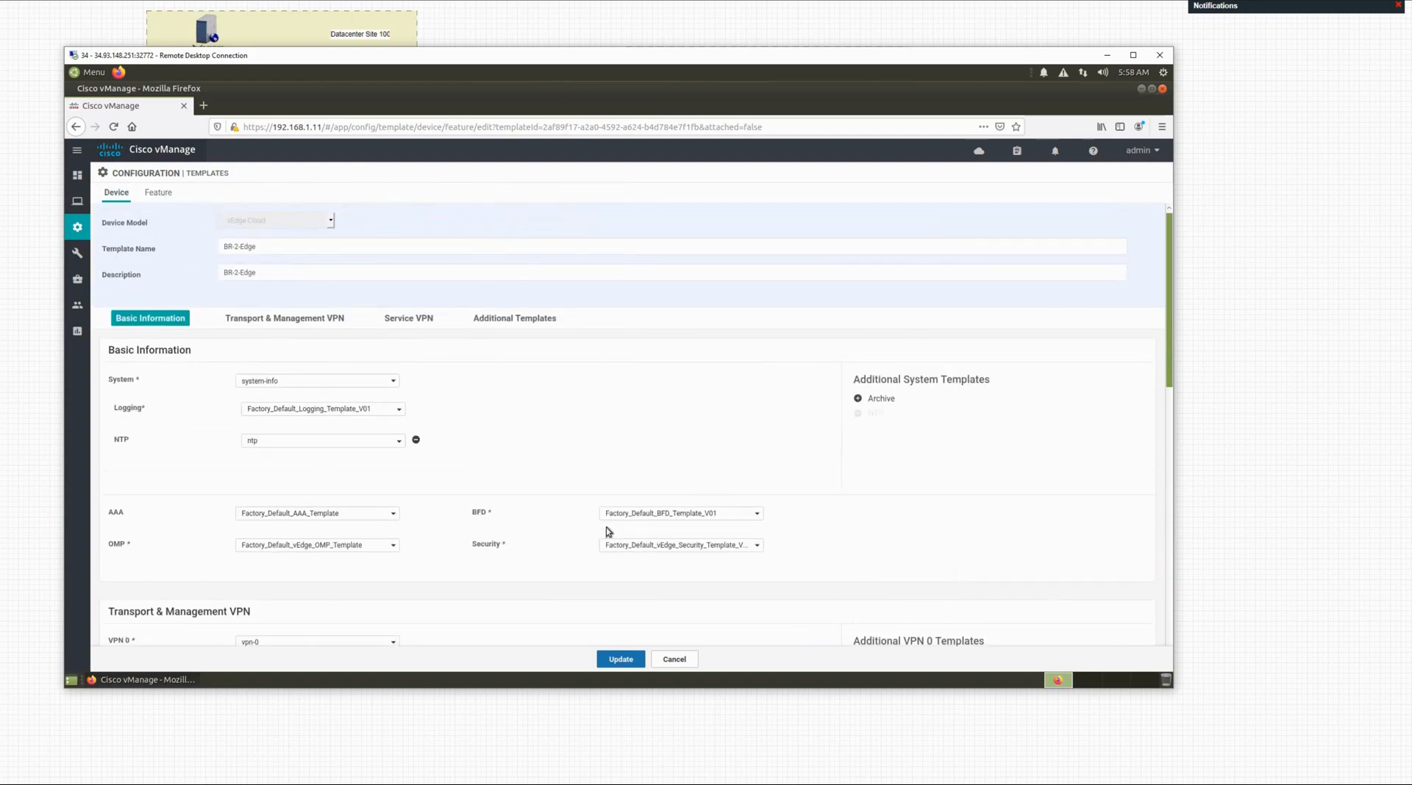
scroll(608, 529, down, 10)
scroll(608, 530, down, 10)
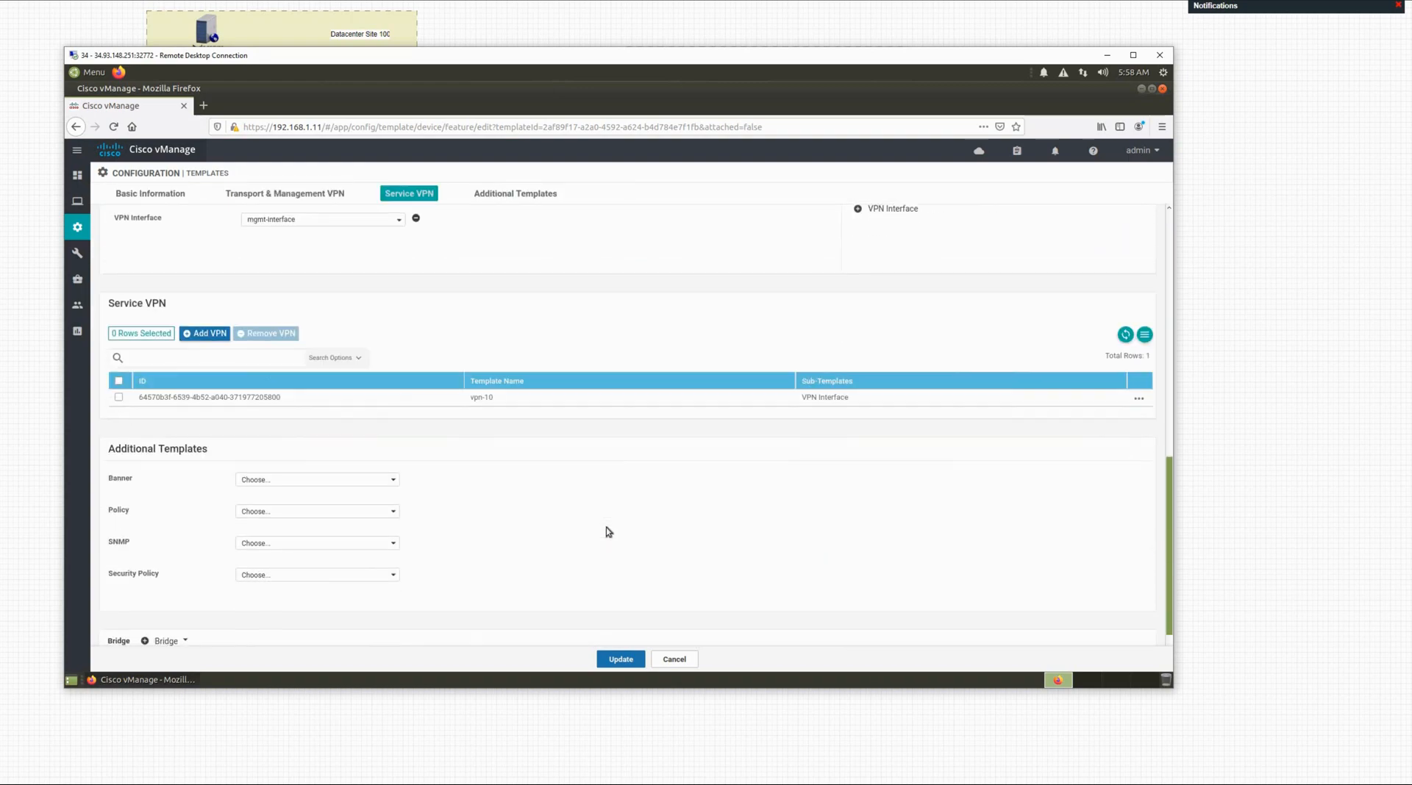
click(629, 667)
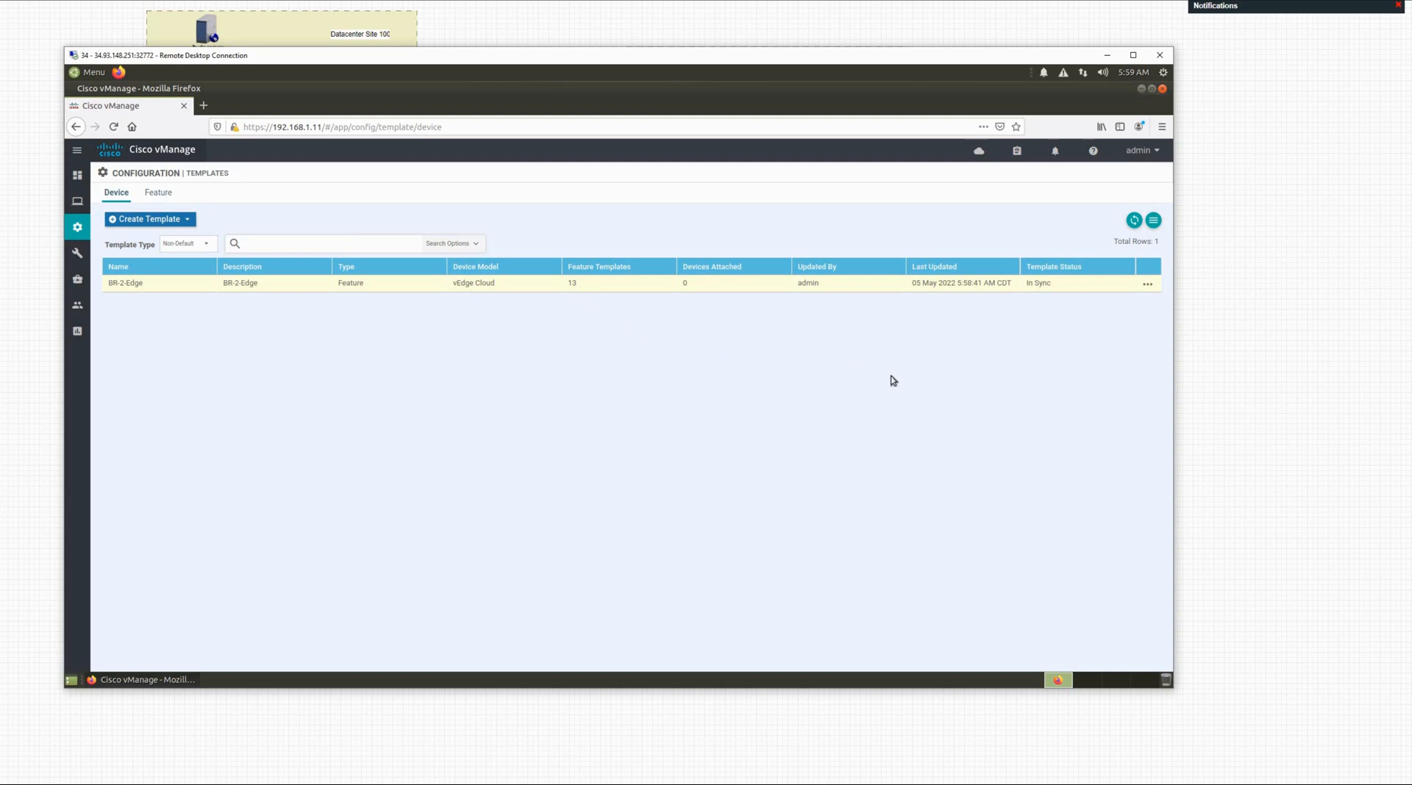
Step: Attach device br2-vedge-1 (192.168.200.2) to the BR-2-Edge template
click(1147, 287)
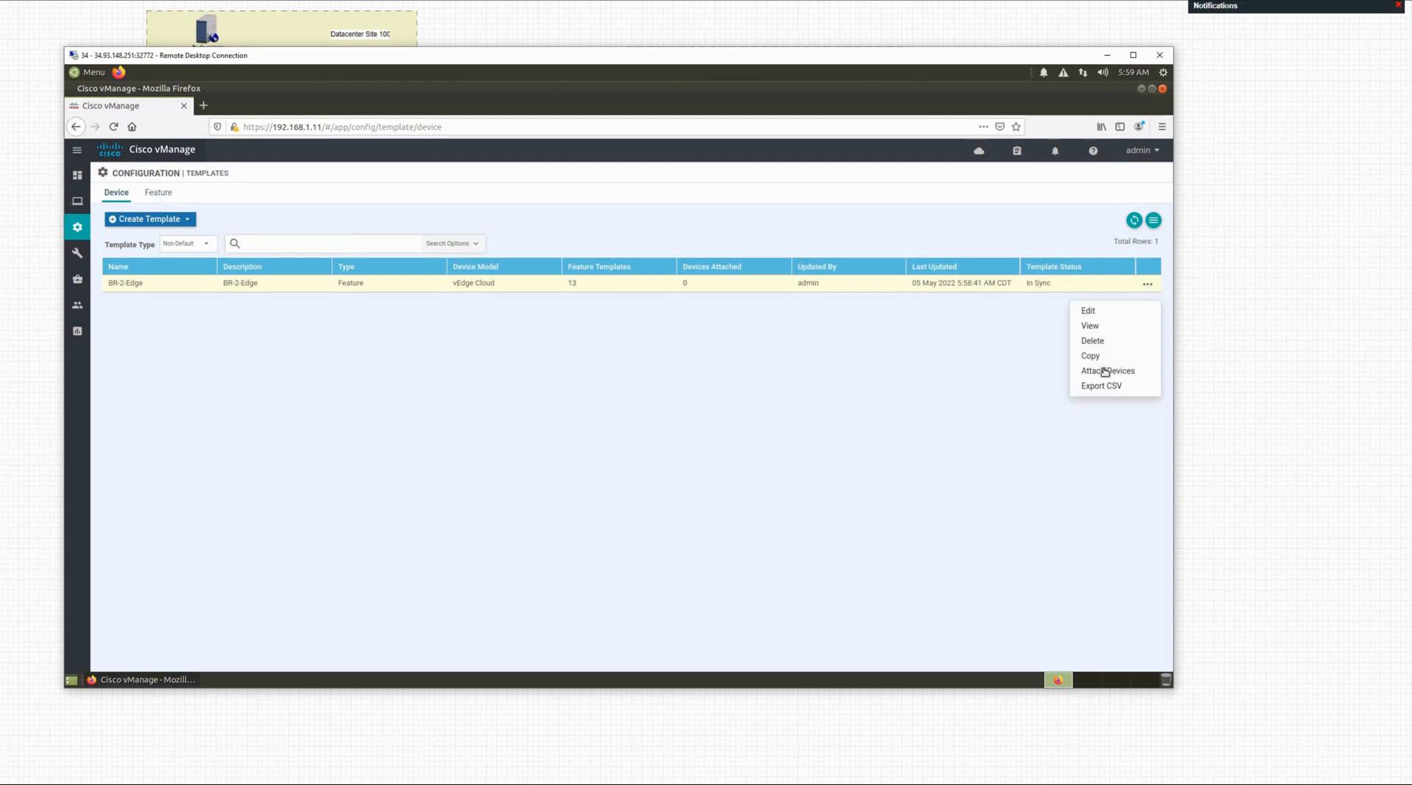
click(1147, 291)
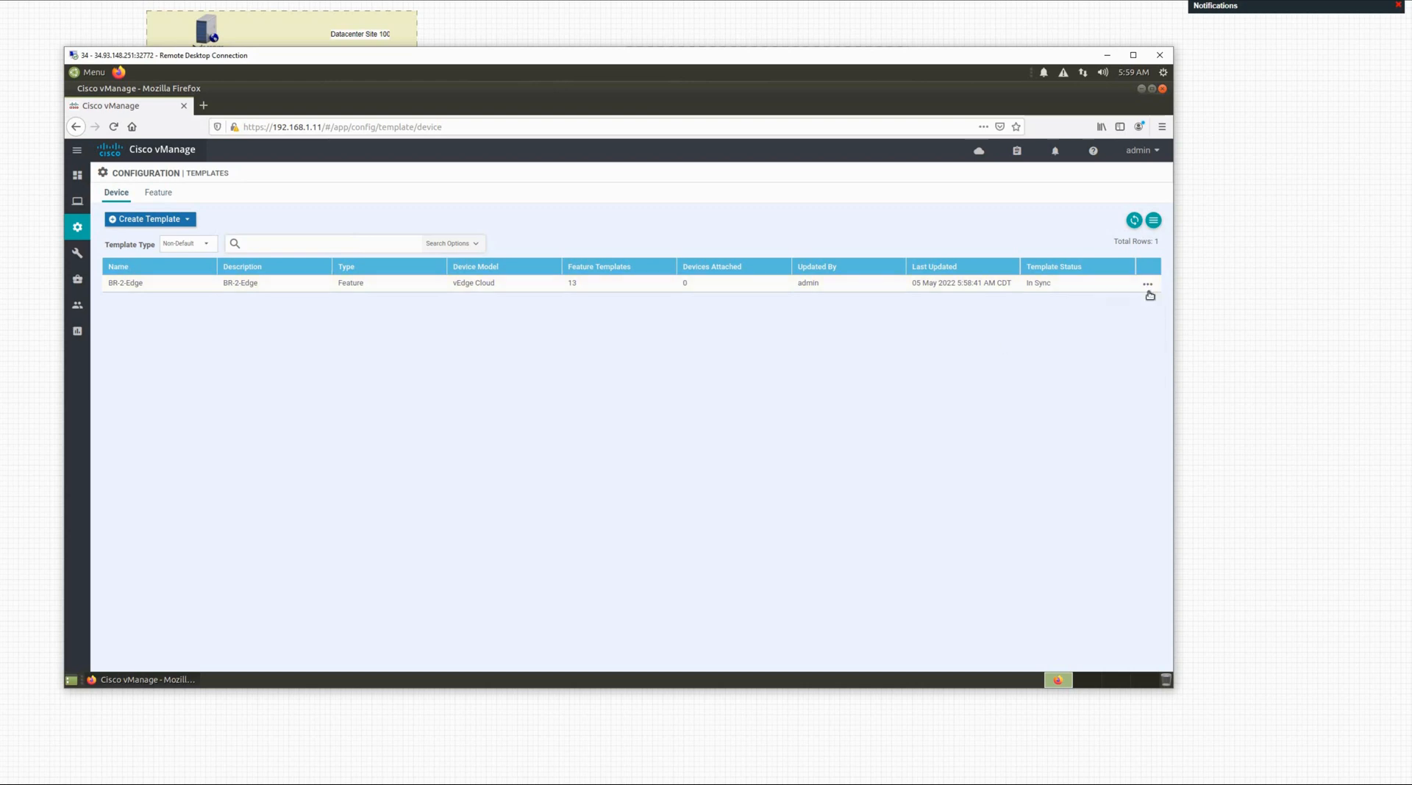
click(1147, 289)
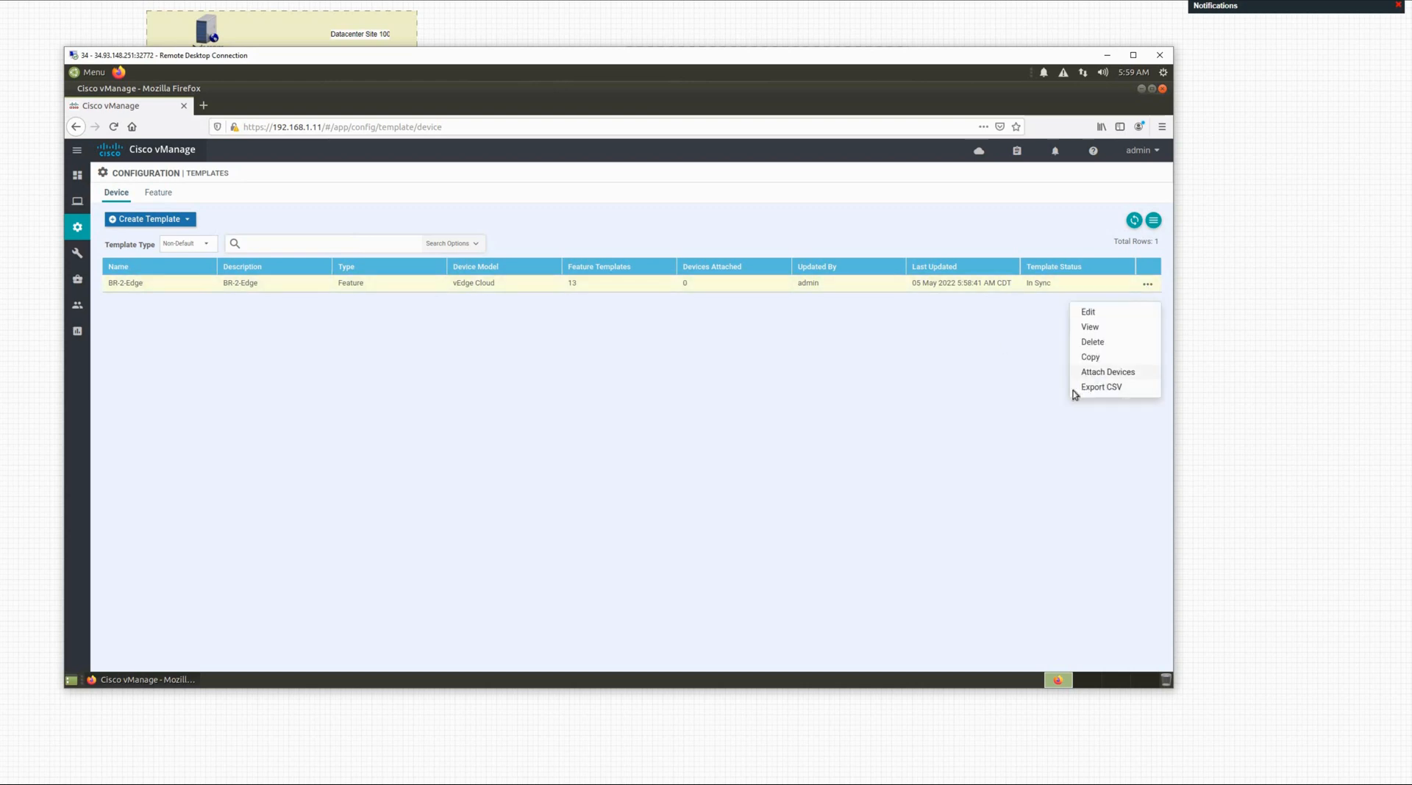
click(1093, 375)
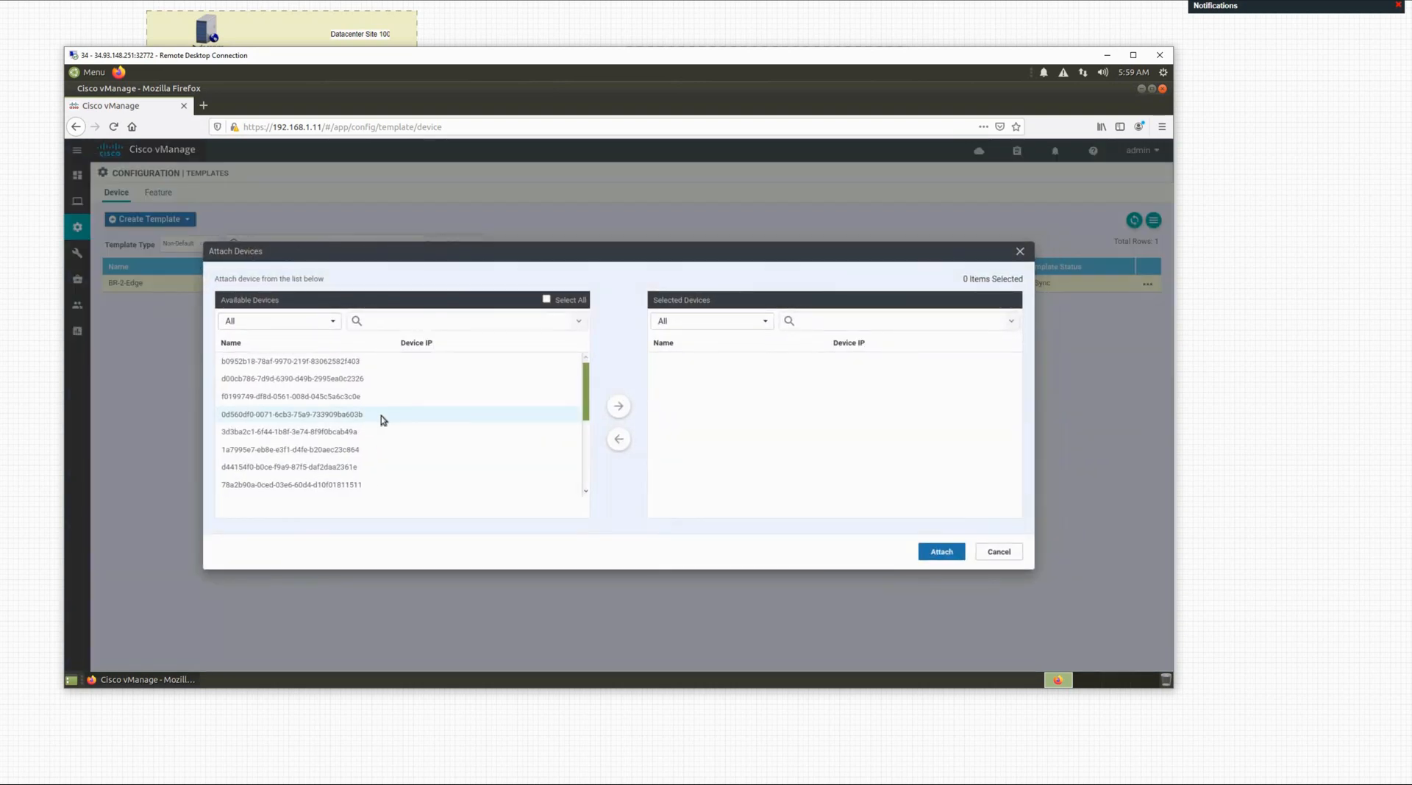
scroll(381, 416, down, 3)
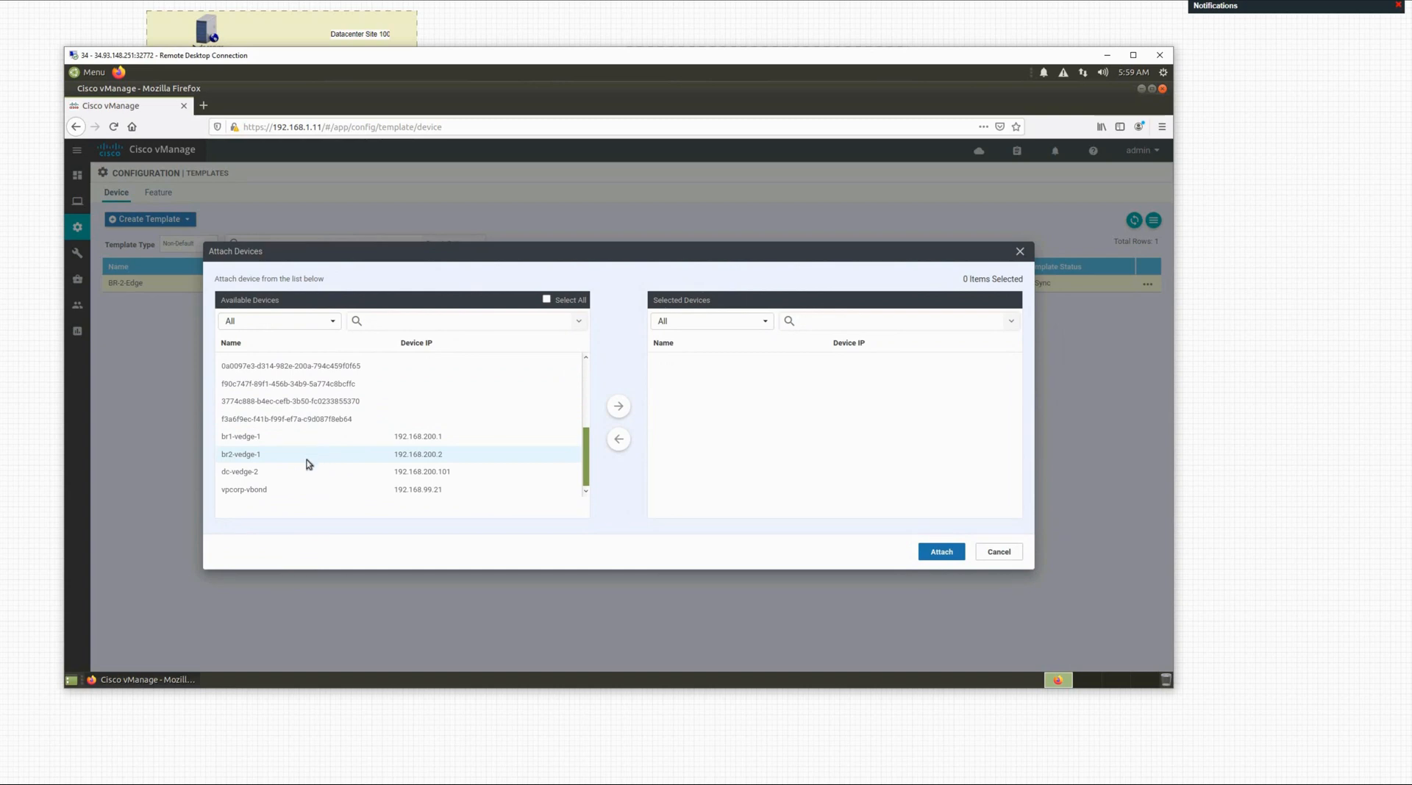
click(256, 457)
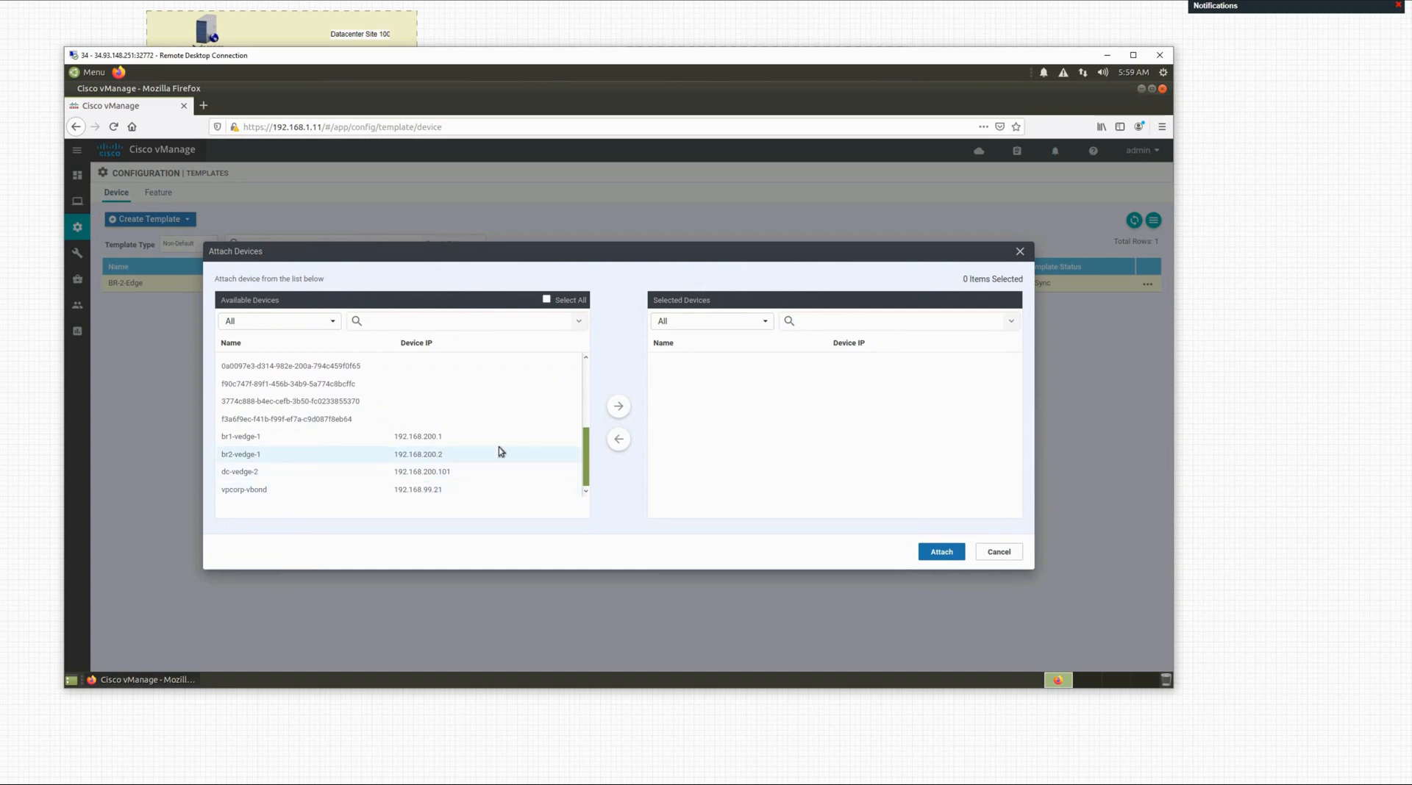
click(619, 407)
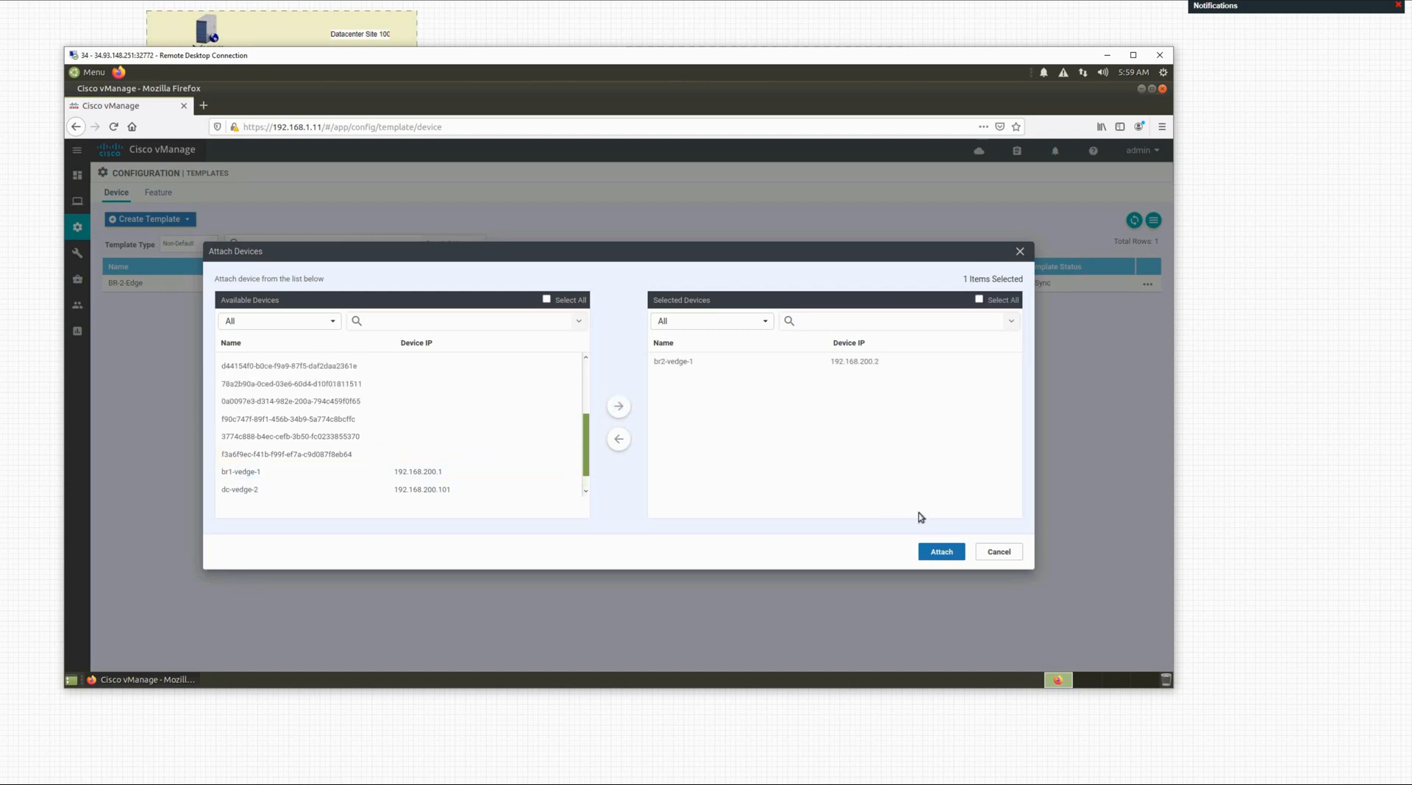
click(942, 553)
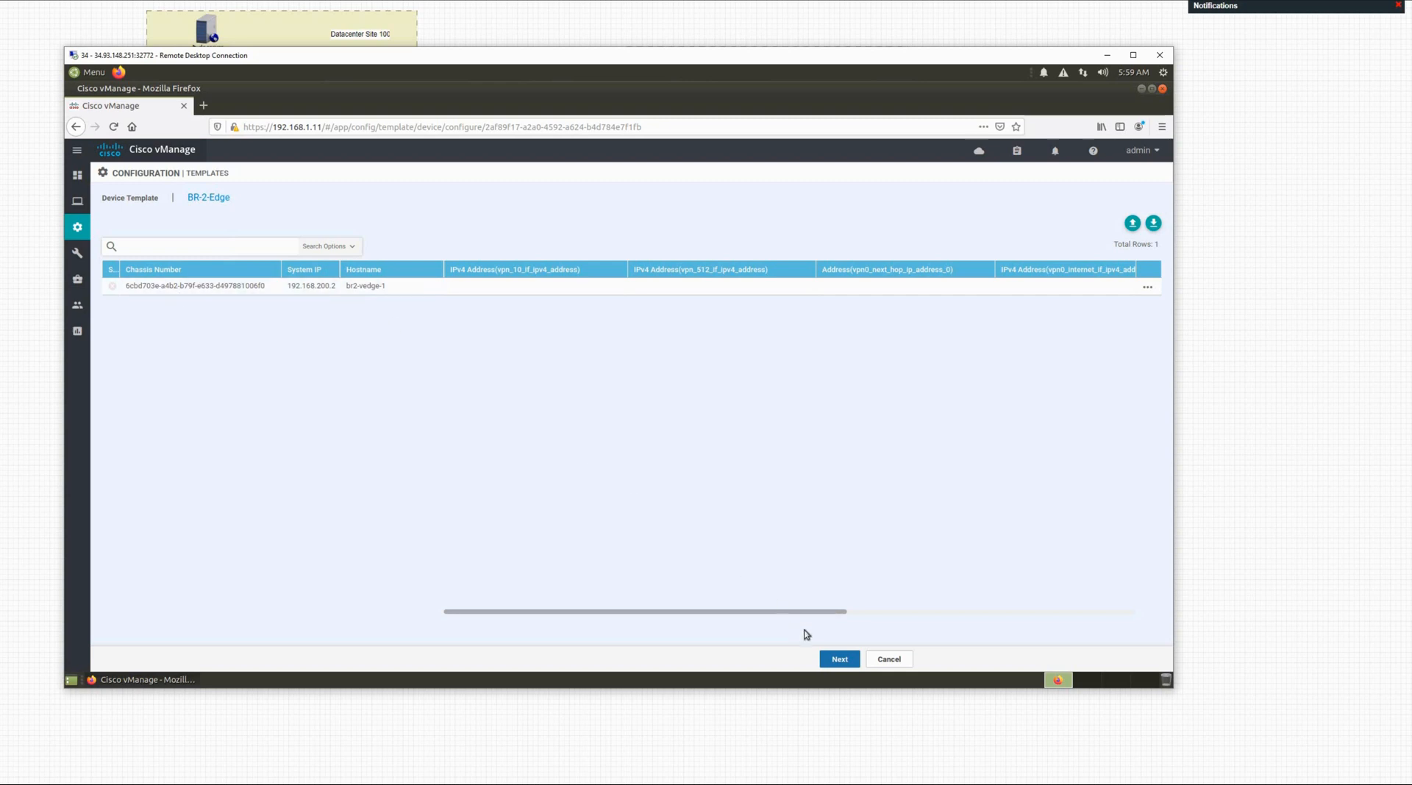
Step: Open br2-vedge-1's variable table at the vpn_10 IPv4 address and move the remote window aside to view the diagram
click(840, 662)
click(483, 287)
drag(599, 615, 798, 622)
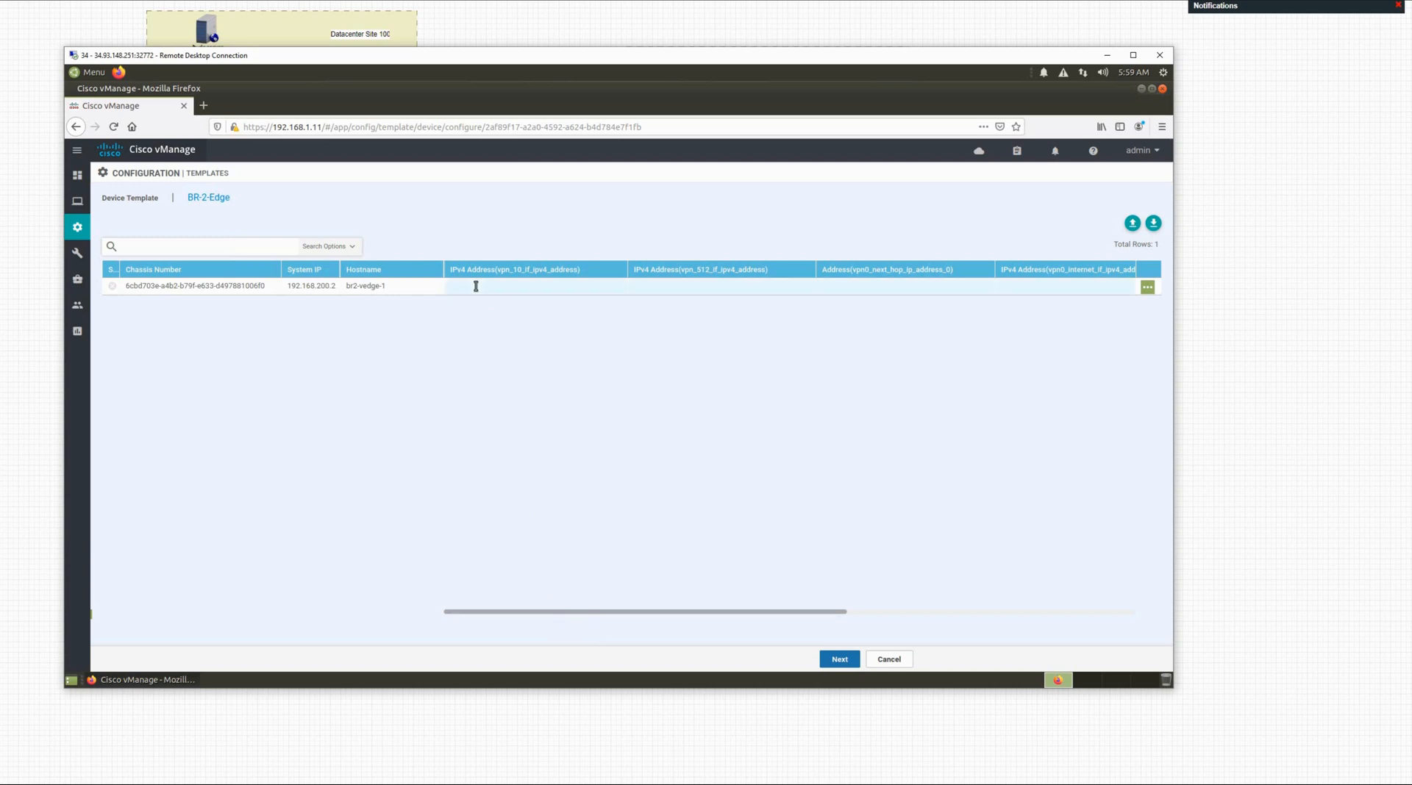
click(549, 283)
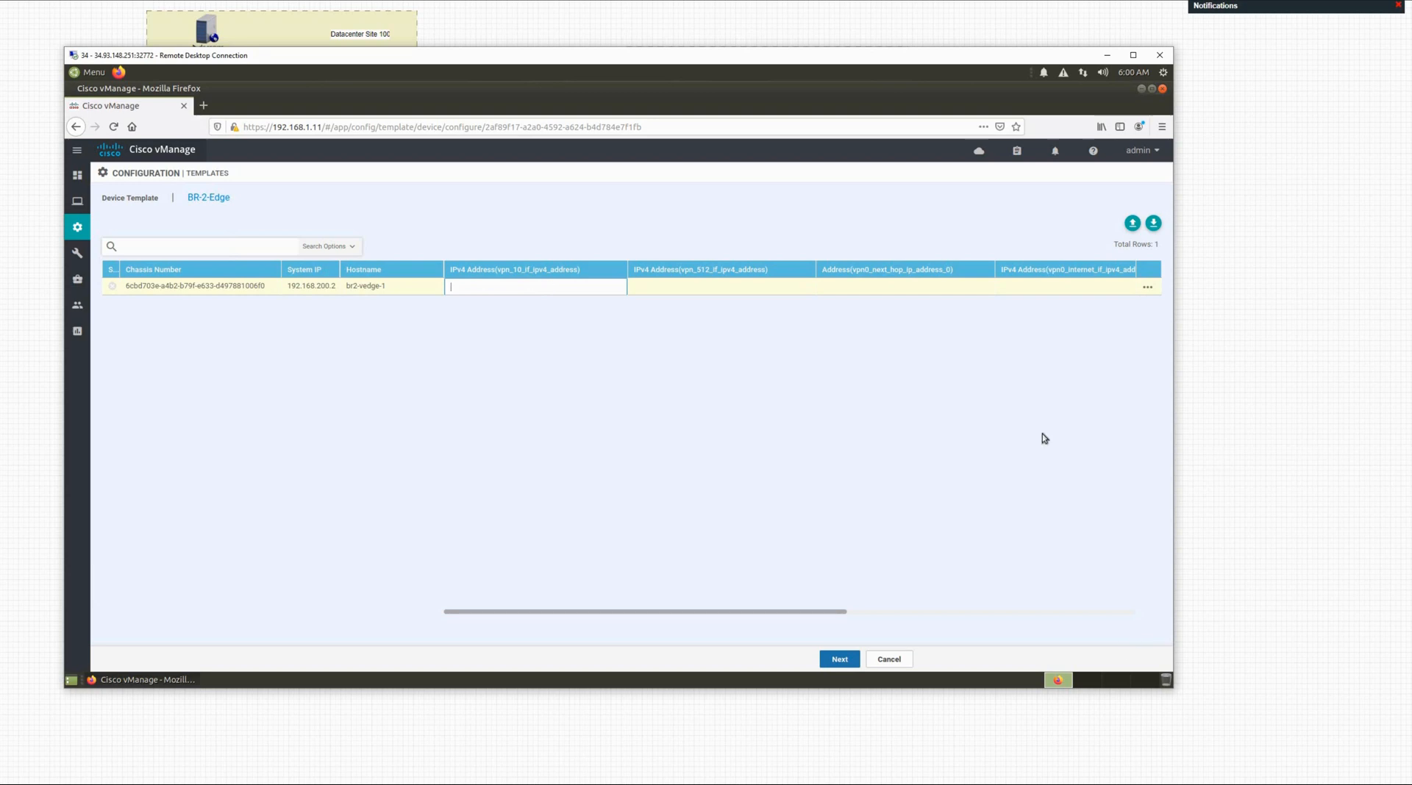
drag(917, 55, 997, 540)
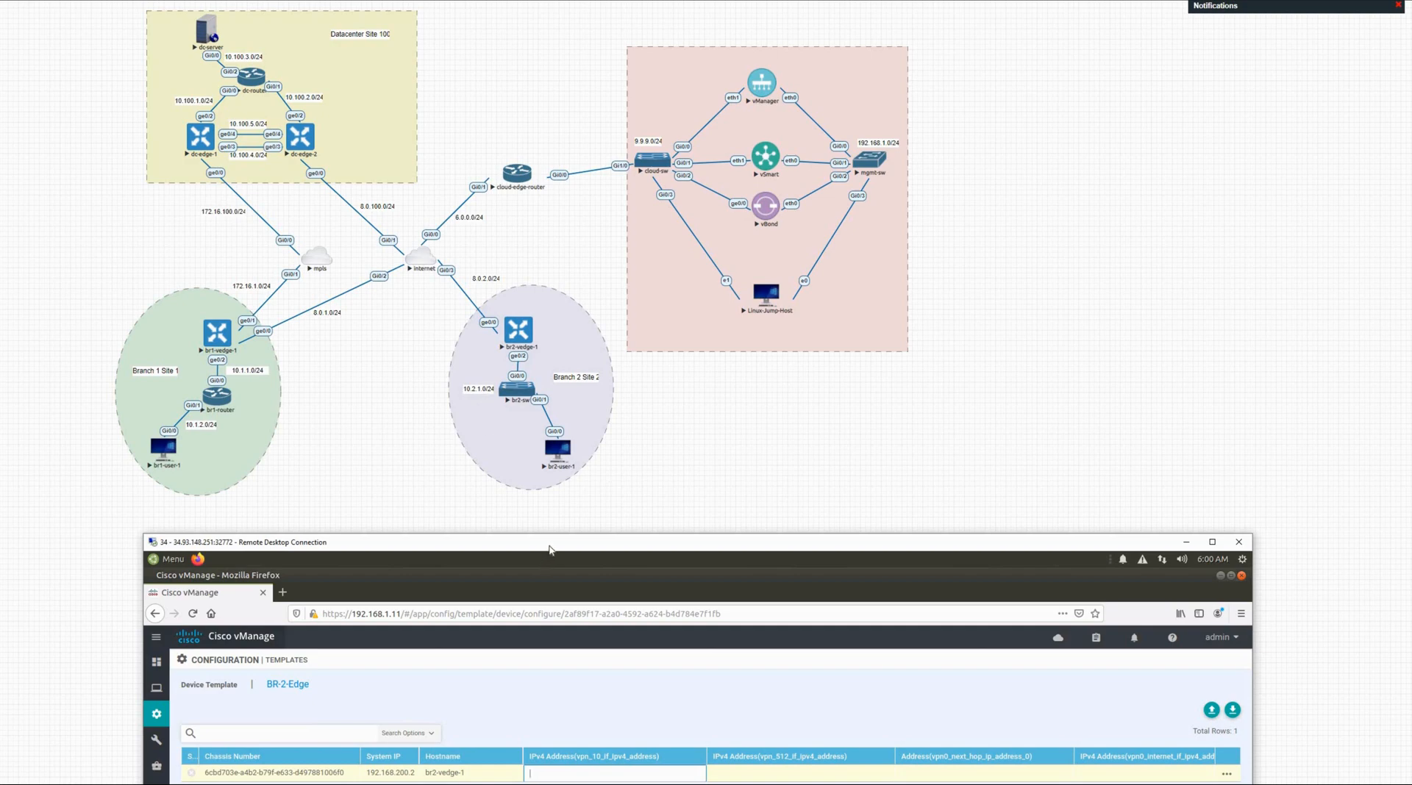
Step: Enter 10.2.1.1/24 for the vpn_10 interface and 192.168.10.10 for the vpn_512 interface
drag(549, 550, 553, 110)
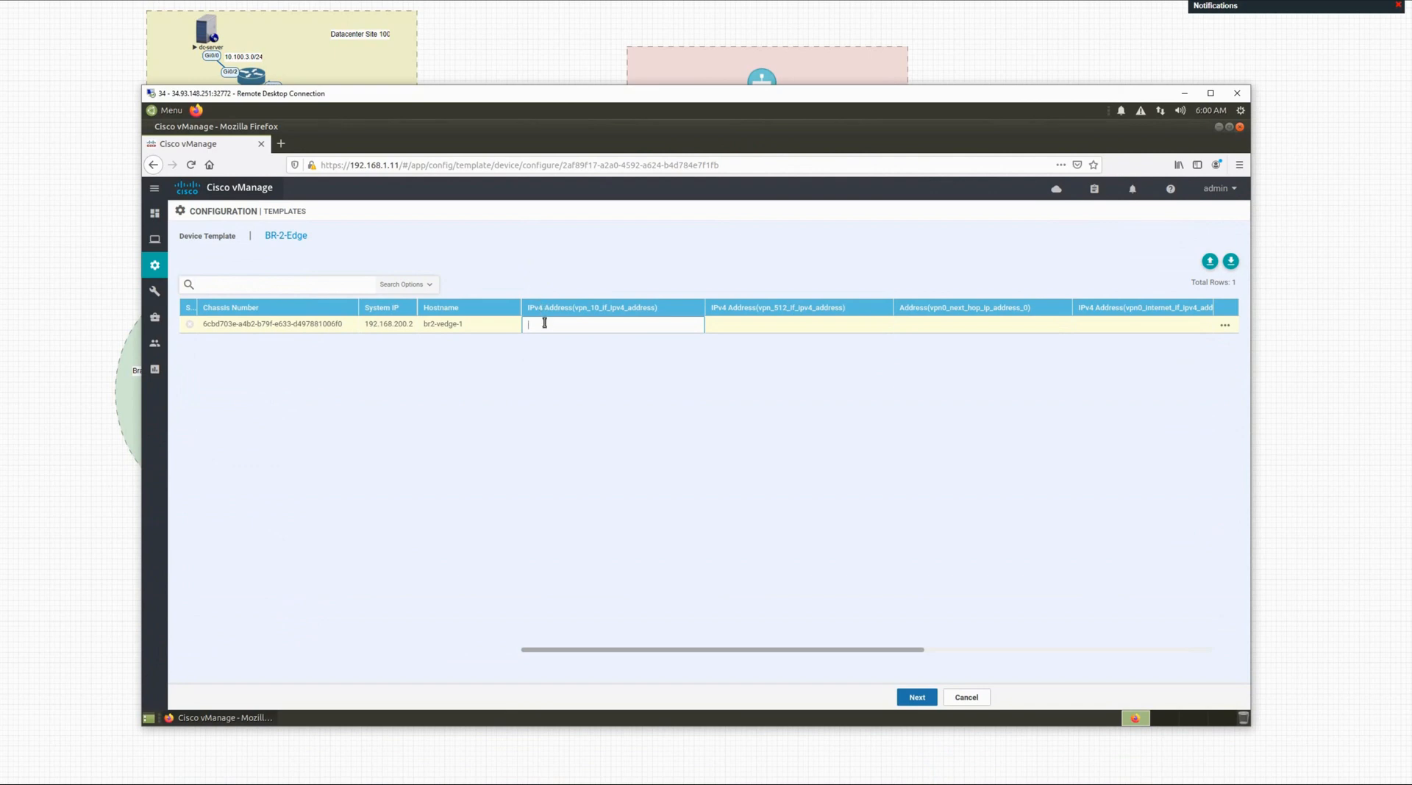
click(545, 324)
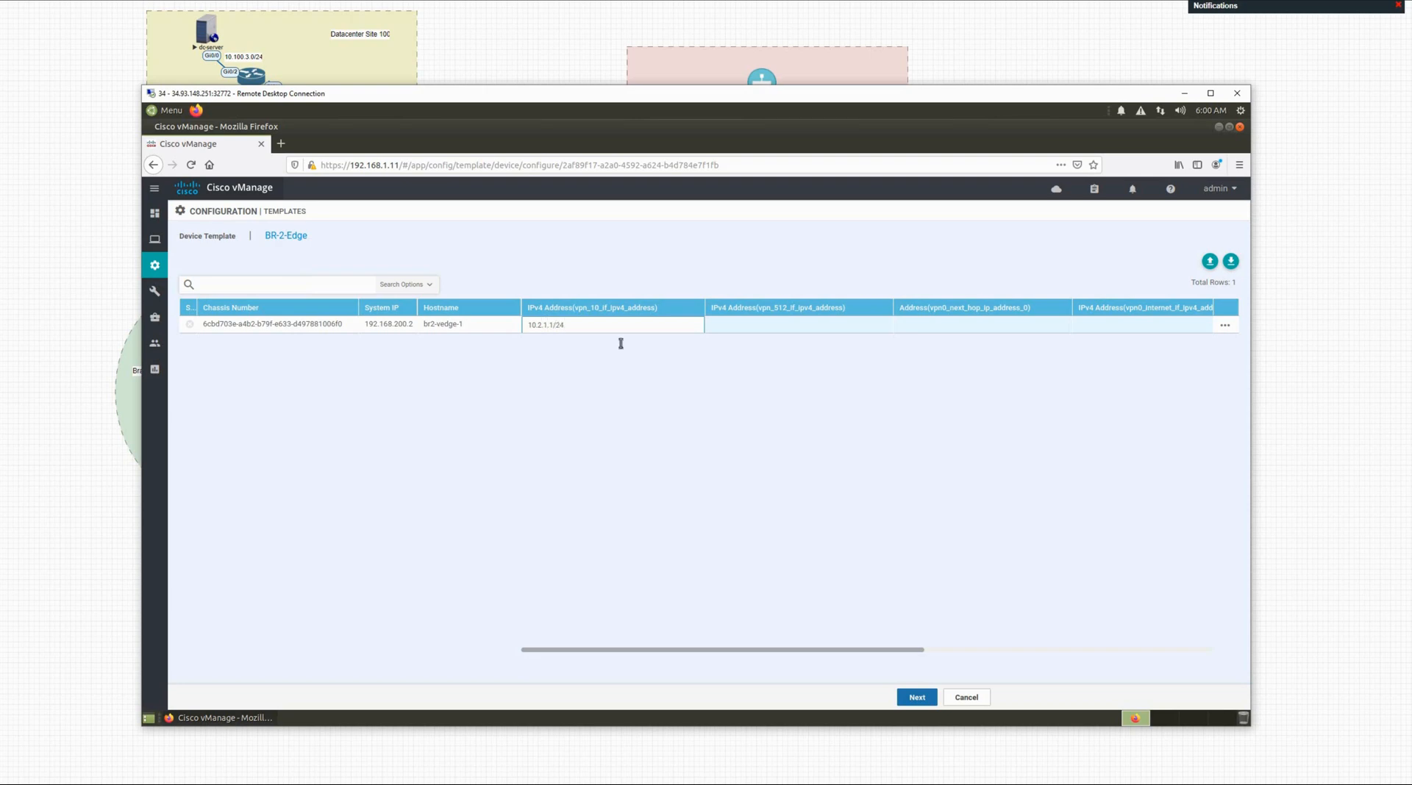
click(726, 328)
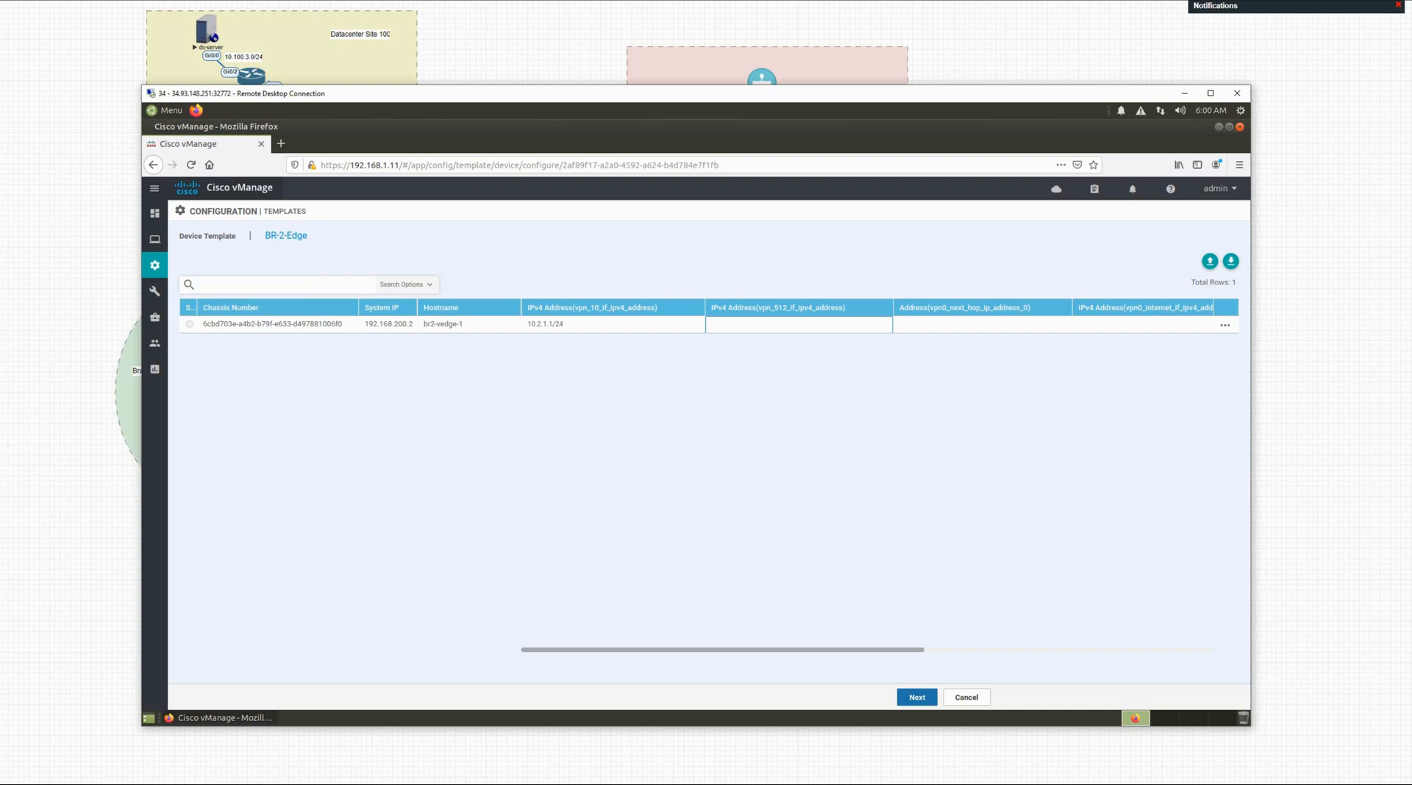
text(92.168.10.10)
click(942, 325)
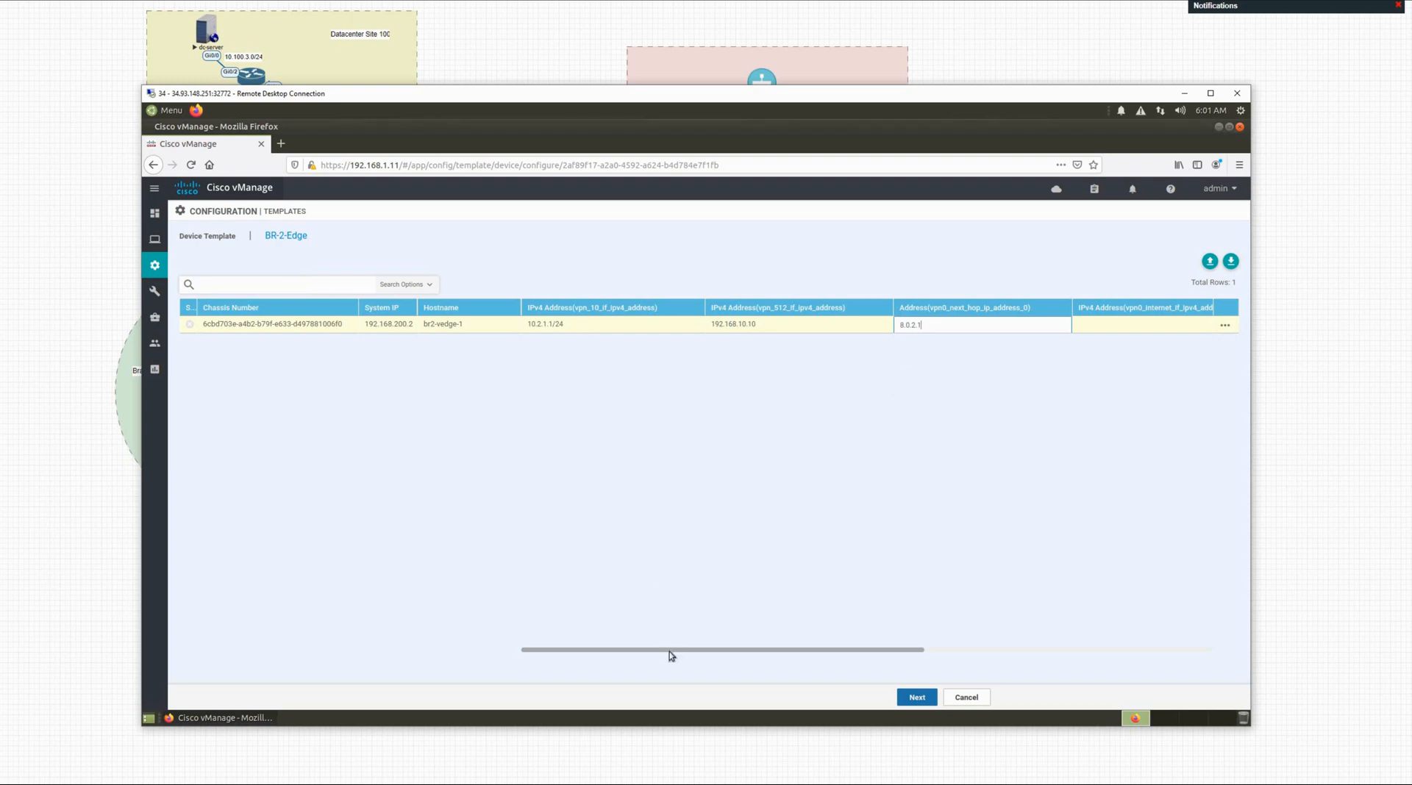
Step: Confirm next-hop 8.0.2.1, then enter 8.0.2.2/24 as br2-vedge-1's vpn0 internet interface address
click(571, 324)
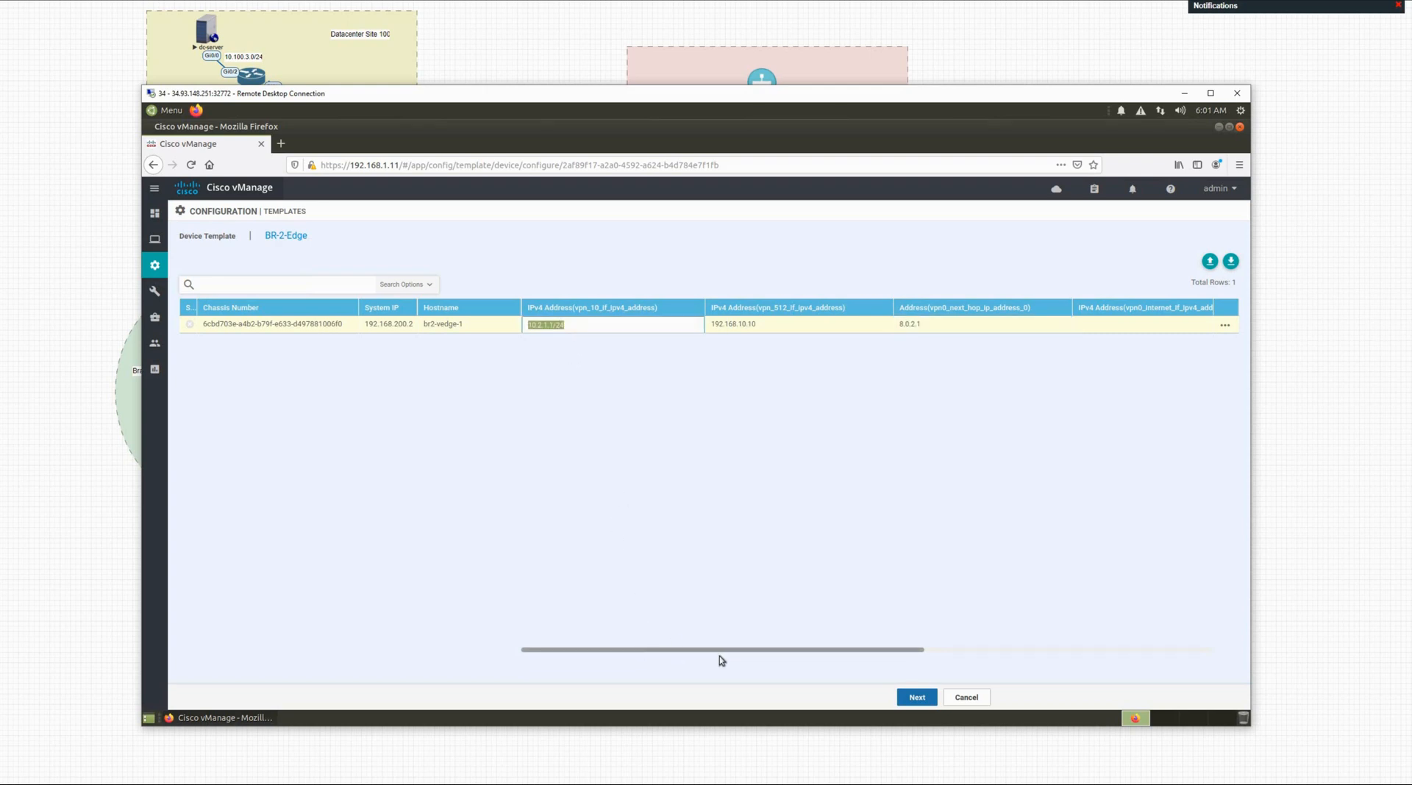
drag(719, 656, 824, 656)
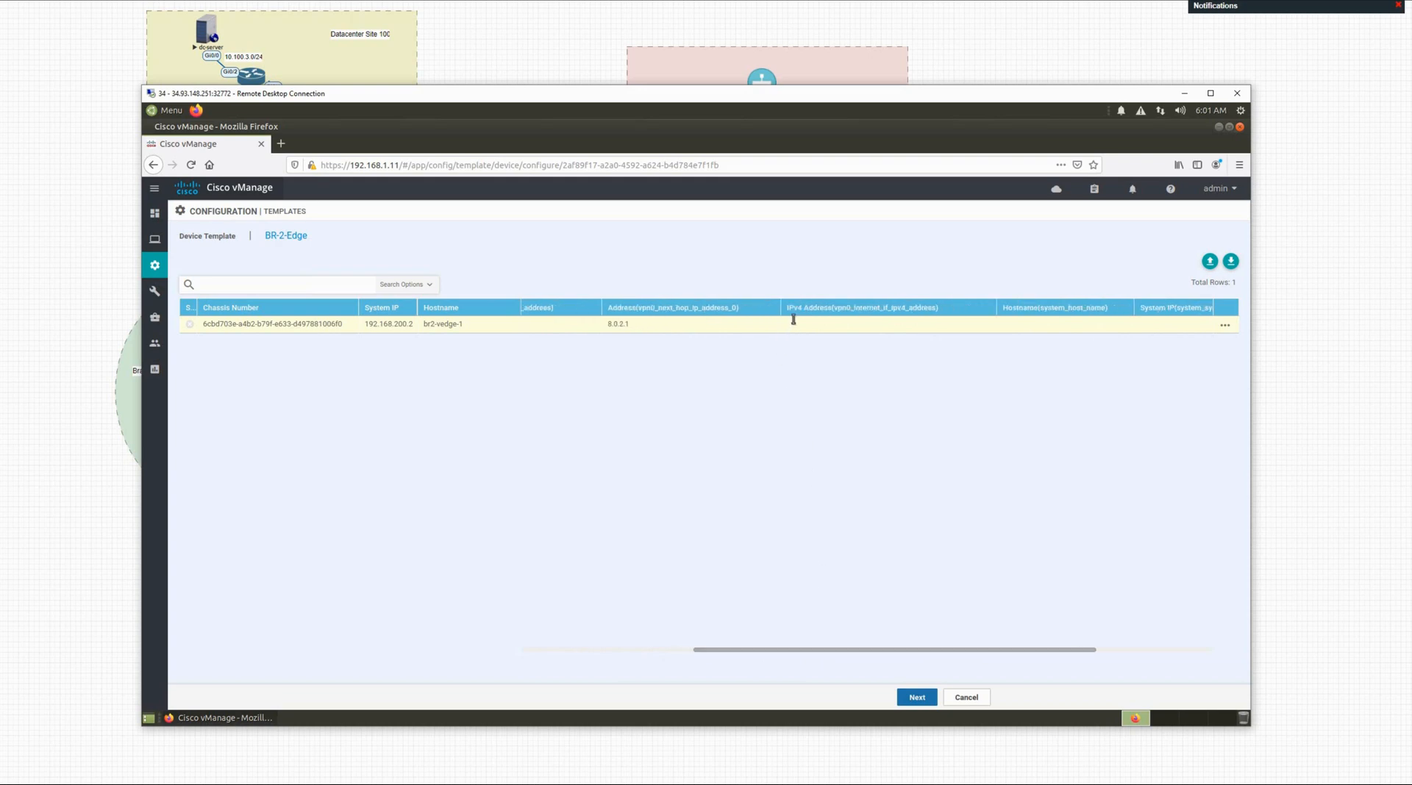
click(794, 321)
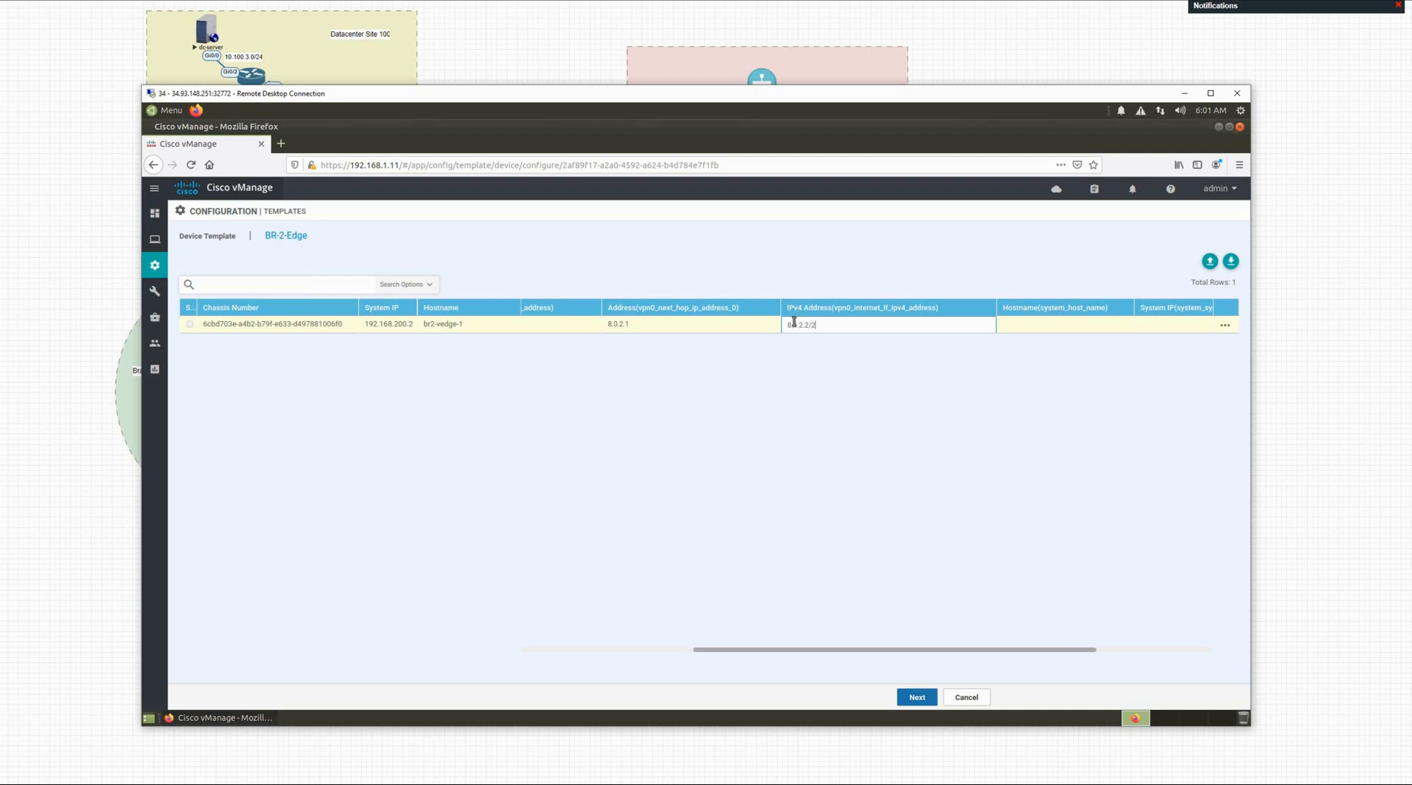
click(1035, 328)
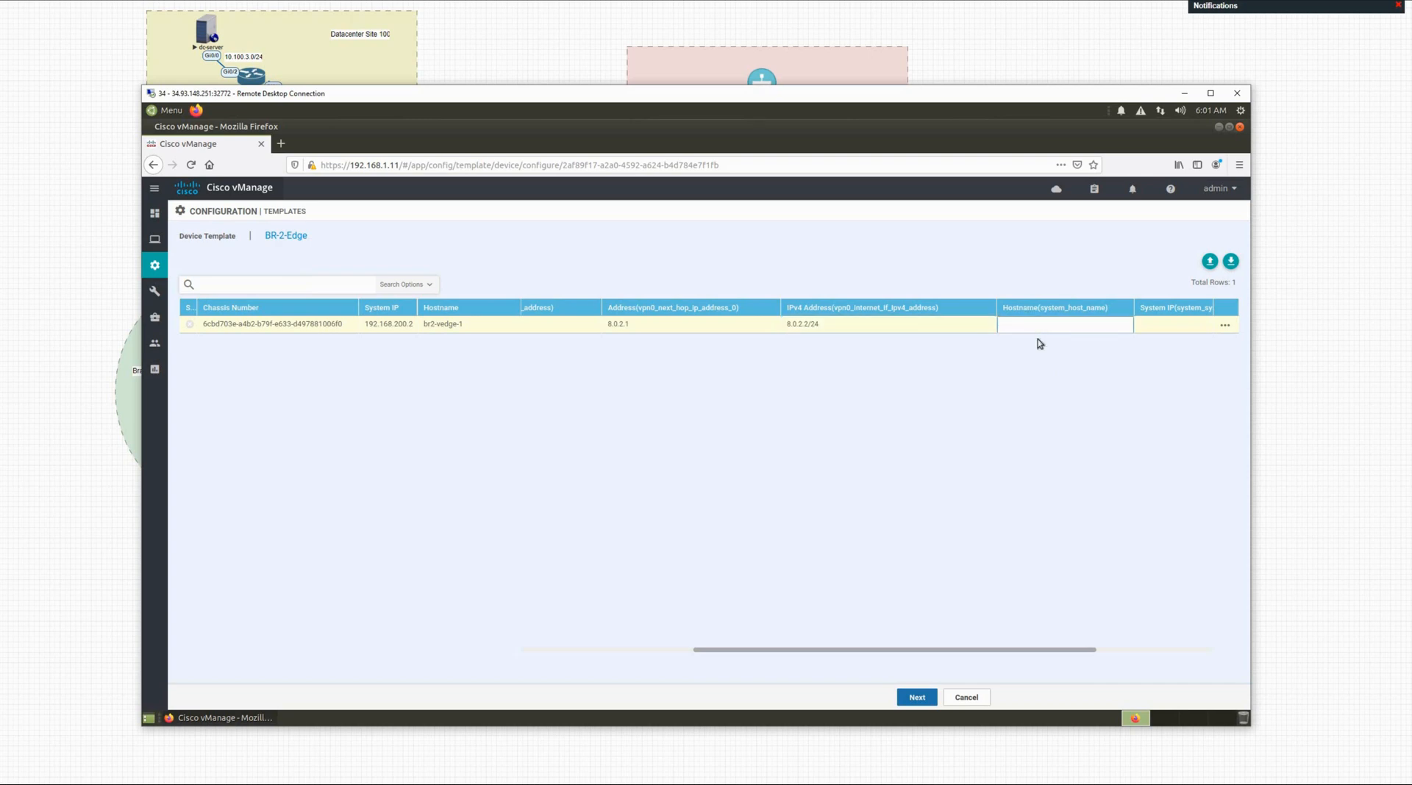
drag(483, 98, 574, 126)
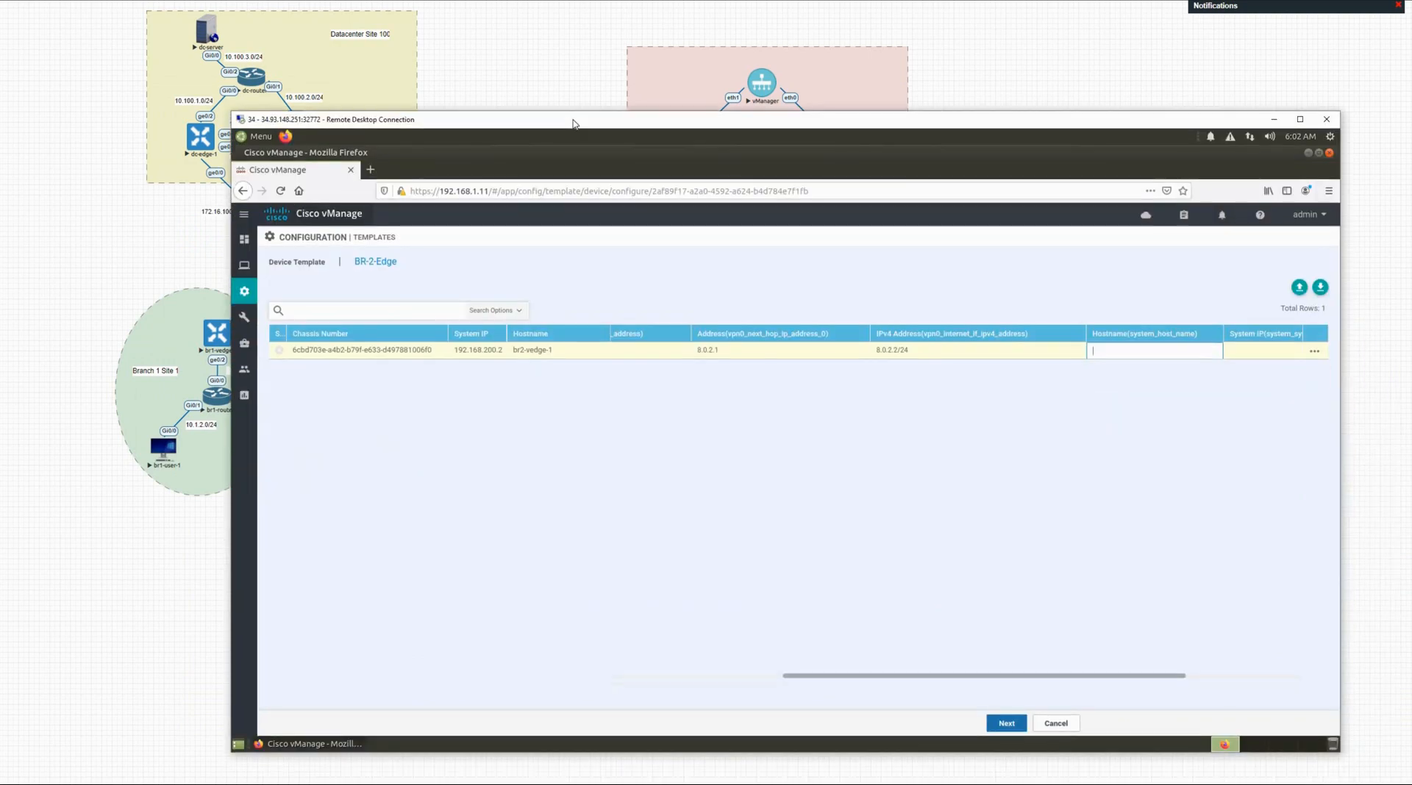
Step: Fill the br2-vedge-1 row's Hostname, System IP 192.168.200.2 and Site ID 2 cells until the row is complete
click(1100, 354)
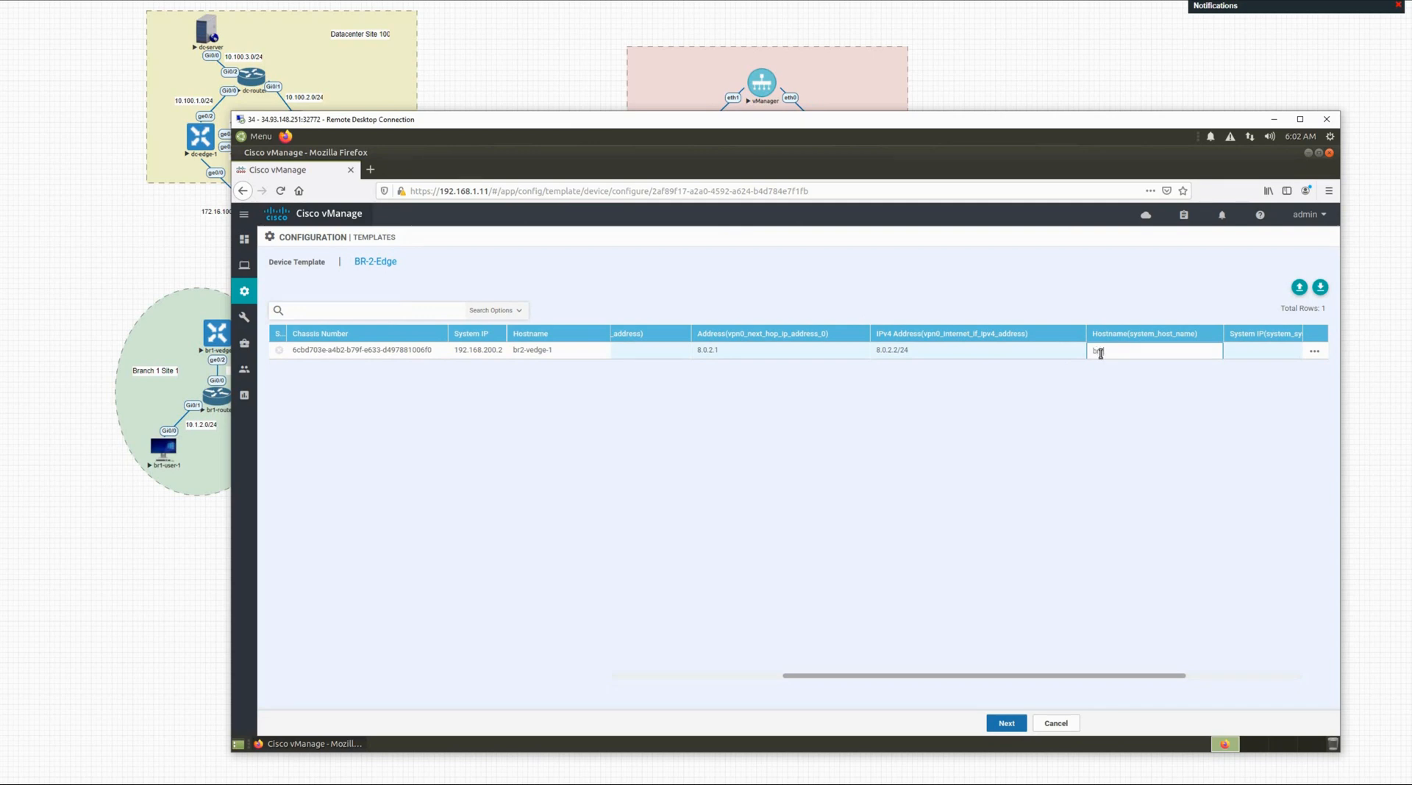
text(br2-vedge-1)
click(1234, 350)
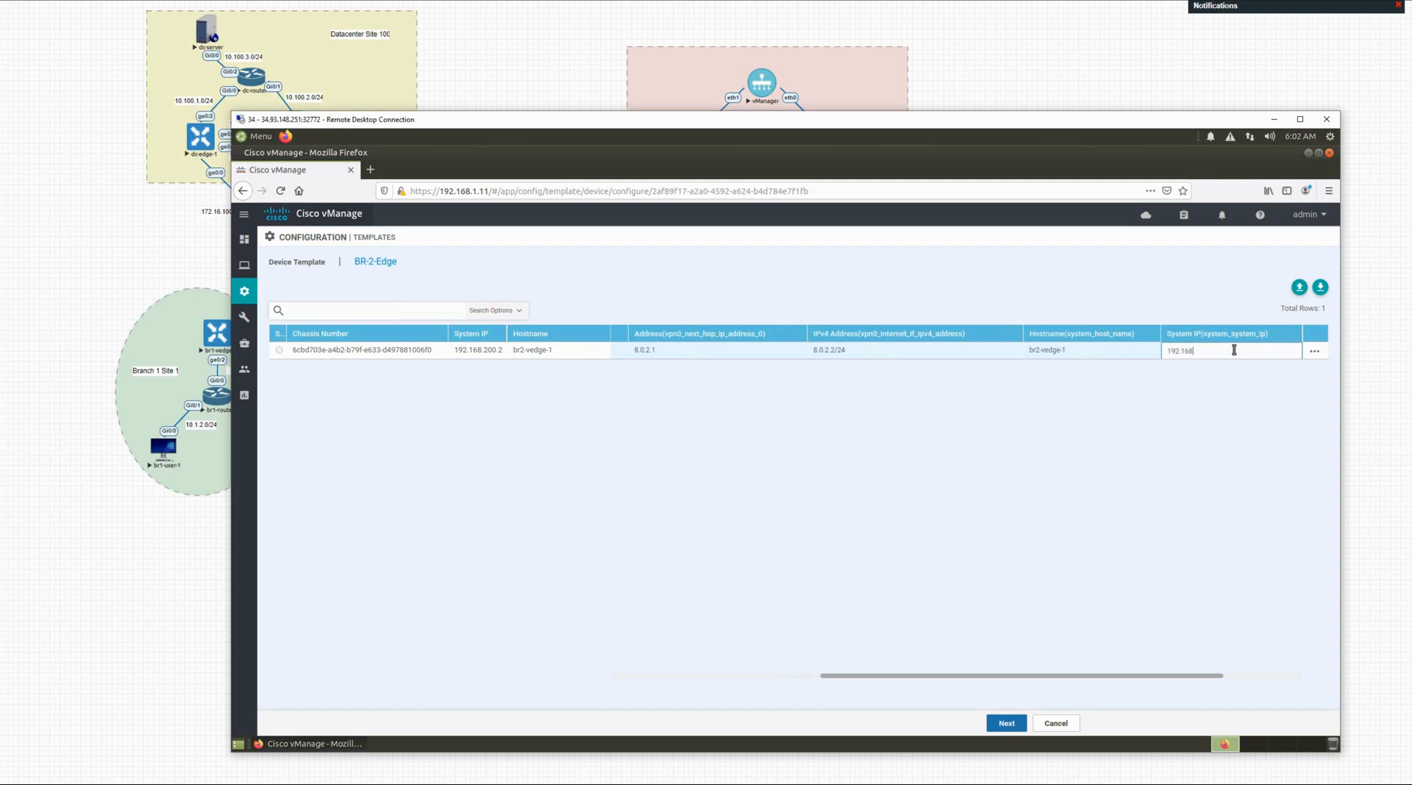
text(192.168.200.2)
click(1097, 658)
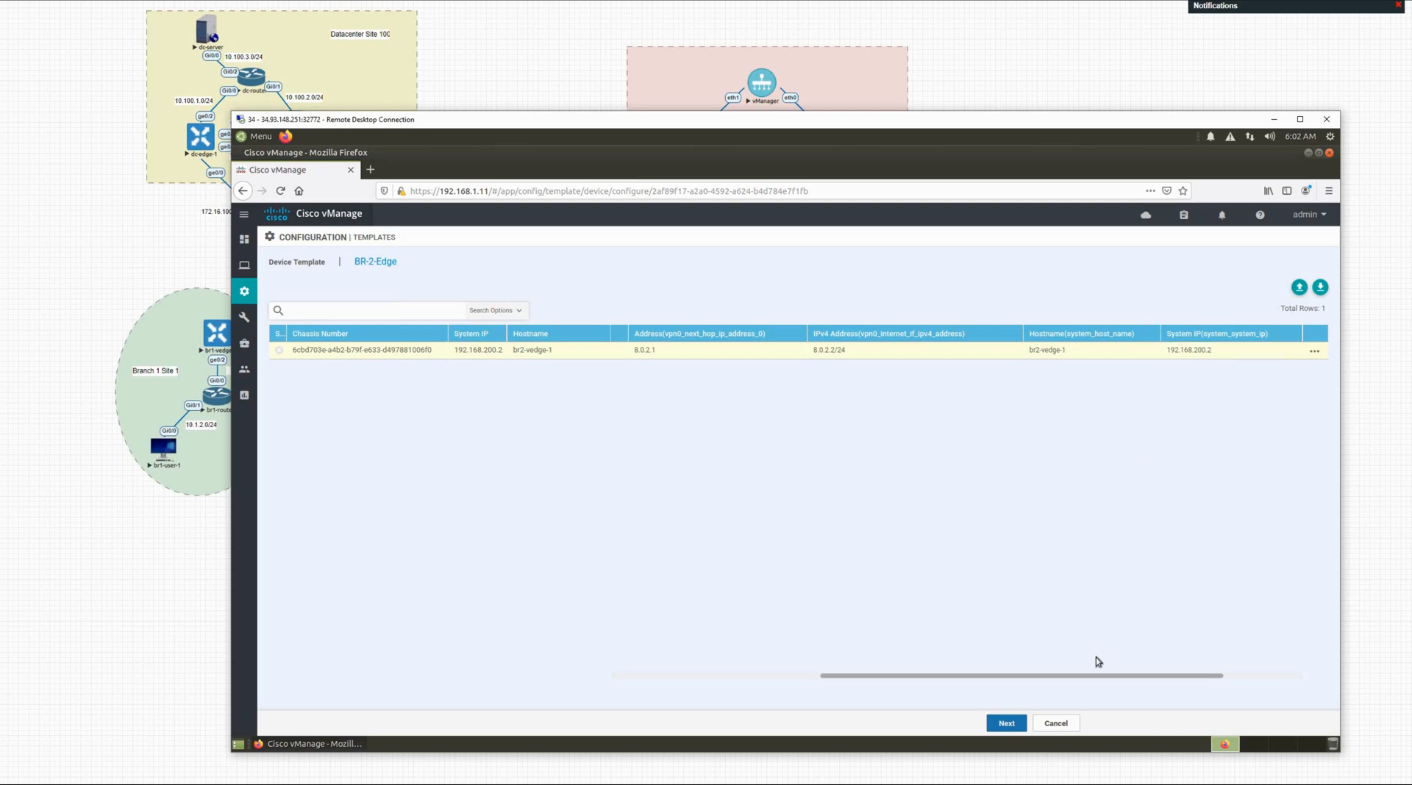
drag(1191, 677, 1235, 671)
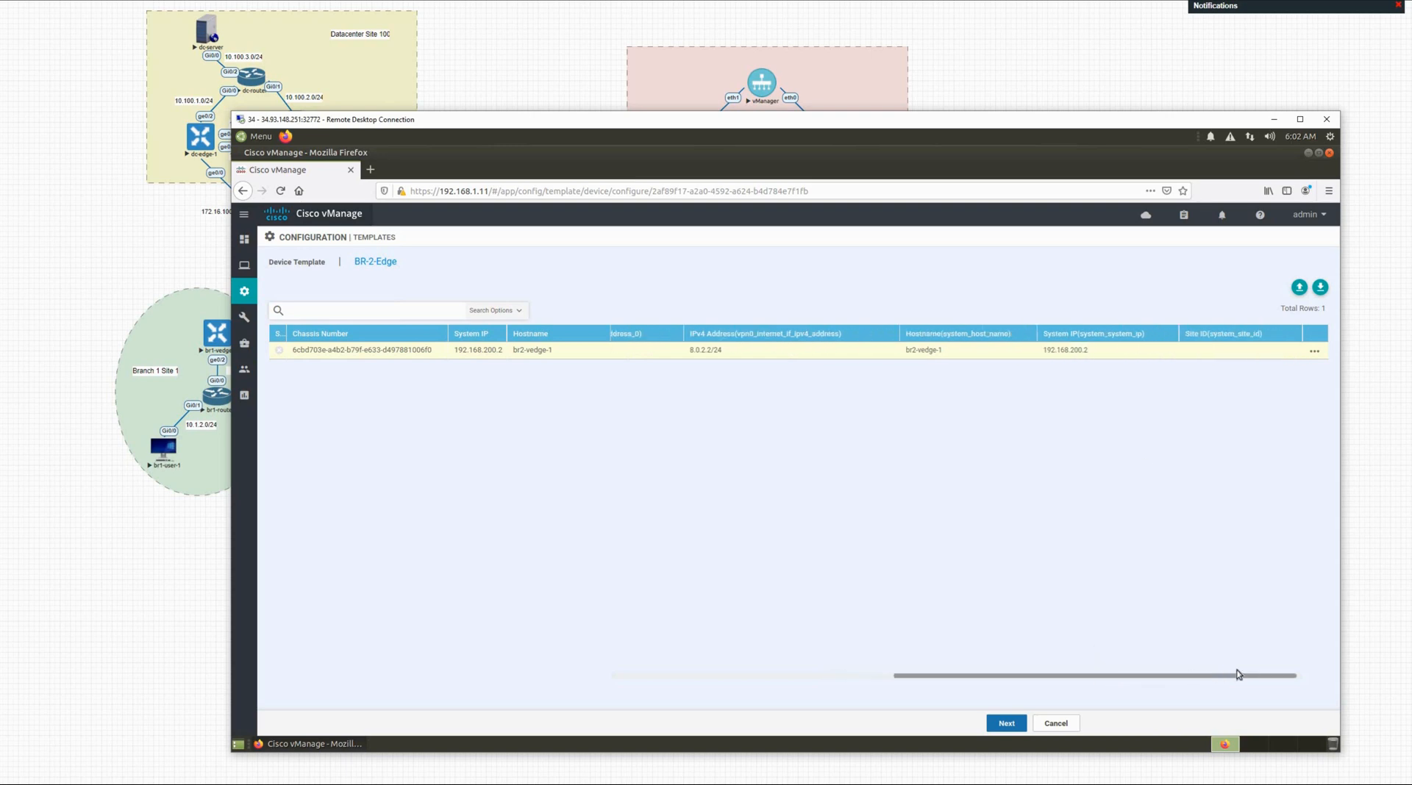
click(1203, 350)
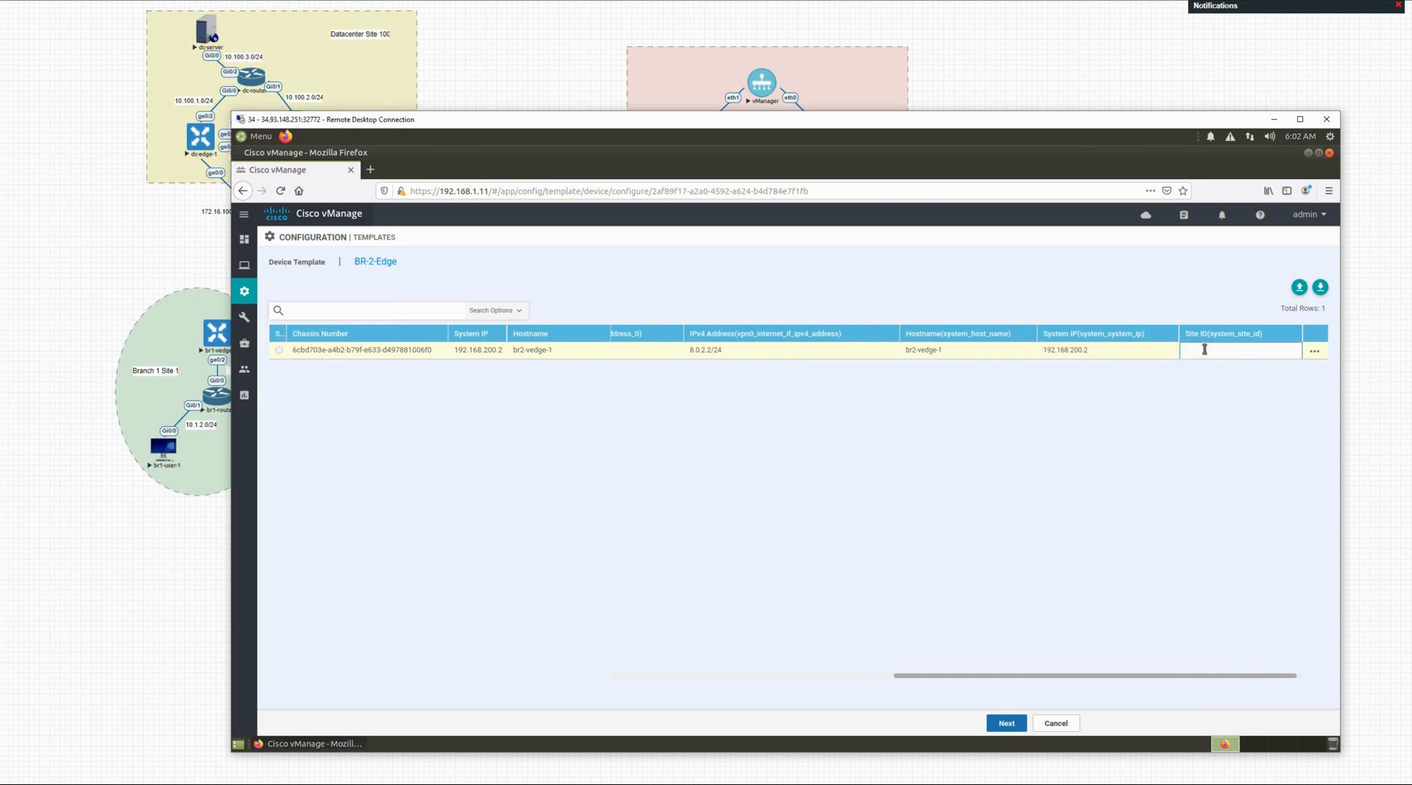
text(2)
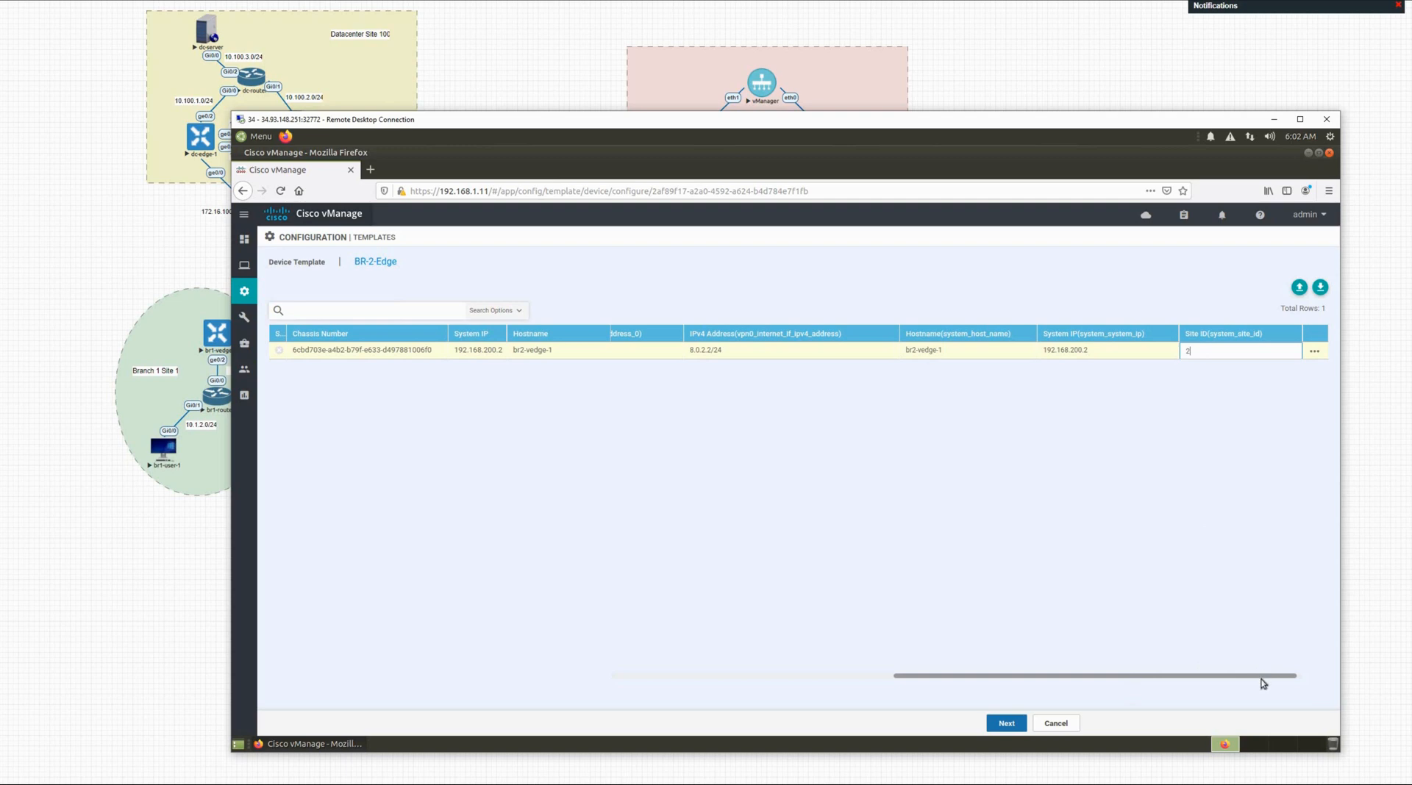
click(1324, 667)
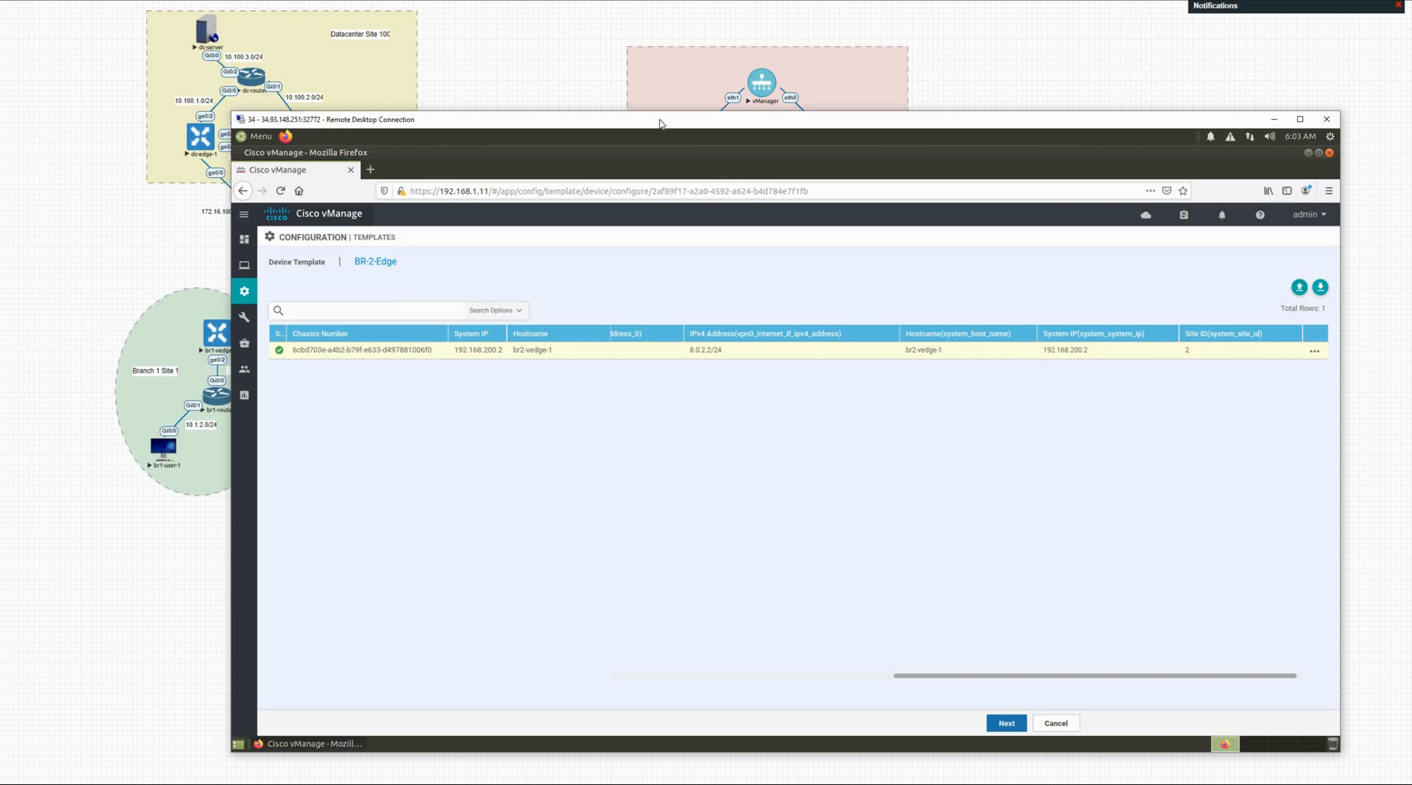
drag(660, 124, 578, 106)
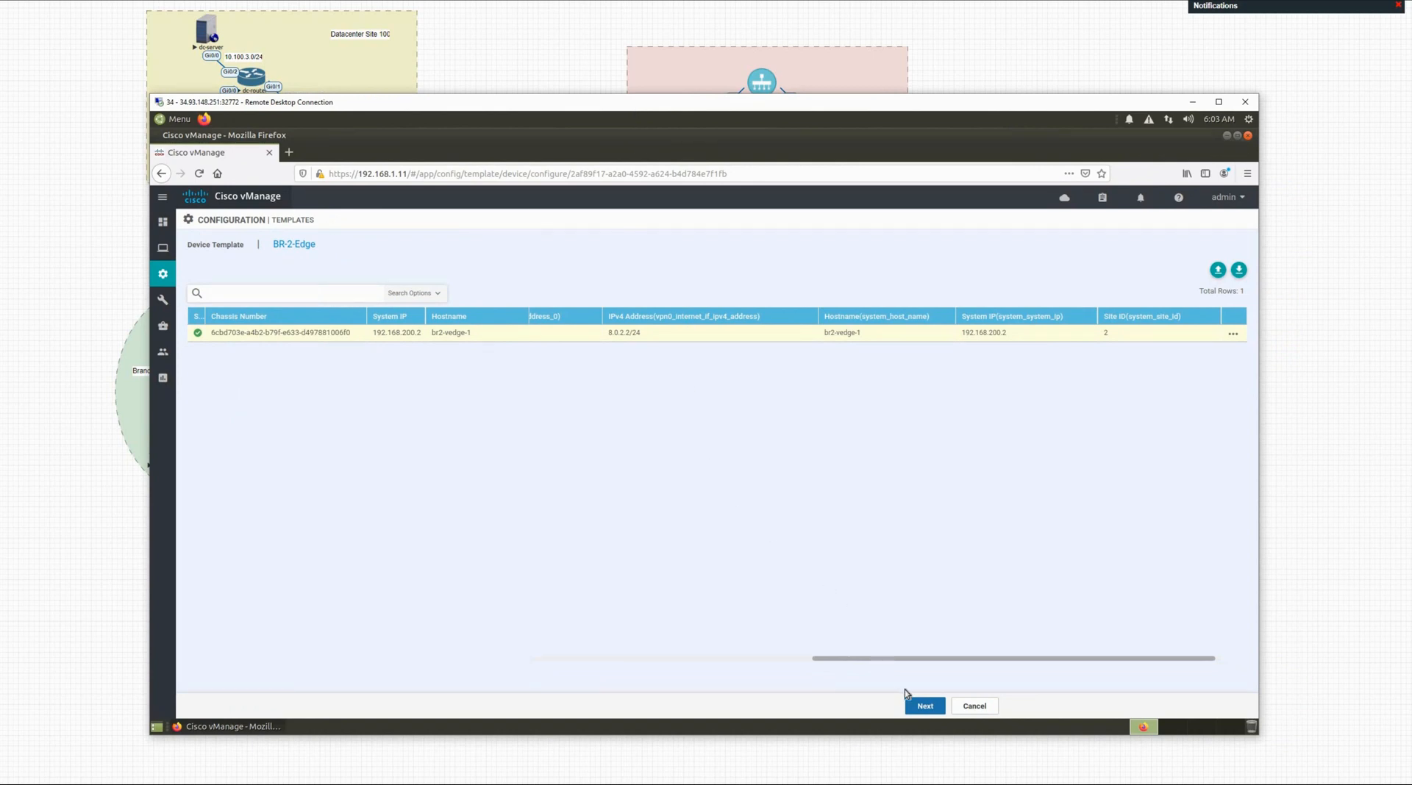
click(922, 706)
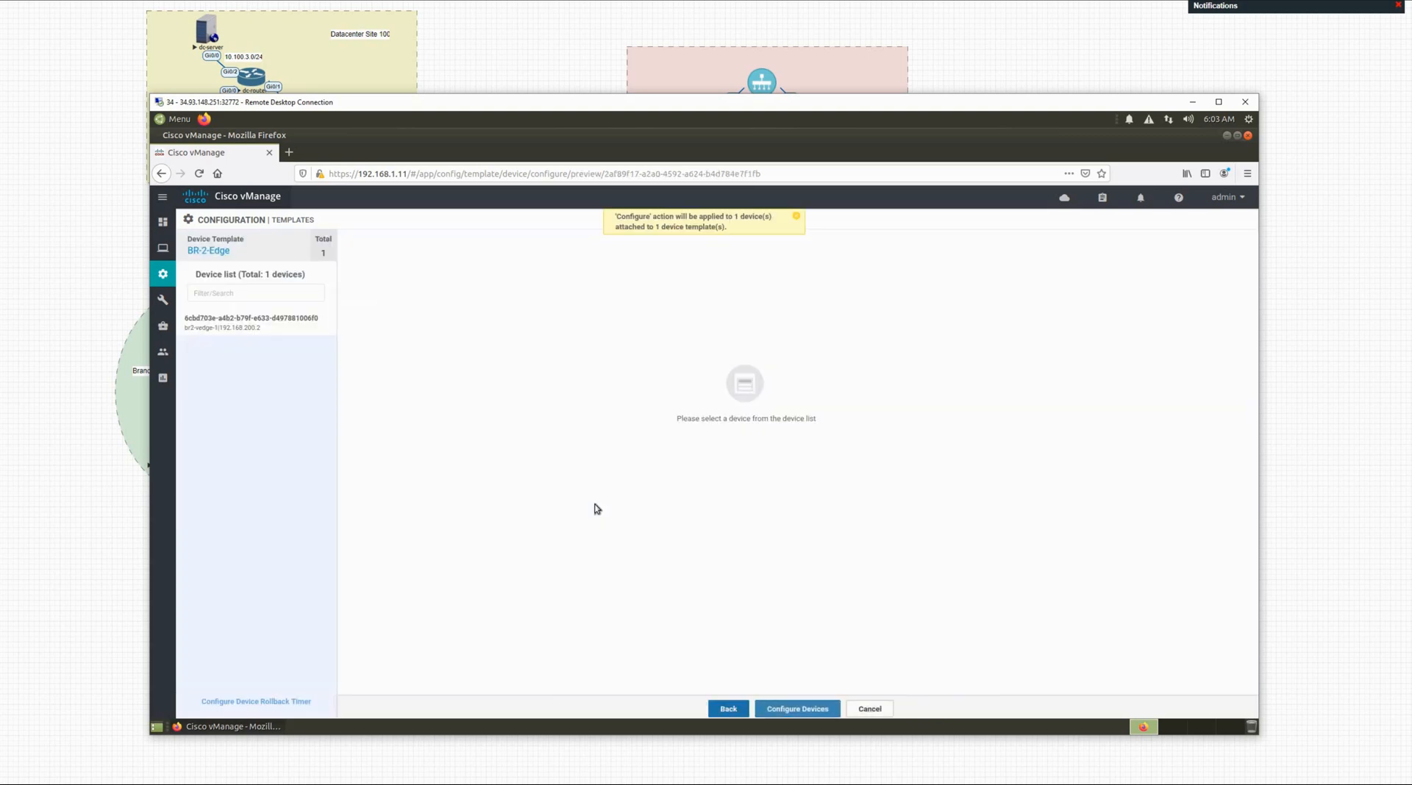
click(287, 330)
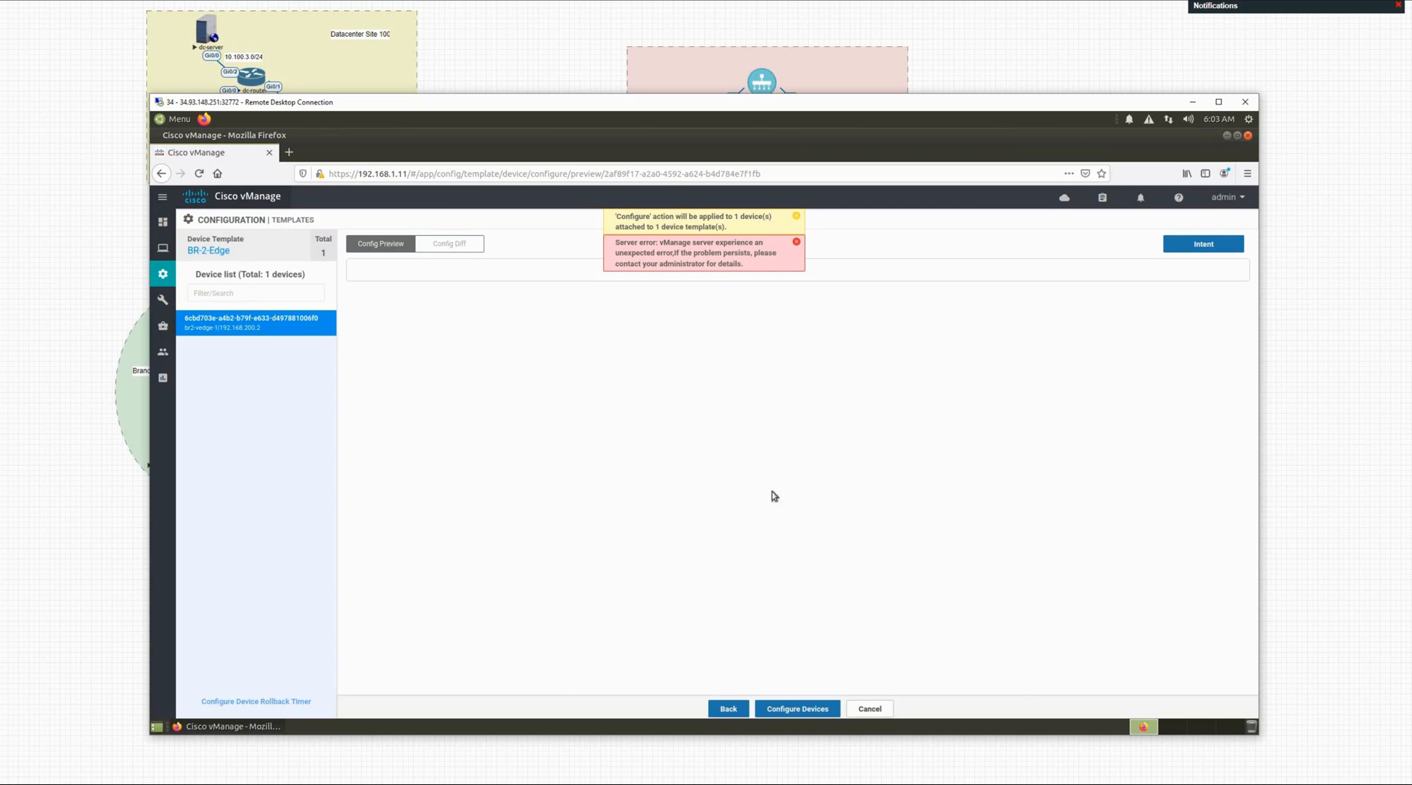
click(726, 710)
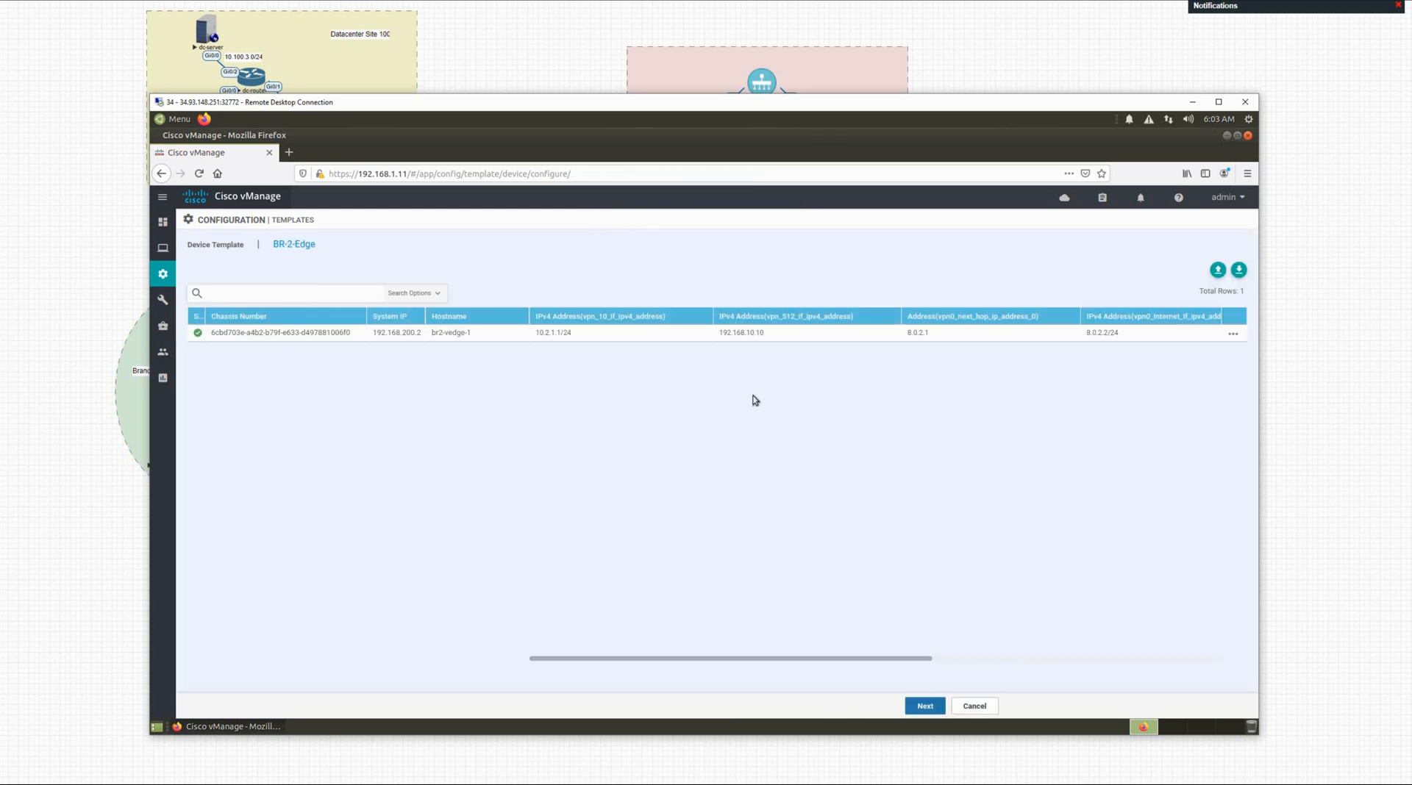
Step: Change the vpn_512 interface address from 192.168.10.10 to 192.168.10.10/24
click(768, 334)
drag(928, 660, 603, 696)
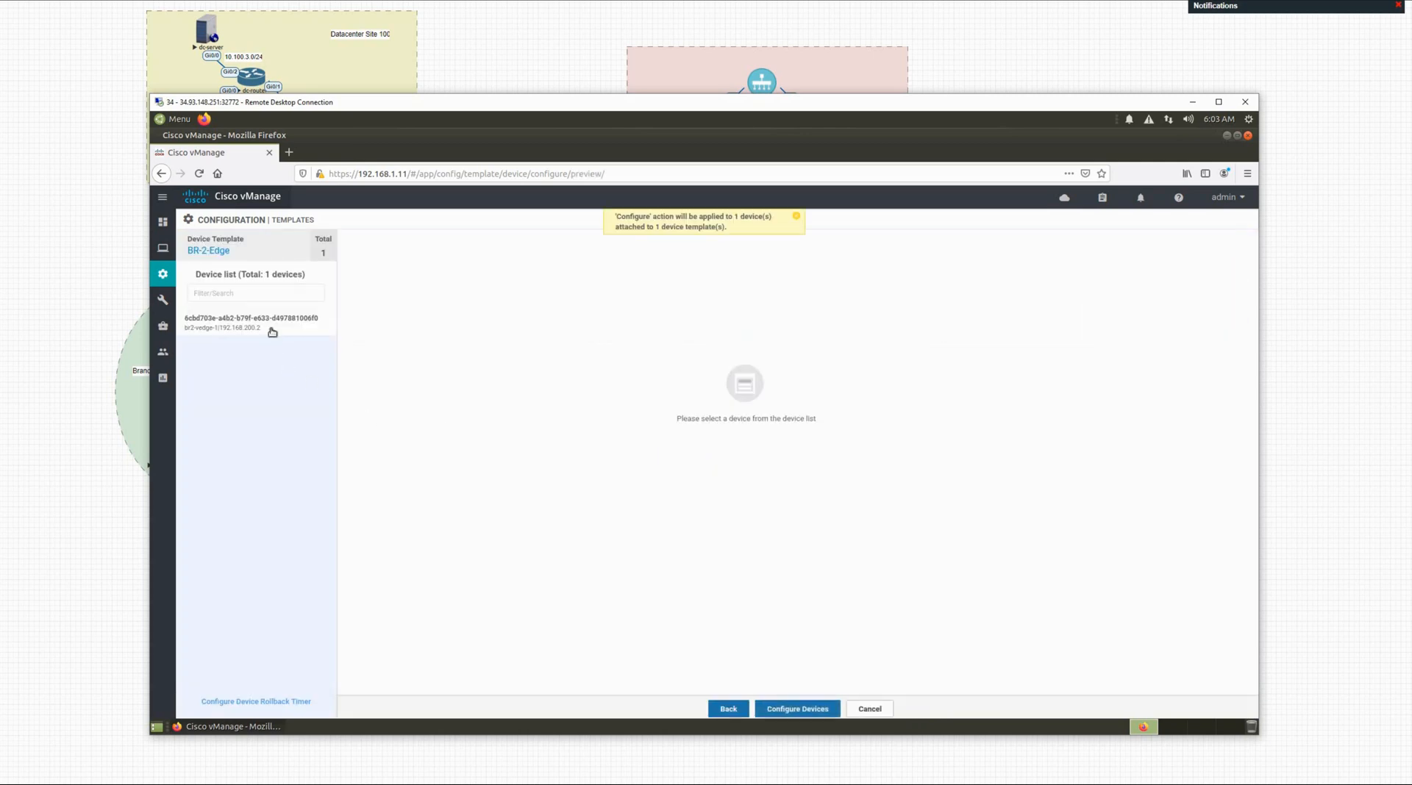
Step: Load br2-vedge-1's configuration preview and check the vbond address in it
click(272, 331)
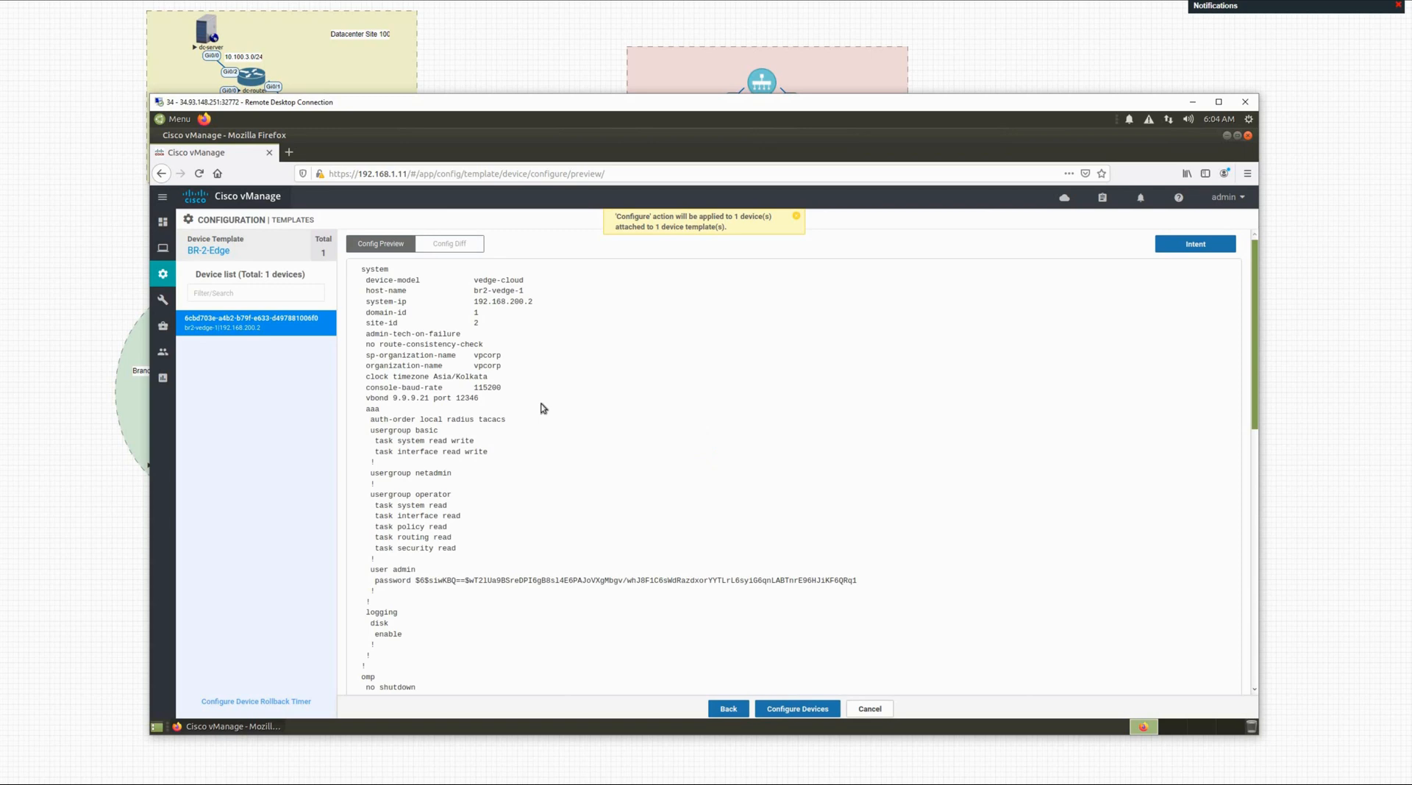
scroll(542, 408, down, 2)
scroll(542, 407, up, 2)
drag(397, 399, 429, 399)
Step: Compare current and new configuration in Config Diff, then return to Config Preview
click(448, 245)
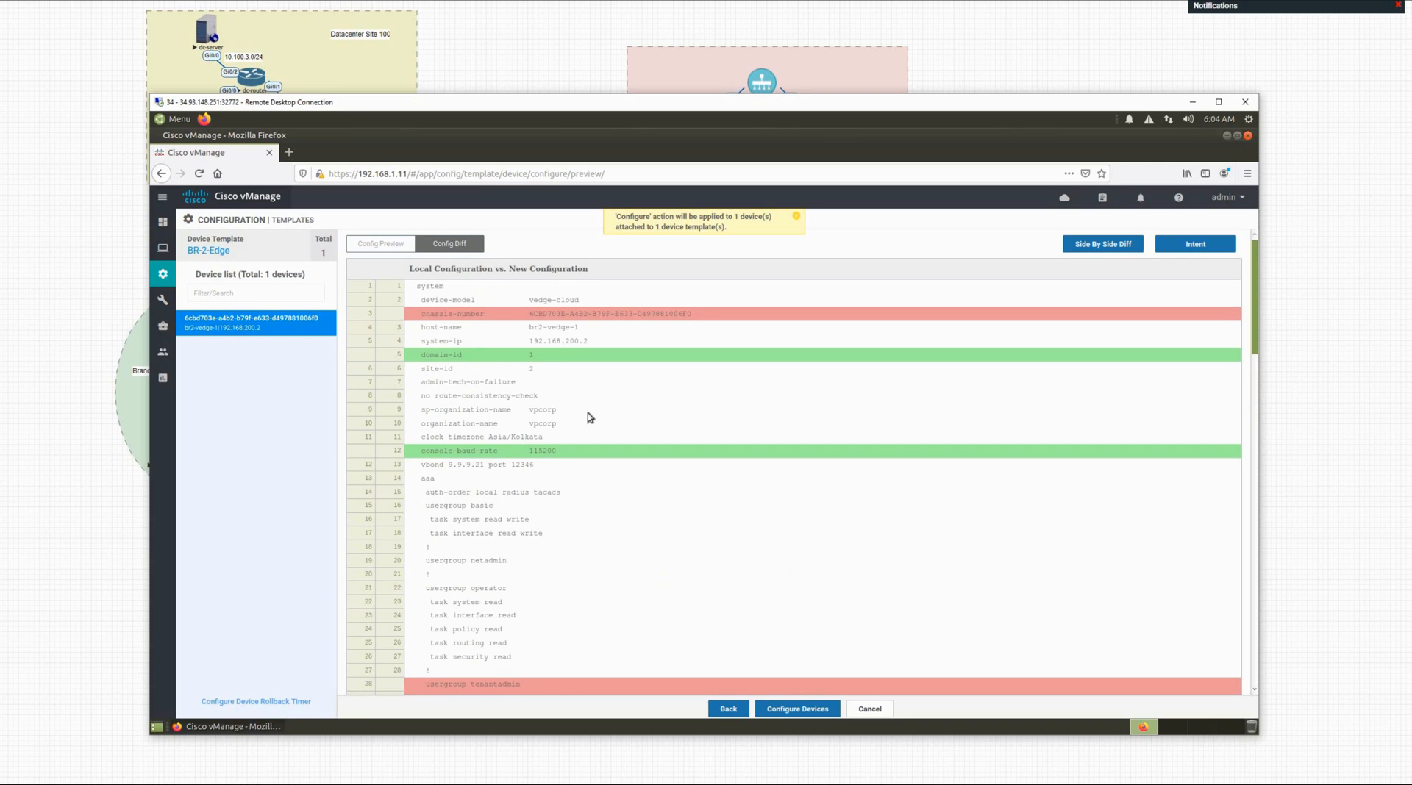
scroll(589, 415, down, 1)
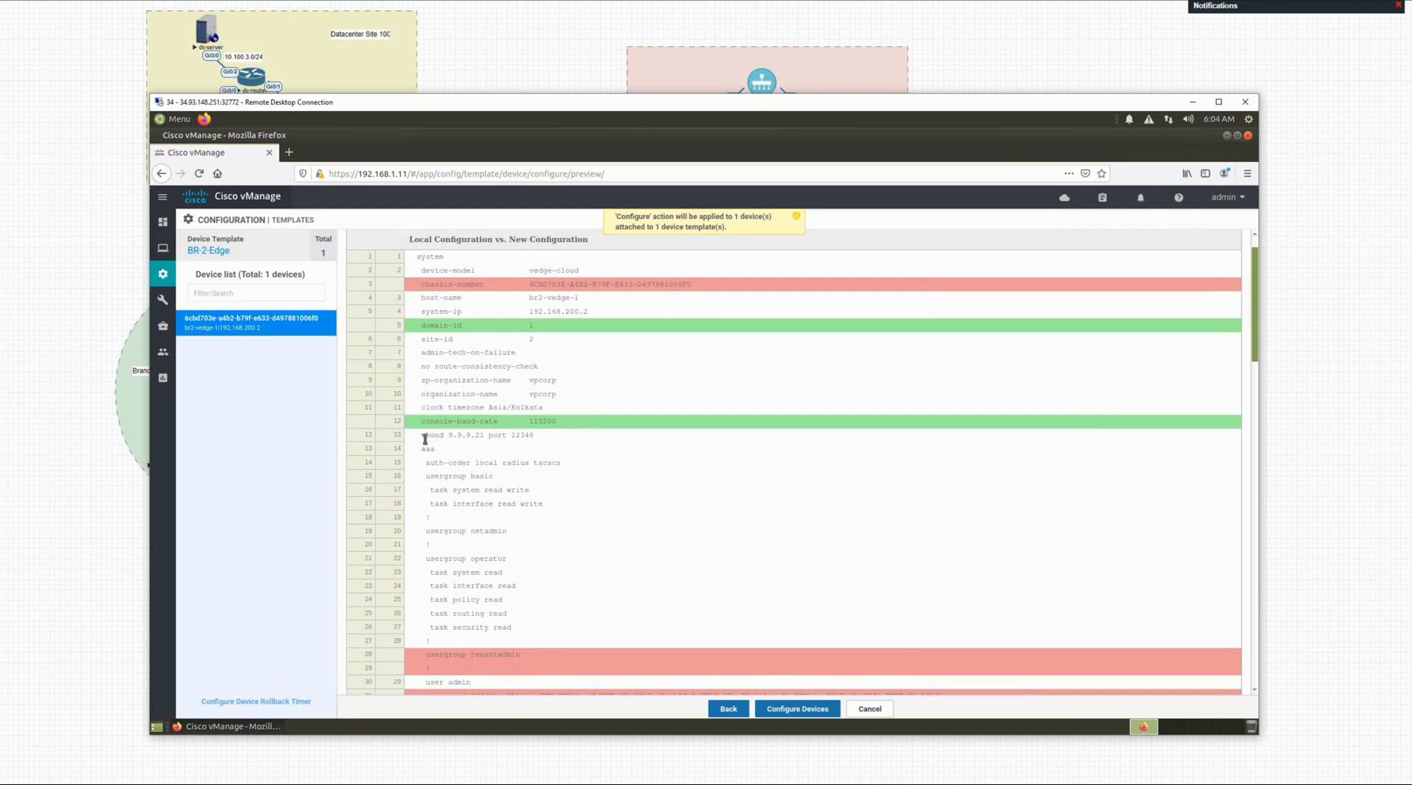
drag(424, 440, 545, 432)
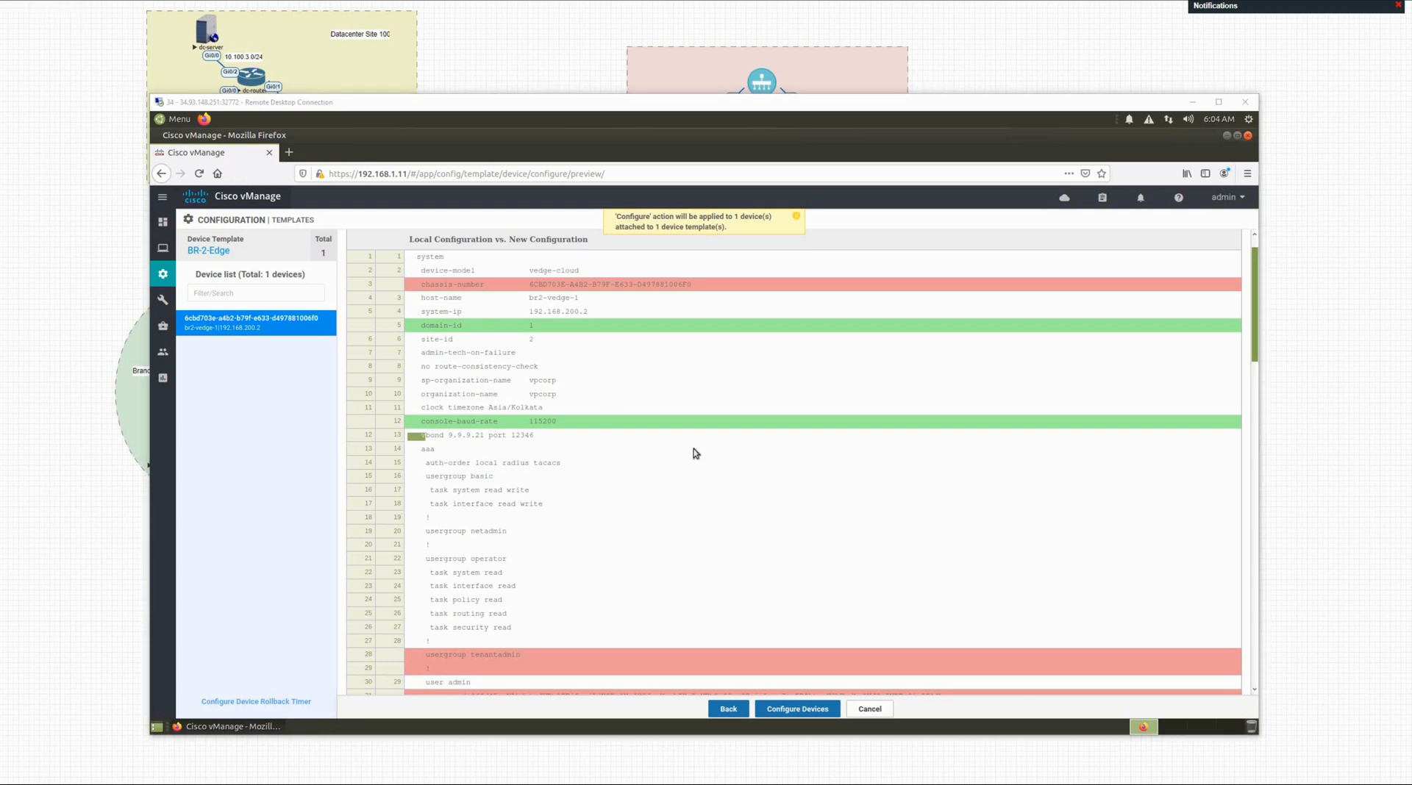
click(691, 468)
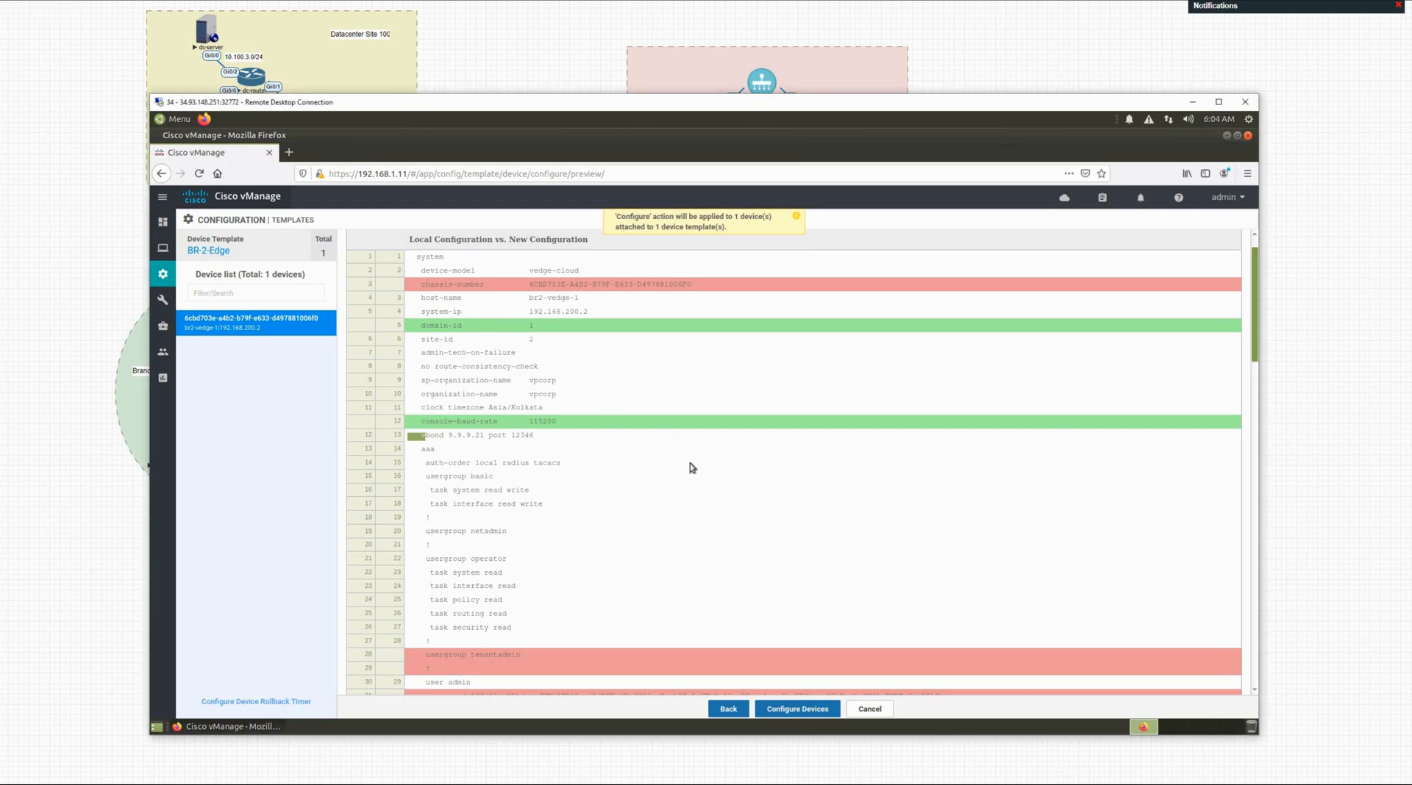
scroll(691, 468, down, 5)
scroll(690, 468, down, 2)
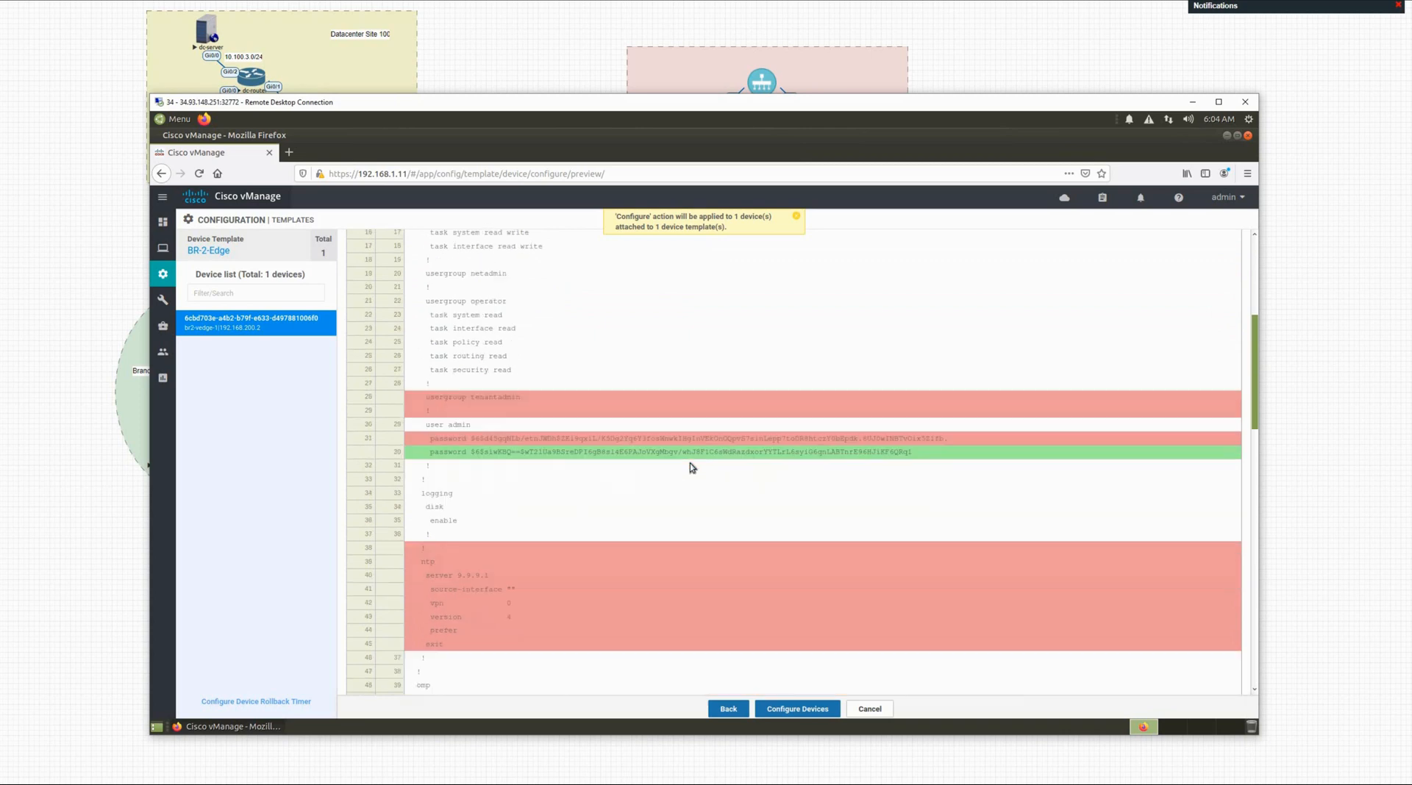
scroll(548, 318, up, 7)
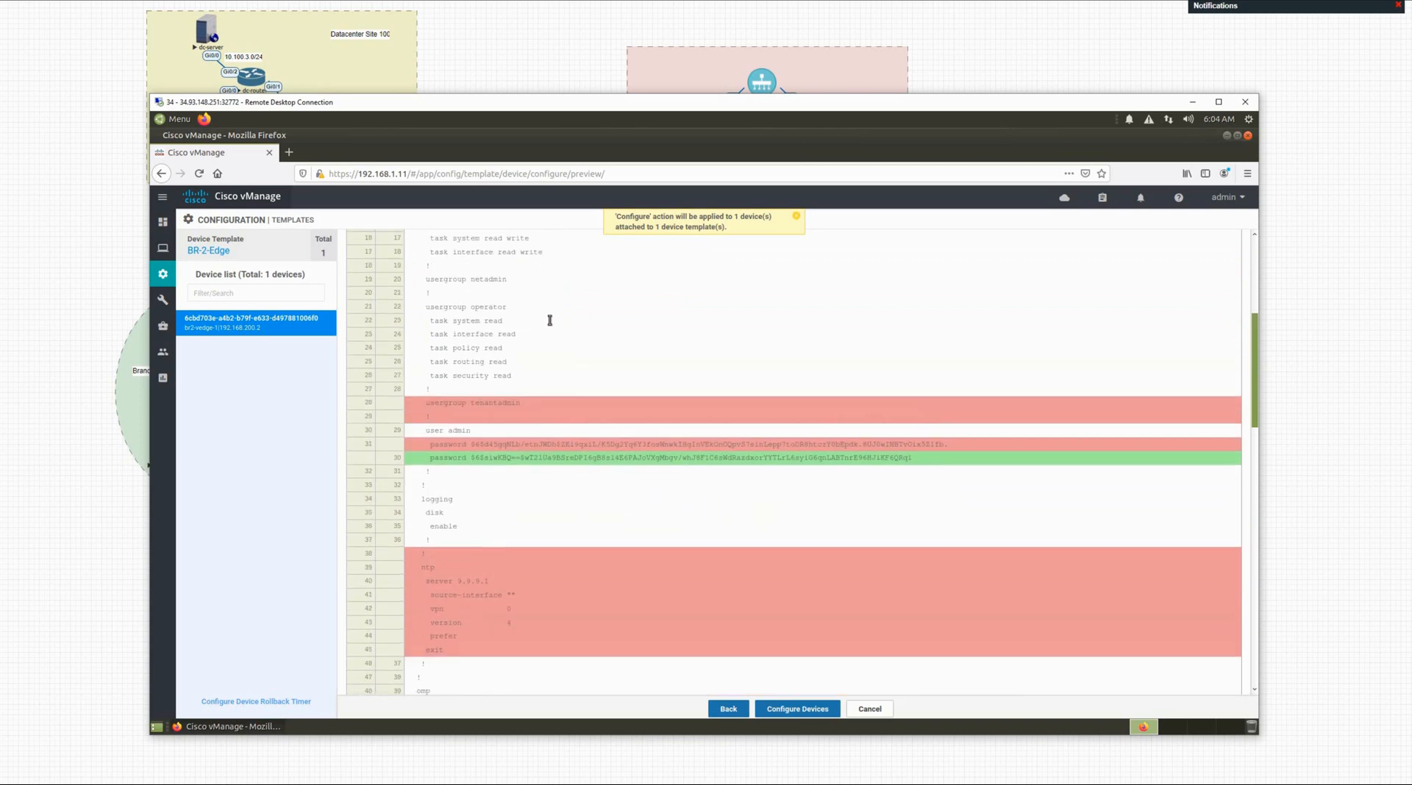
click(404, 253)
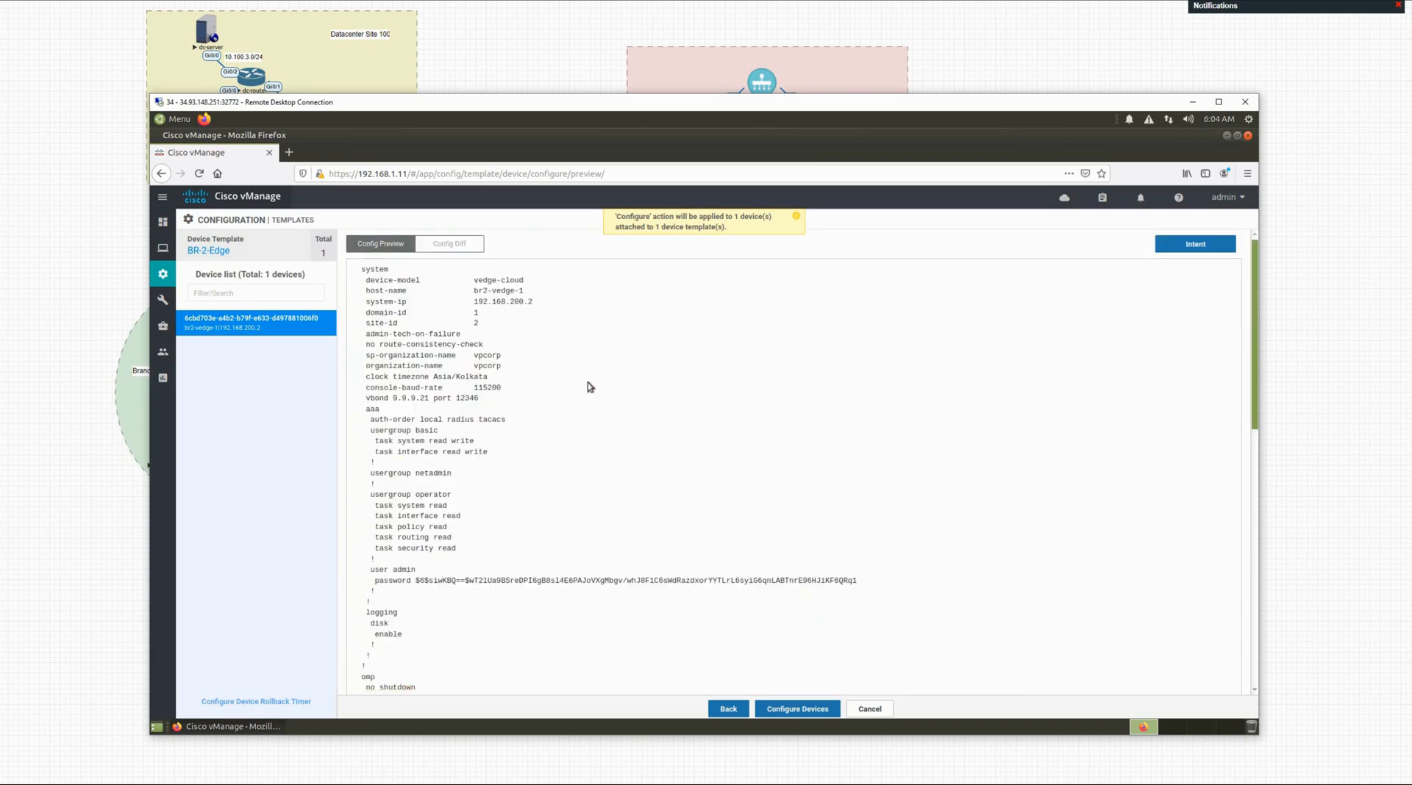
scroll(607, 422, down, 12)
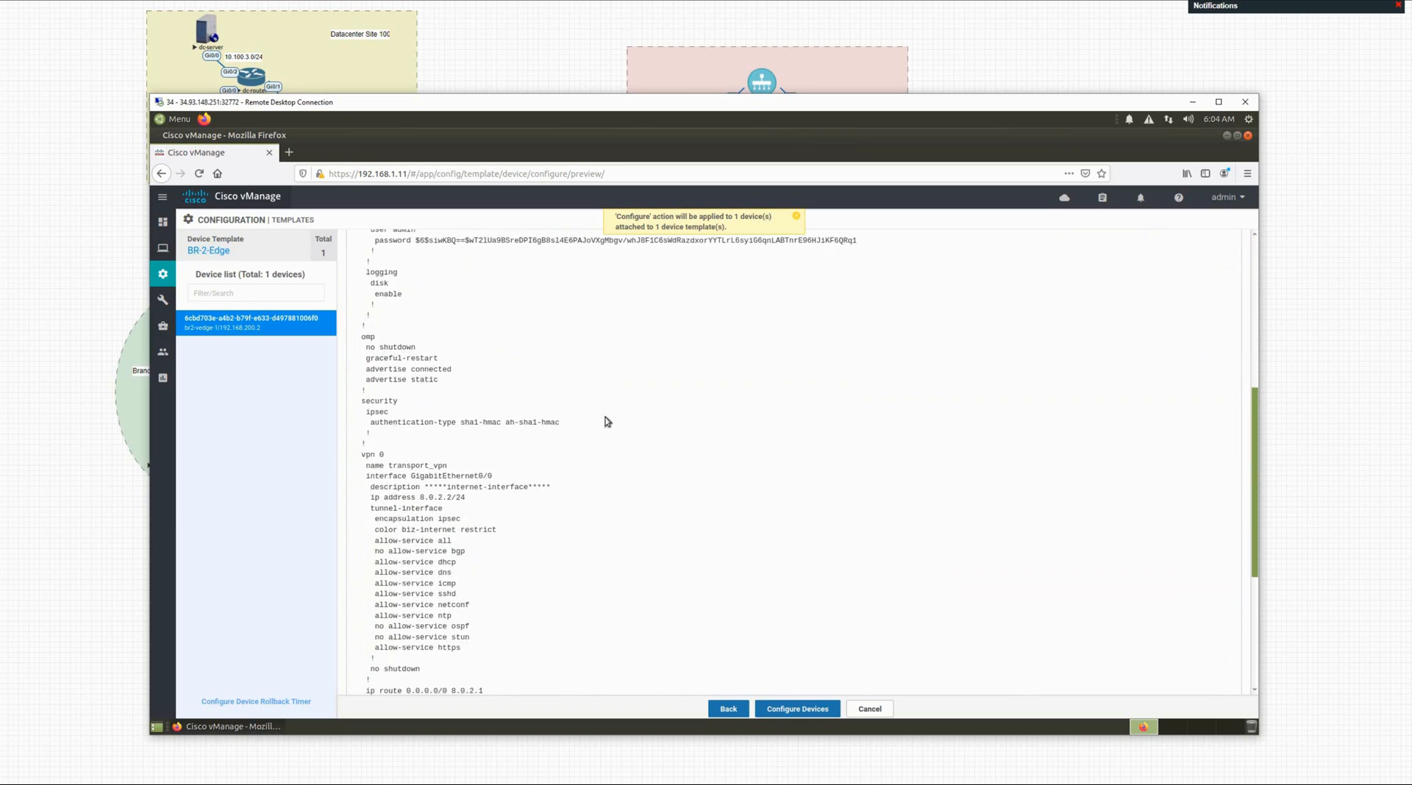
scroll(540, 435, down, 4)
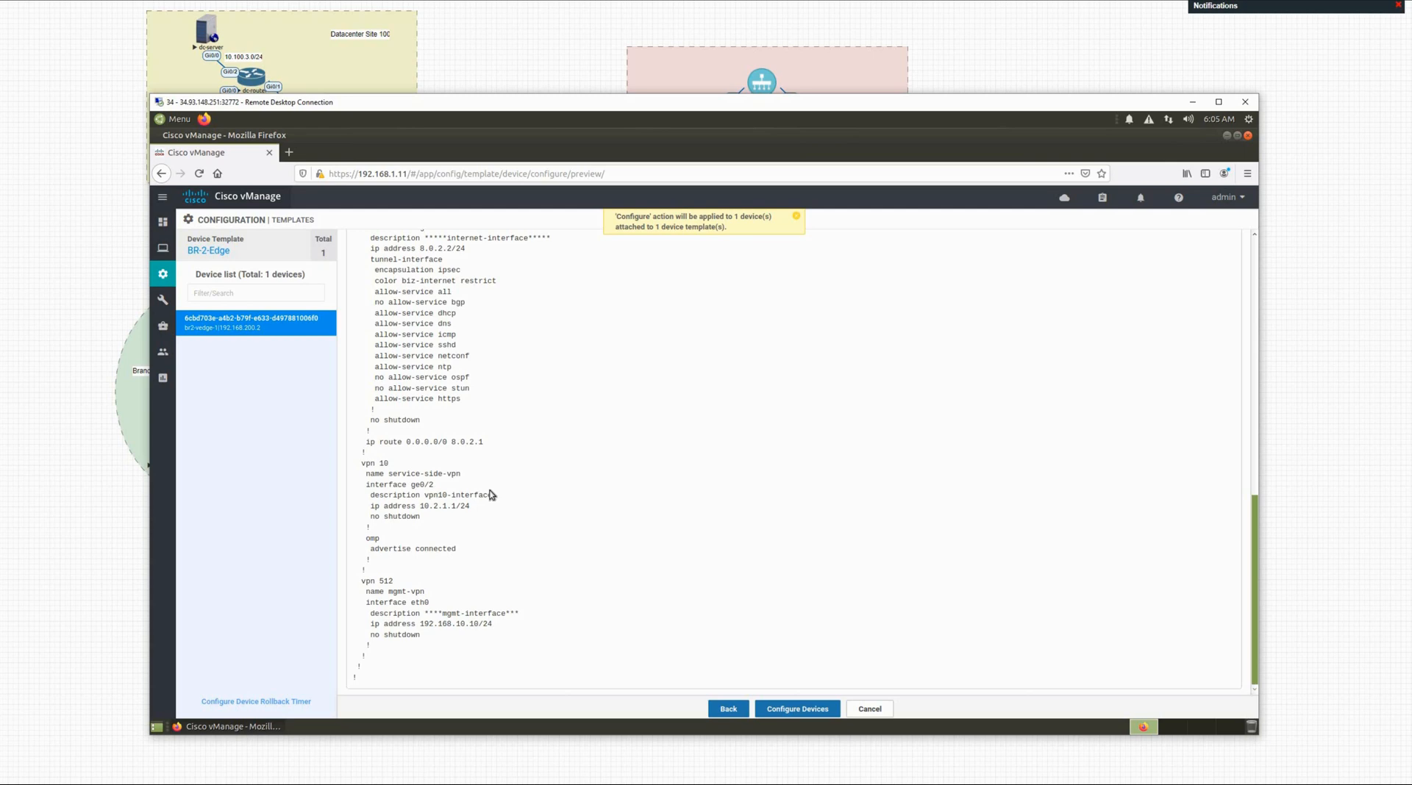
scroll(449, 487, up, 2)
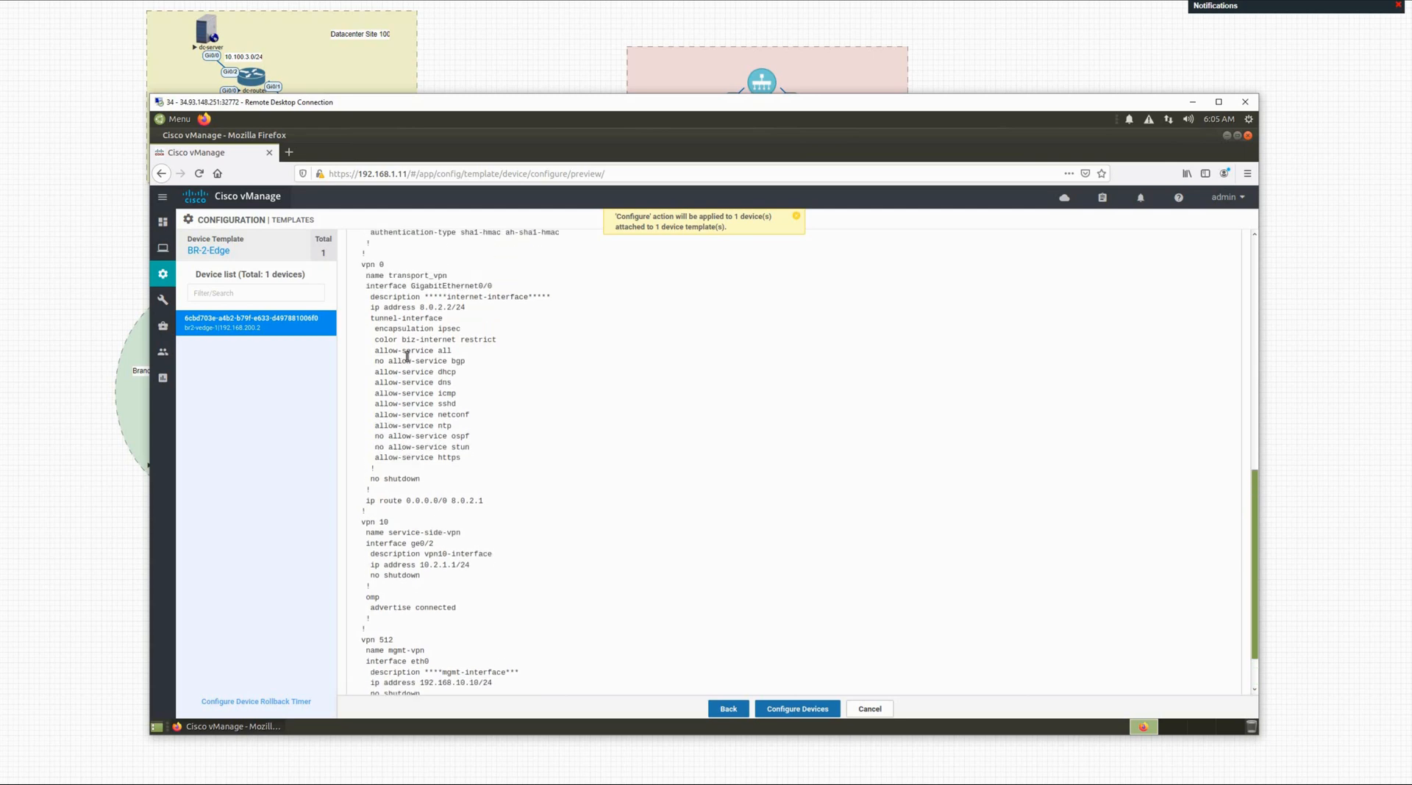
scroll(407, 356, up, 1)
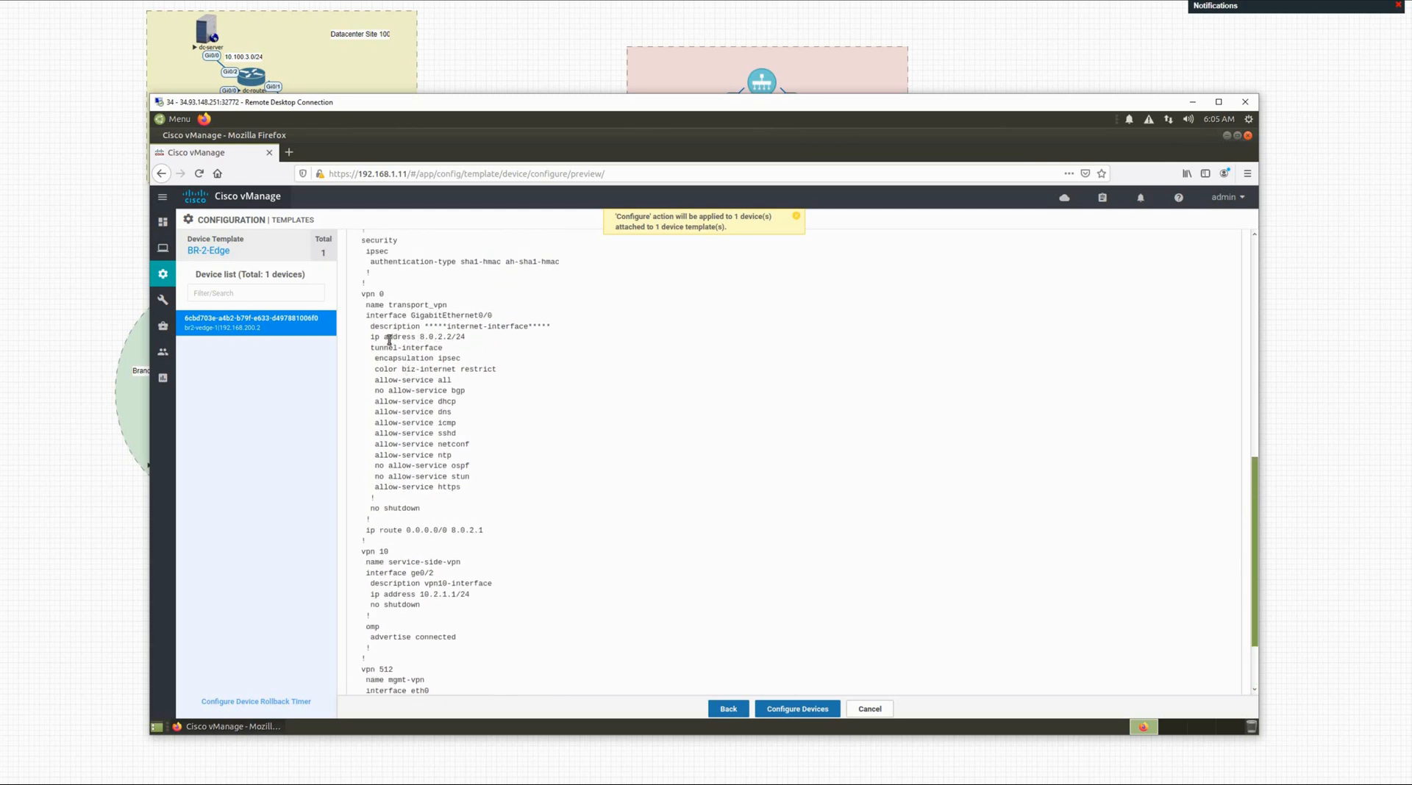
scroll(498, 372, up, 12)
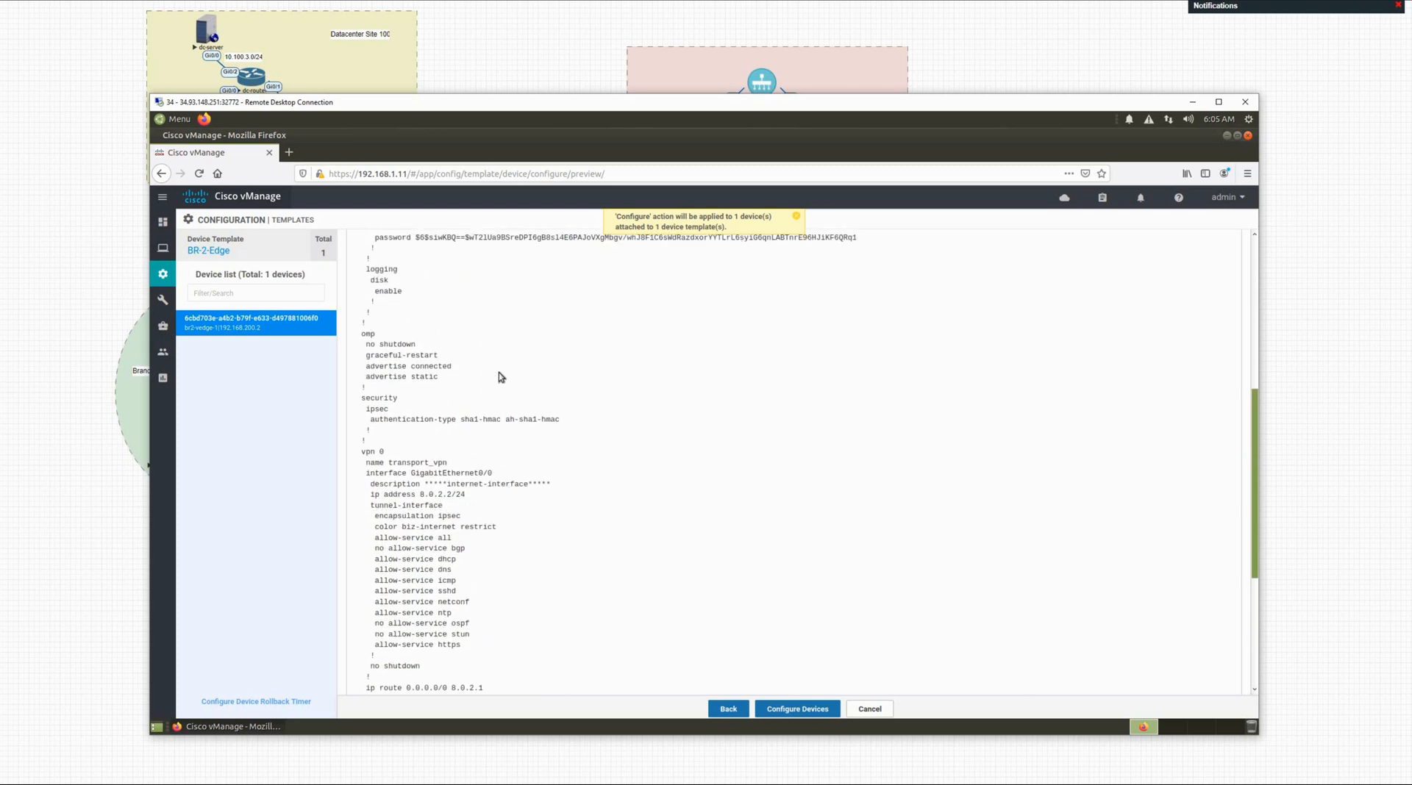
scroll(444, 257, up, 2)
click(445, 248)
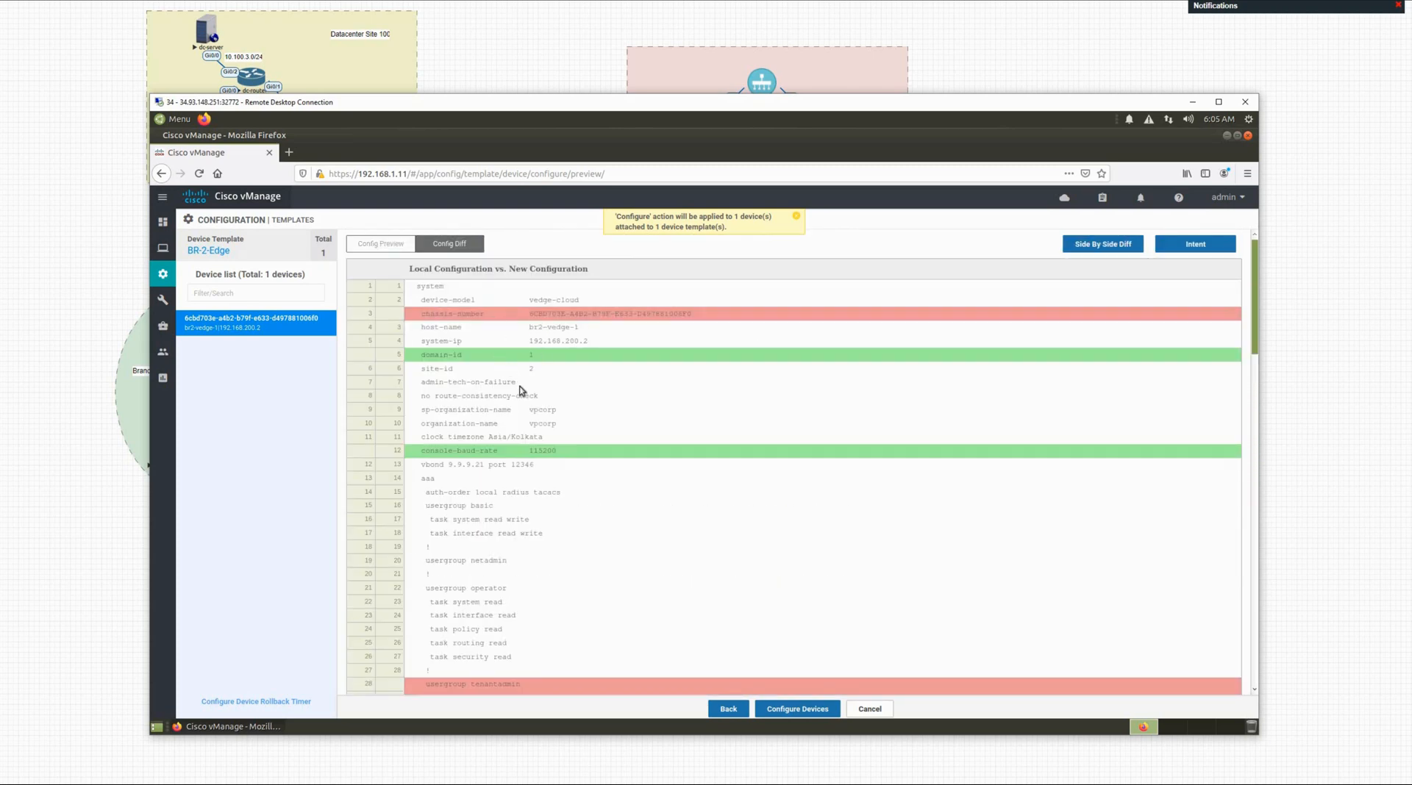
scroll(530, 476, down, 5)
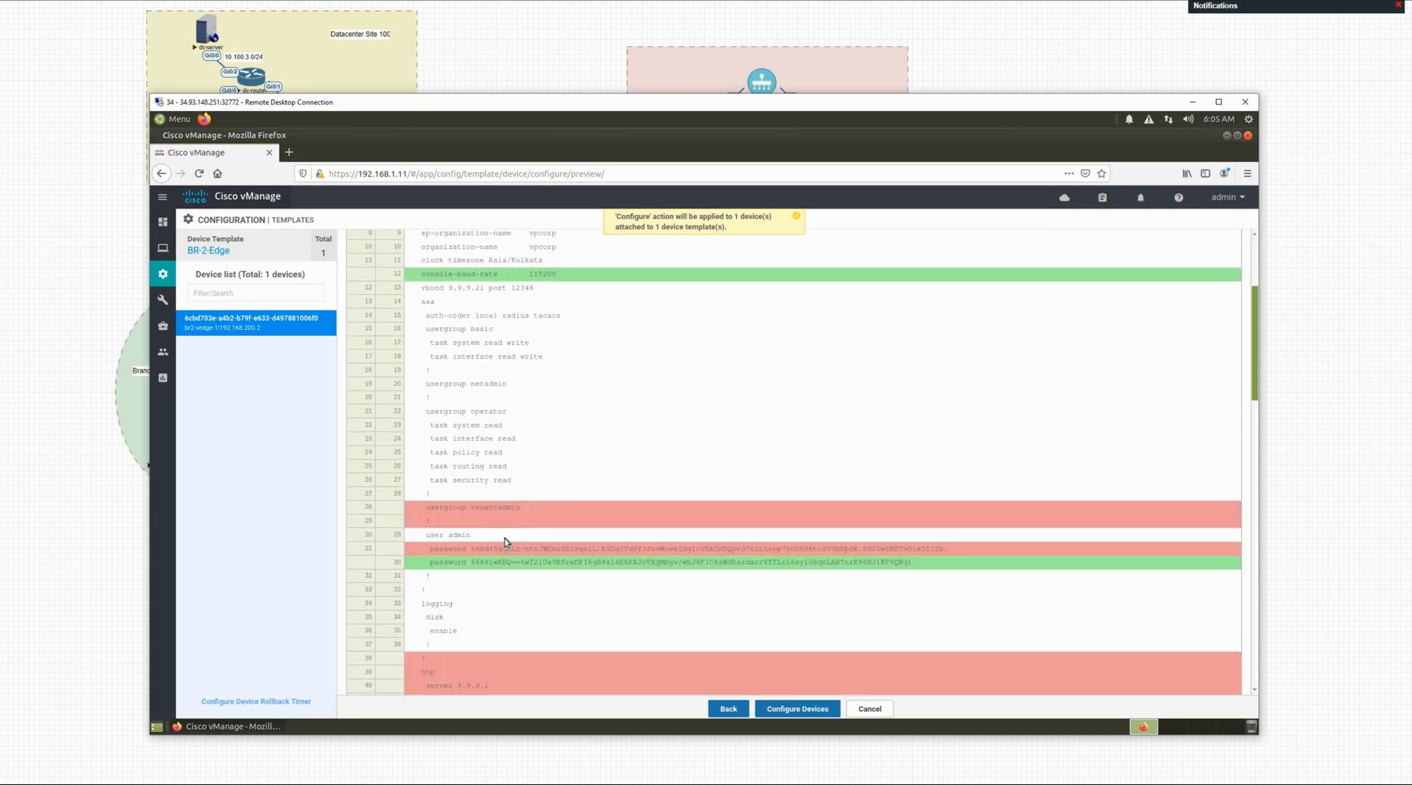
scroll(533, 529, down, 3)
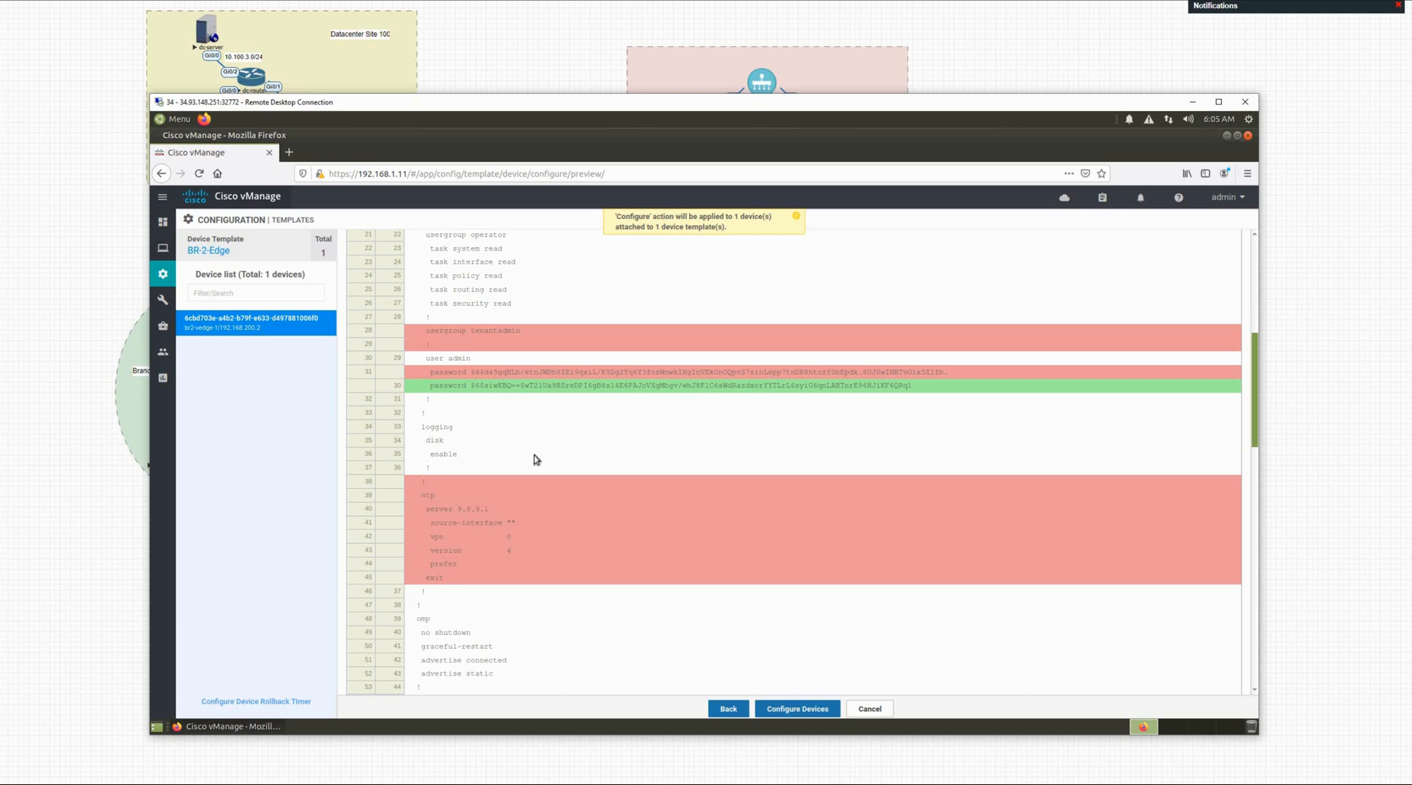
scroll(535, 459, up, 4)
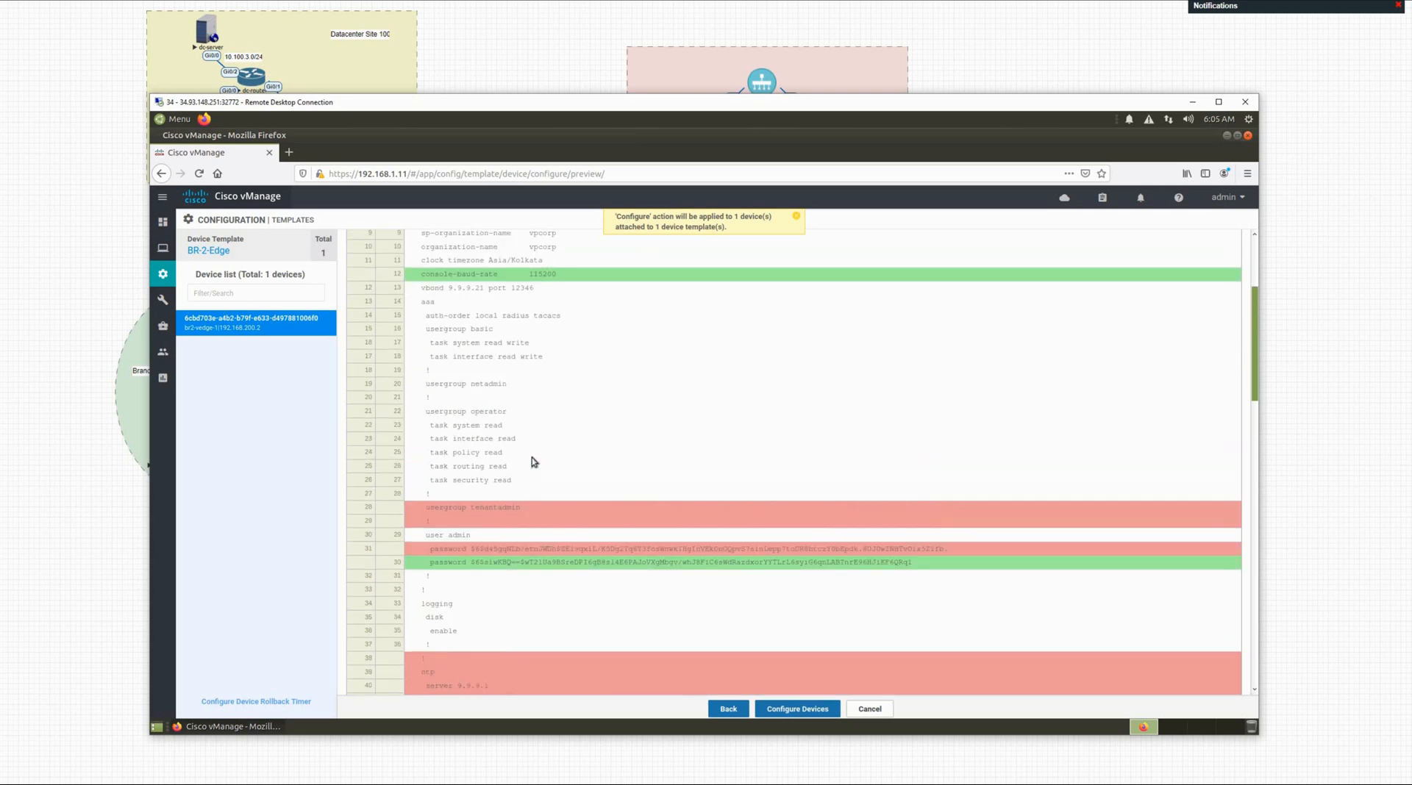
scroll(531, 457, down, 10)
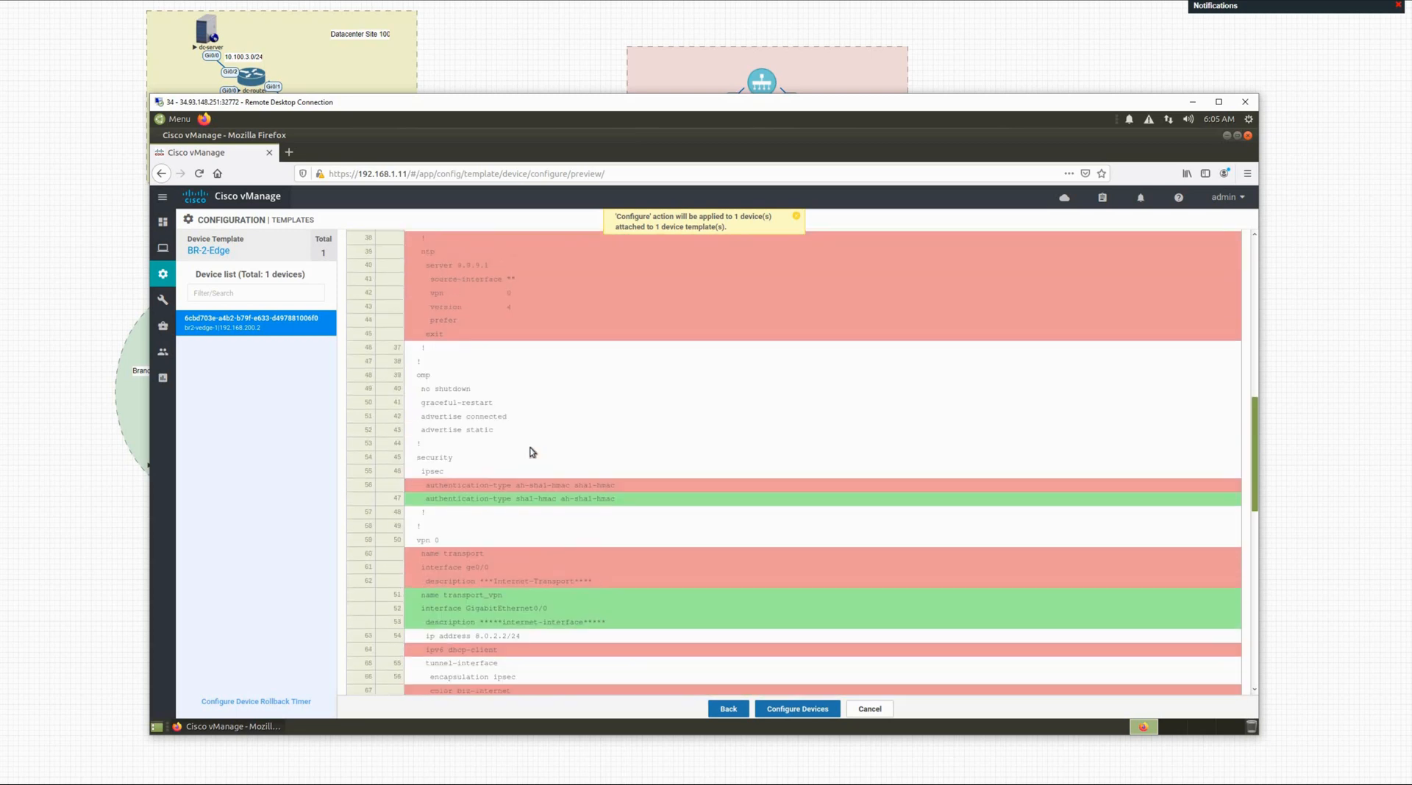
scroll(530, 446, up, 13)
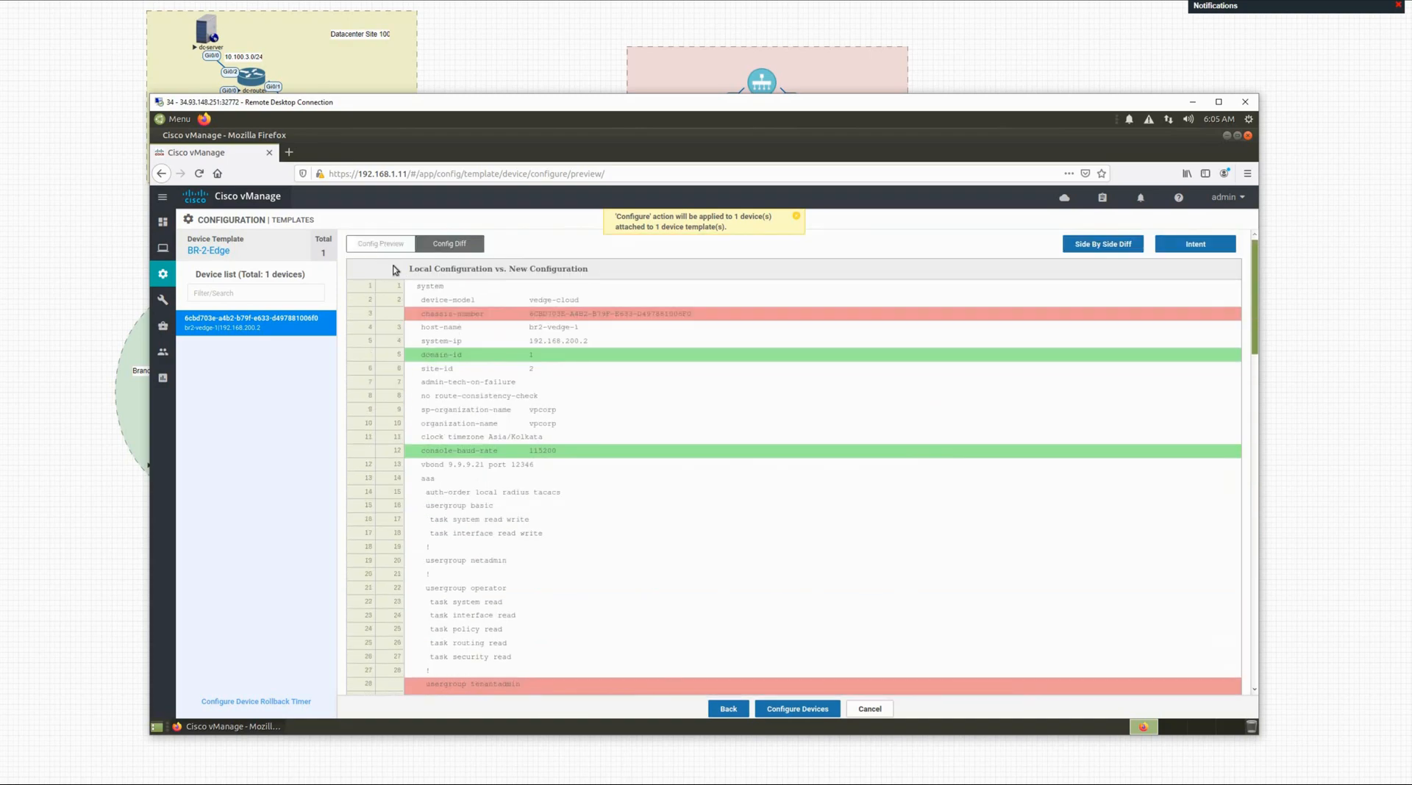
click(381, 244)
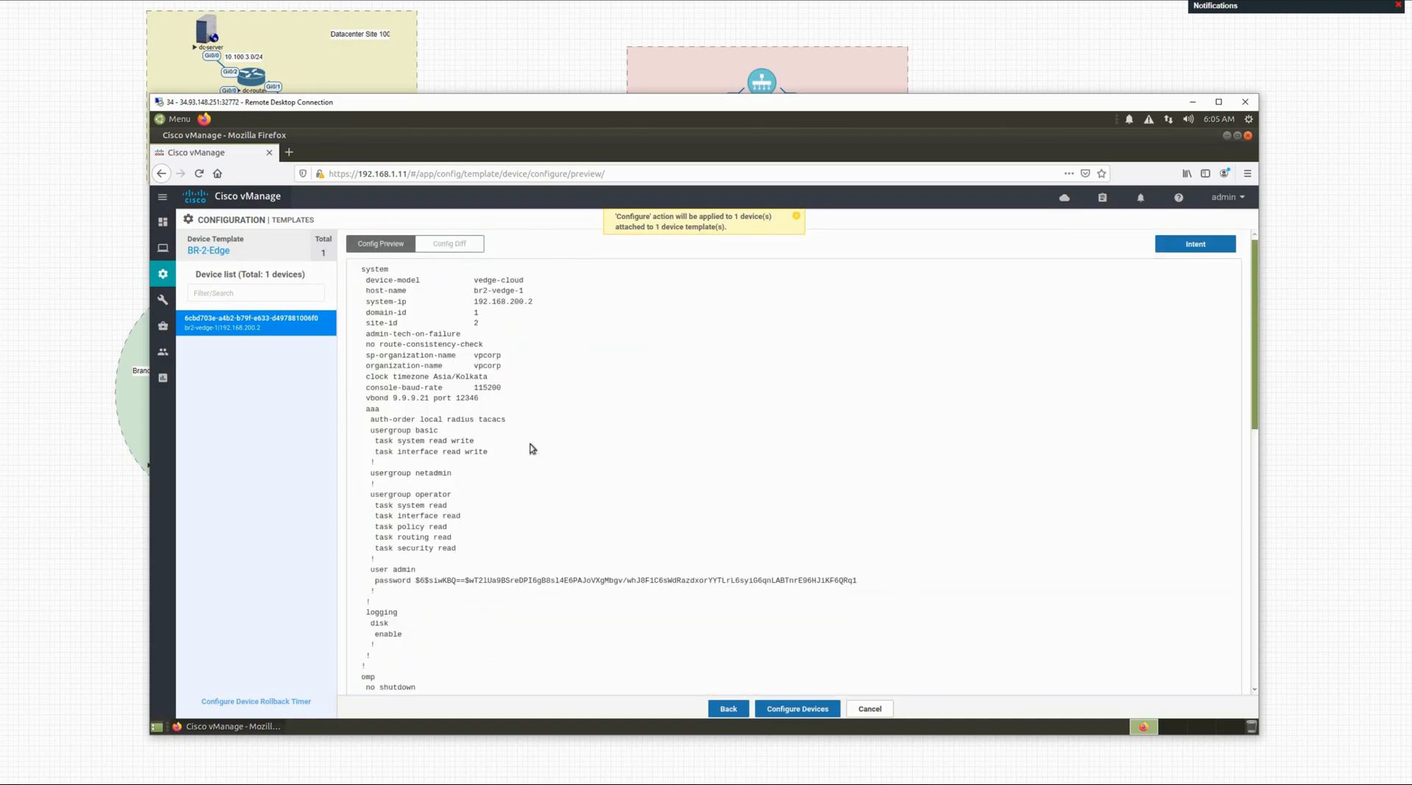
scroll(532, 449, down, 3)
scroll(532, 448, up, 3)
scroll(532, 449, down, 10)
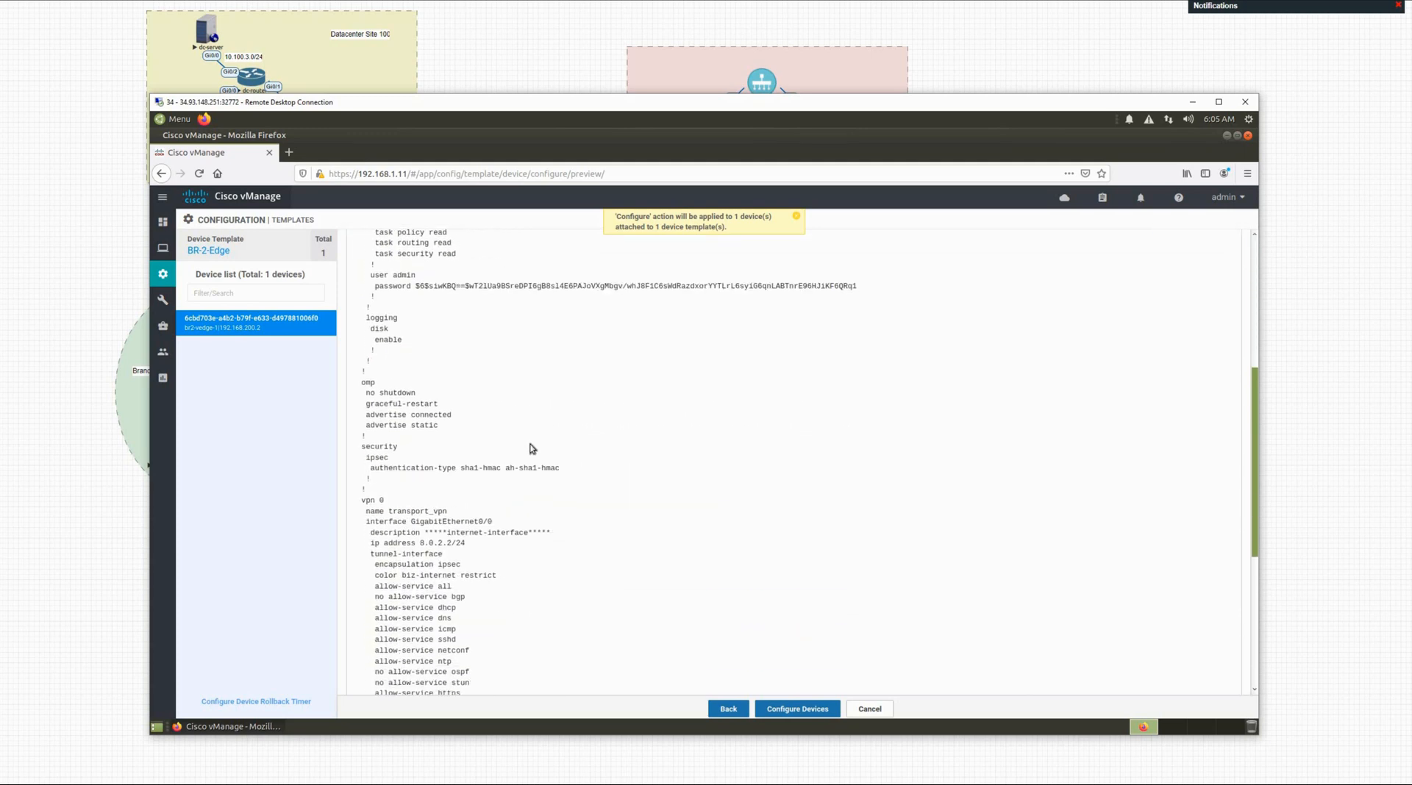
scroll(533, 449, down, 10)
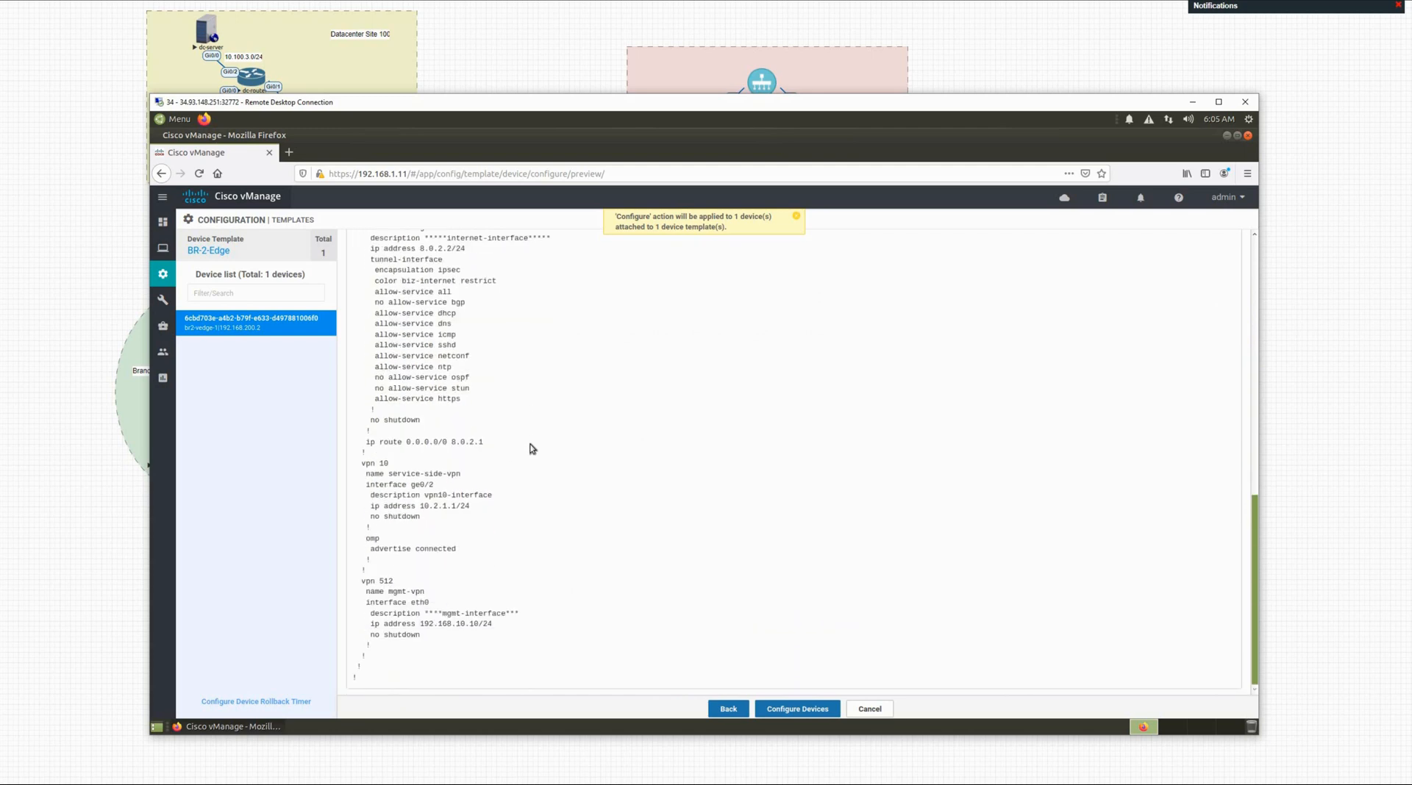
scroll(666, 637, up, 3)
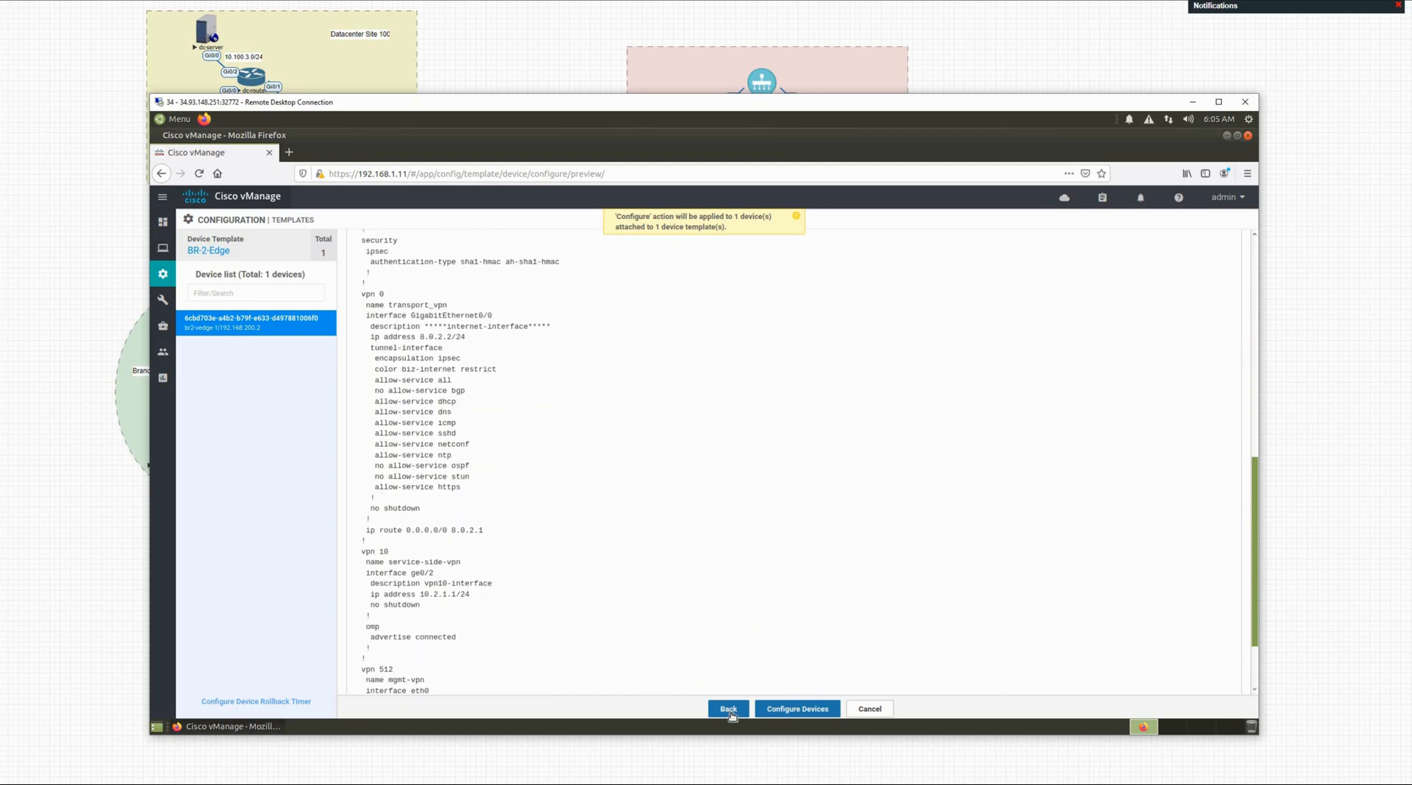
Step: Cancel the pending device configuration and confirm discarding it
click(730, 710)
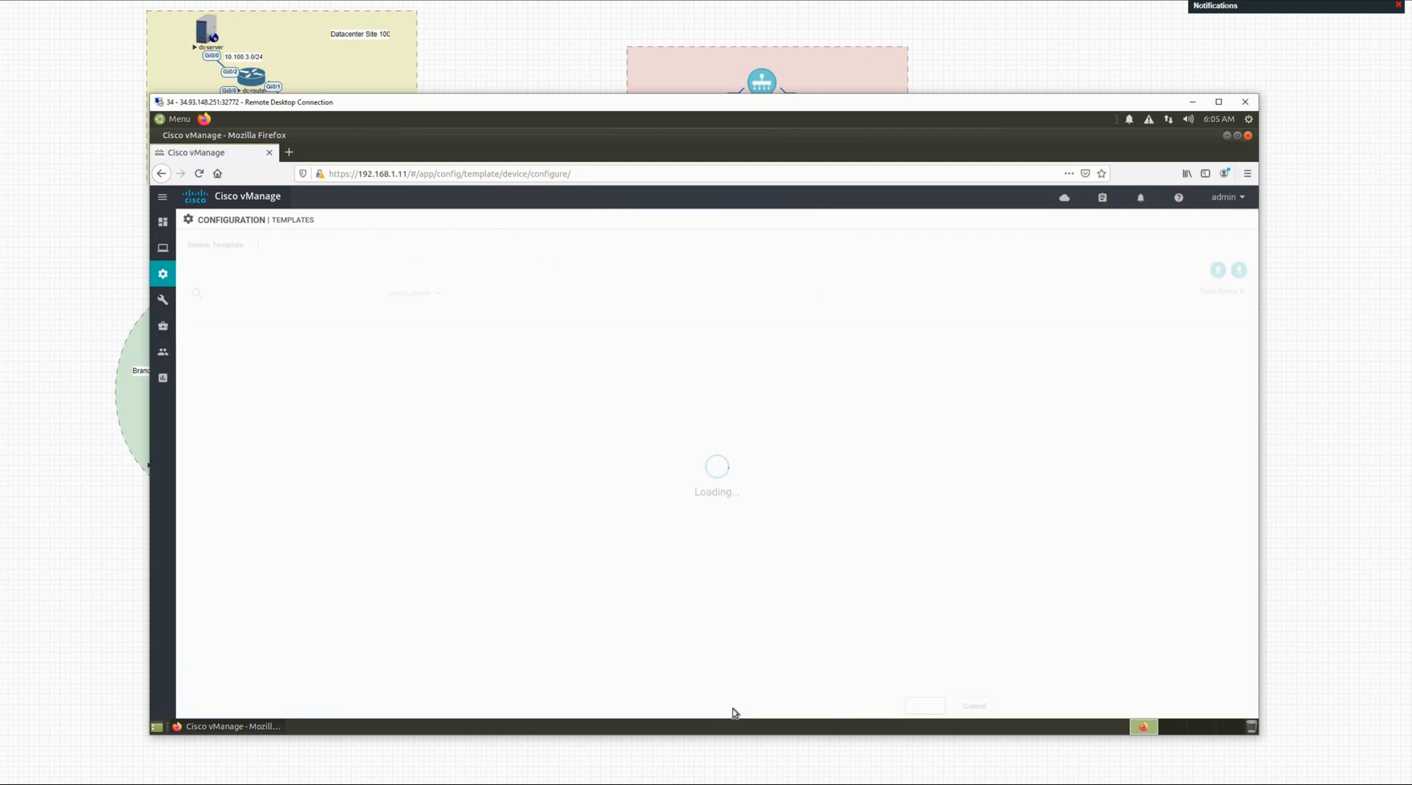
click(991, 708)
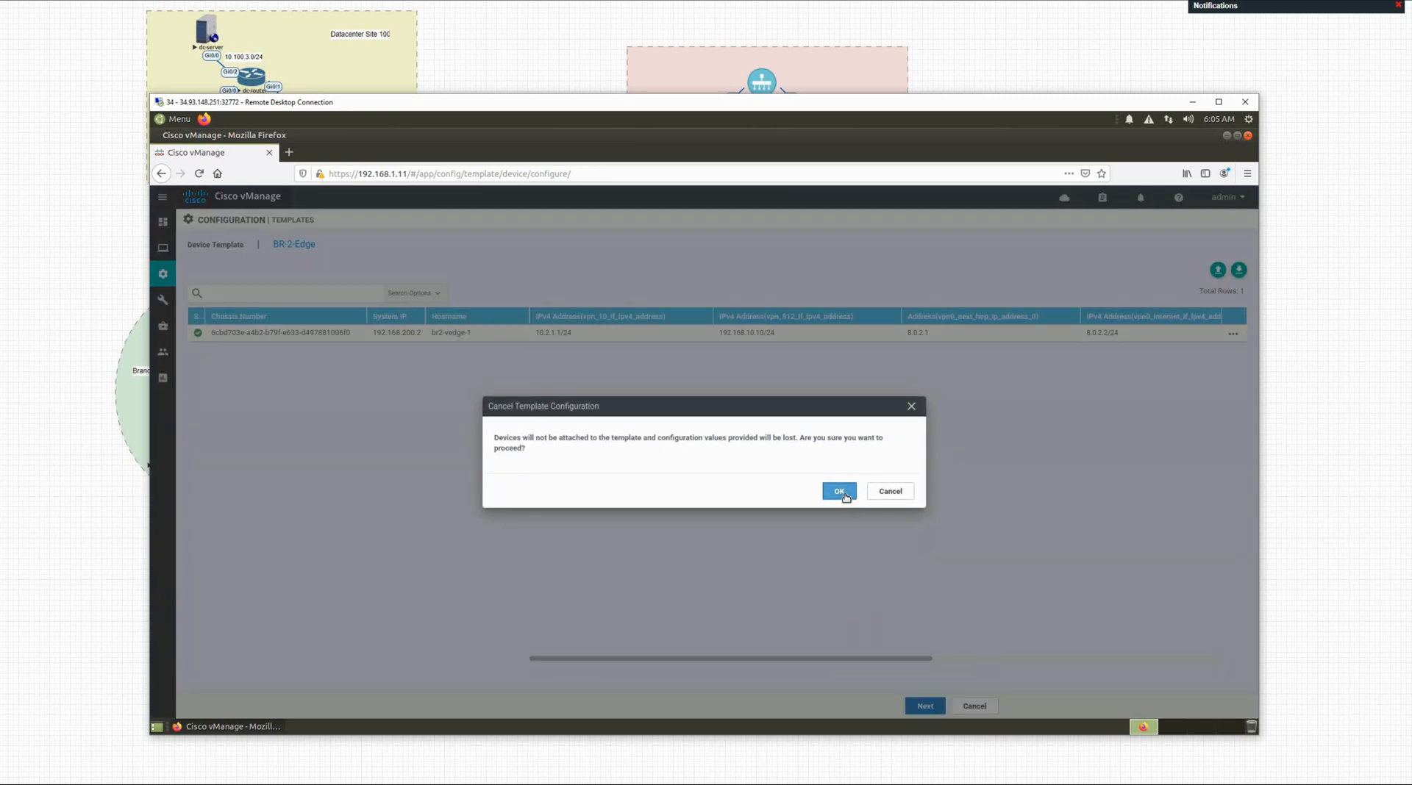
click(845, 498)
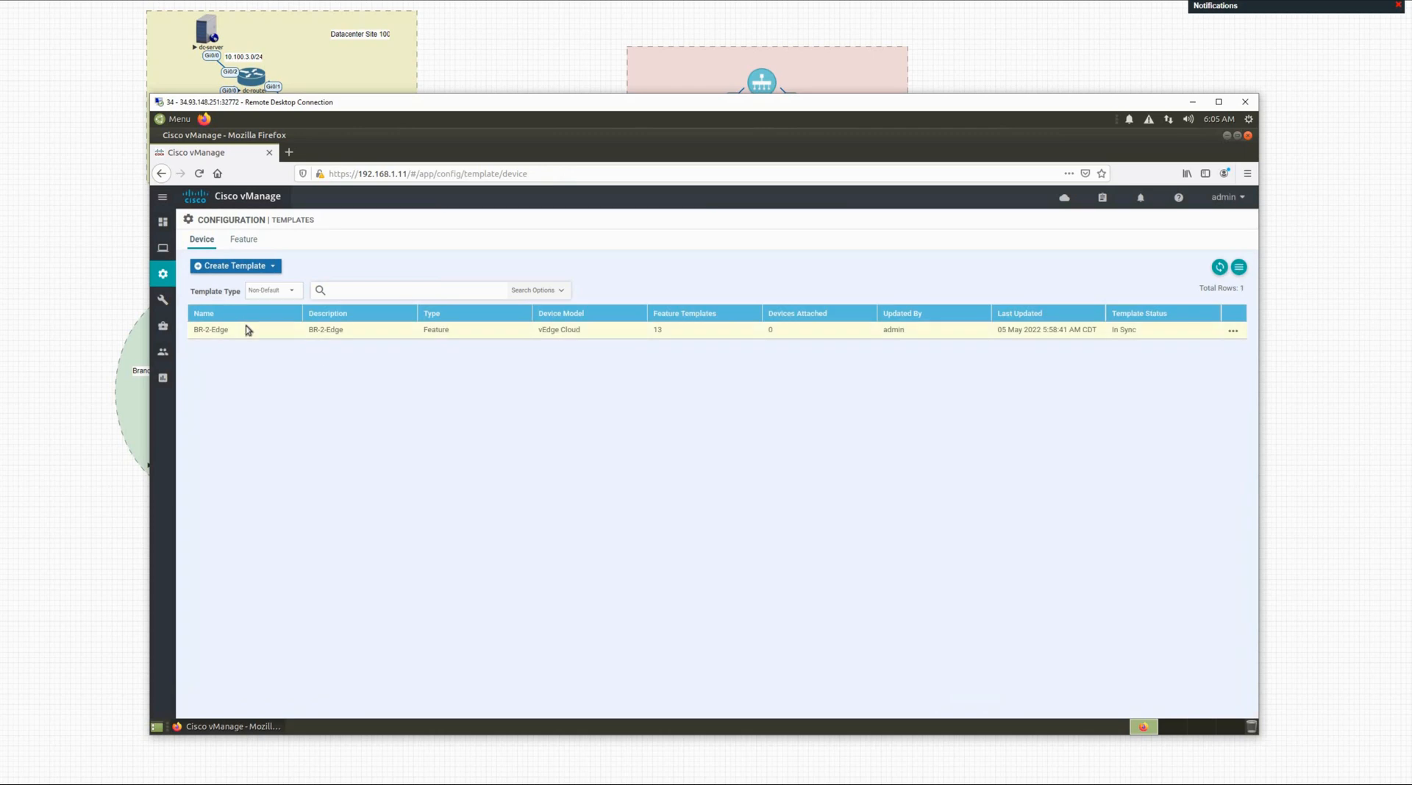
Step: Re-save the BR-2-Edge device template unchanged, leaving its NTP template as is
click(1232, 332)
click(1173, 355)
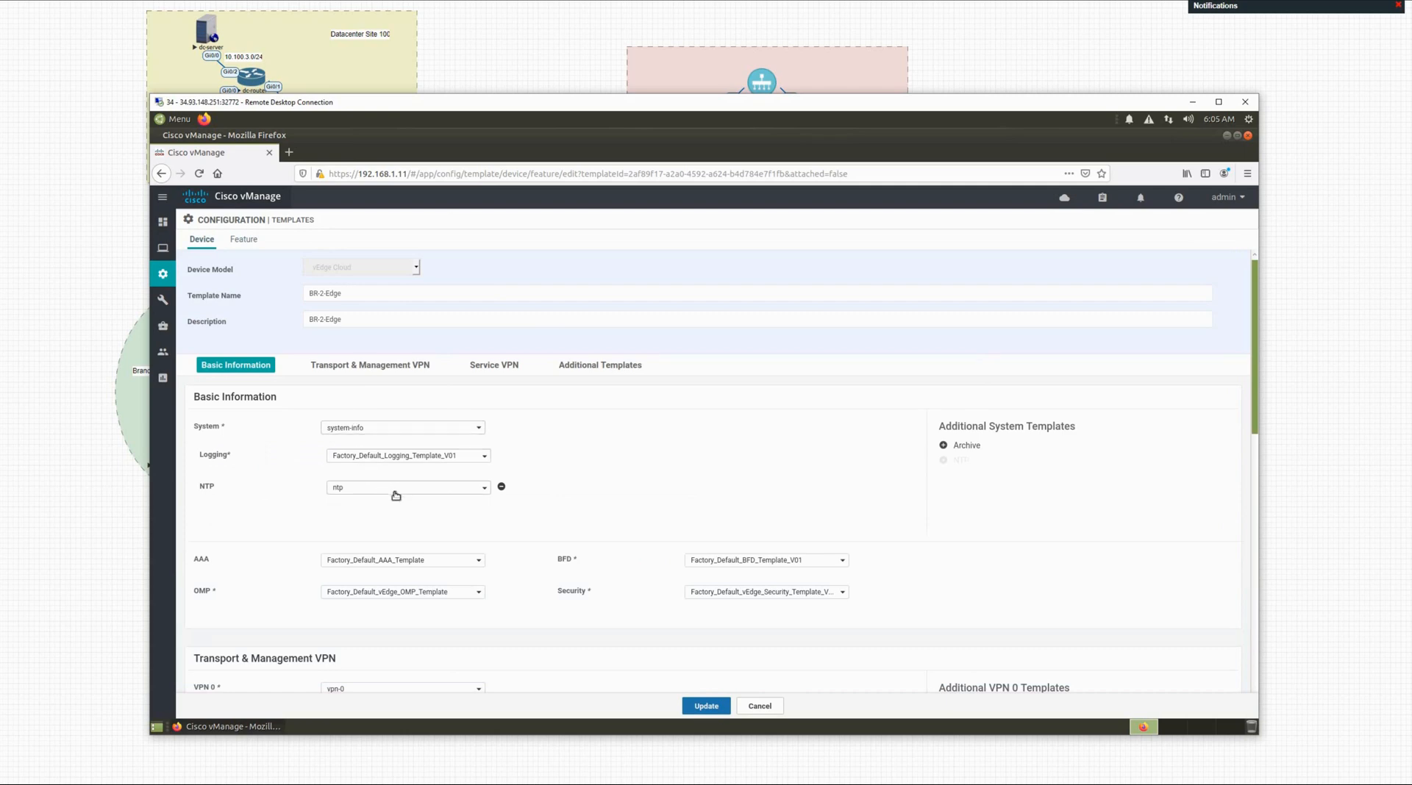
click(395, 495)
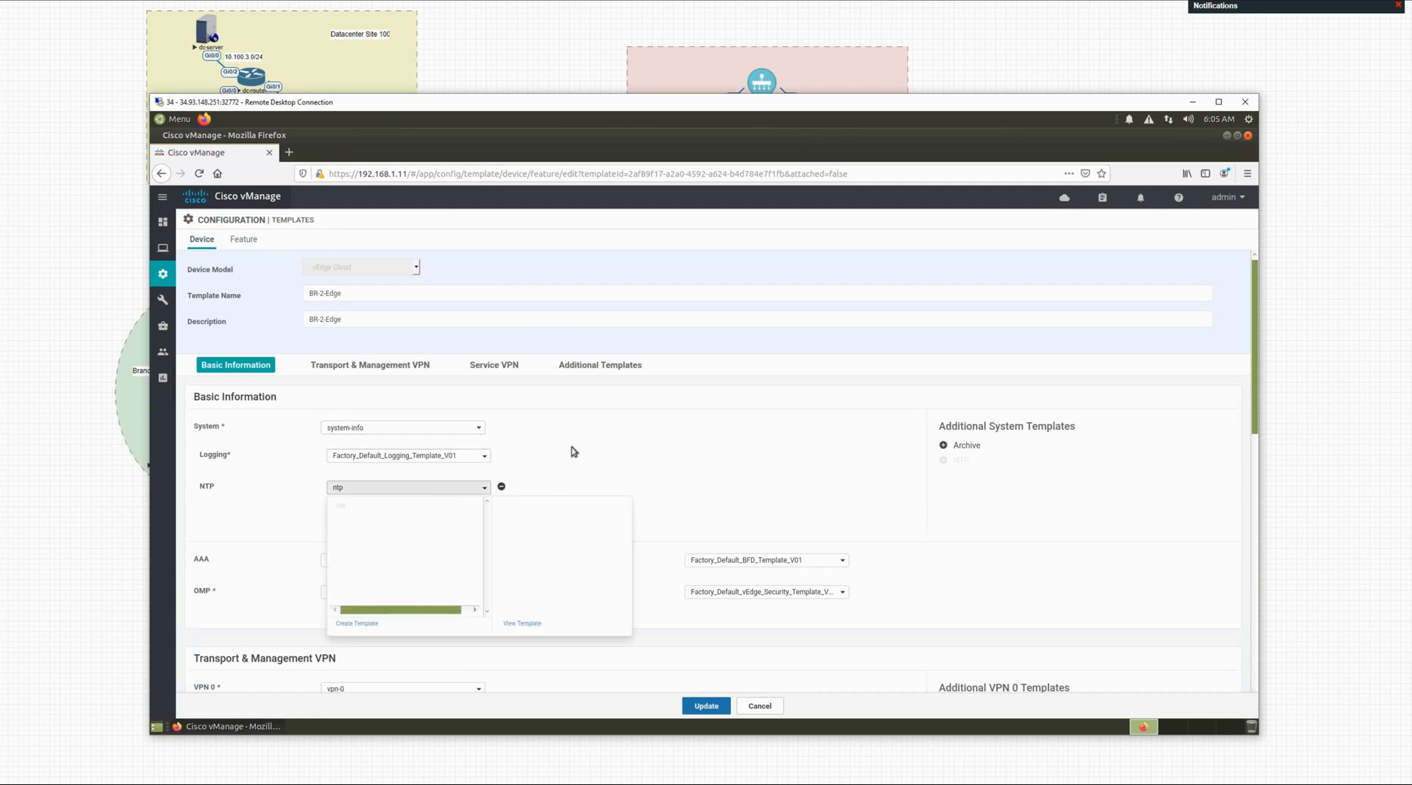
click(571, 448)
click(704, 708)
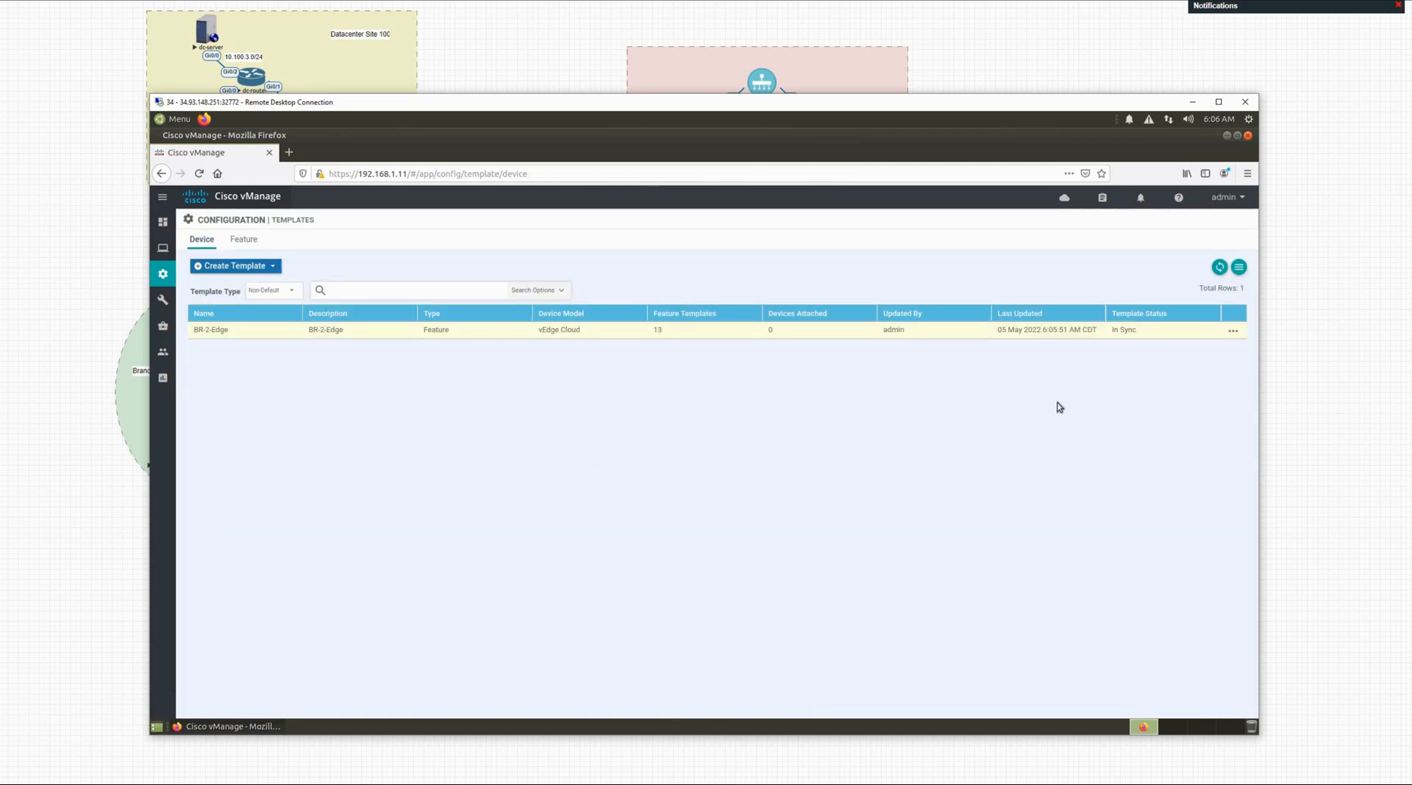
Step: Attach br2-vedge-1 to the BR-2-Edge template through Attach Devices and confirm
click(1234, 331)
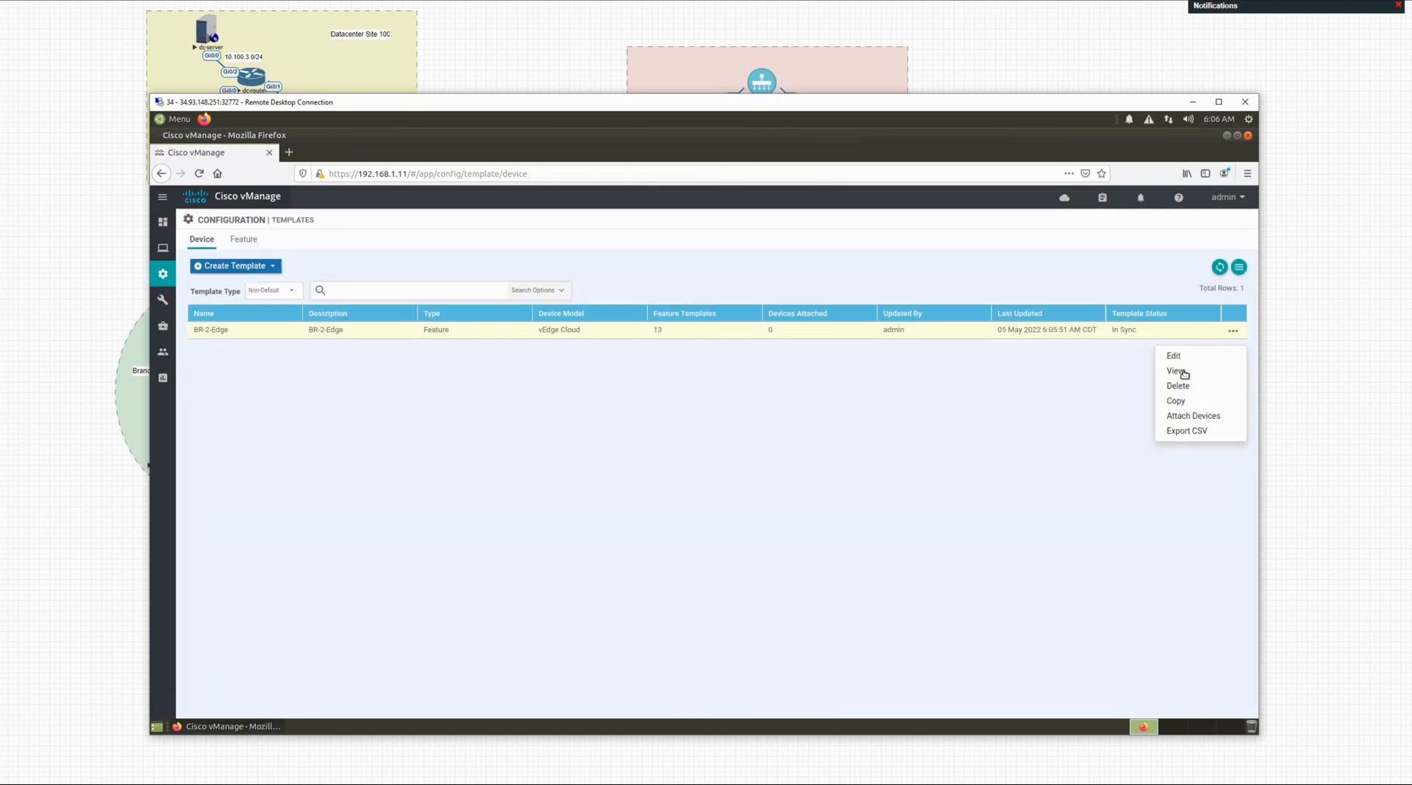
click(1192, 417)
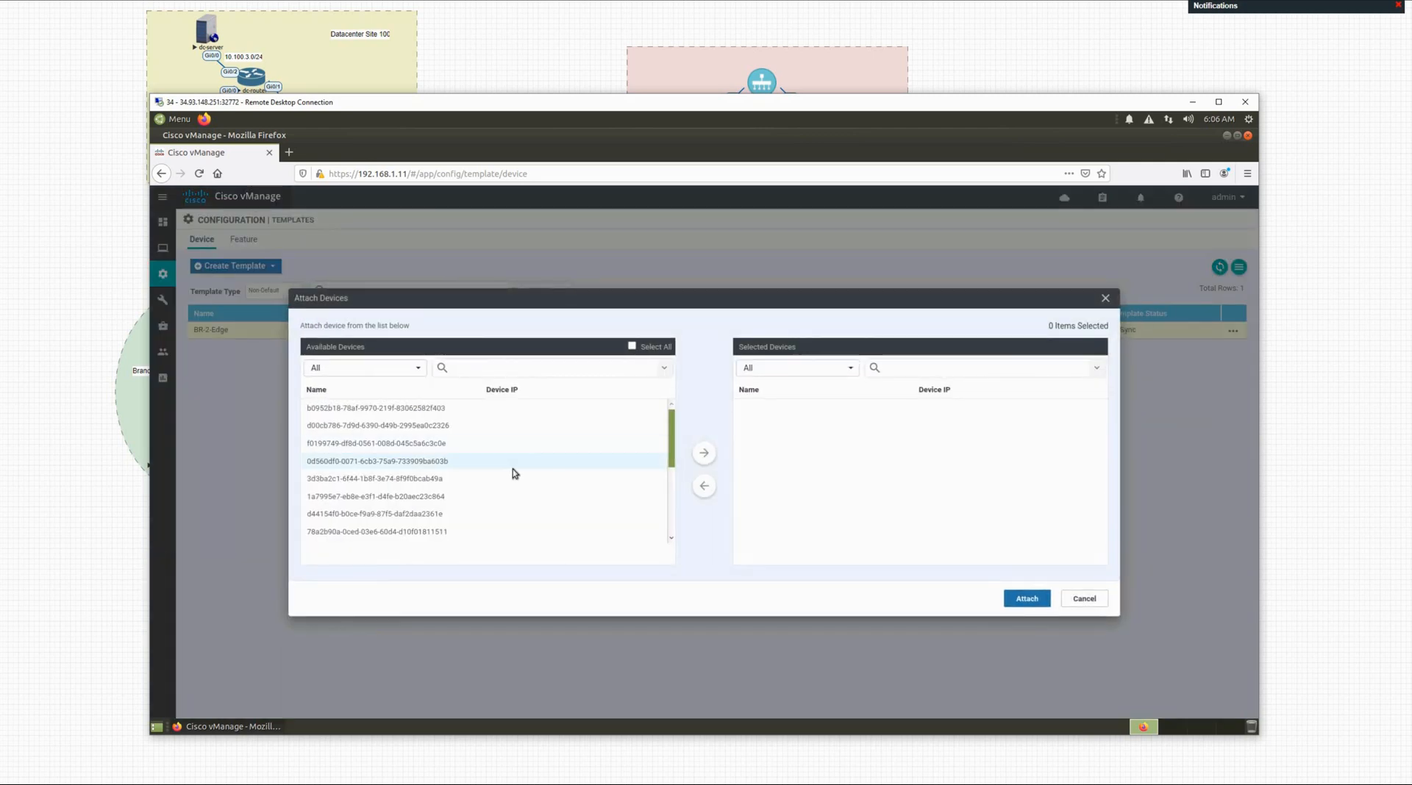
scroll(513, 469, down, 5)
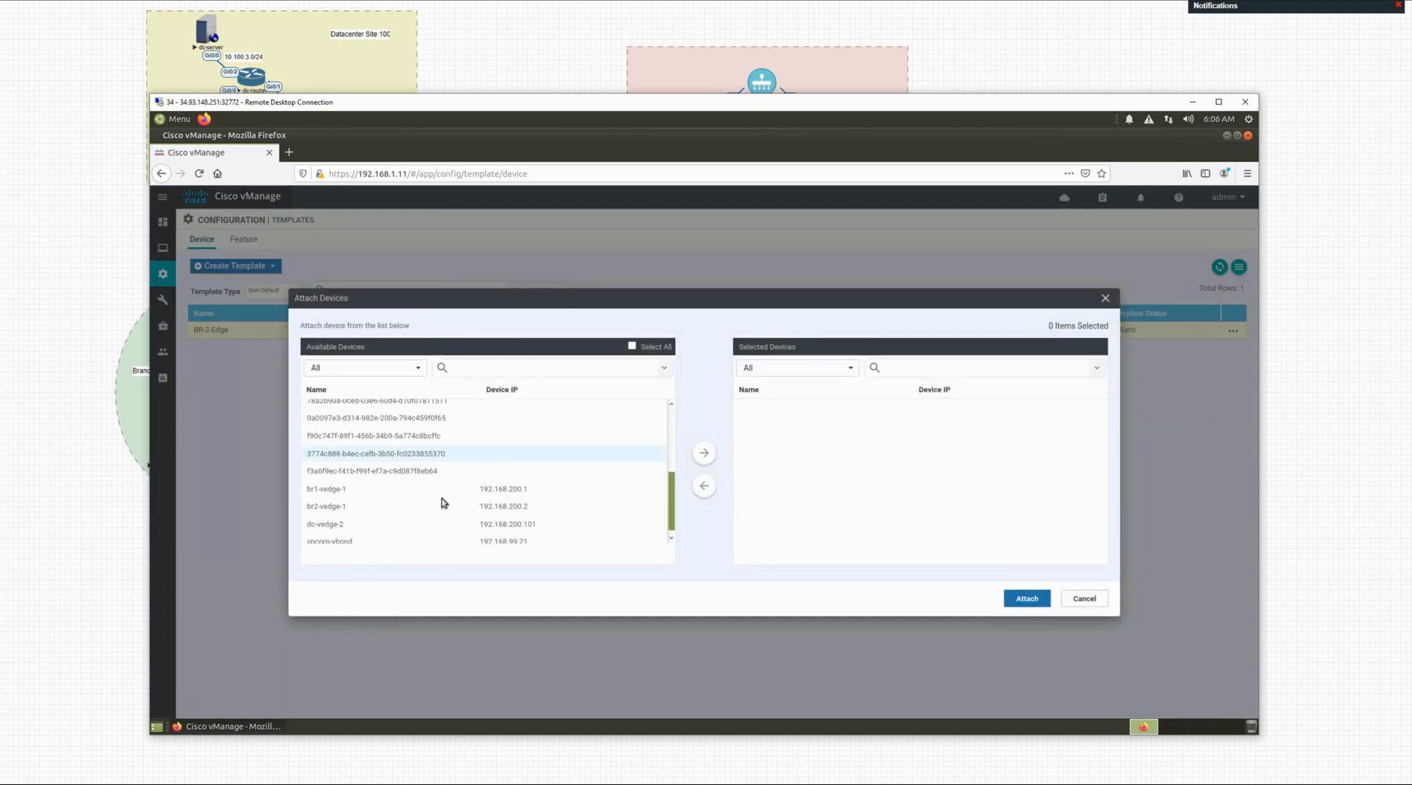
click(621, 500)
click(704, 453)
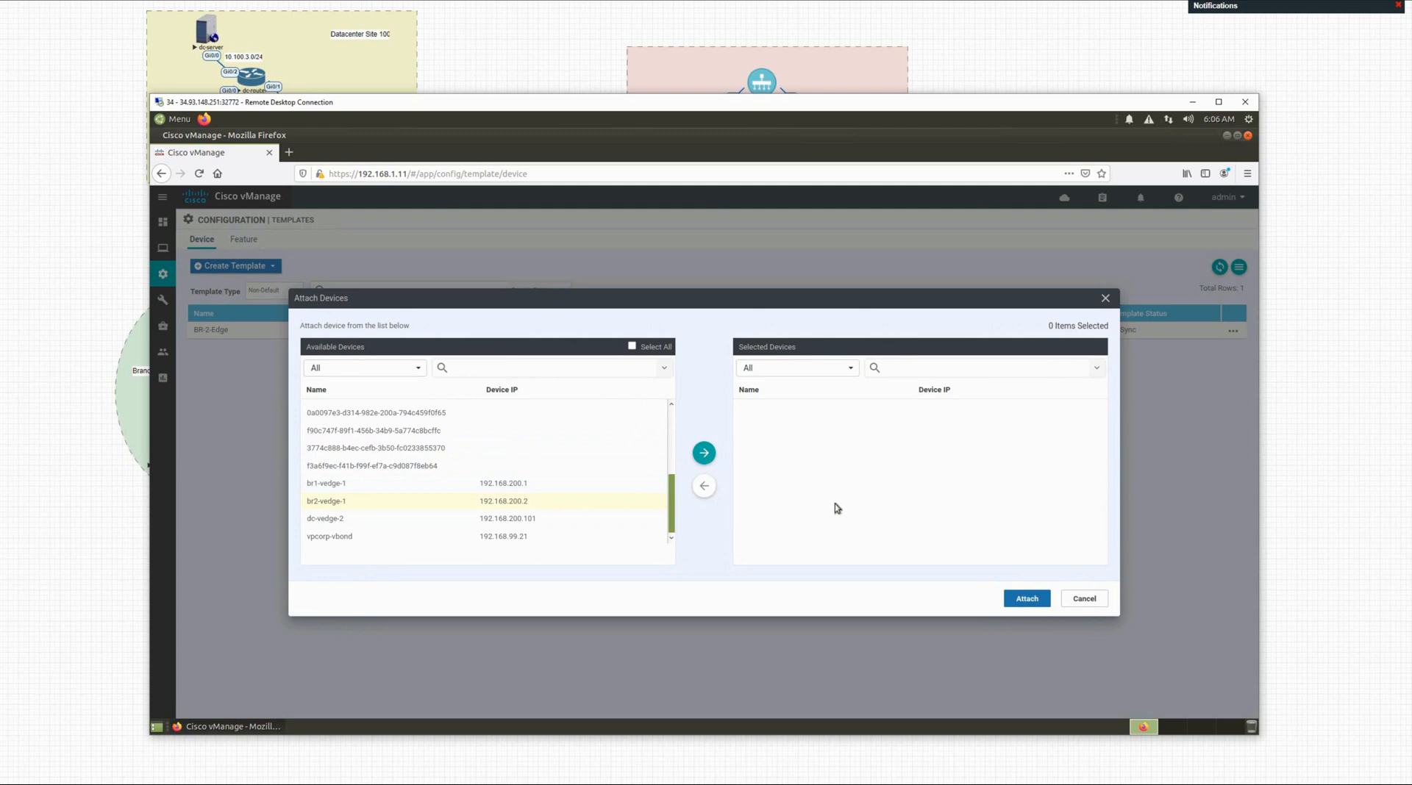
click(1025, 606)
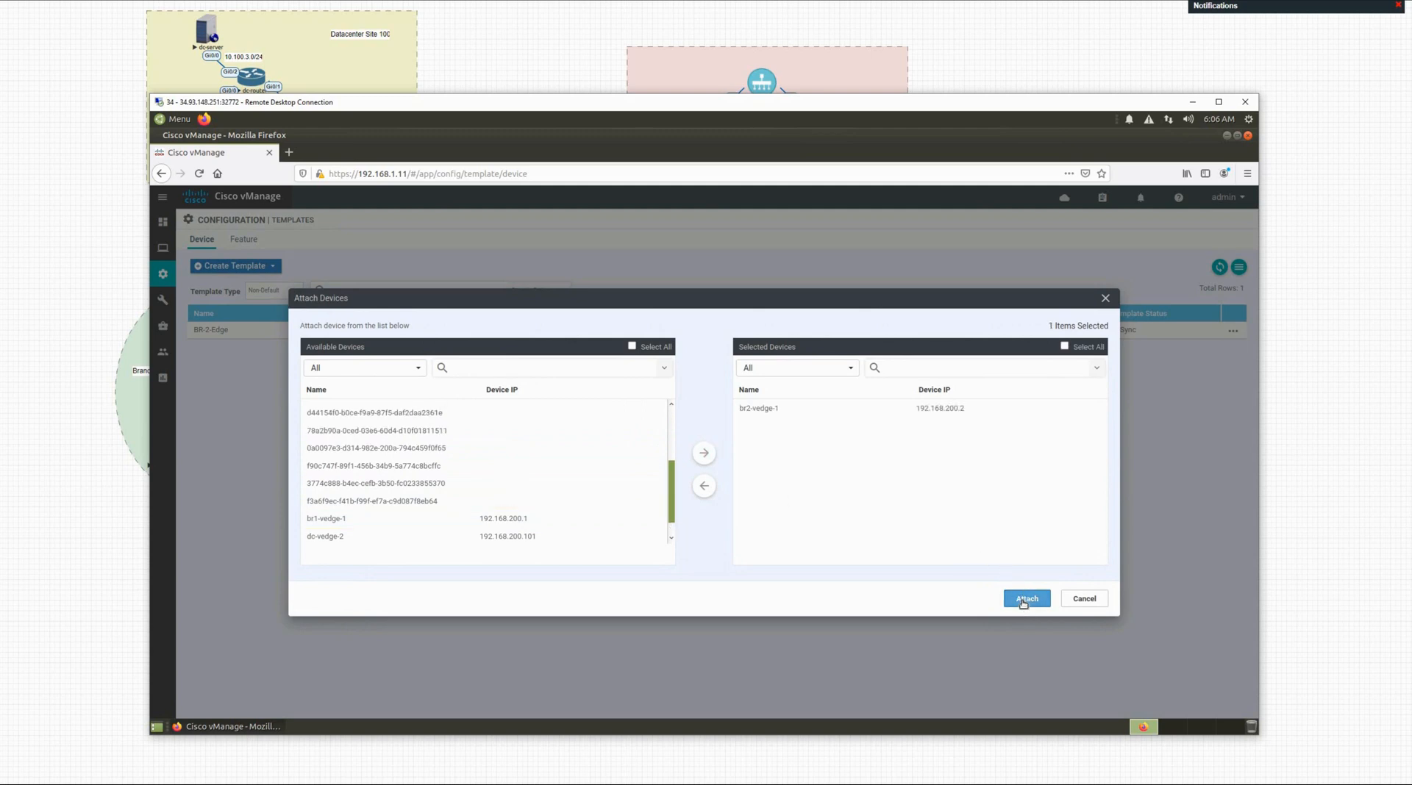
click(1023, 602)
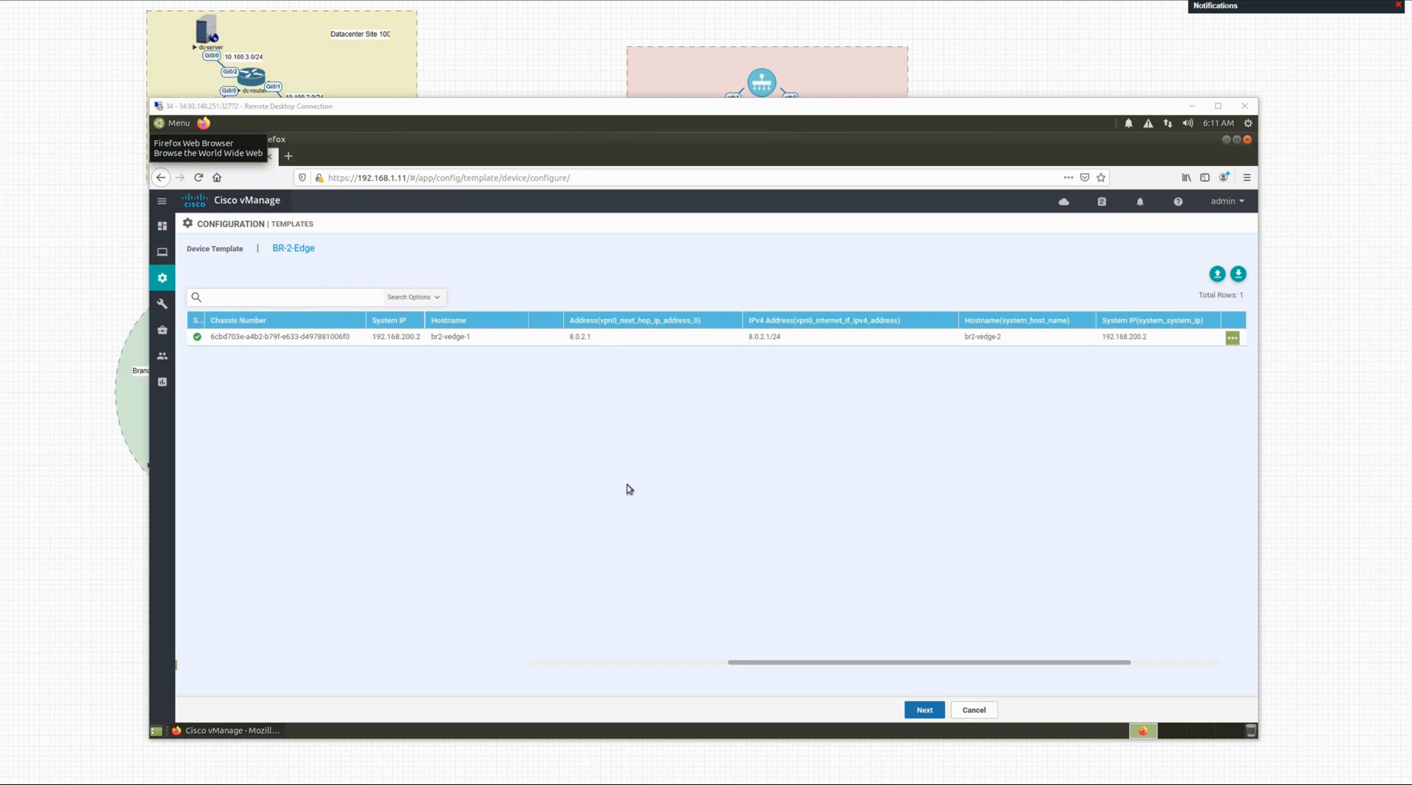
Step: Load br2-vedge-1's generated configuration preview and scroll through it from system settings to vpn 512
click(924, 711)
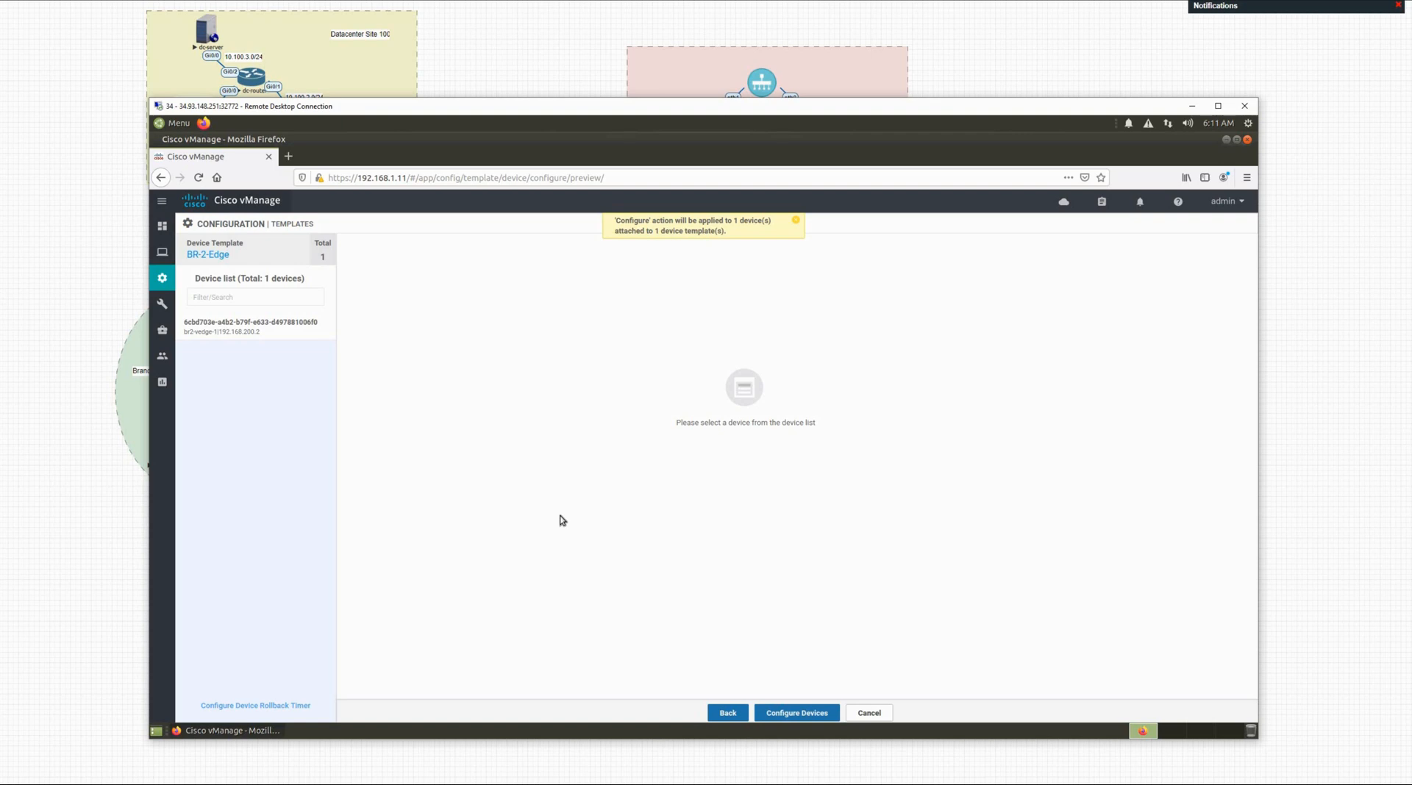
click(280, 337)
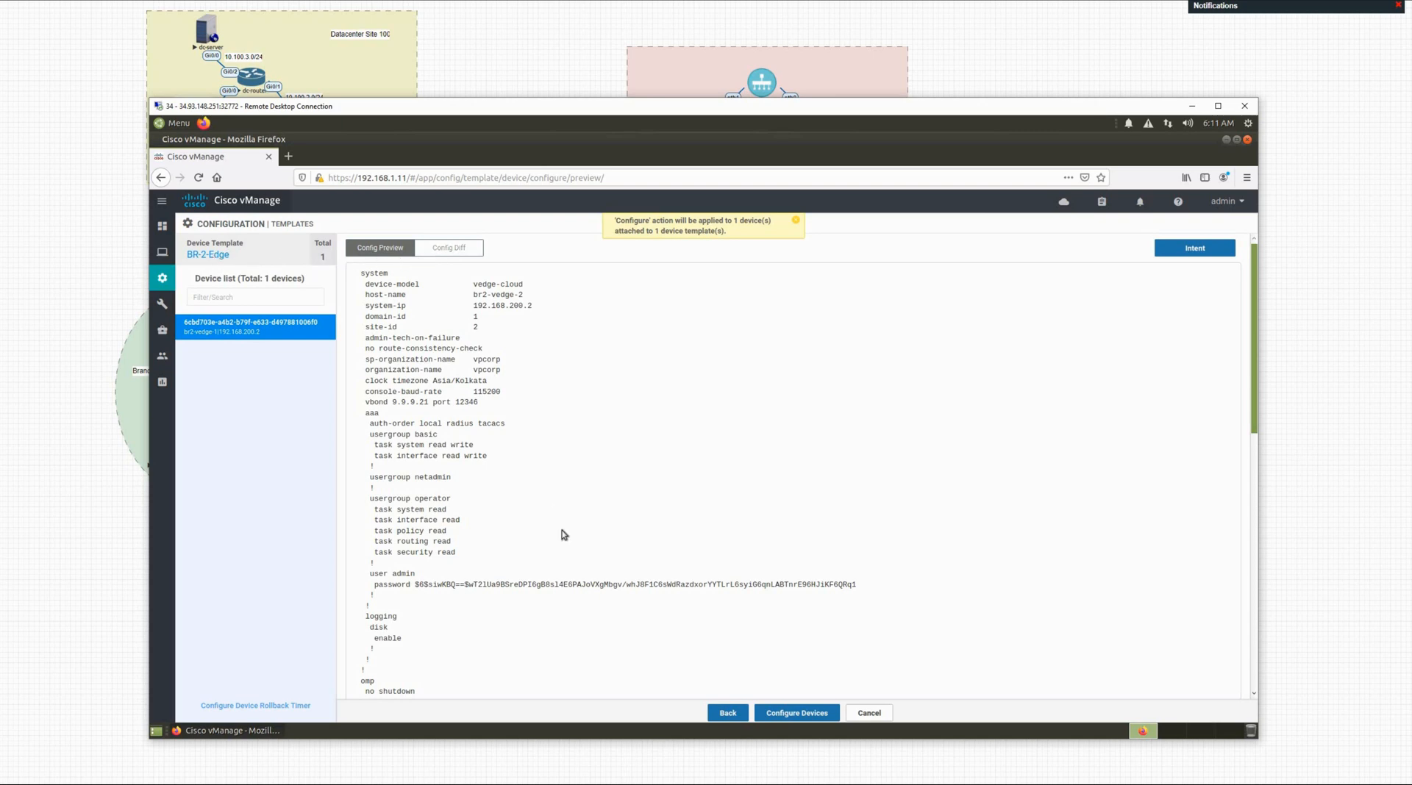
scroll(557, 528, down, 3)
scroll(556, 528, down, 10)
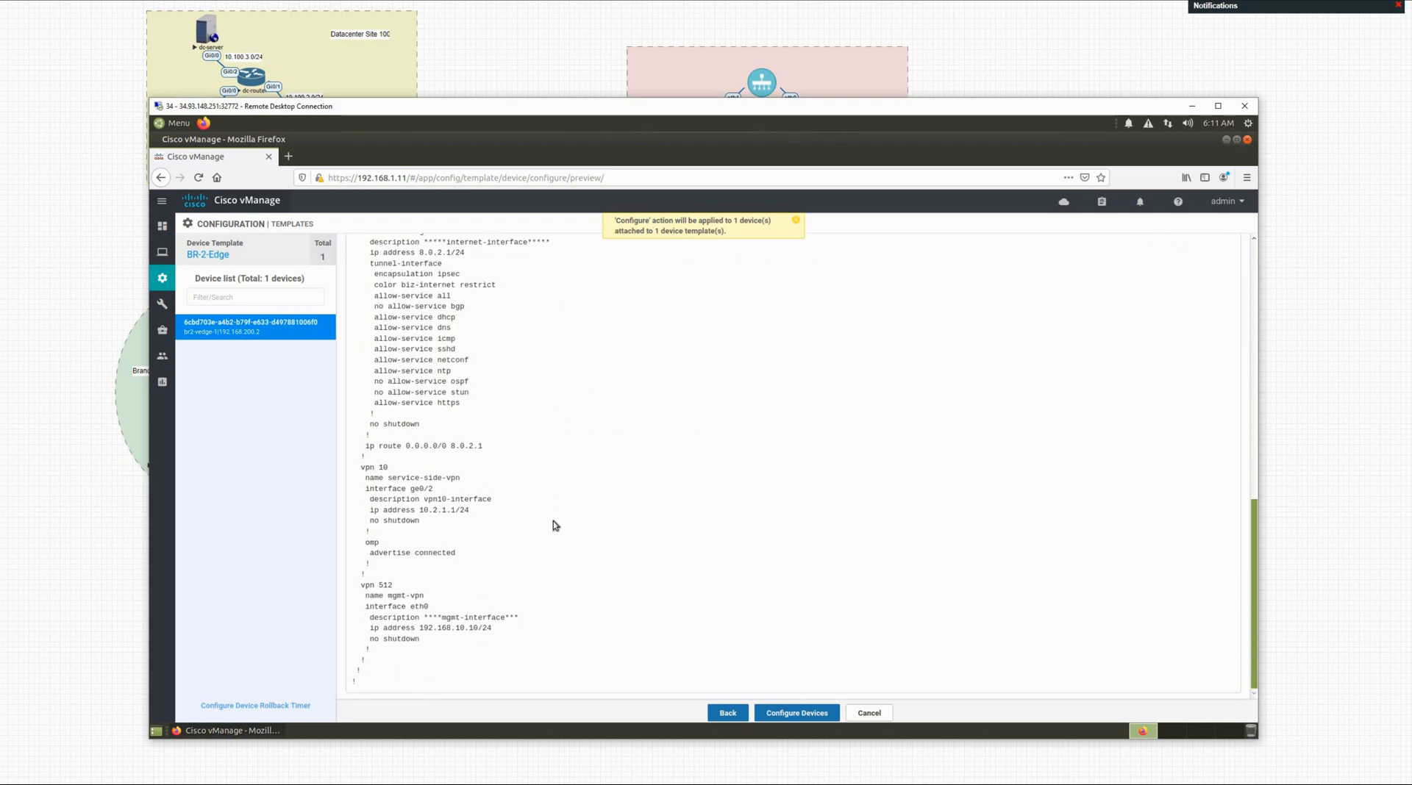
scroll(553, 525, up, 15)
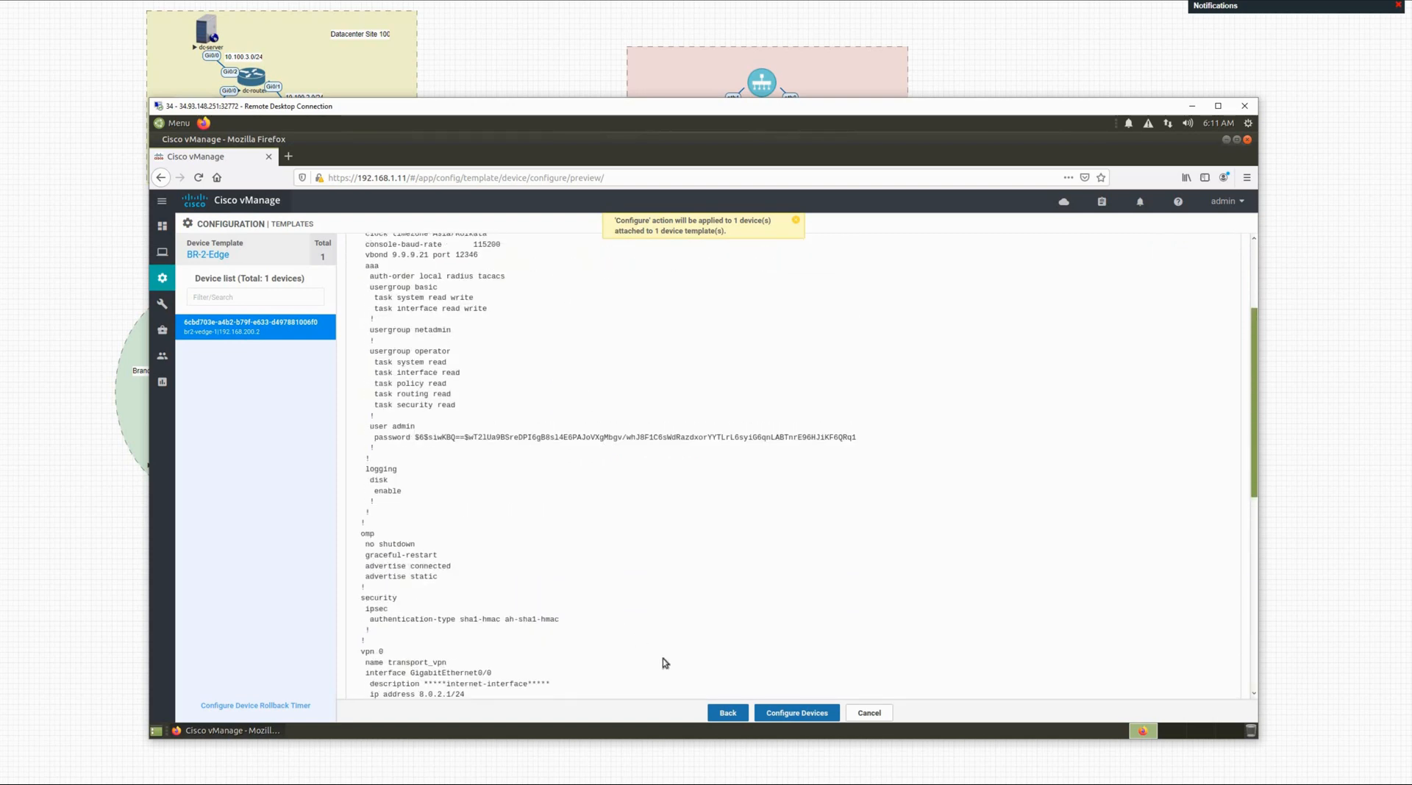
Step: Push the configuration to br2-vedge-1 with Configure Devices, then list the feature templates
click(789, 714)
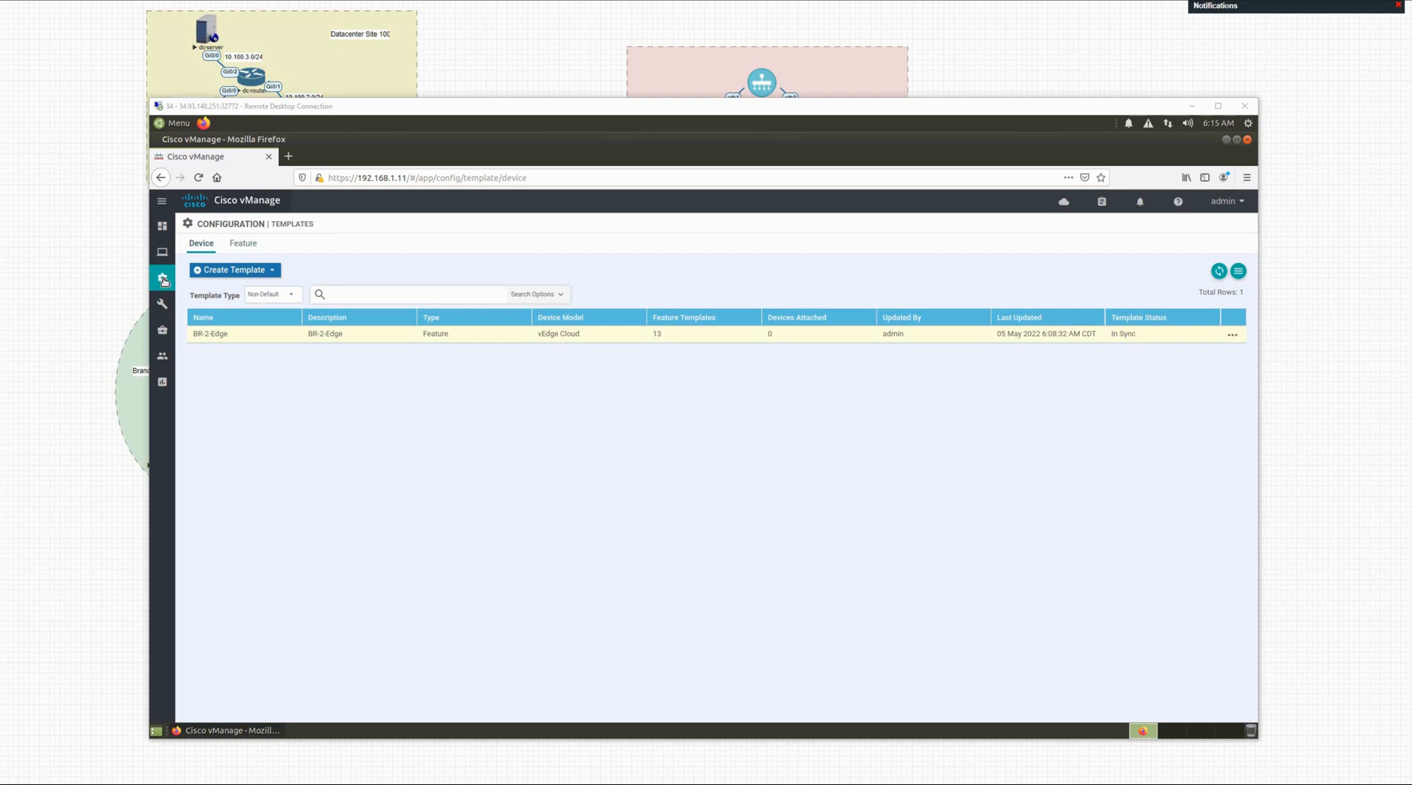
mouse_move(163, 279)
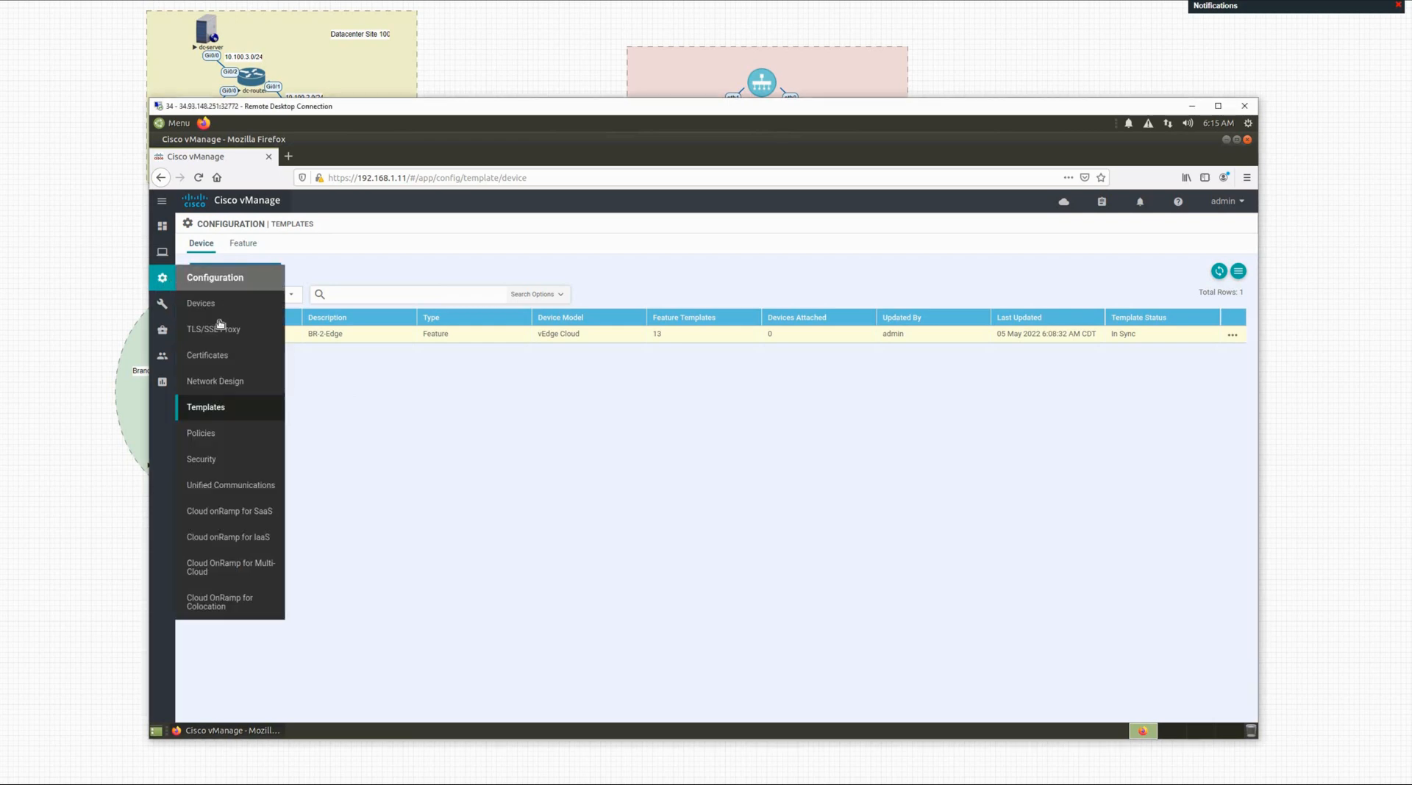
click(224, 409)
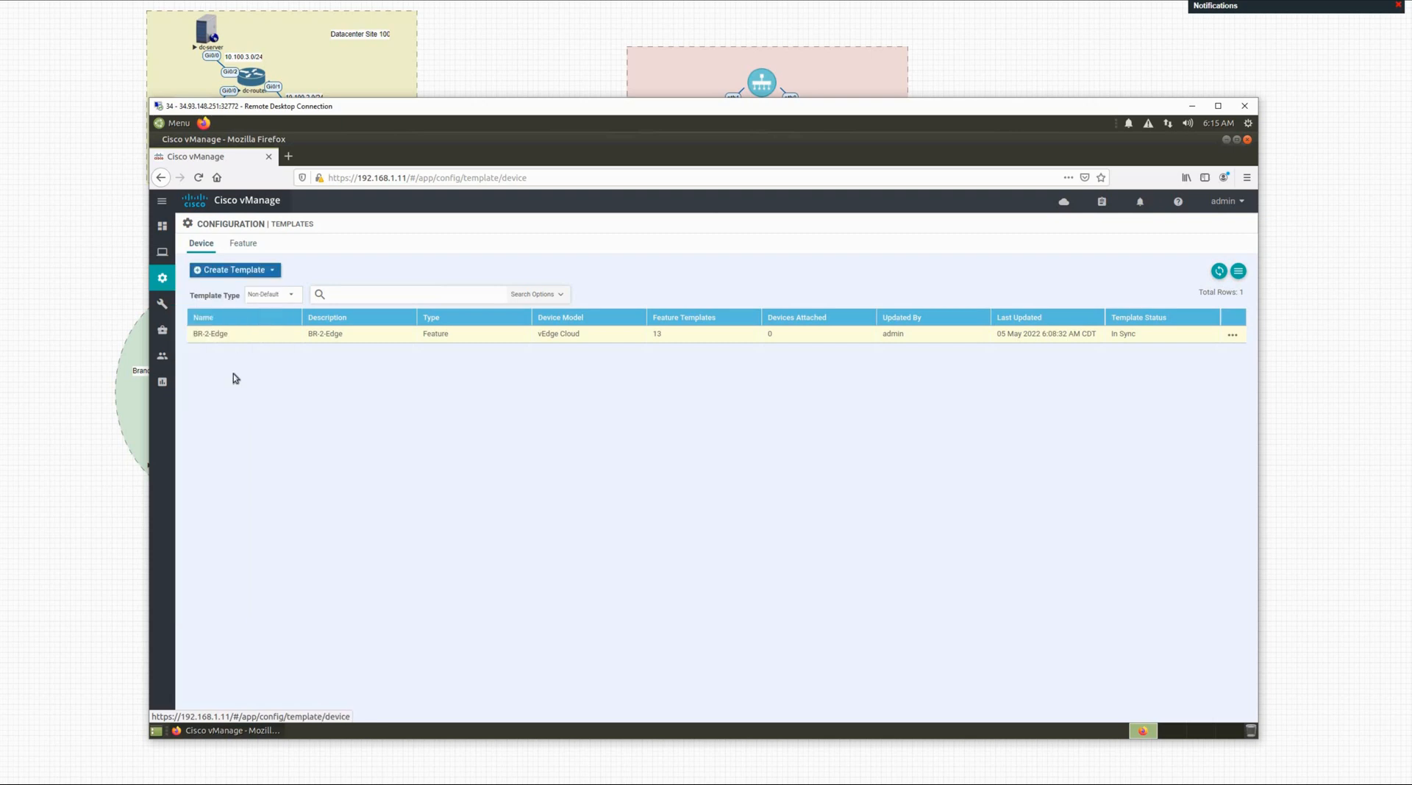
click(243, 245)
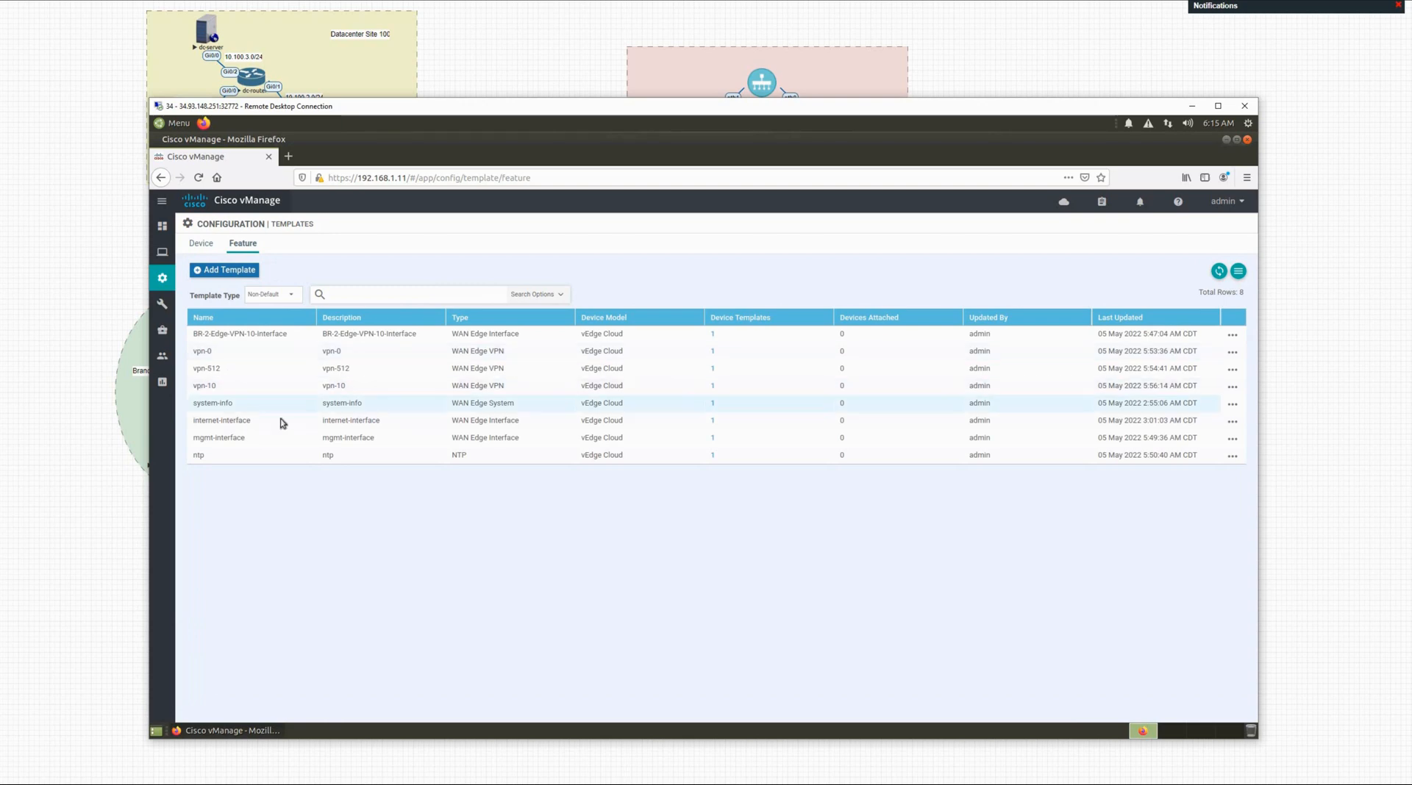
Step: Replace the internet-interface template's interface name GigabitEthernet0/0 with ge0/0 and update the template
click(1232, 422)
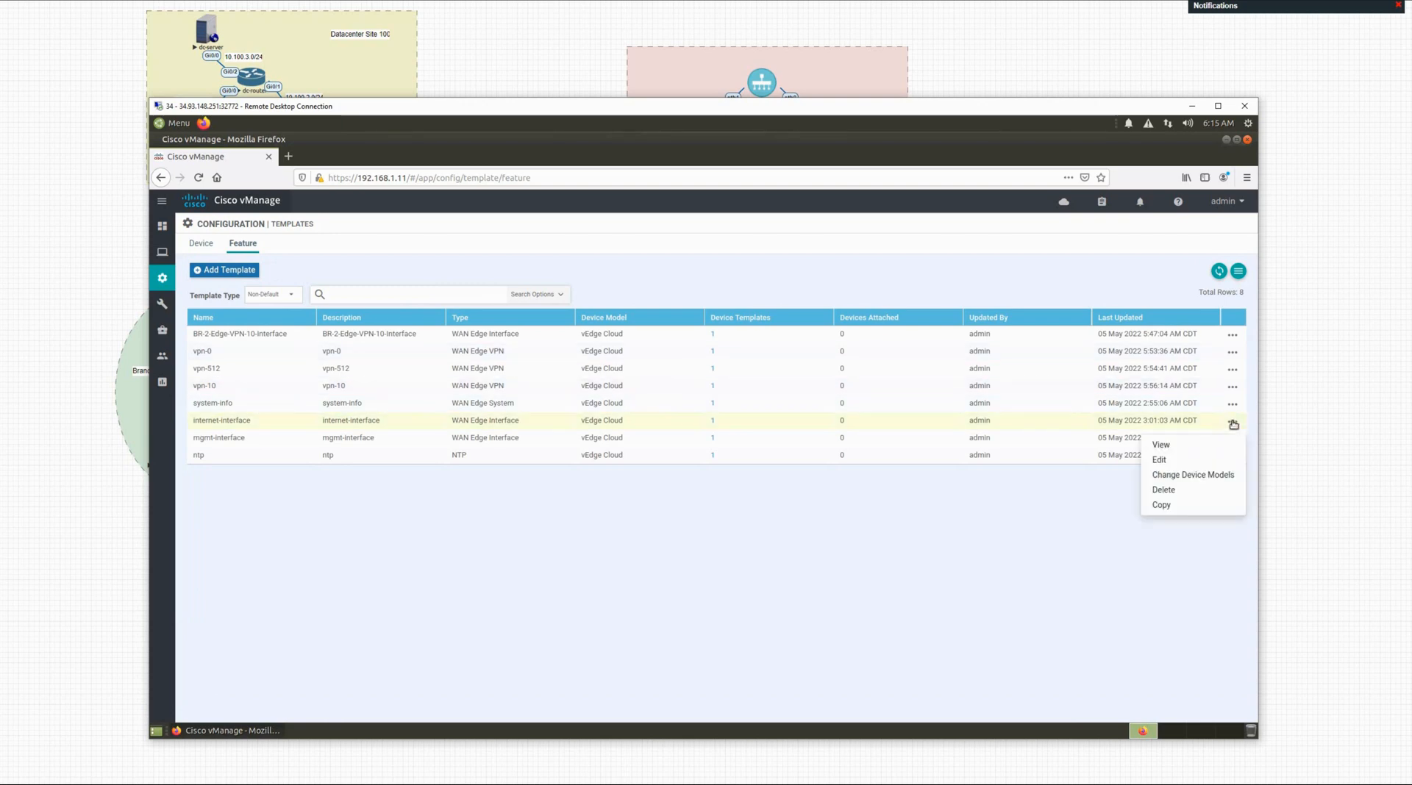
click(1160, 461)
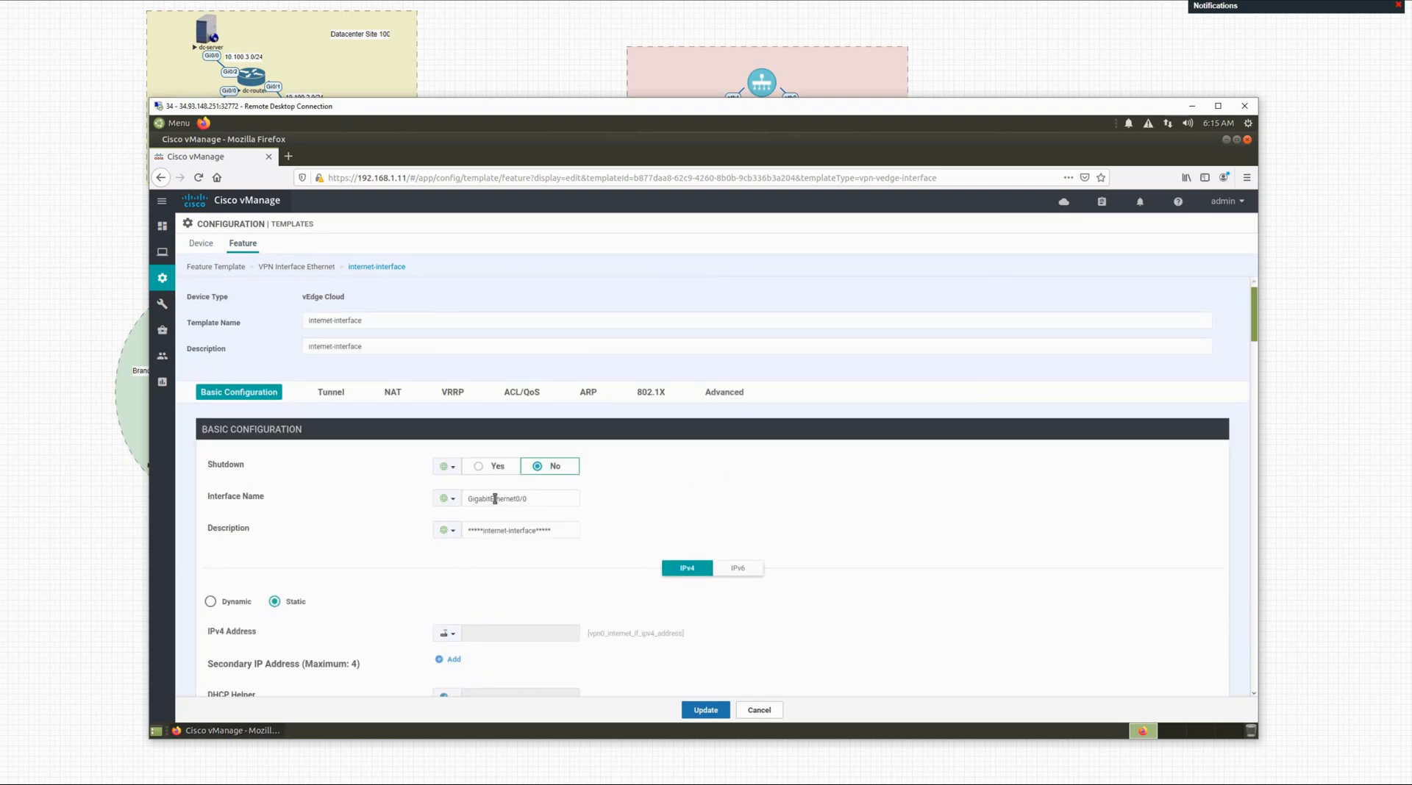
click(471, 499)
triple_click(471, 499)
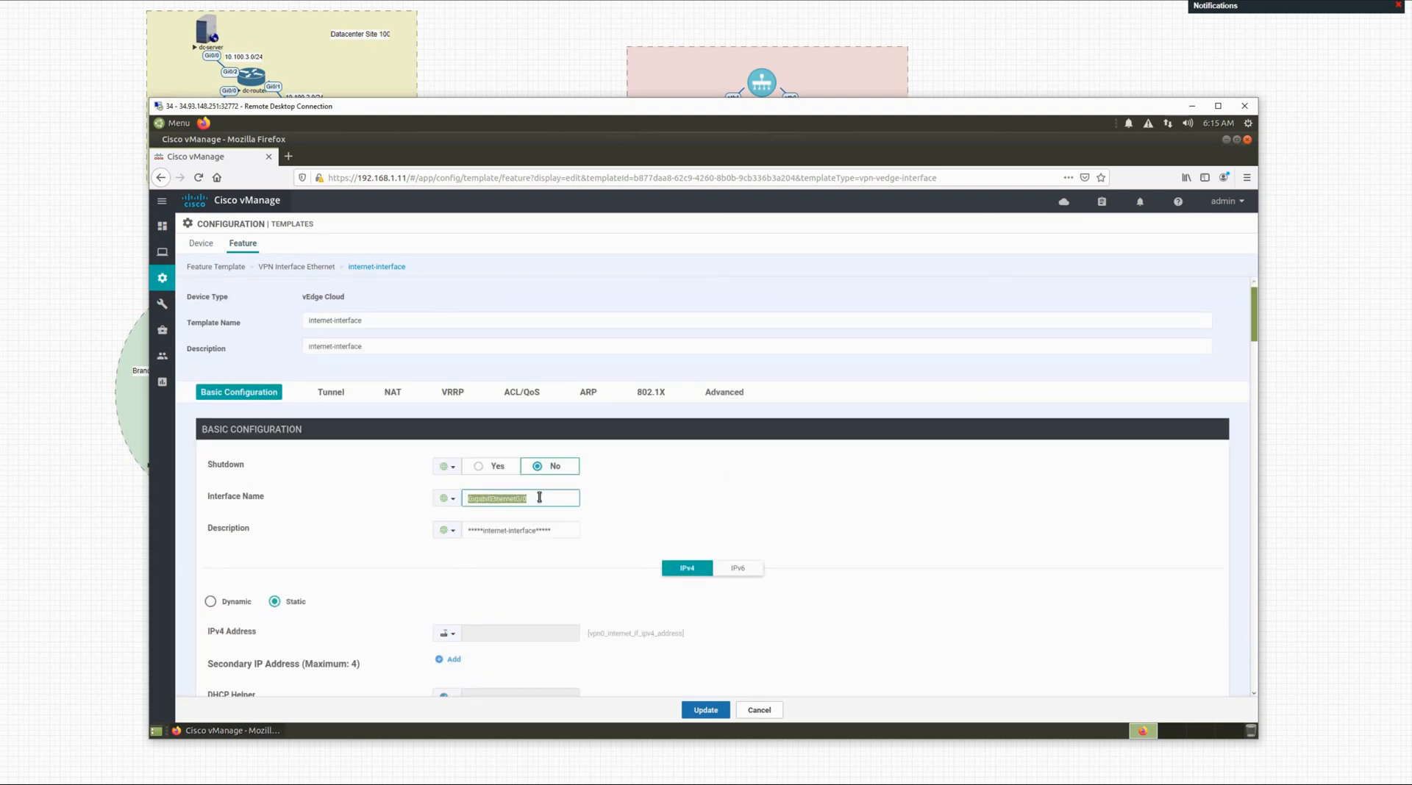
text(ge)
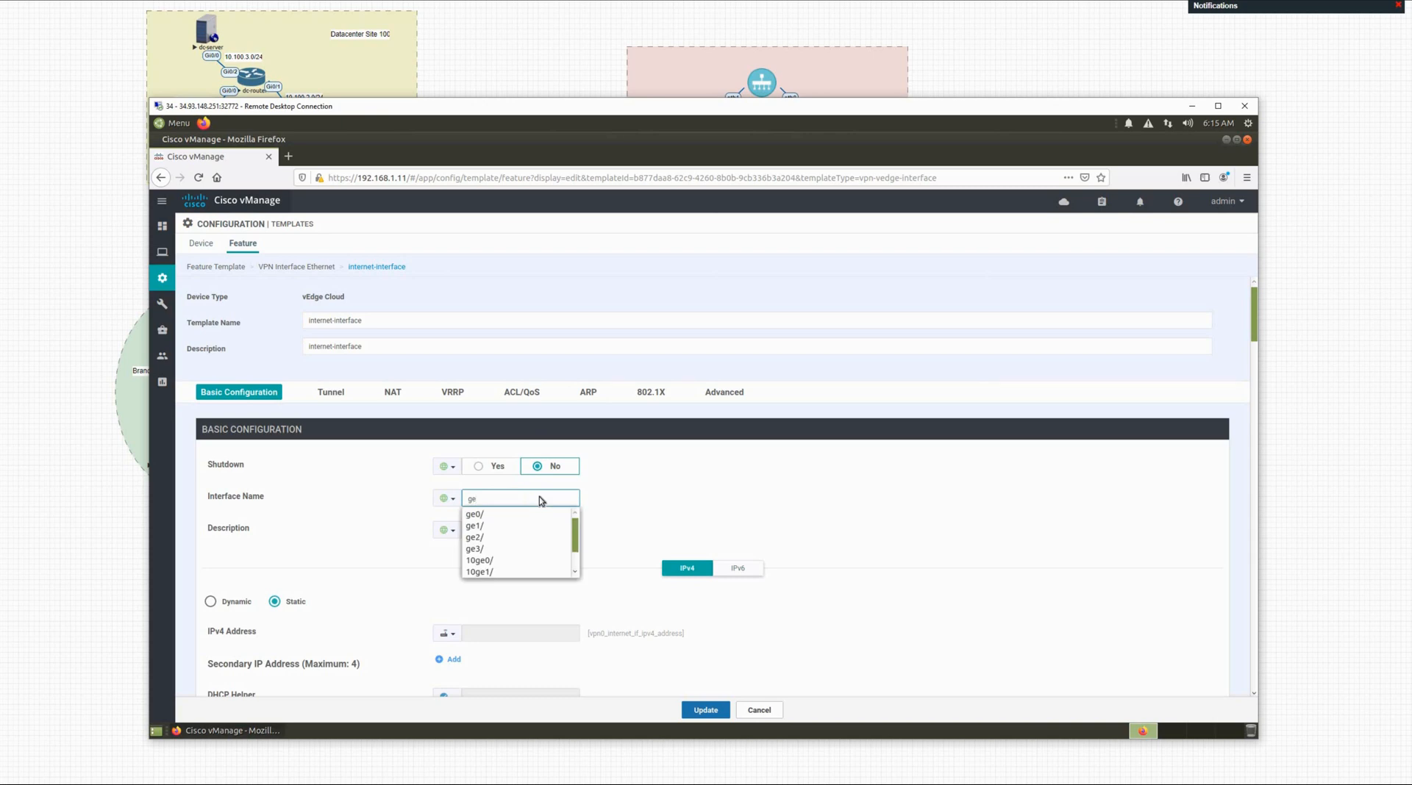
key(Down)
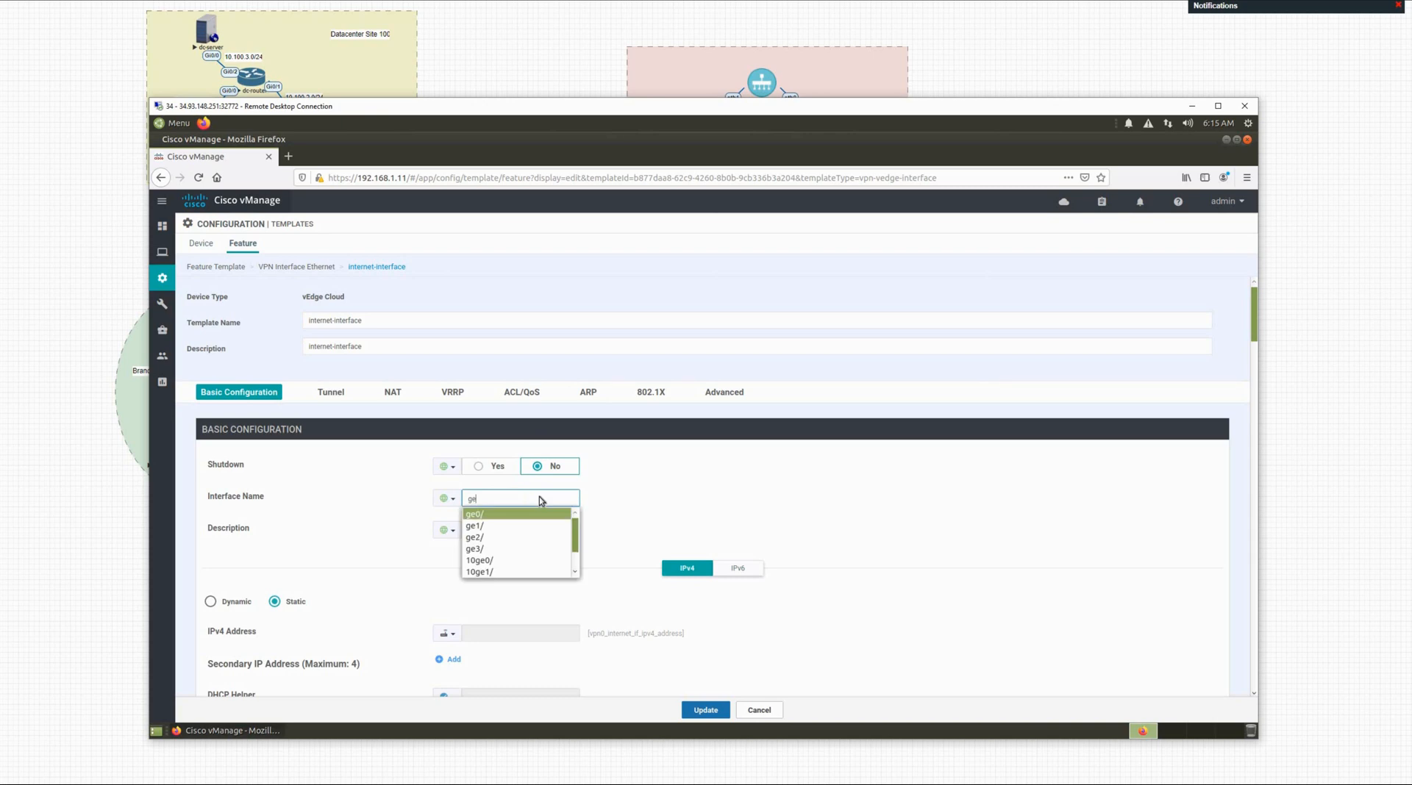
key(Return)
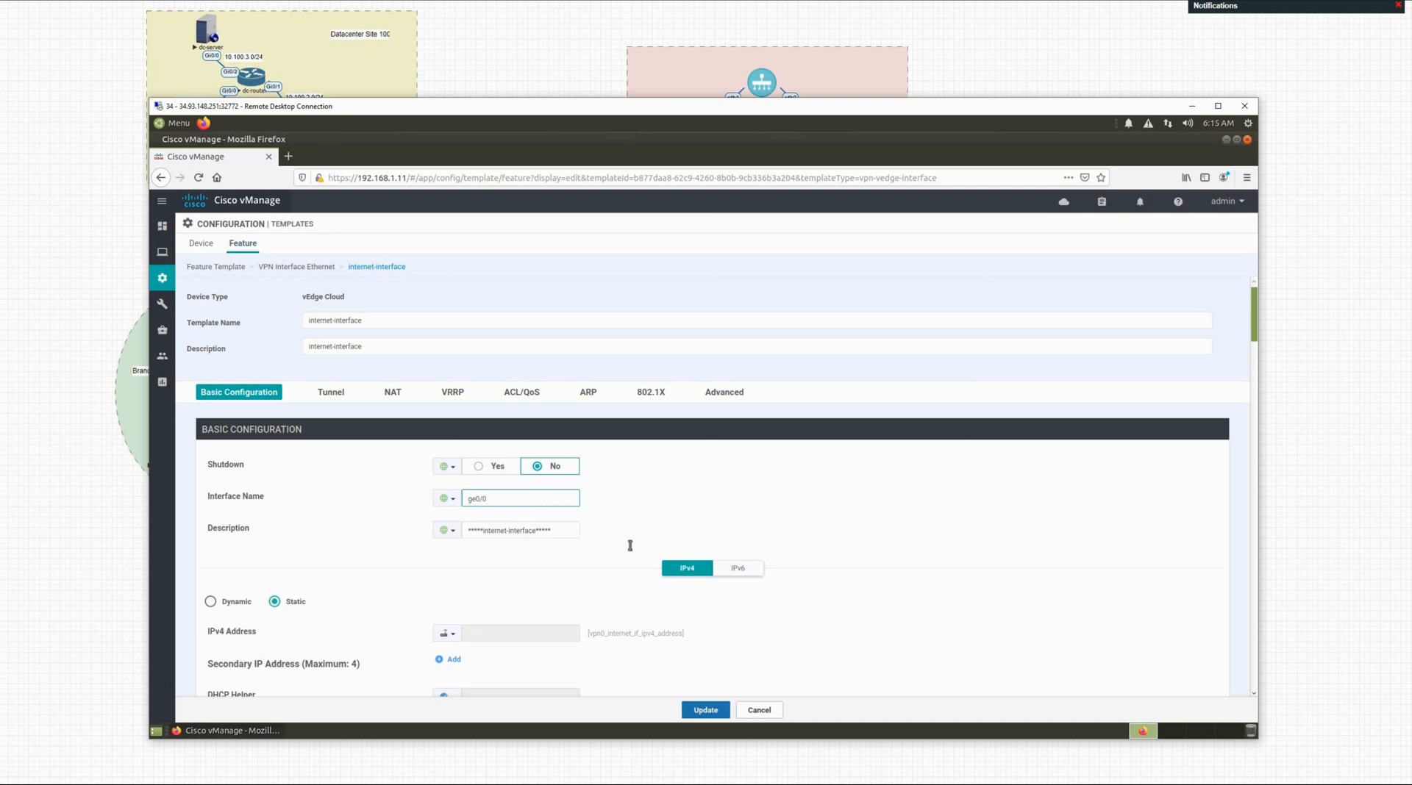
click(706, 710)
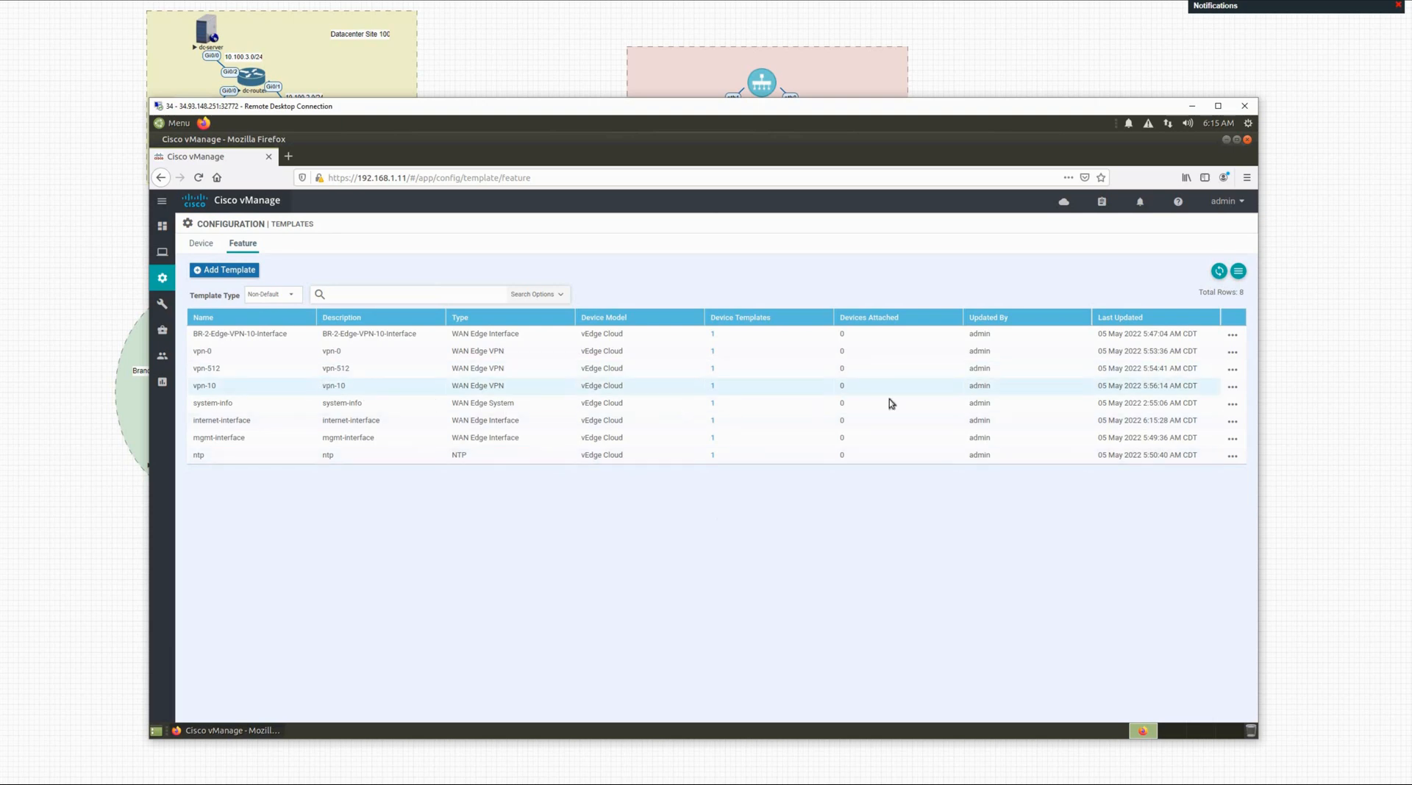
click(1233, 389)
click(1161, 427)
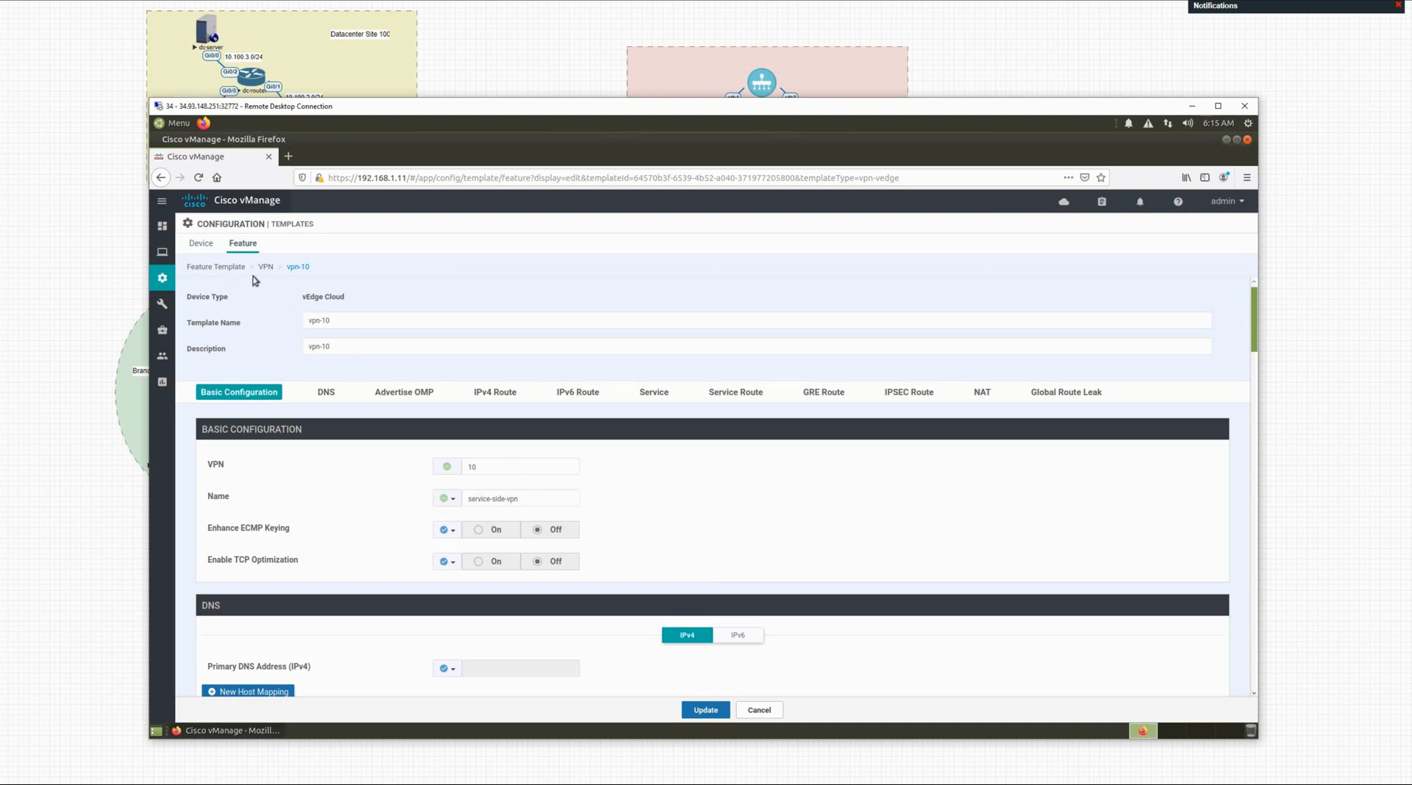
click(225, 269)
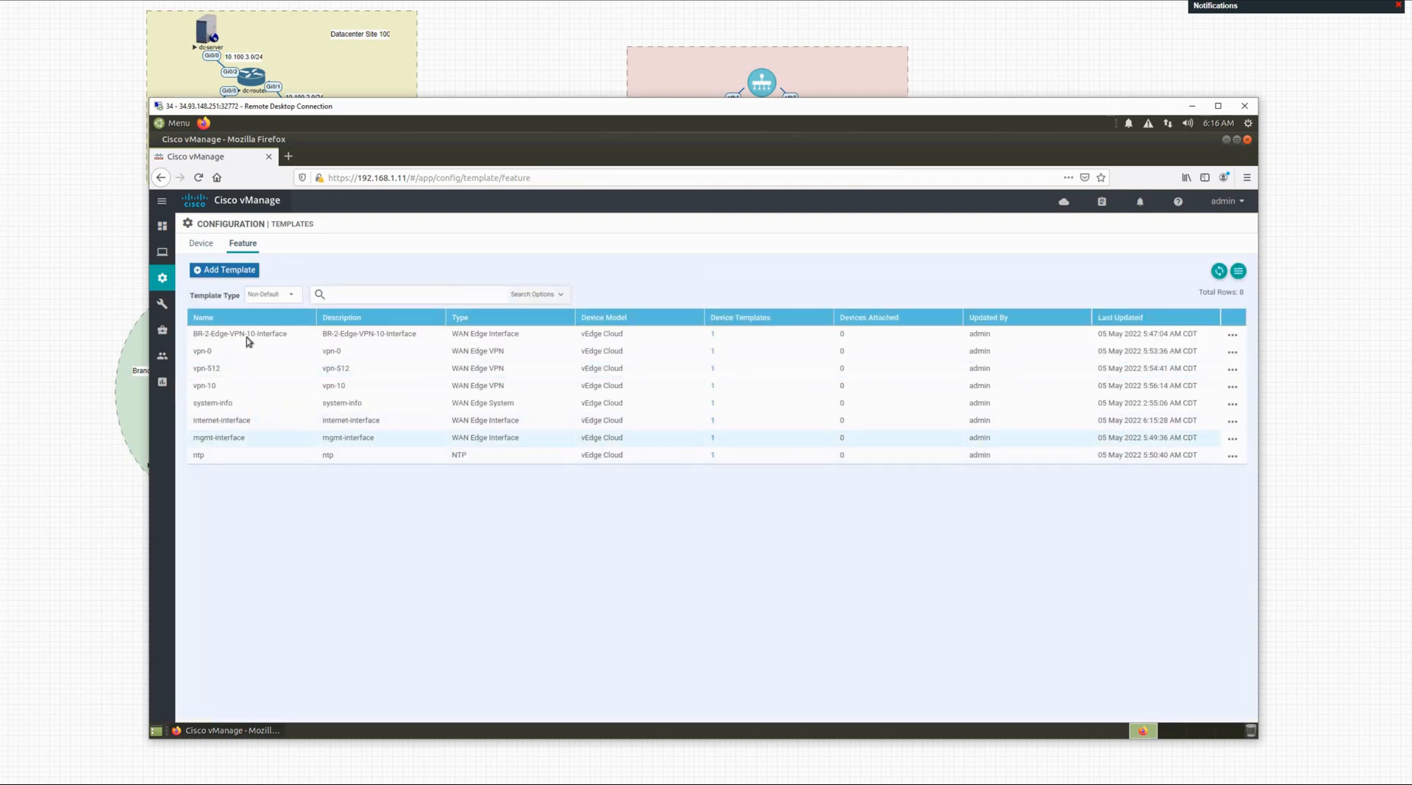
click(1232, 336)
click(1176, 372)
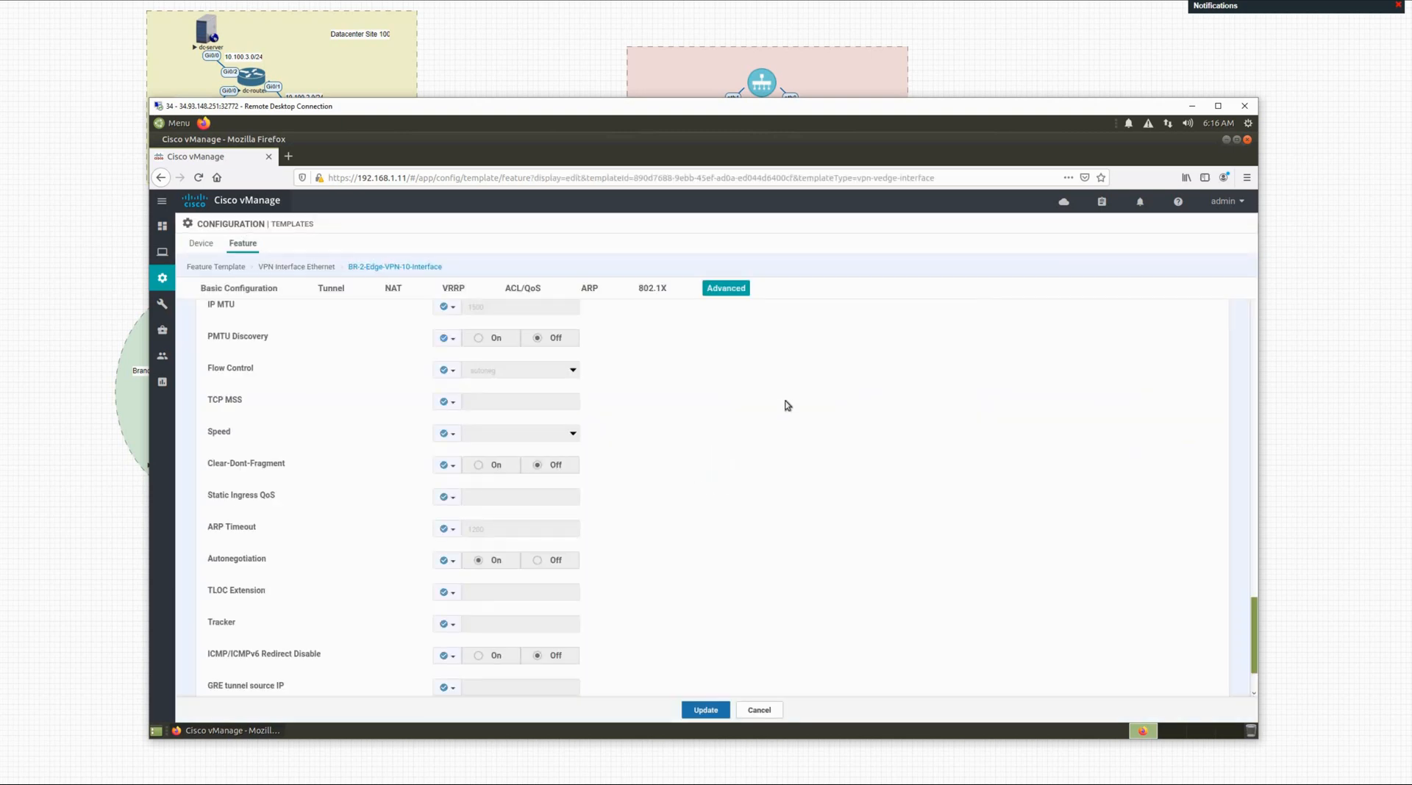
scroll(787, 405, up, 15)
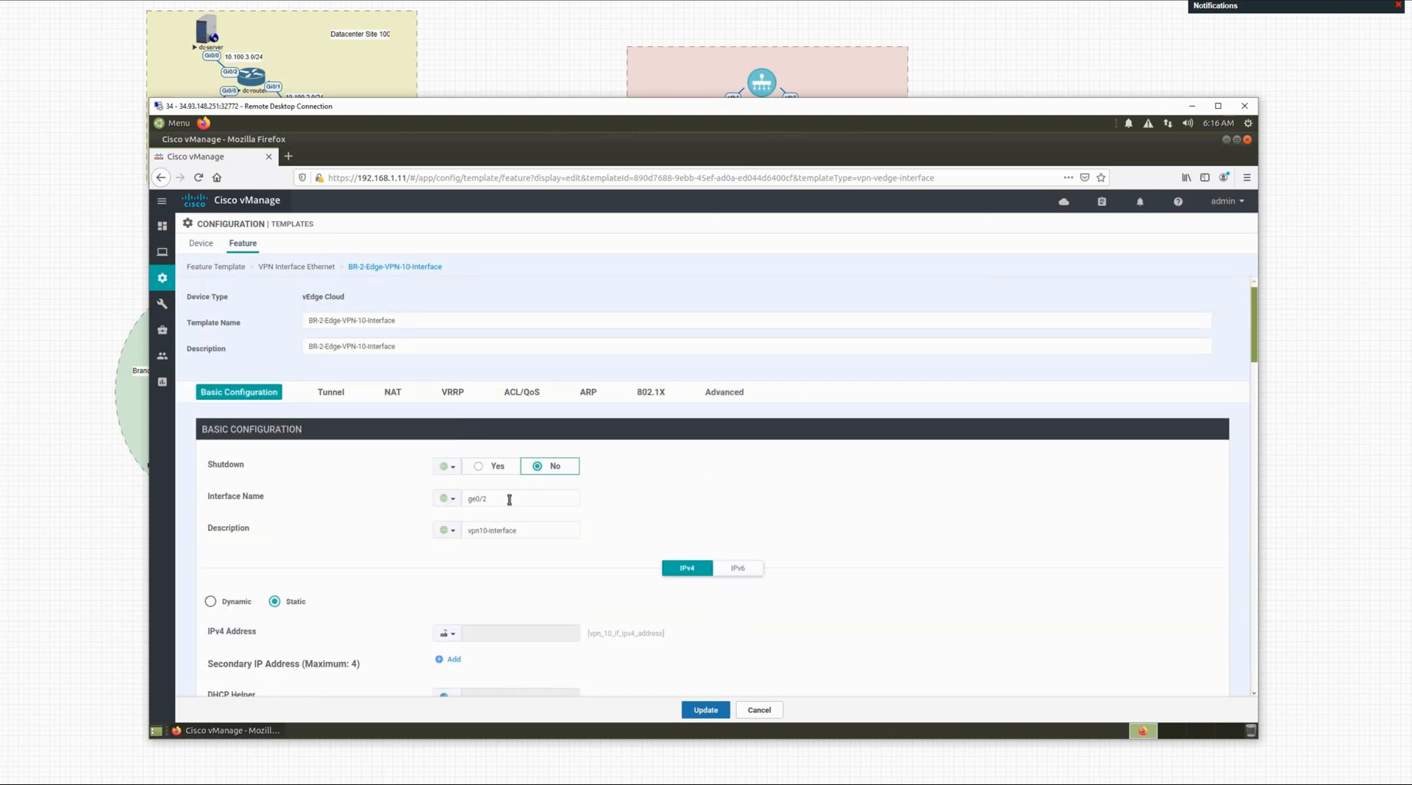
click(203, 245)
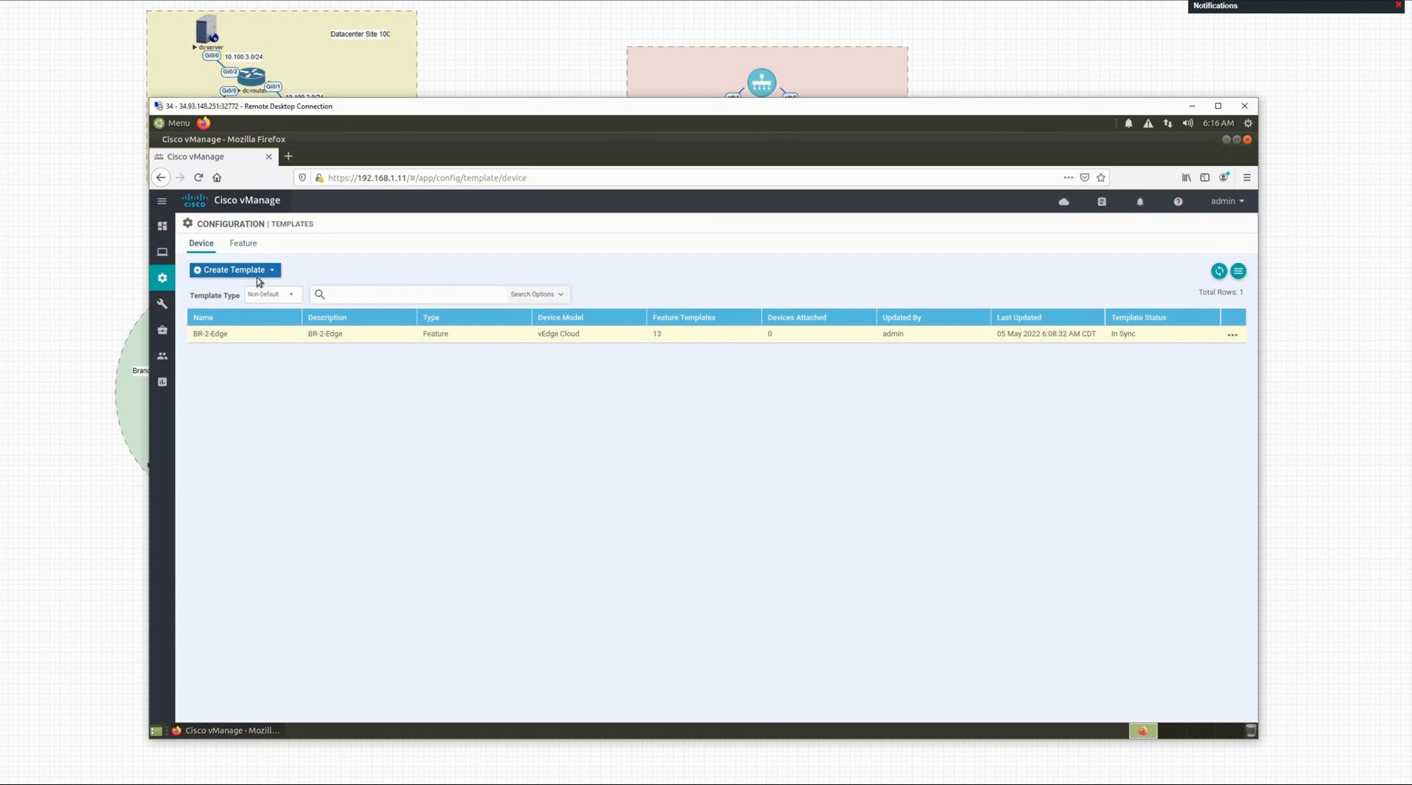
click(242, 245)
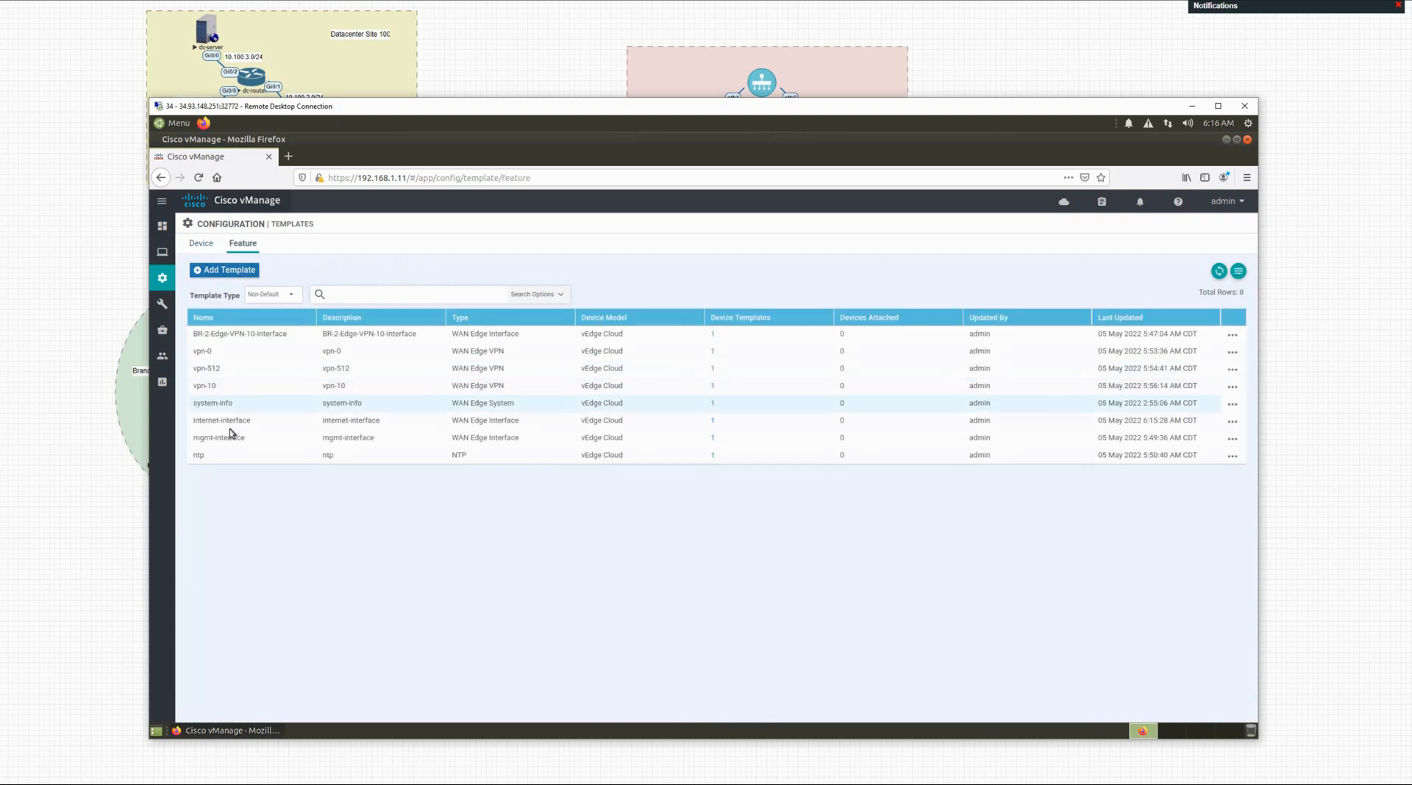
click(1233, 440)
Step: Review the mgmt-interface template, still on eth0, and go back to the device templates list
click(1162, 479)
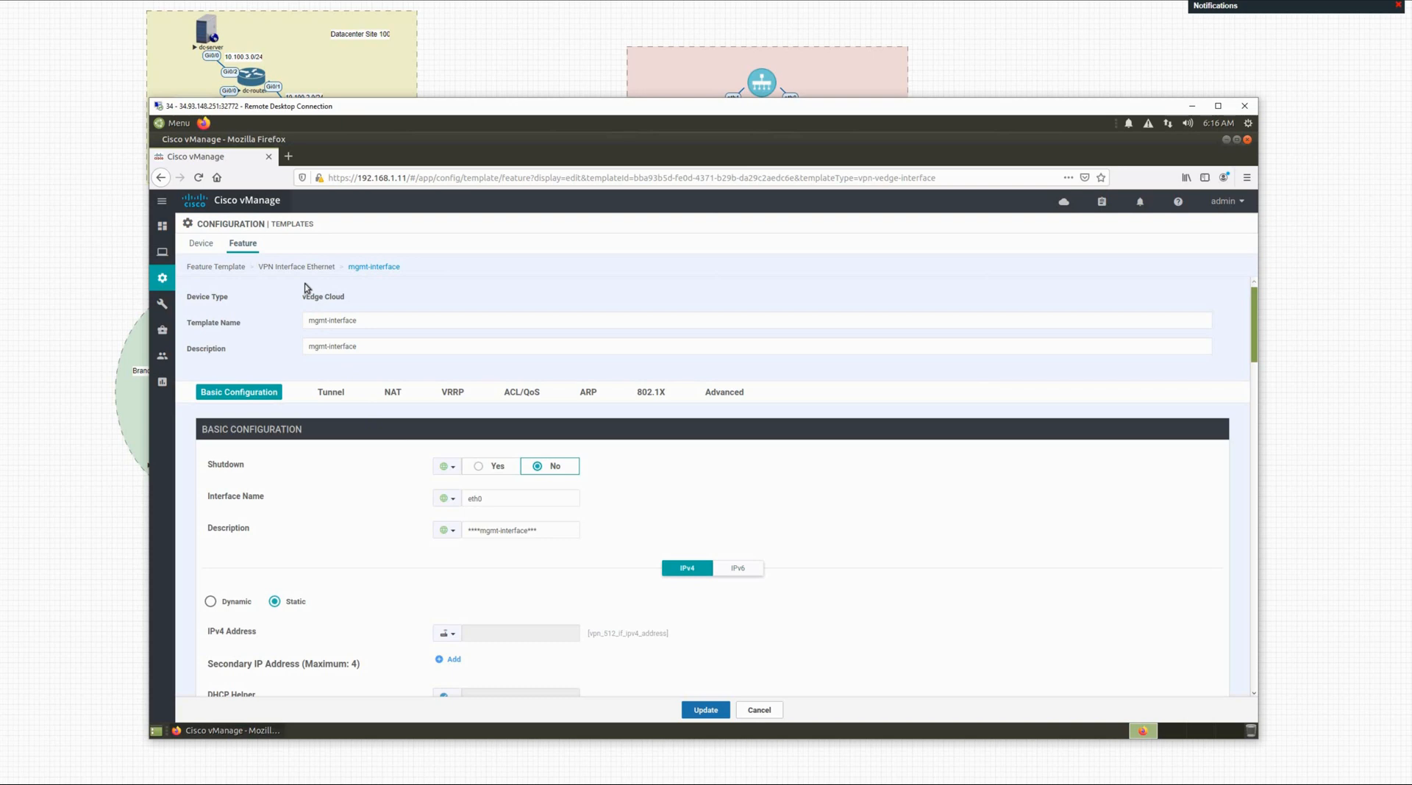
click(203, 244)
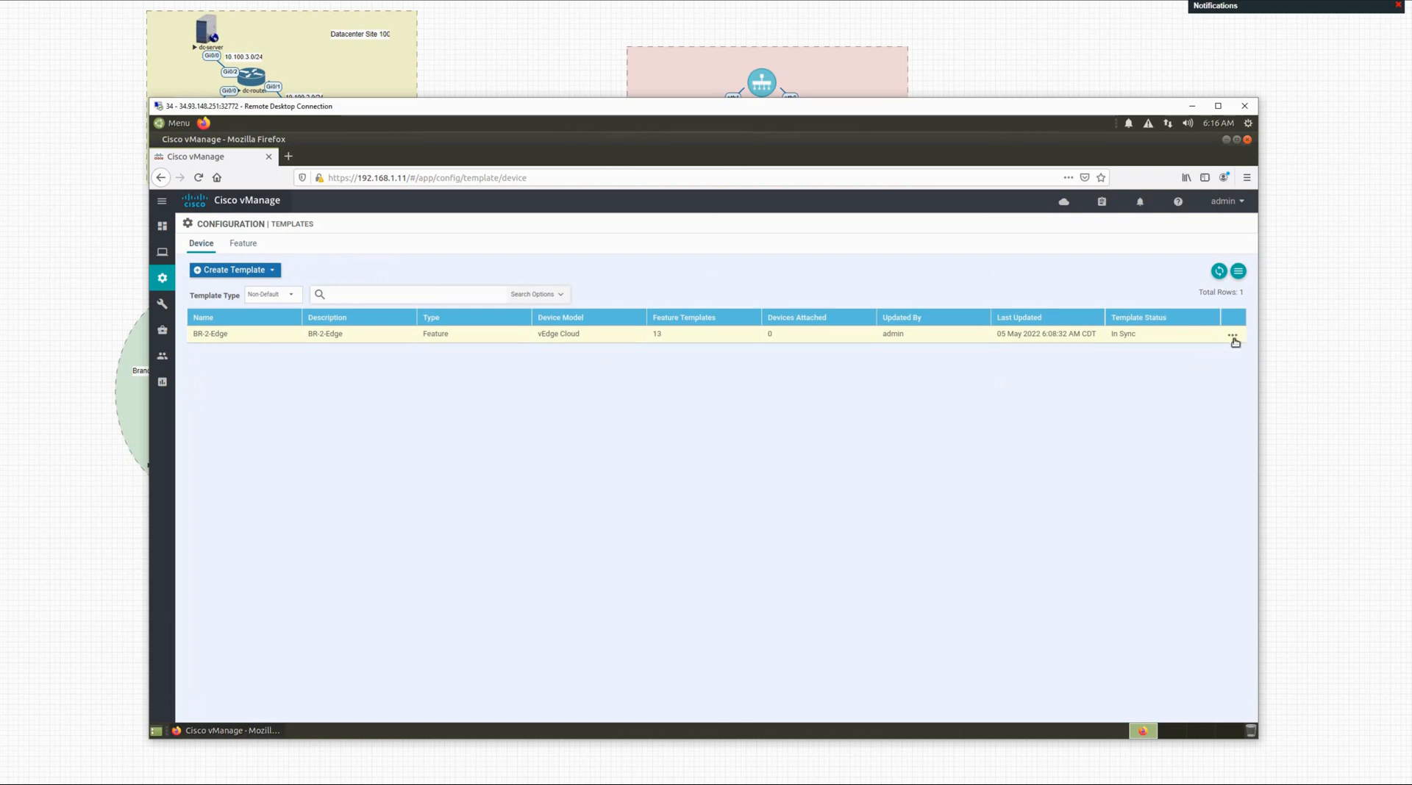
Step: Attach only br2-vedge-1, leaving dc-vedge-2 out, to BR-2-Edge and preview its configuration
click(1232, 337)
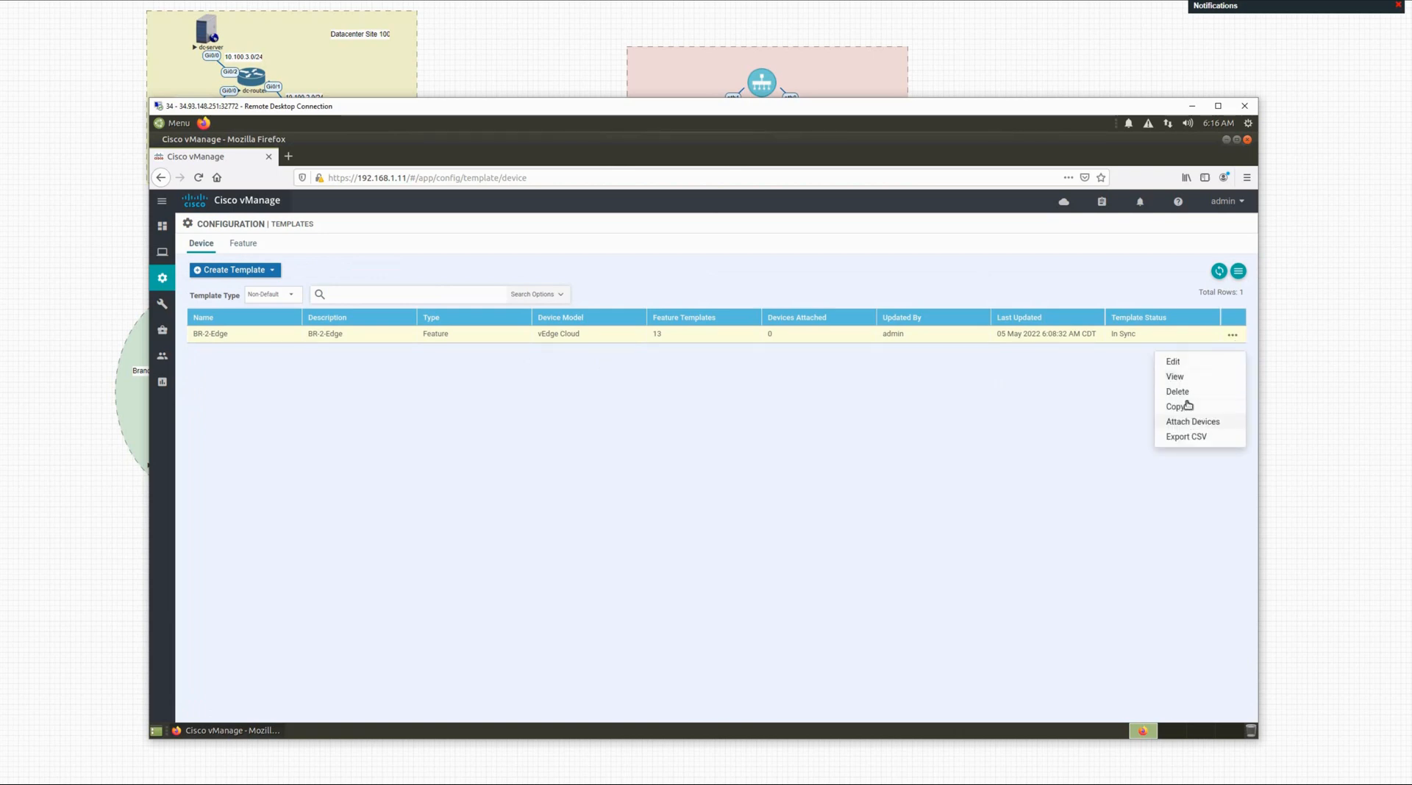
click(1187, 423)
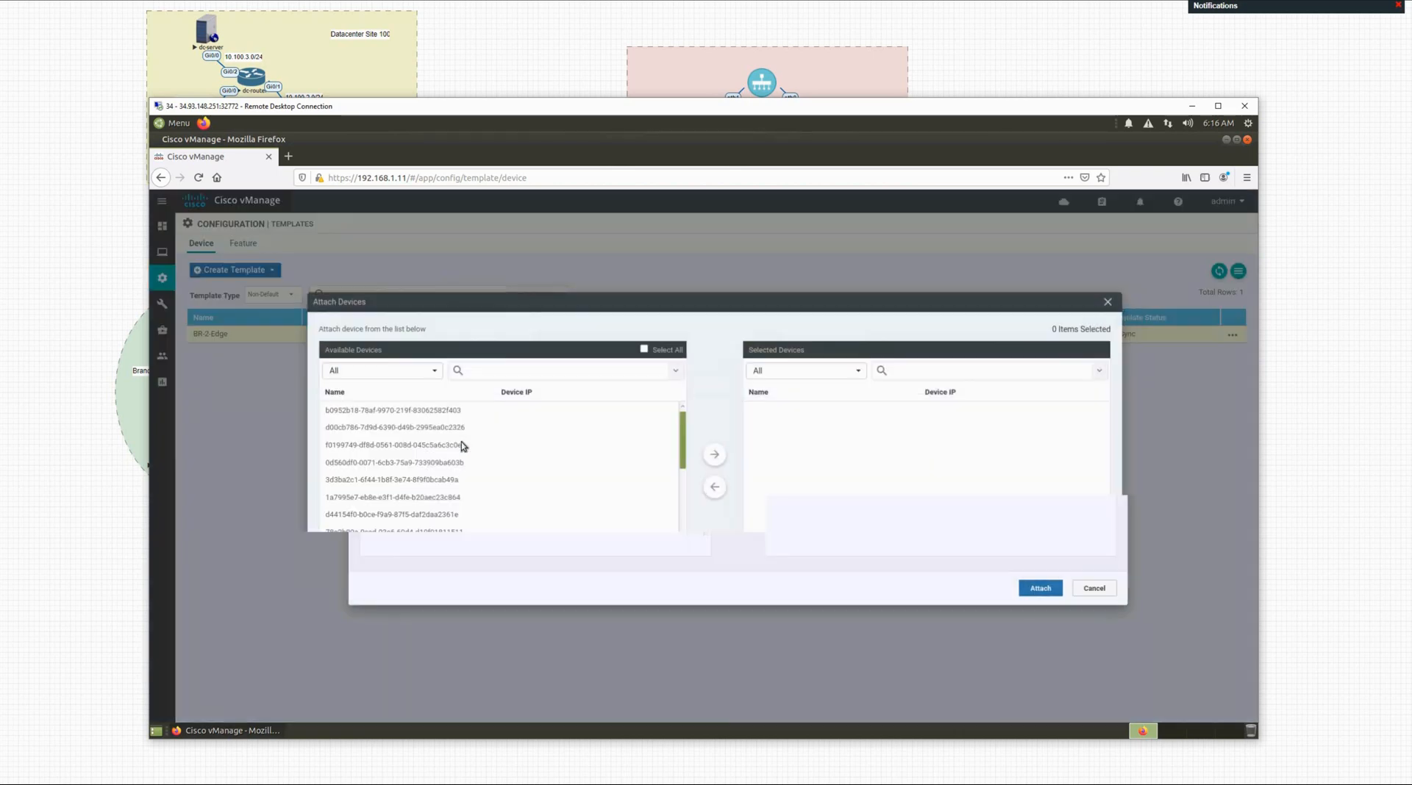
scroll(389, 507, down, 5)
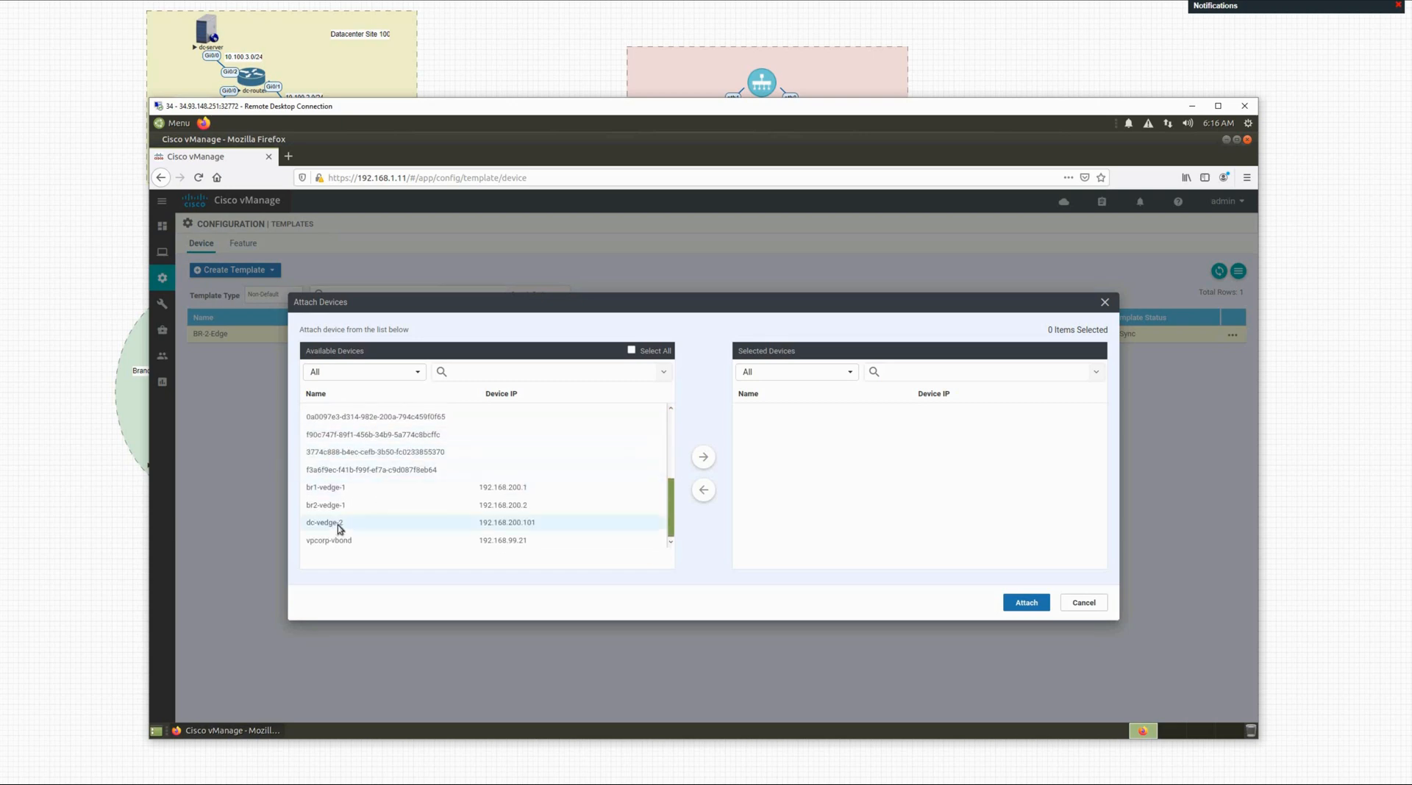
click(427, 523)
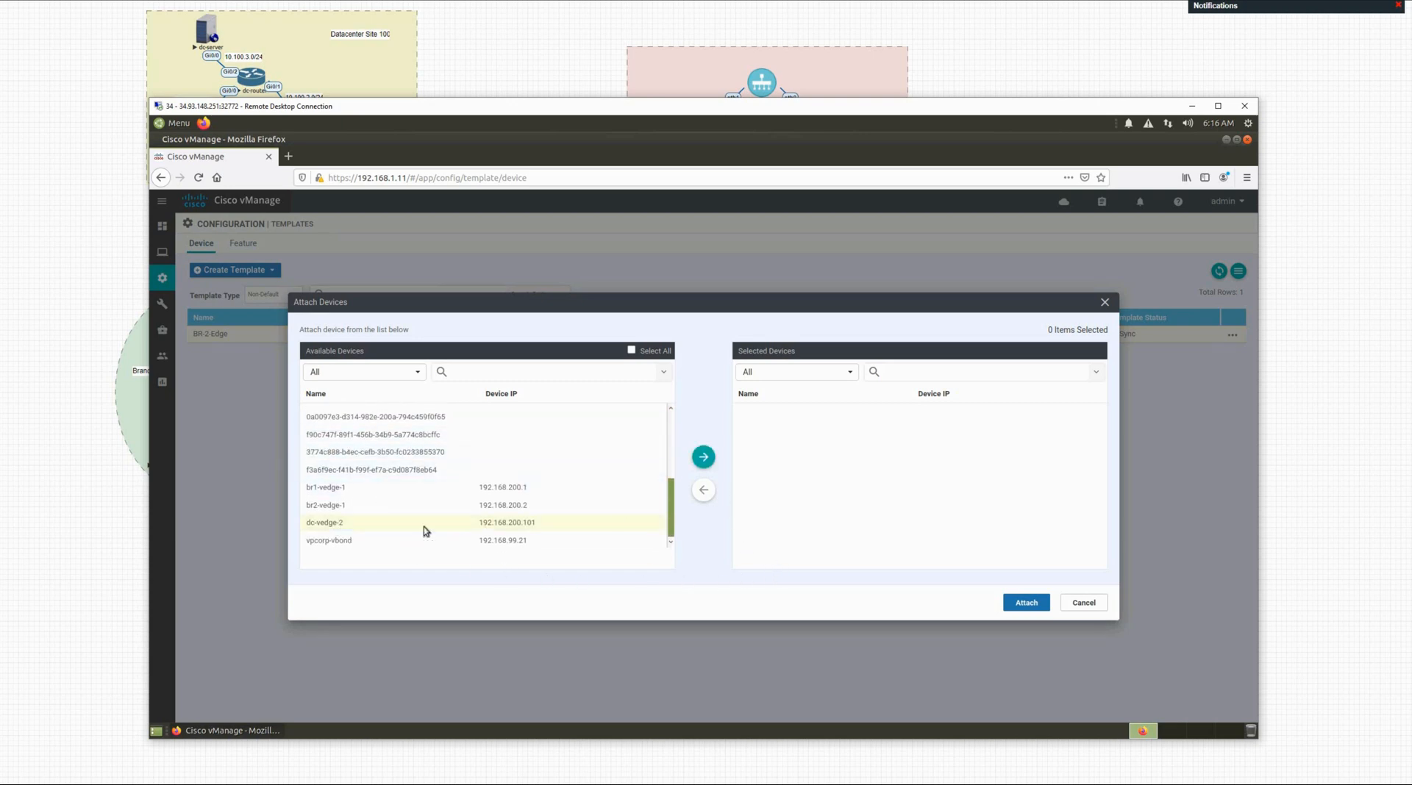
click(351, 506)
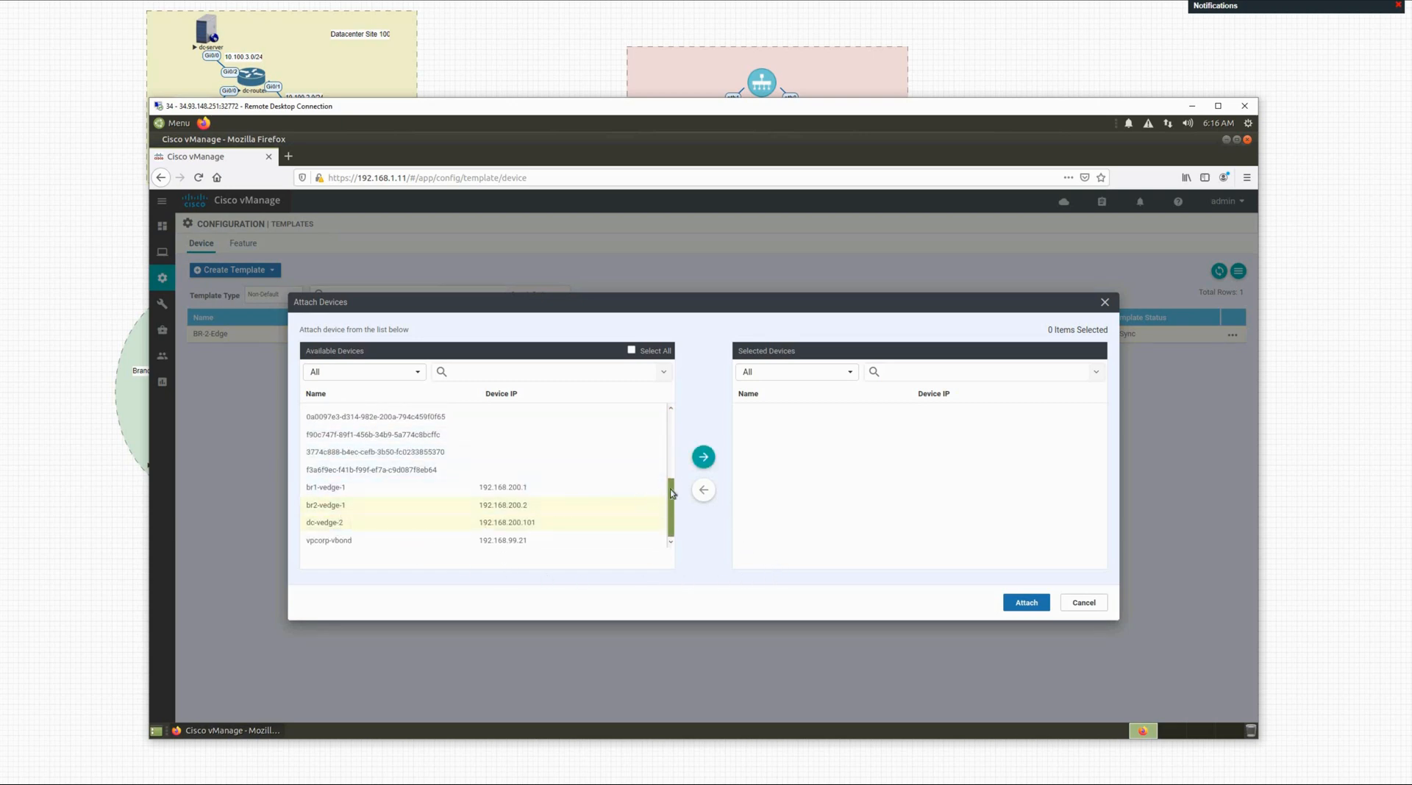
click(705, 458)
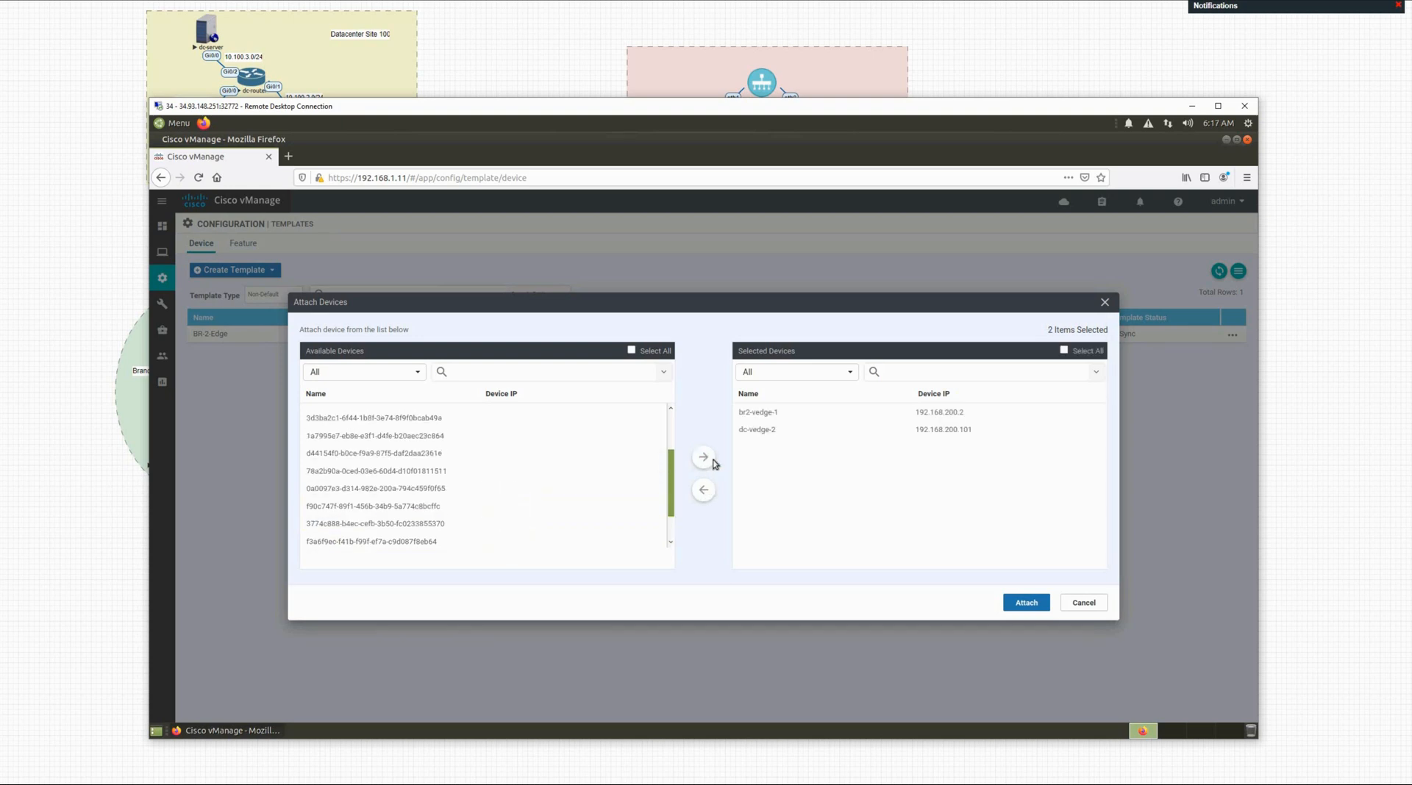
click(774, 437)
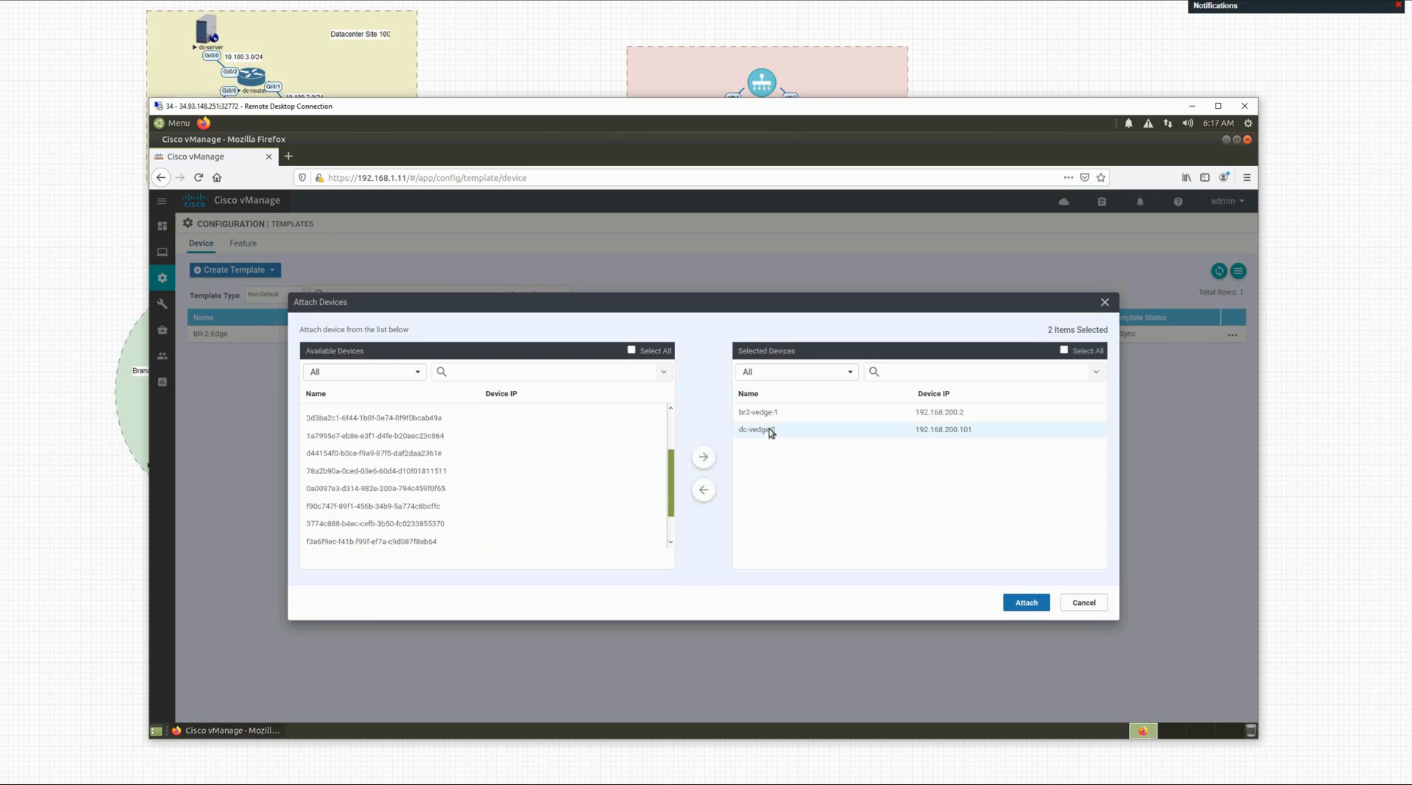
click(712, 493)
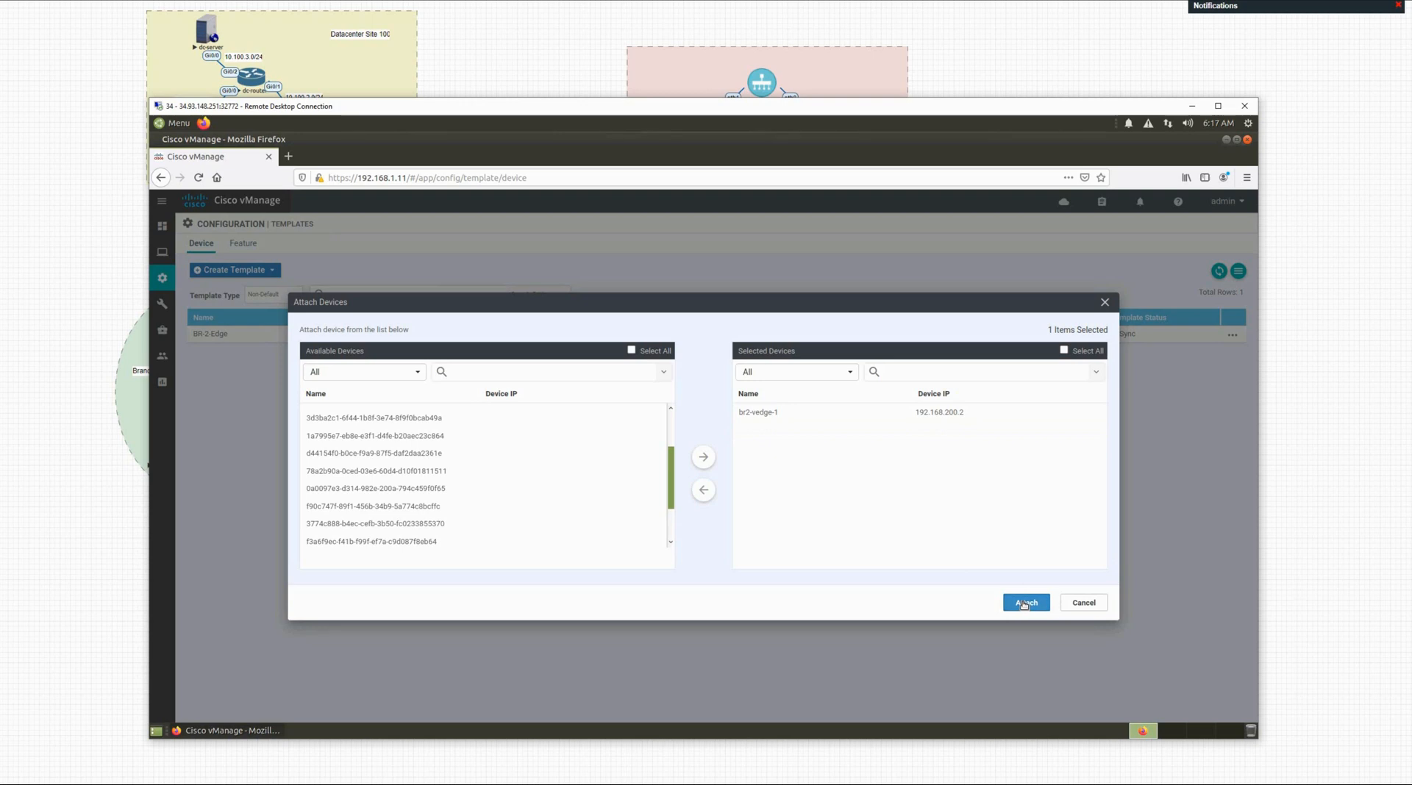
click(1025, 603)
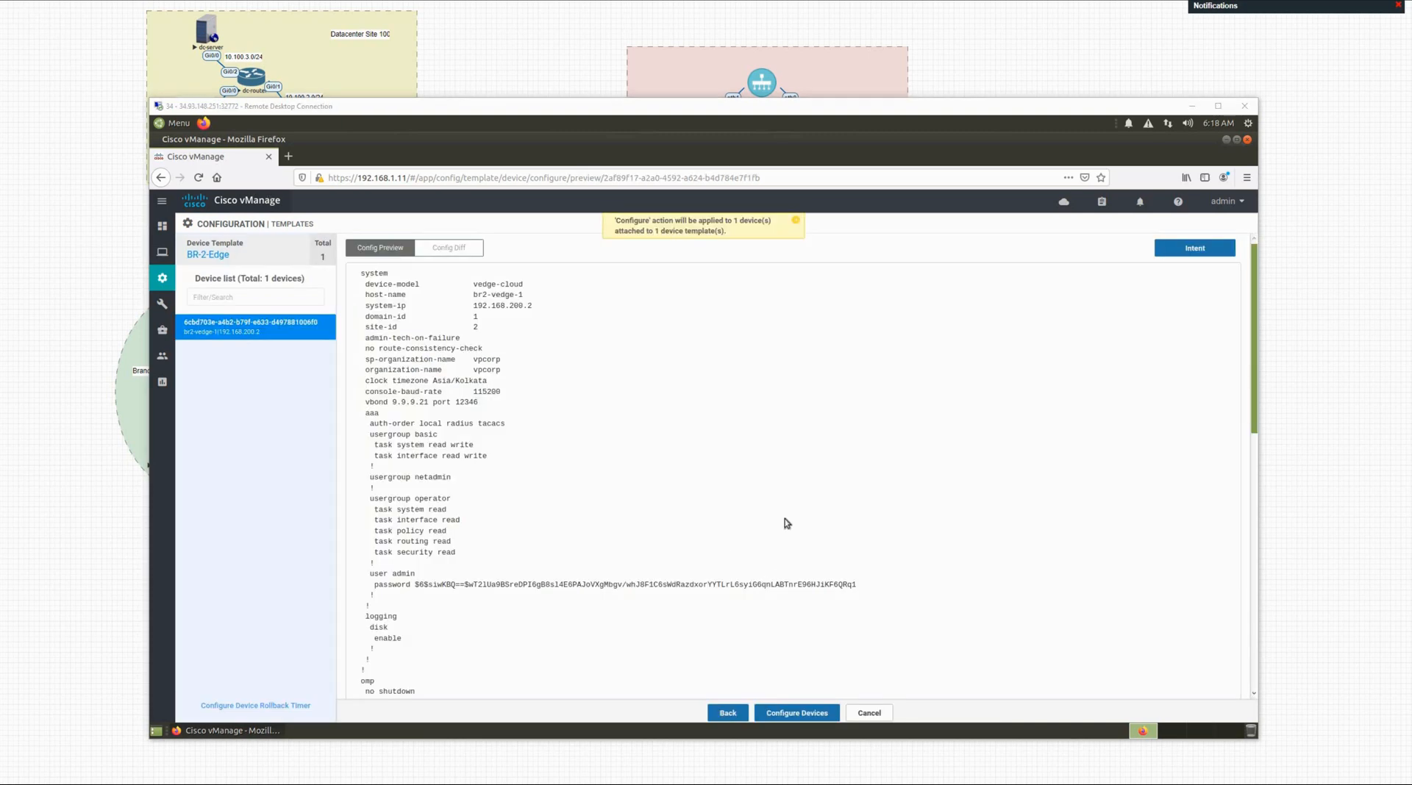
Step: Push the configuration to br2-vedge-1 and scroll its log to 'Template successfully attached to device'
click(793, 713)
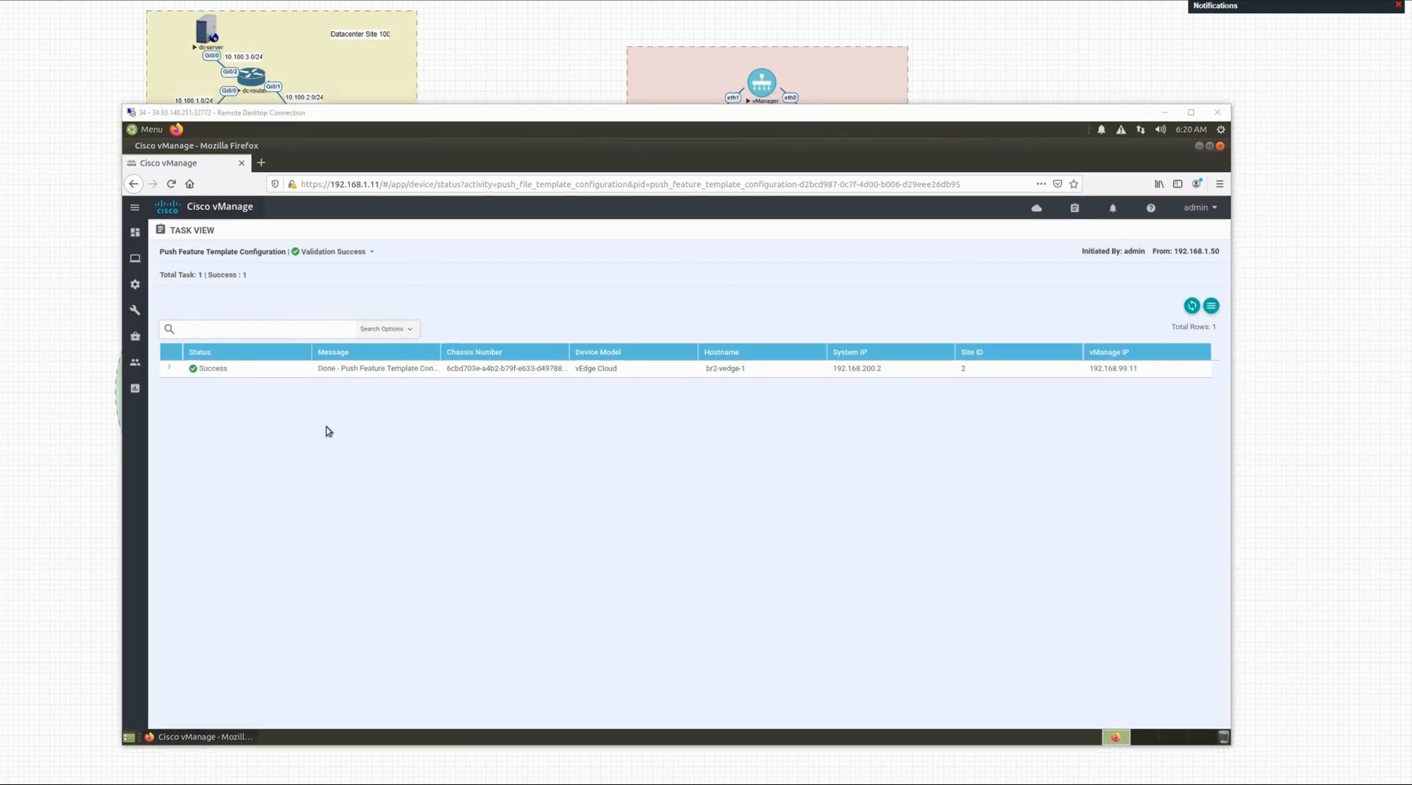
click(169, 371)
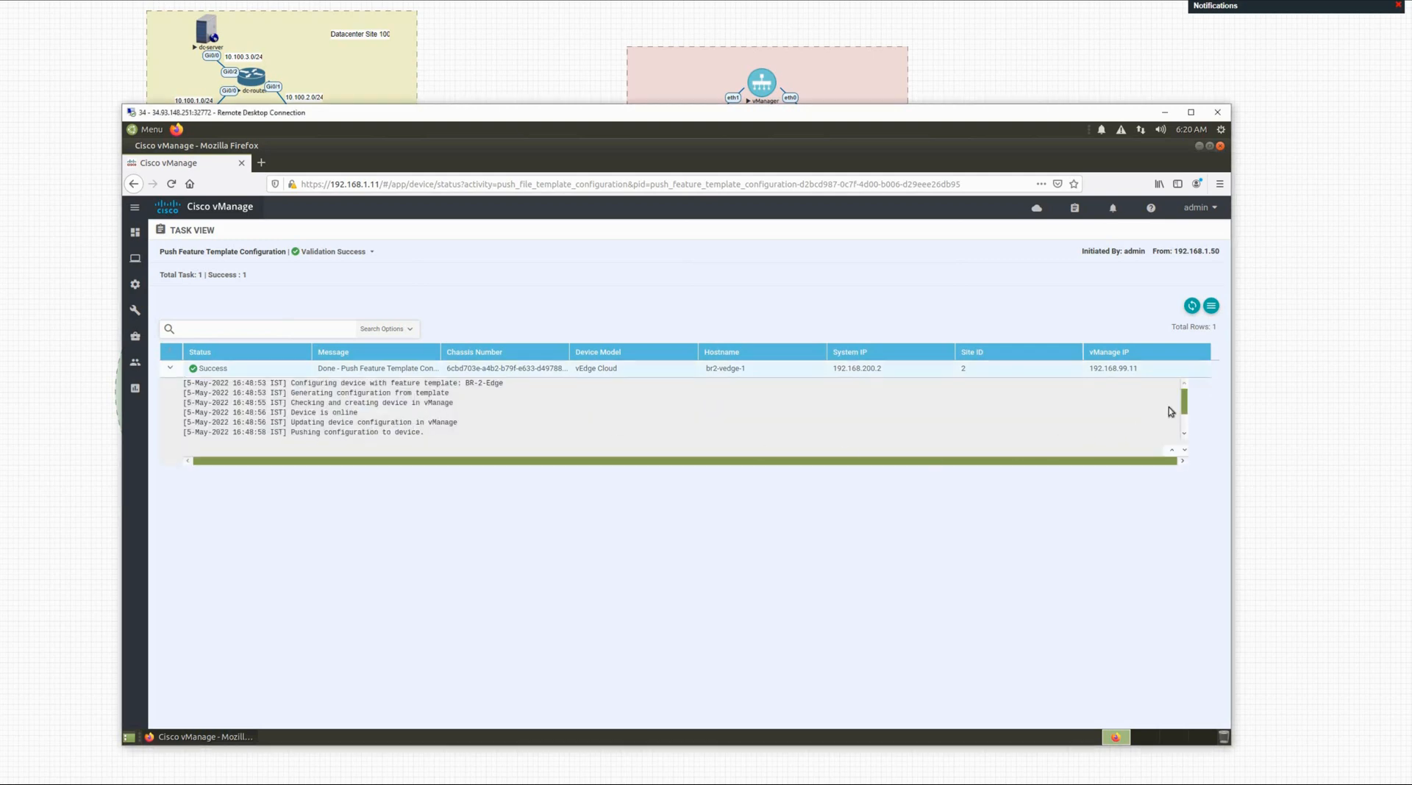
drag(1185, 404, 1187, 431)
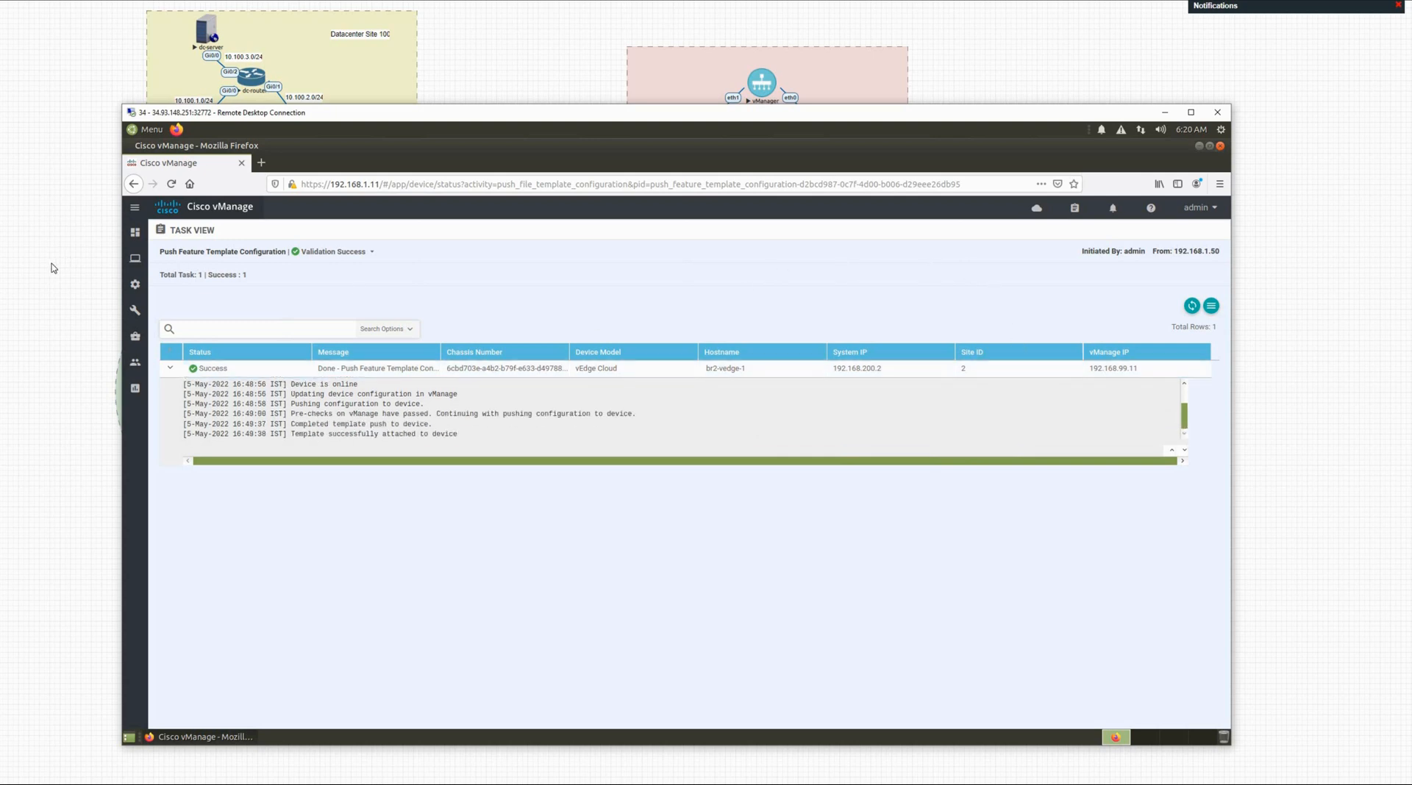
Step: Bring the br2-vedge-1 SecureCRT session forward and clear the screen with empty prompts
mouse_move(134, 261)
key(alt+Tab)
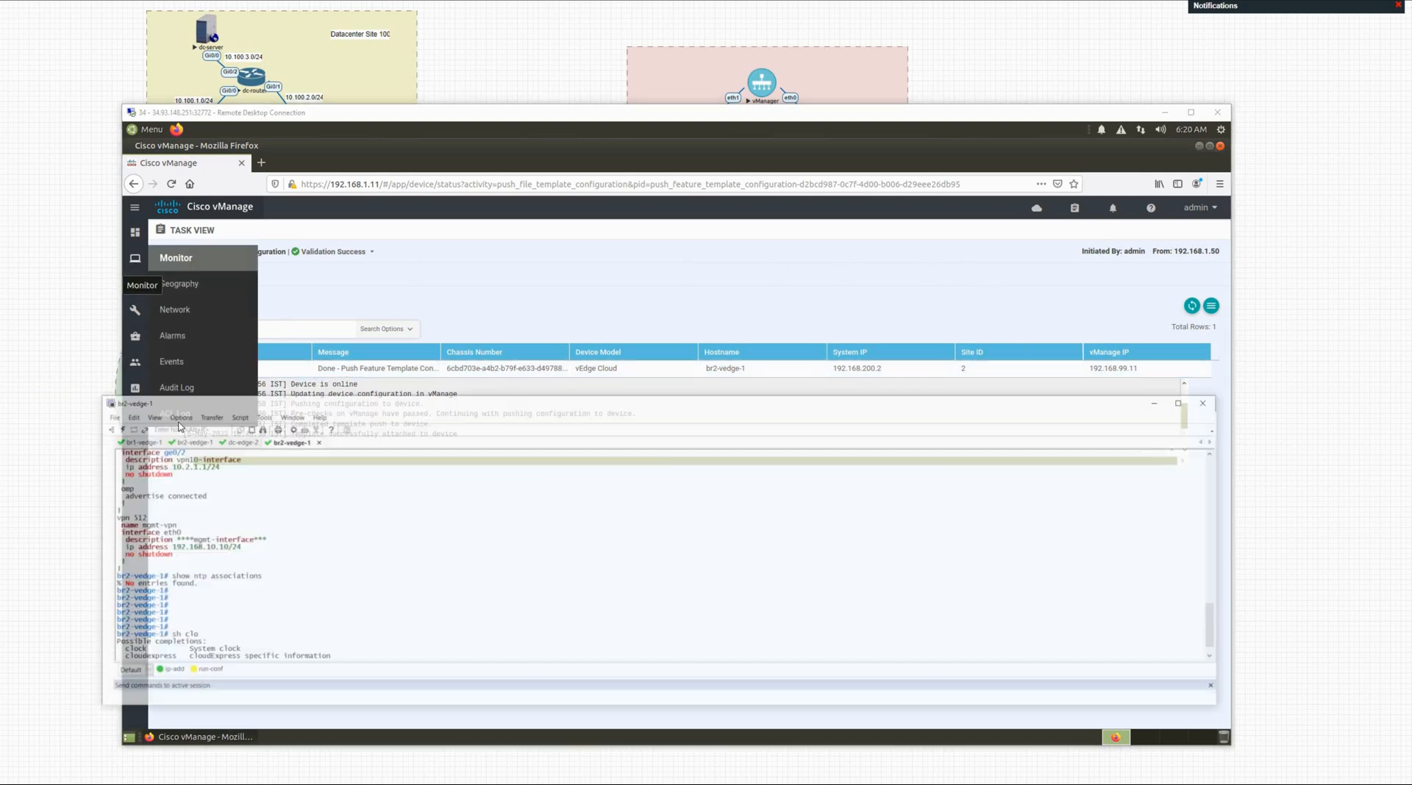
key(Return)
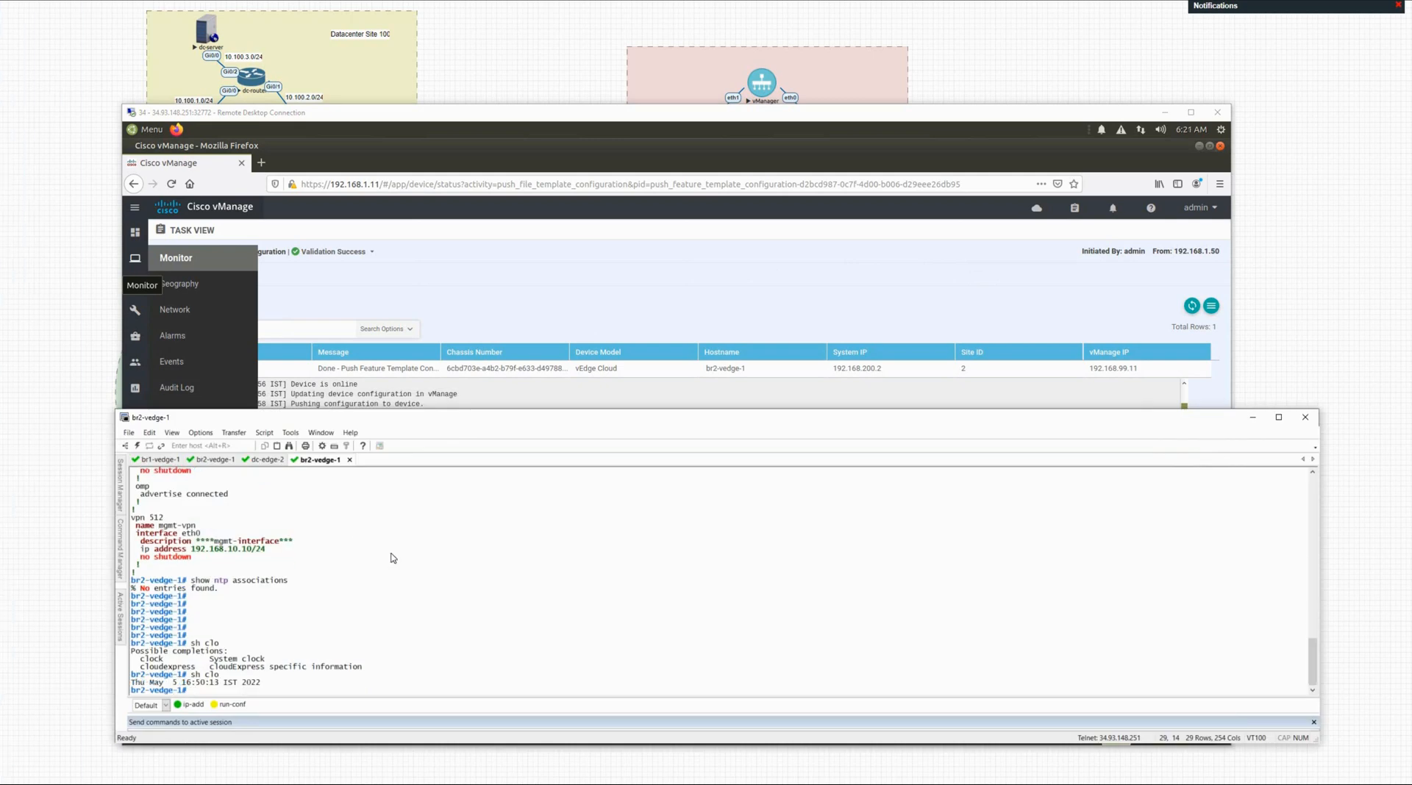
key(Return)
key(Return)
key(Return)
key(Return)
key(Return)
key(Return)
key(Return)
key(Return)
key(Return)
key(Return)
key(Return)
key(Return)
key(Return)
key(Return)
key(Return)
key(Return)
key(Return)
key(Return)
key(Return)
key(Return)
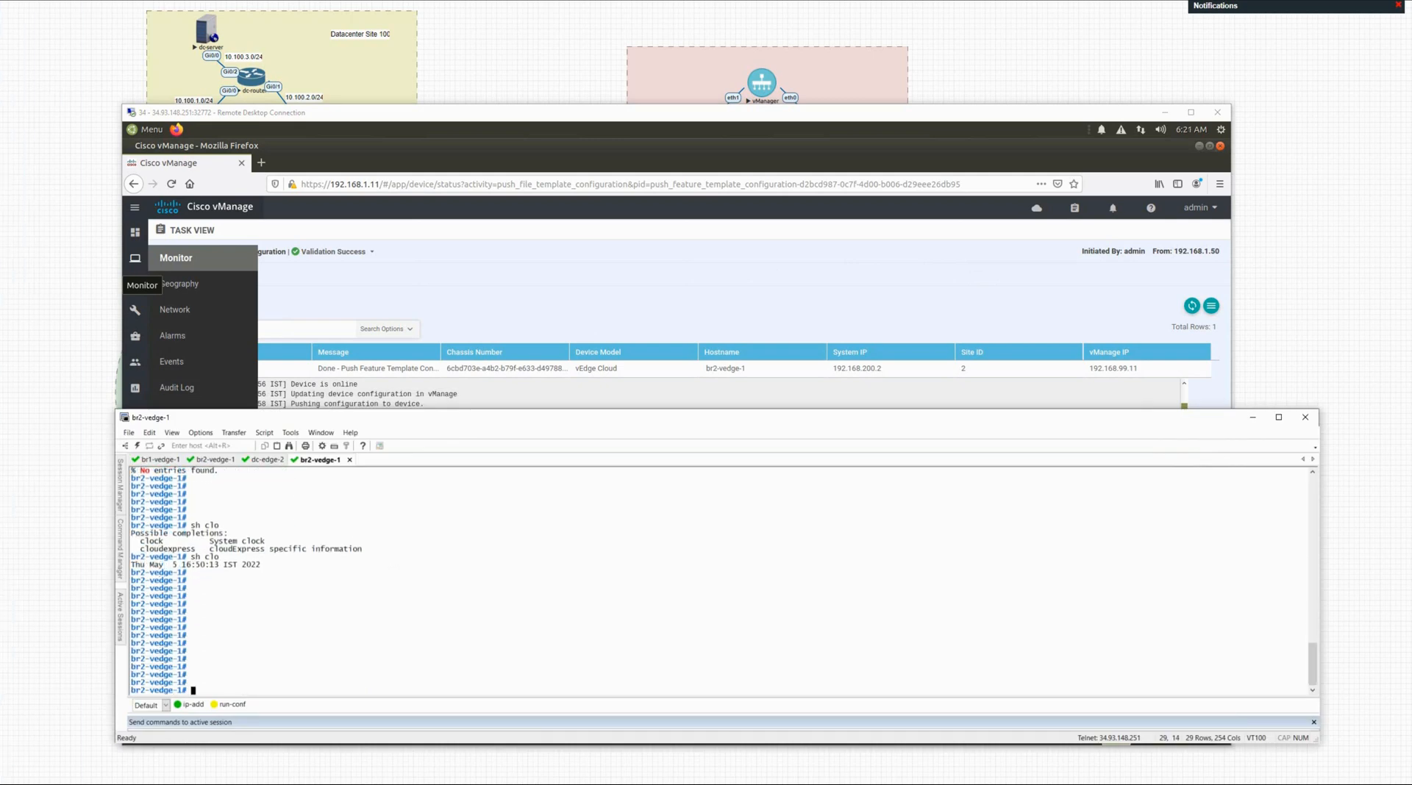
key(Return)
key(Return)
key(Return)
key(Return)
key(Return)
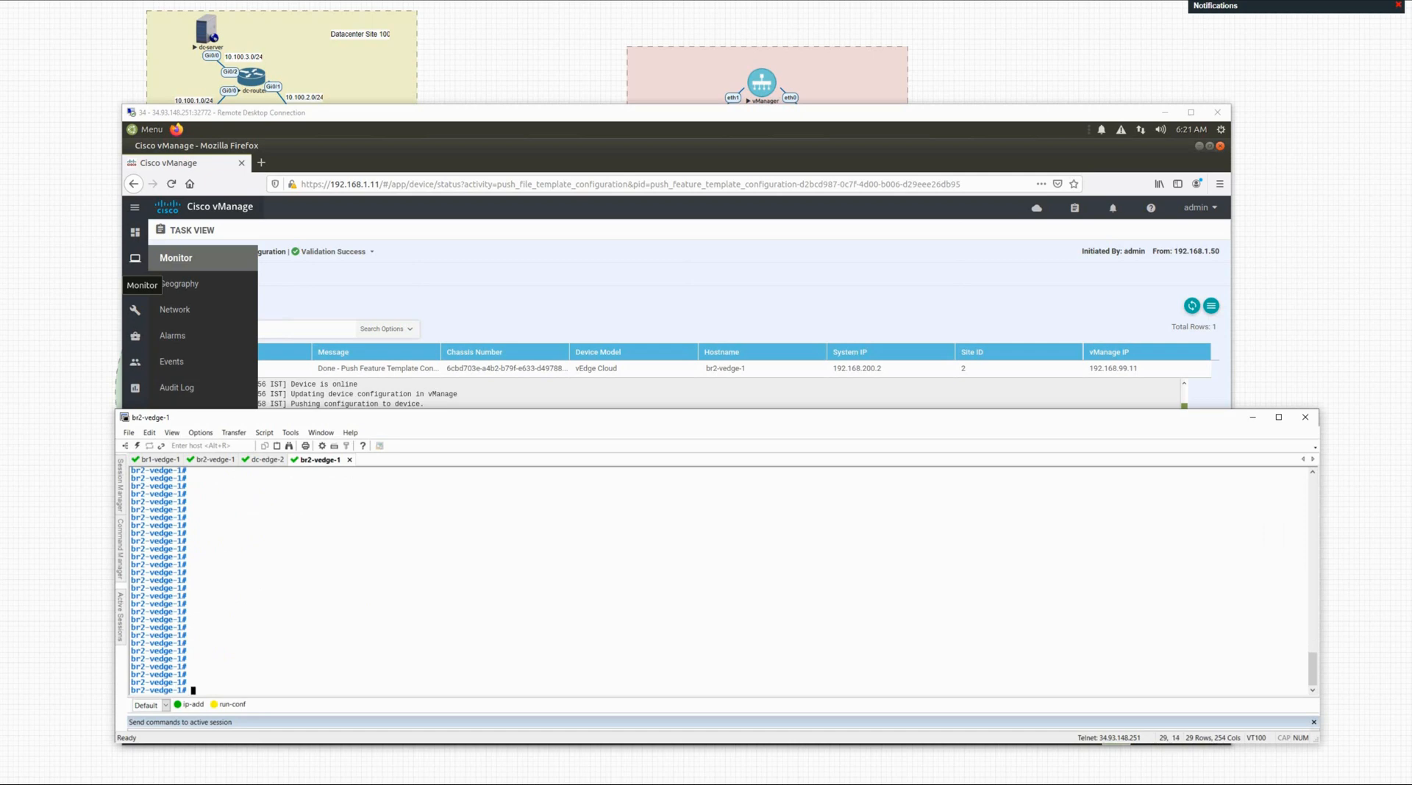
key(BackSpace)
scroll(719, 581, up, 3)
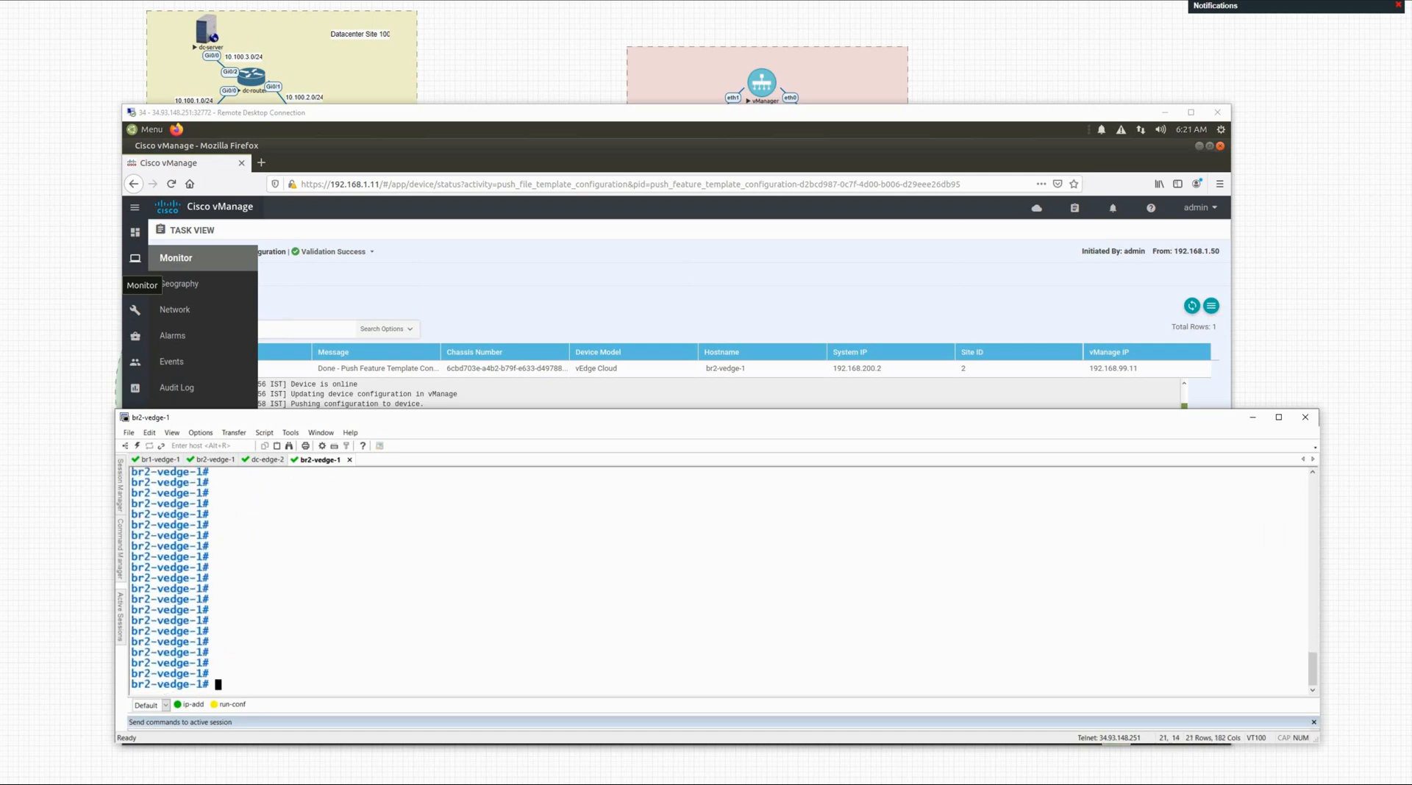
Step: Run sh run, highlight the pushed vpn 10 and omp advertise connected lines, then minimize SecureCRT
text(sh run)
key(Return)
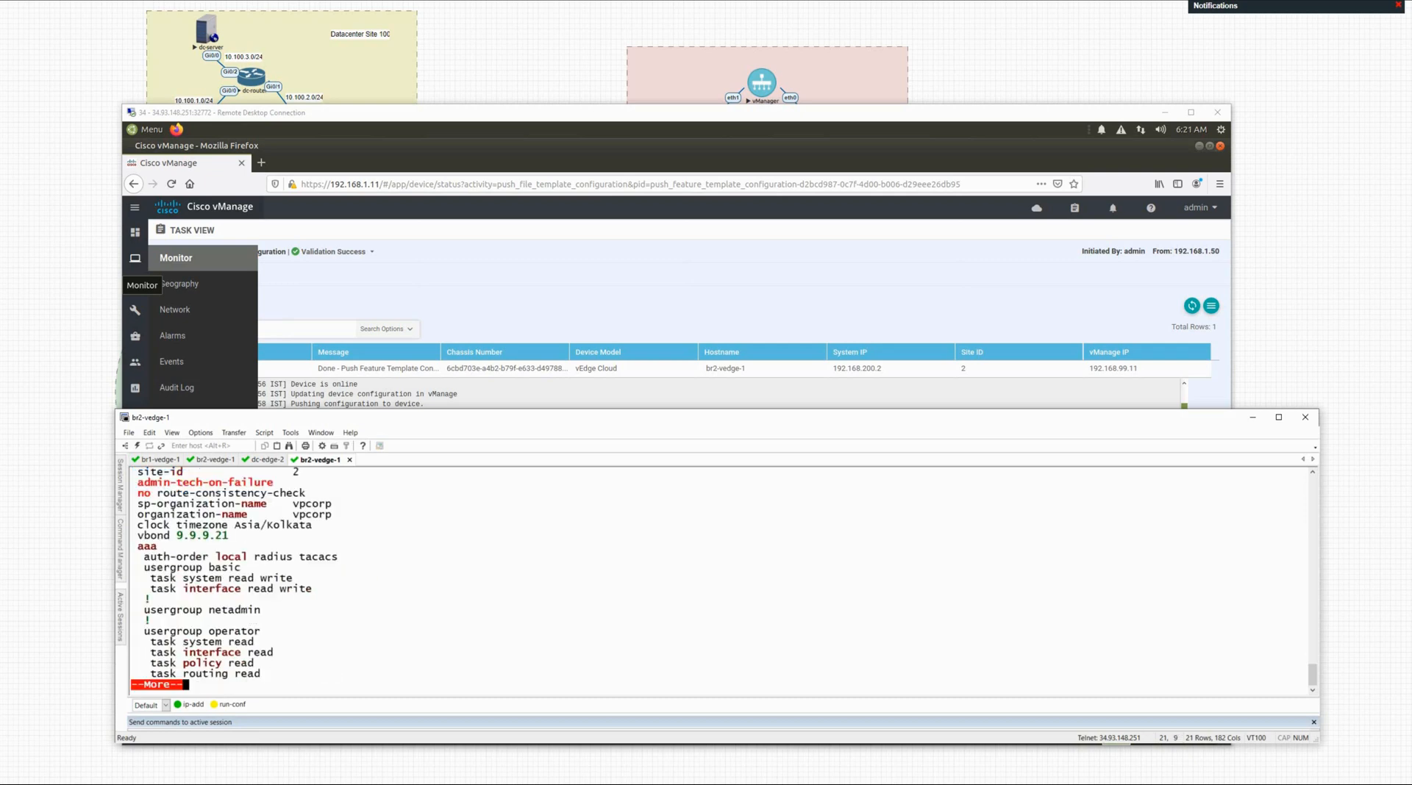
key(space)
key(space)
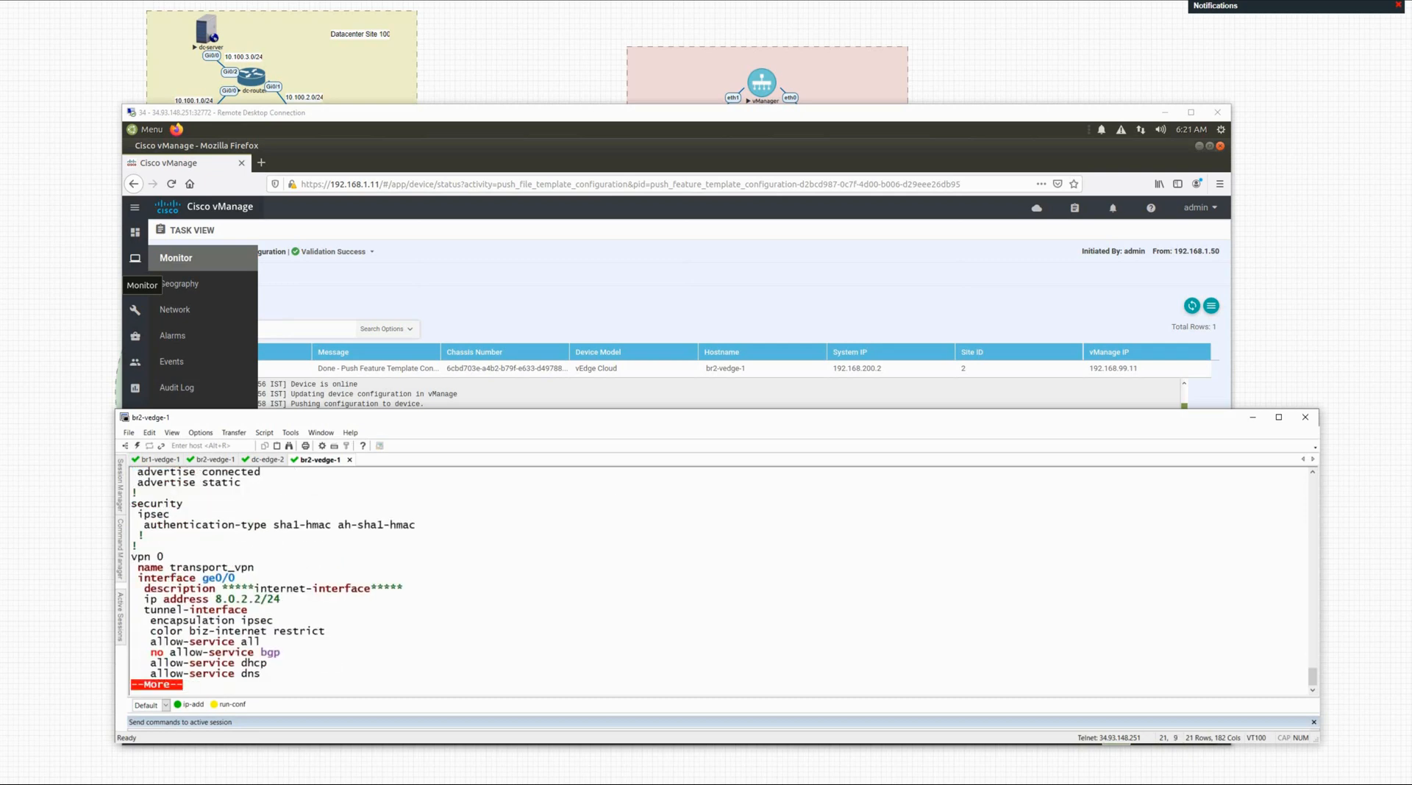
key(space)
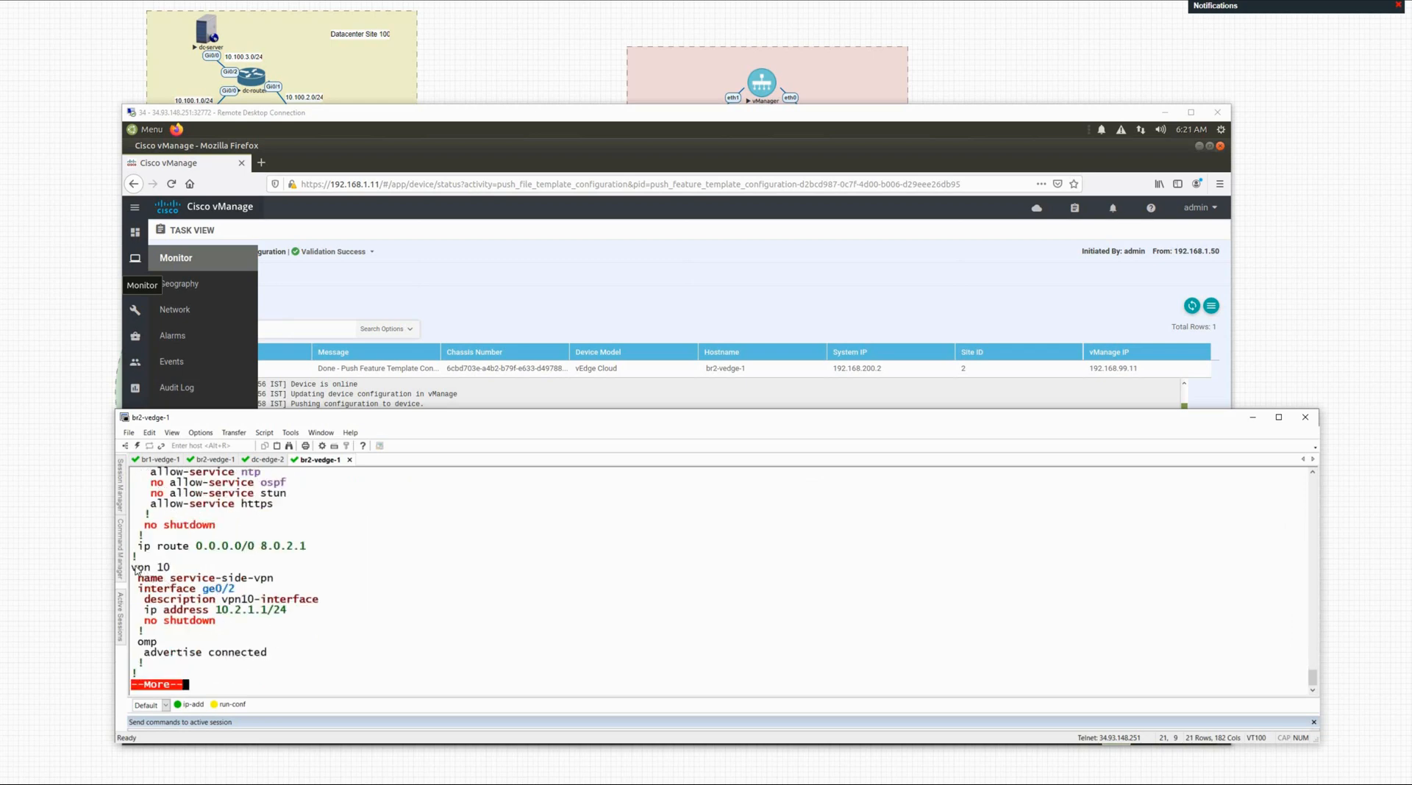
drag(133, 568, 366, 634)
click(266, 635)
drag(147, 660, 269, 662)
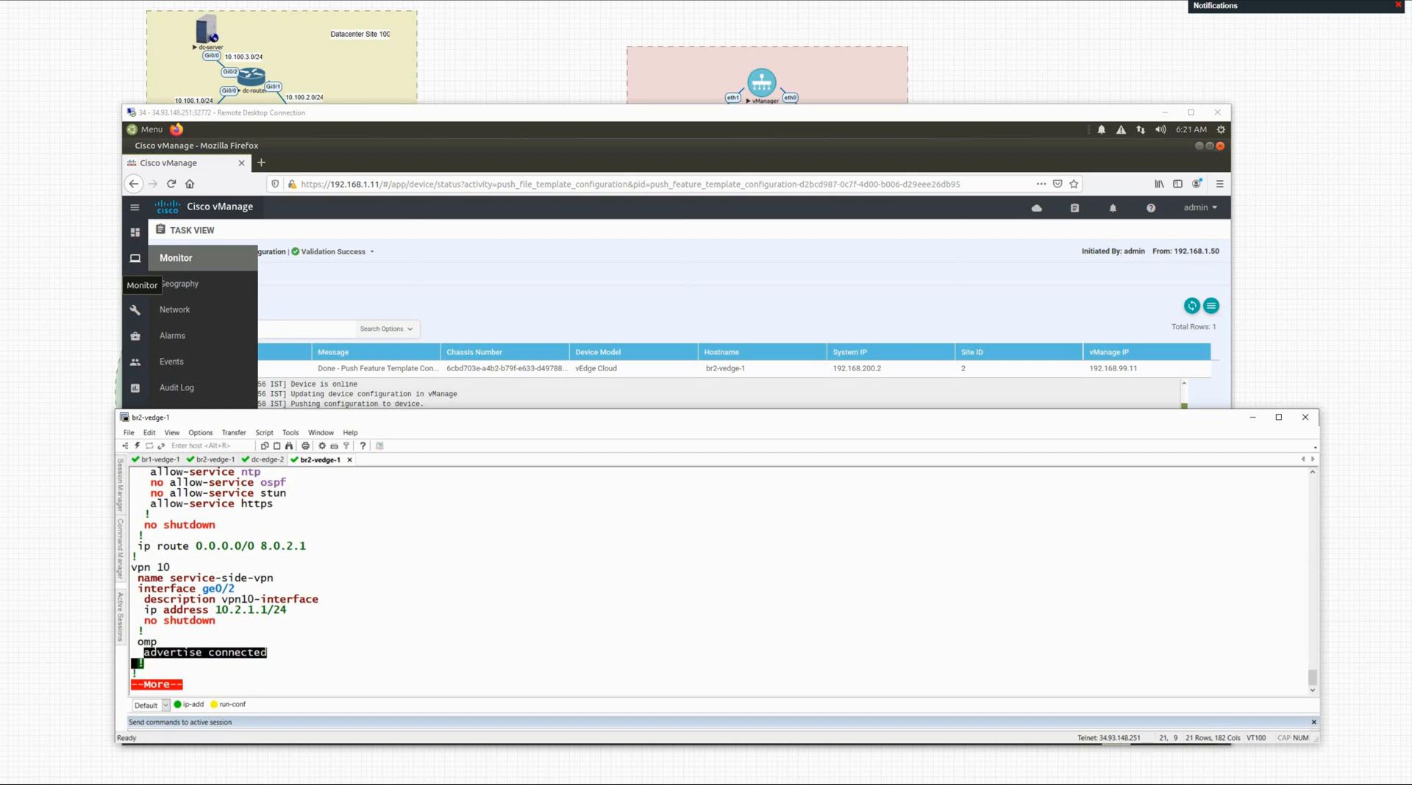
key(space)
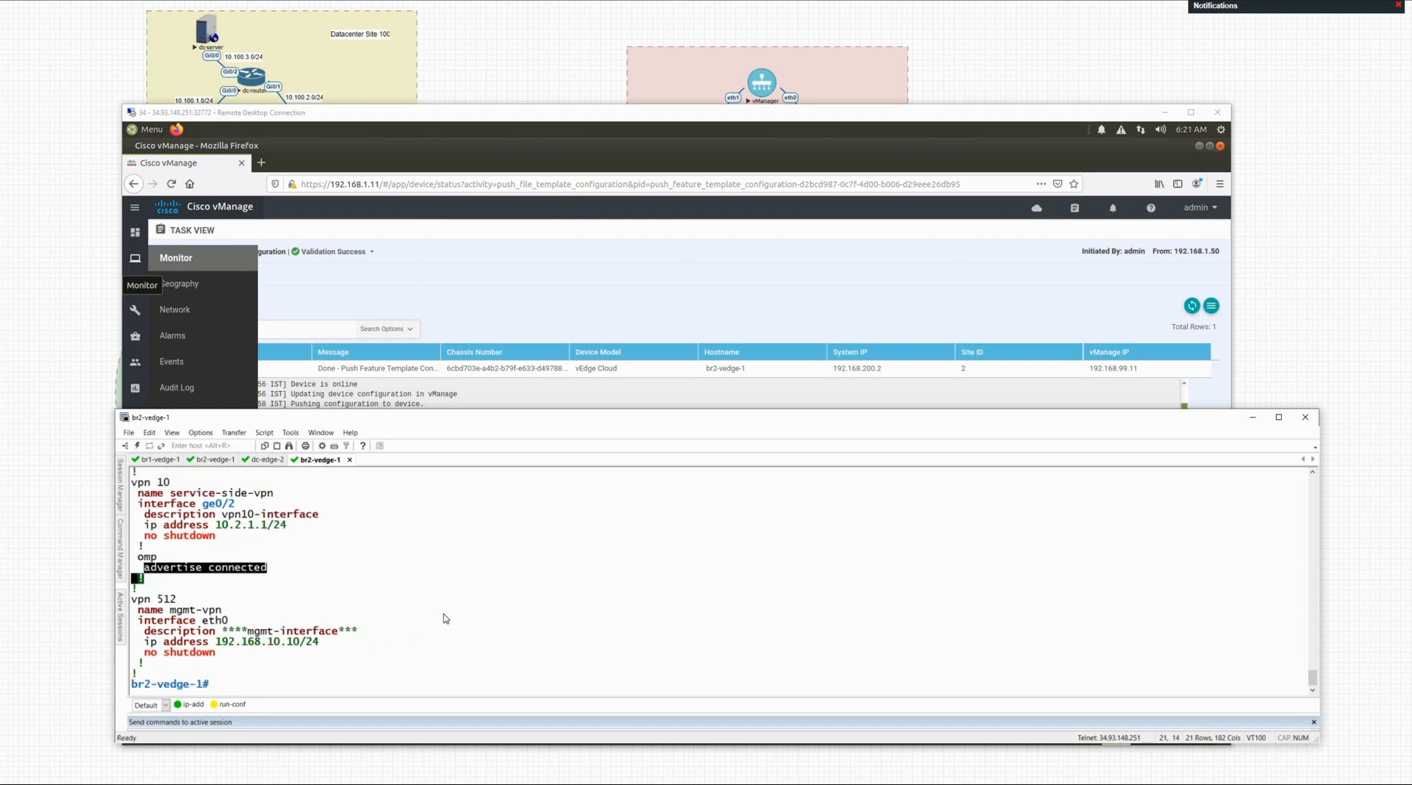
click(447, 618)
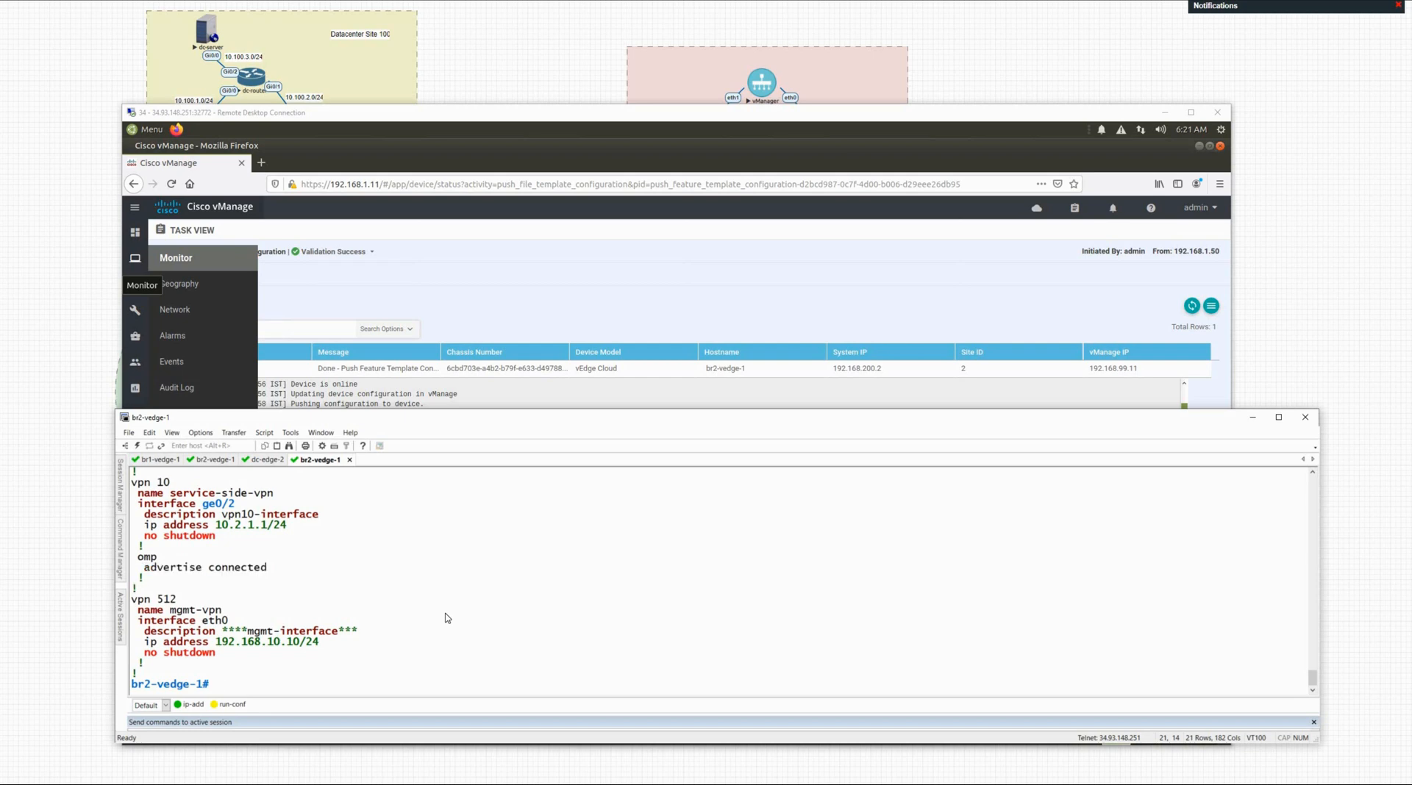
key(Return)
key(Return)
key(Return)
key(Return)
key(Return)
key(Return)
key(Return)
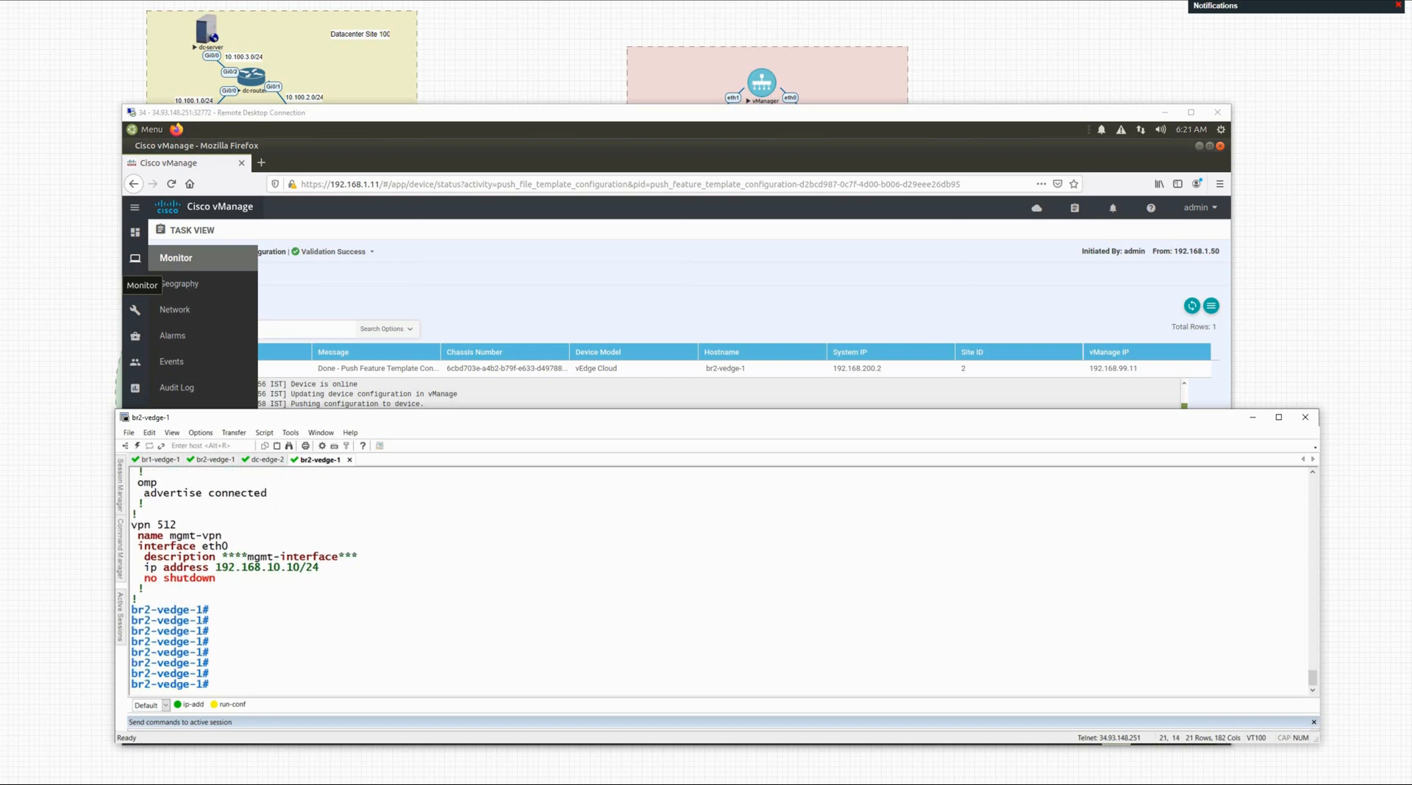
click(1255, 420)
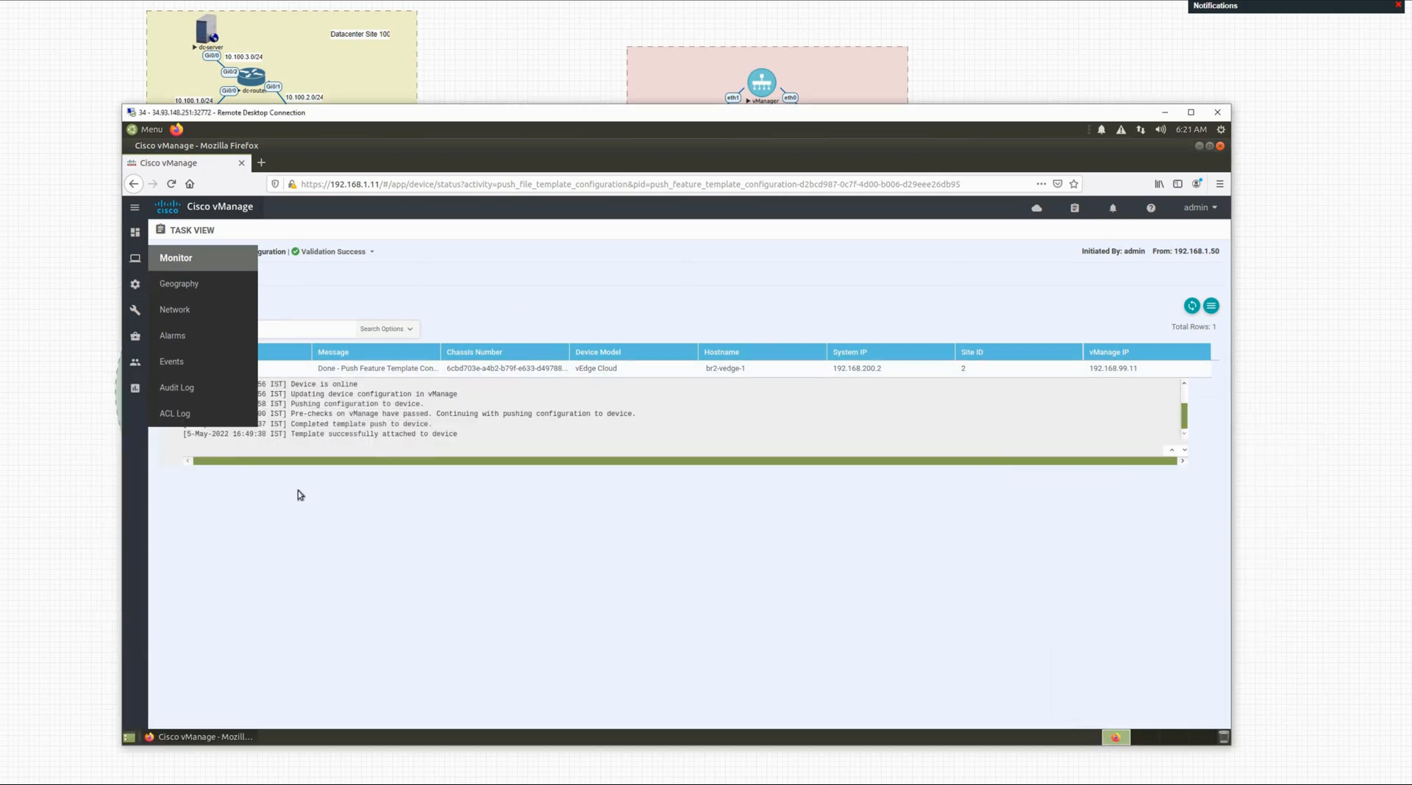
Step: Show the vManage Main Dashboard with 3 healthy WAN Edges, then minimize the remote desktop
mouse_move(135, 232)
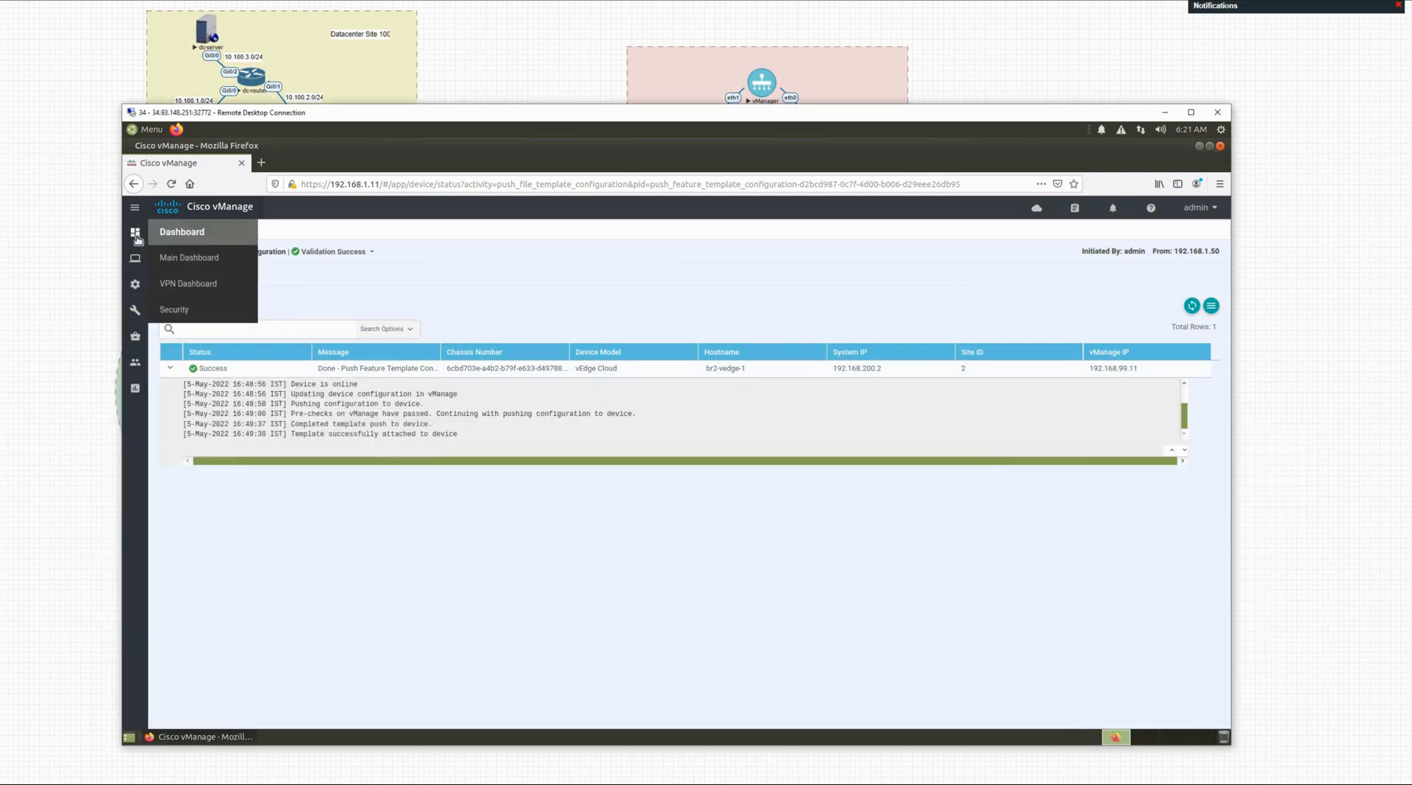
click(184, 265)
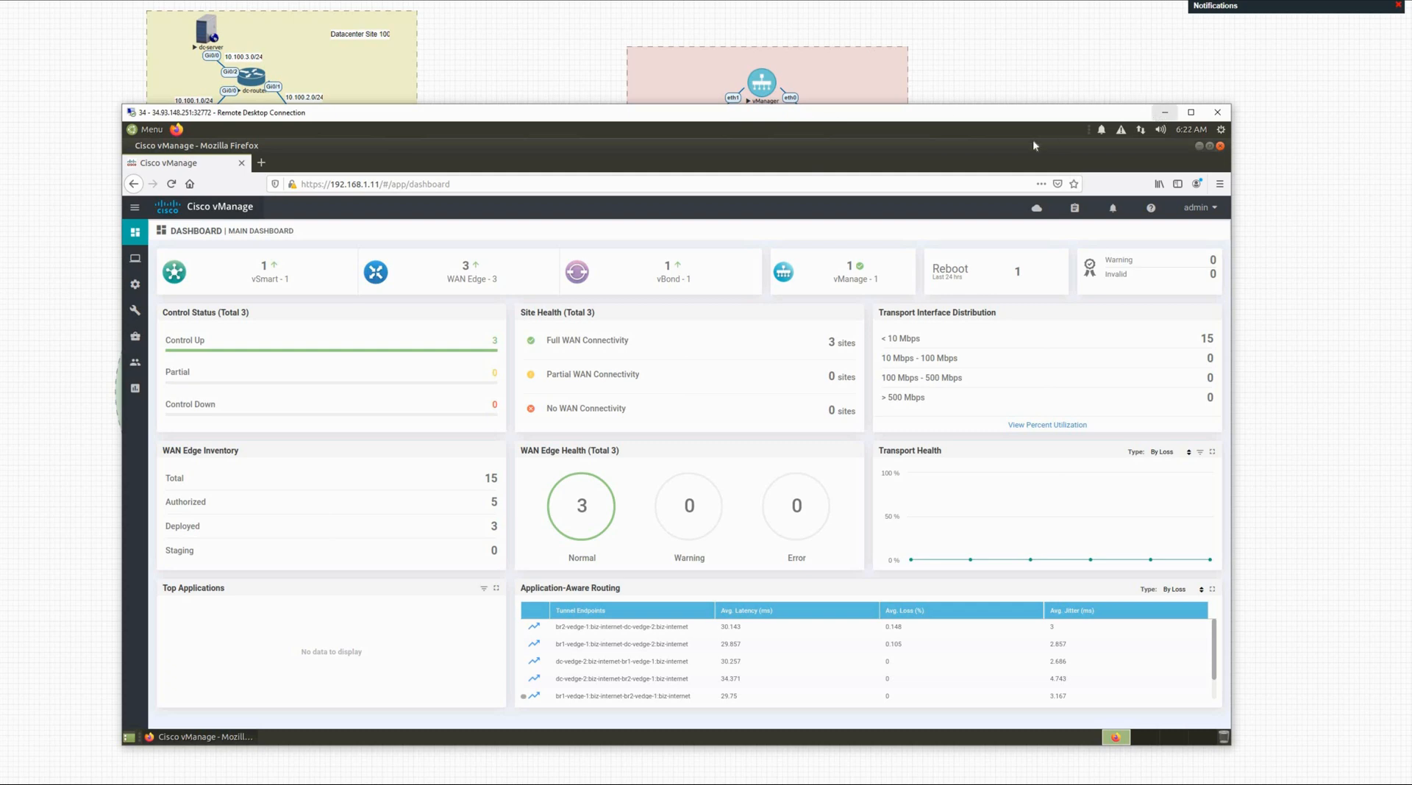
click(1165, 112)
Step: Handwrite 'Template' in pink ink on the canvas next to Branch 2 Site 2
click(225, 360)
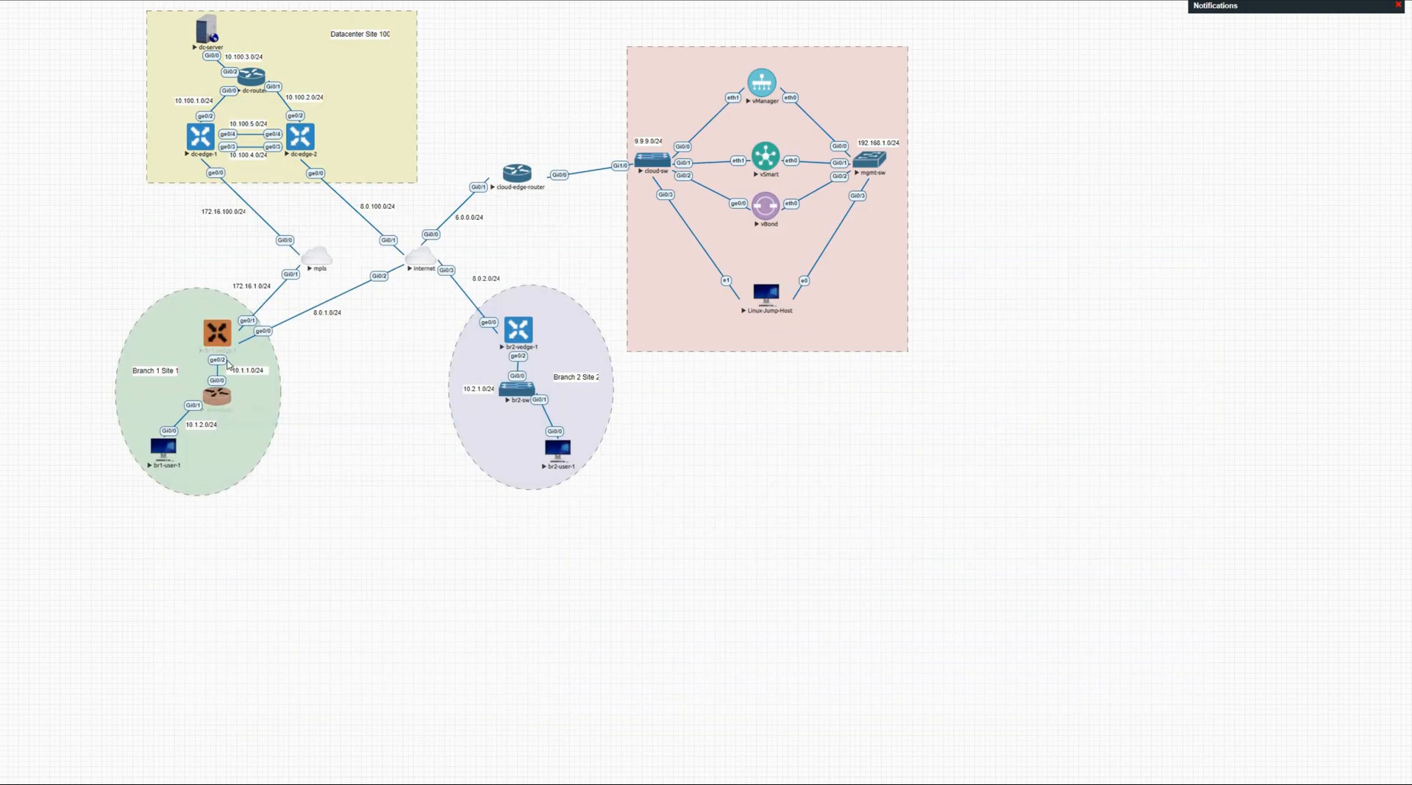
click(369, 378)
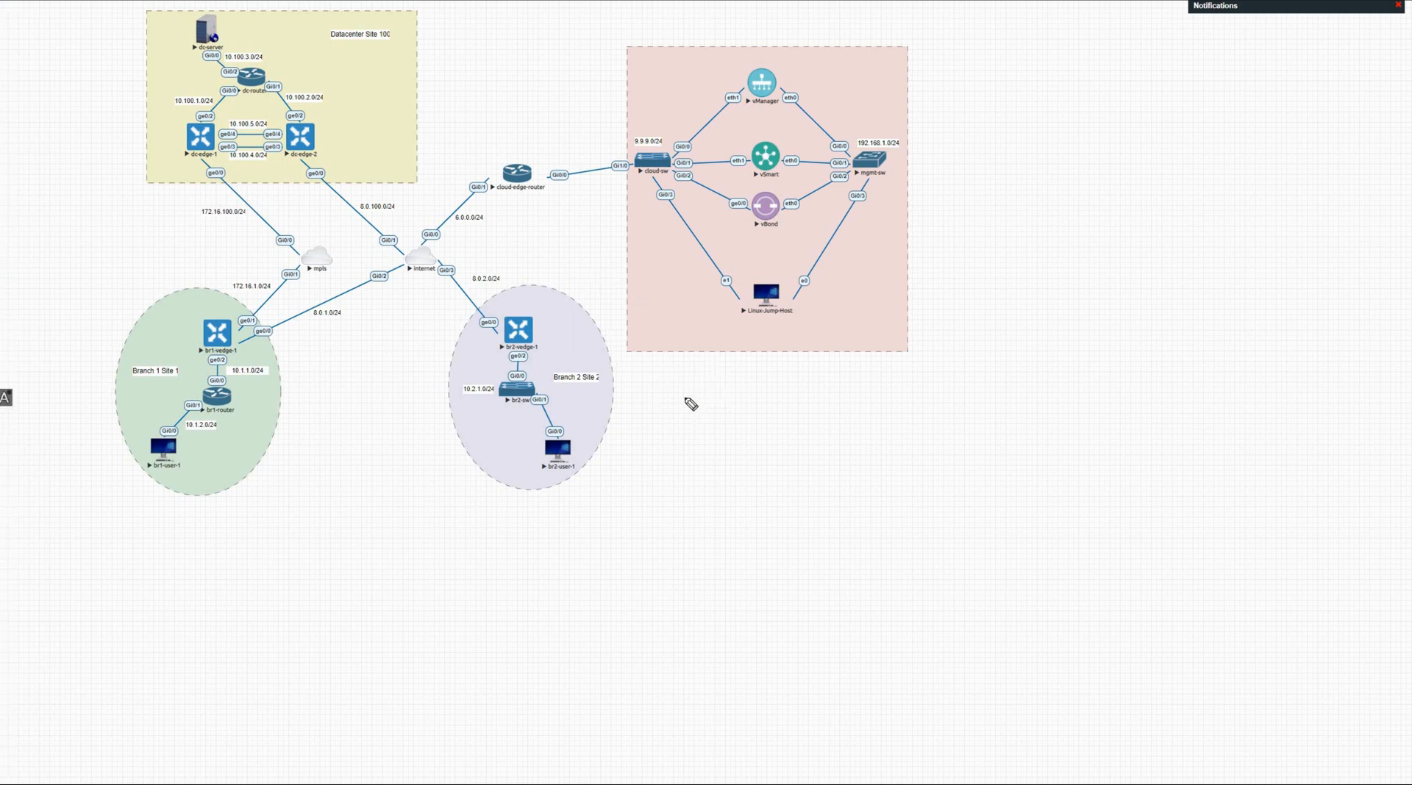
mouse_move(684, 391)
mouse_down()
mouse_move(684, 417)
mouse_move(695, 388)
mouse_up()
drag(694, 406, 760, 406)
click(761, 401)
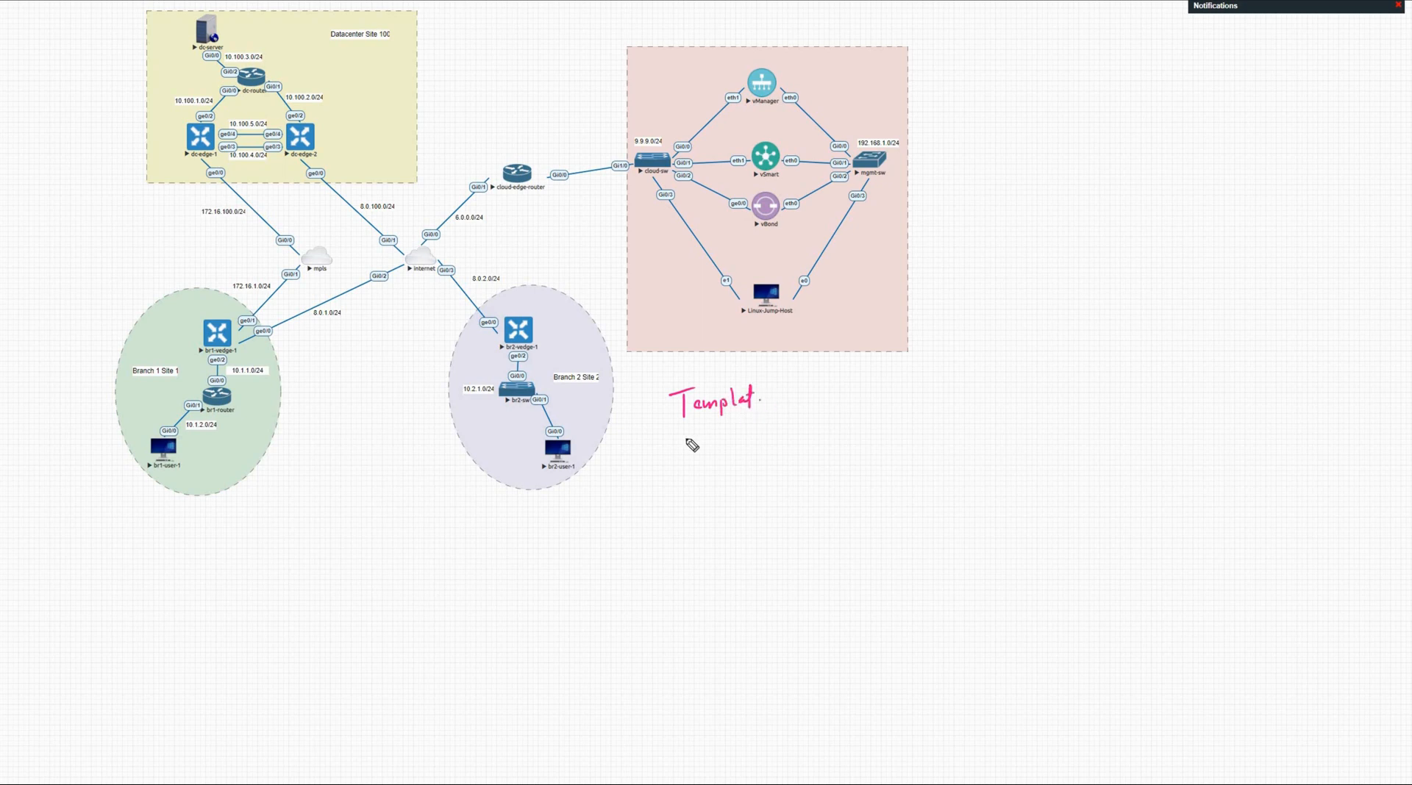
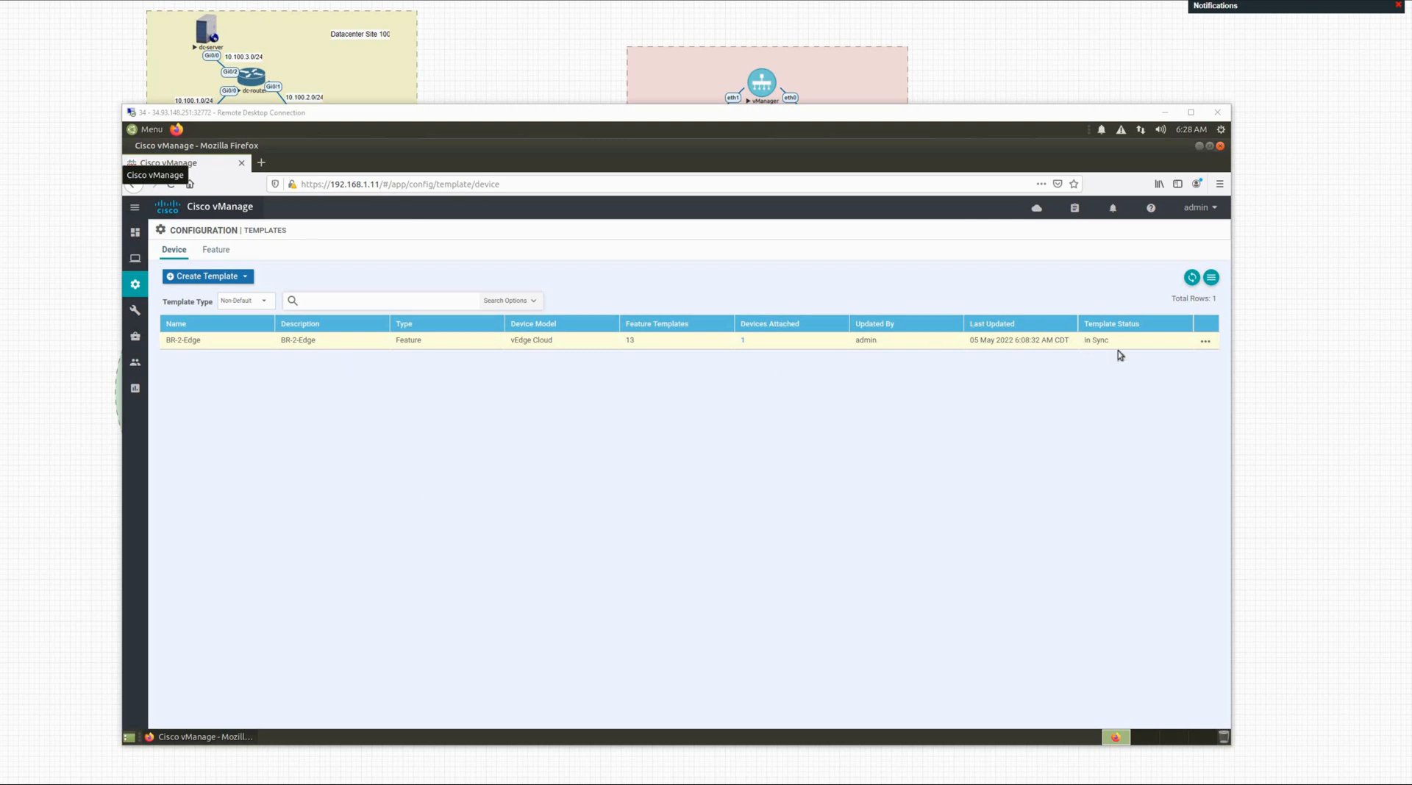
Step: Start a new device template from feature templates with device model vEdge Cloud
click(246, 279)
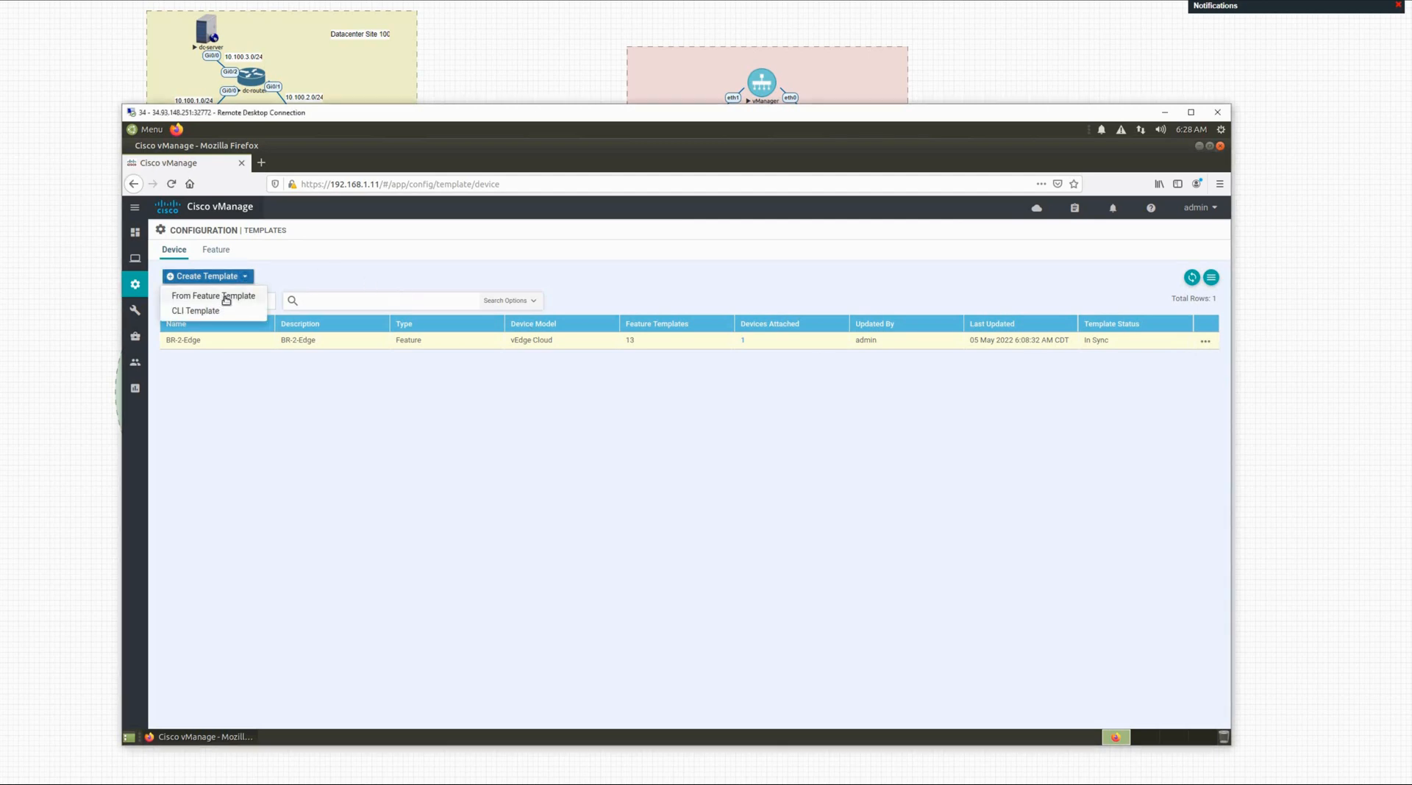
click(228, 297)
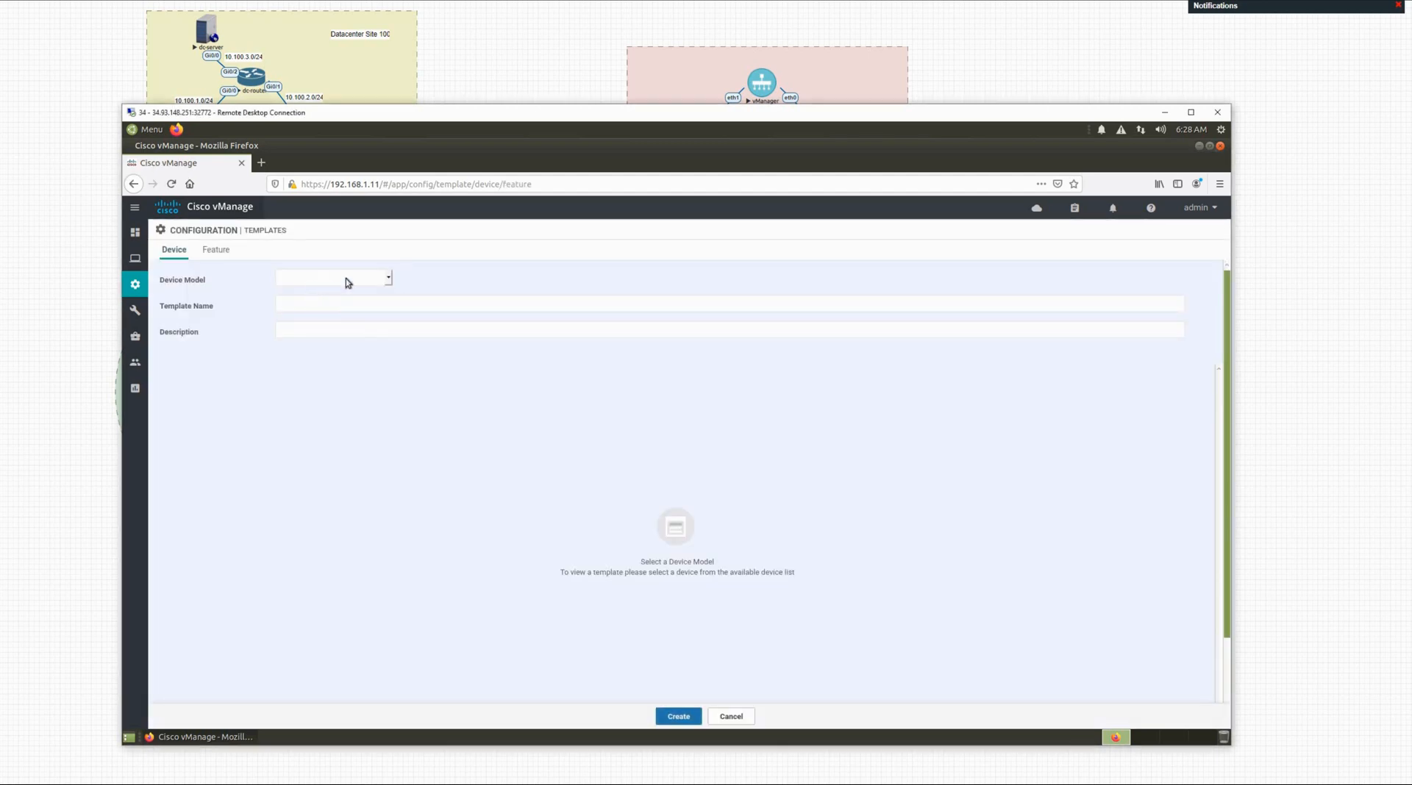
click(356, 278)
scroll(350, 405, down, 4)
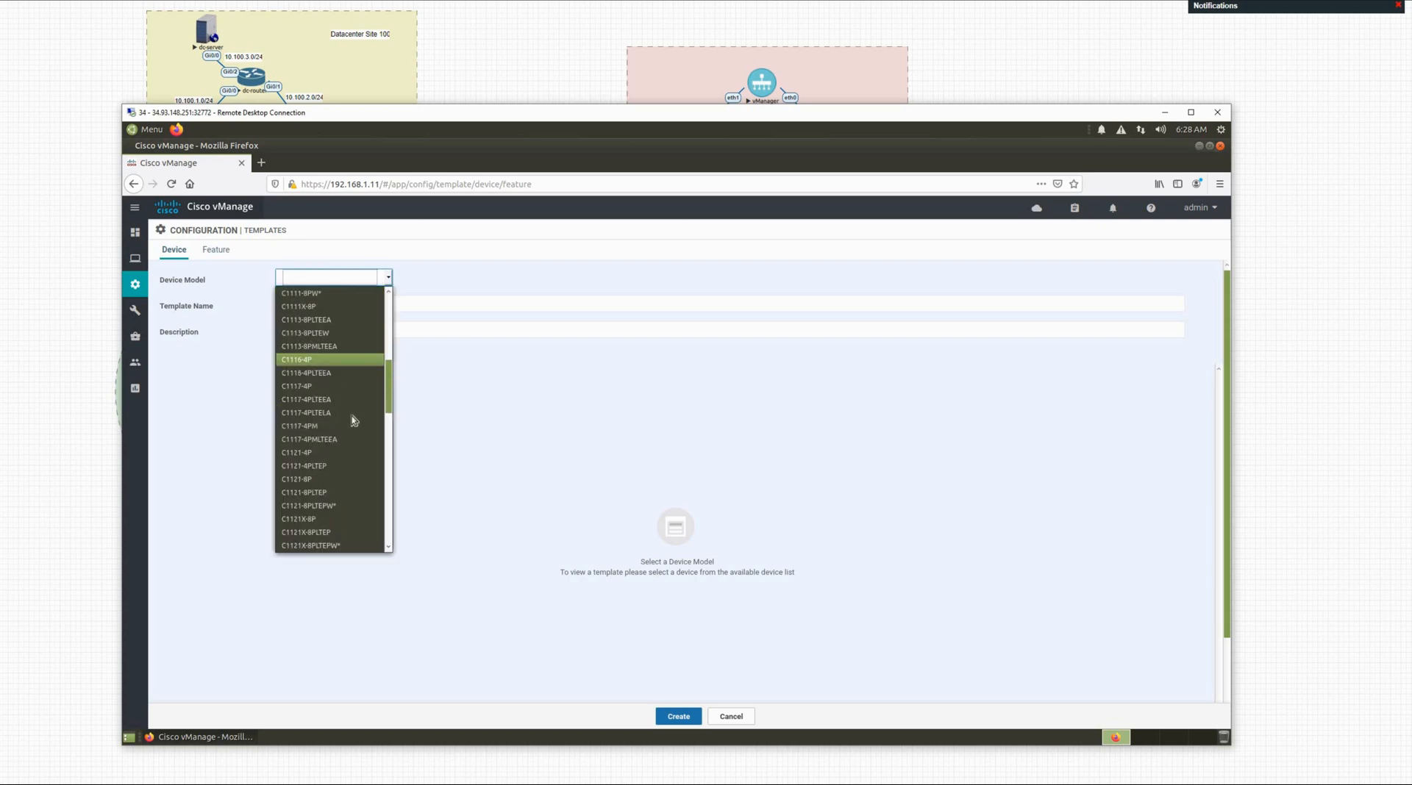
scroll(313, 514, down, 4)
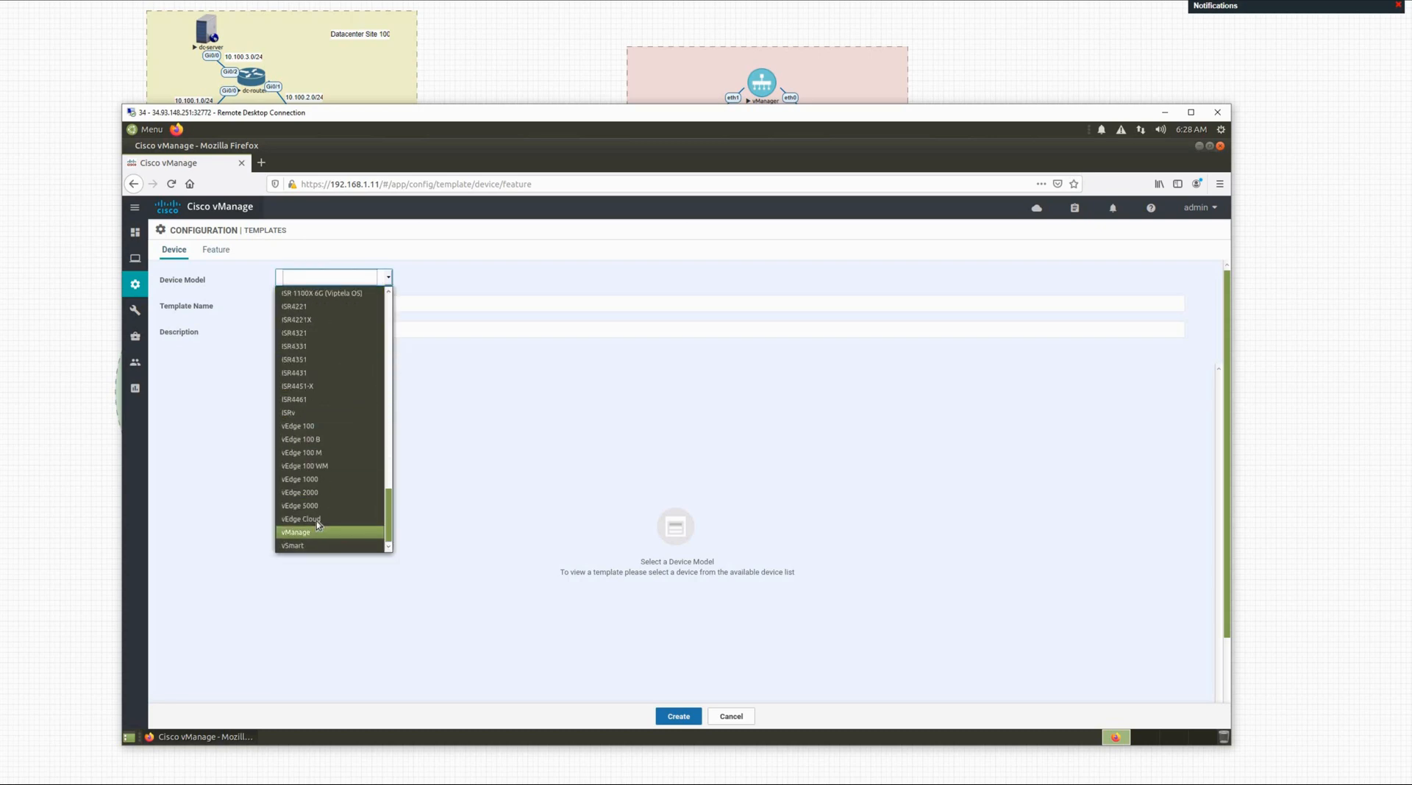
click(316, 520)
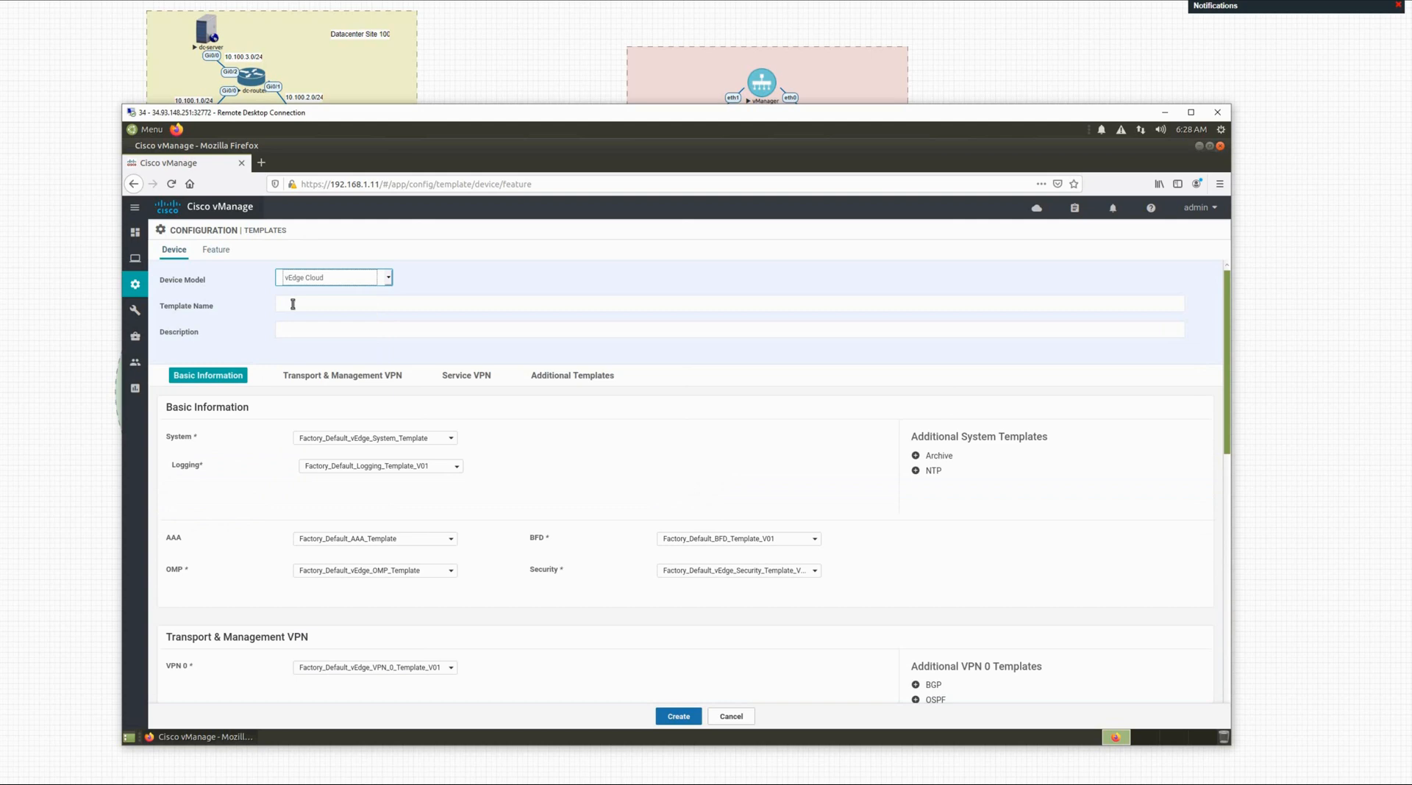
Step: Name the template BR-1-Edge, copy the name into the description, and create it
click(293, 304)
text(BR)
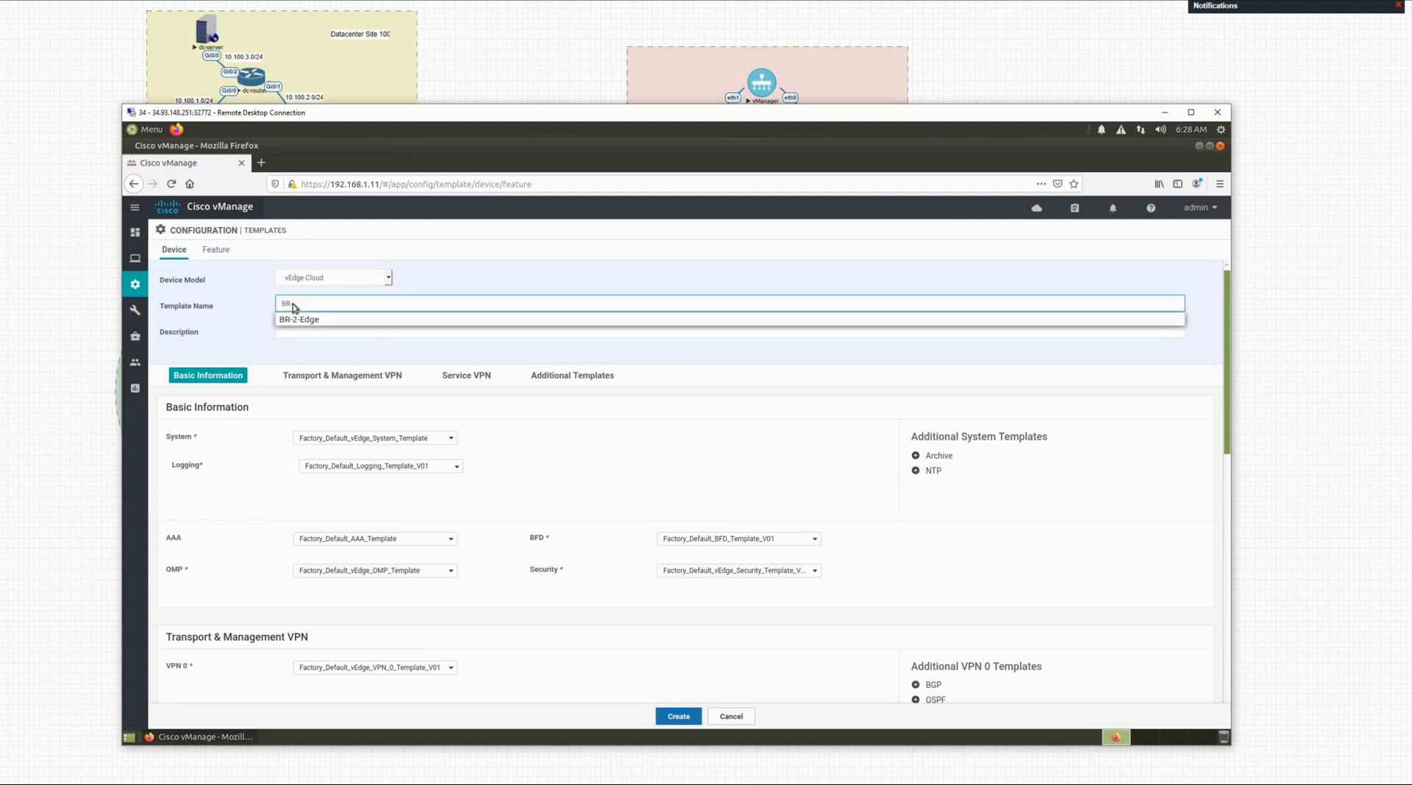
text(-1-Edge)
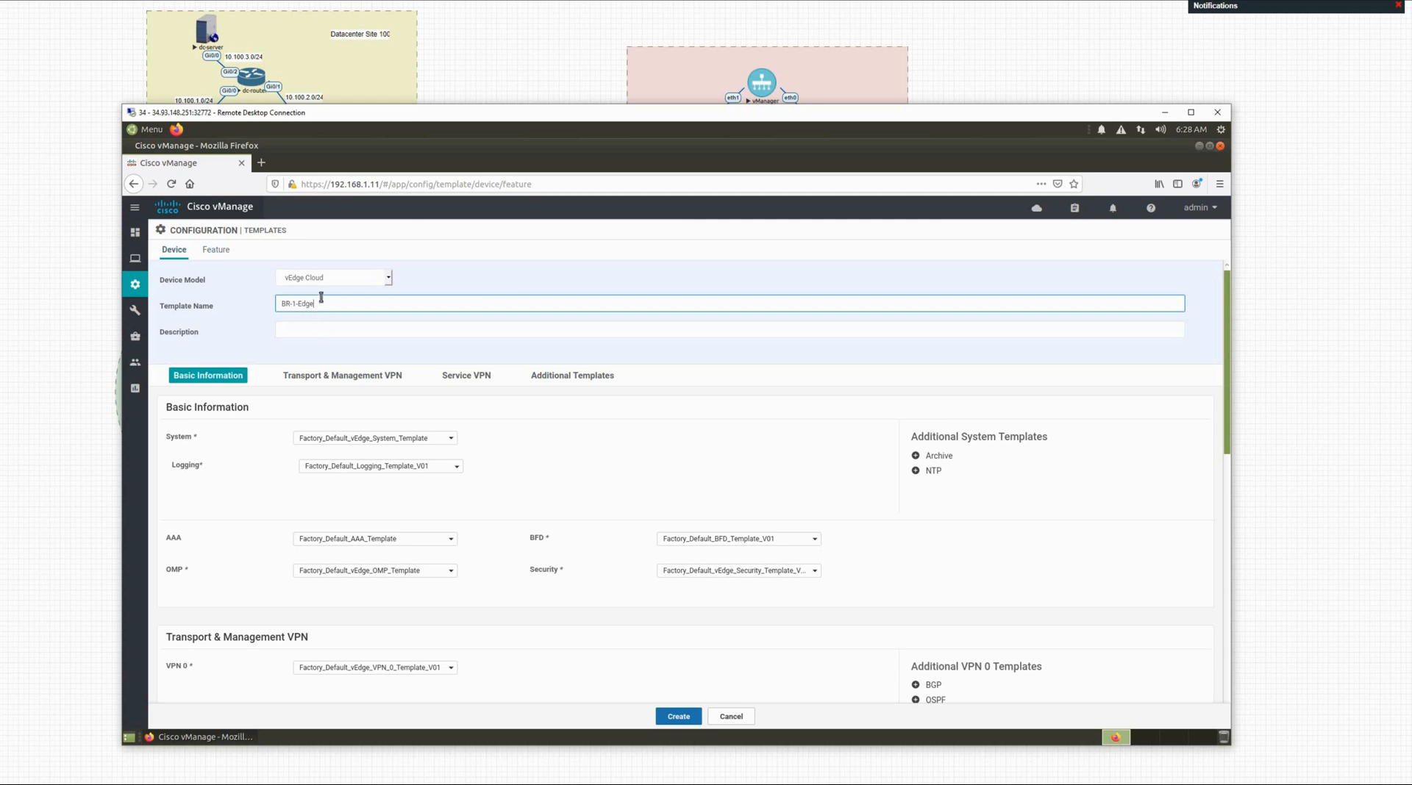
key(Tab)
click(318, 301)
shift+click(277, 302)
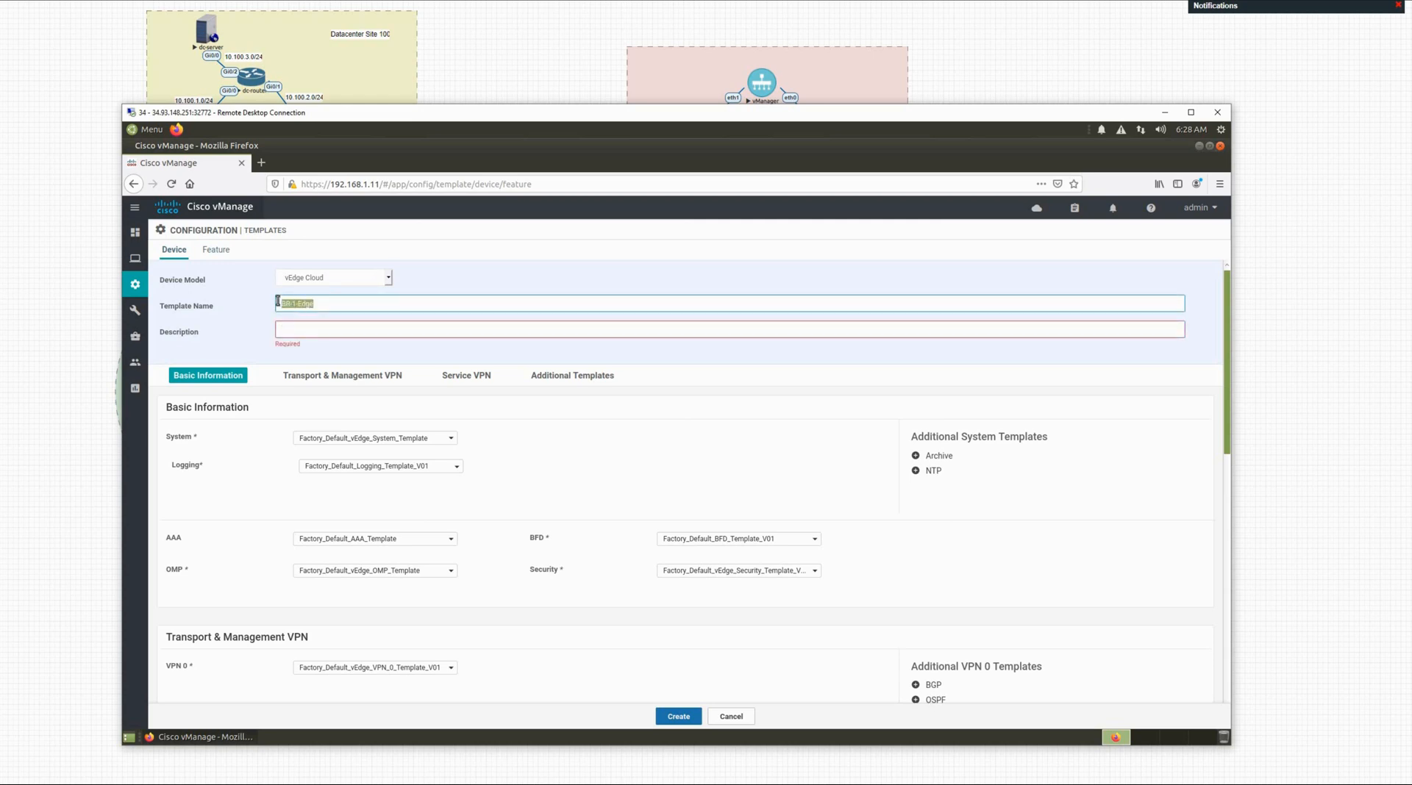
key(ctrl+c)
click(291, 332)
key(ctrl+v)
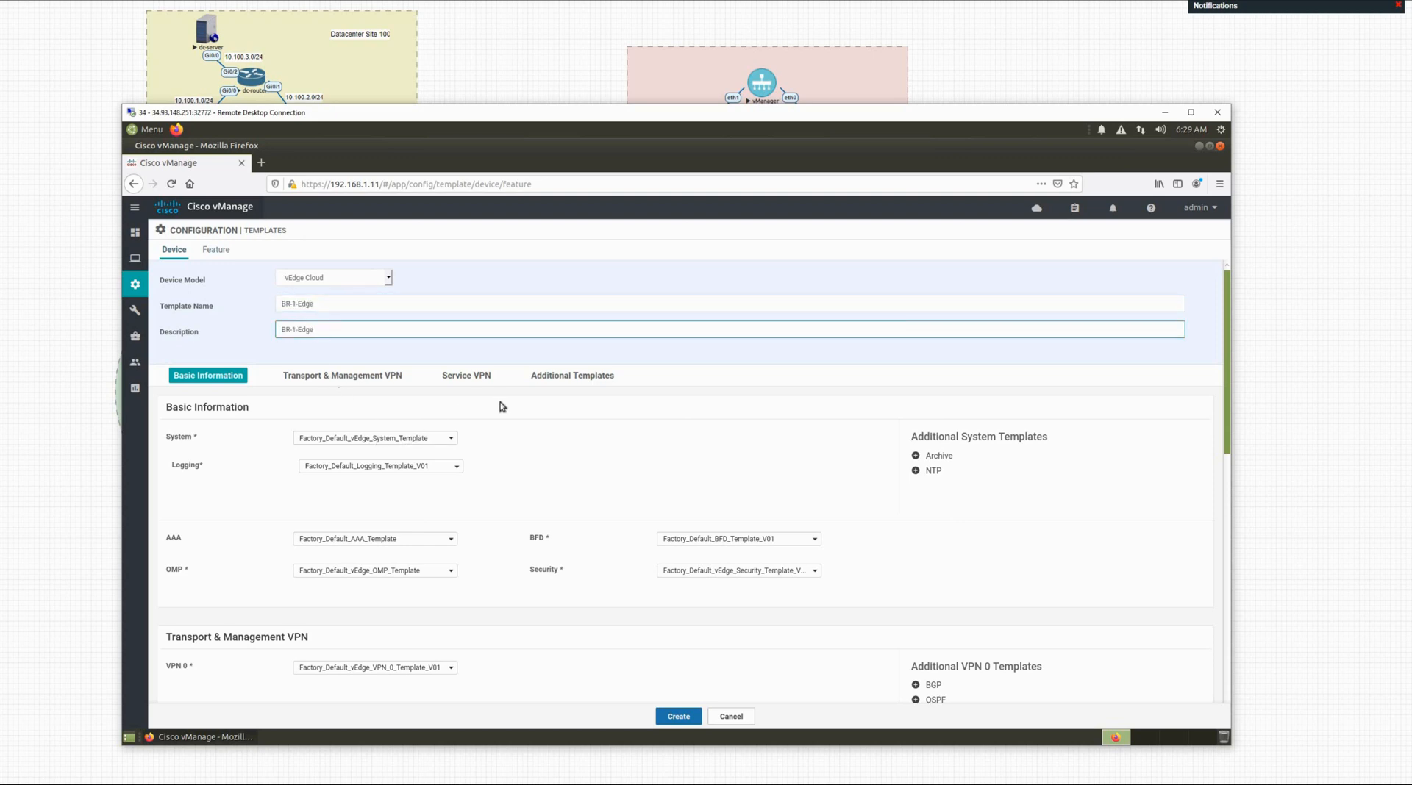
click(669, 717)
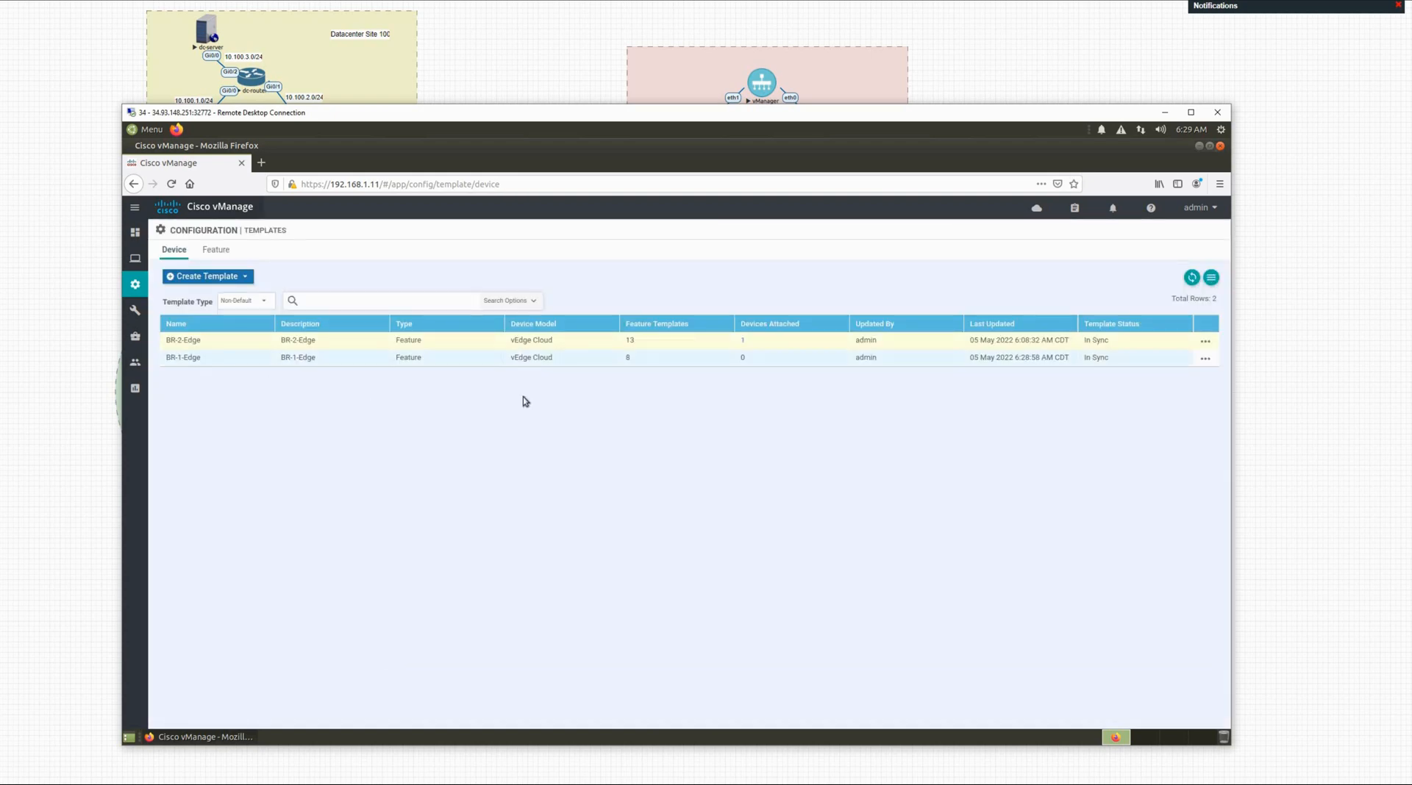
Step: Start a new OSPF feature template for the vEdge Cloud device model
click(219, 254)
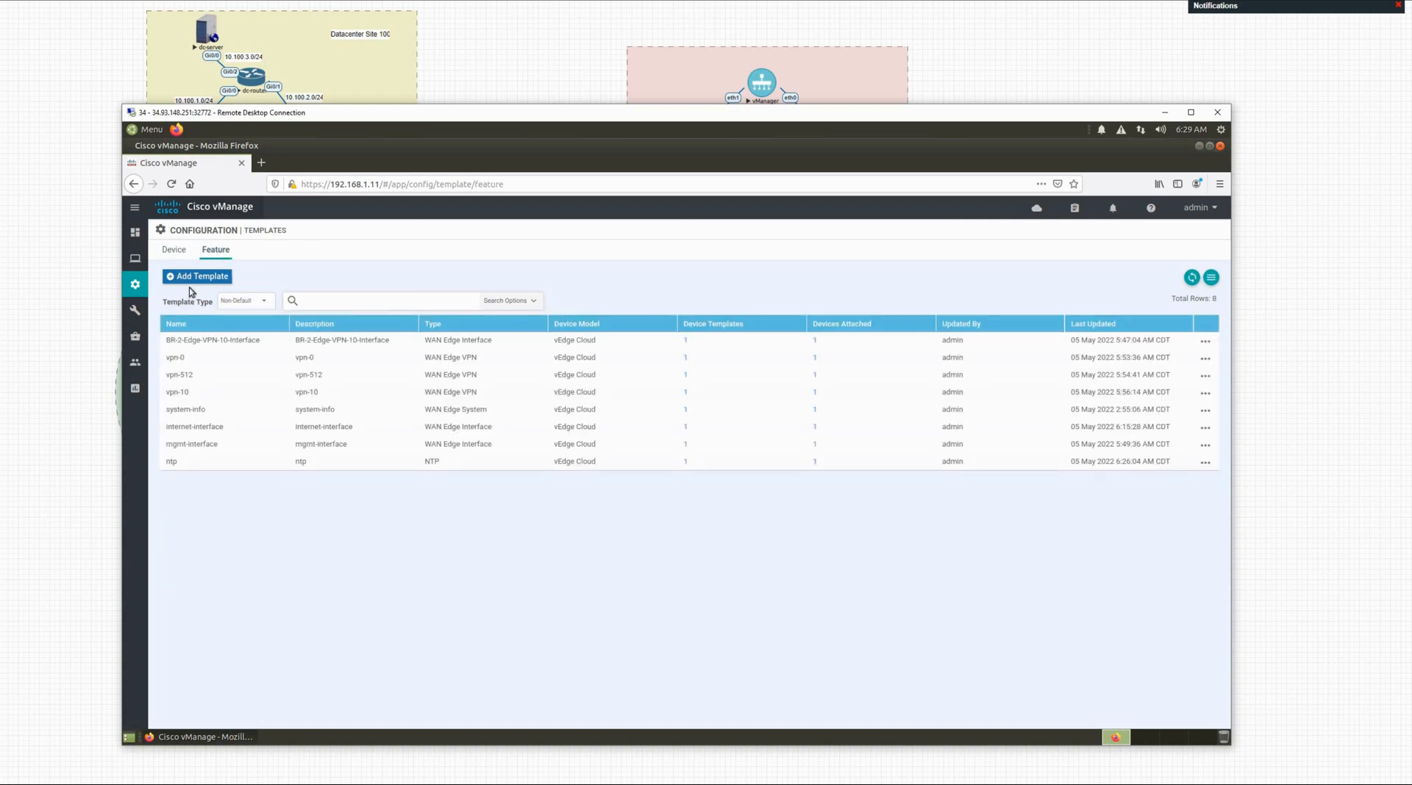
click(191, 280)
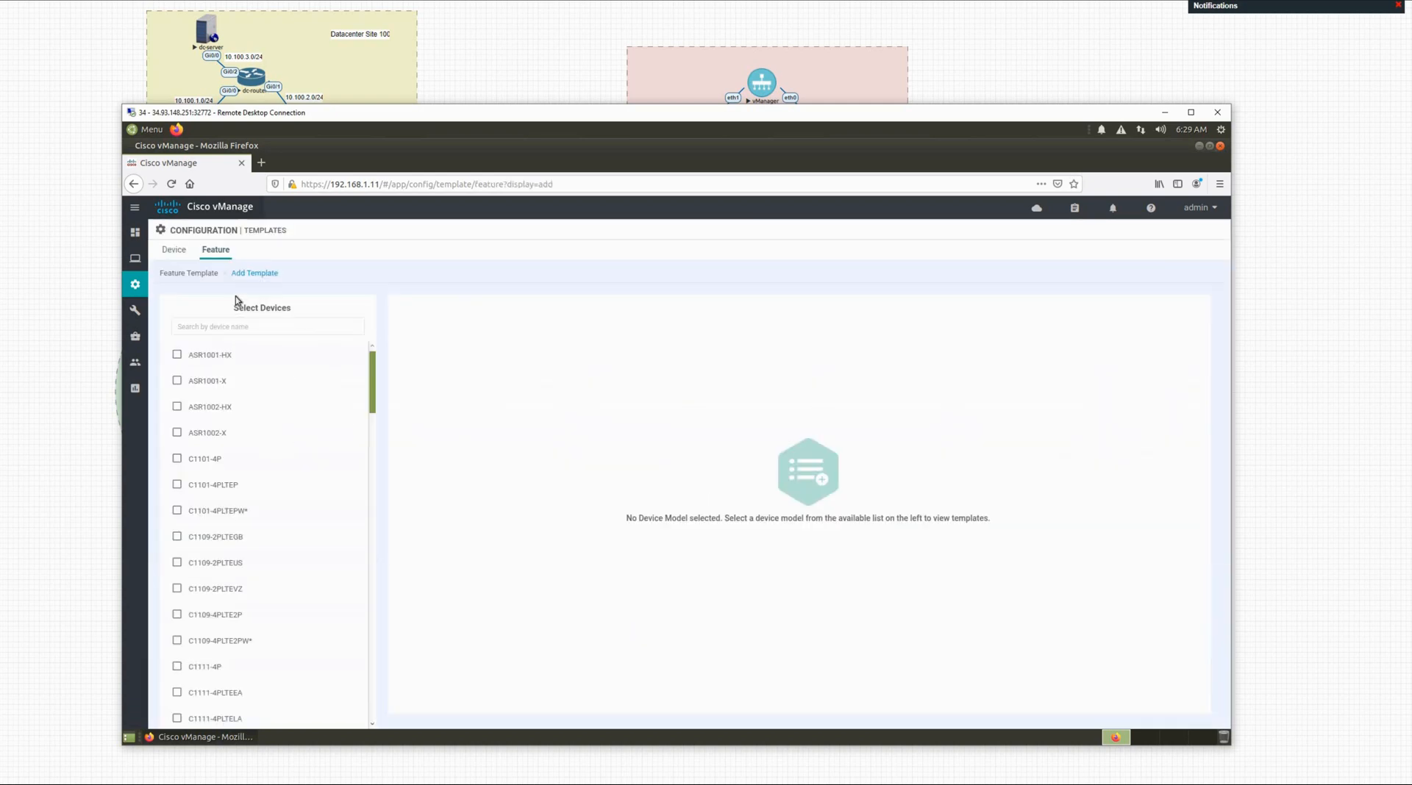
click(241, 324)
text(ved)
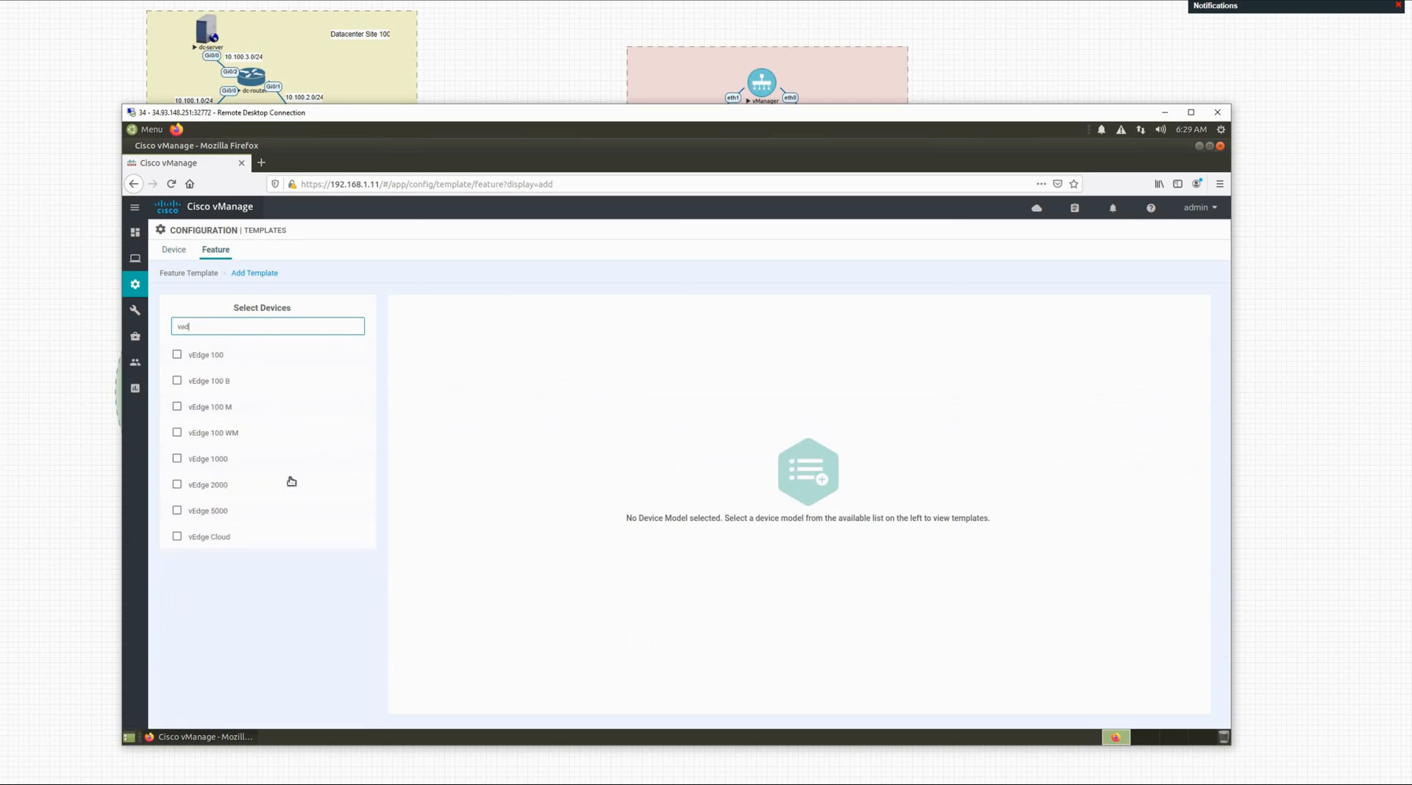
click(209, 536)
scroll(633, 548, down, 3)
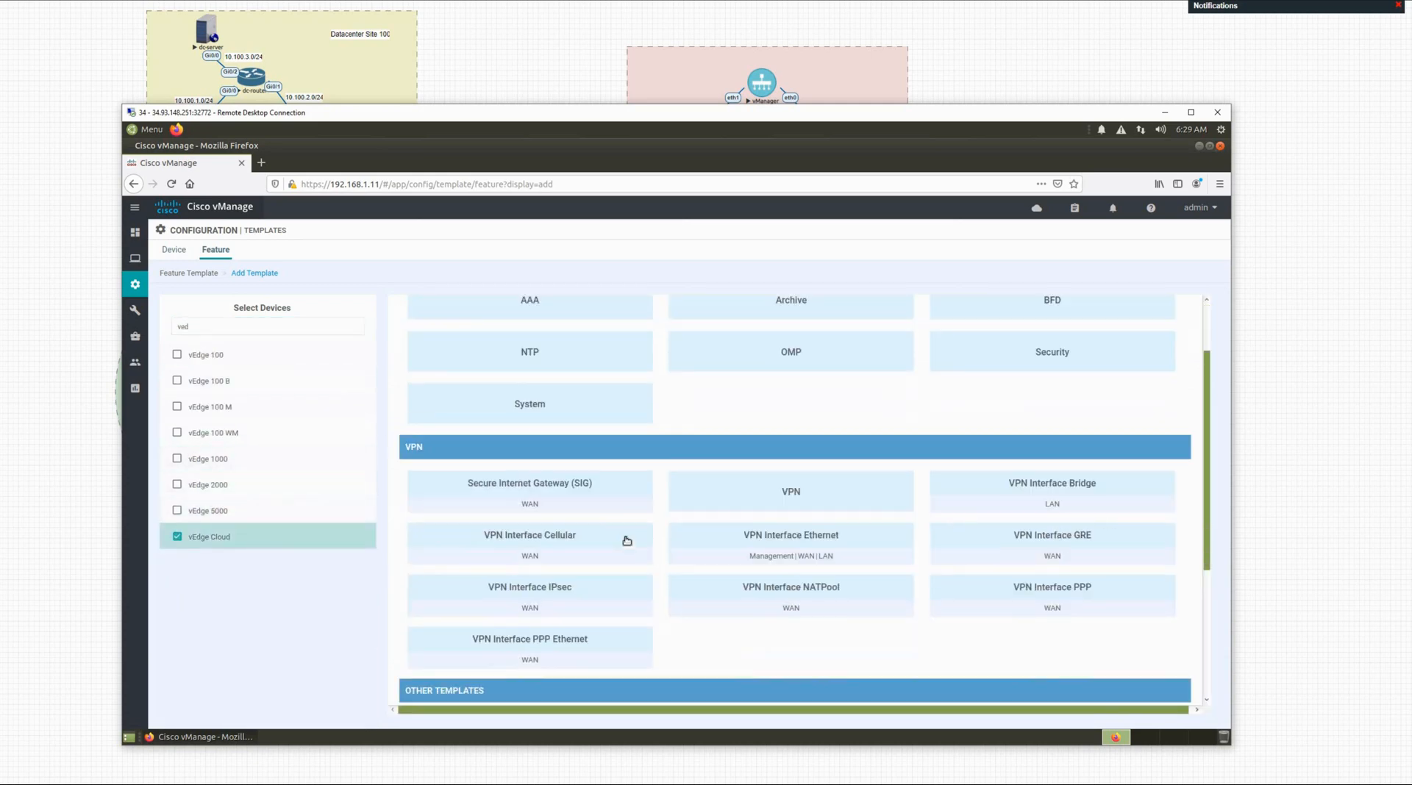
scroll(647, 548, down, 1)
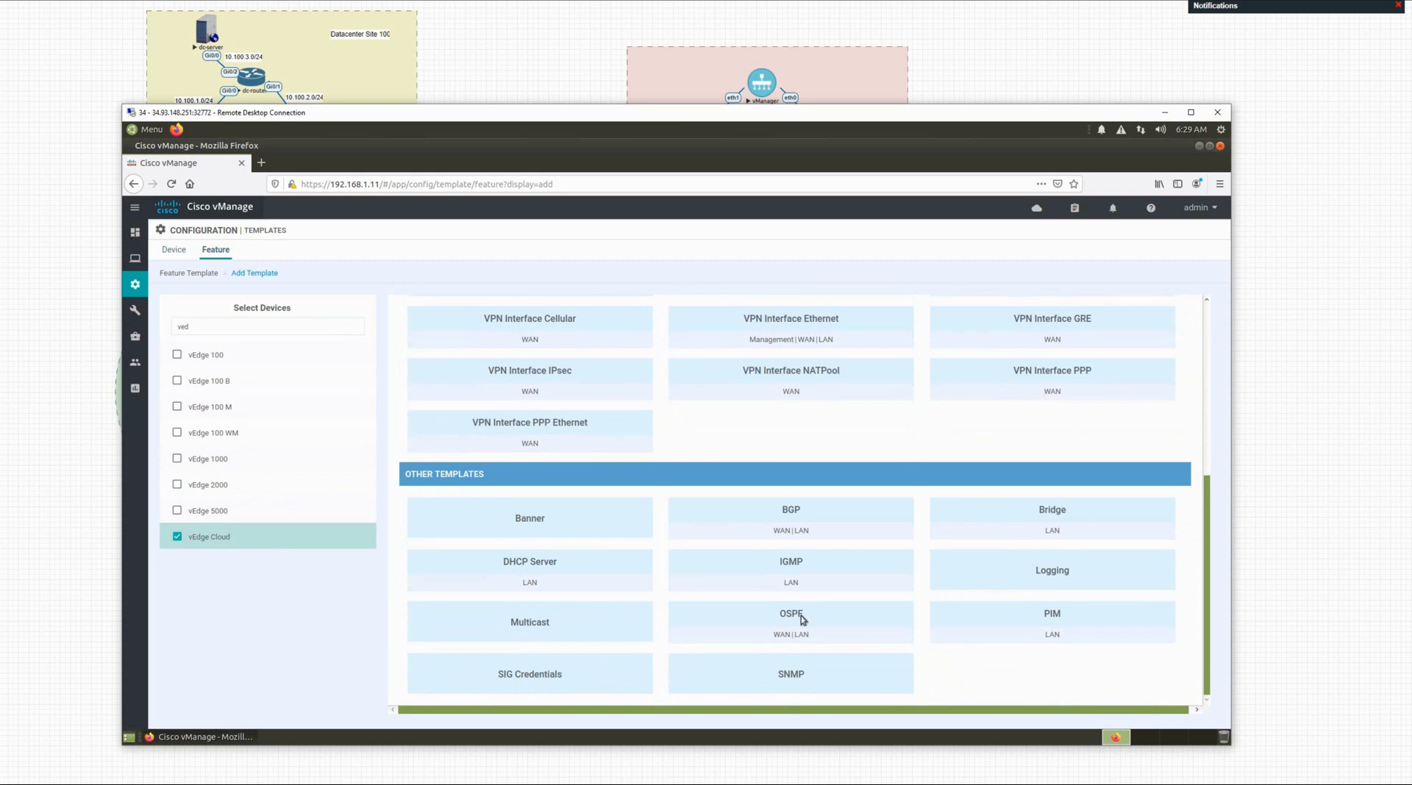
click(801, 615)
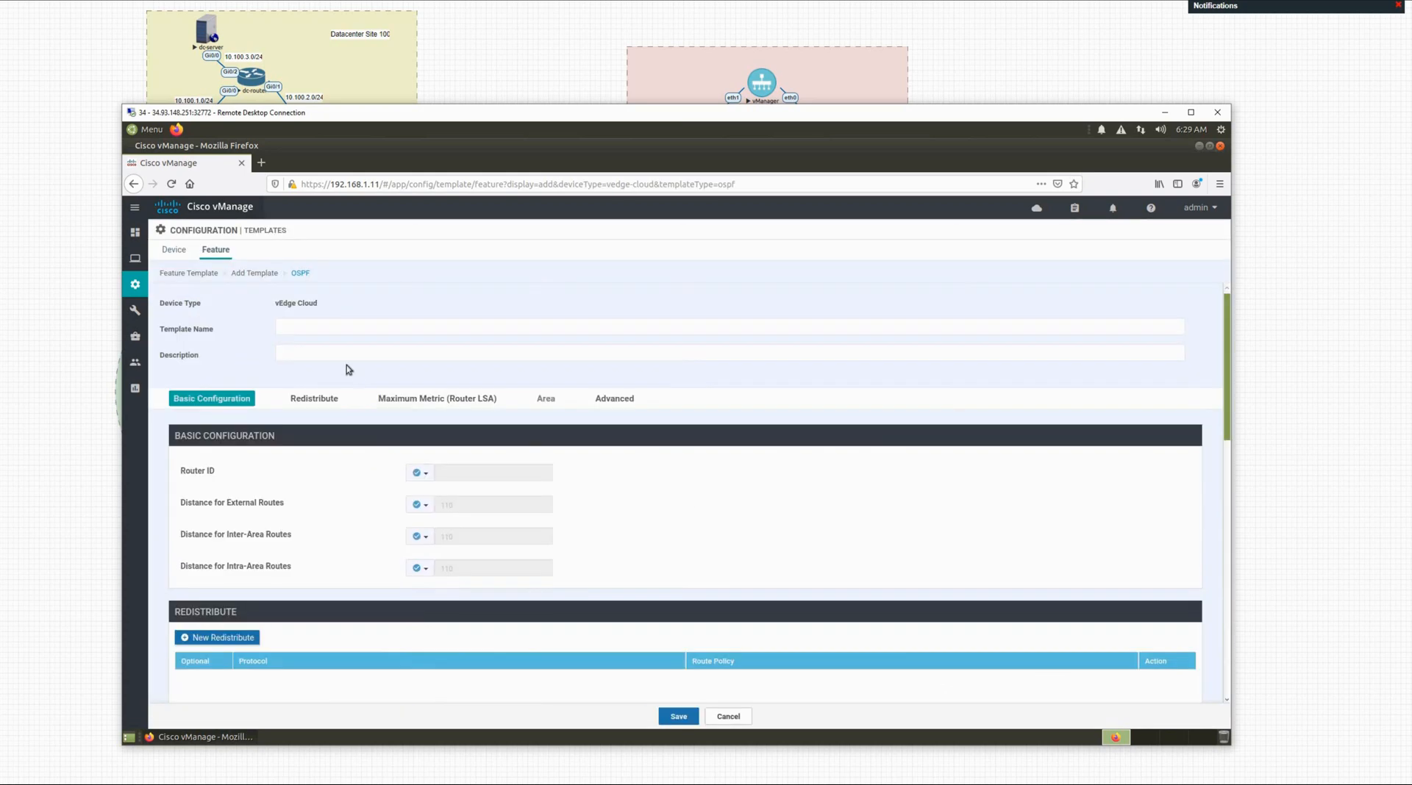
Step: Name the OSPF template ospf-config and use ospf-config as its description
click(330, 330)
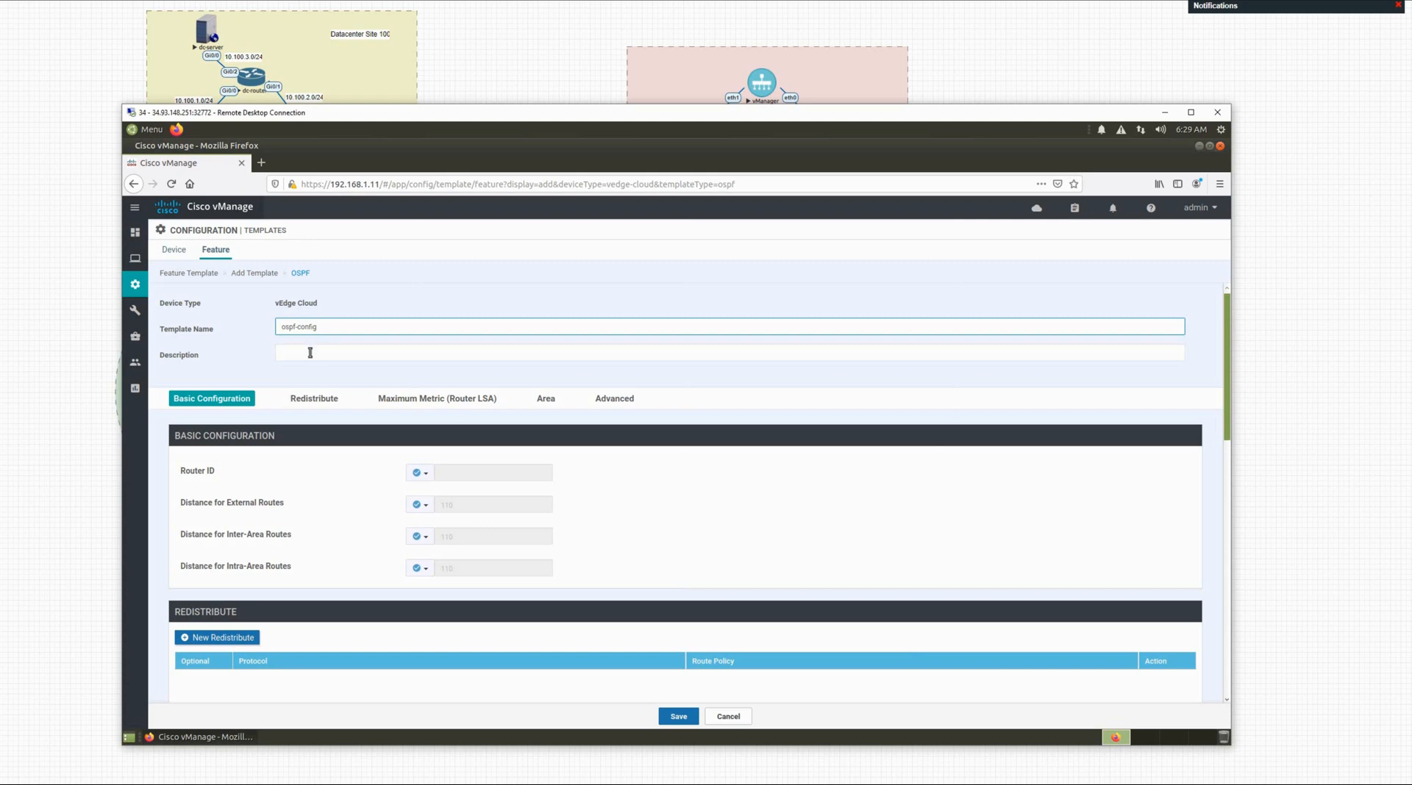
triple_click(278, 327)
click(291, 348)
key(ctrl+v)
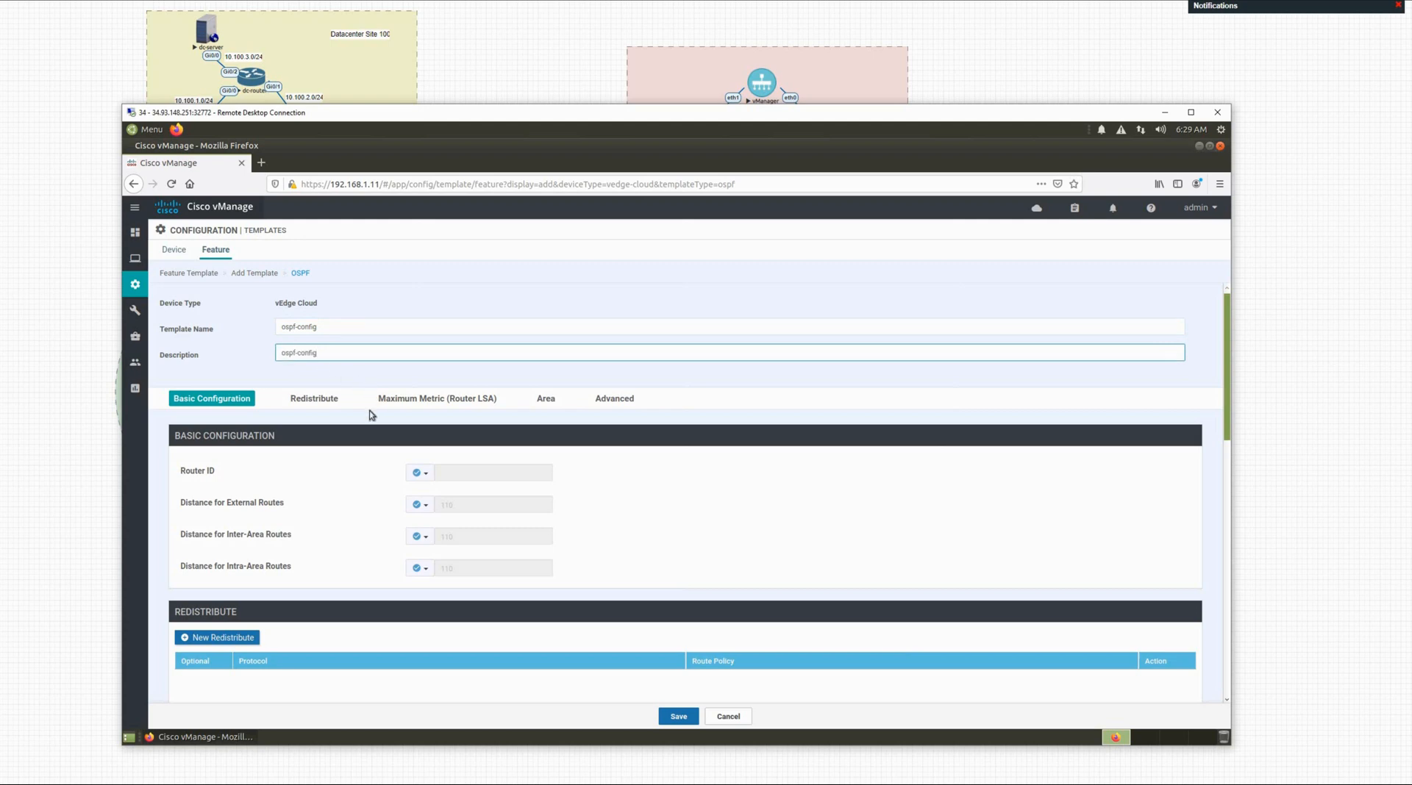
Step: Make the OSPF Router ID a device-specific value
scroll(364, 437, down, 2)
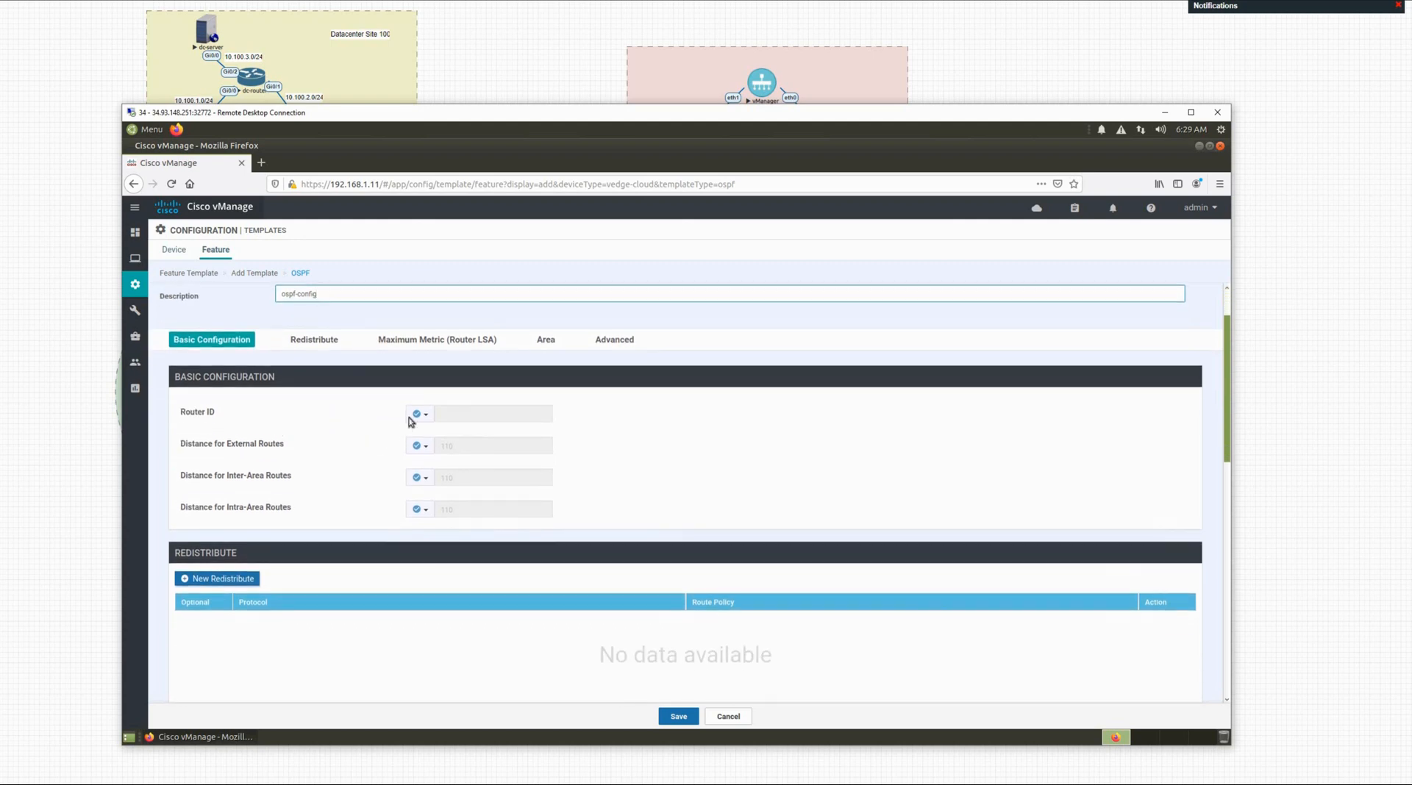
click(420, 414)
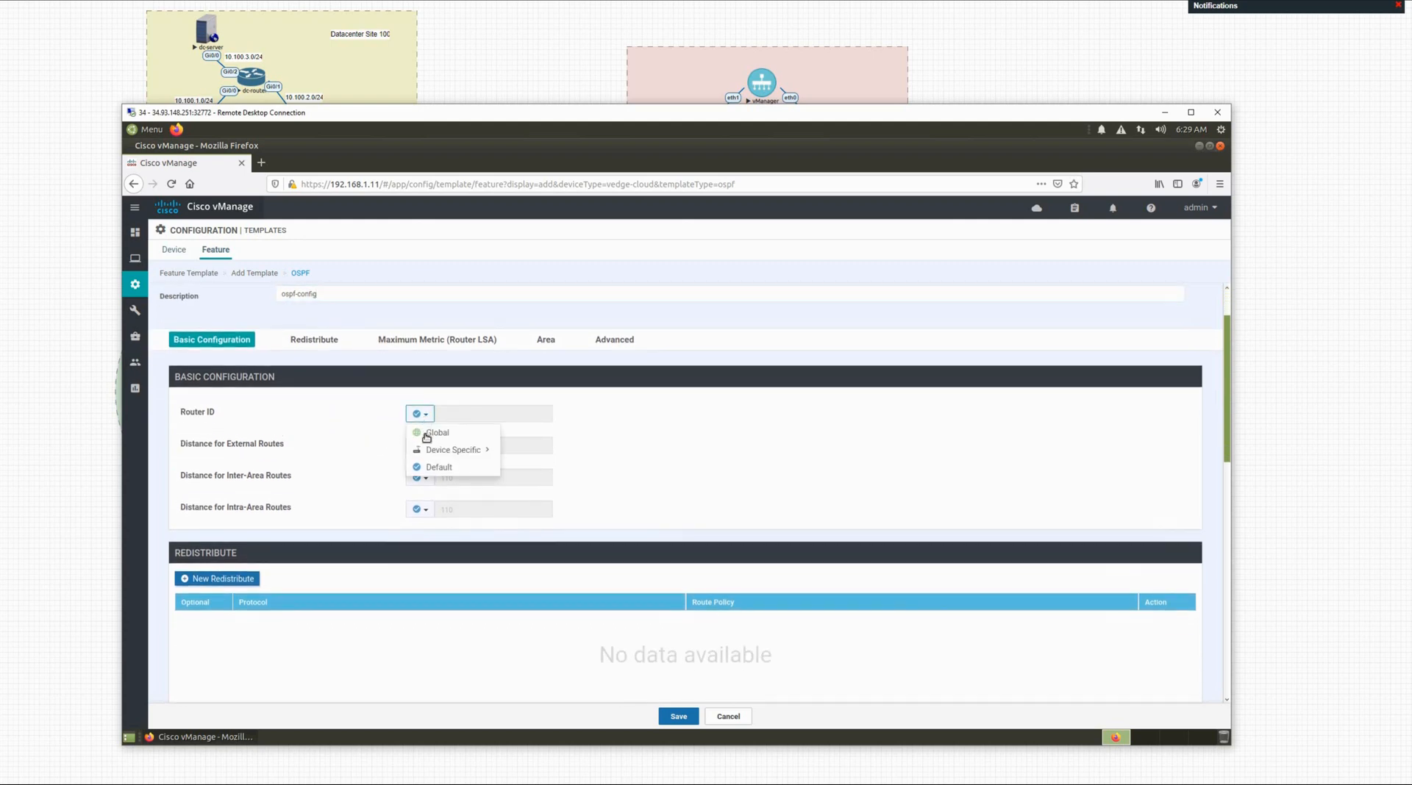
mouse_move(434, 454)
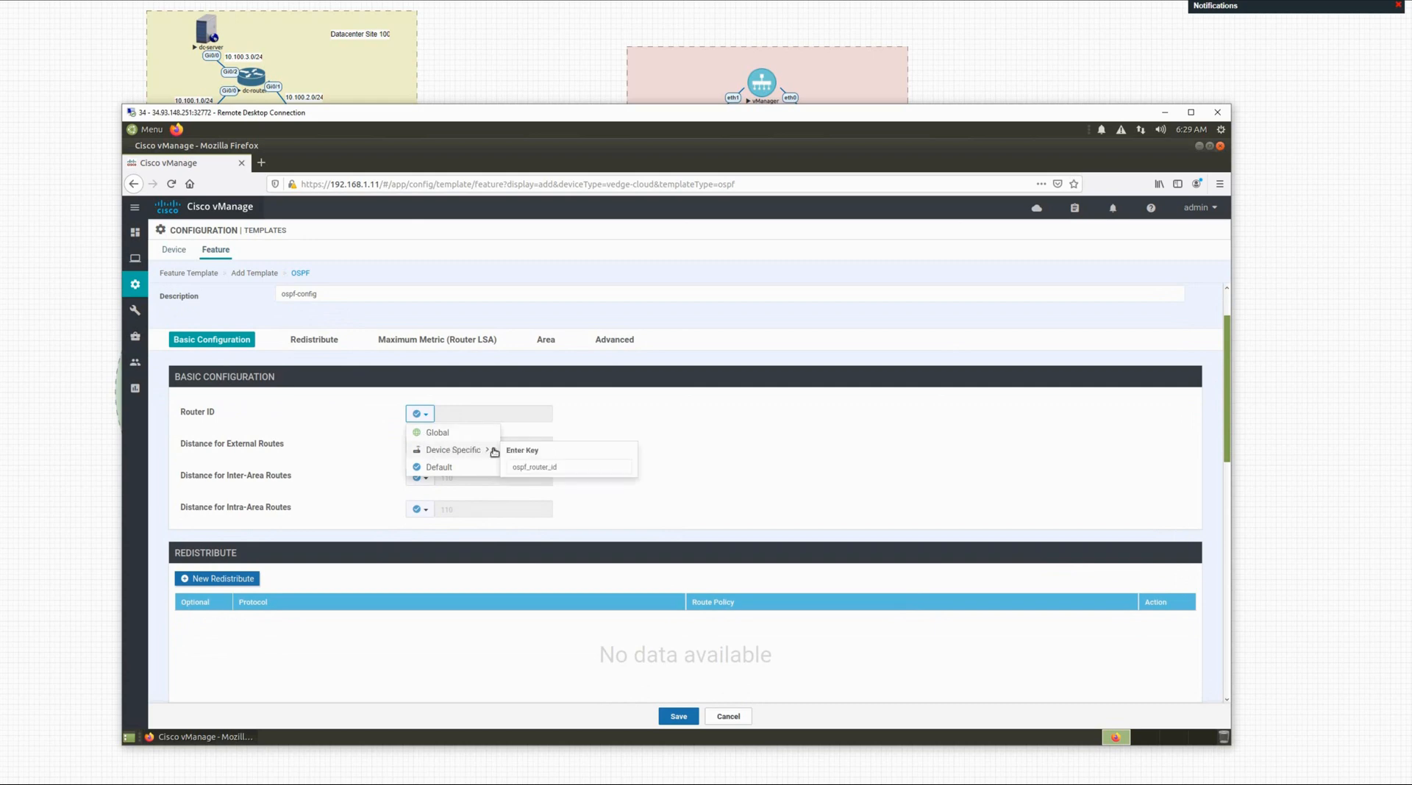
click(519, 469)
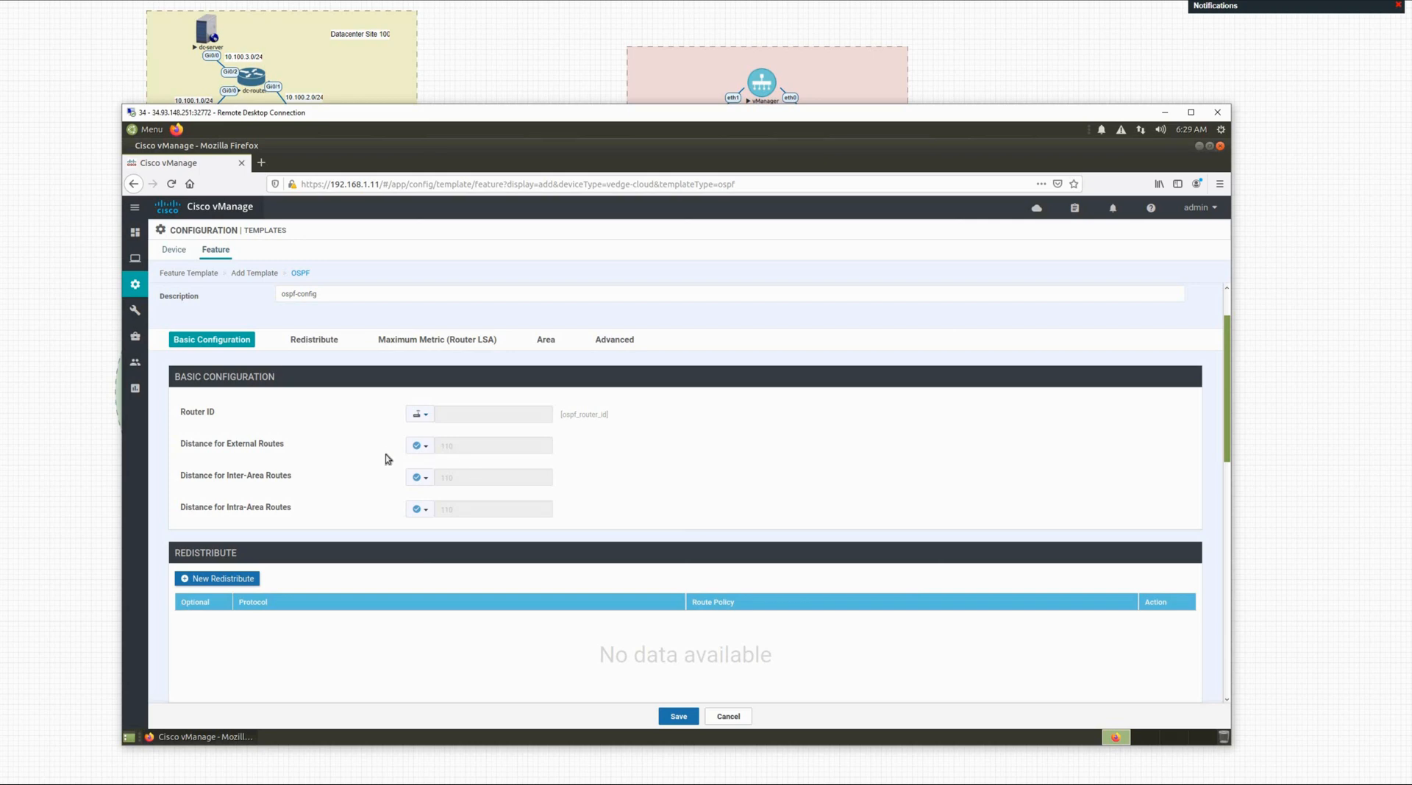
Step: Define a new OSPF area with global area number 0
scroll(357, 478, down, 3)
scroll(316, 520, down, 2)
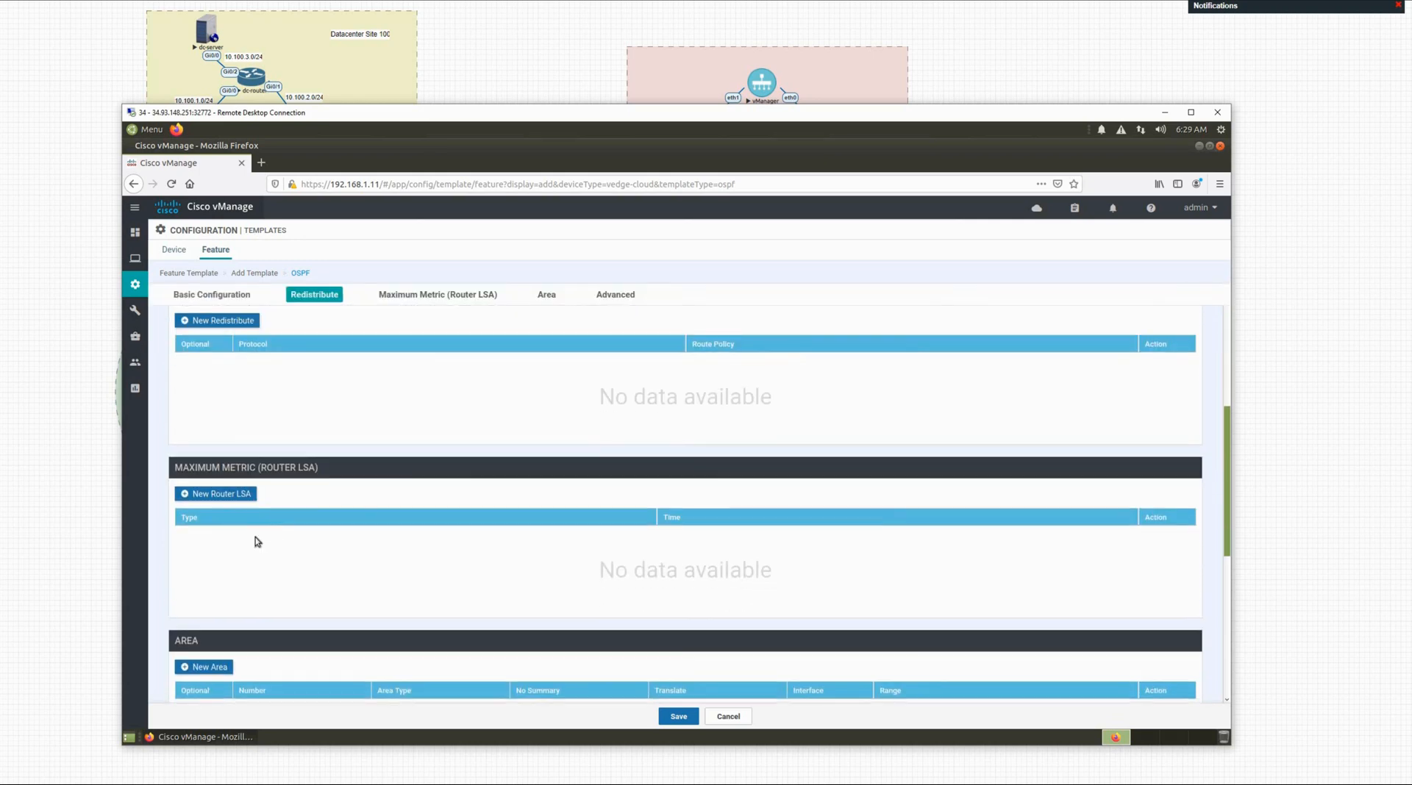
click(203, 609)
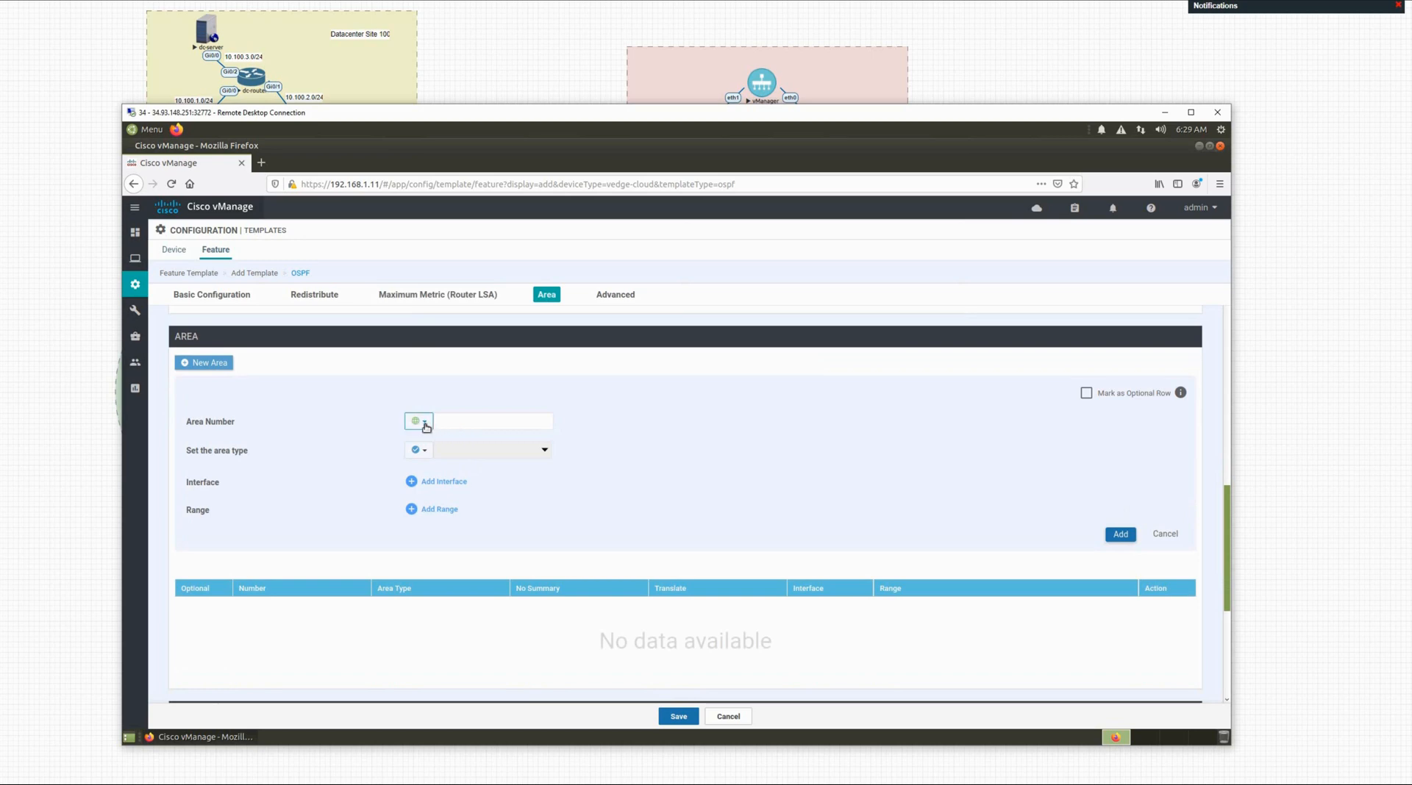
click(426, 426)
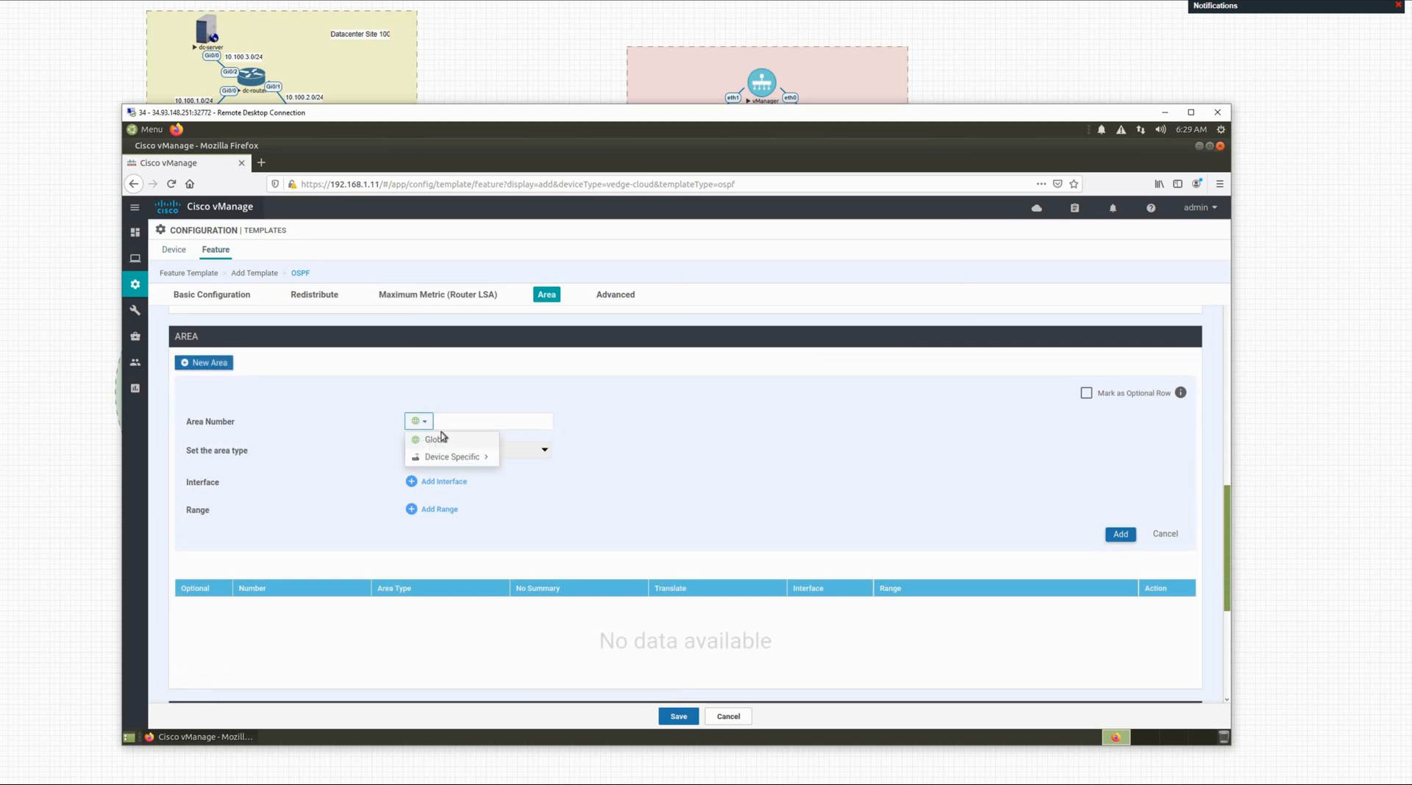
click(447, 422)
text(0)
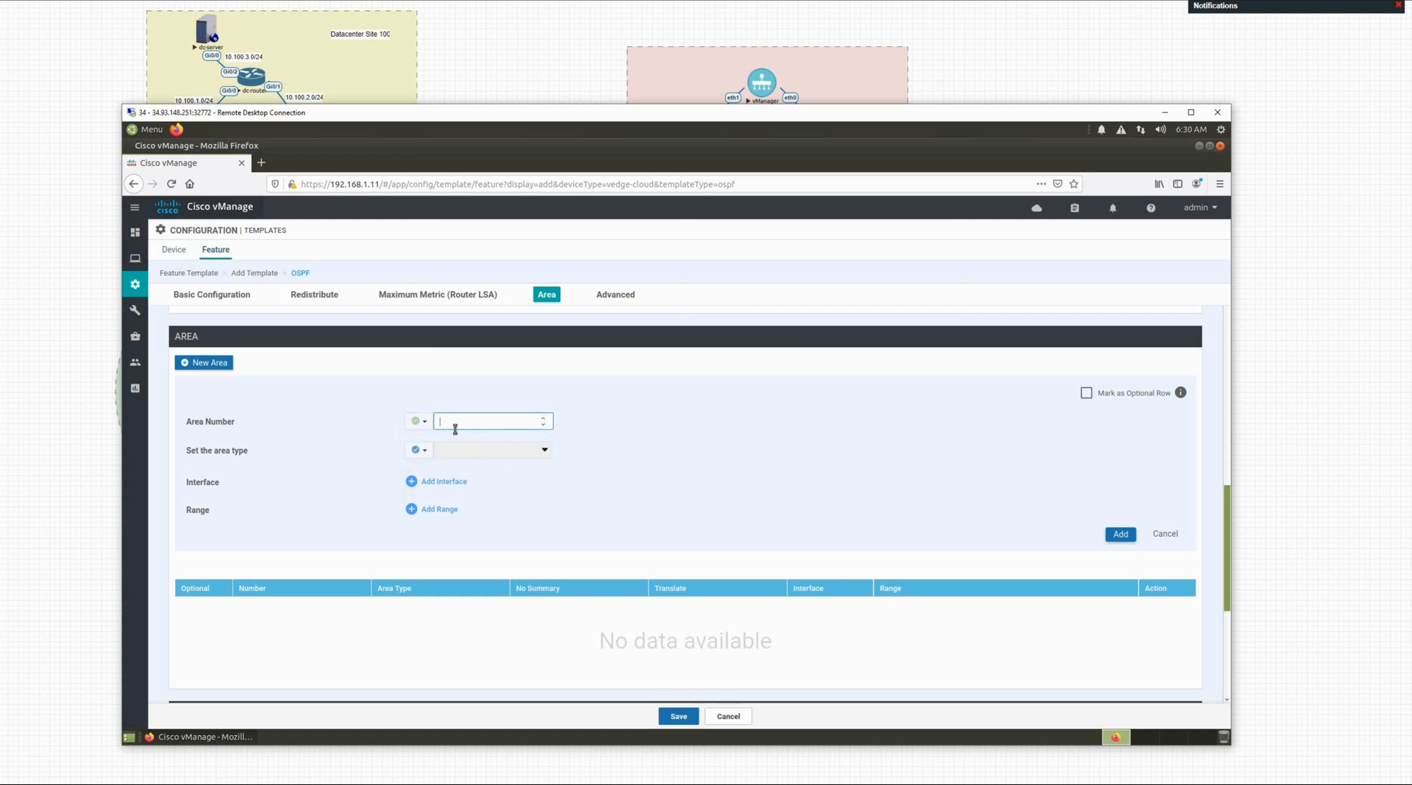
click(530, 476)
Step: Add one area-0 interface with a device-specific name (ospf_name) and save ospf-config
click(413, 483)
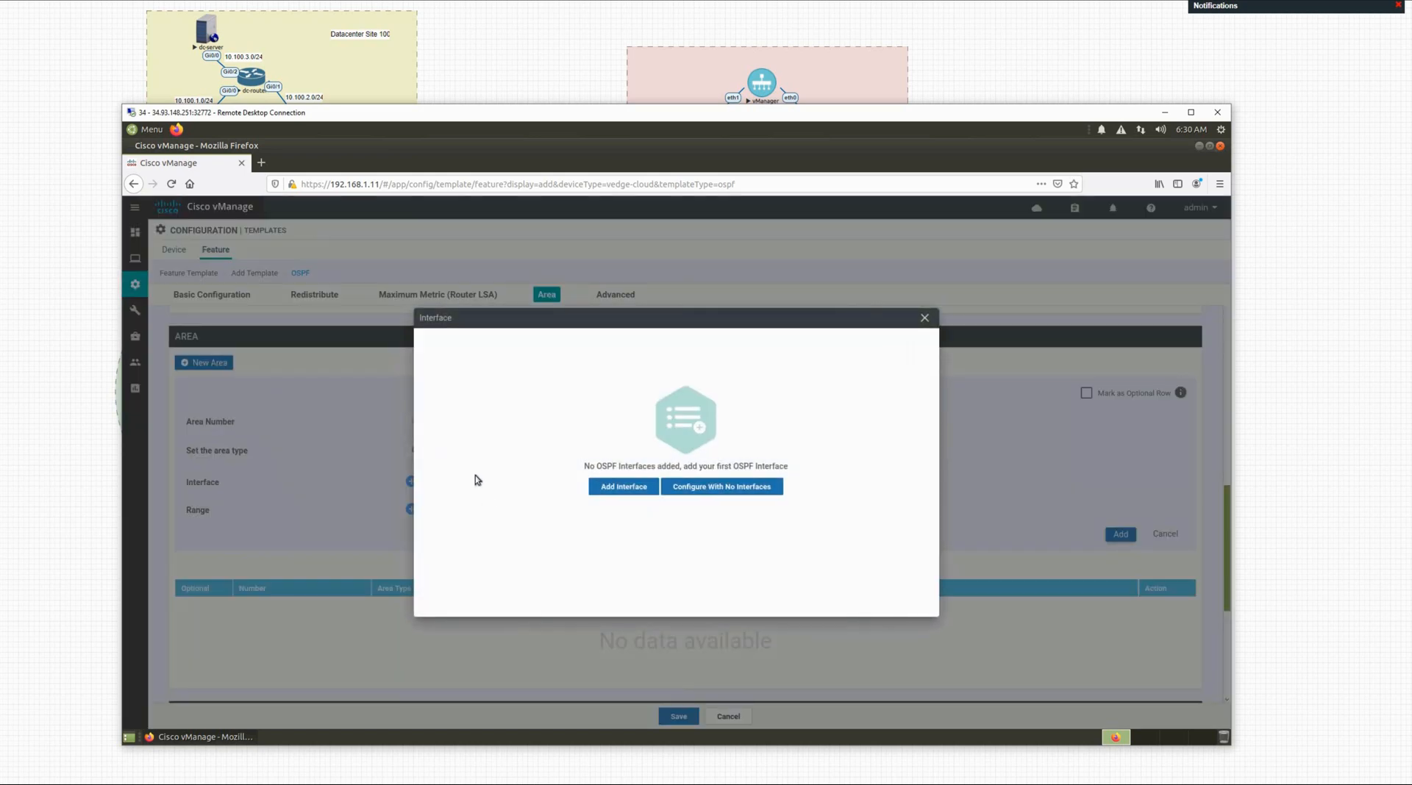
click(624, 487)
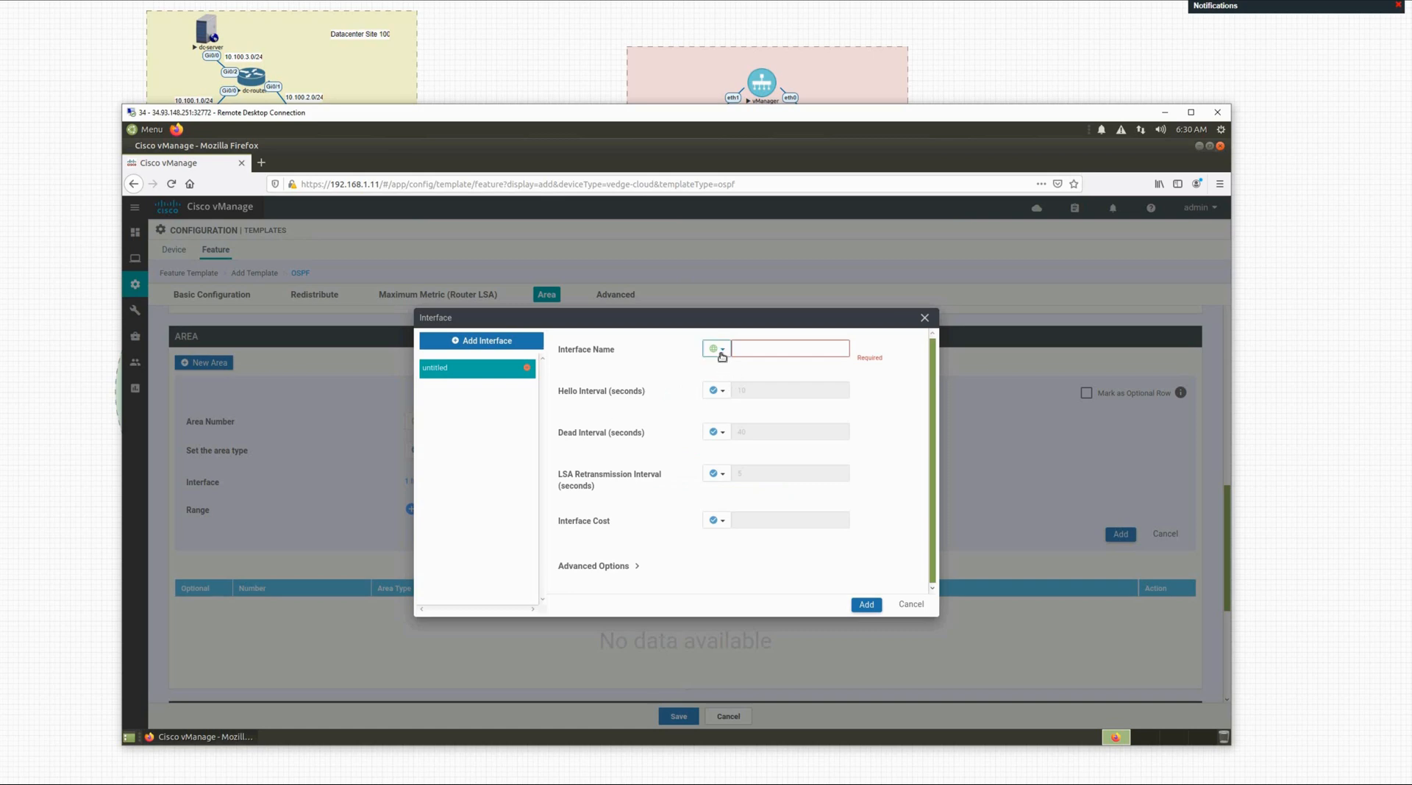
click(719, 350)
click(729, 385)
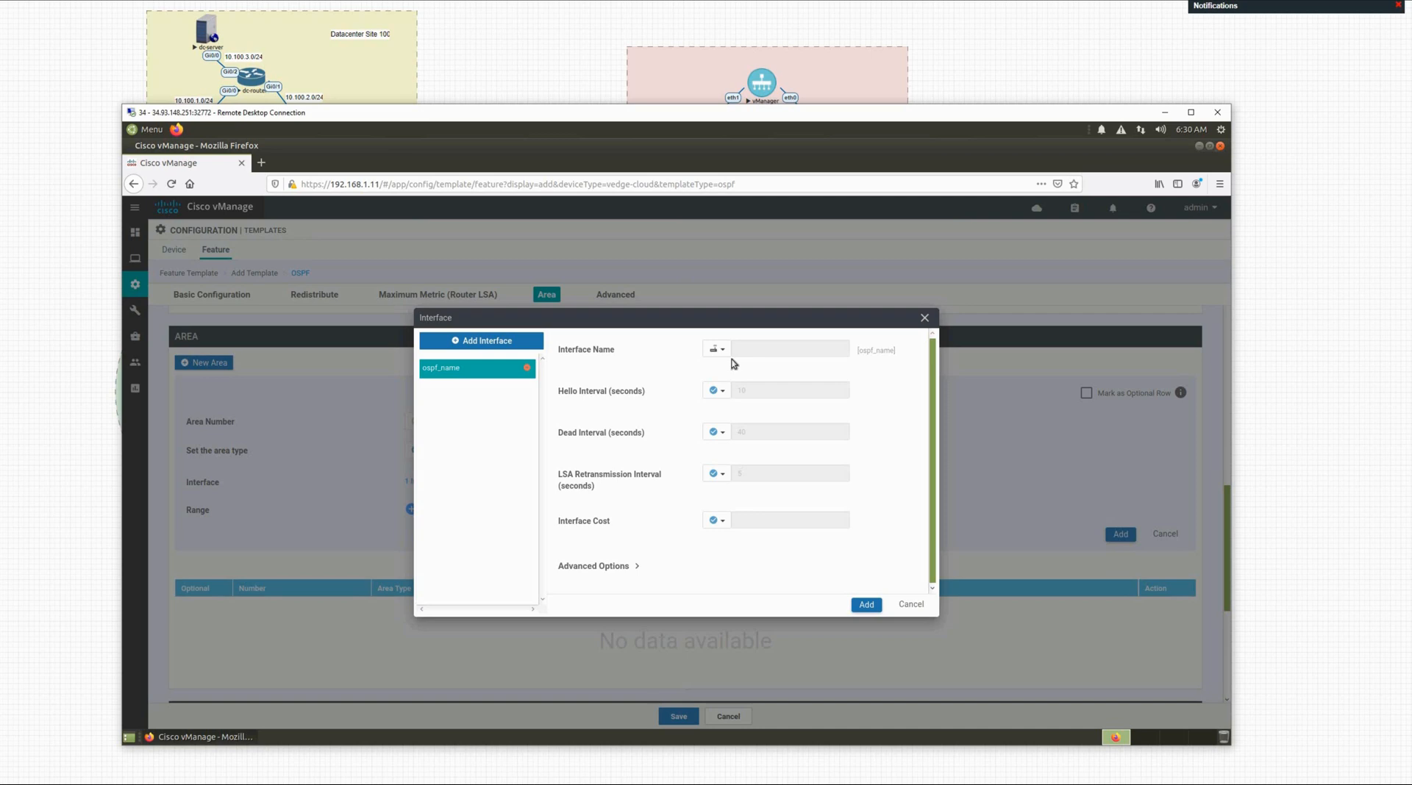
click(865, 604)
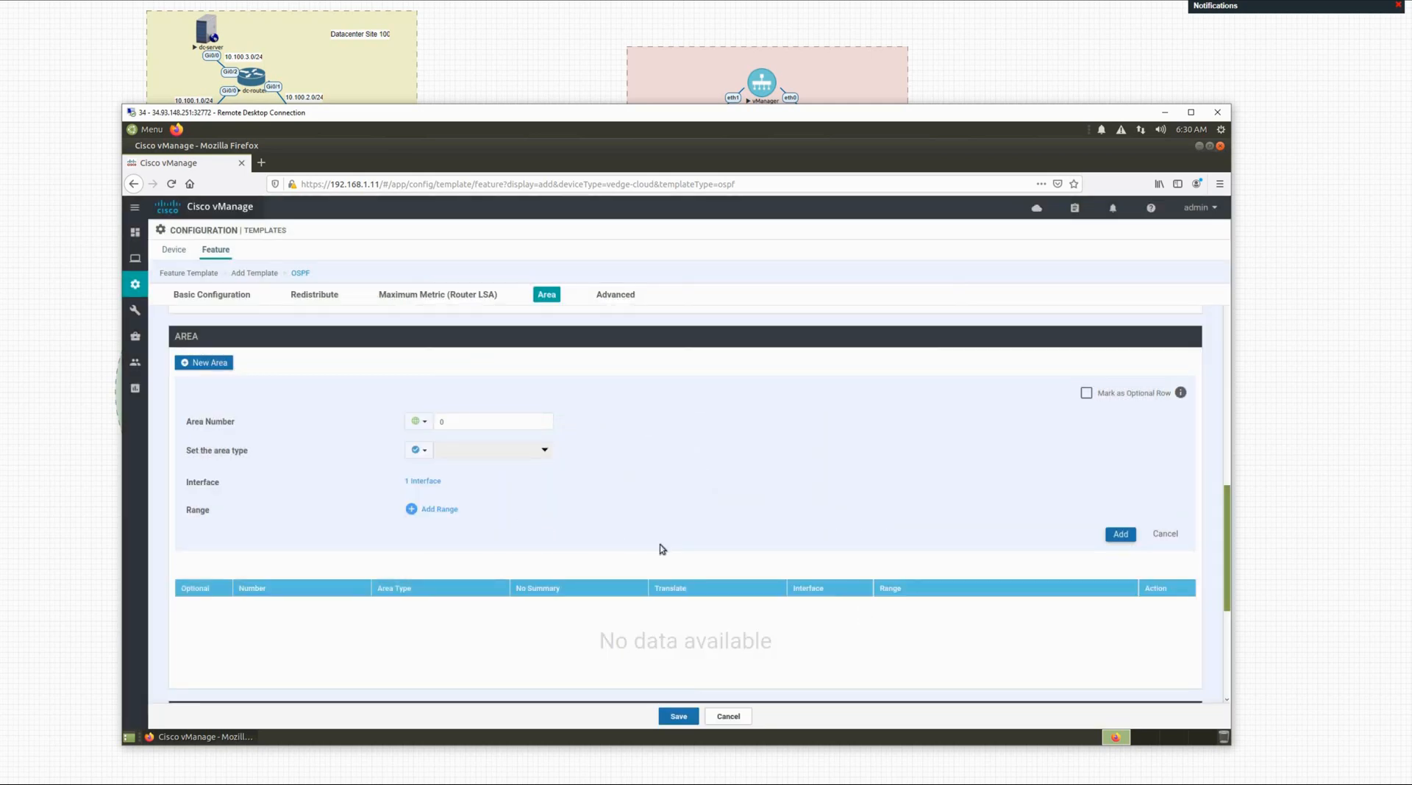
scroll(800, 557, down, 5)
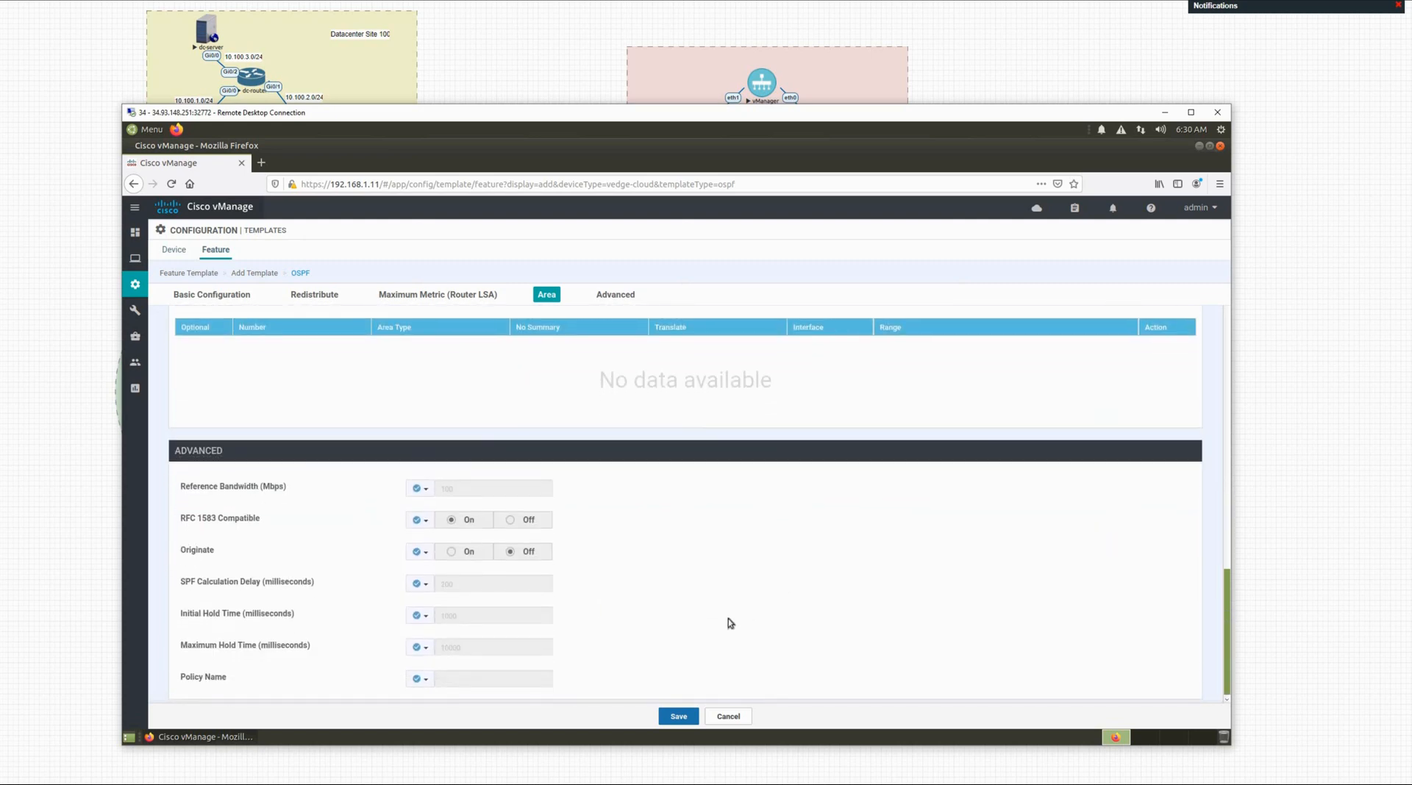
click(679, 719)
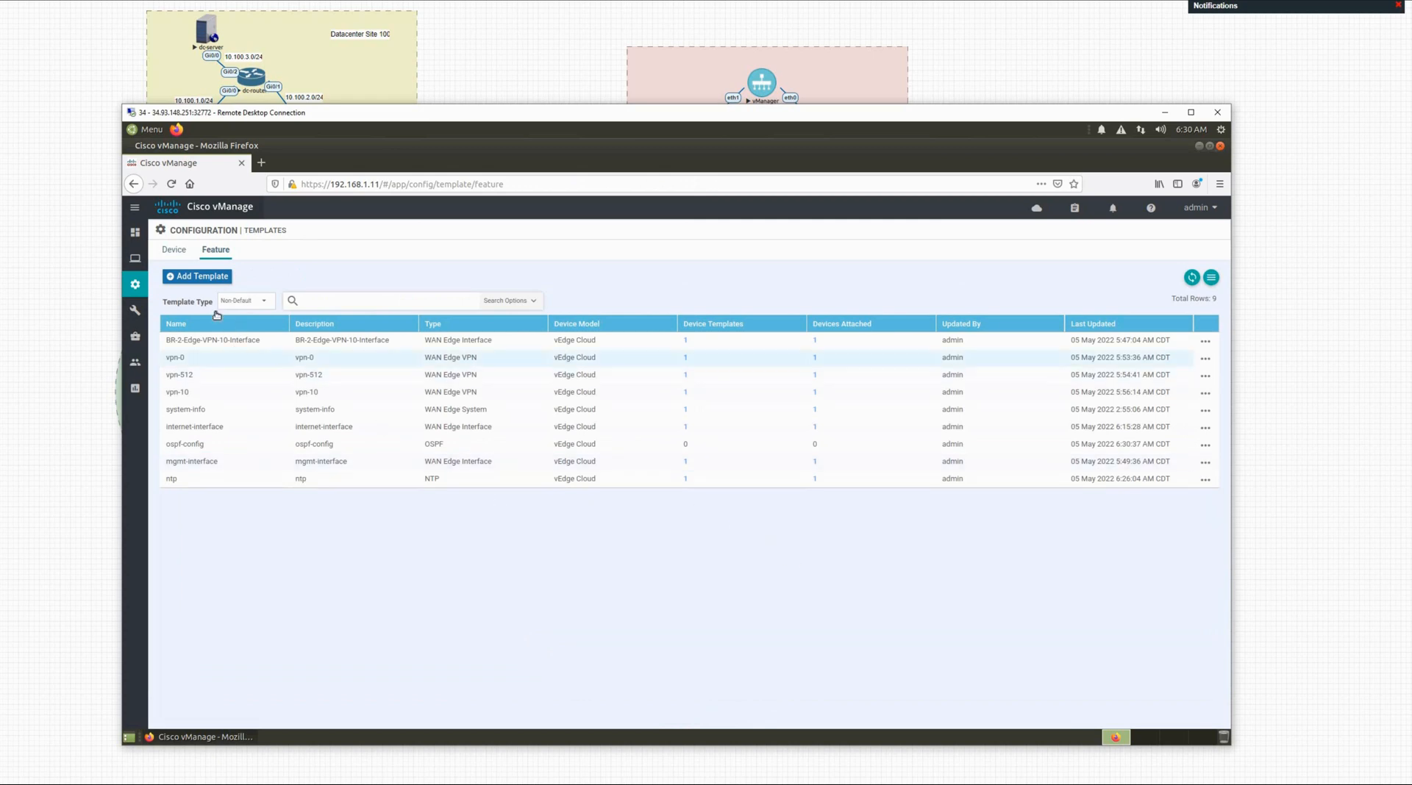
Step: Edit the BR-1-Edge device template, choosing system-info as System and ntp as NTP
click(171, 252)
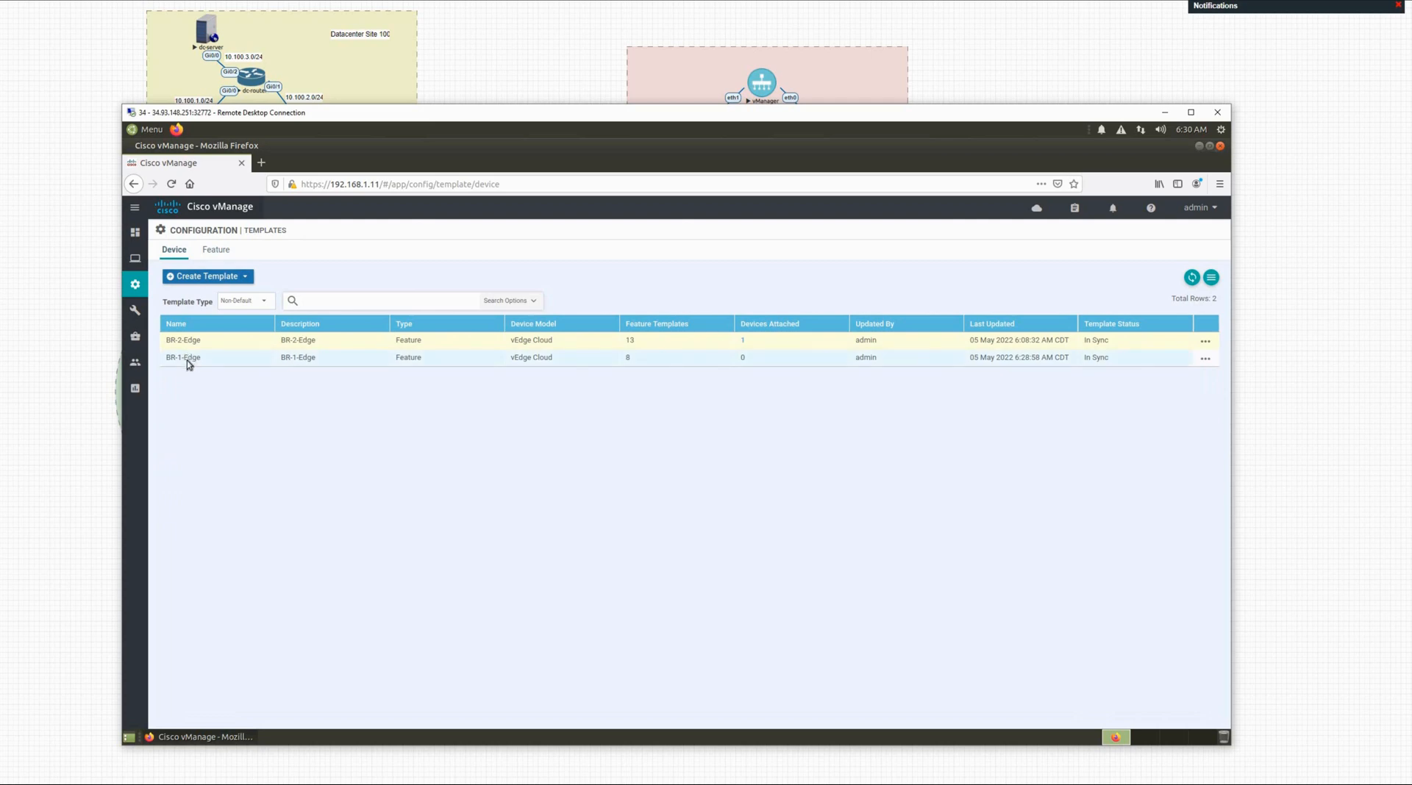
click(1205, 359)
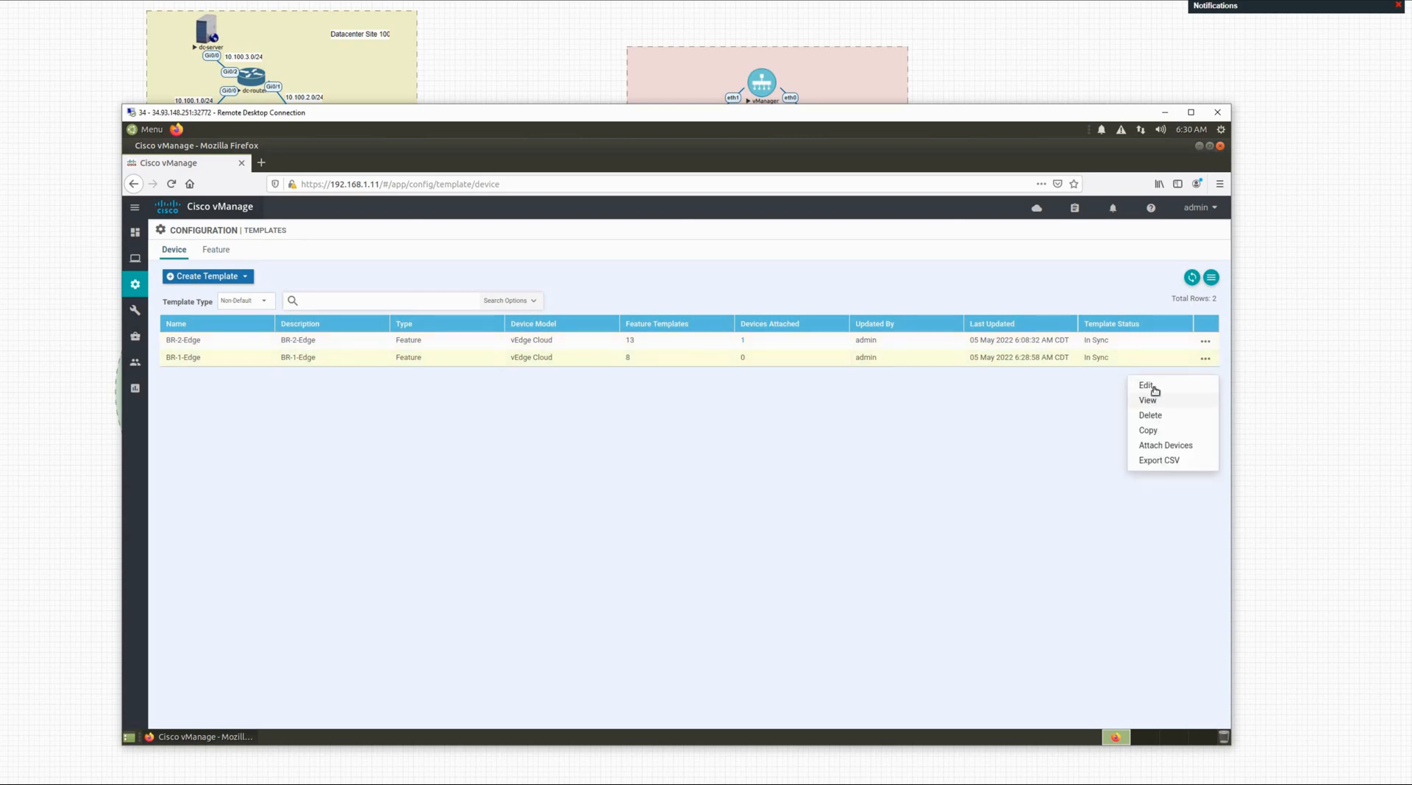
click(1152, 387)
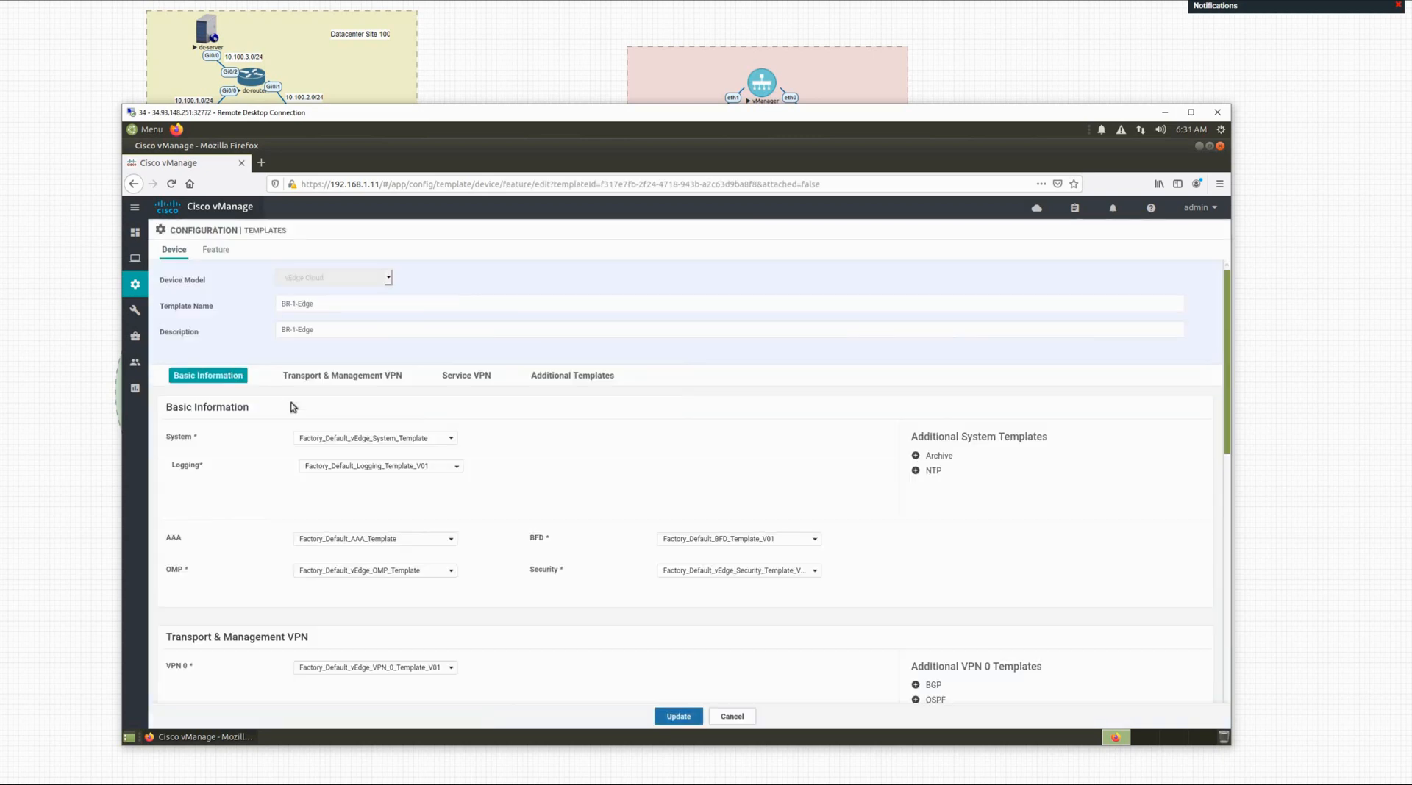
click(336, 440)
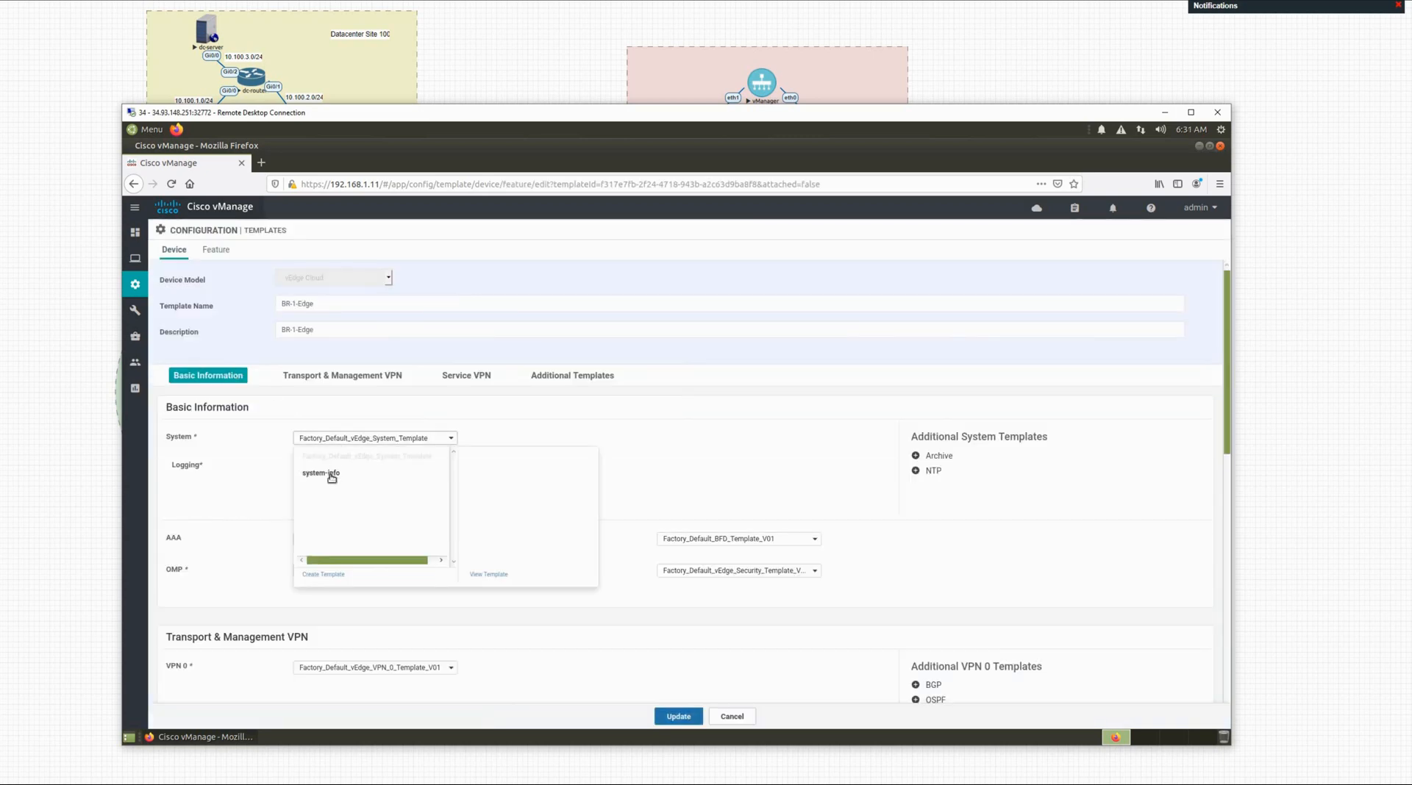
click(341, 474)
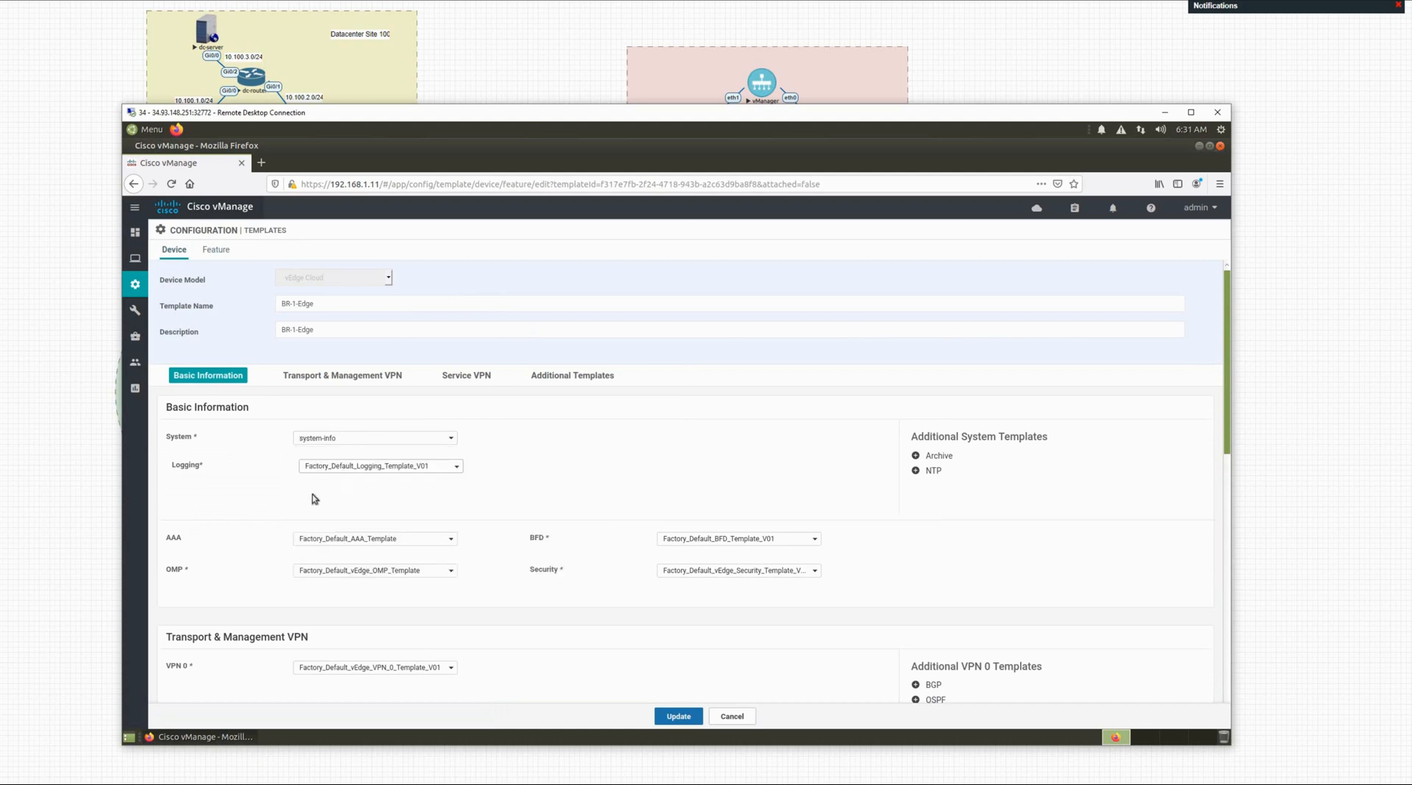
scroll(319, 498, down, 1)
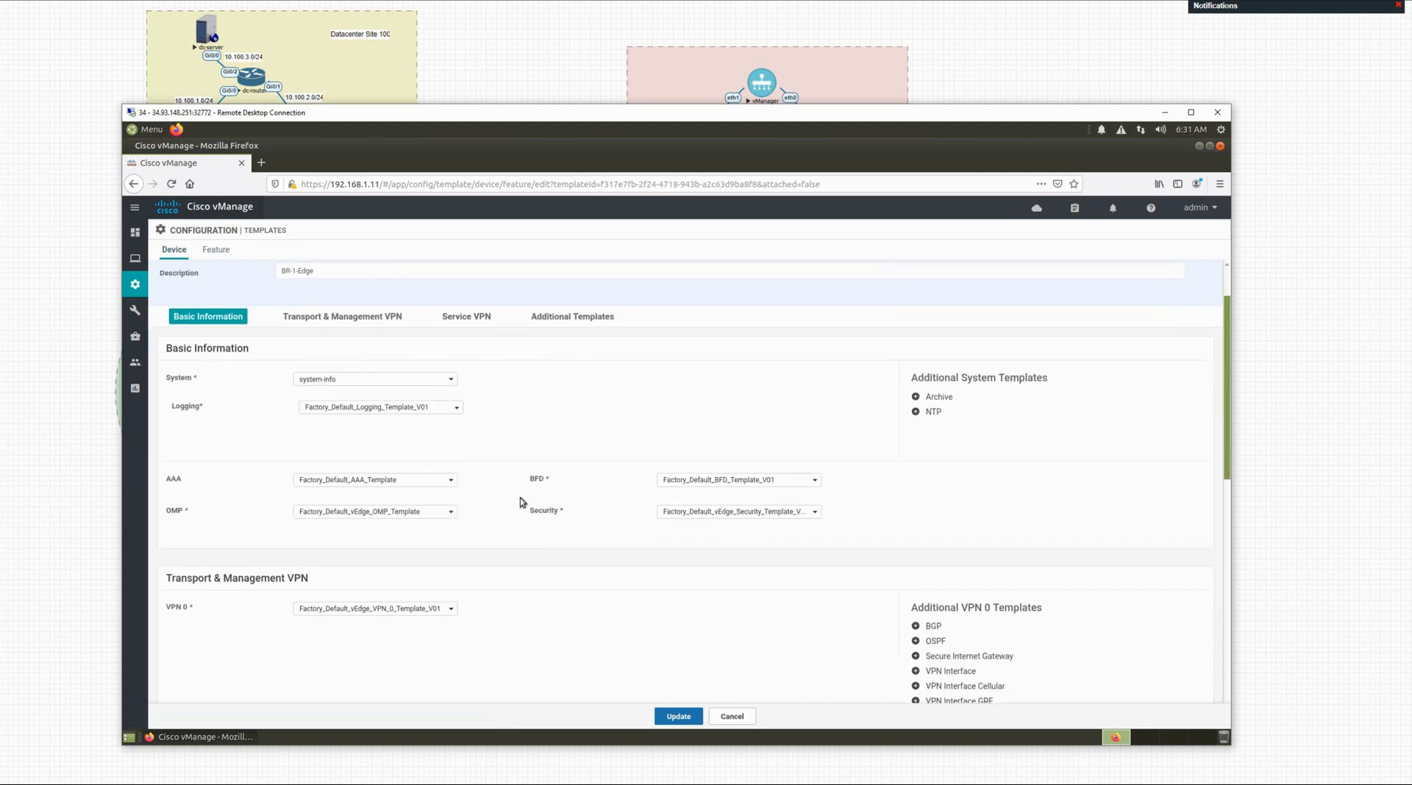
click(918, 415)
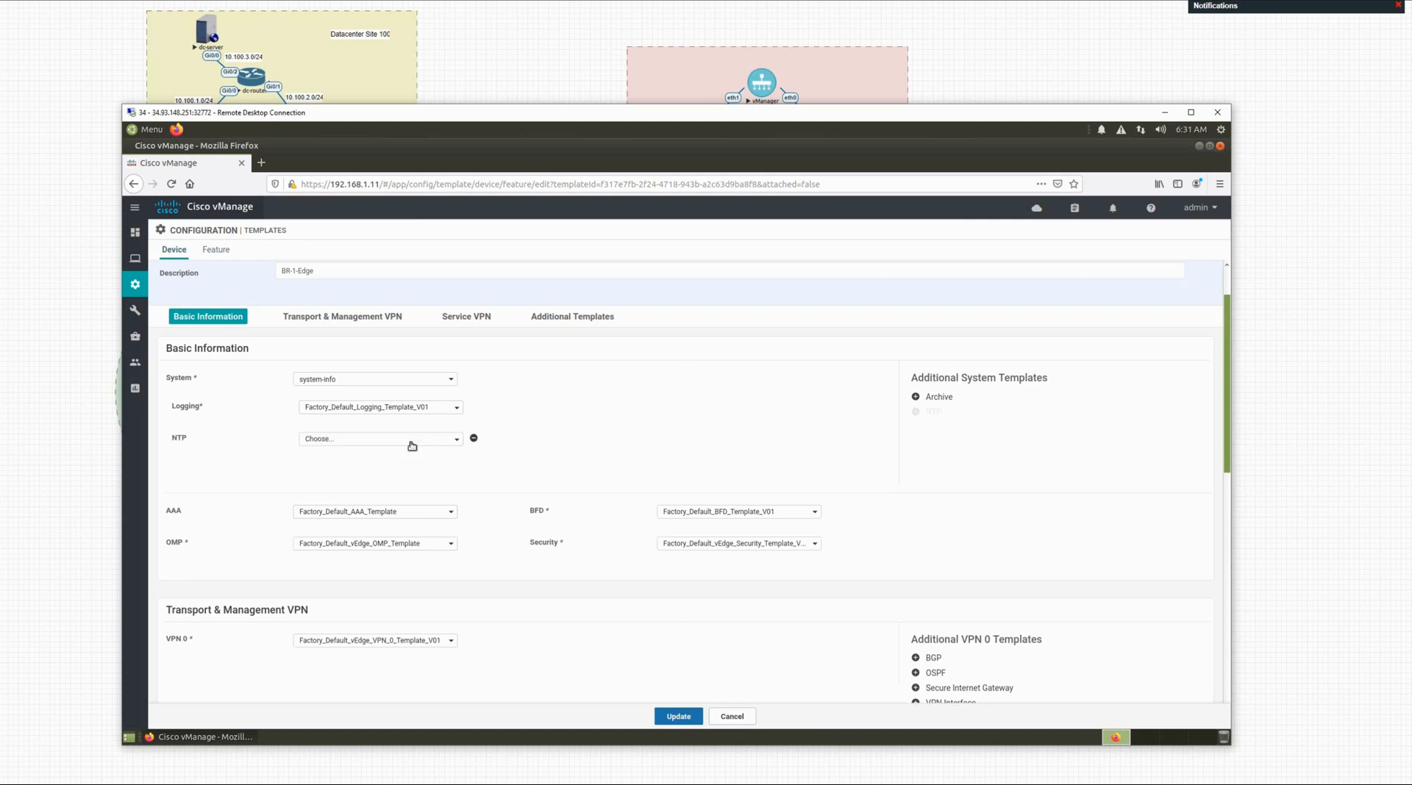
click(407, 444)
click(372, 465)
Step: Set VPN 0 to vpn-0 with the internet-interface VPN interface template
scroll(595, 453, down, 5)
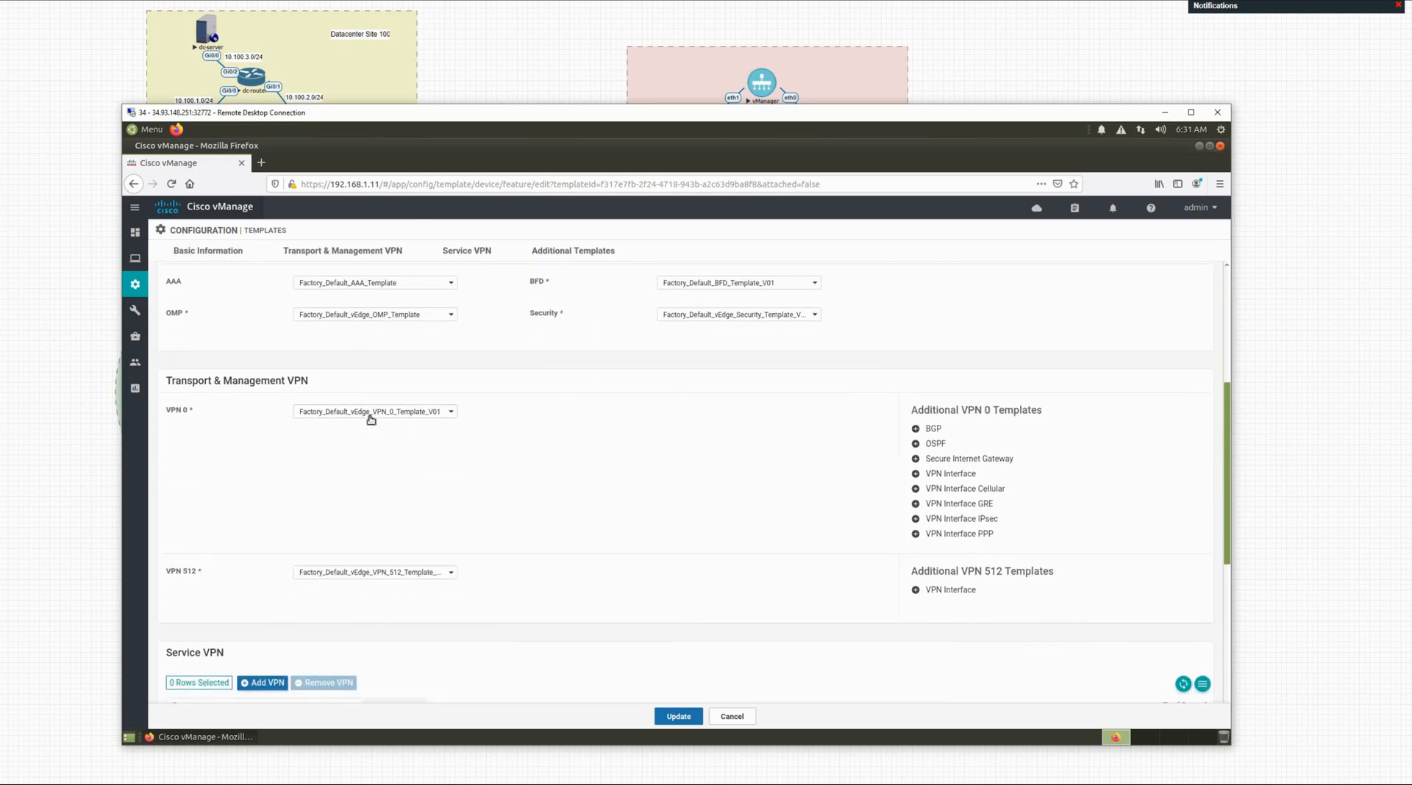
click(371, 417)
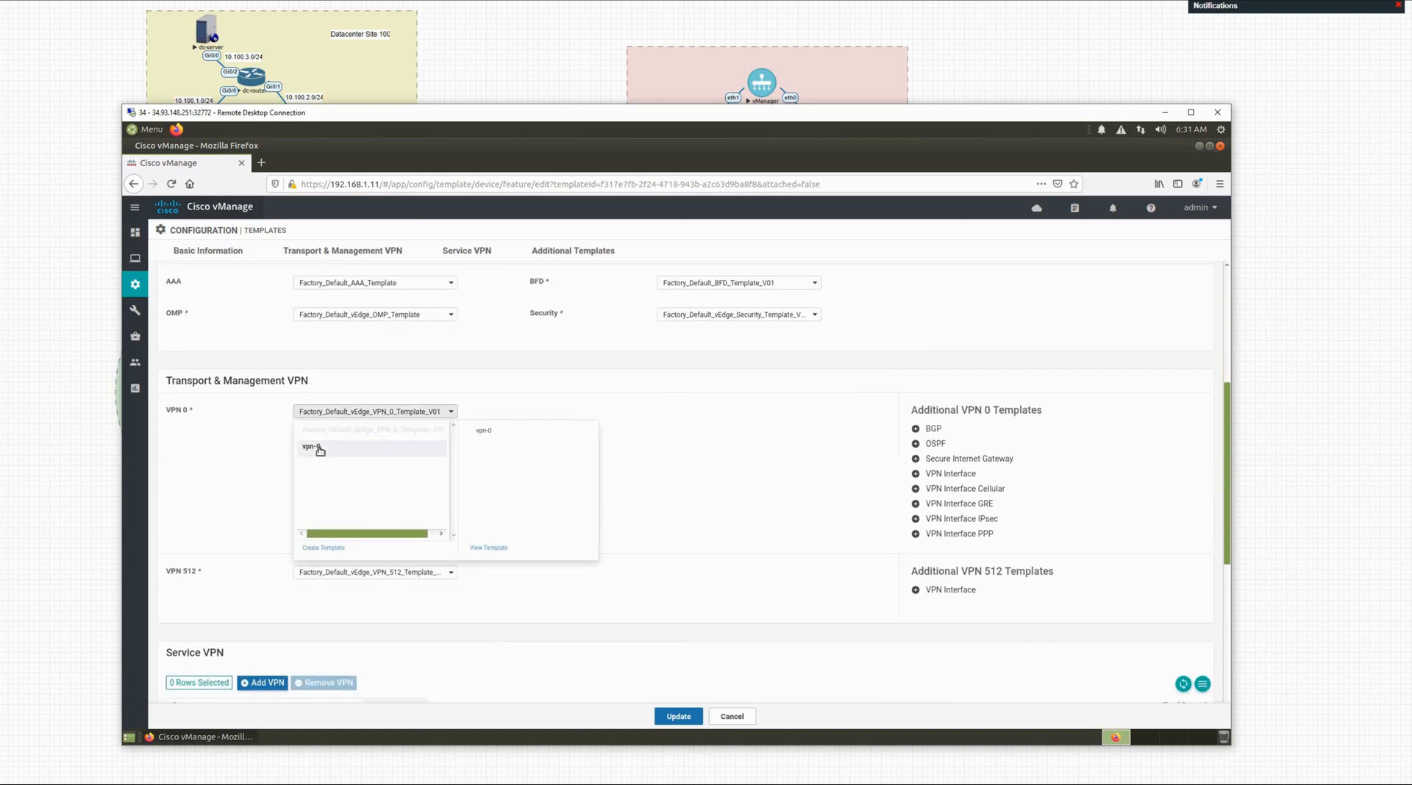
click(430, 447)
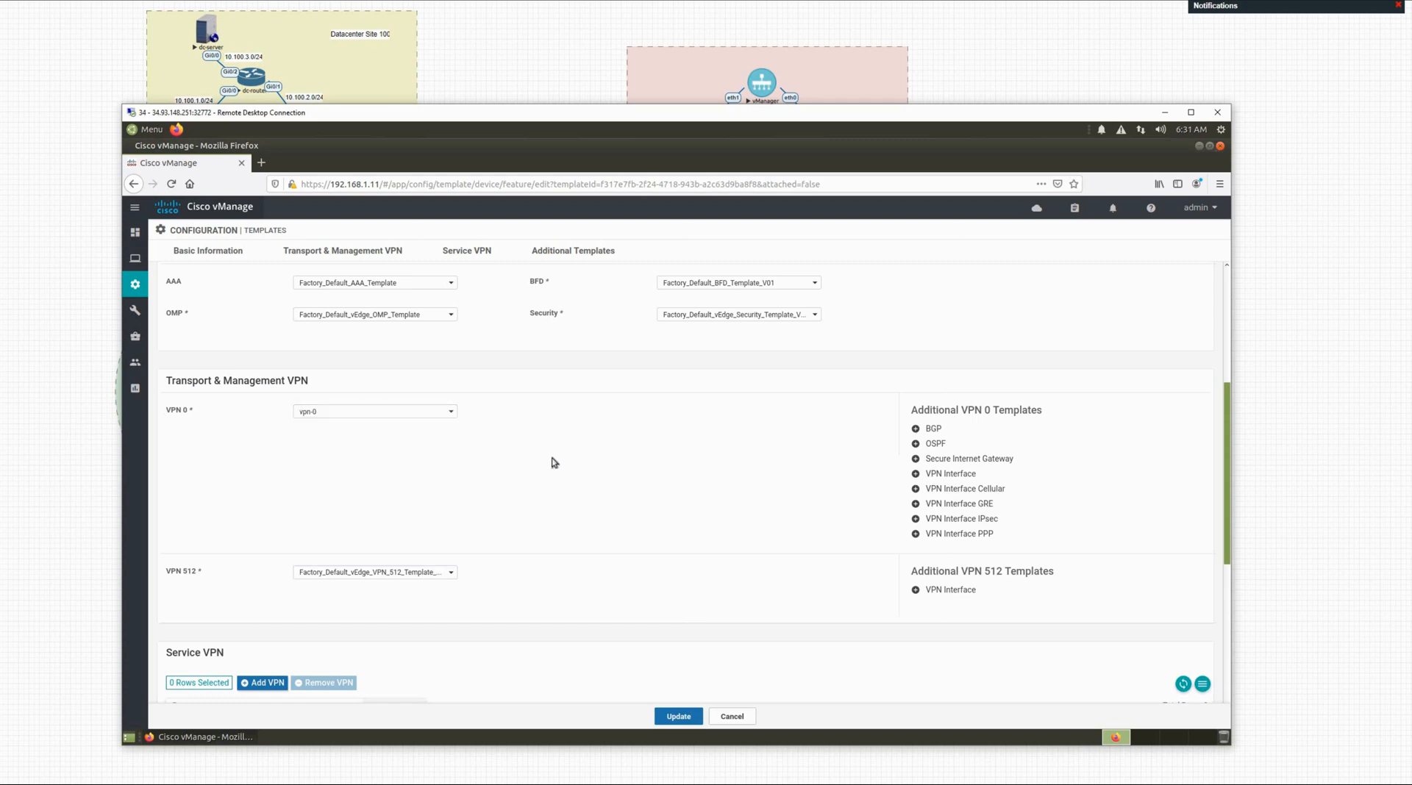
click(915, 475)
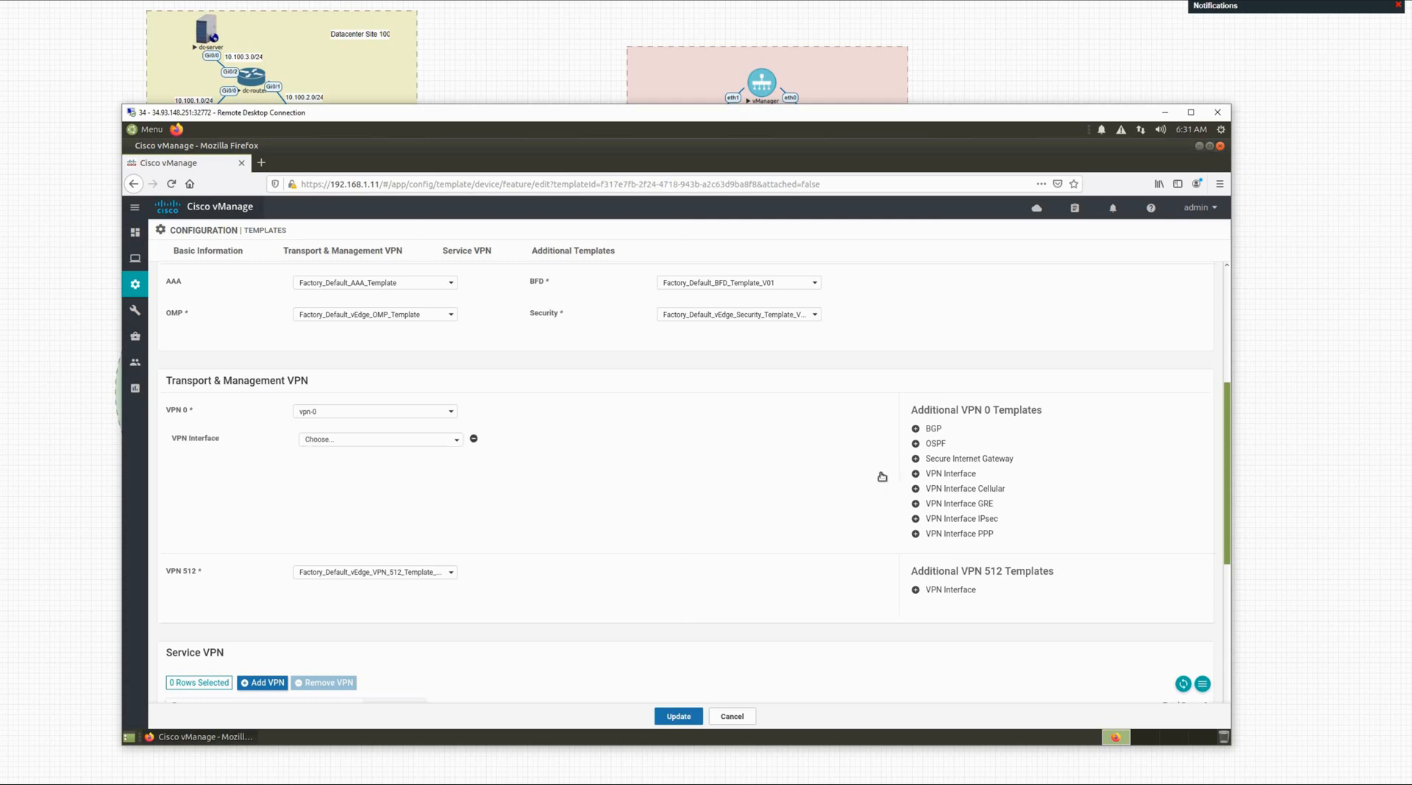
click(386, 442)
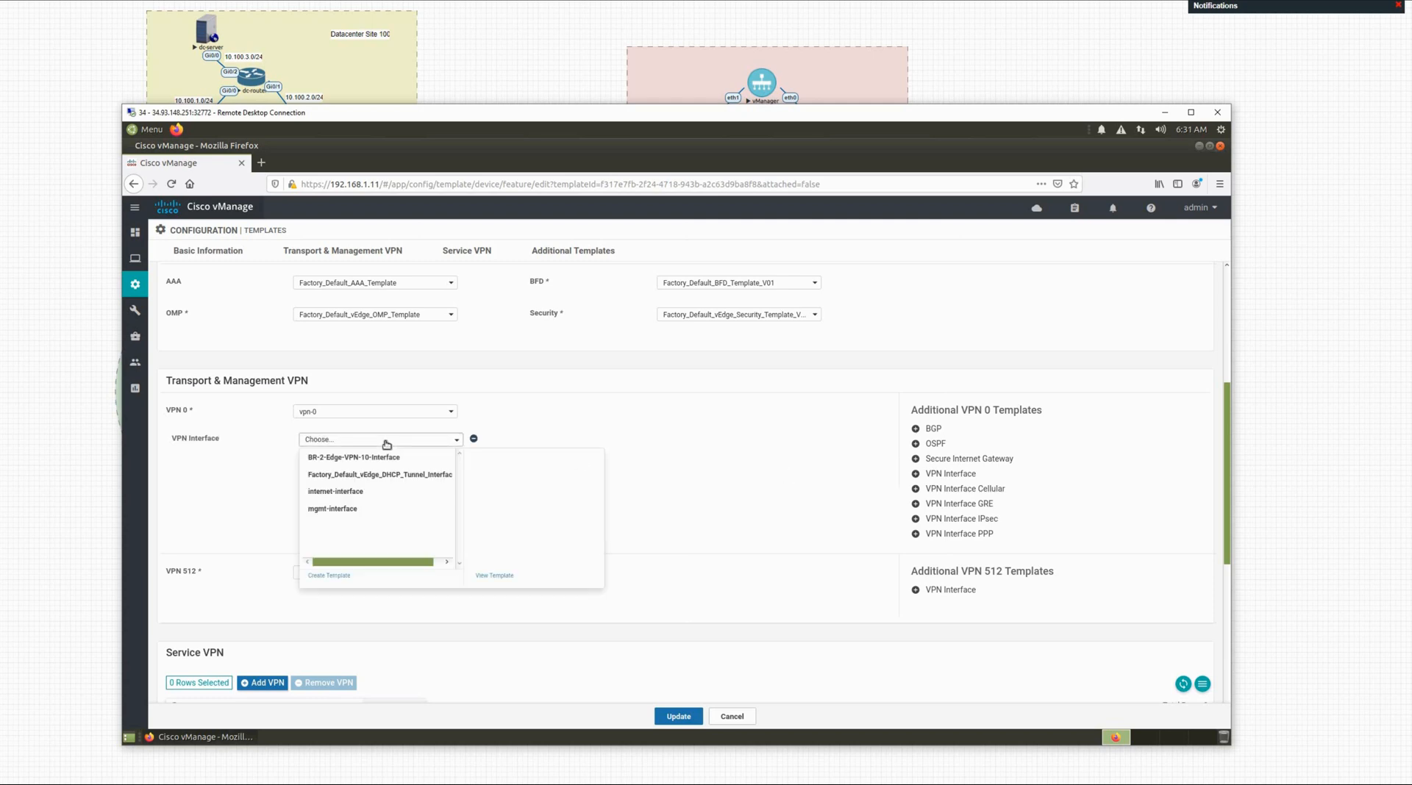
click(357, 493)
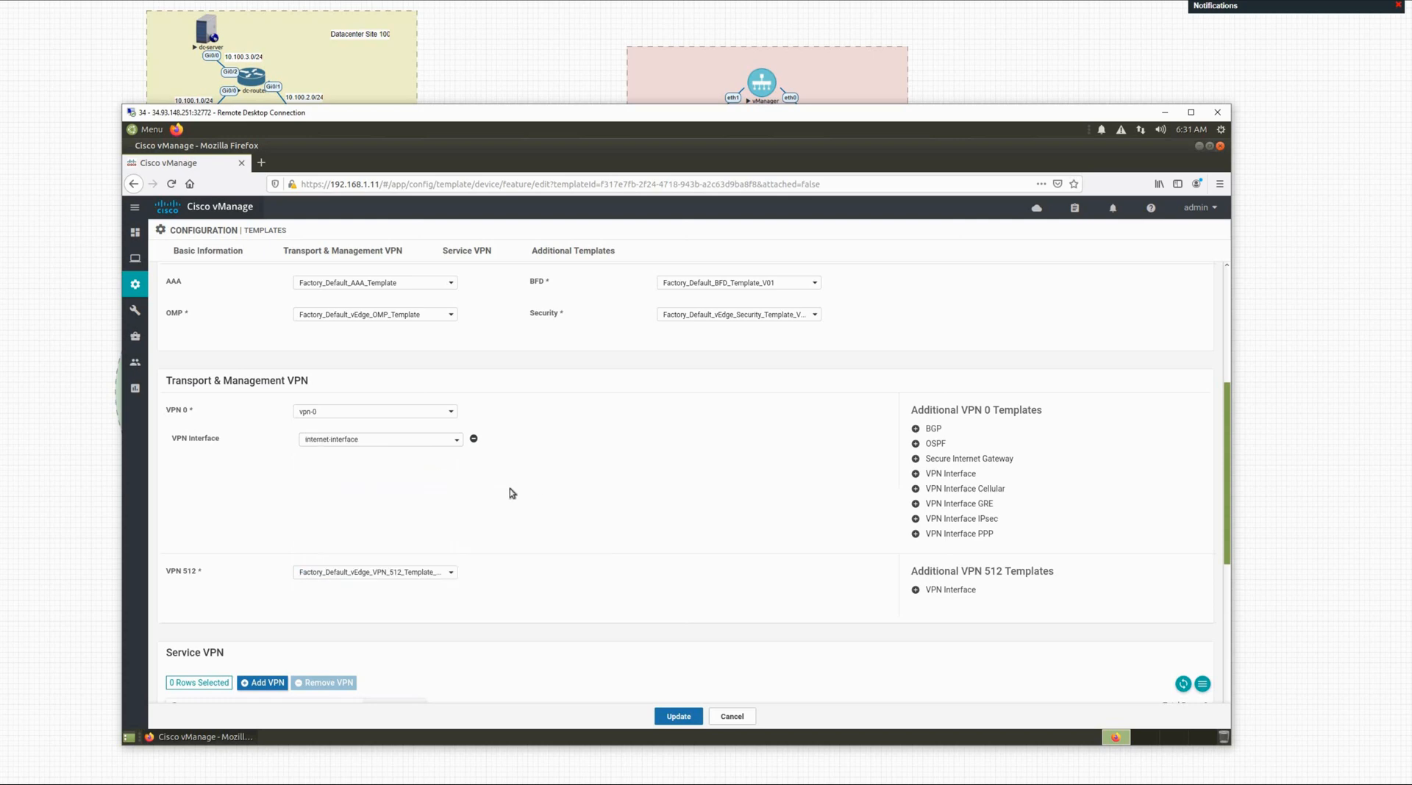
Step: Set VPN 512 to vpn-512 with the mgmt-interface VPN interface template
scroll(395, 527, down, 2)
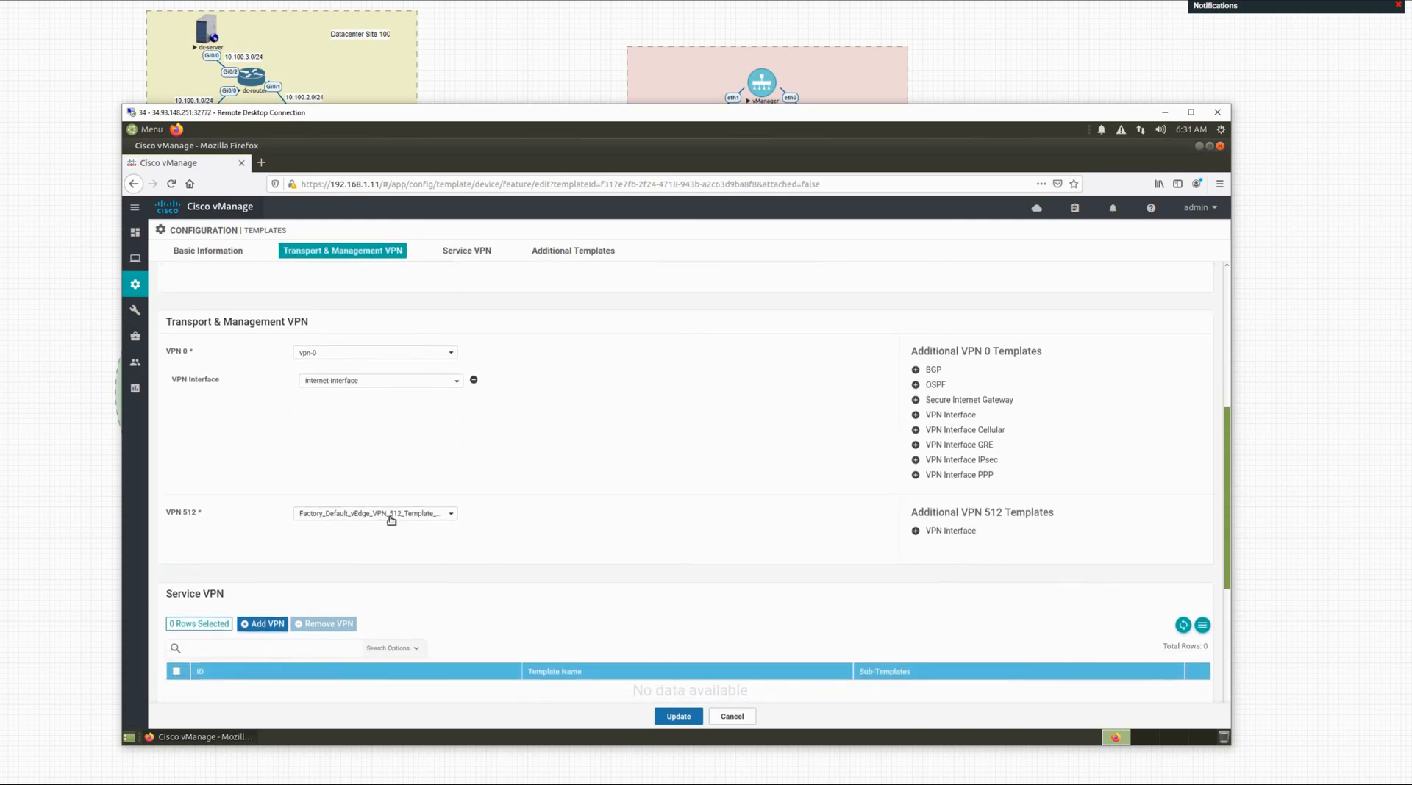
click(391, 520)
click(332, 548)
click(347, 542)
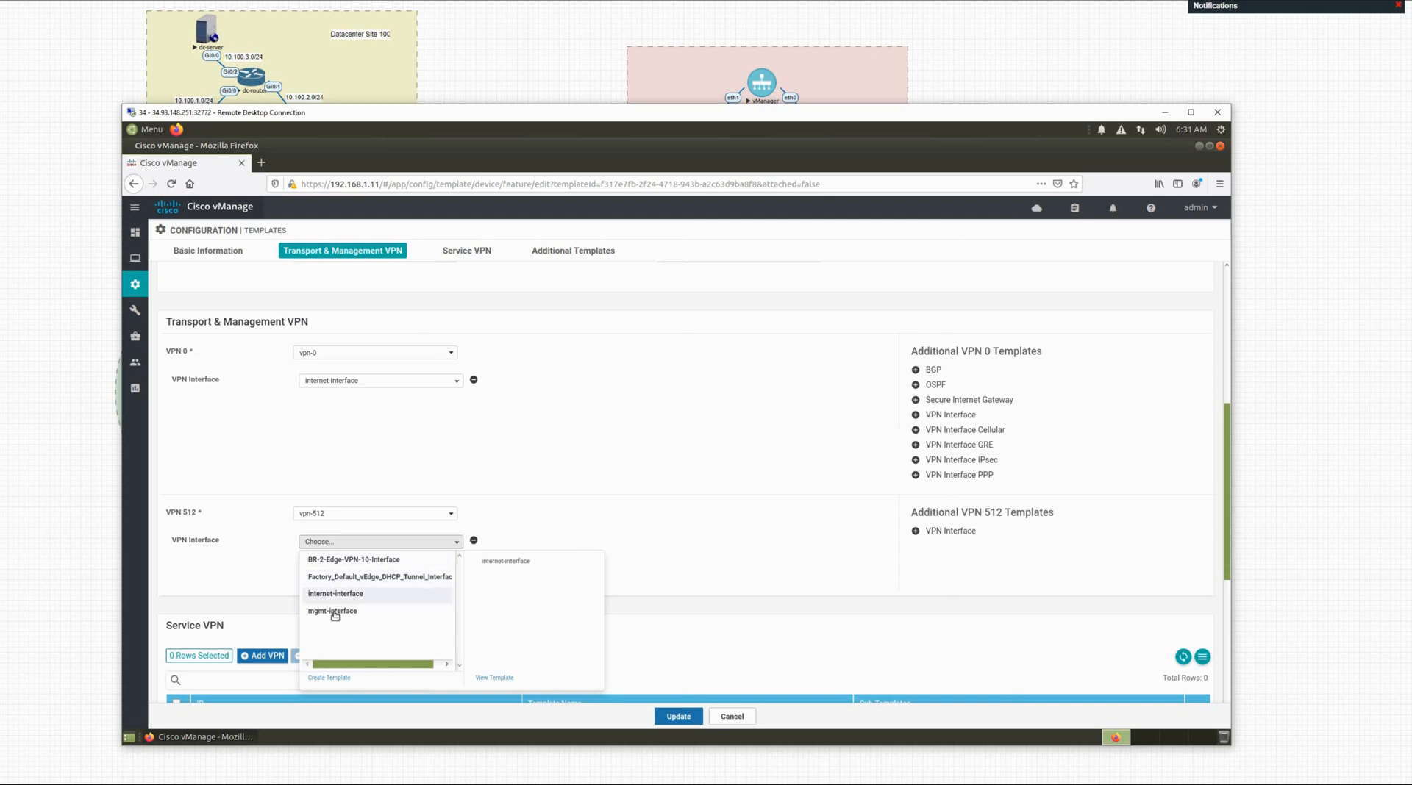
click(333, 612)
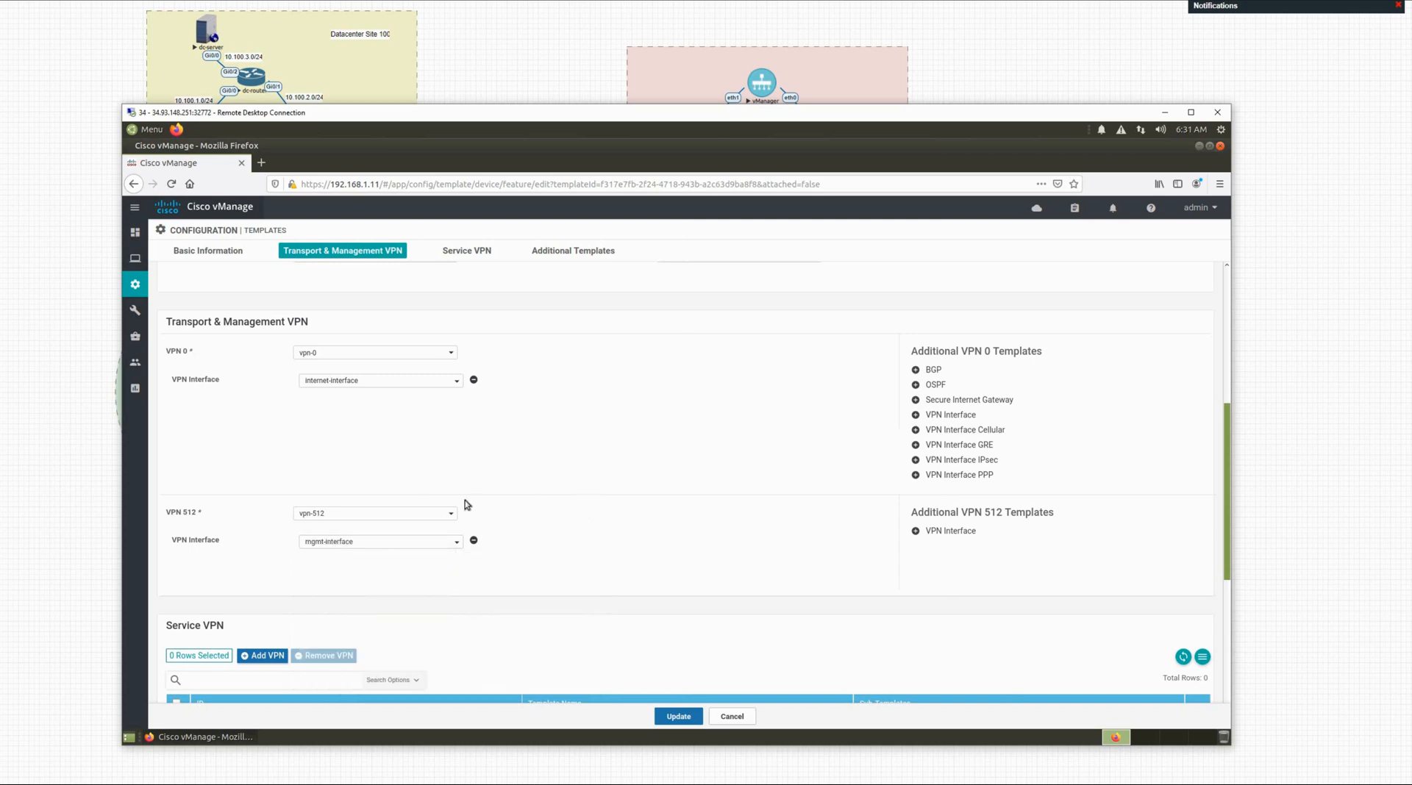
scroll(365, 548, down, 2)
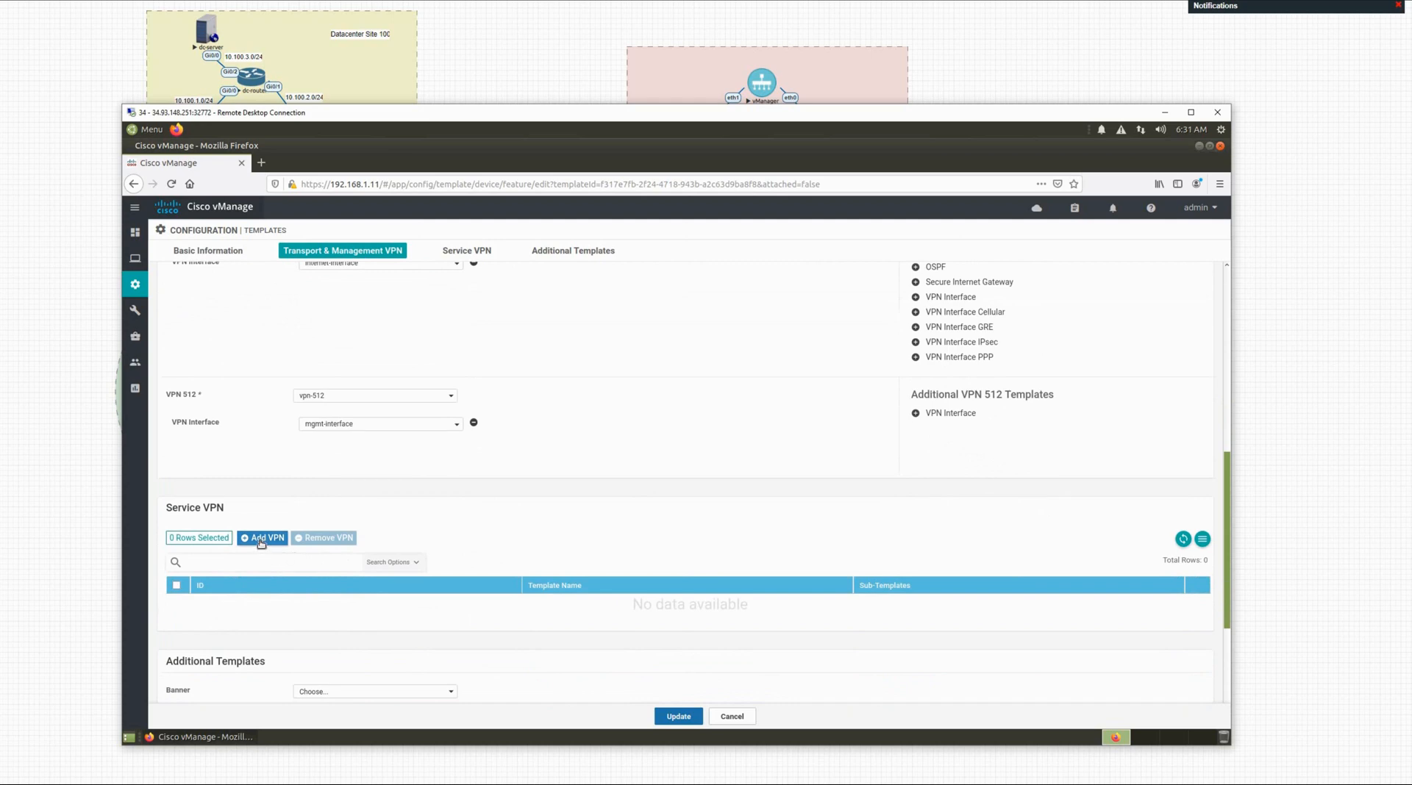
Step: Add a vpn-10 service VPN using BR-2-Edge-VPN-10-Interface as its VPN interface
click(261, 540)
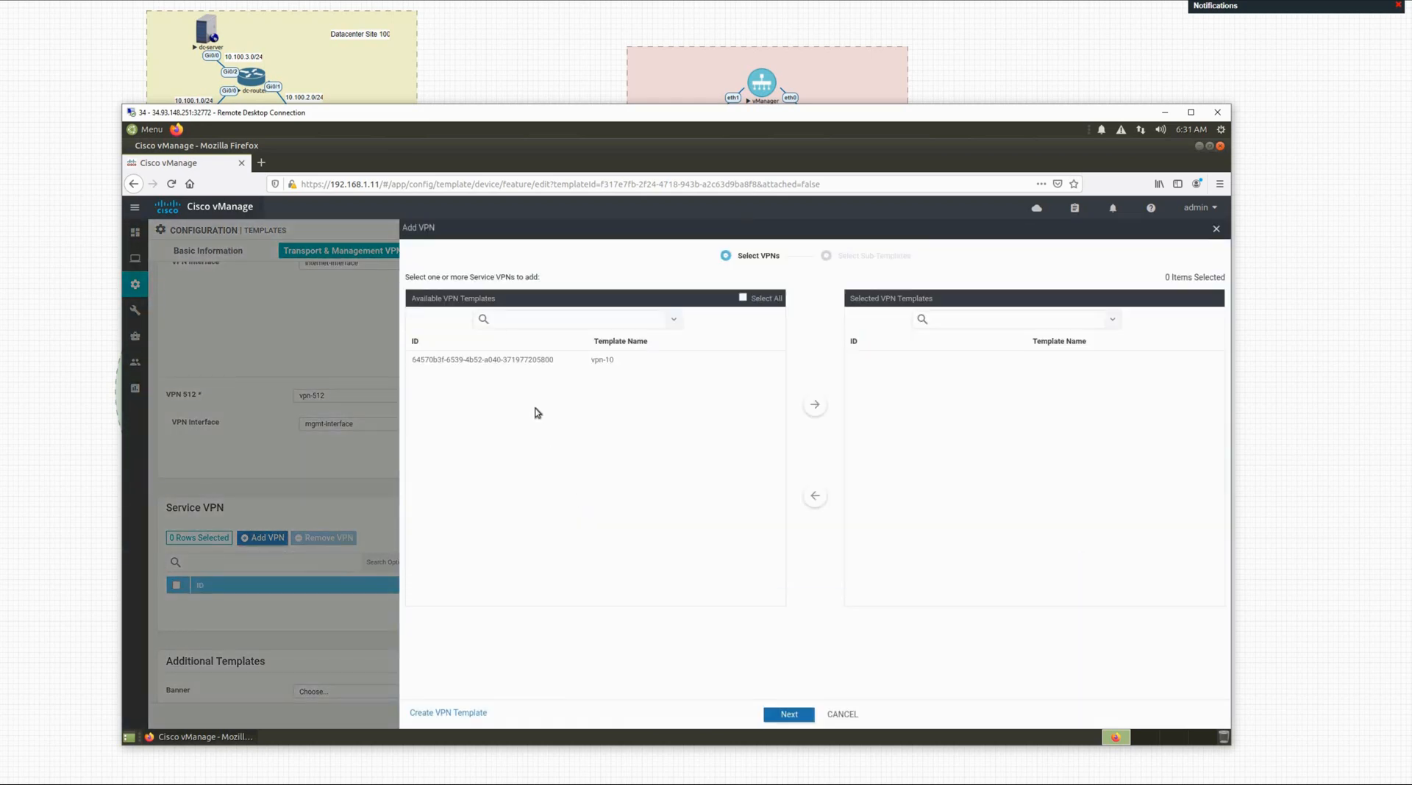
click(526, 361)
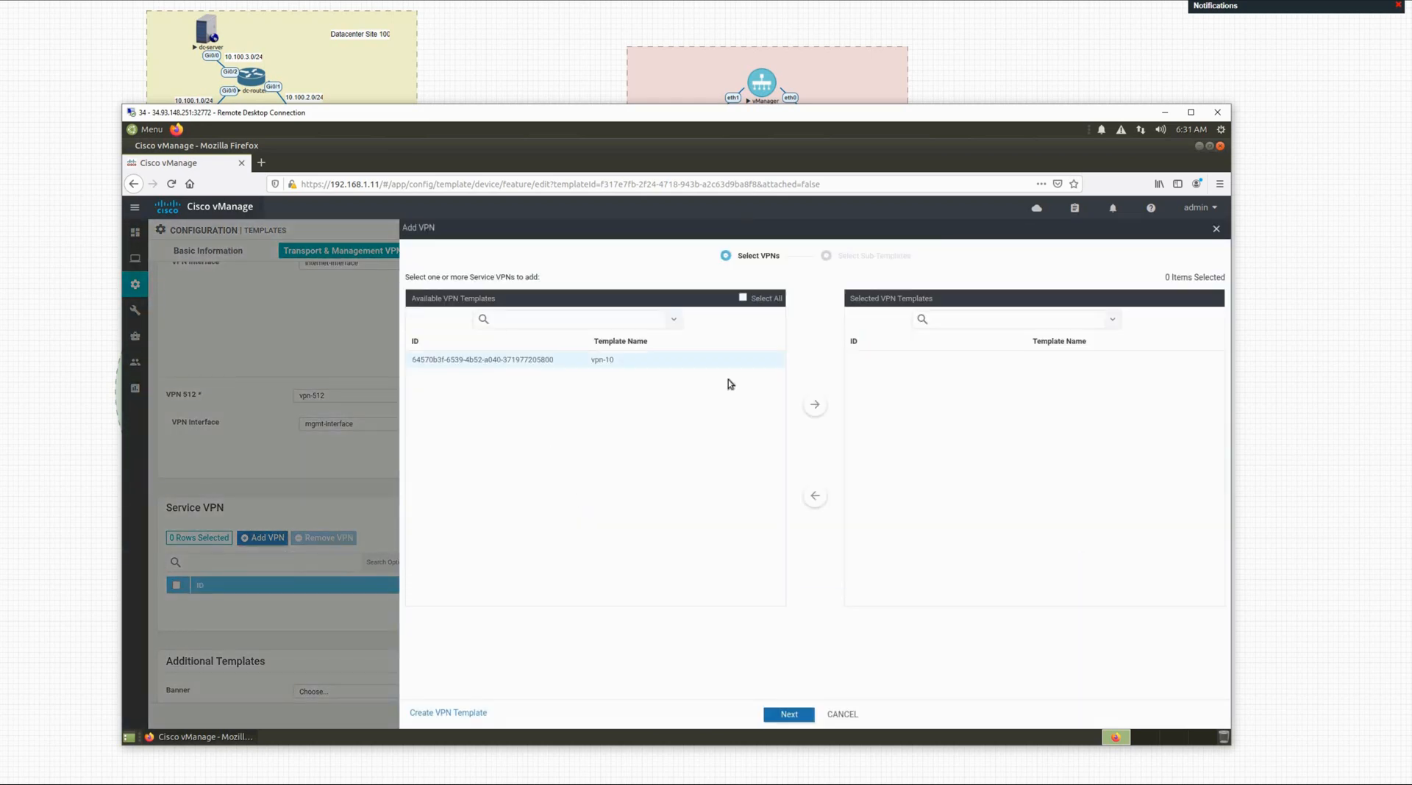
click(813, 404)
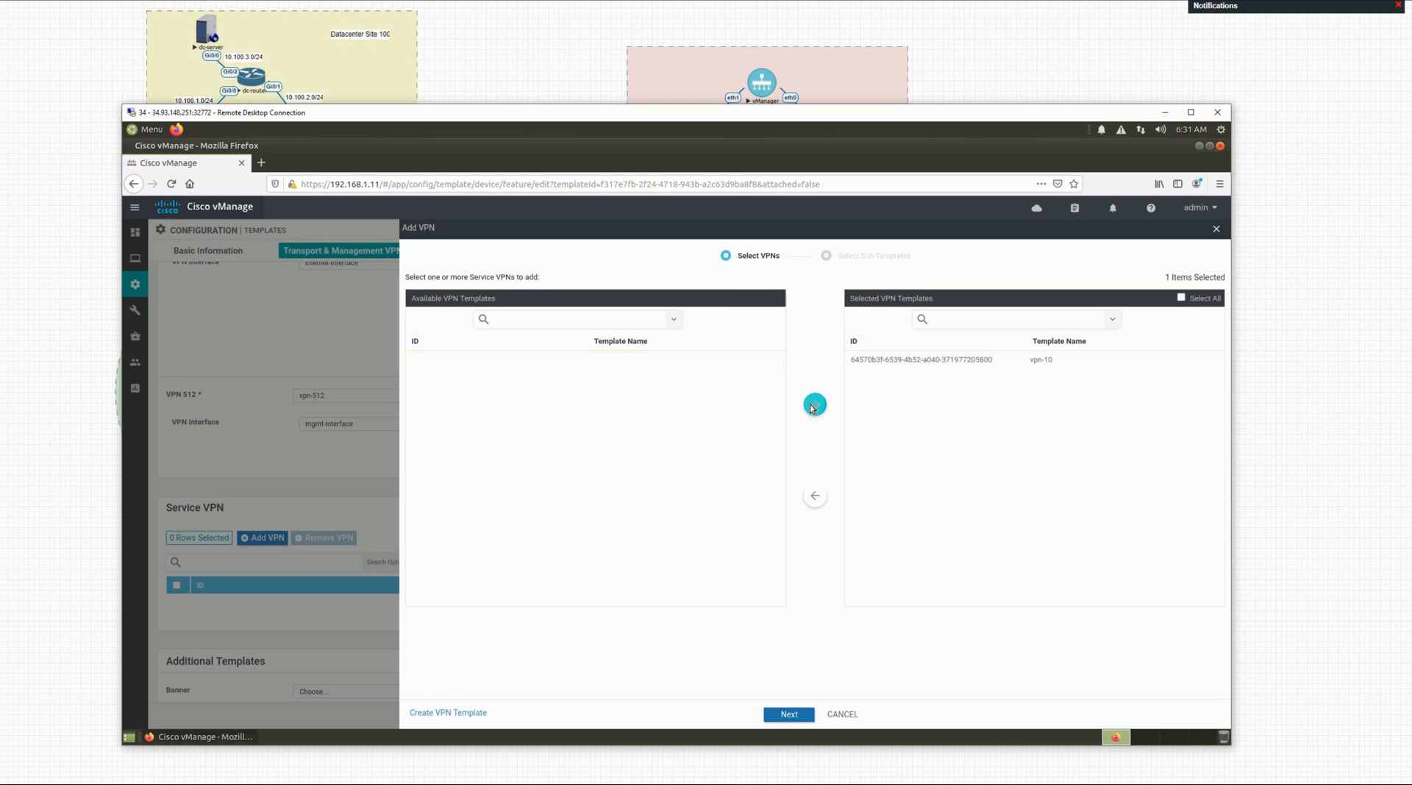
click(788, 714)
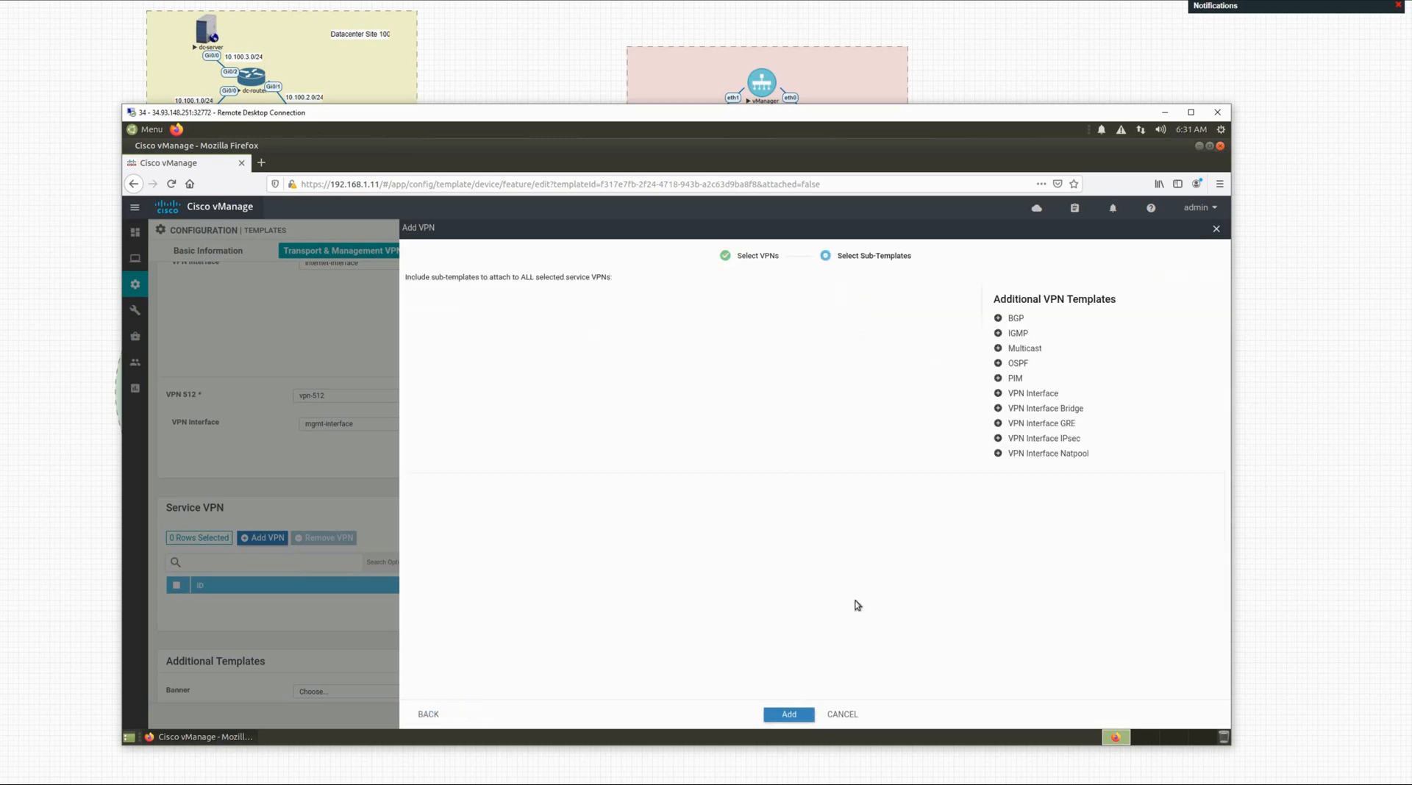
click(1020, 395)
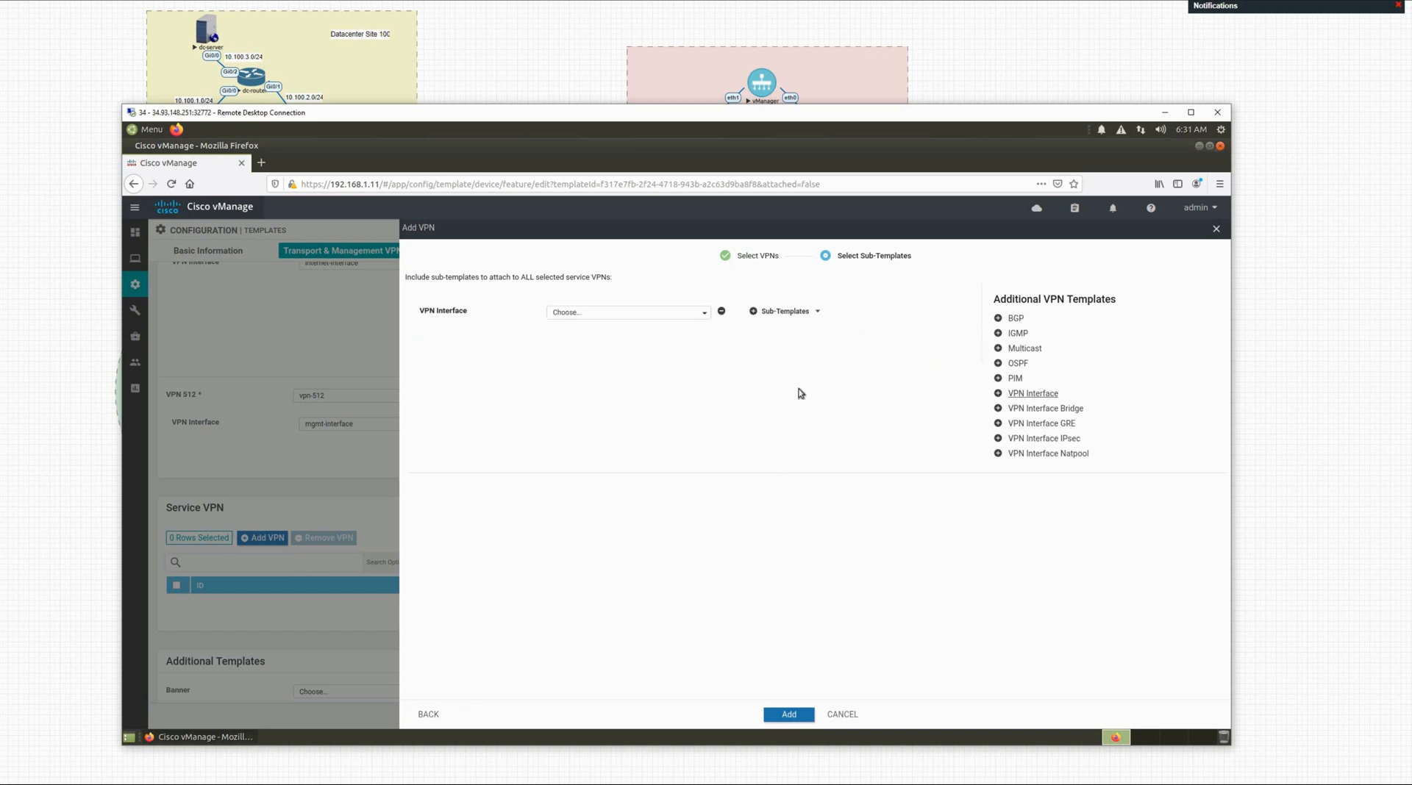
click(651, 319)
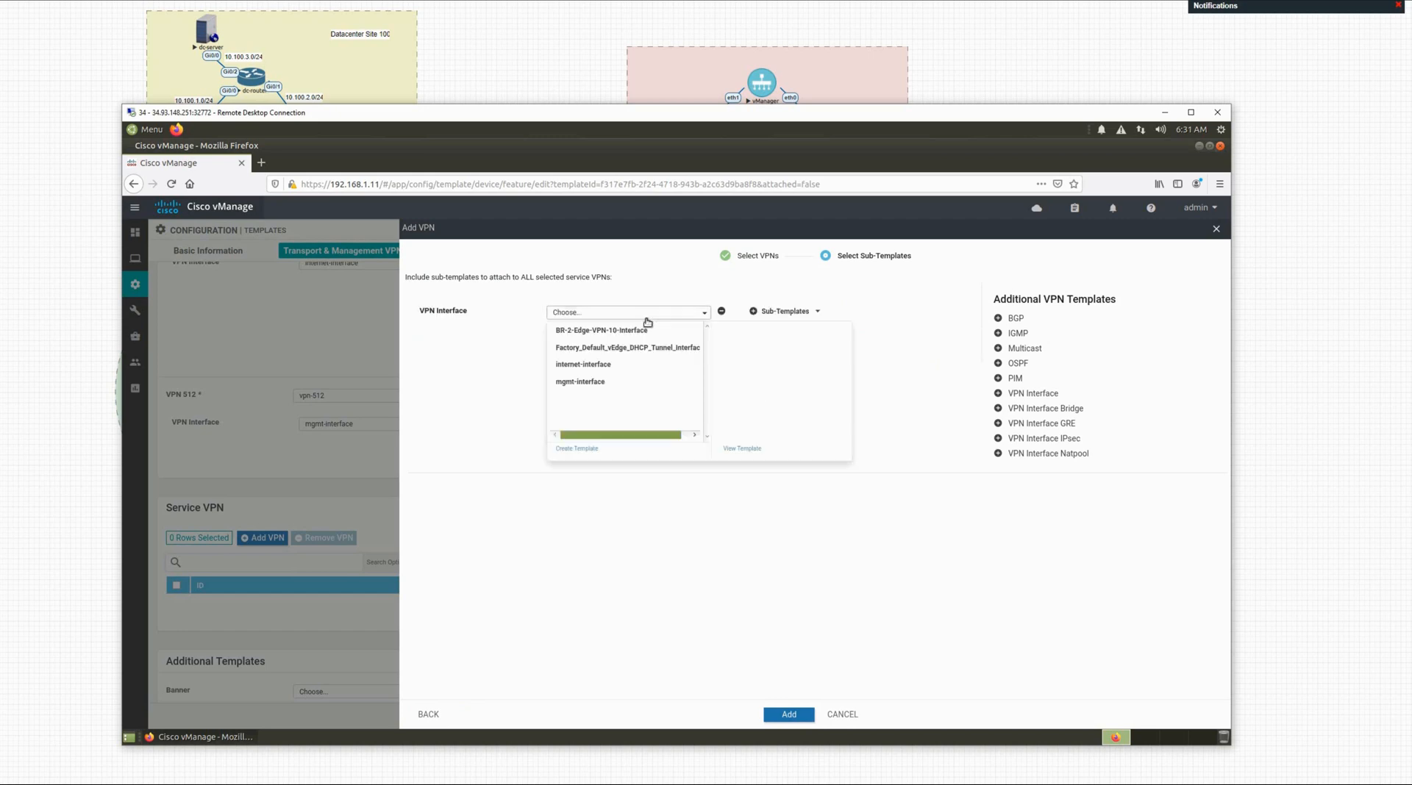
click(607, 333)
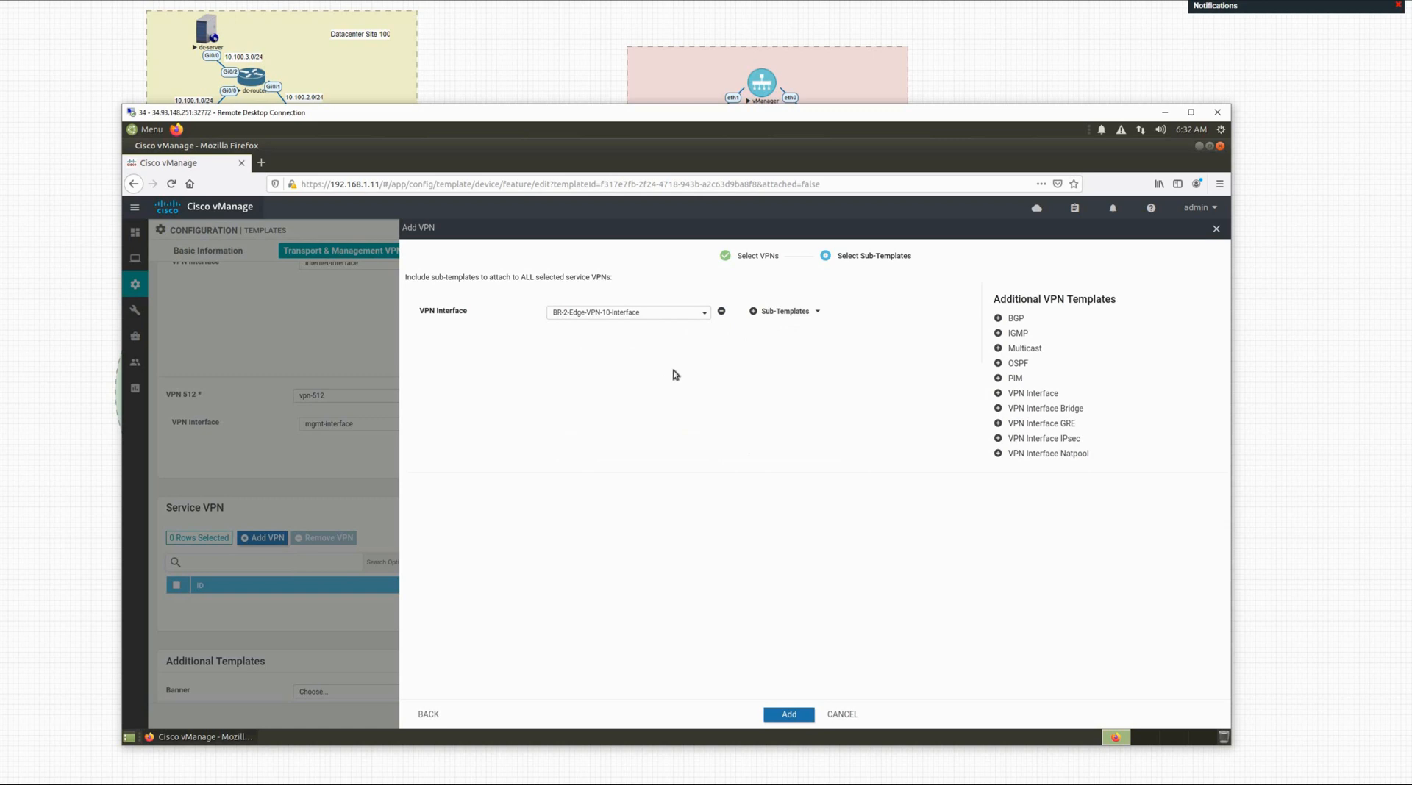
Step: Add ospf-config as the service VPN's OSPF sub-template and confirm the VPN
click(998, 364)
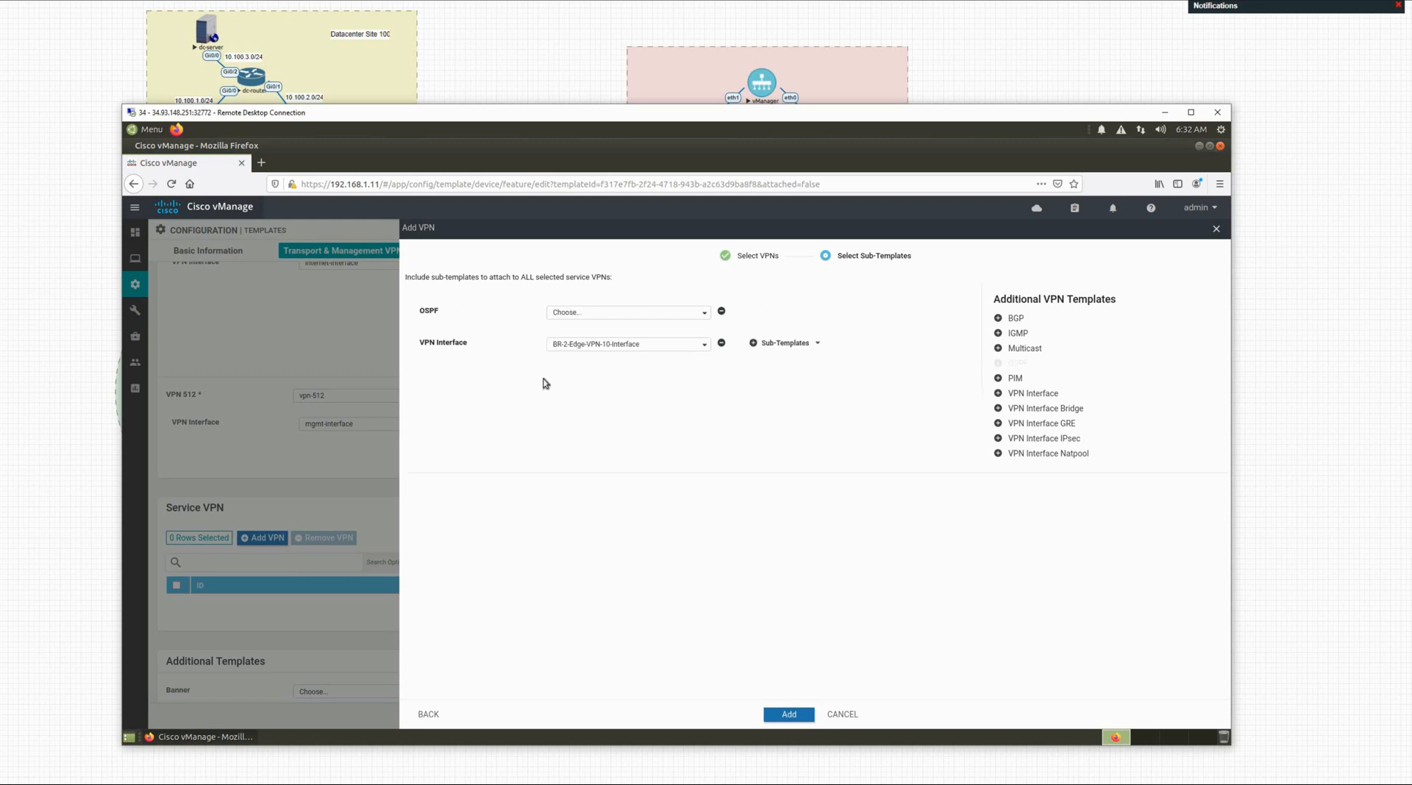
click(585, 314)
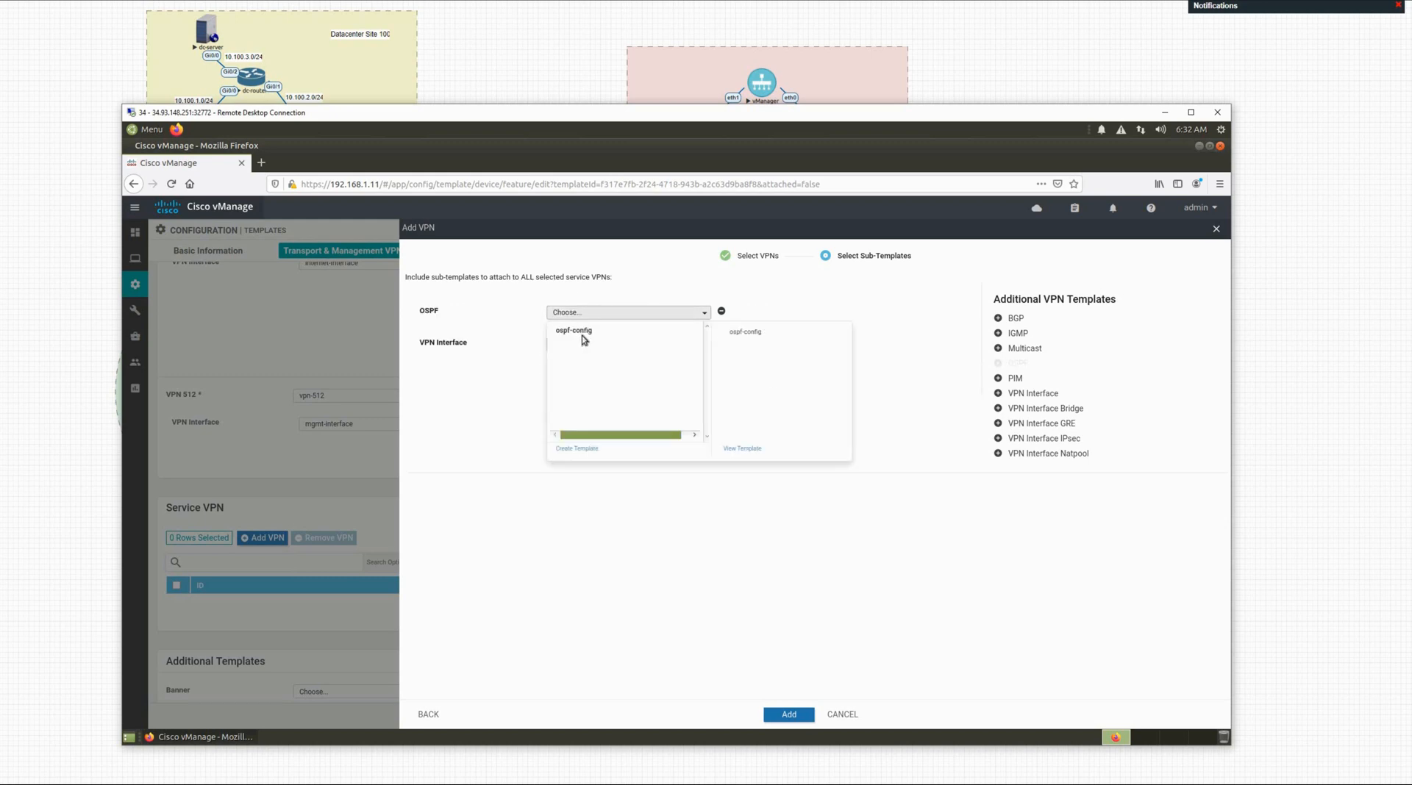
click(579, 337)
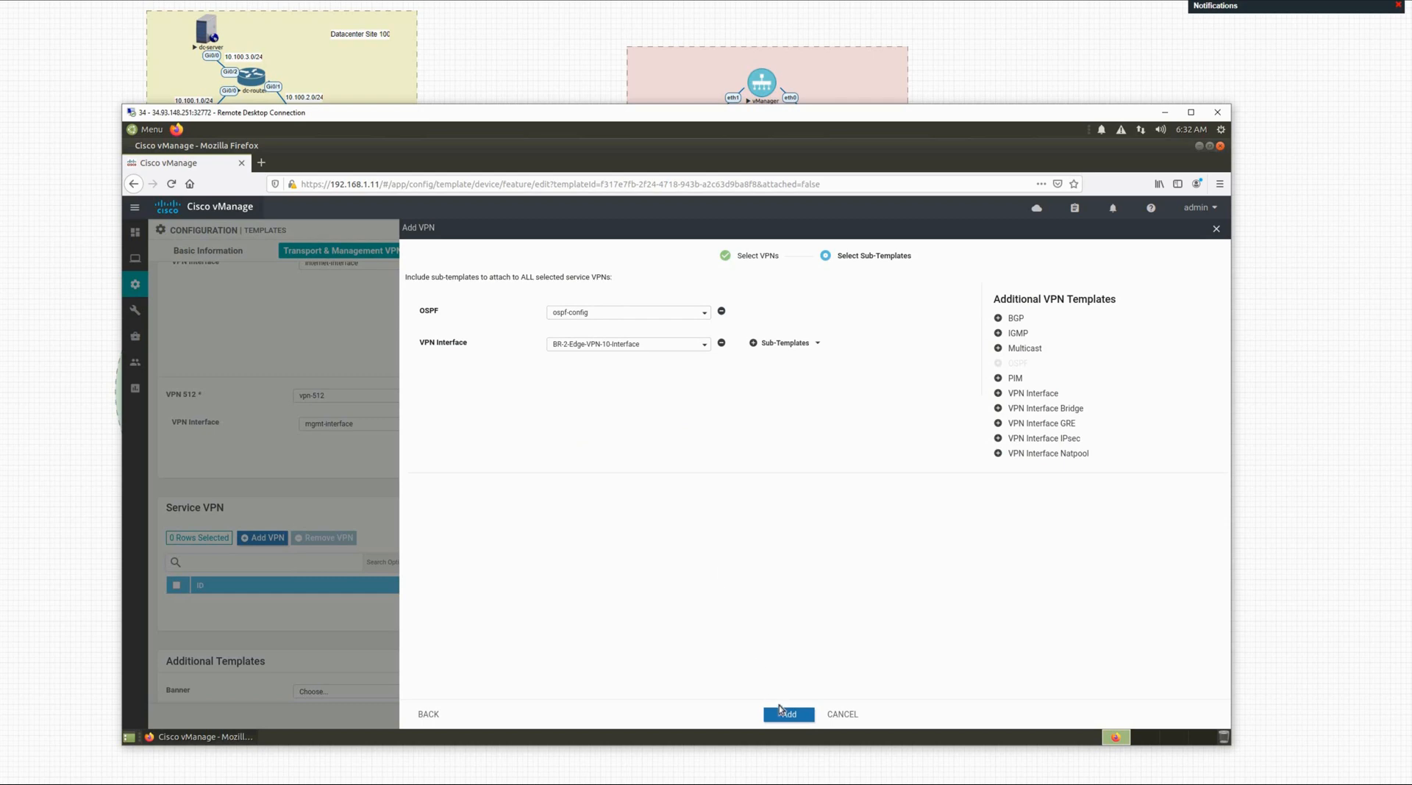
click(784, 715)
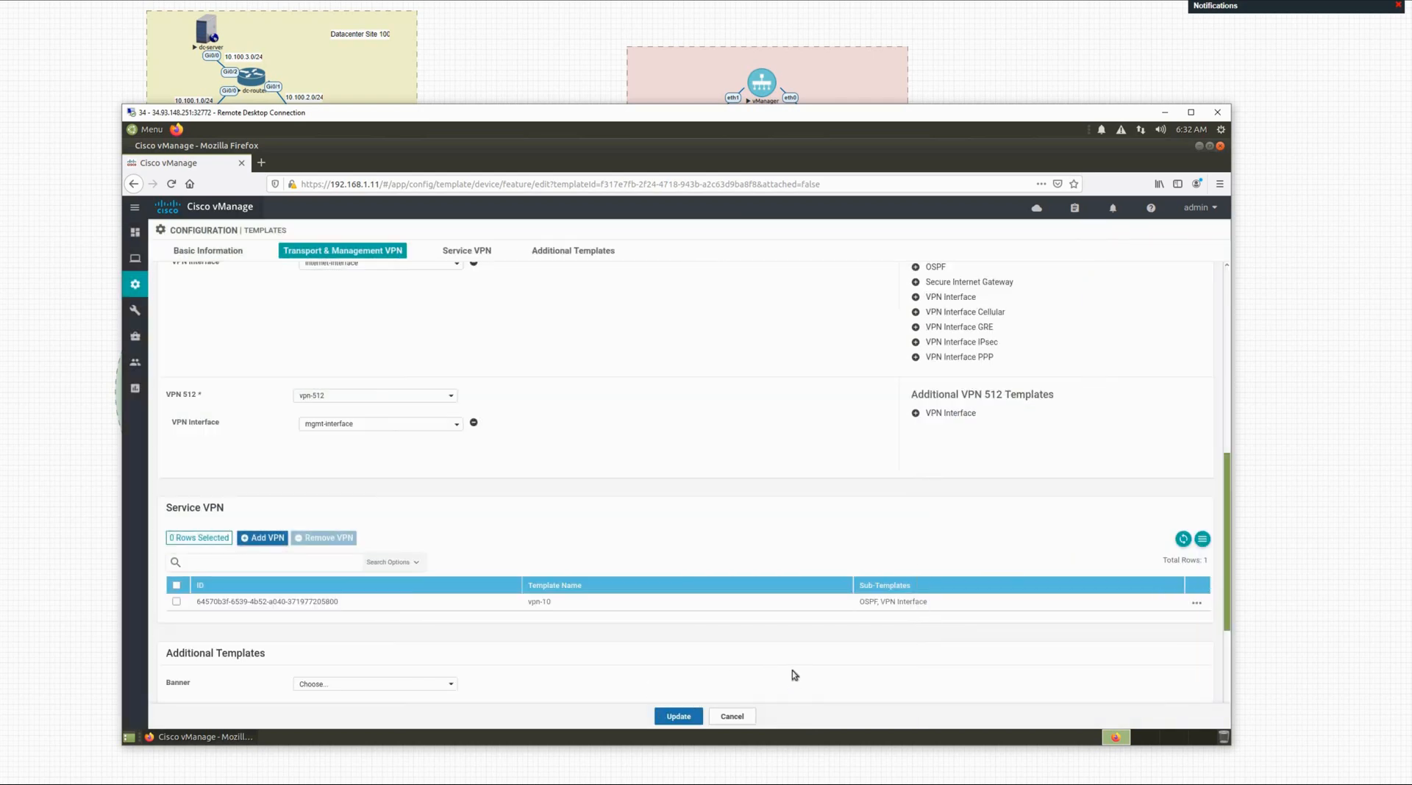
Step: Update the BR-1-Edge template and attach device br1-vedge-1 to it
click(682, 719)
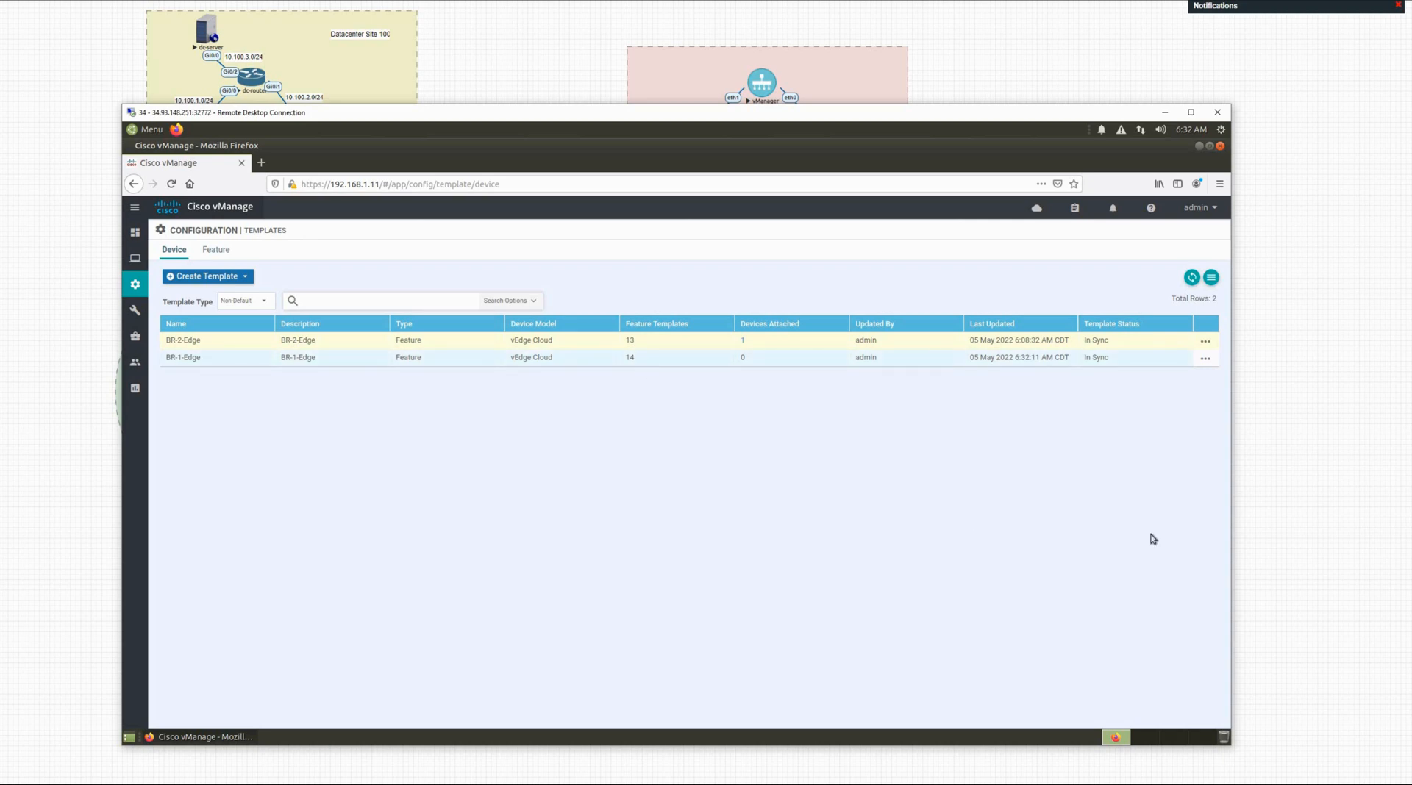
click(1206, 361)
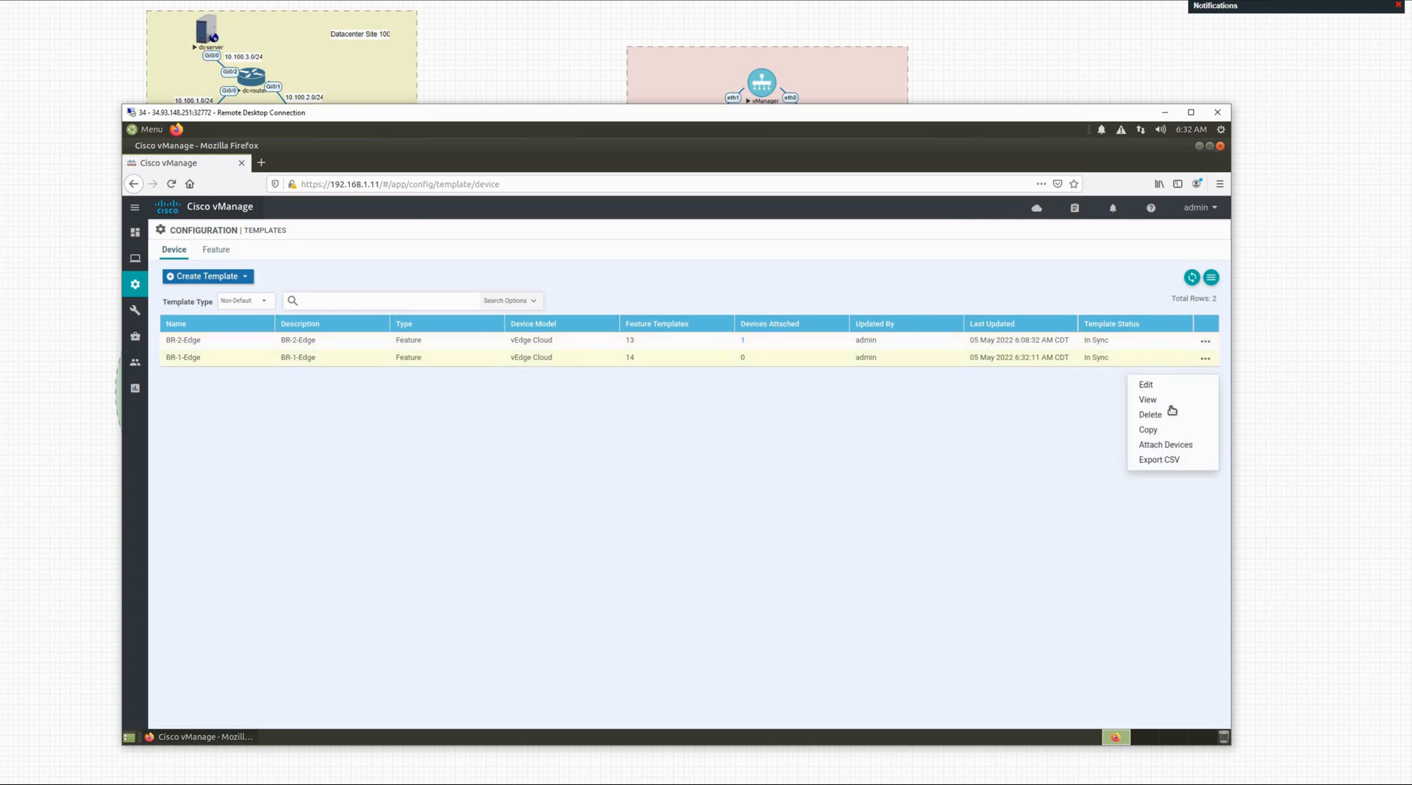
click(1159, 445)
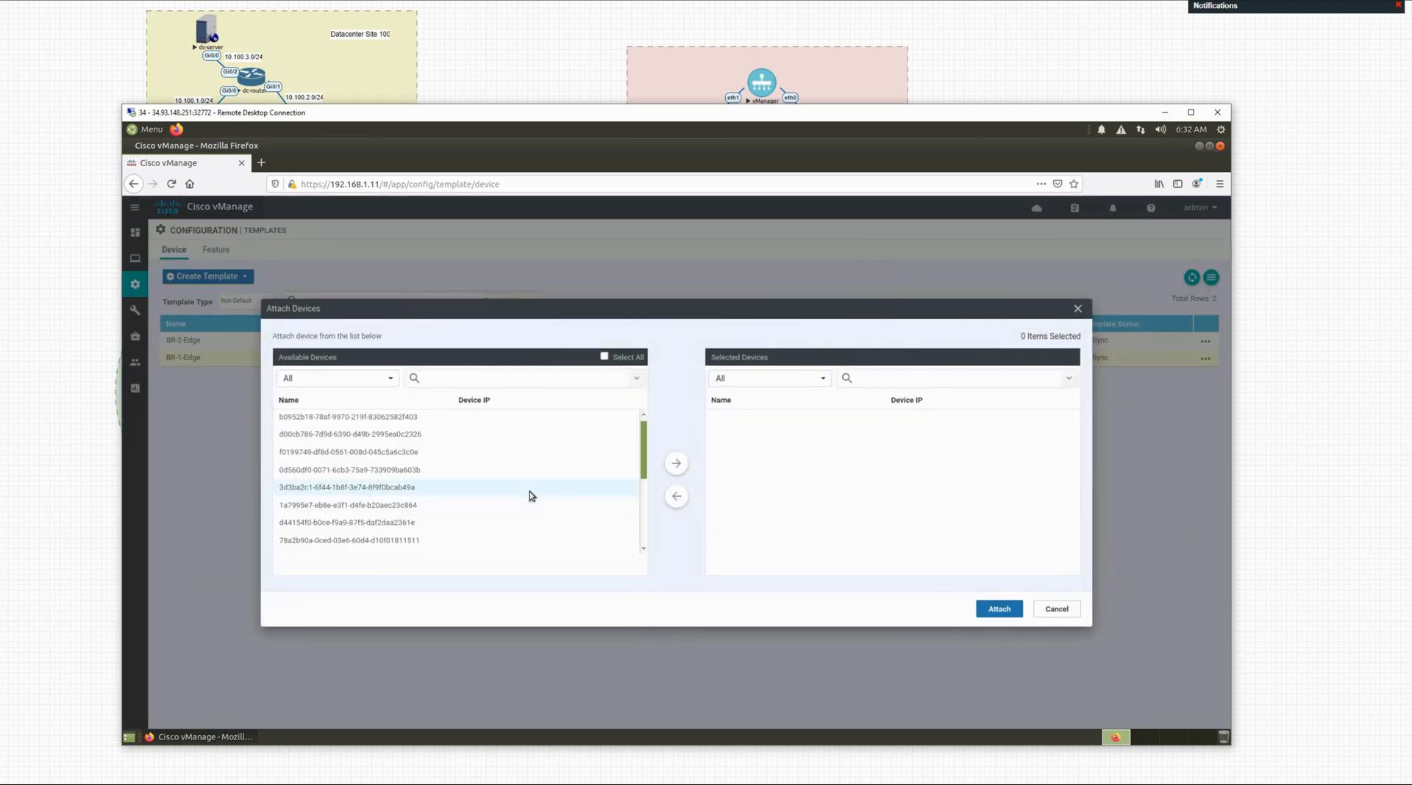
scroll(343, 537, down, 5)
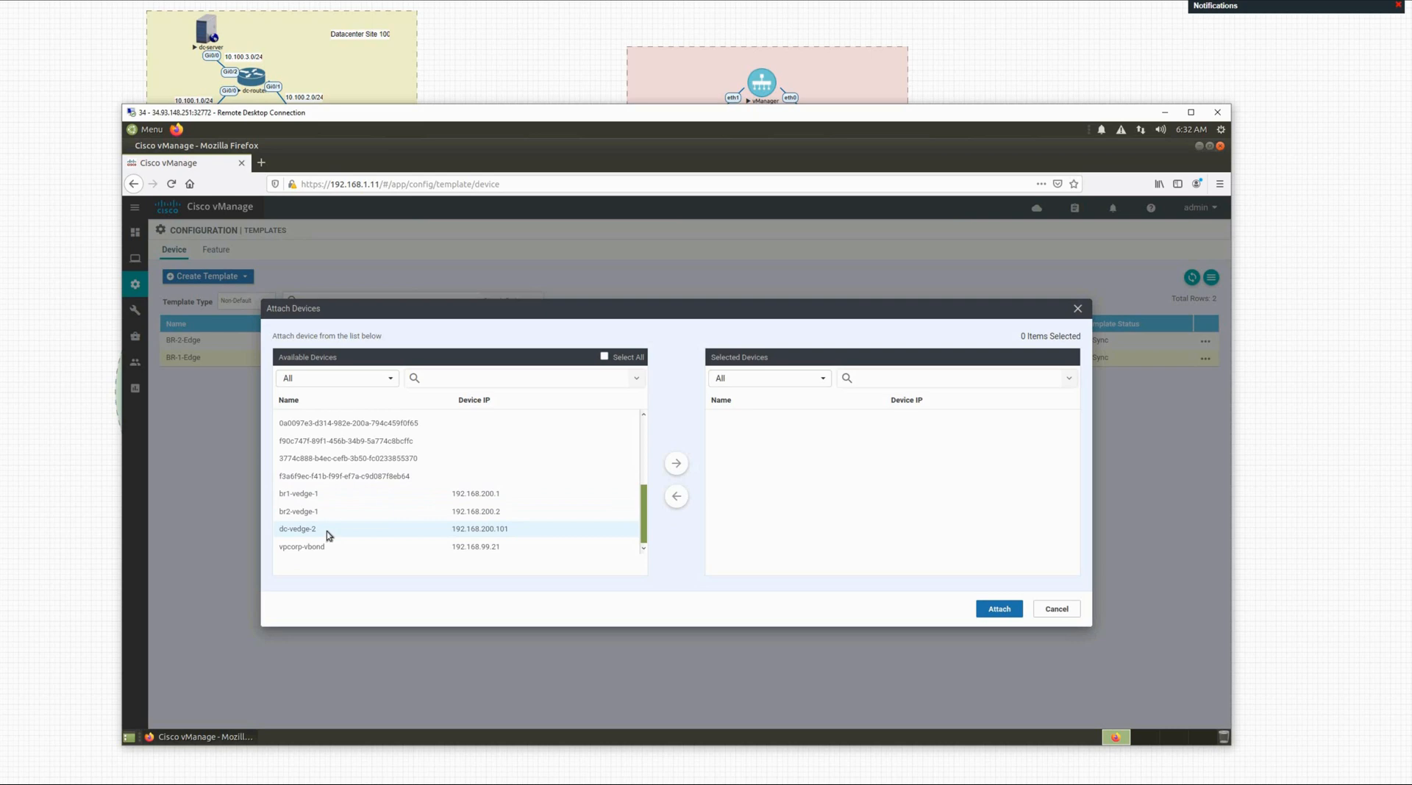
click(311, 495)
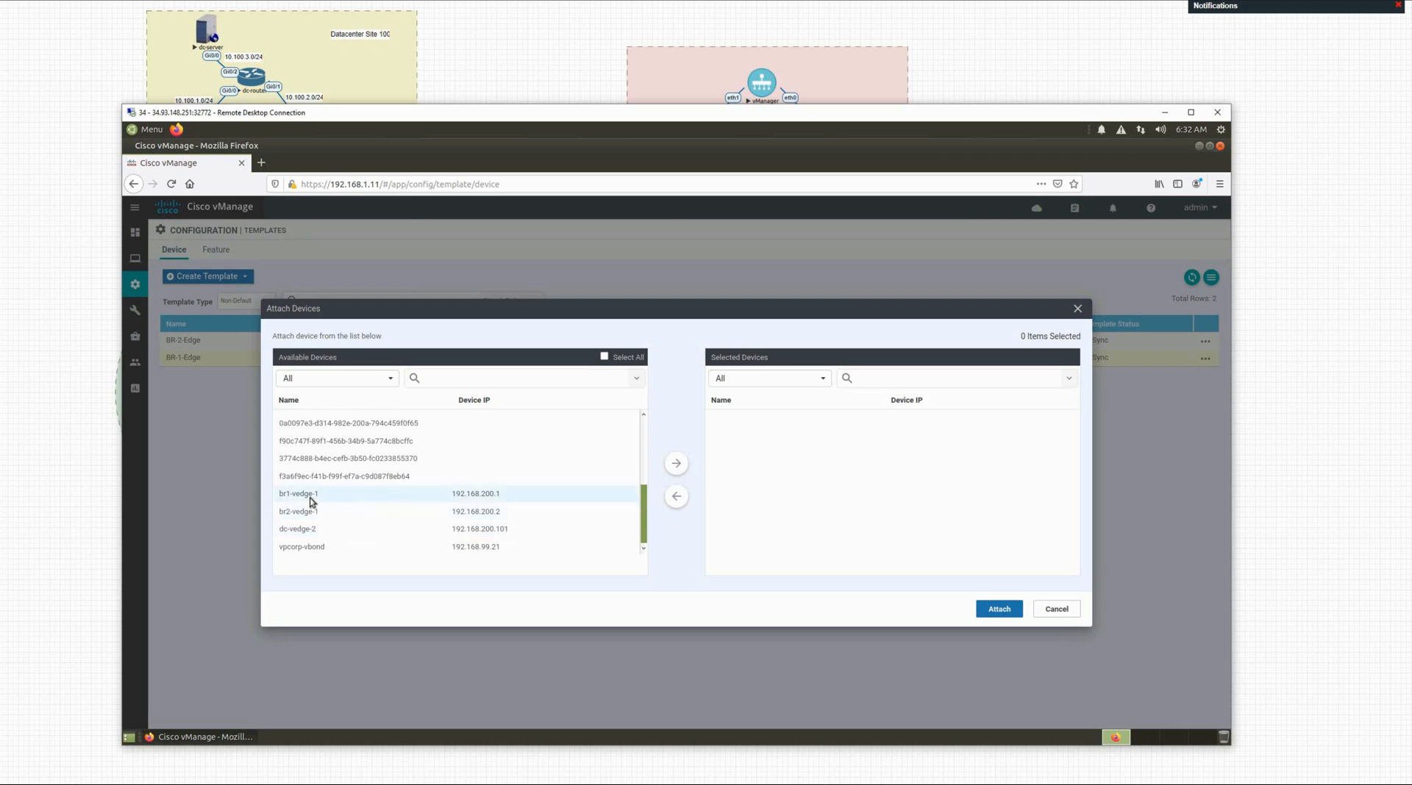
click(675, 463)
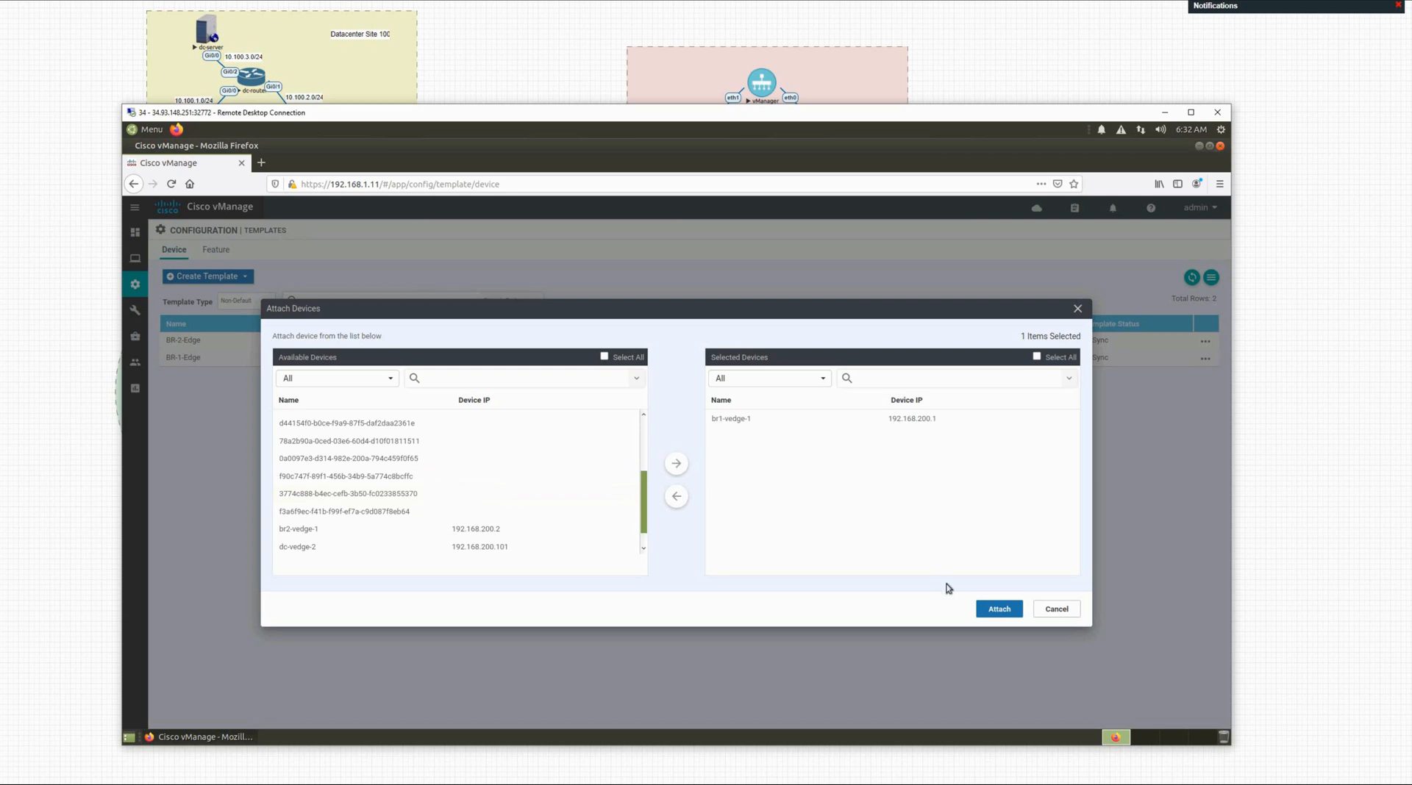
click(989, 612)
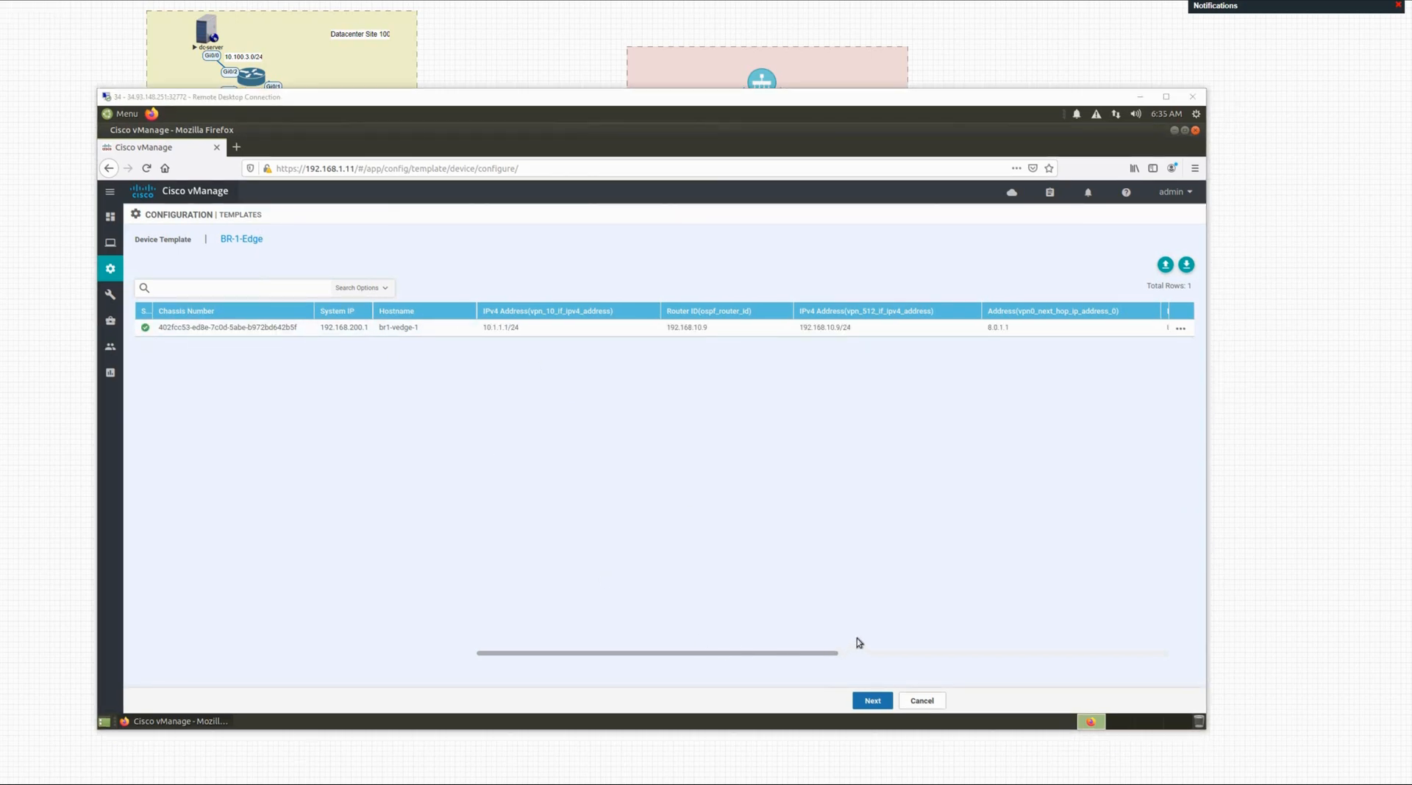
Step: Preview br1-vedge-1's config, highlighting the ge0/0 address, tunnel lines and next hop 8.0.1.1
click(878, 703)
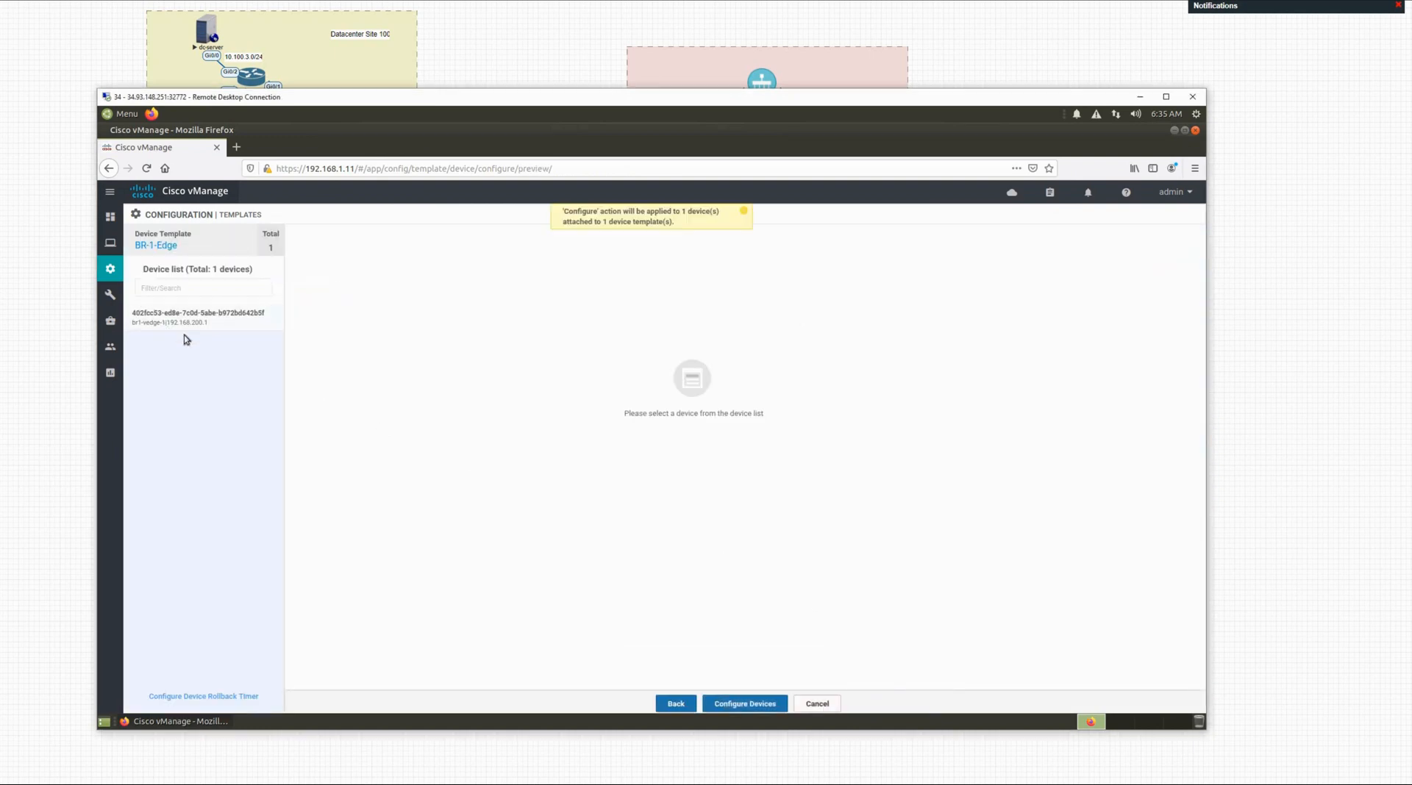
click(188, 318)
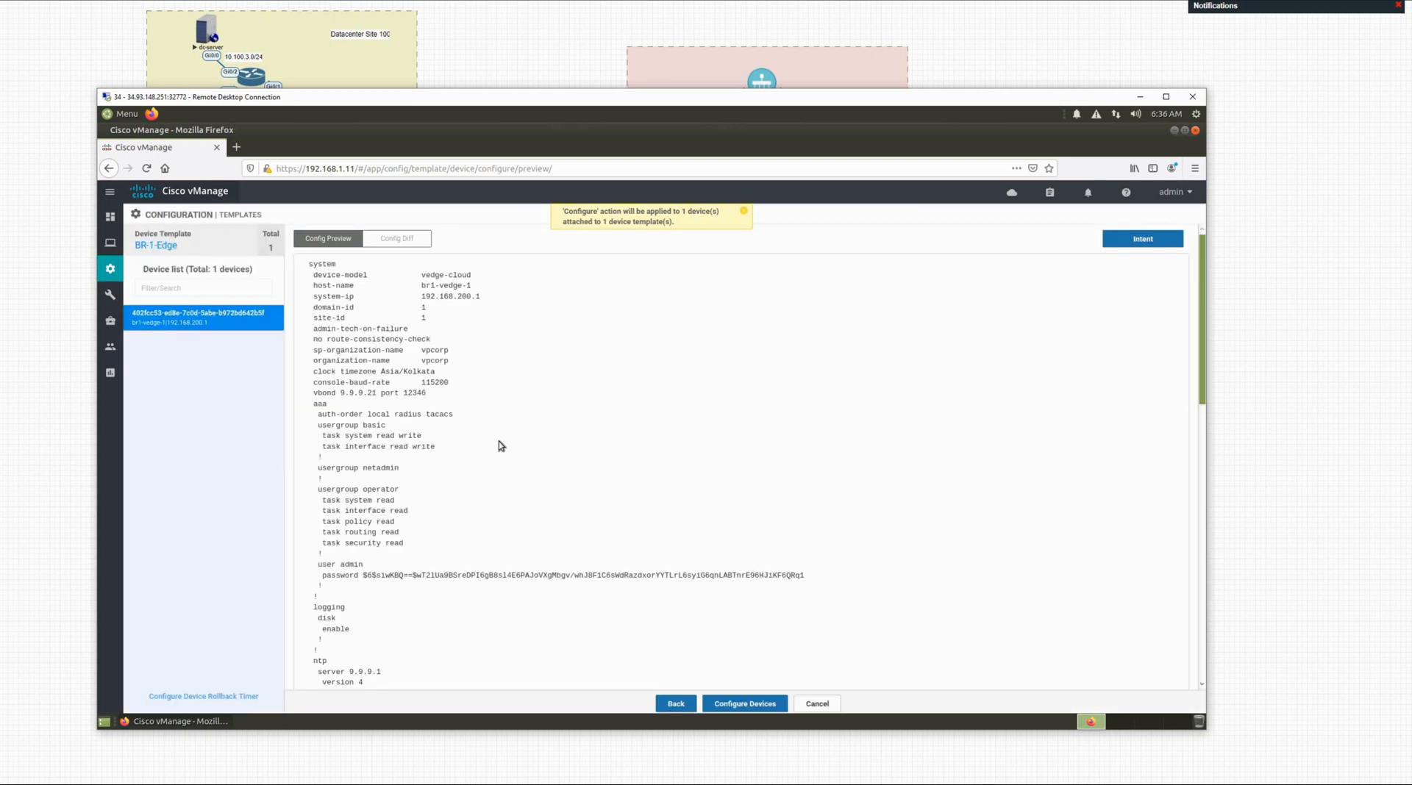
scroll(494, 436, down, 5)
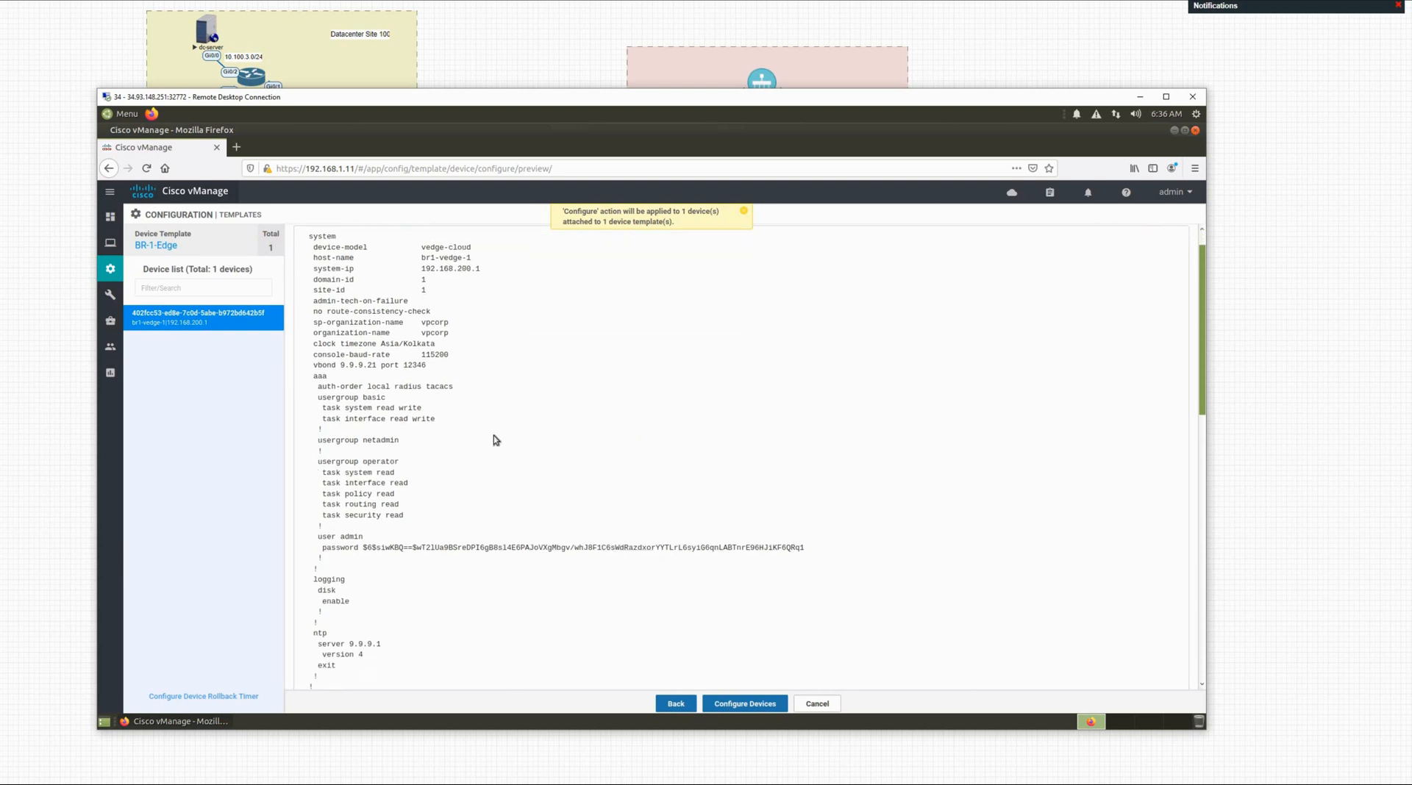
scroll(494, 440, down, 14)
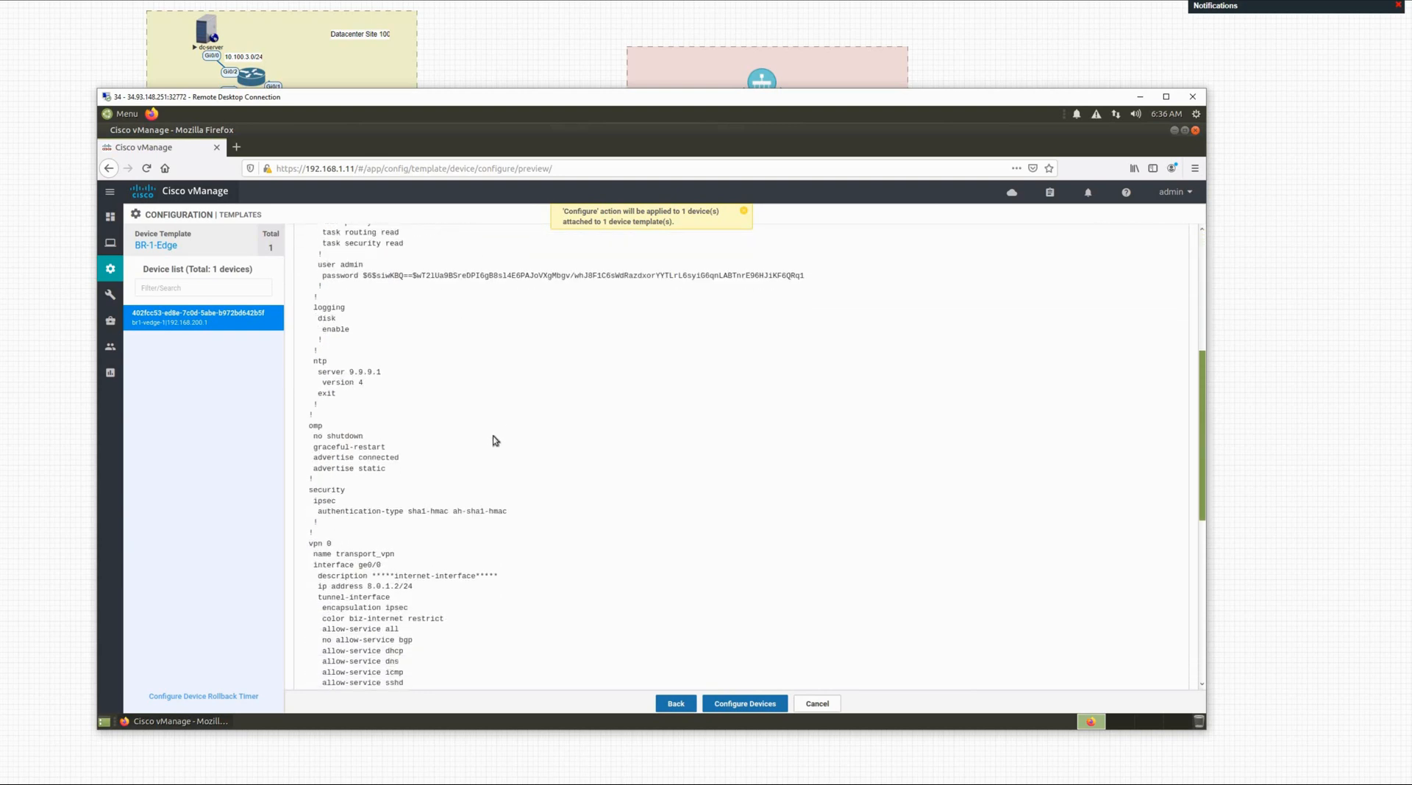
scroll(365, 327, up, 1)
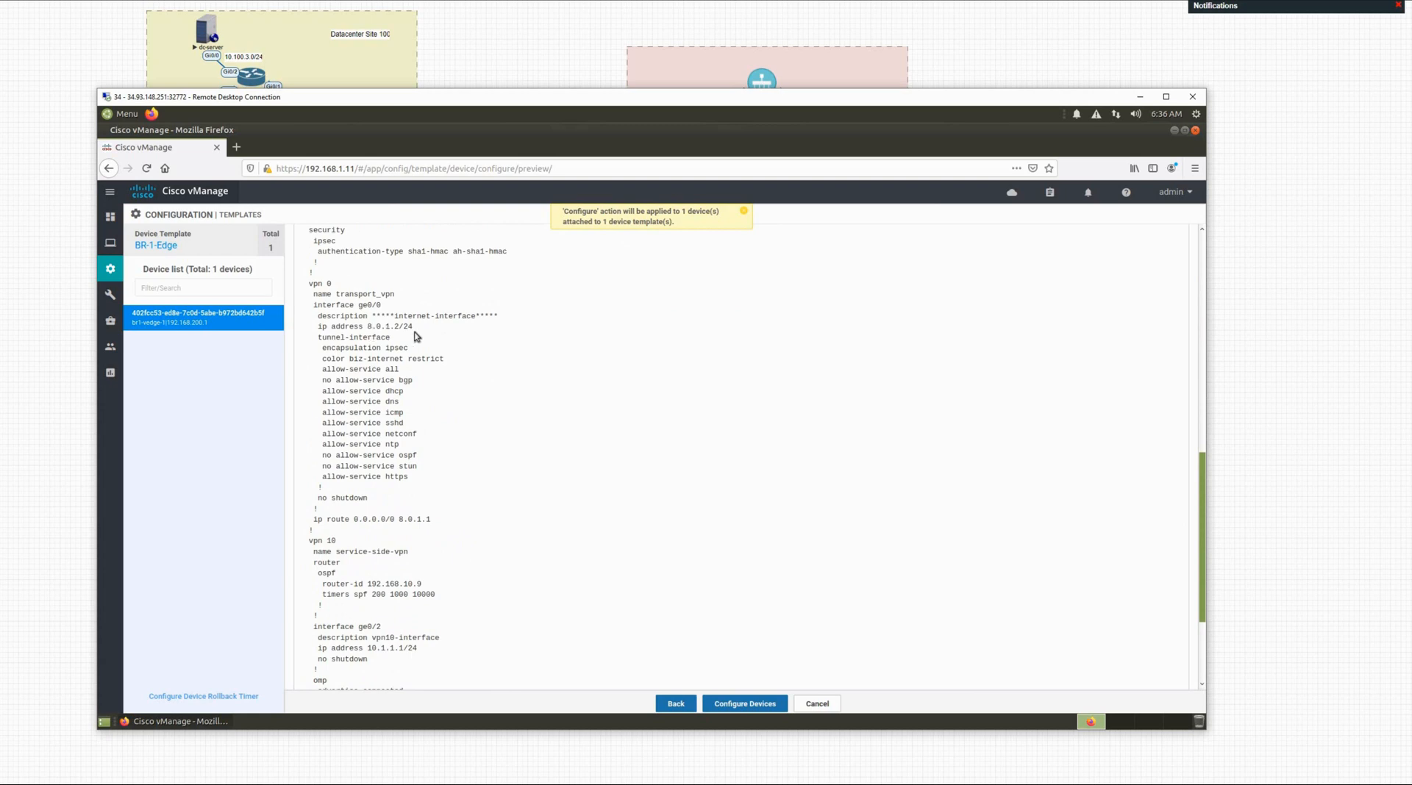
drag(414, 337, 368, 326)
drag(354, 519, 442, 525)
Step: Review further down the preview, highlighting the vpn 512 management block
scroll(443, 525, down, 1)
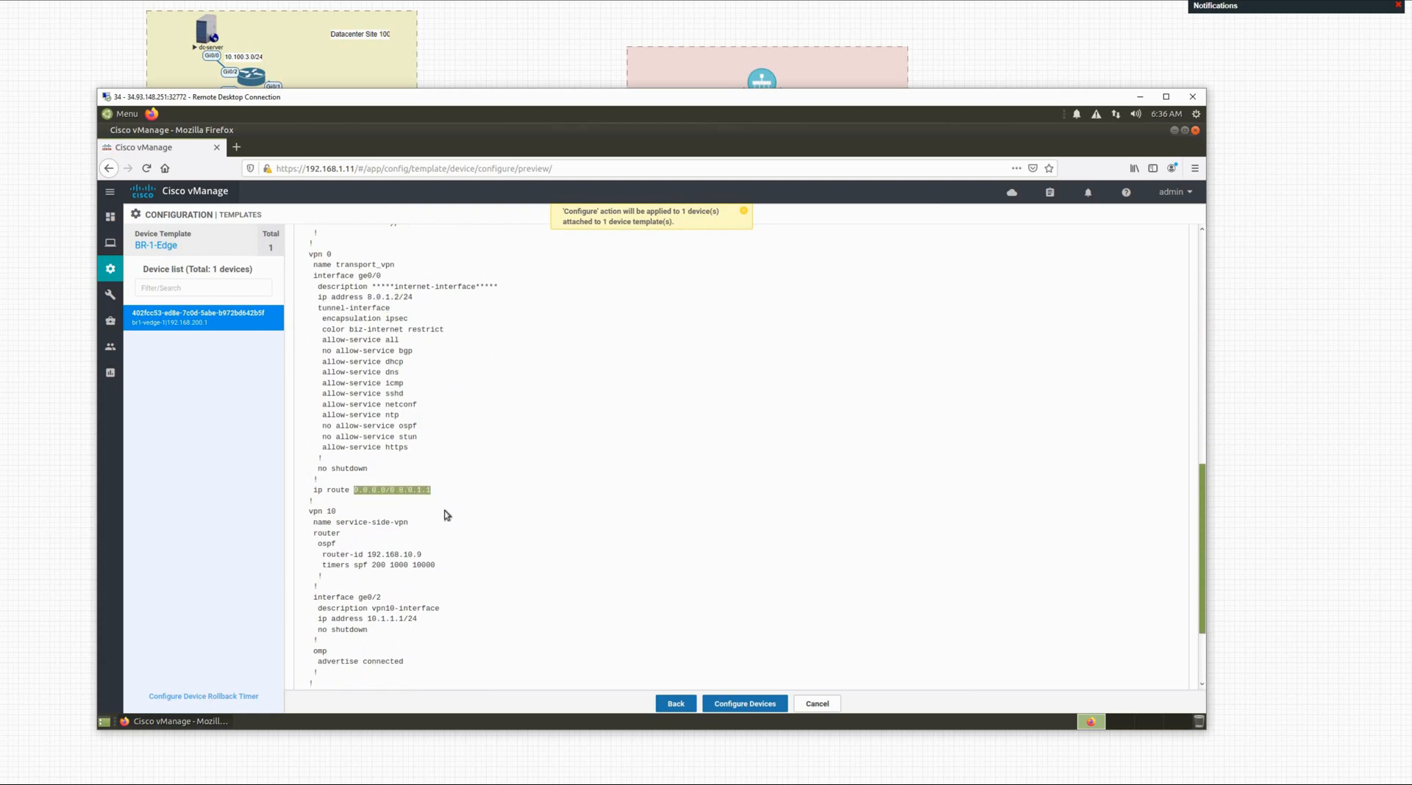
click(446, 514)
scroll(443, 525, down, 3)
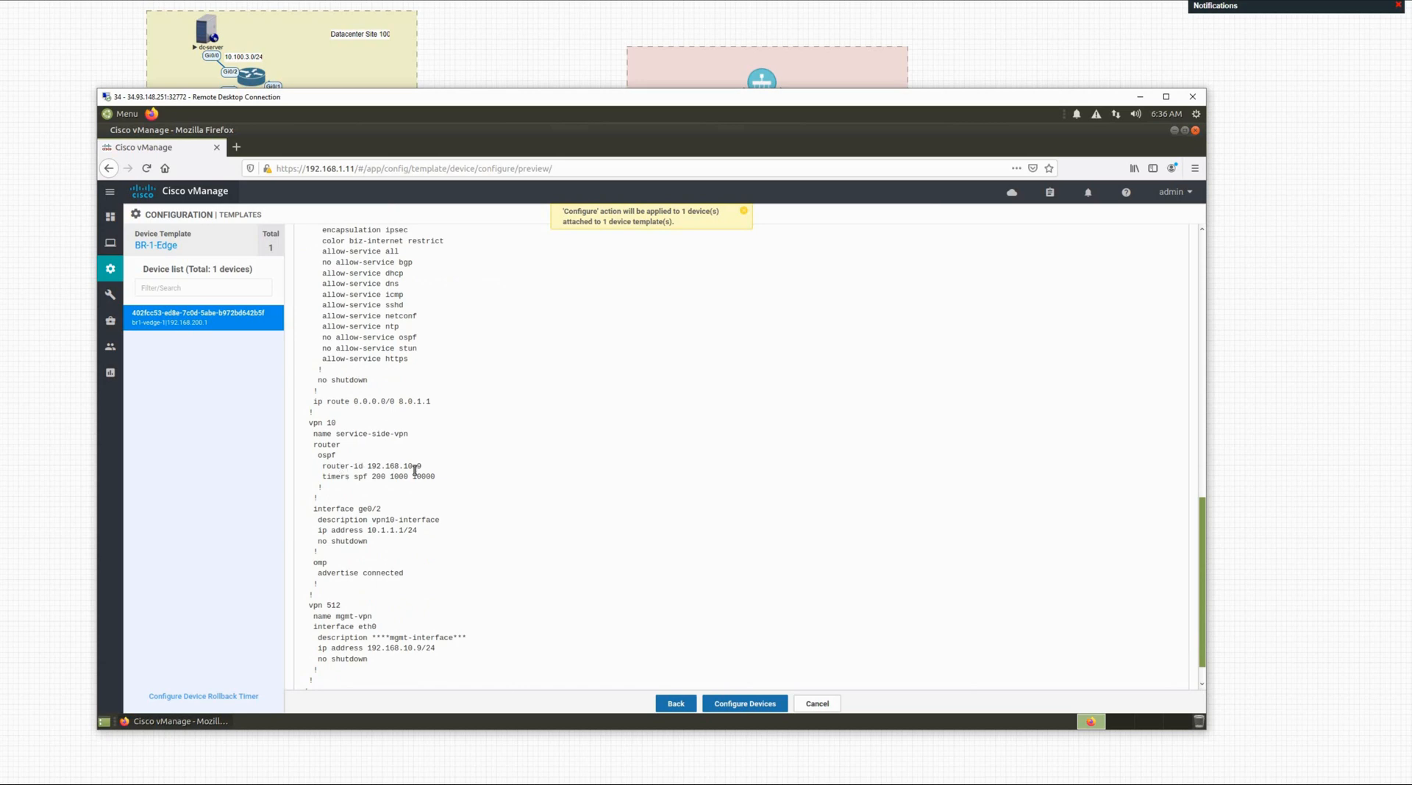
scroll(388, 490, down, 1)
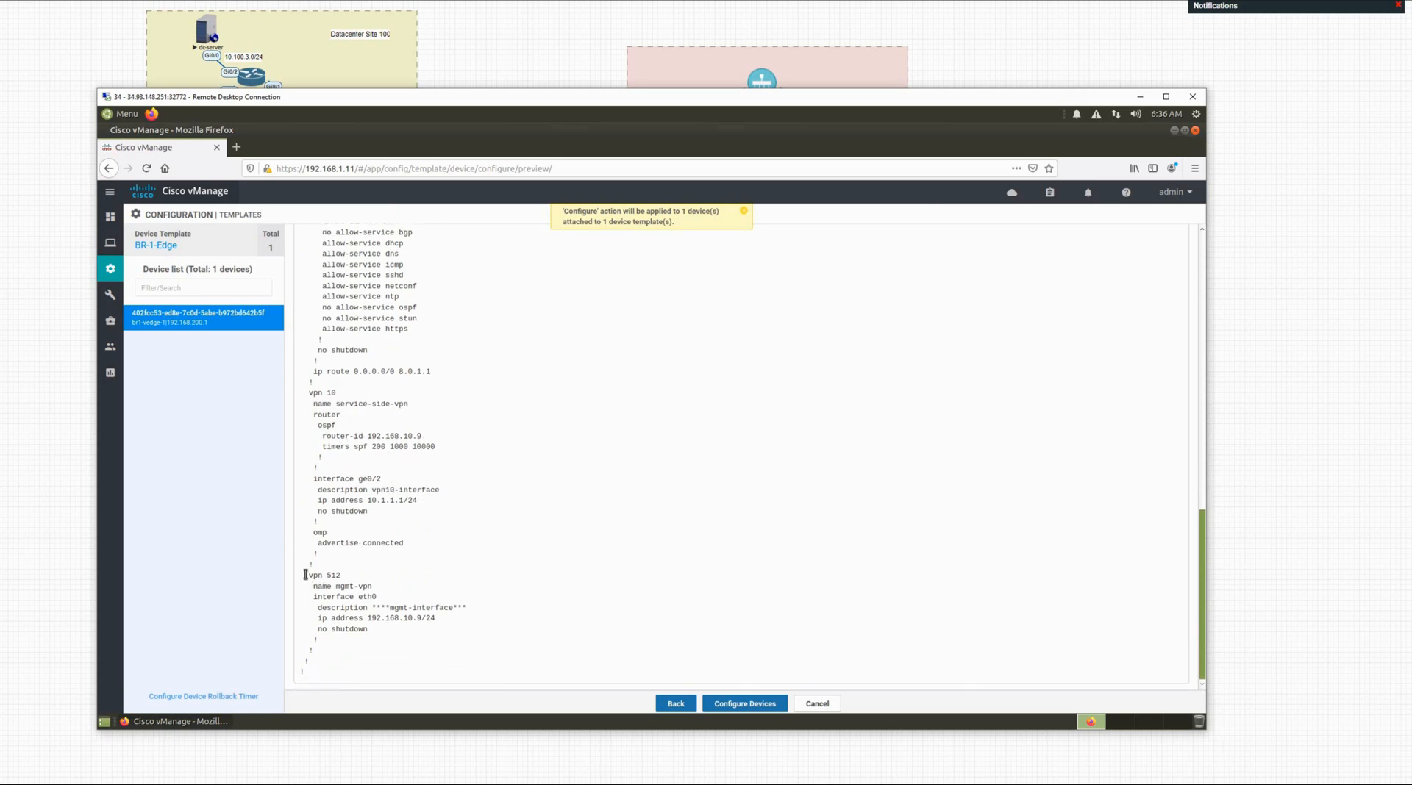
drag(305, 574, 436, 631)
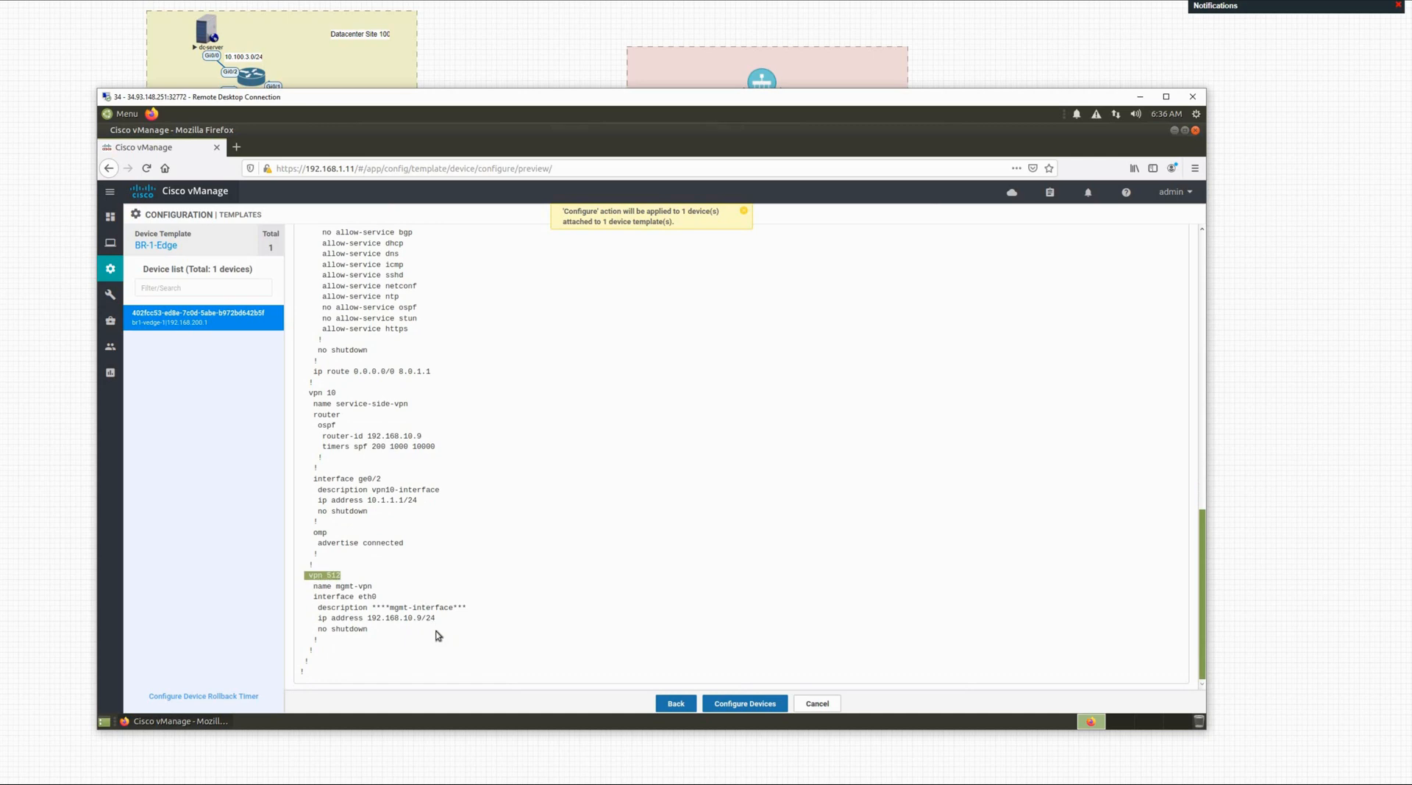
click(569, 580)
scroll(570, 553, up, 10)
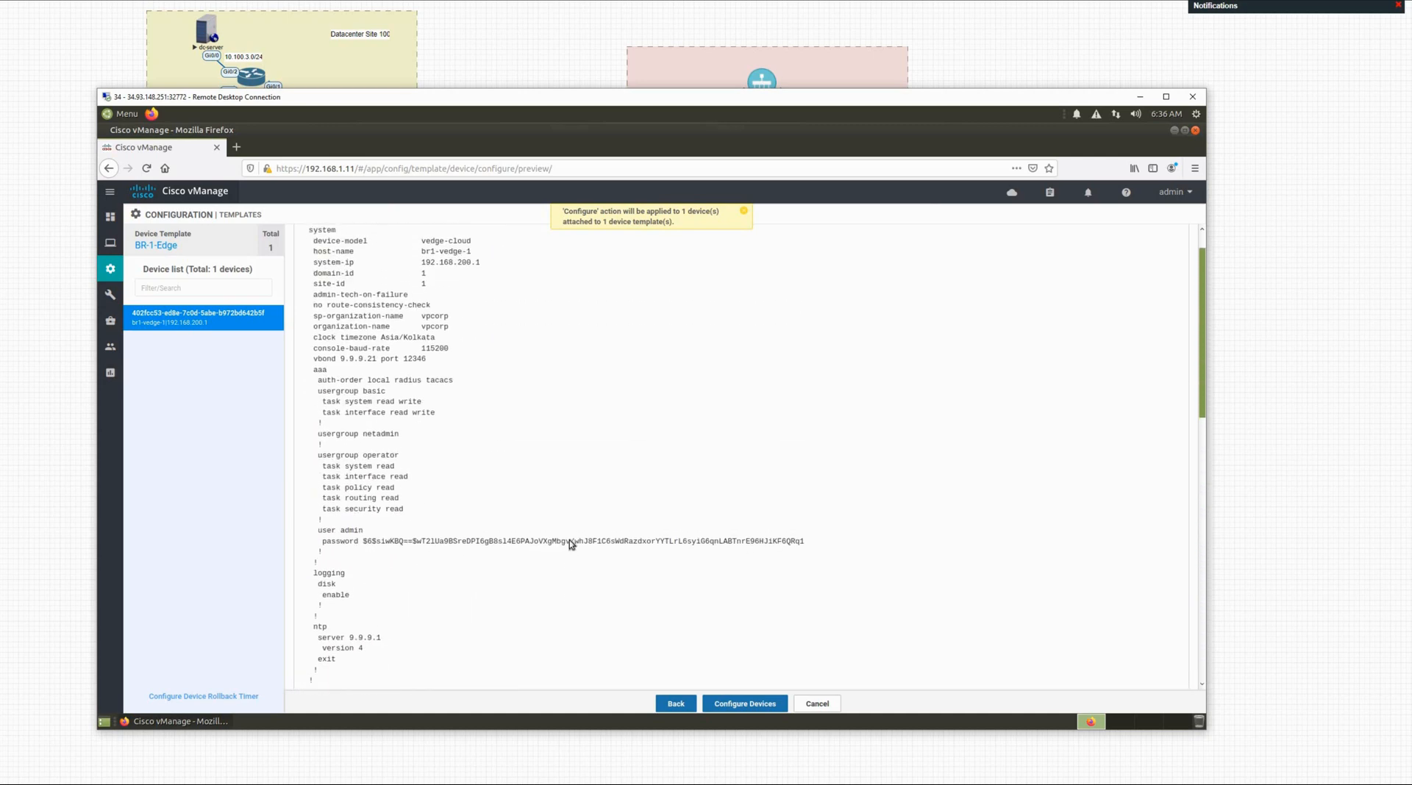
scroll(570, 540, up, 1)
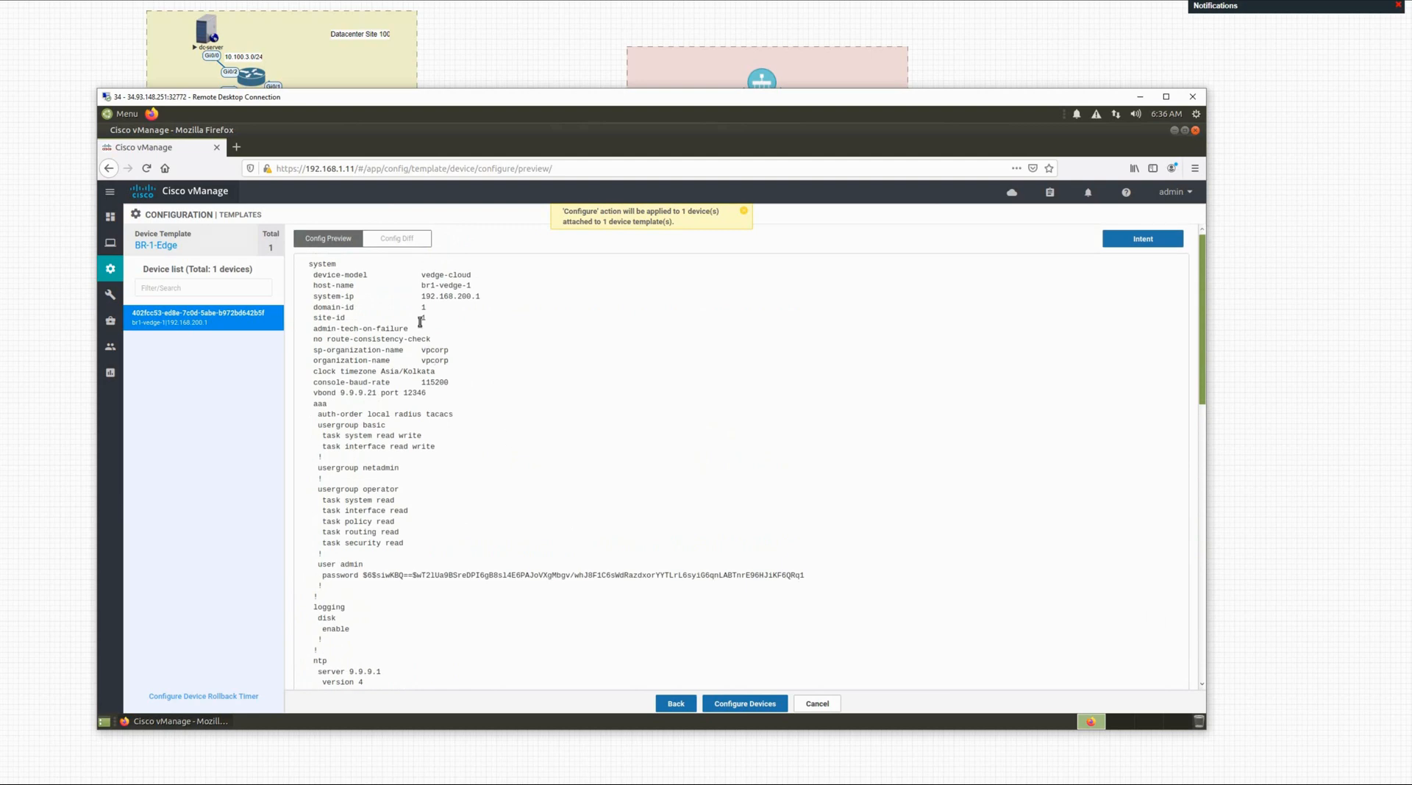
click(414, 245)
scroll(572, 474, down, 1)
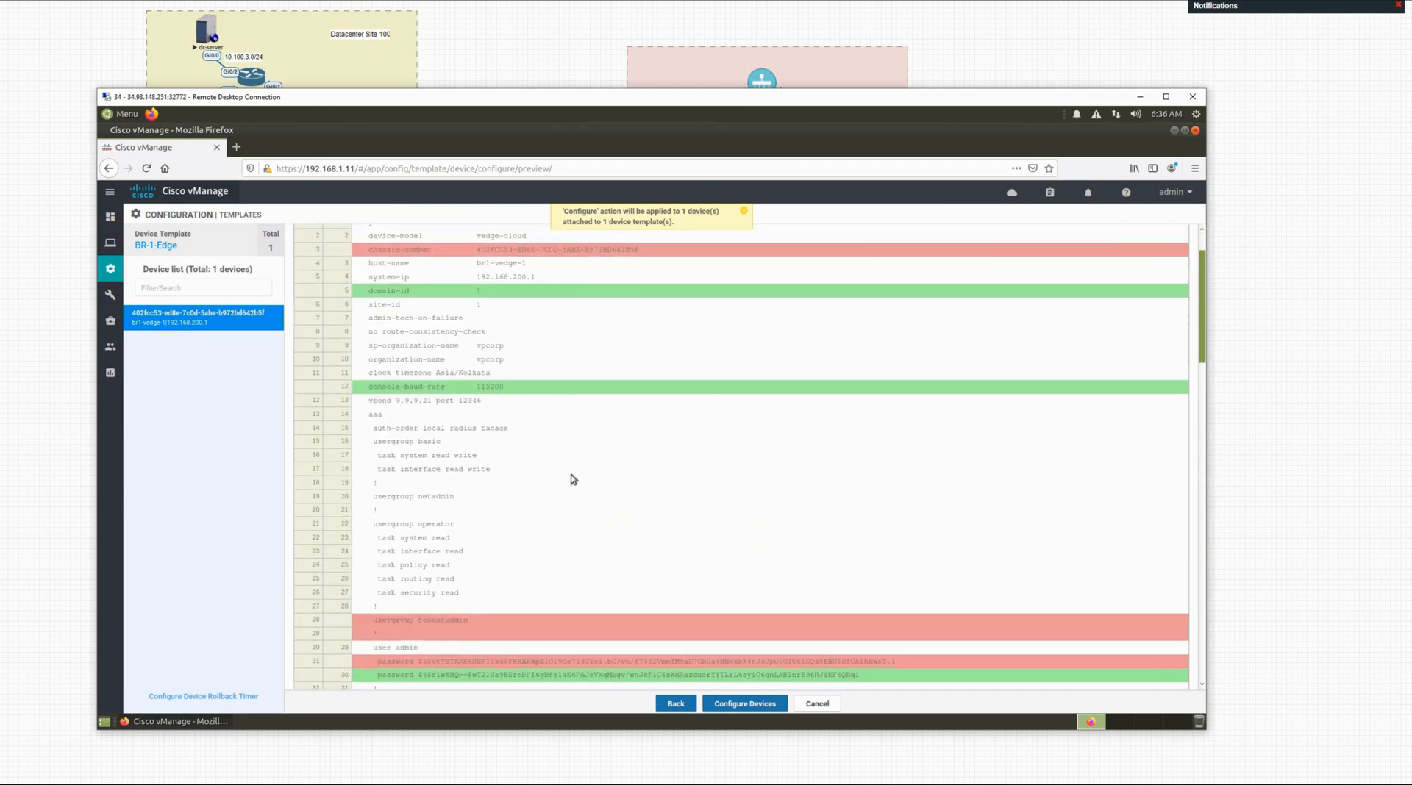
scroll(571, 475, down, 7)
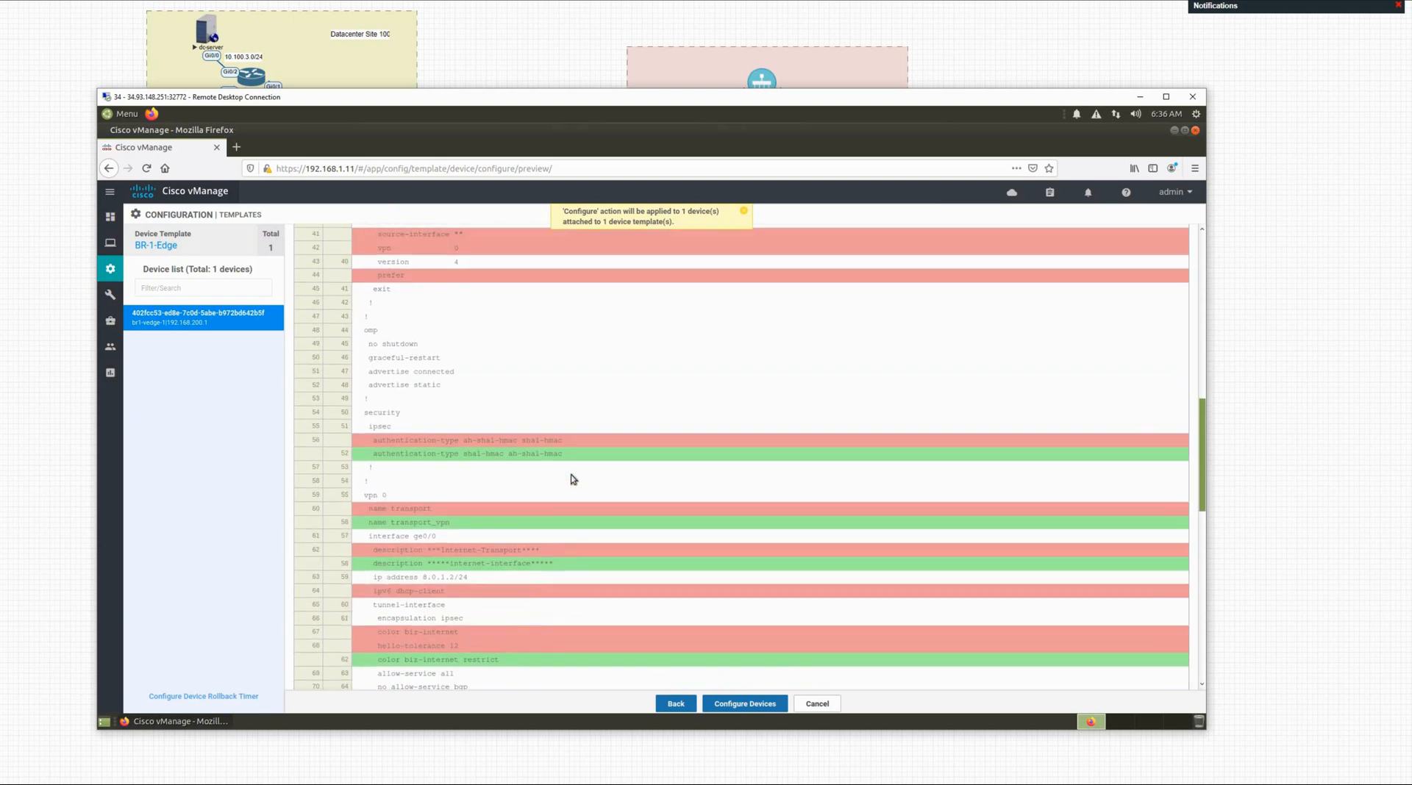
scroll(572, 479, down, 3)
scroll(573, 479, down, 4)
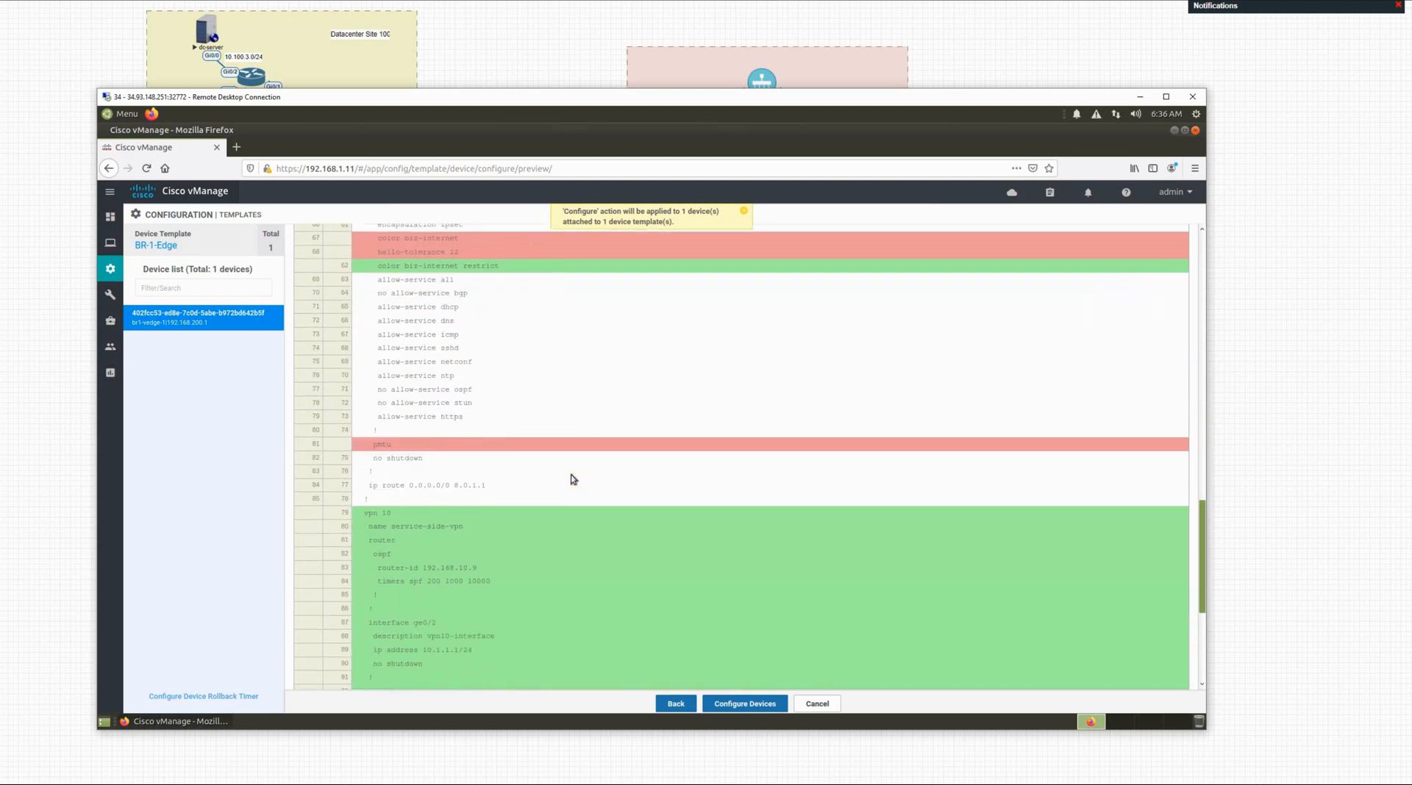
scroll(573, 478, up, 3)
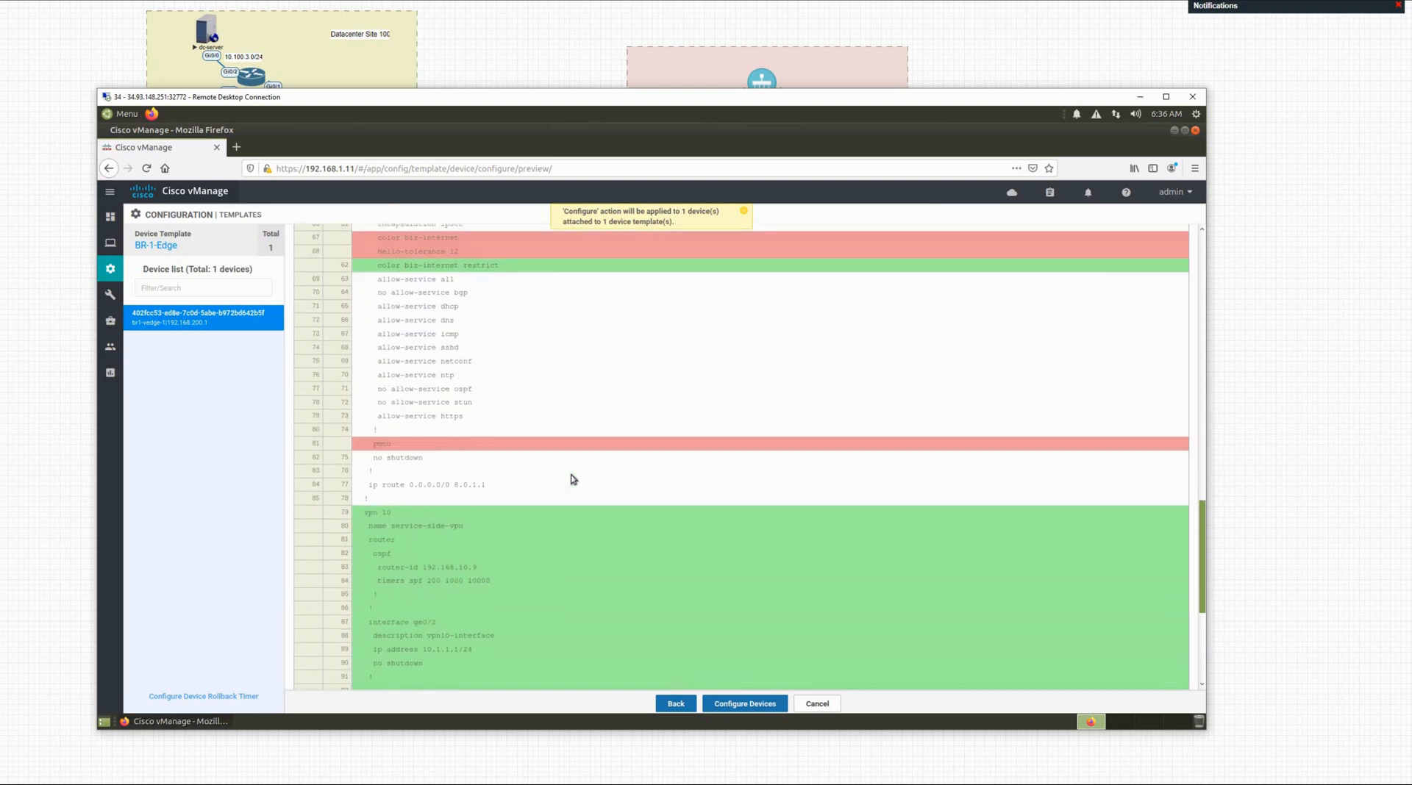
scroll(573, 479, down, 4)
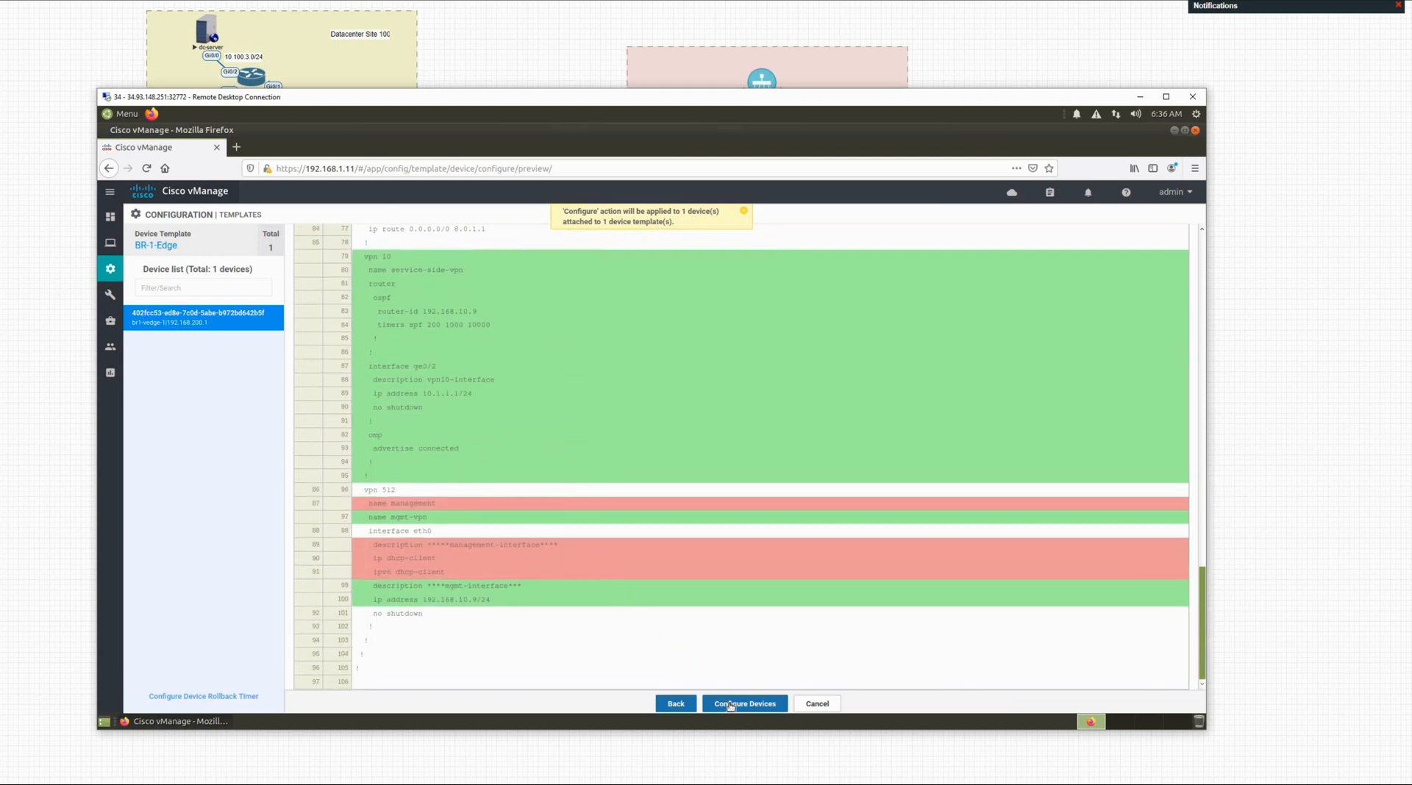
click(739, 704)
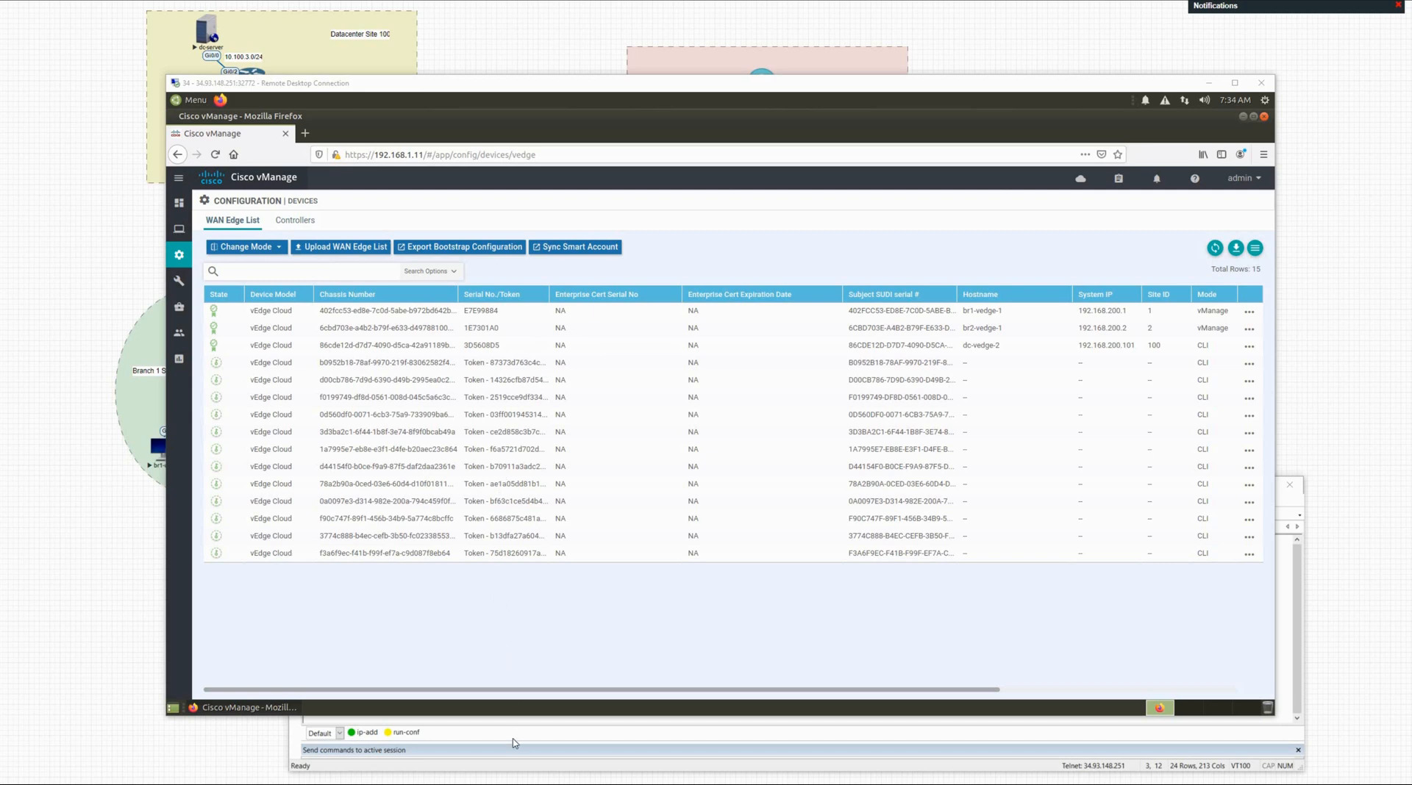
Step: Draw arrows marking br1-router and br1-vedge-1 on the topology, then return to br1-router's console
click(122, 520)
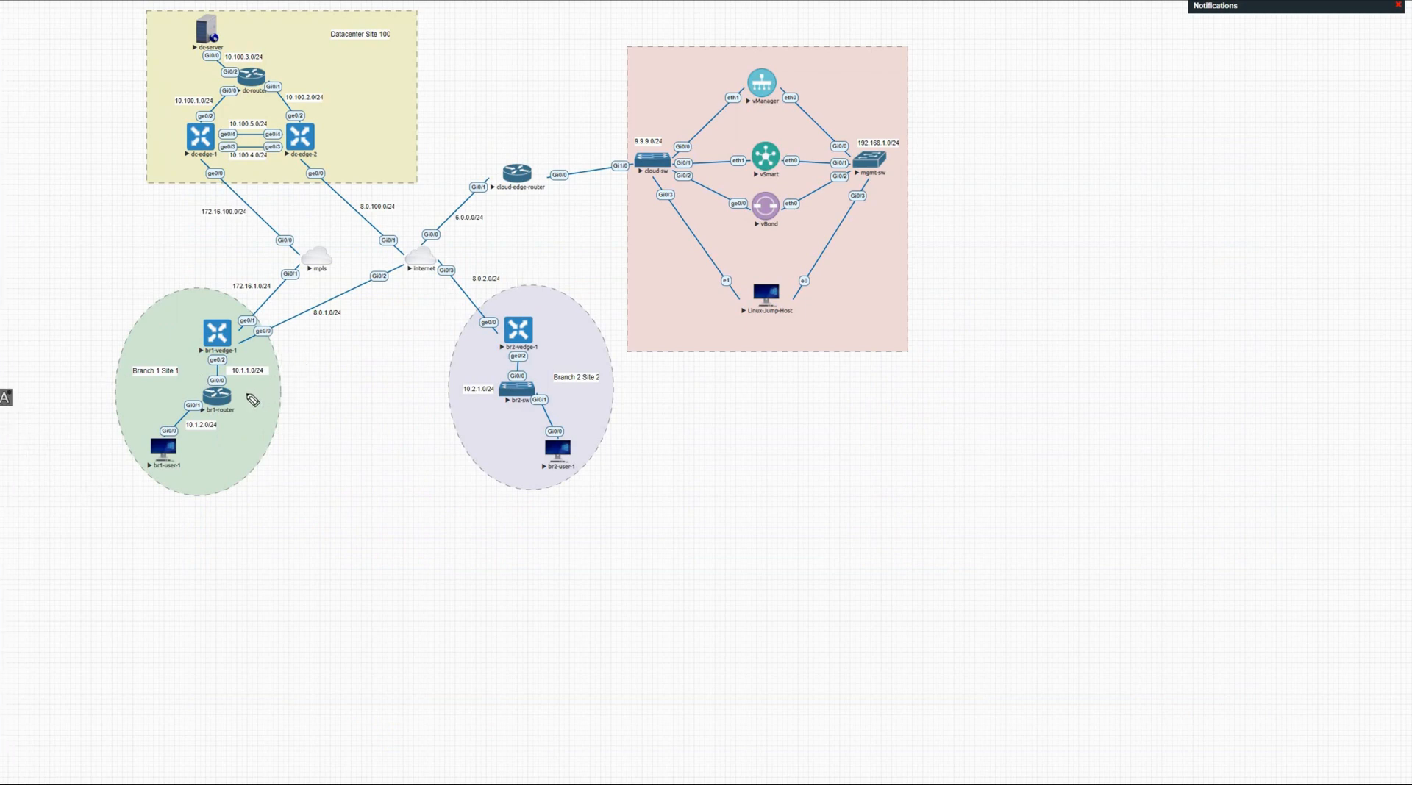
mouse_move(256, 387)
mouse_down()
mouse_move(241, 396)
mouse_move(250, 407)
mouse_up()
mouse_move(199, 308)
mouse_down()
mouse_move(201, 287)
mouse_move(200, 317)
mouse_up()
key(alt+Tab)
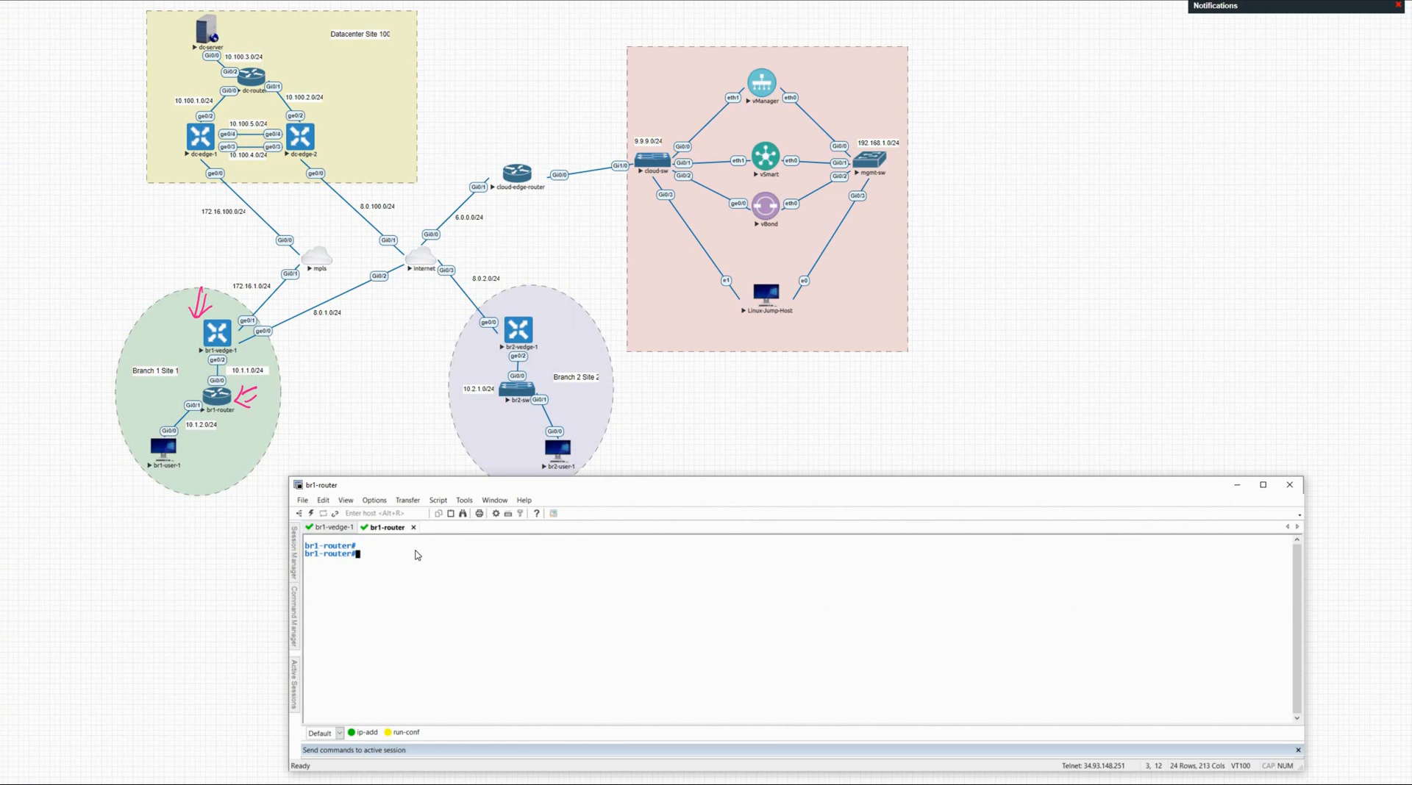
Step: Run 'show ip interface brief' on br1-router
scroll(417, 555, up, 3)
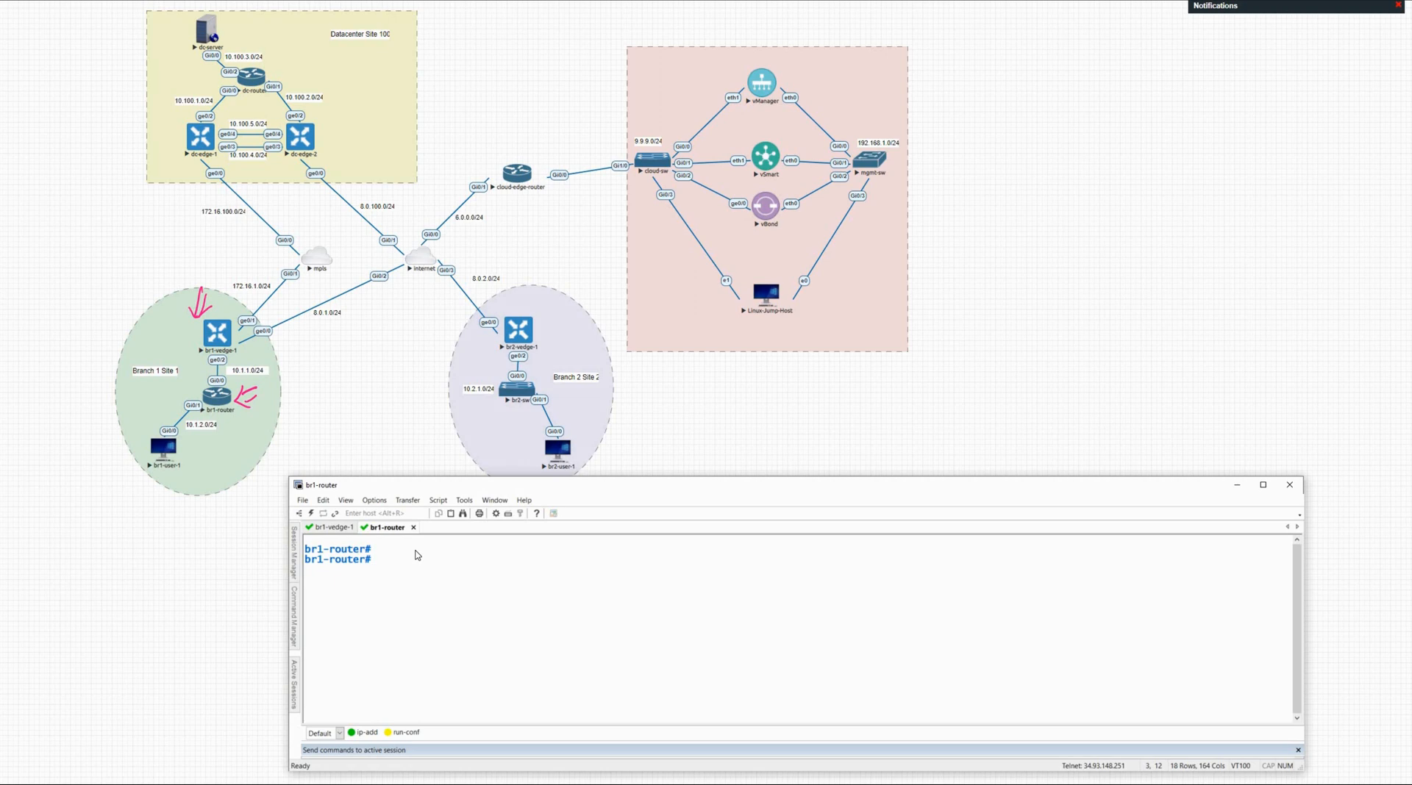
text(sh ip int bri)
key(Tab)
key(Return)
key(Return)
key(Return)
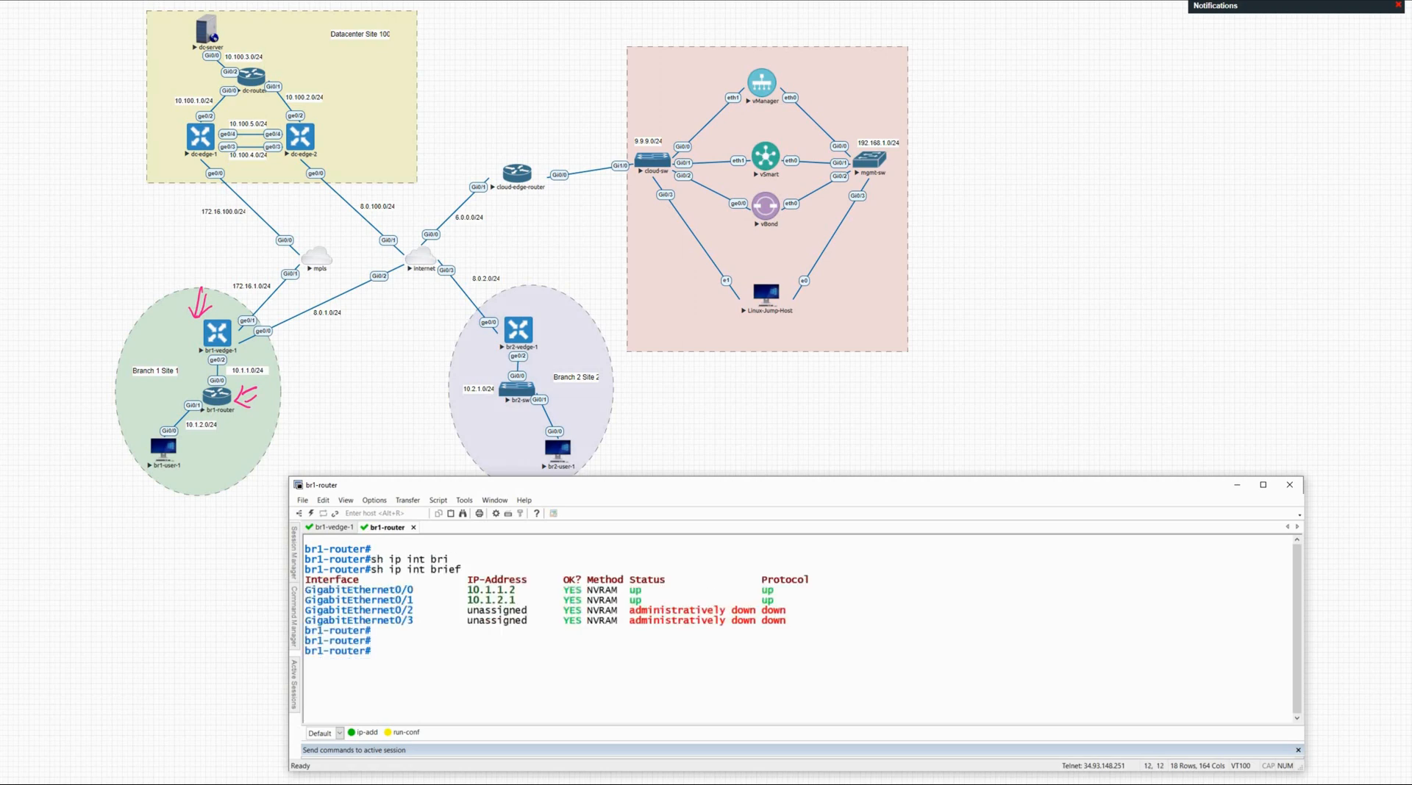
Step: Ping 10.1.1.1 from br1-router
text(ping)
drag(468, 591, 516, 592)
click(469, 609)
drag(469, 593, 517, 596)
right_click(515, 595)
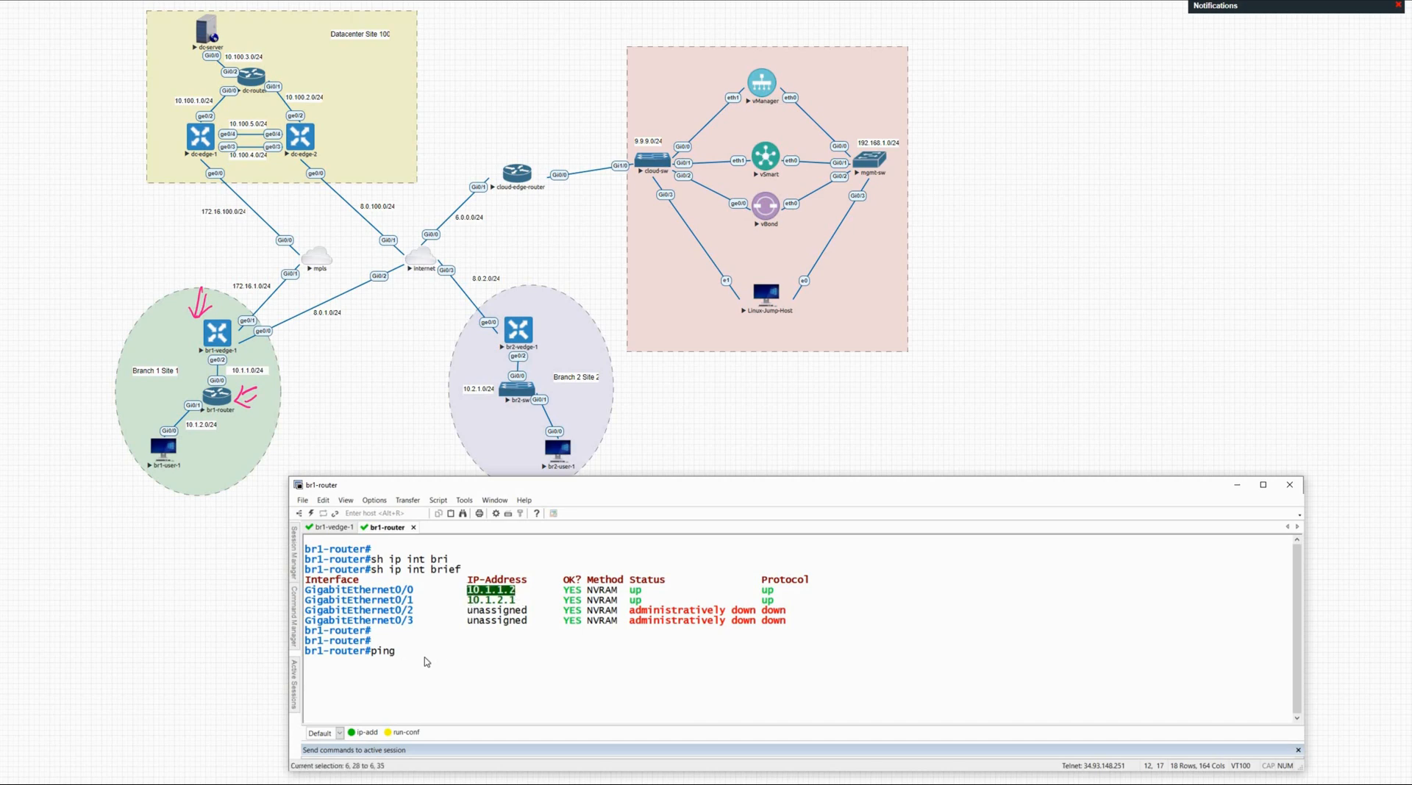
key(BackSpace)
text(1\)
key(BackSpace)
key(Return)
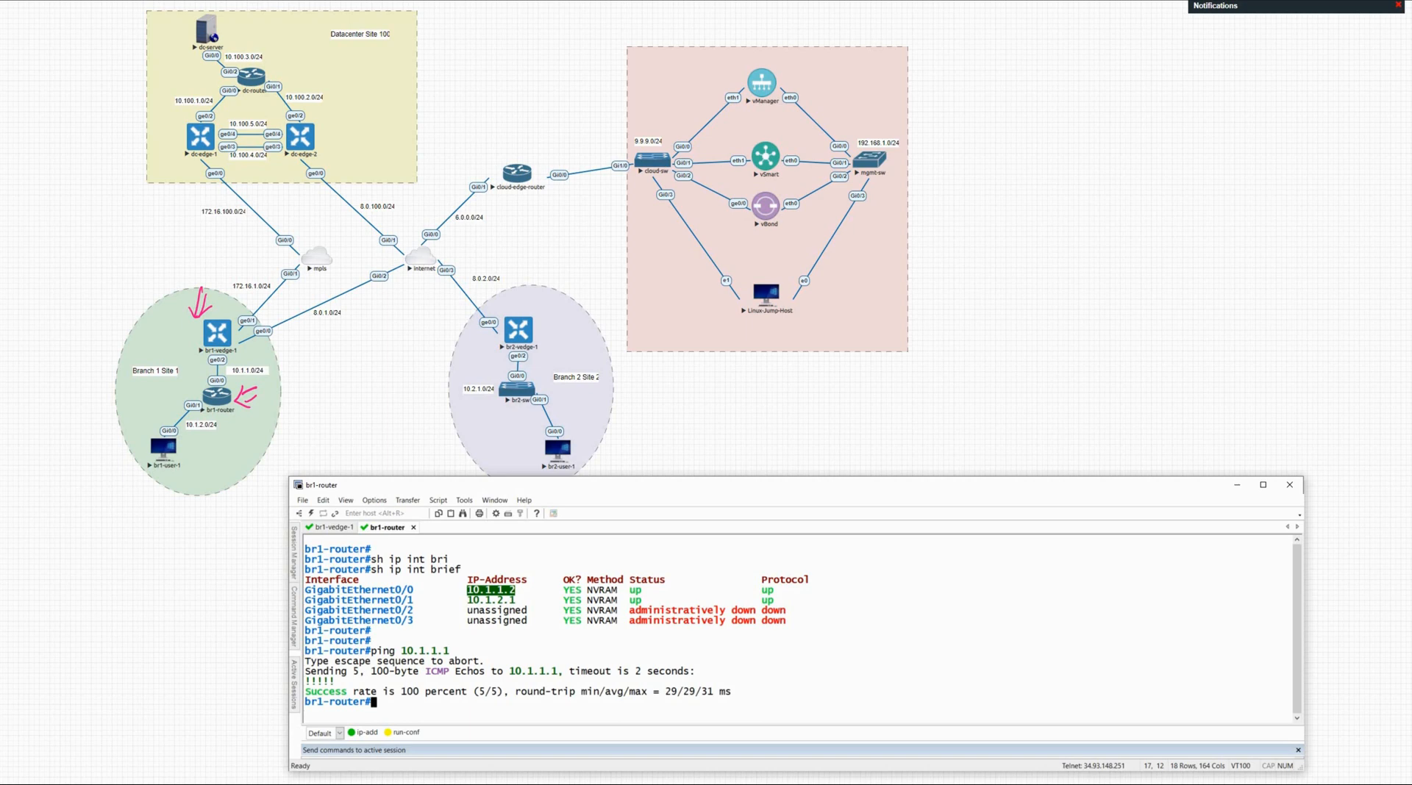
Step: Run 'show ip ospf neighbor' to confirm no OSPF neighbors yet
text(sh ip osp)
key(Tab)
text(nei)
key(Tab)
key(Return)
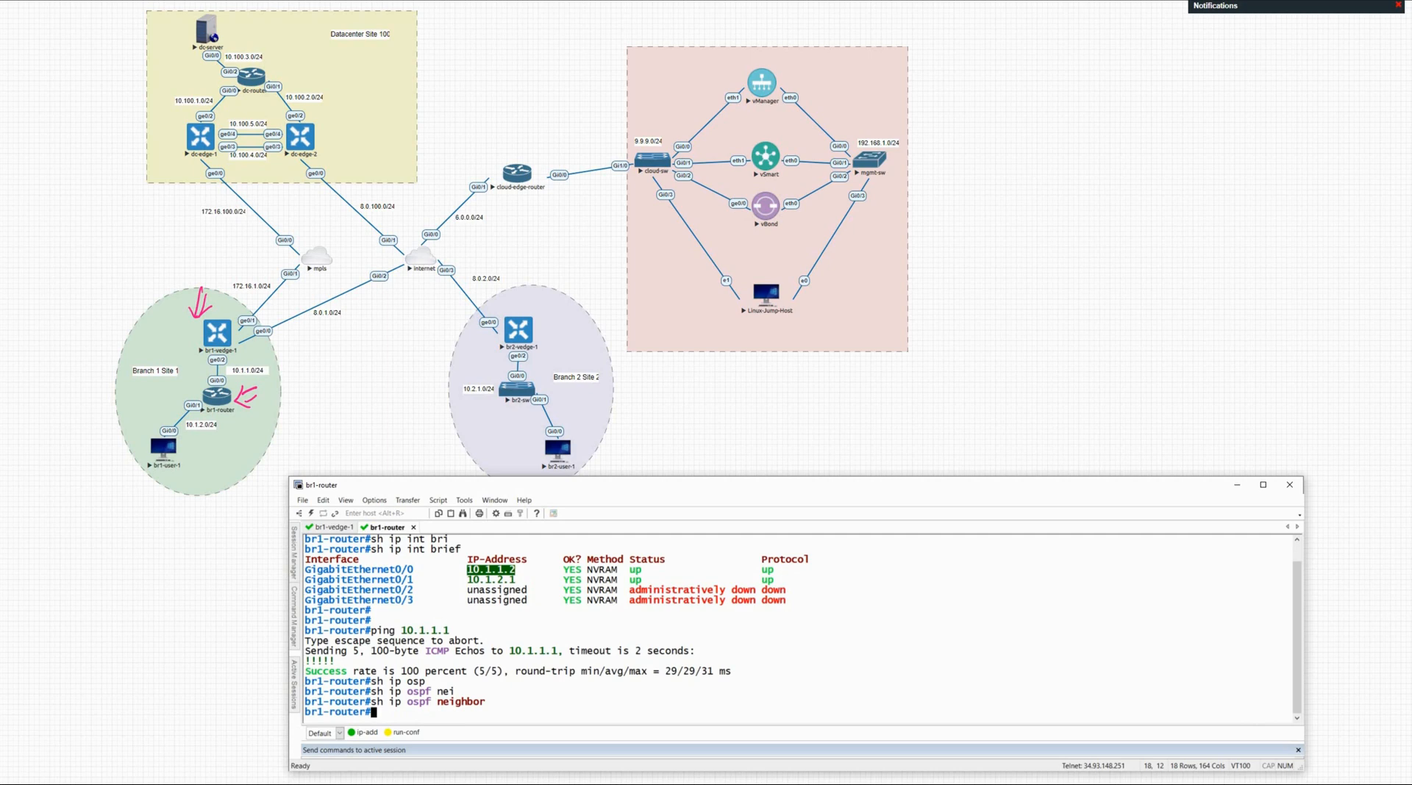
key(Return)
key(Return)
key(Return)
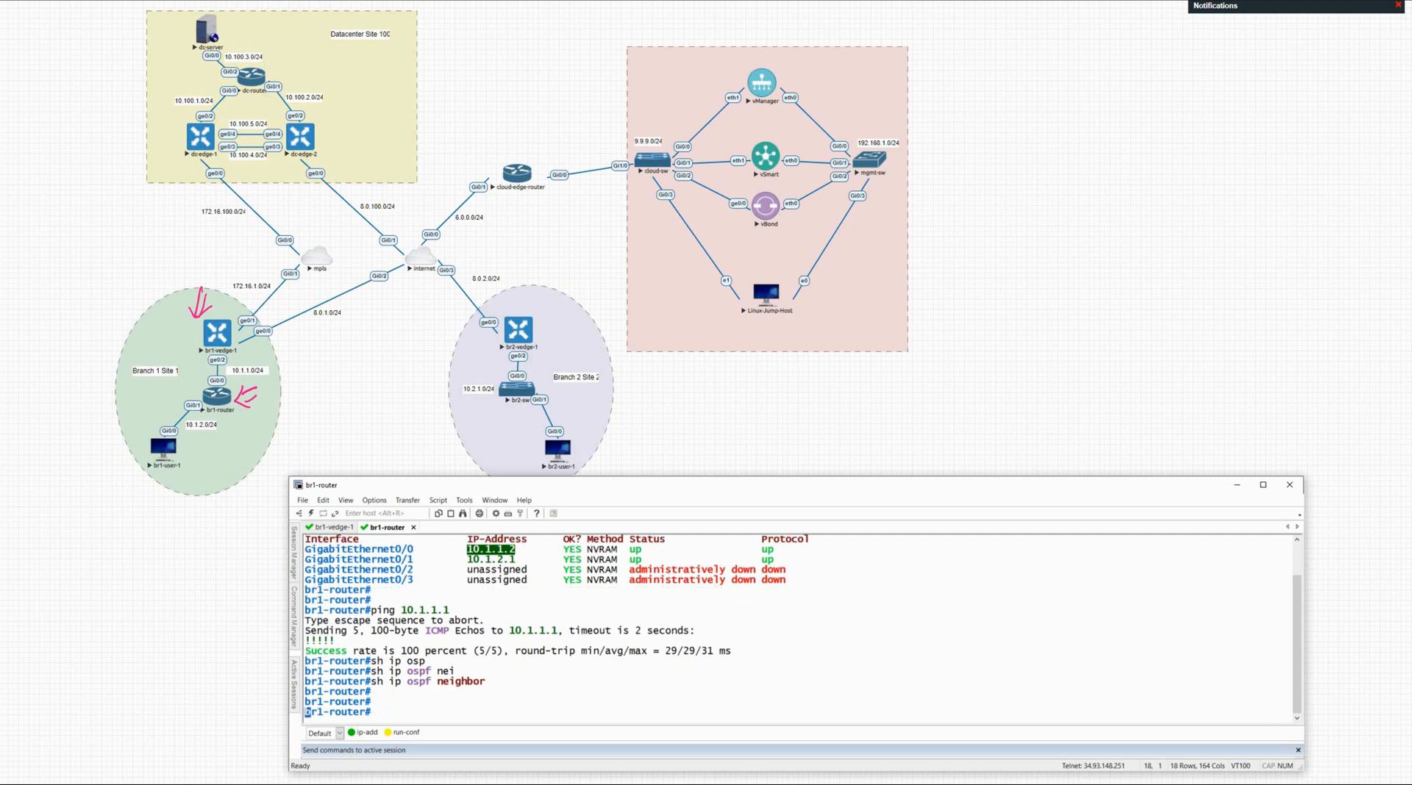
Step: Run 'show ip ospf interface brief' to see Gi0/0 and Gi0/1 in area 0
text(sh )
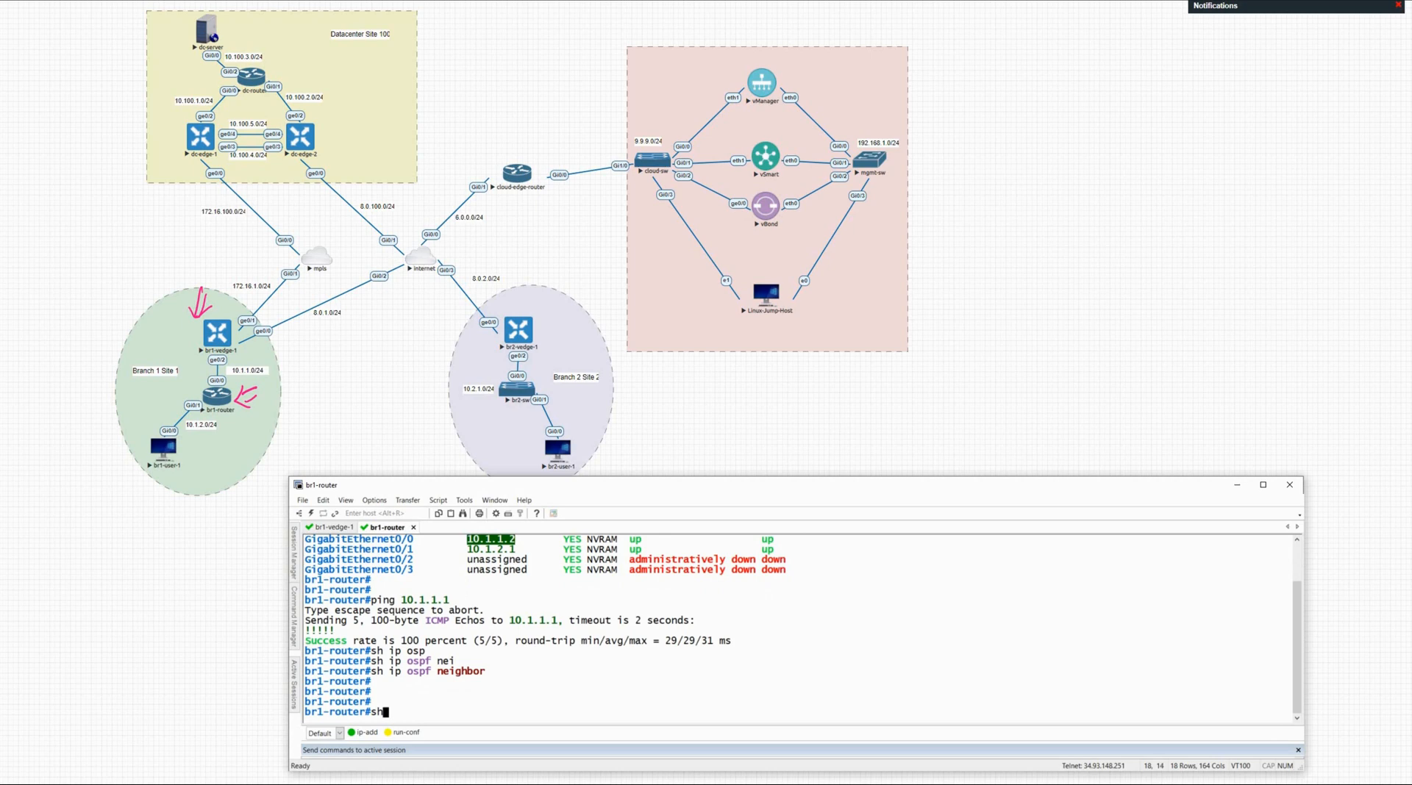
text(ip i)
text(s)
key(Tab)
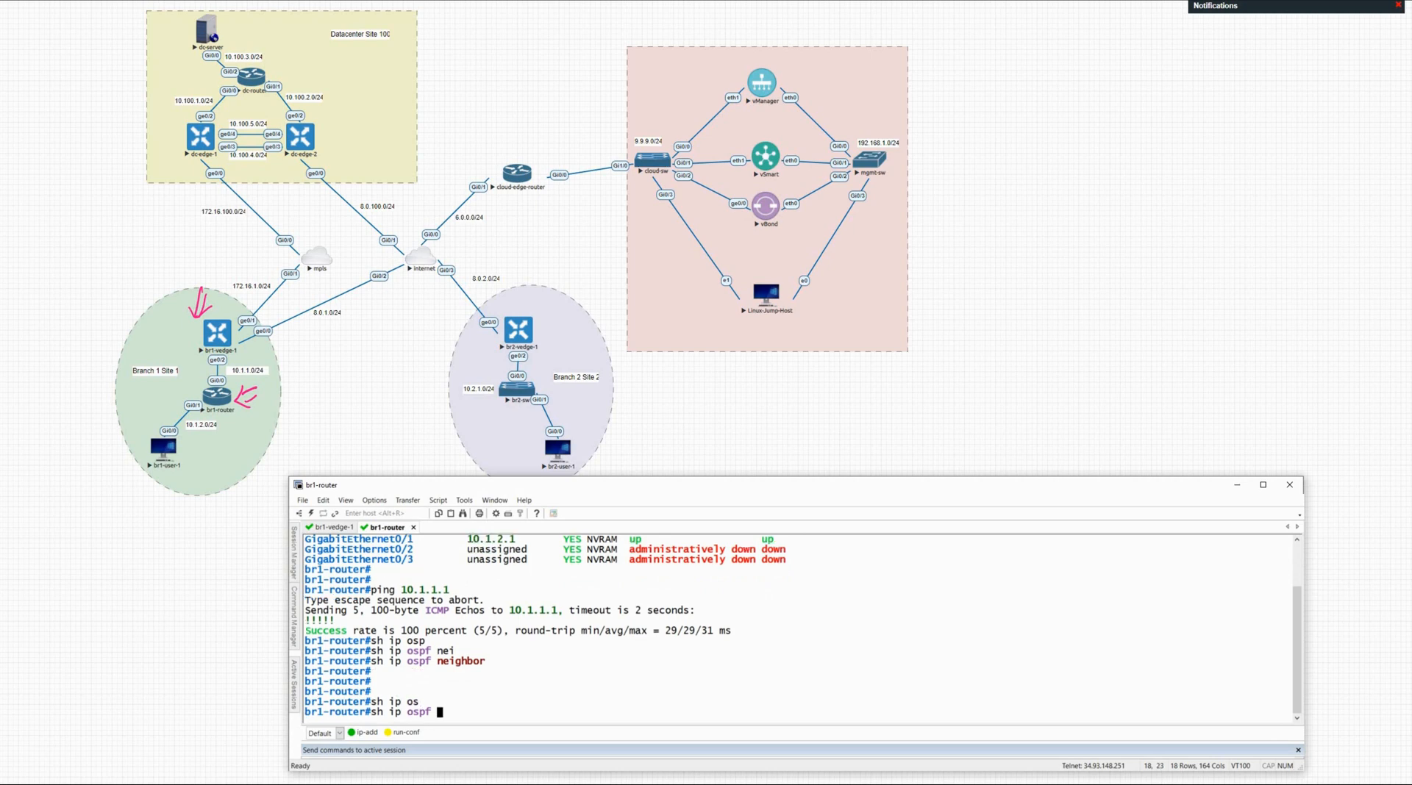
text(int br)
key(Tab)
key(Return)
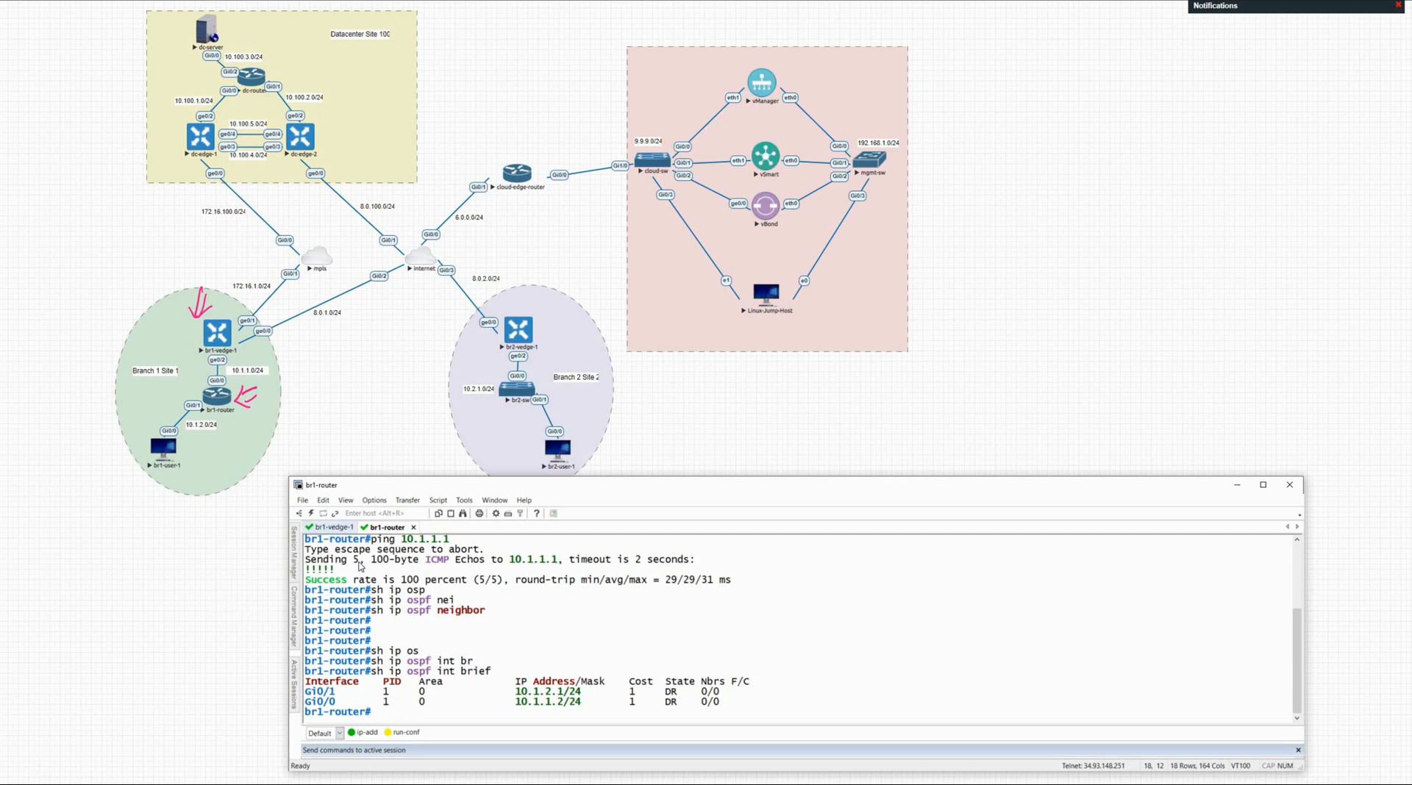
key(ctrl+Tab)
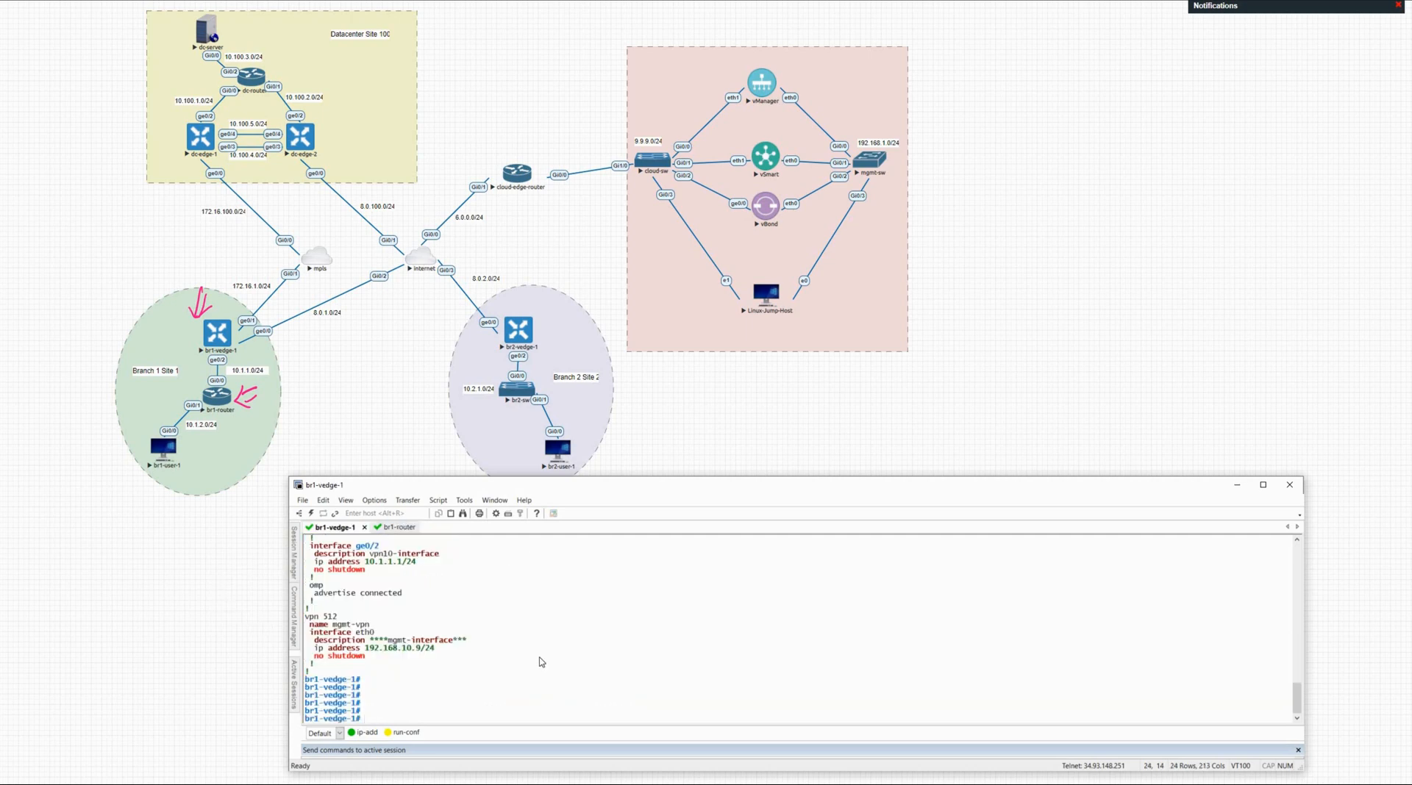
Step: Run 'sh run' on br1-vedge-1 and page through the running configuration
text(sh run)
key(Return)
key(space)
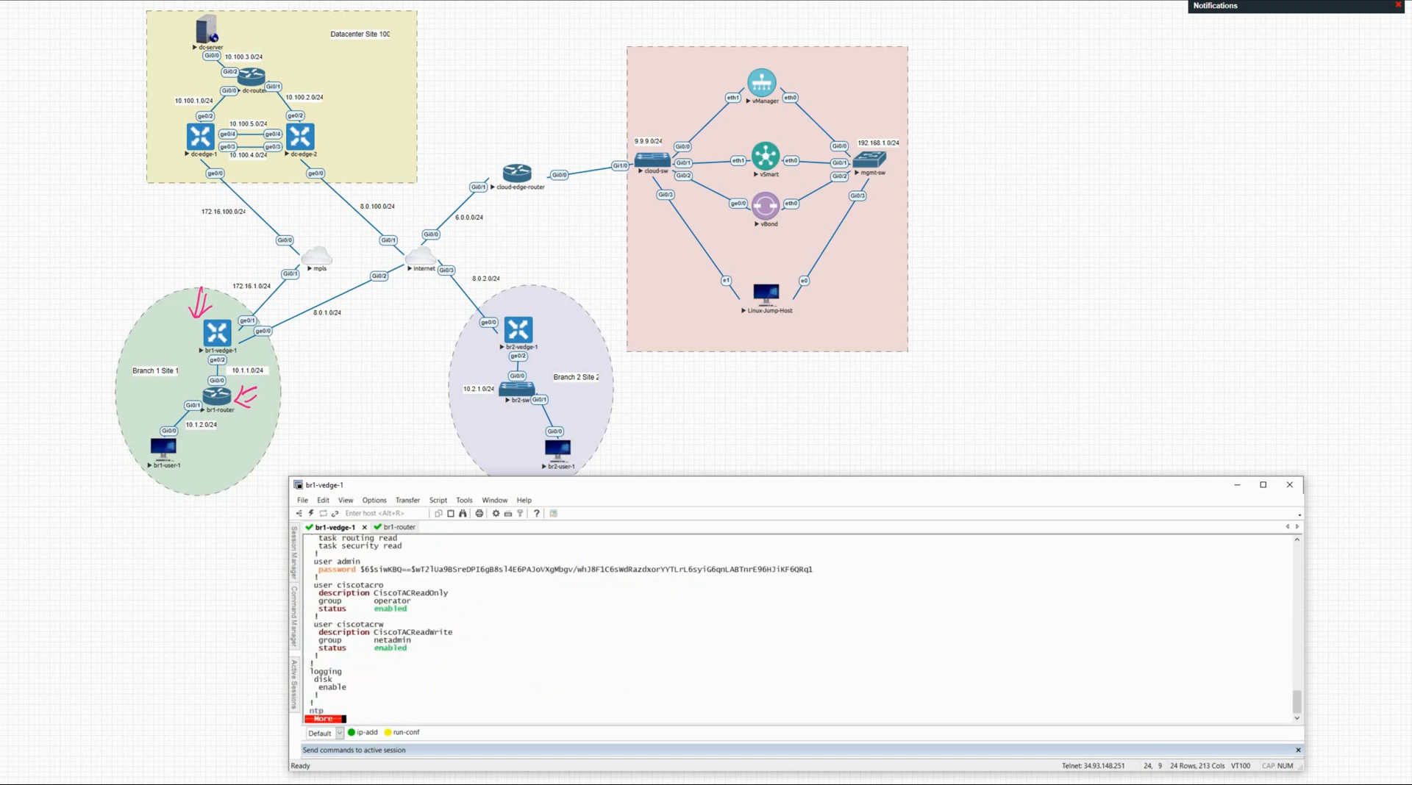
key(space)
key(space)
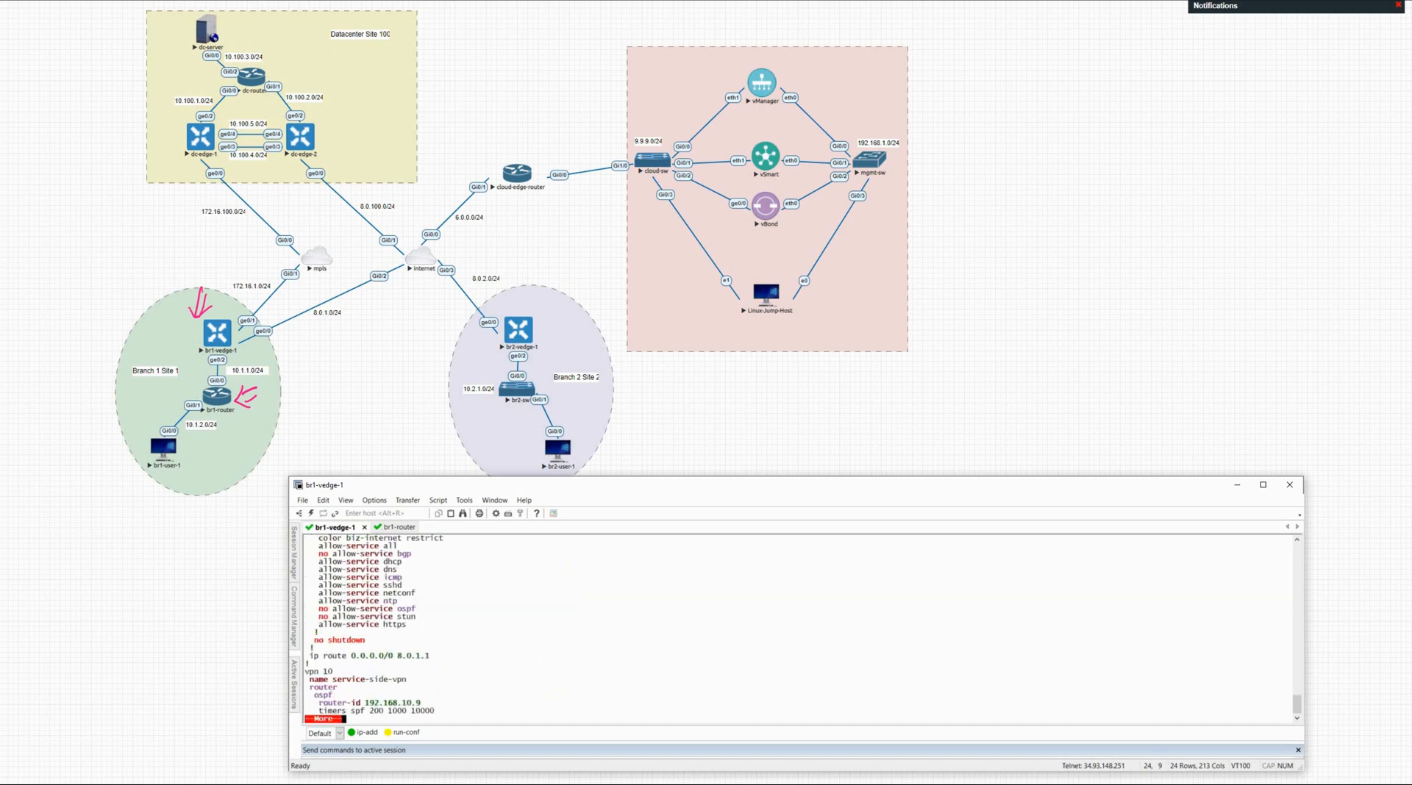
scroll(339, 637, up, 2)
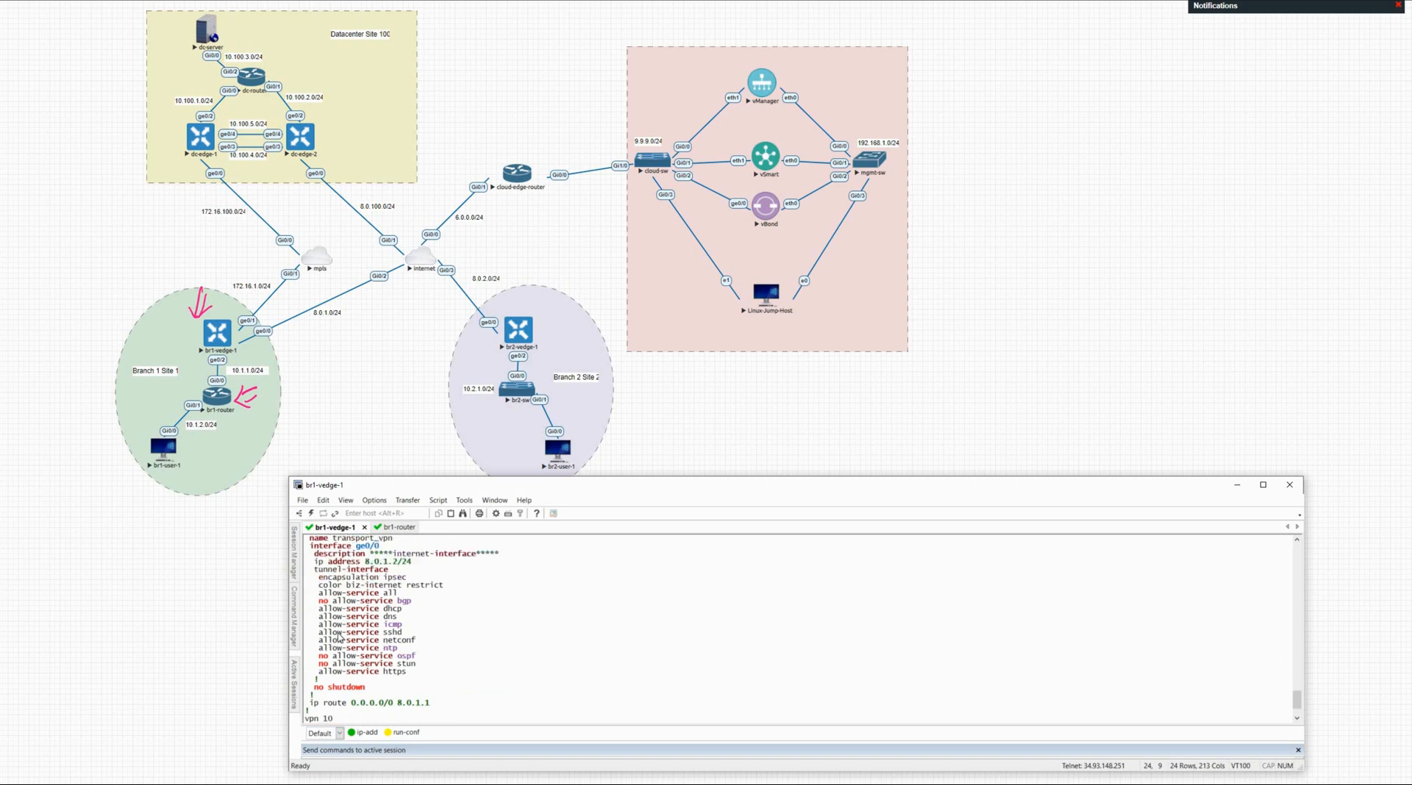
scroll(339, 637, up, 3)
scroll(384, 641, down, 2)
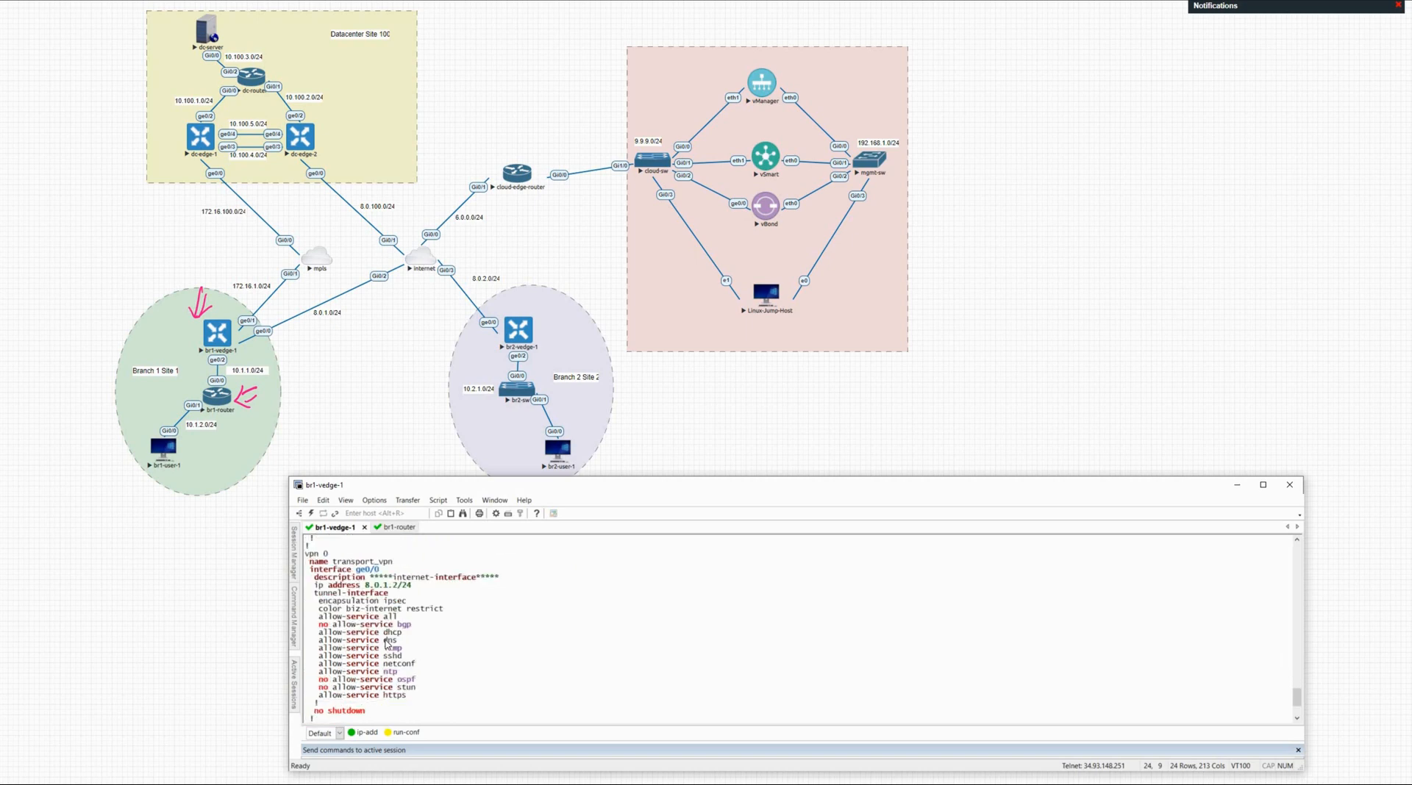
scroll(386, 645, down, 3)
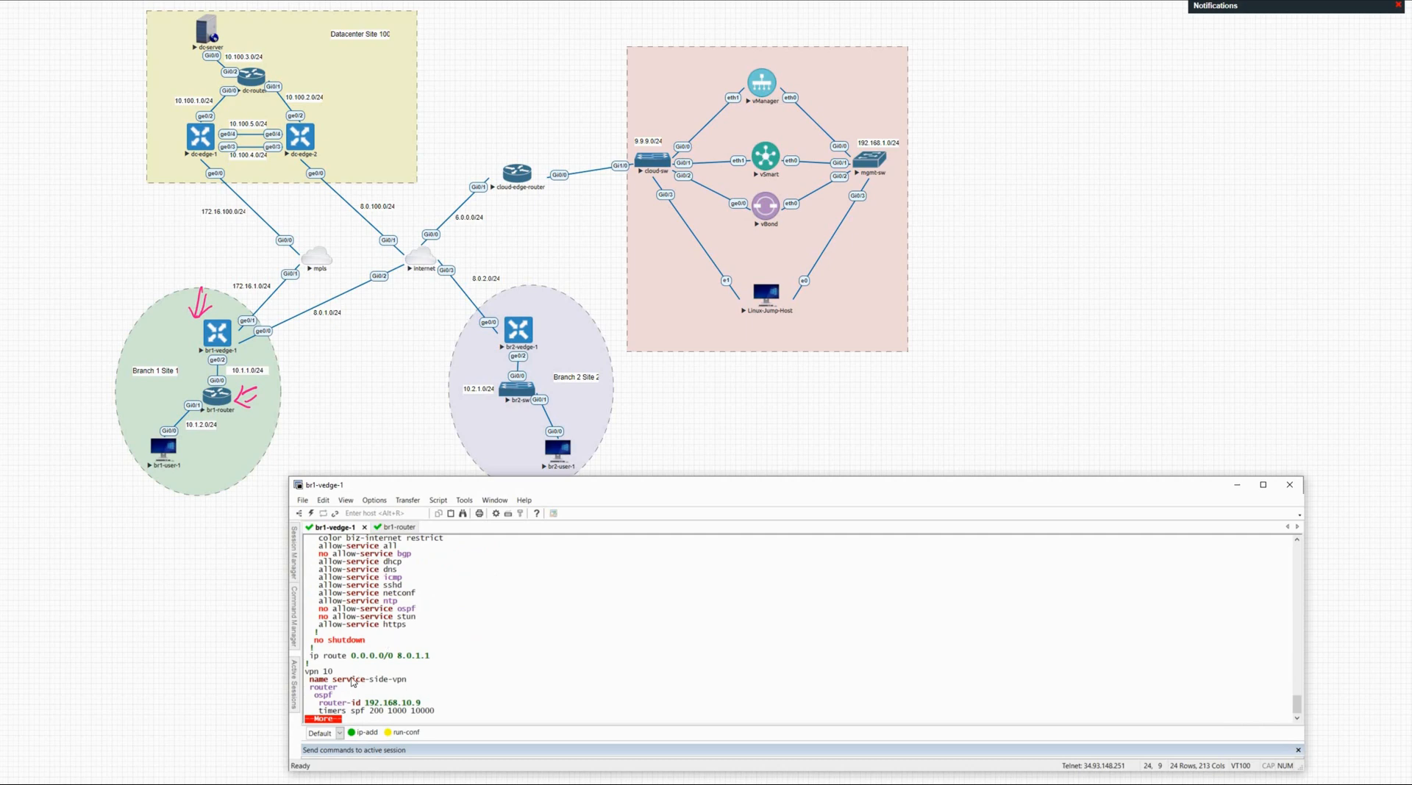
Step: Highlight VPN 10's OSPF block with only router-id and timers, then return to vManage
key(space)
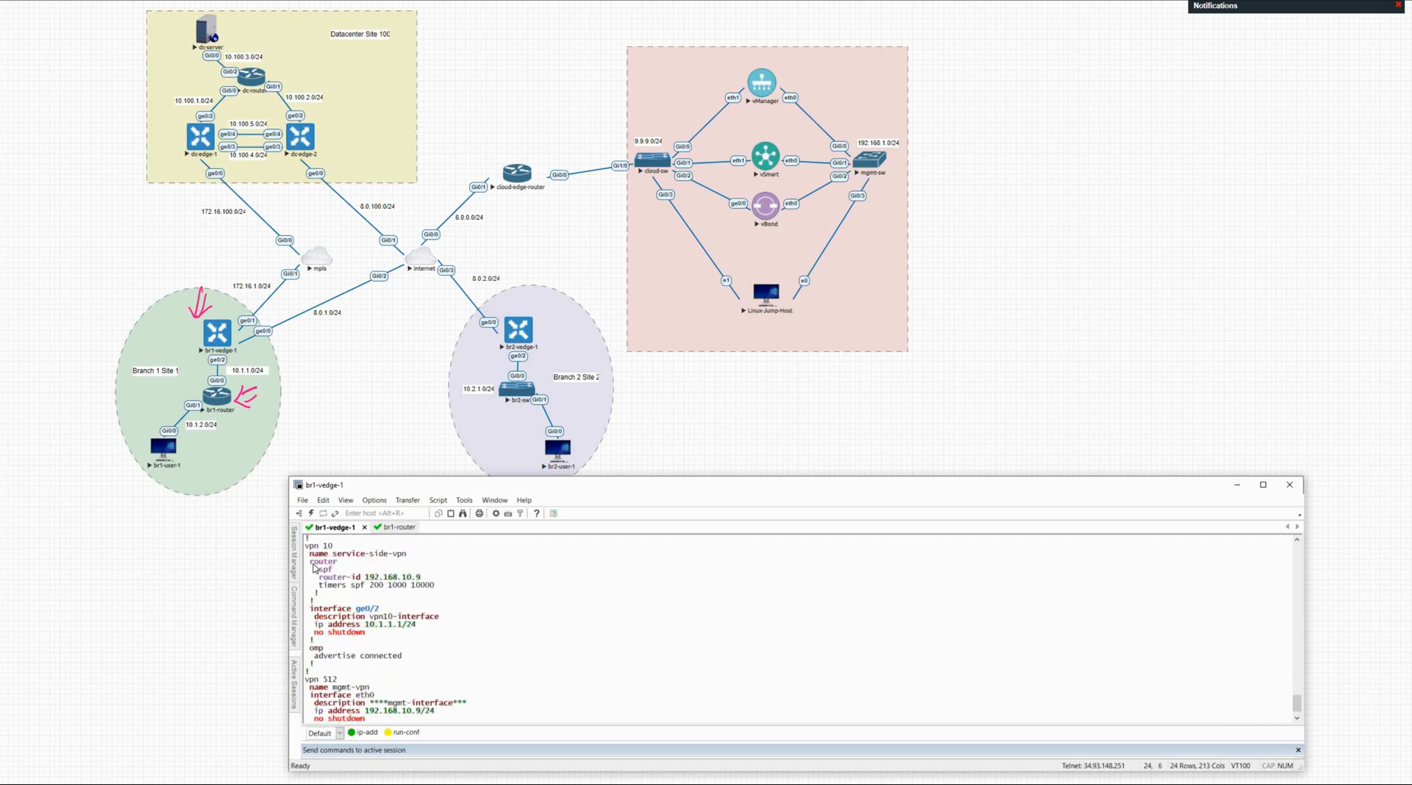
drag(313, 563, 444, 593)
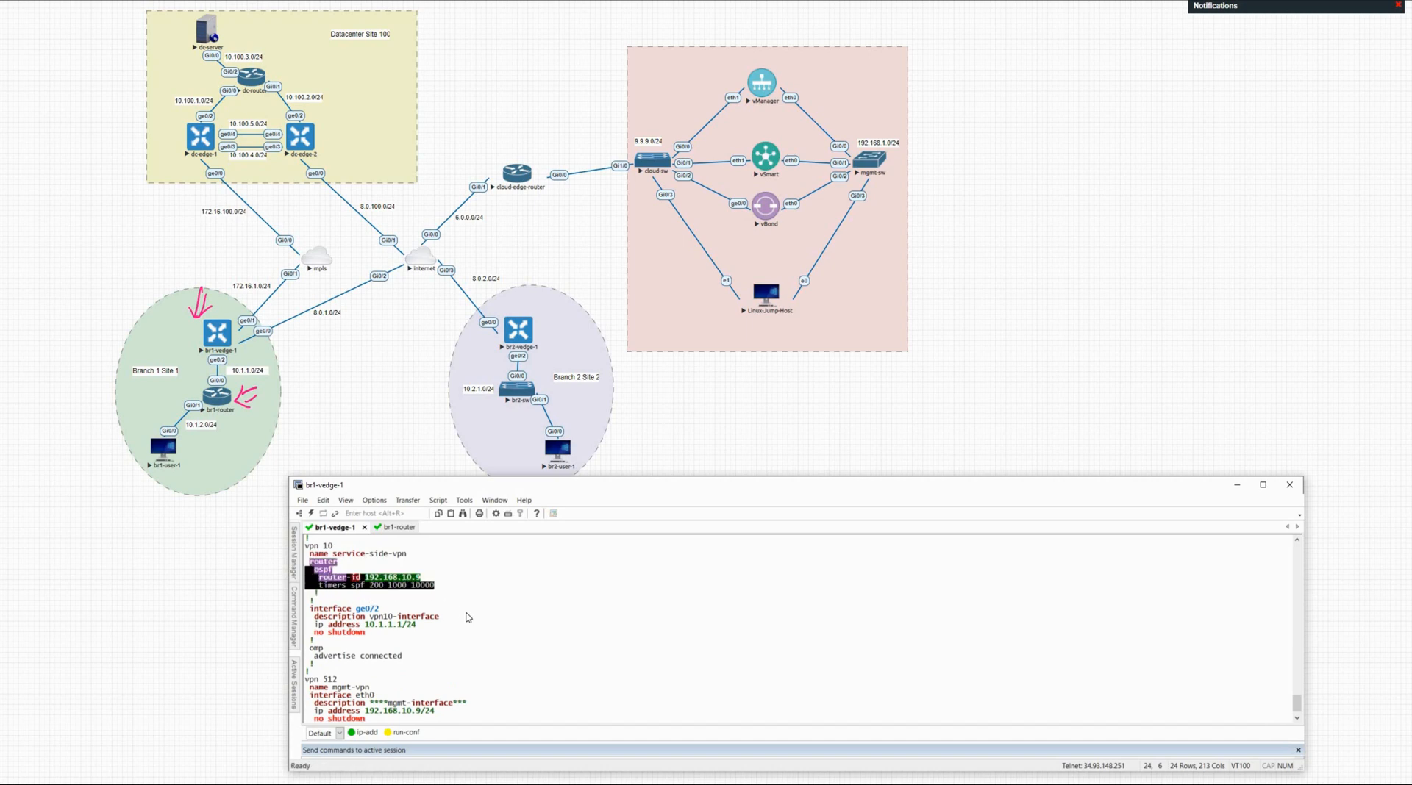
click(469, 618)
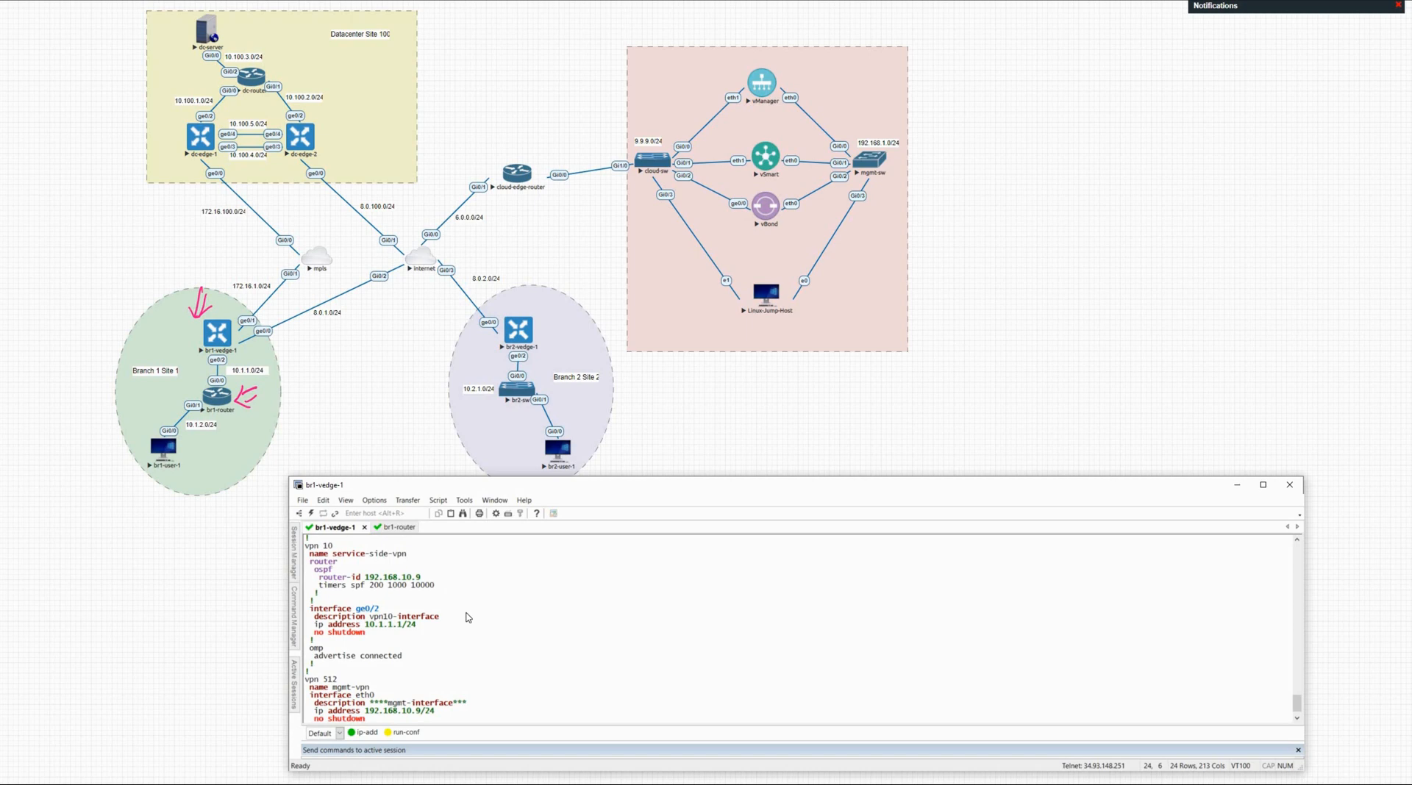
mouse_move(2, 290)
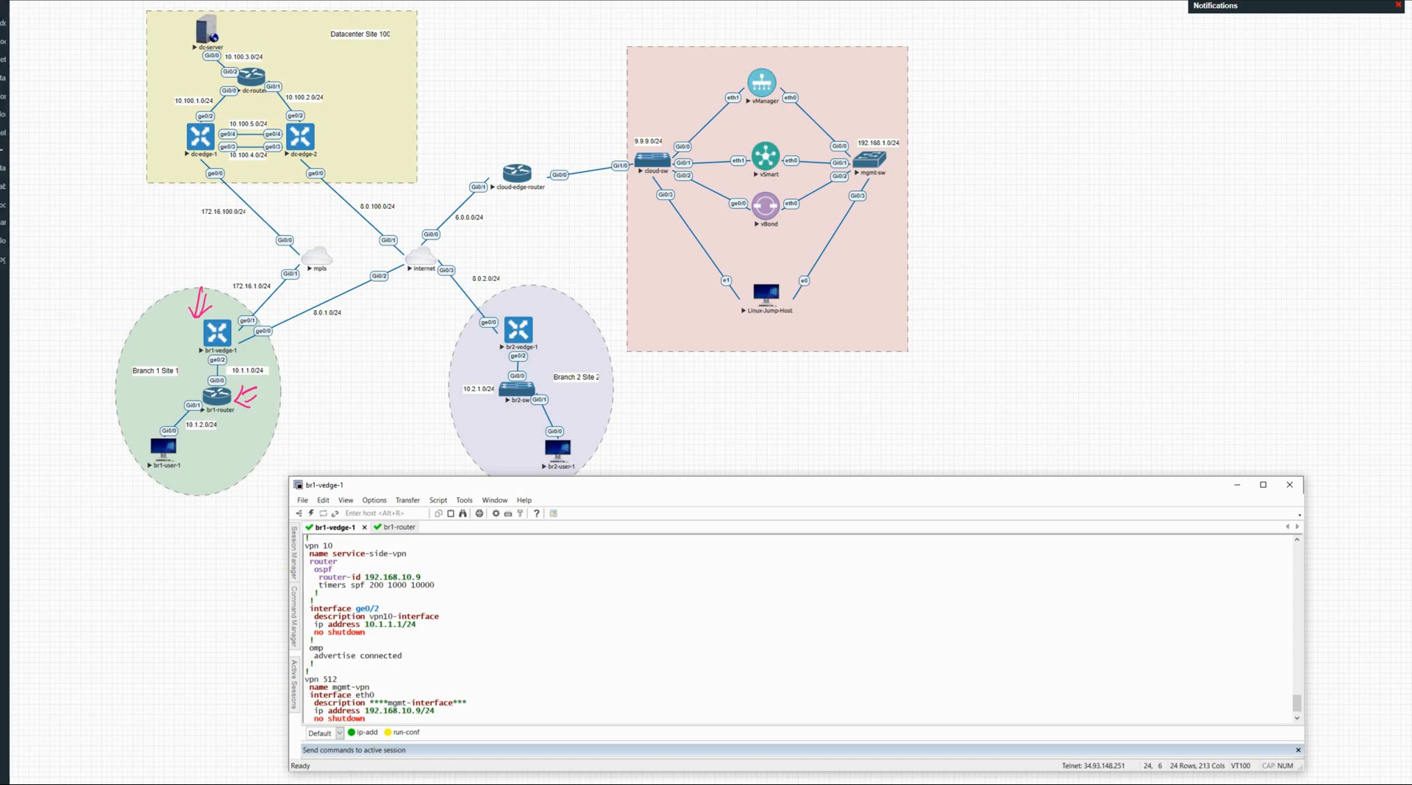
key(alt+Tab)
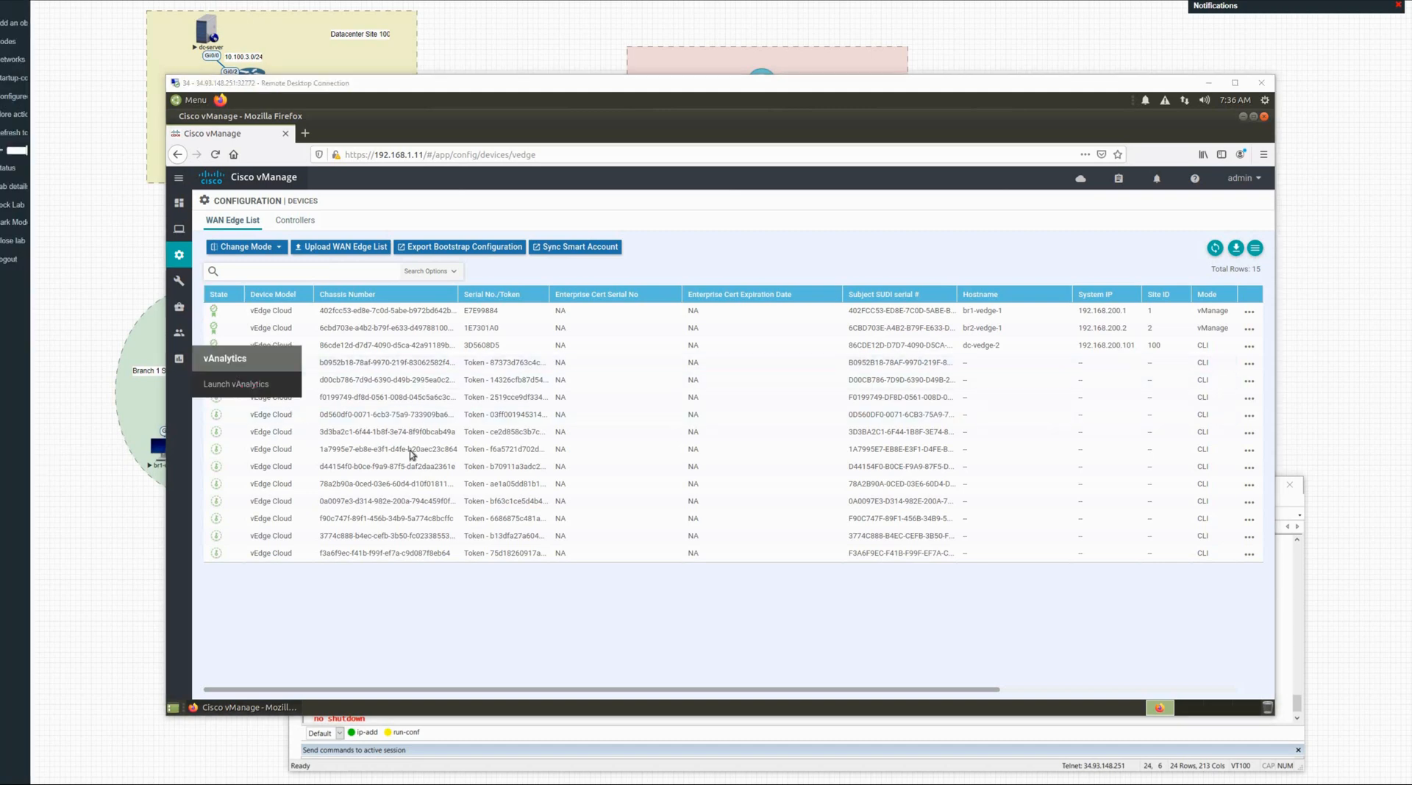
Step: Go to Configuration > Templates and list the feature templates, including ospf-config
click(439, 596)
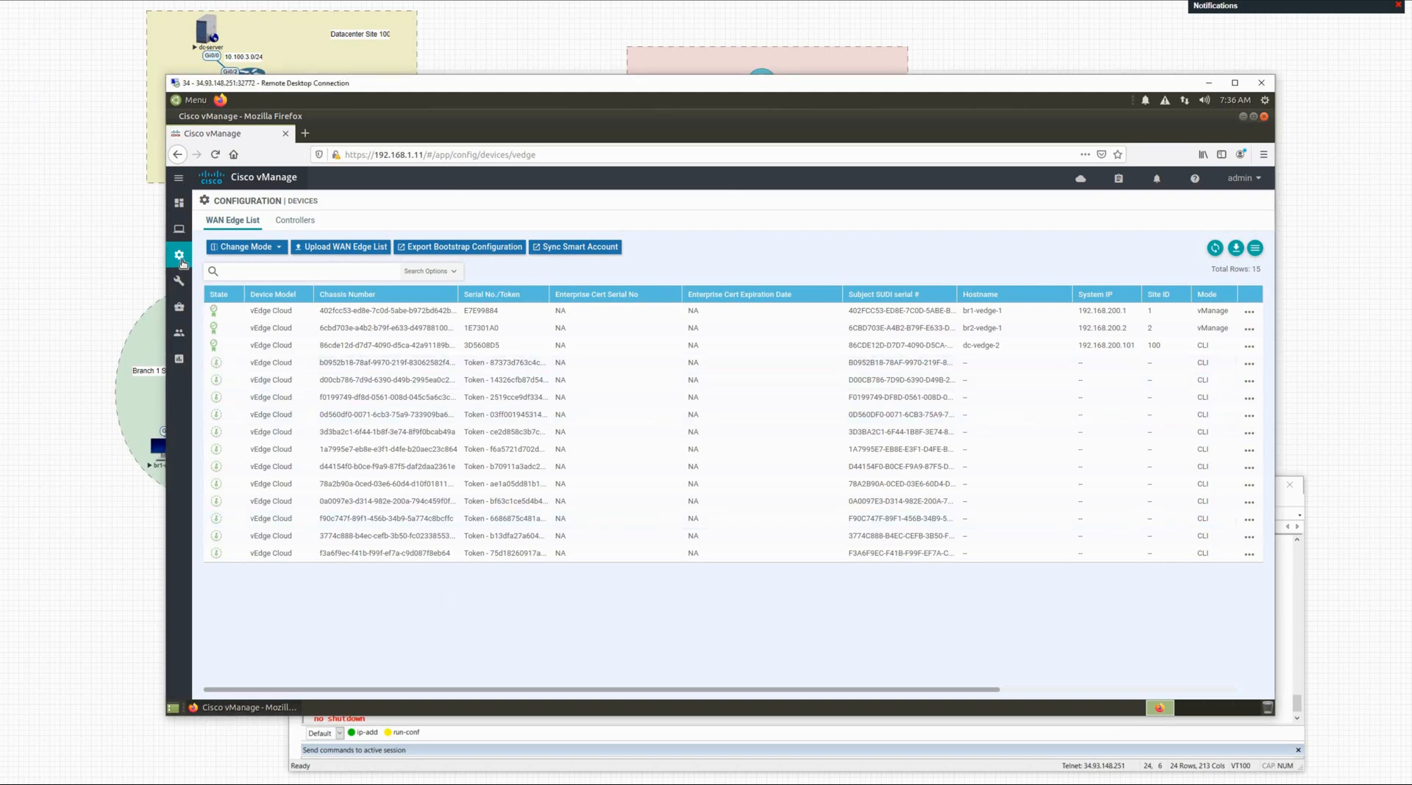
mouse_move(179, 255)
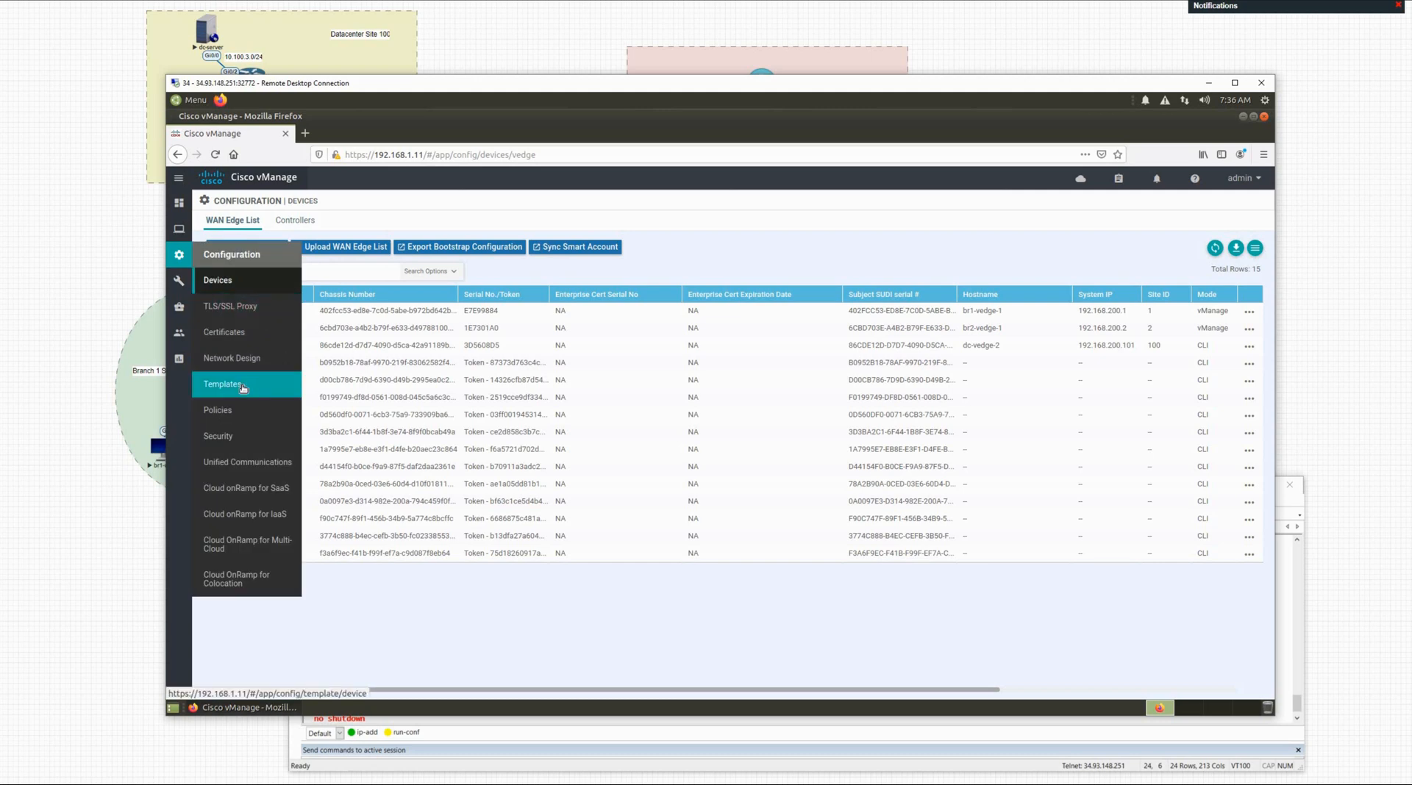
click(243, 385)
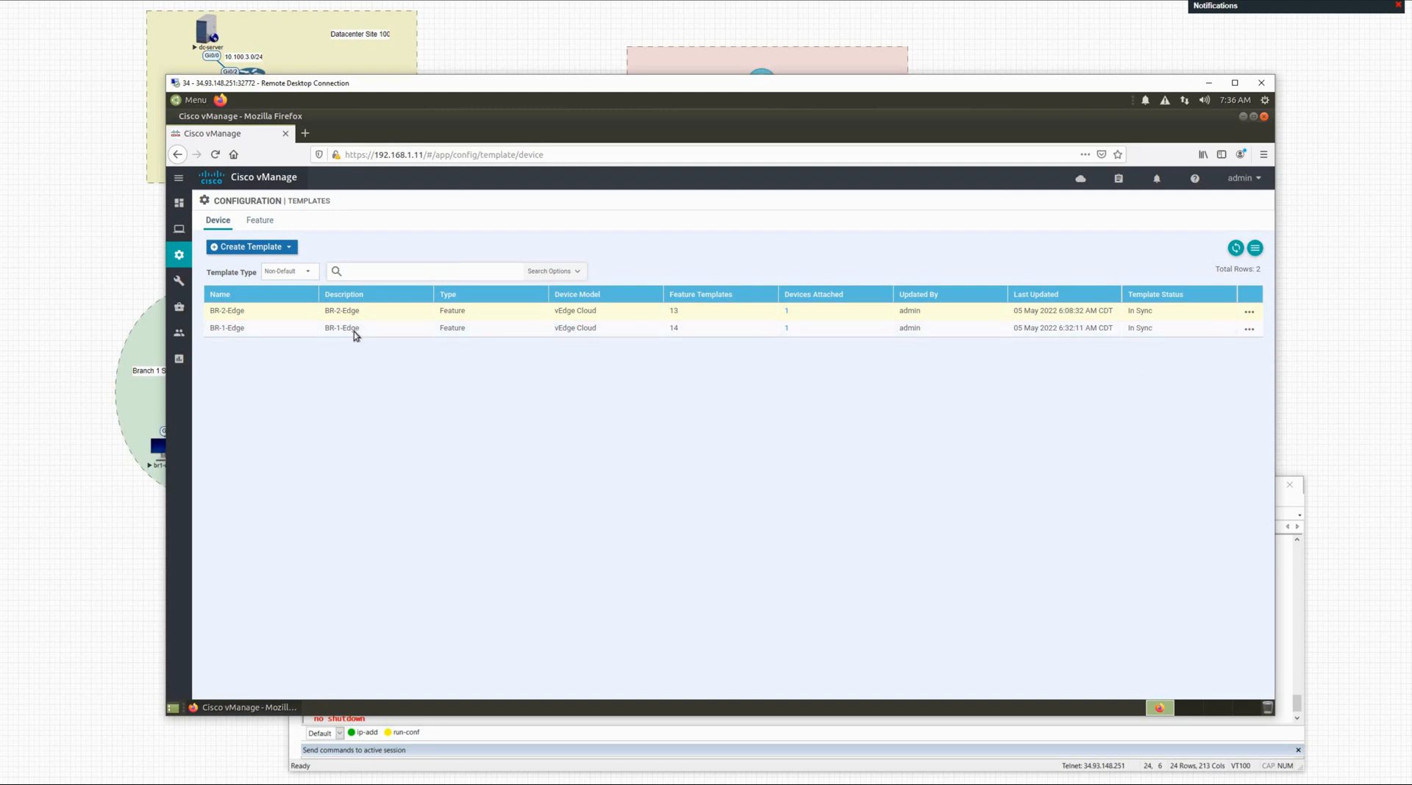
click(271, 223)
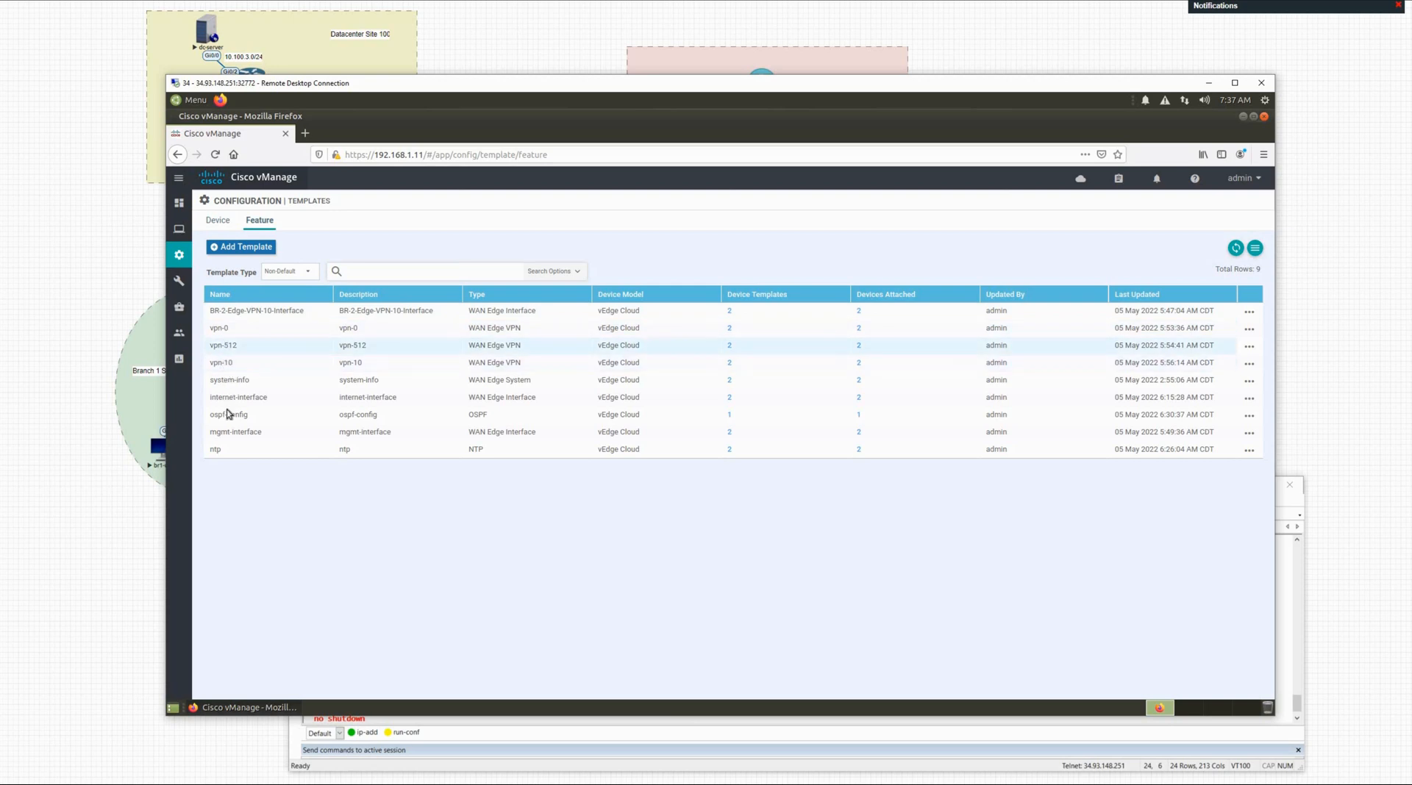
Step: Open the ospf-config feature template for editing and scroll to its Area section
click(1249, 415)
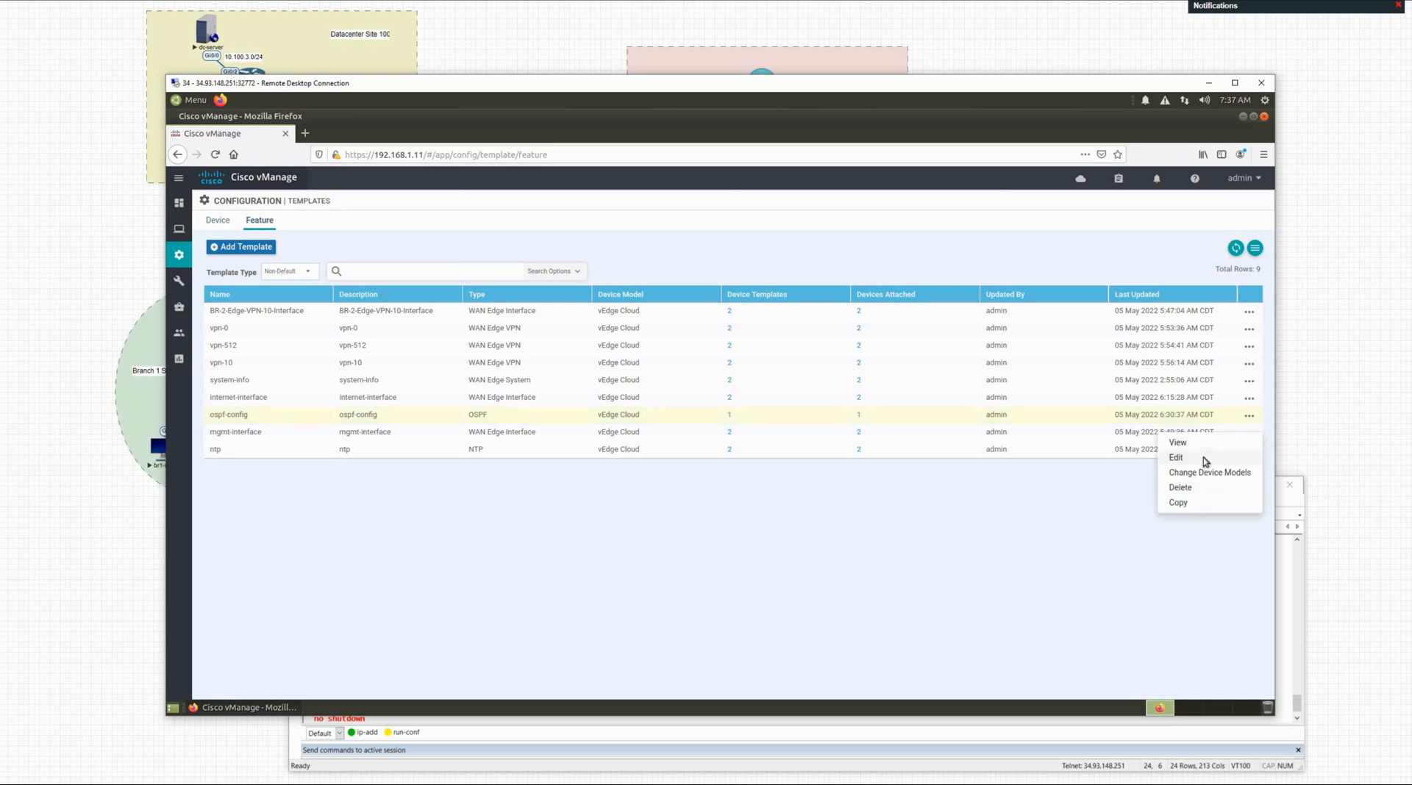
click(1204, 458)
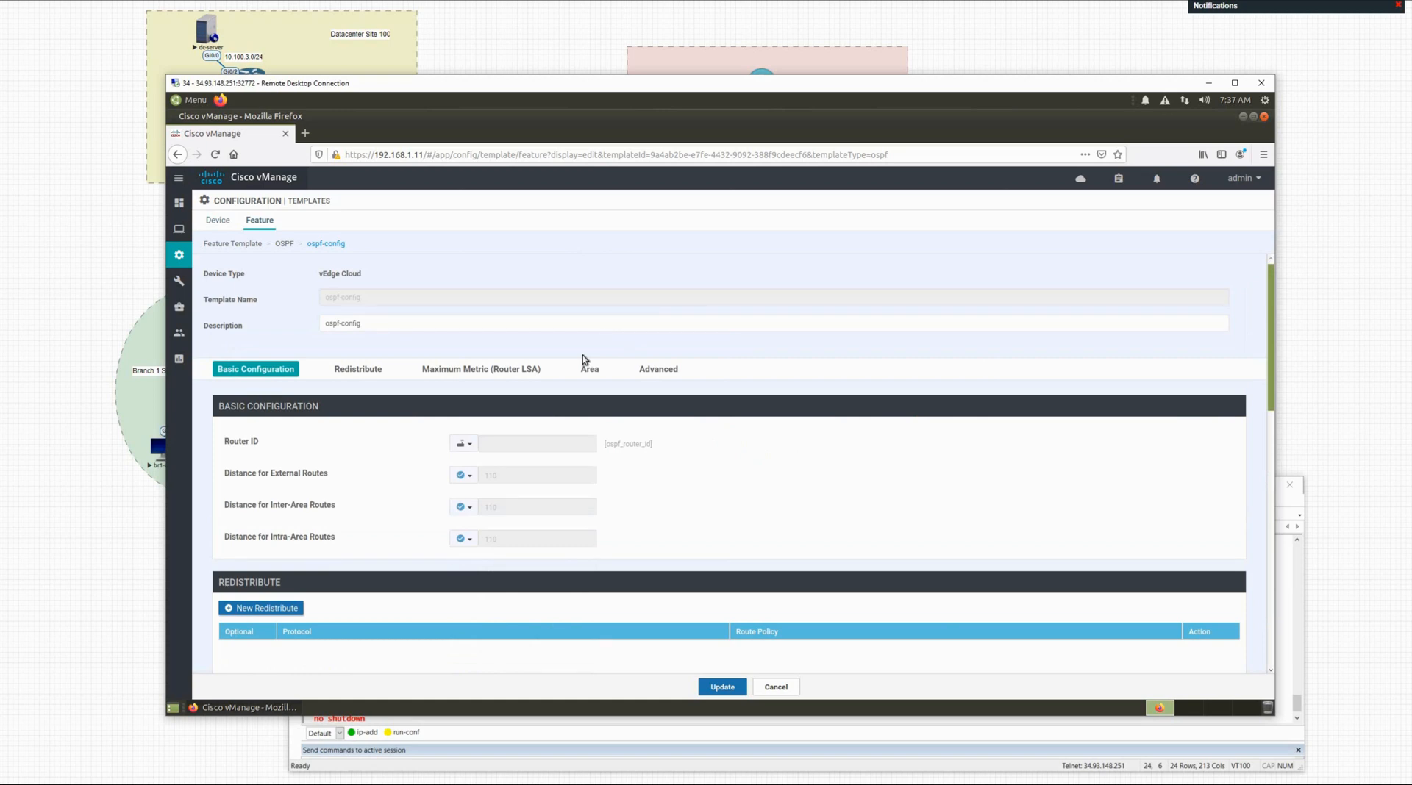
scroll(582, 355, down, 3)
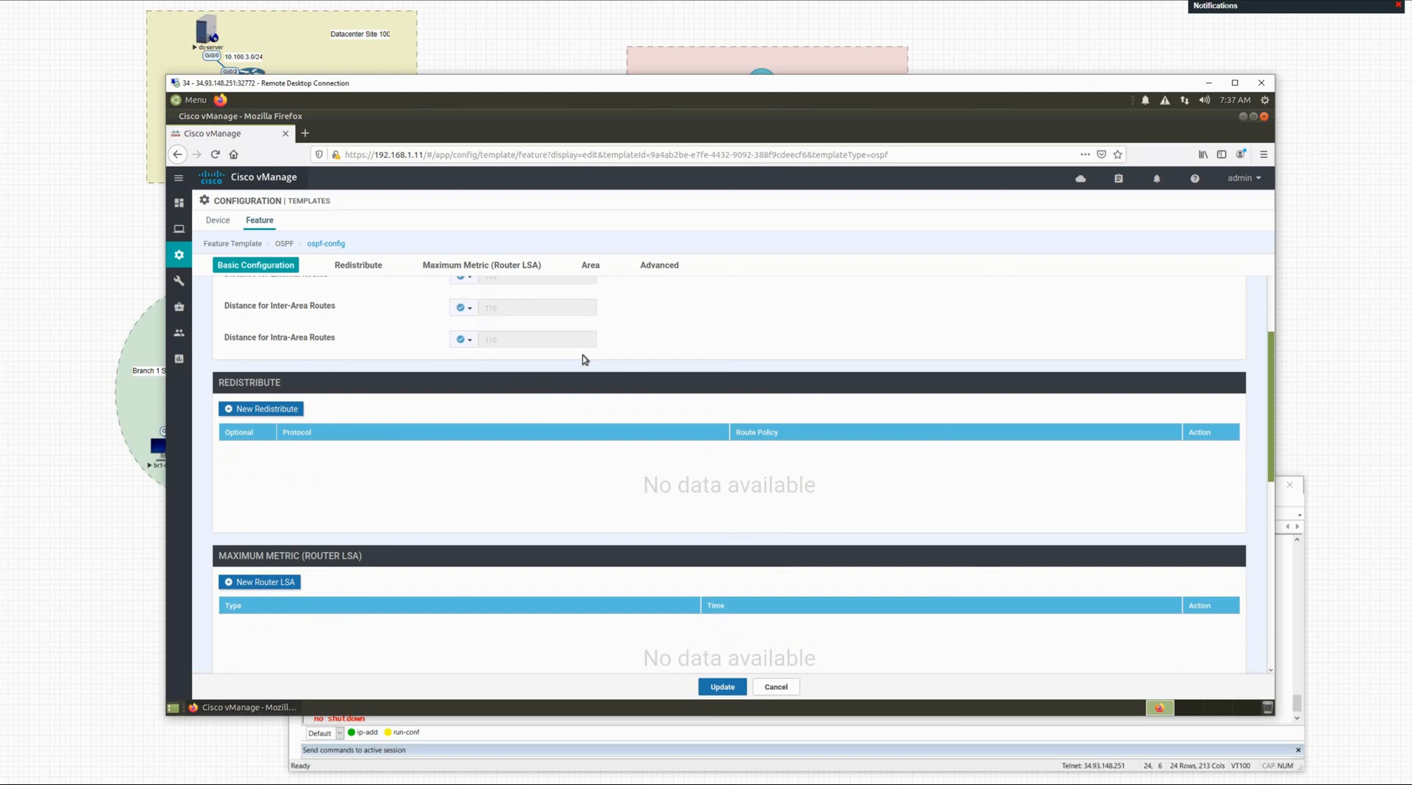
scroll(582, 355, down, 3)
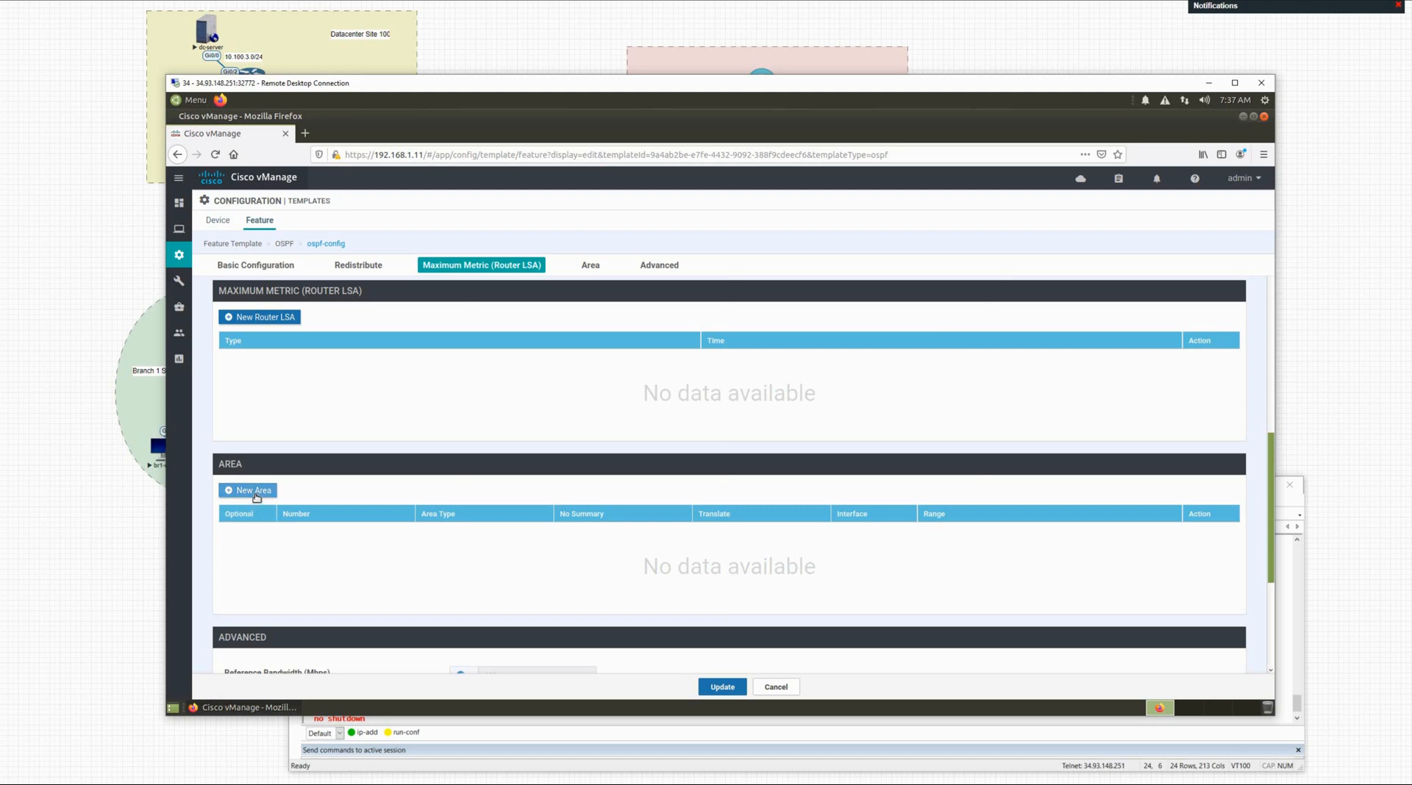
Step: Create a new OSPF area numbered 0 and open its interface list
click(256, 498)
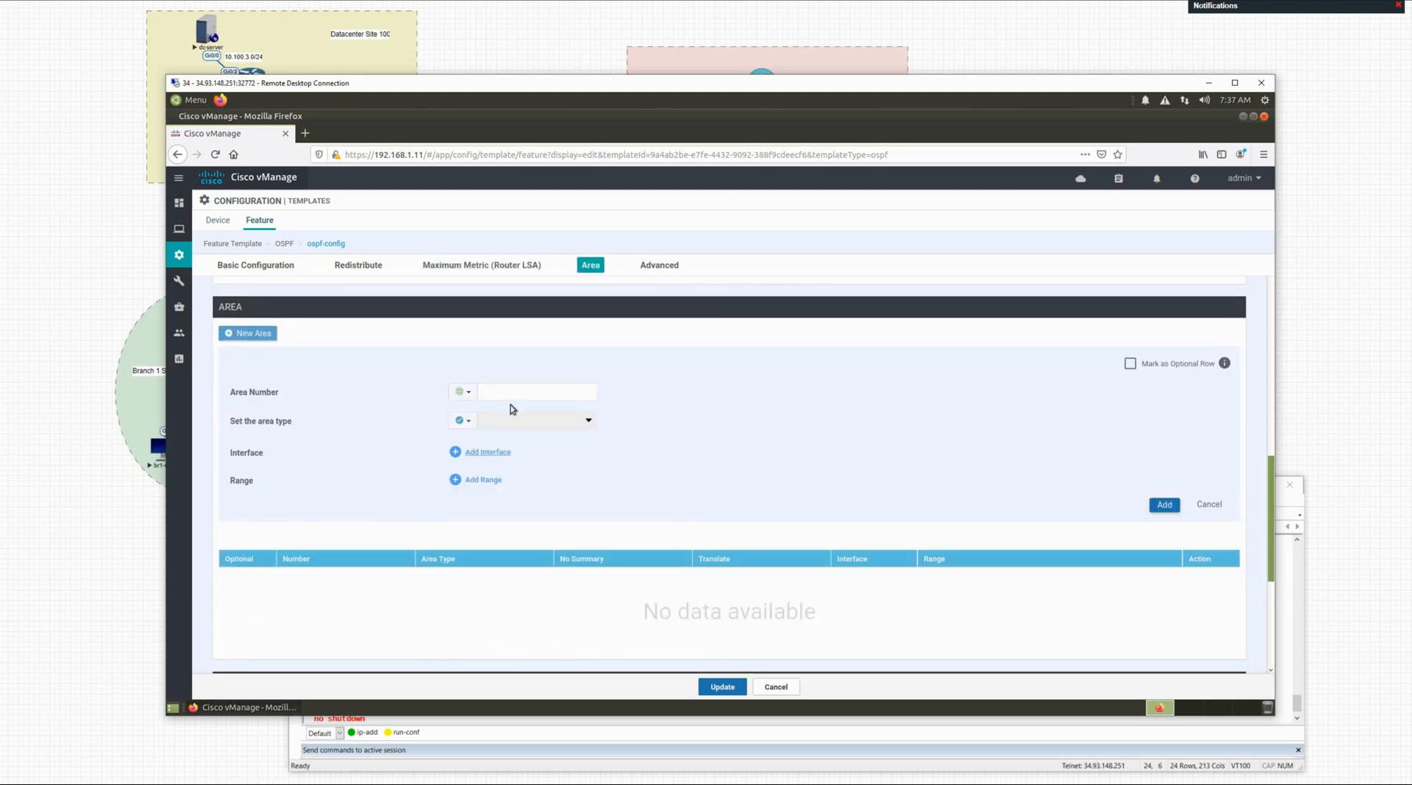
click(501, 394)
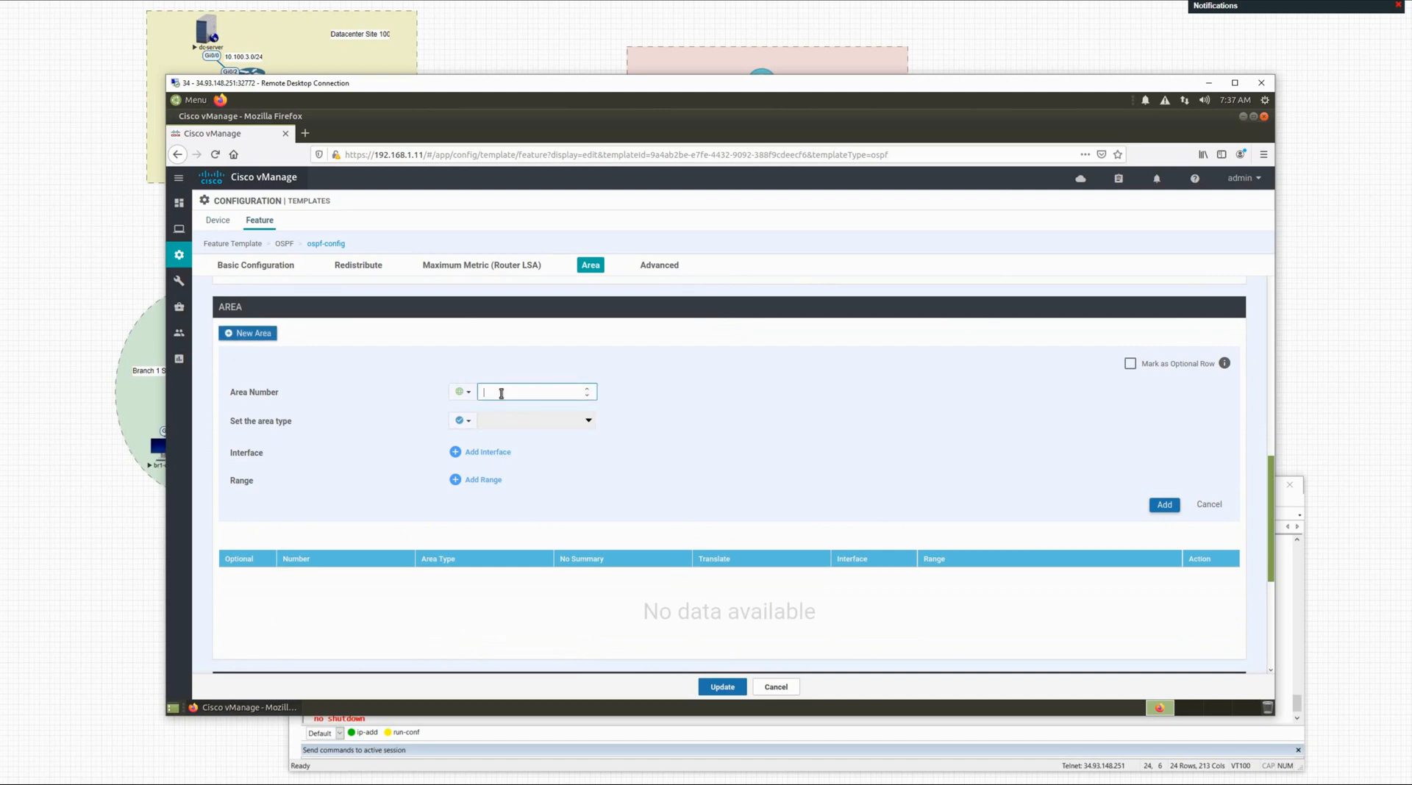
text(0)
click(394, 445)
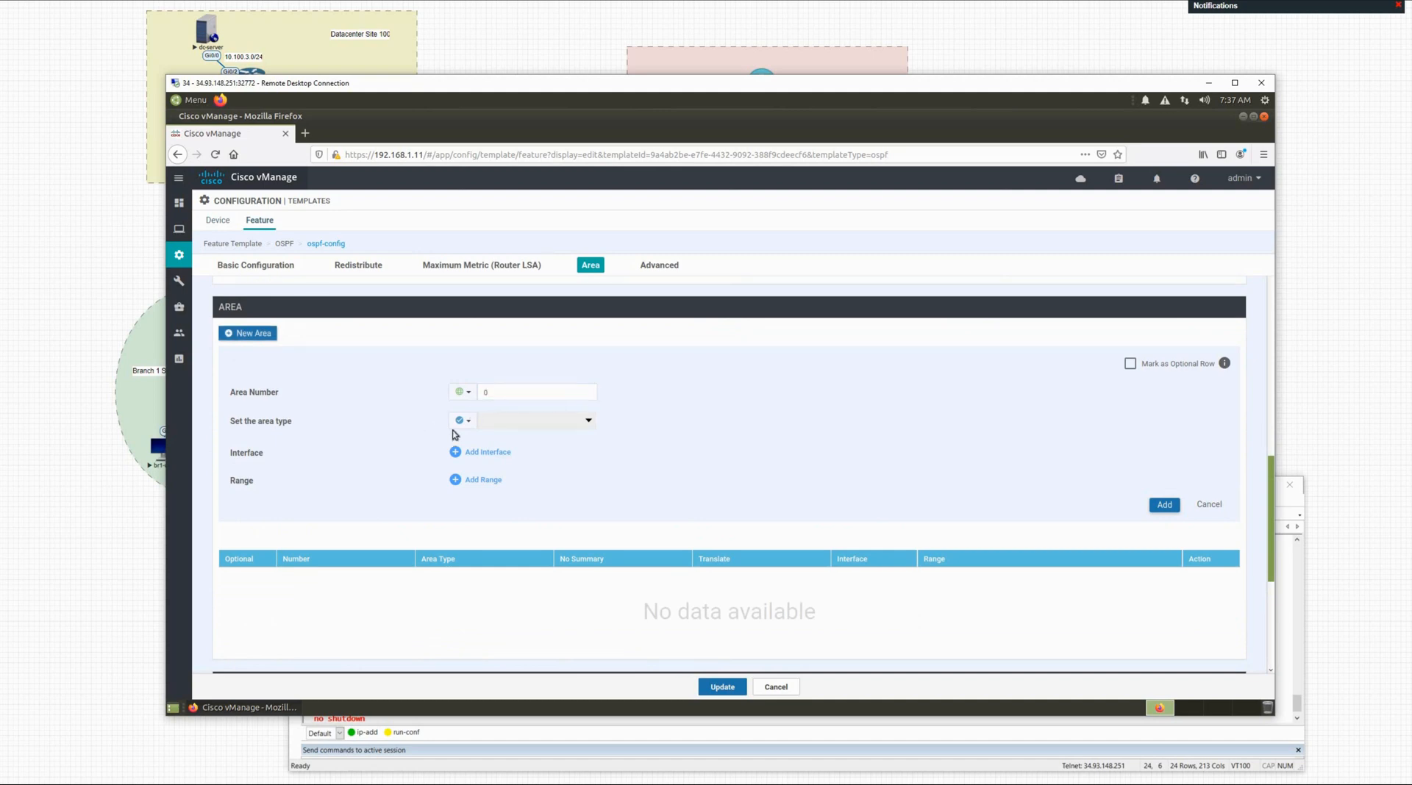
click(489, 453)
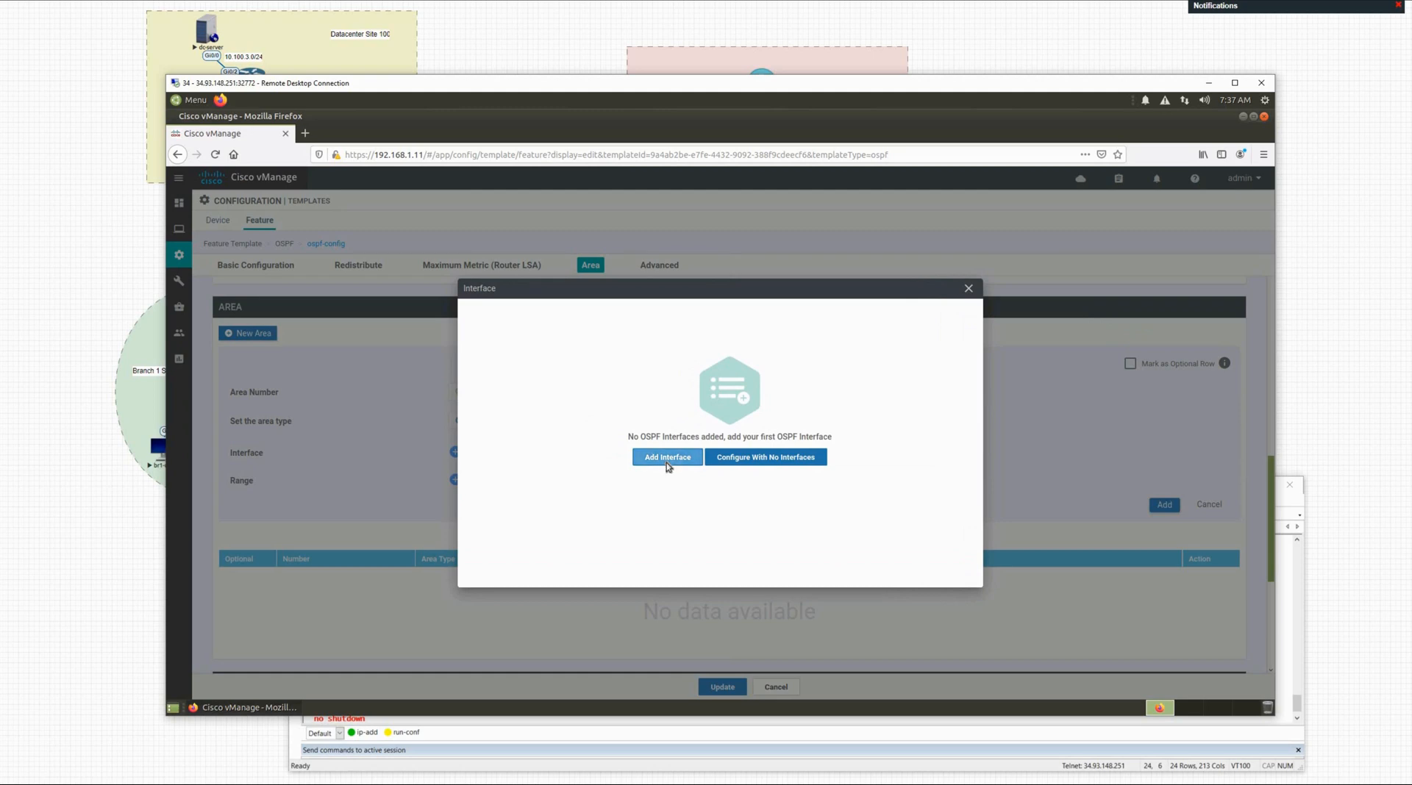
Step: Add an interface named by the device-specific key ospf_int_name, then add area 0 to the template
click(667, 459)
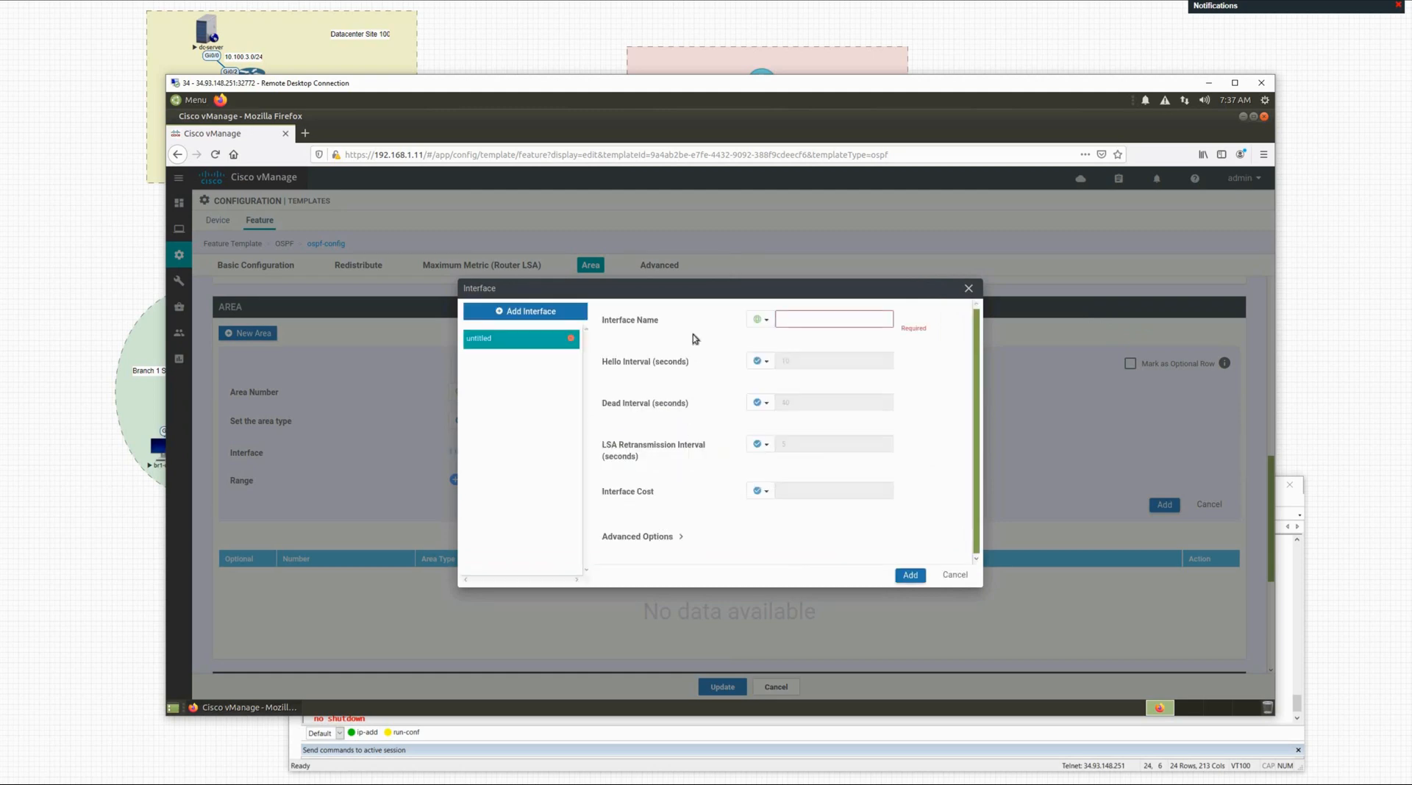
click(769, 327)
mouse_move(777, 356)
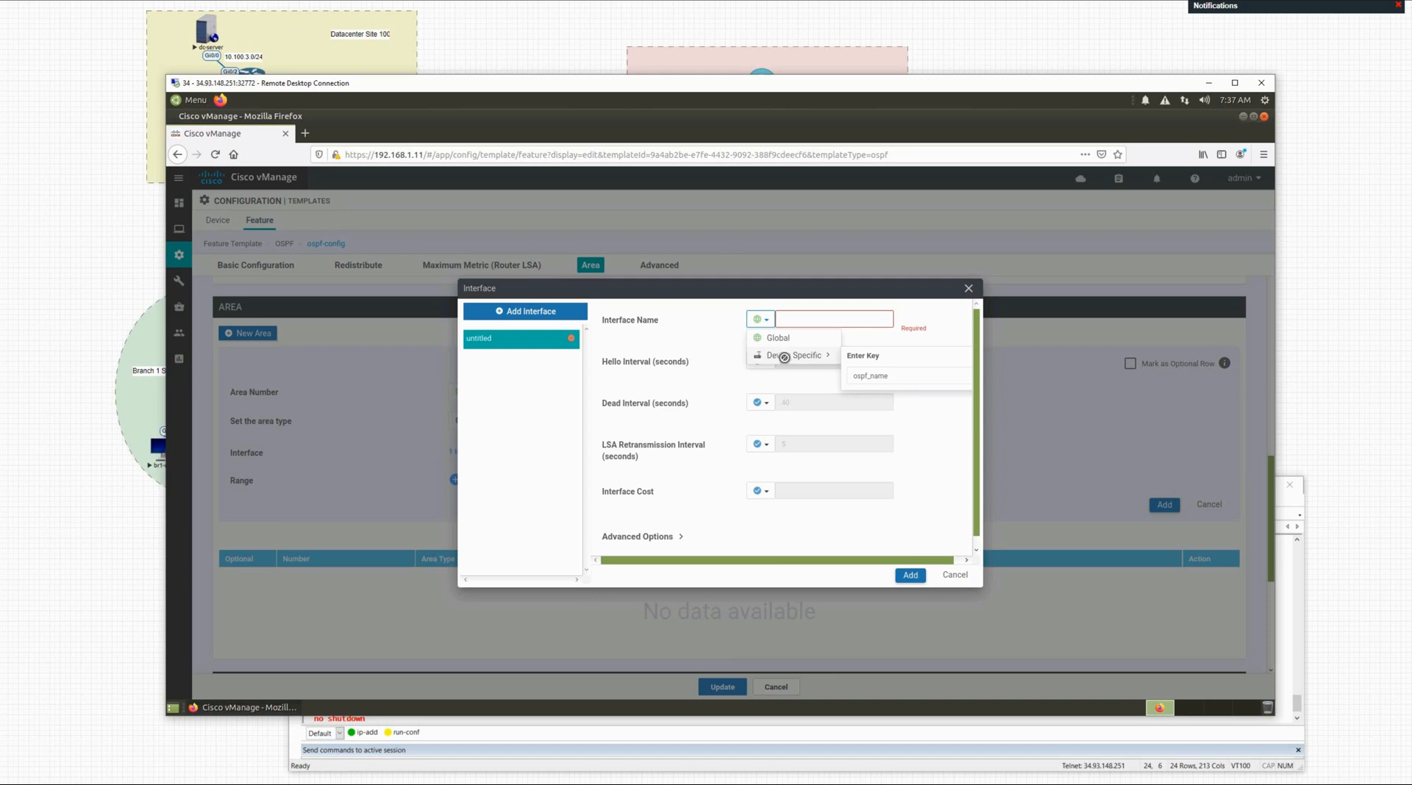
click(781, 357)
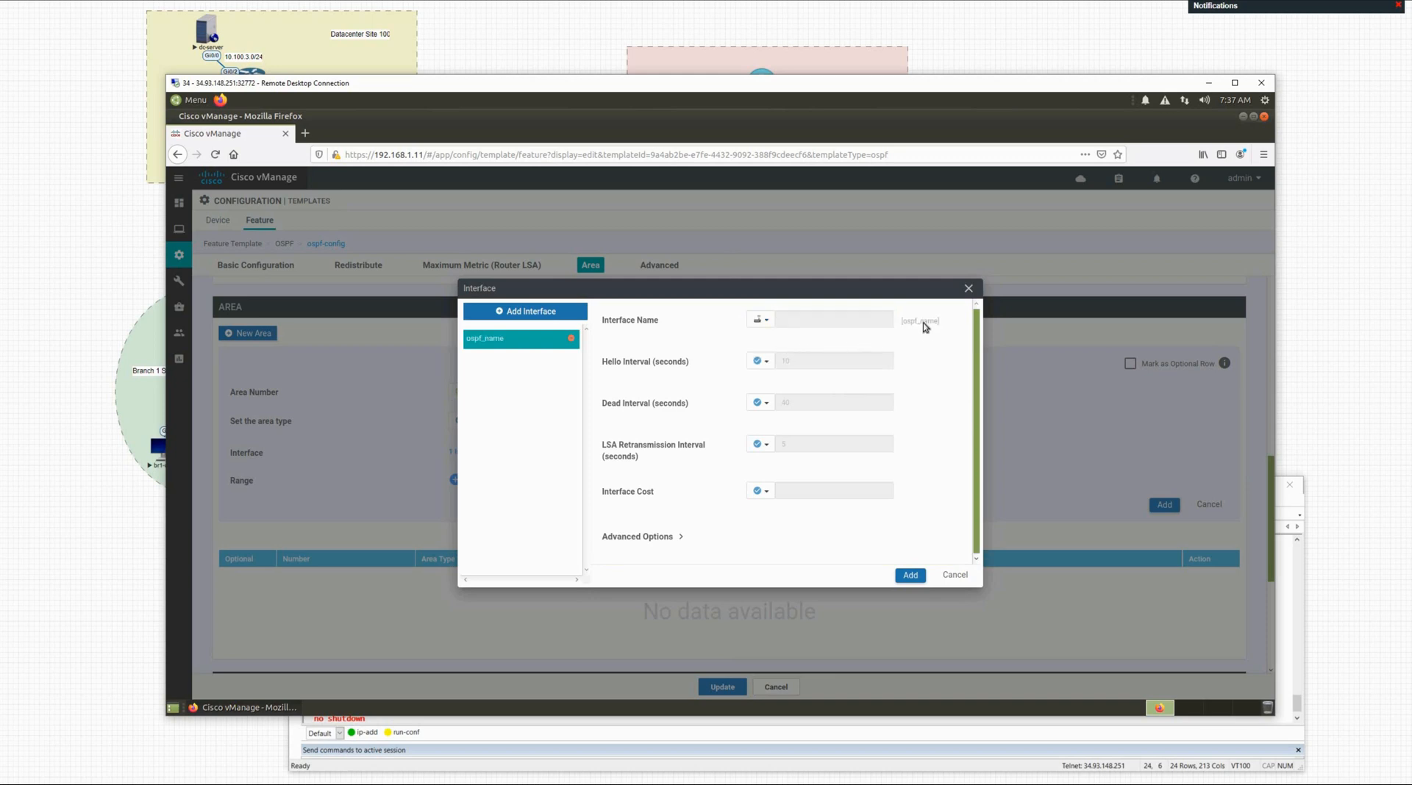
click(766, 320)
mouse_move(793, 356)
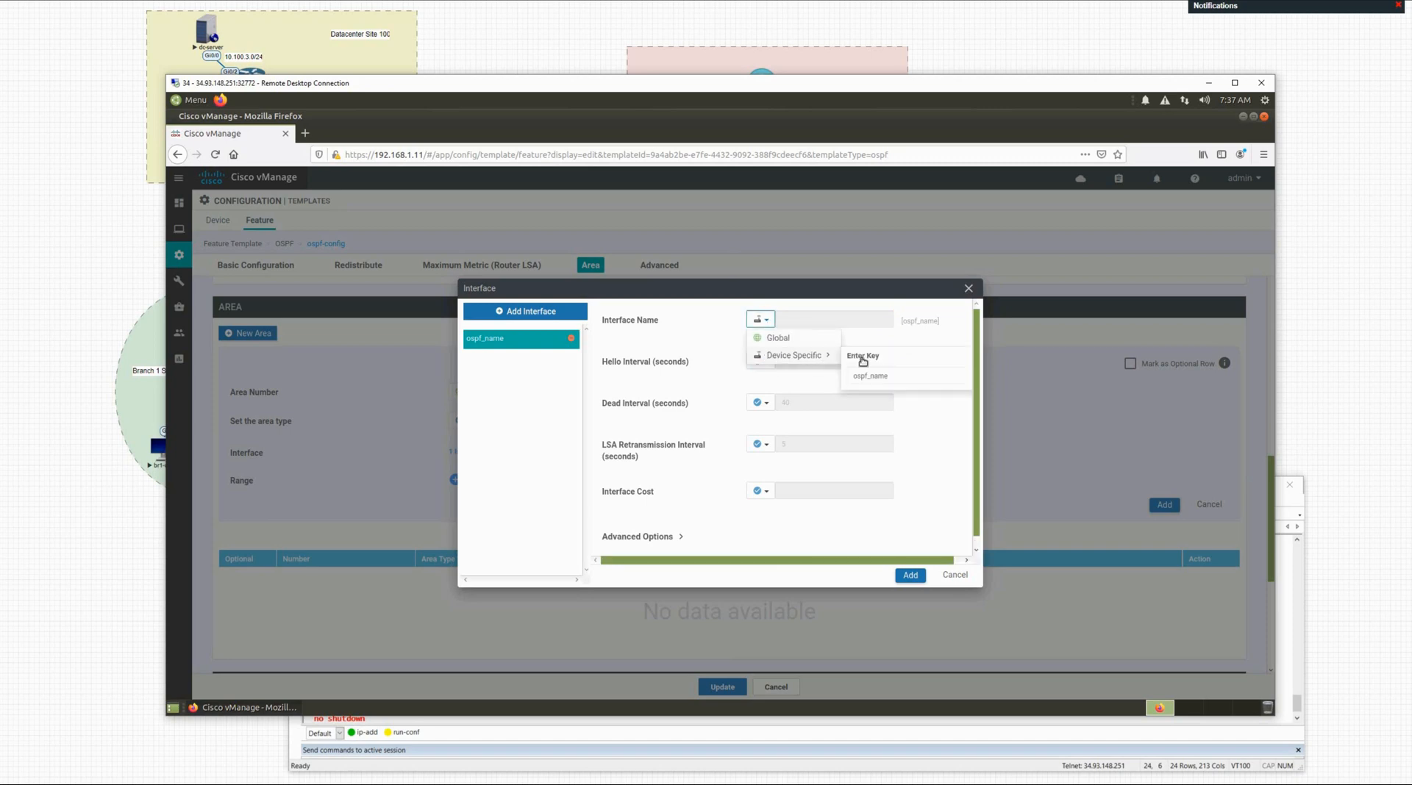
click(891, 378)
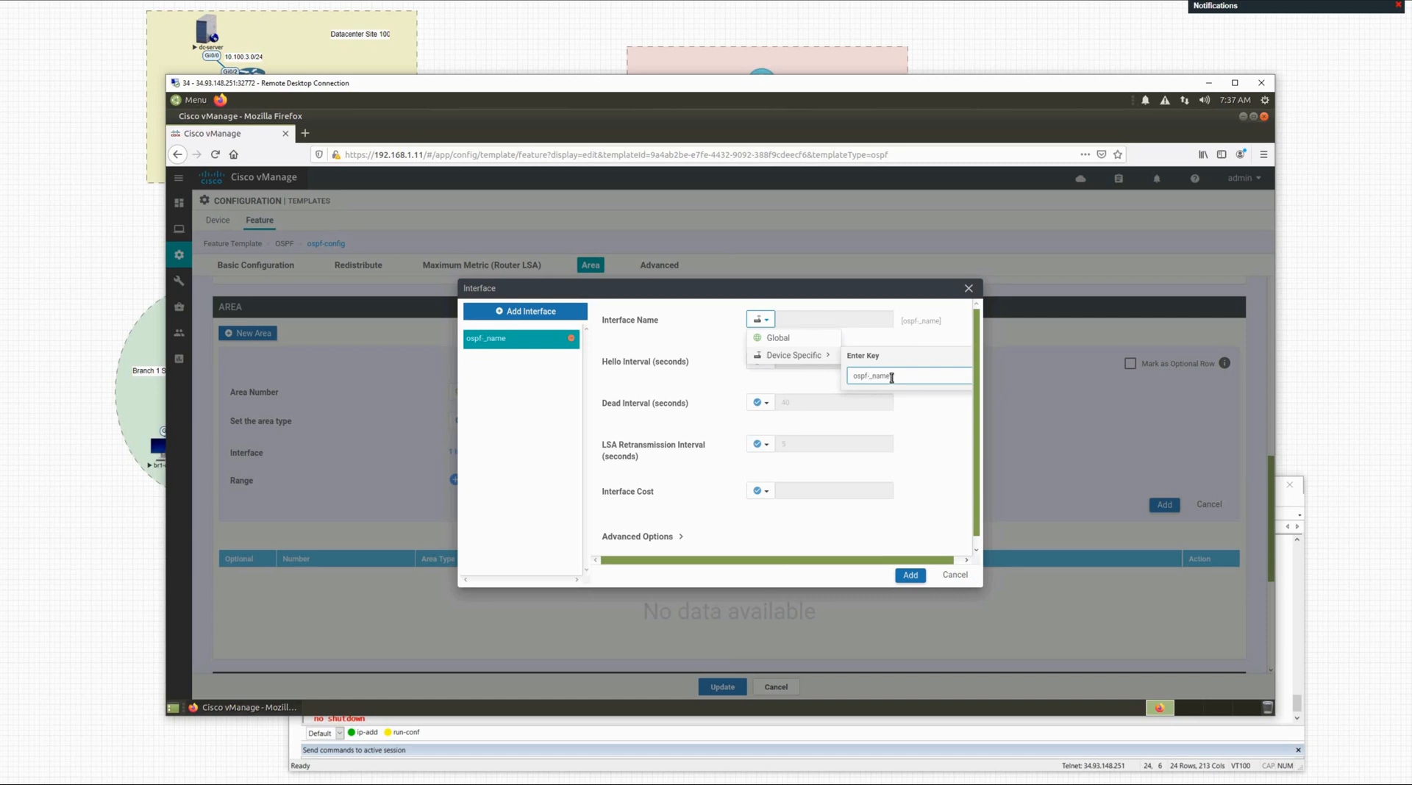
text(int)
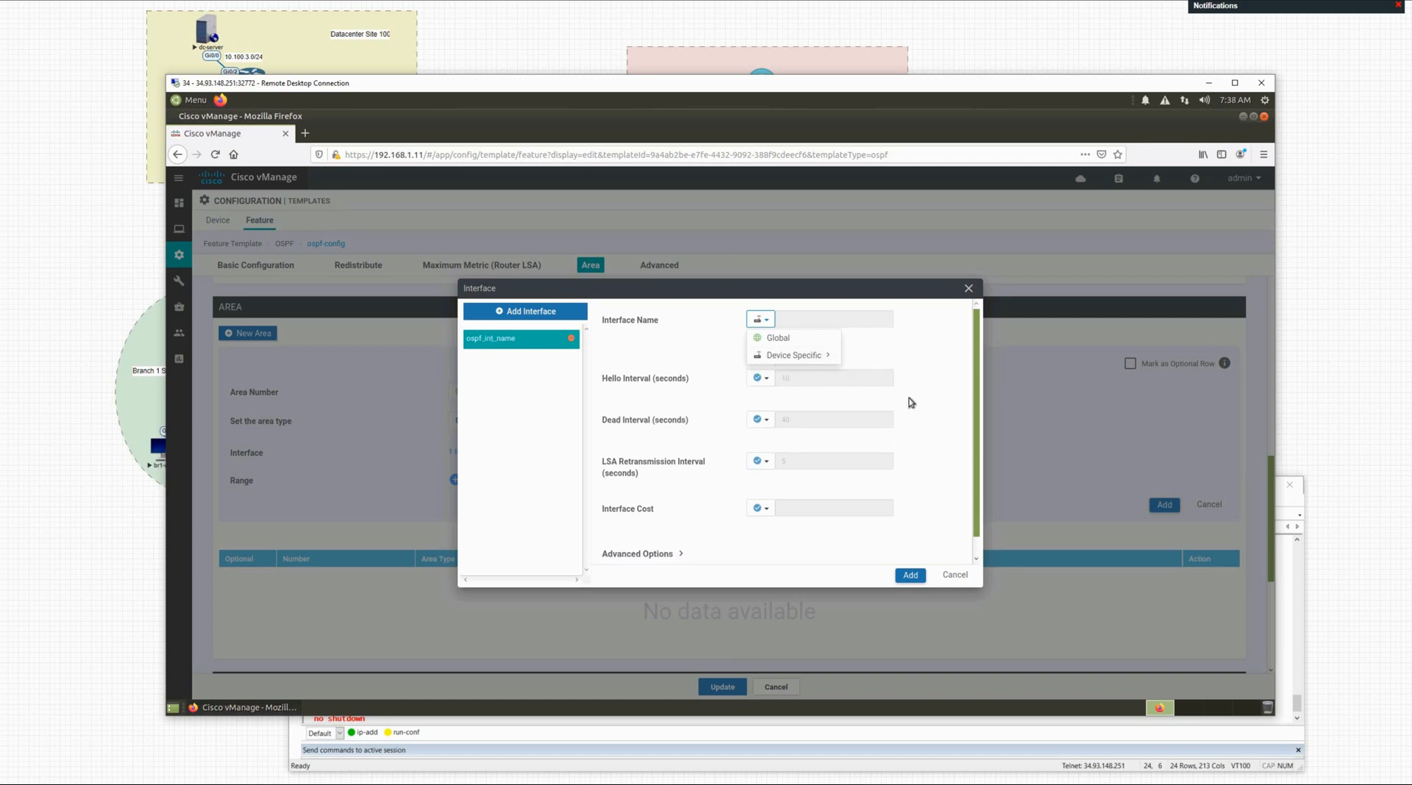
click(911, 403)
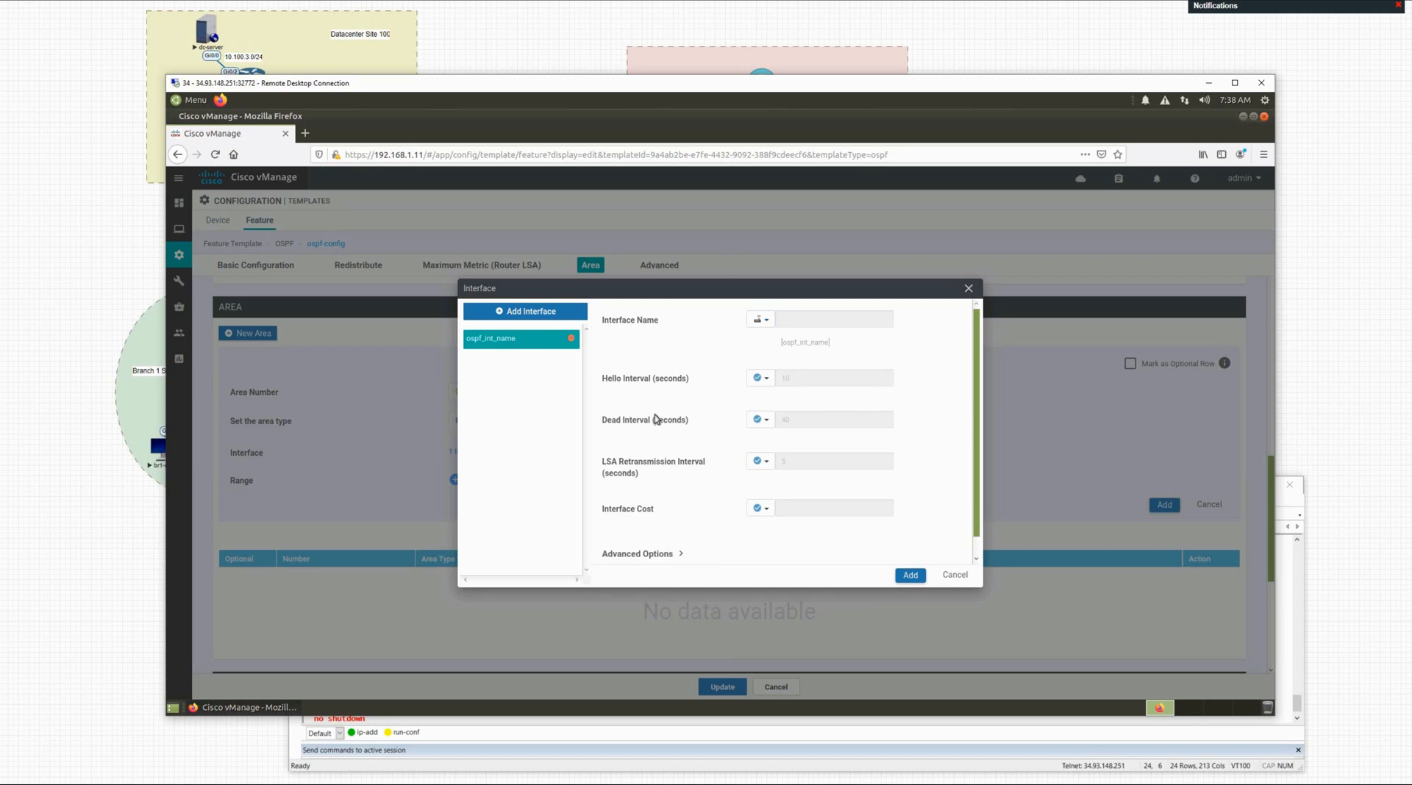
click(909, 577)
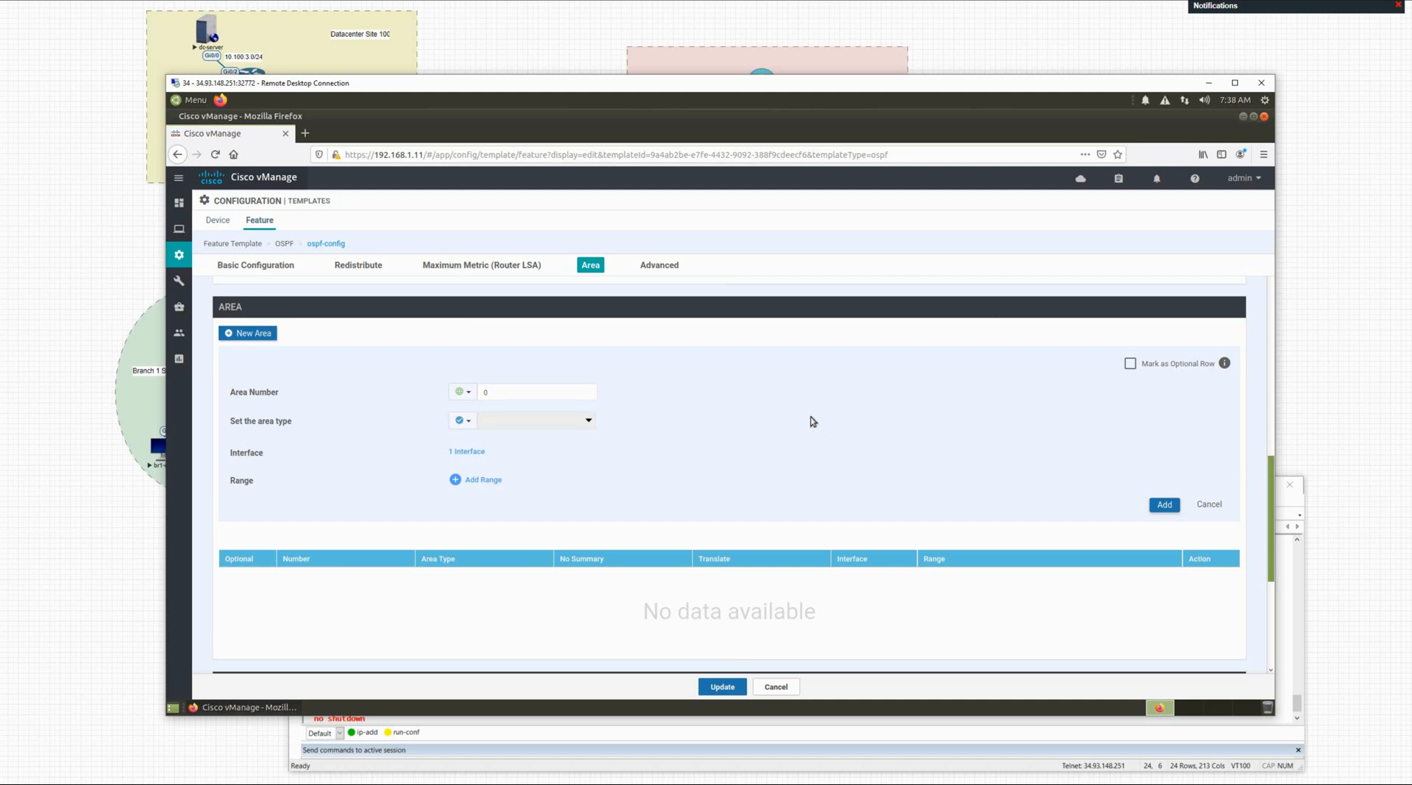
click(1164, 505)
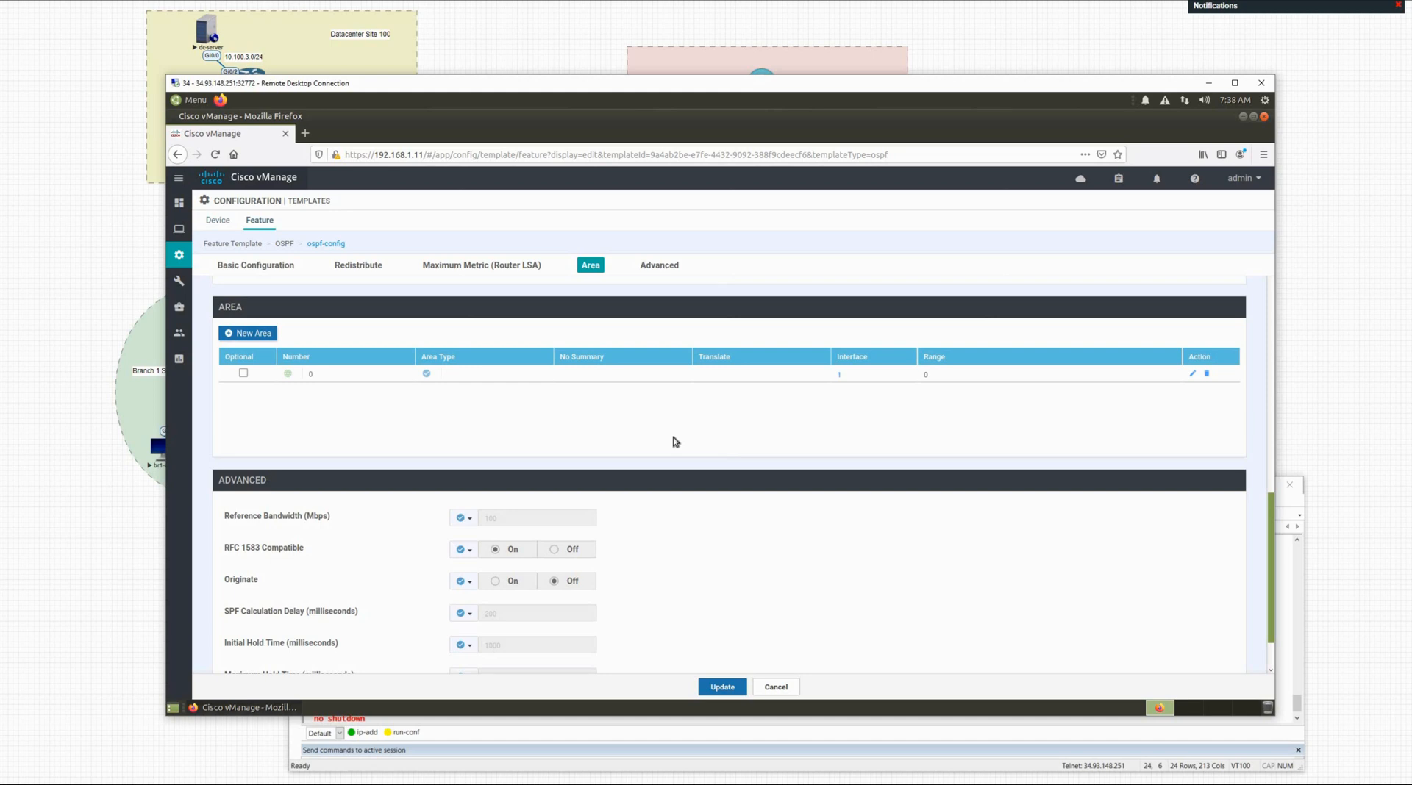
Step: Update ospf-config, select br1-vedge-1's blank Interface Name (ospf_int_name) cell, then show the EVE-NG topology
click(723, 687)
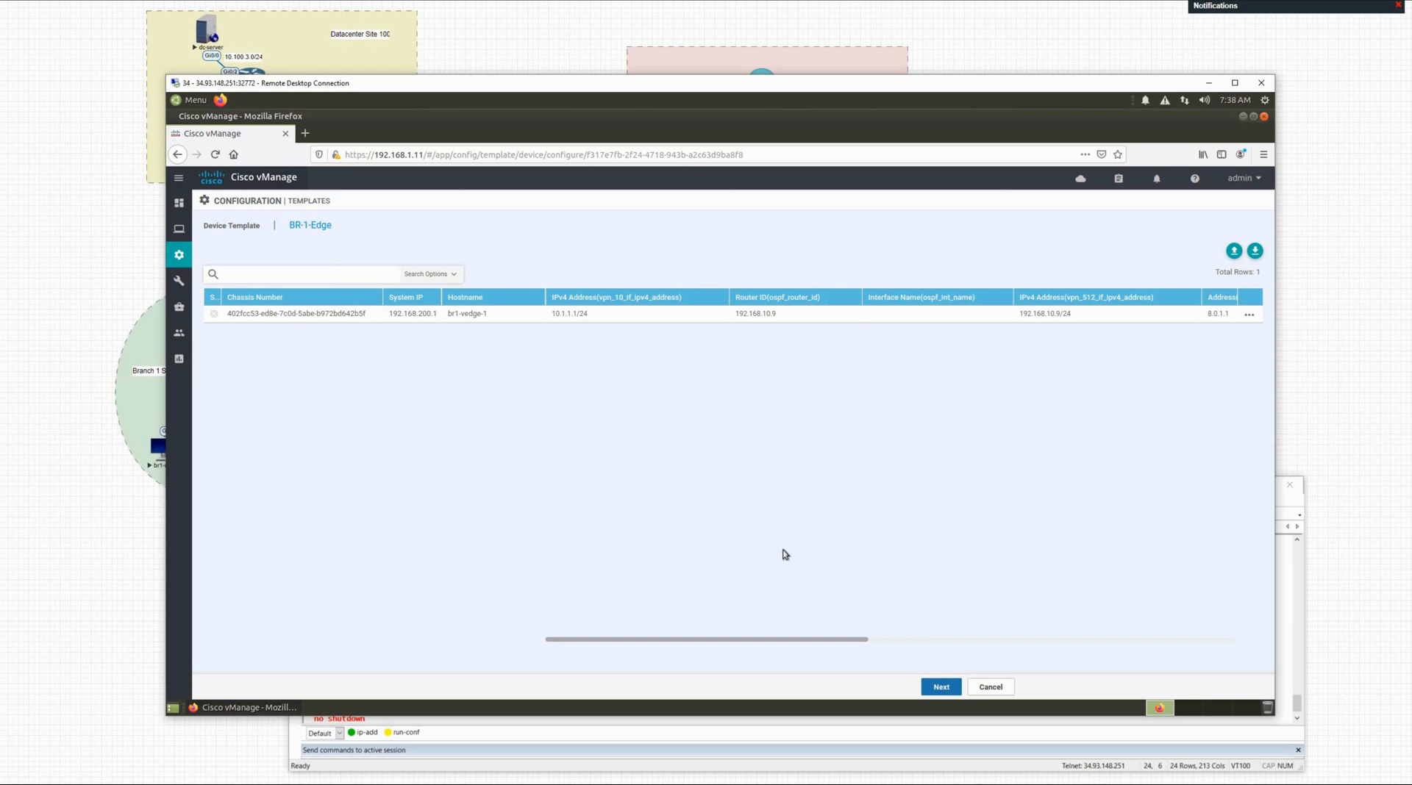
click(884, 318)
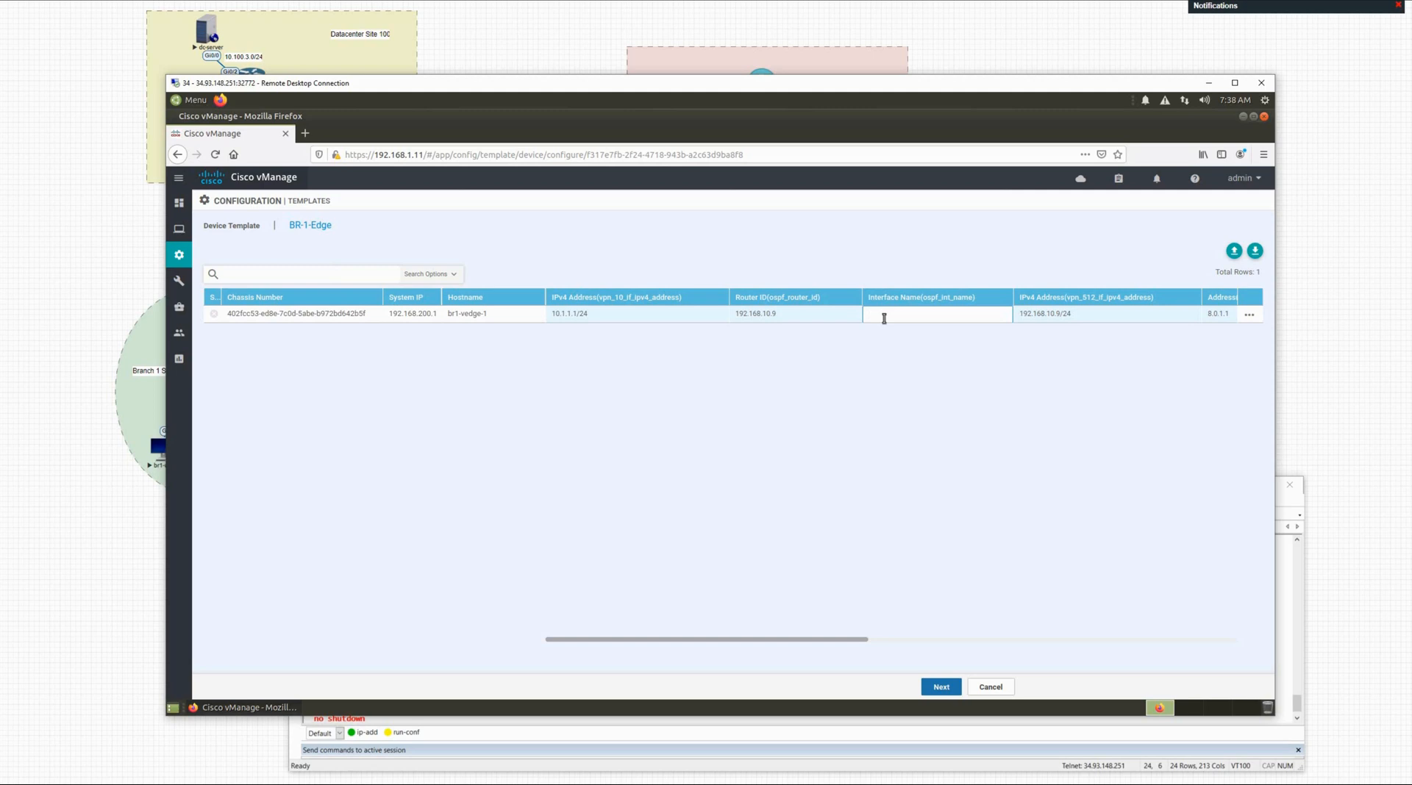
click(120, 550)
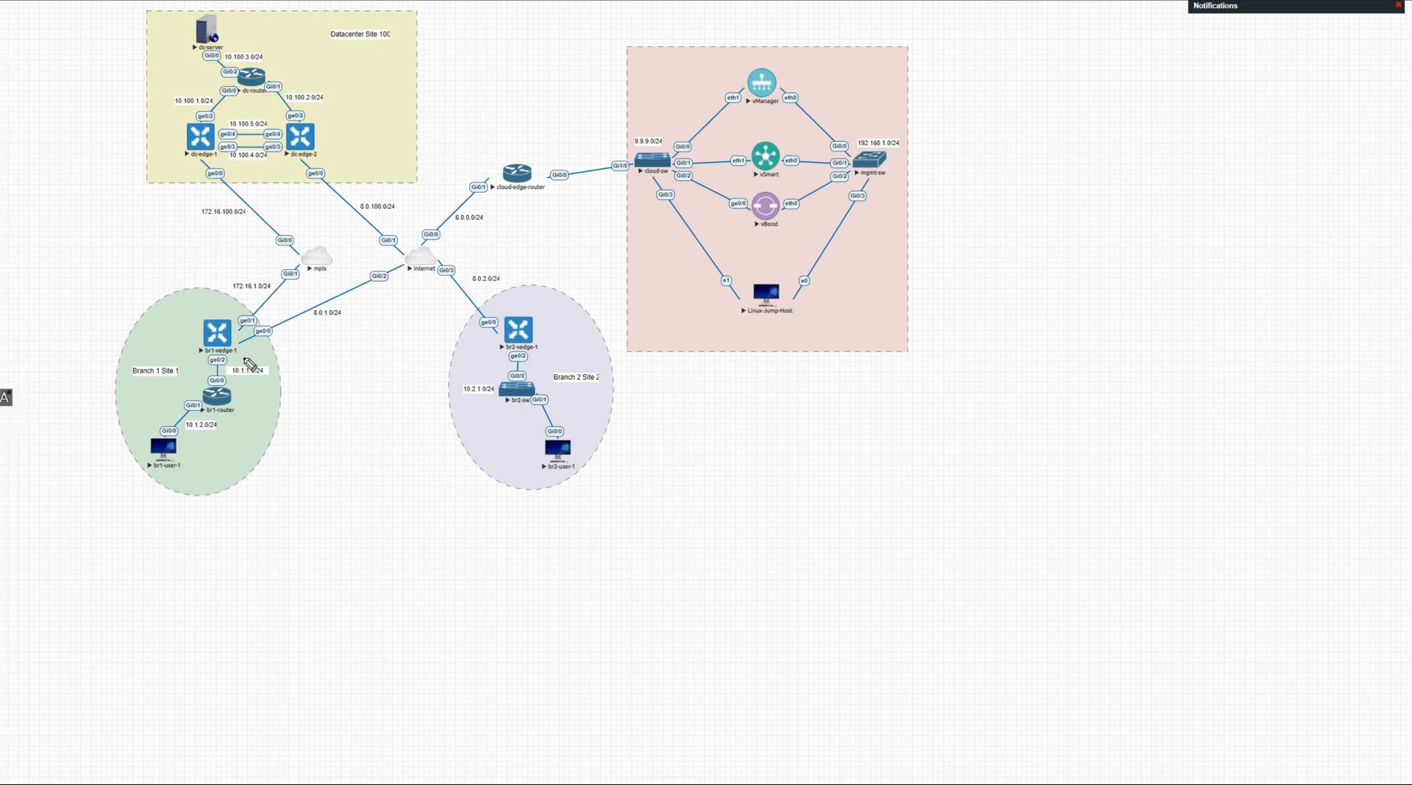
Step: Draw an arrow beside br1-vedge-1's ge0/2 link, glance at its terminal, and return to vManage
drag(233, 357, 244, 351)
drag(229, 360, 243, 359)
key(alt+Tab)
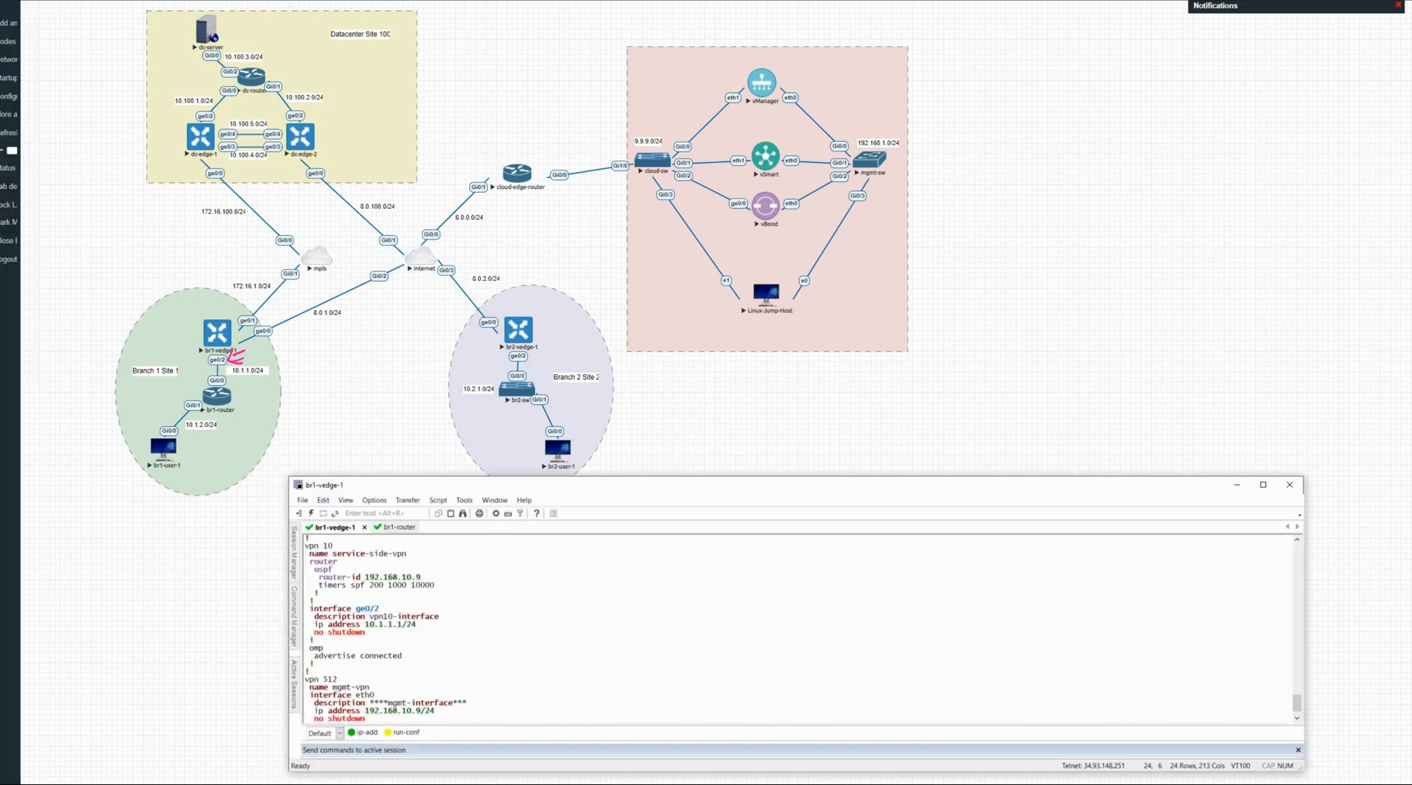
key(alt+Tab)
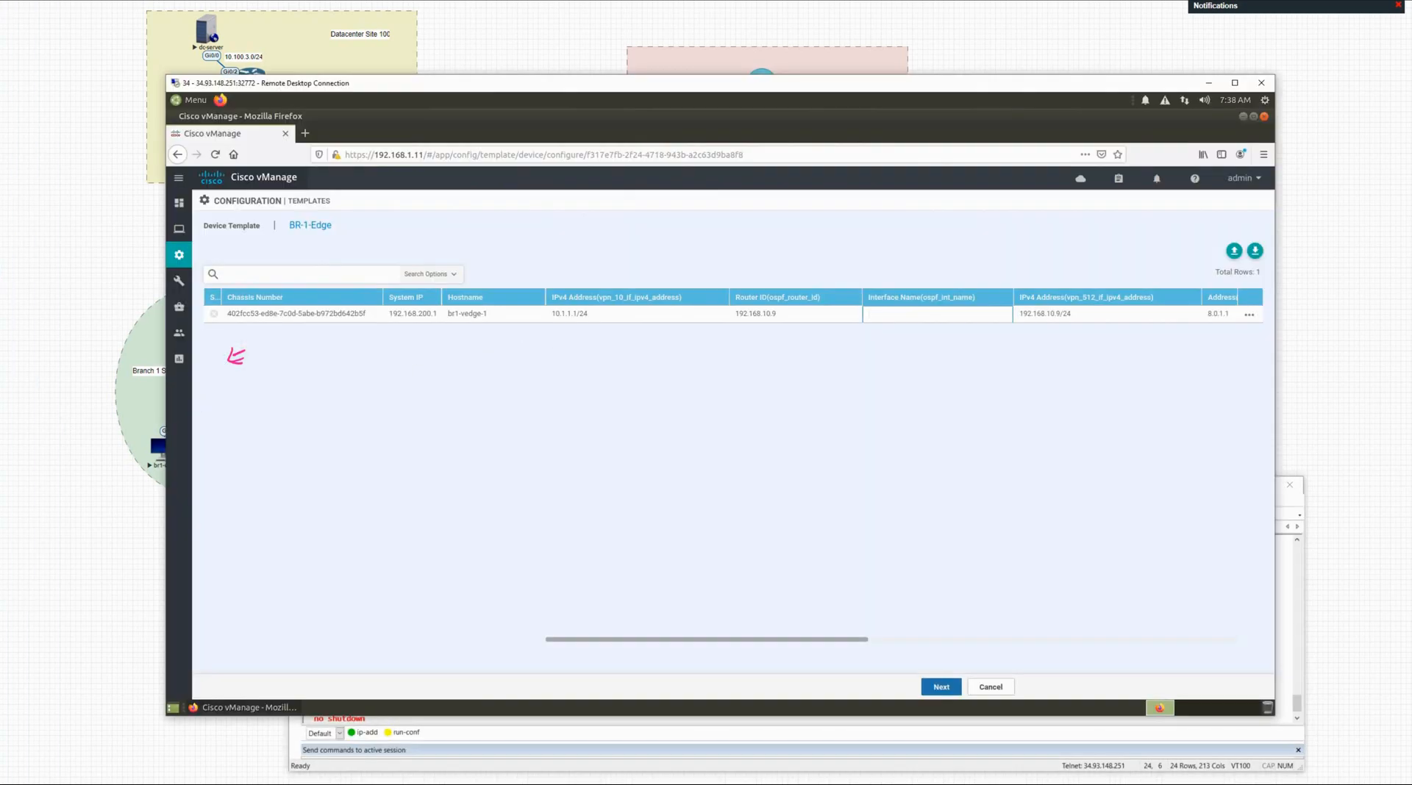
Step: Enter ge0/2 as br1-vedge-1's ospf_int_name value and continue to the configure preview
key(Escape)
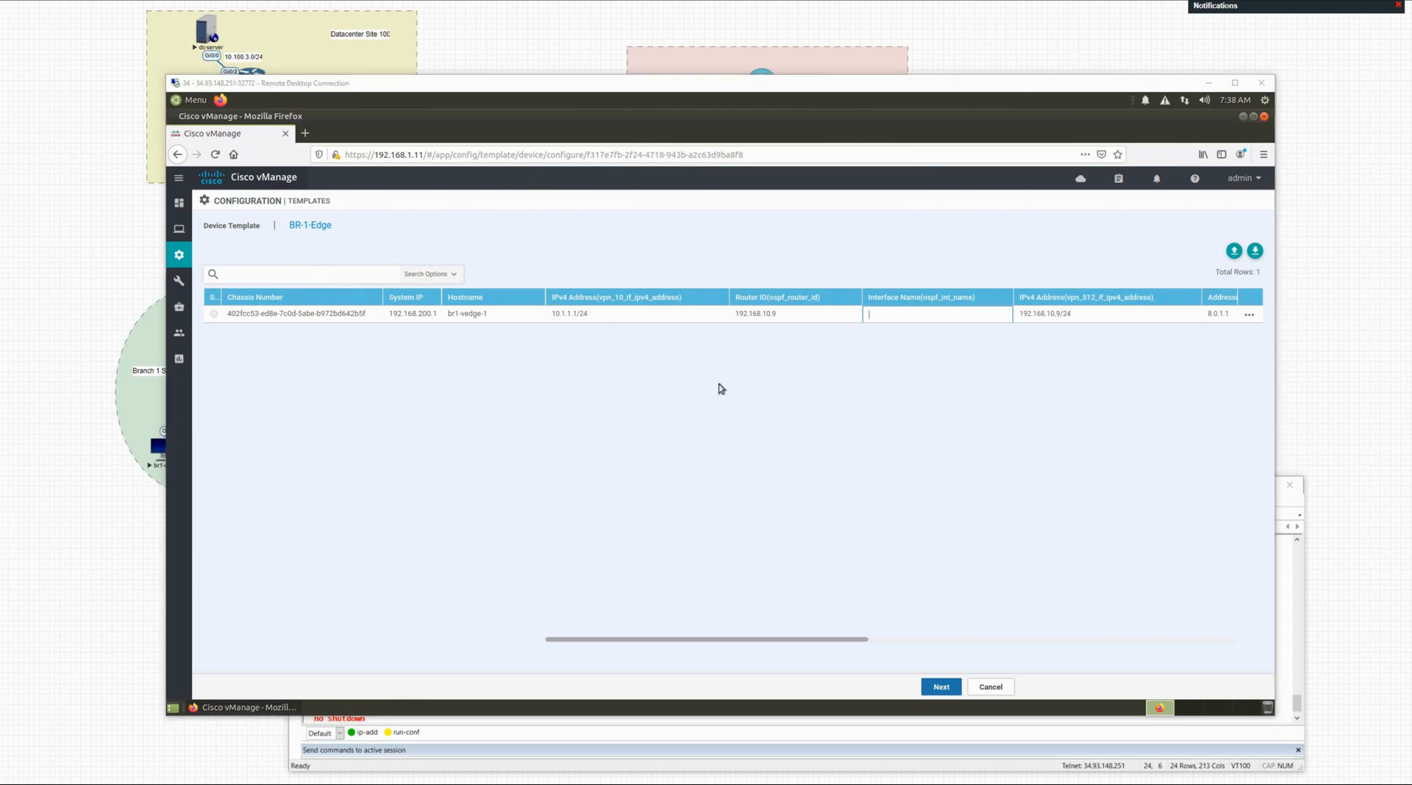
click(894, 317)
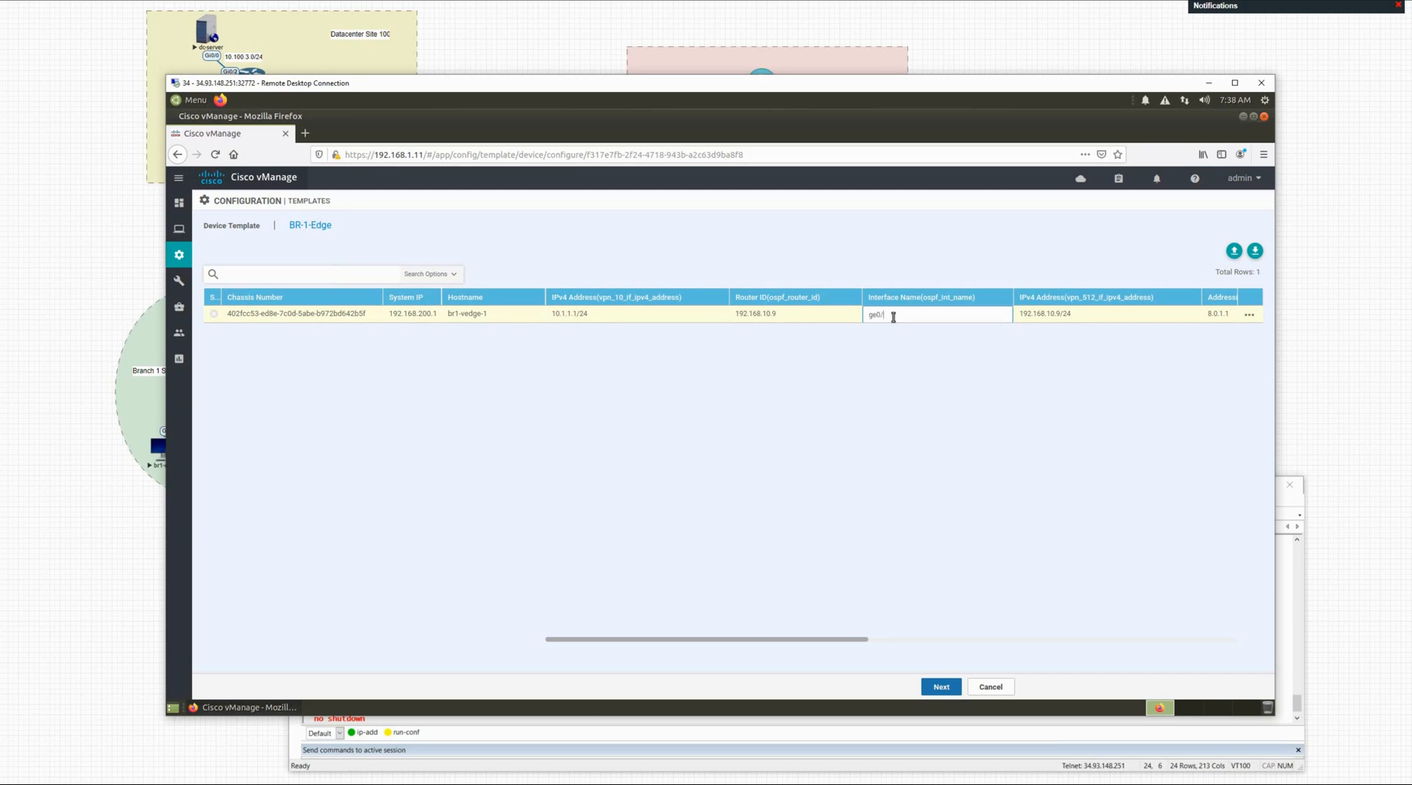
click(909, 417)
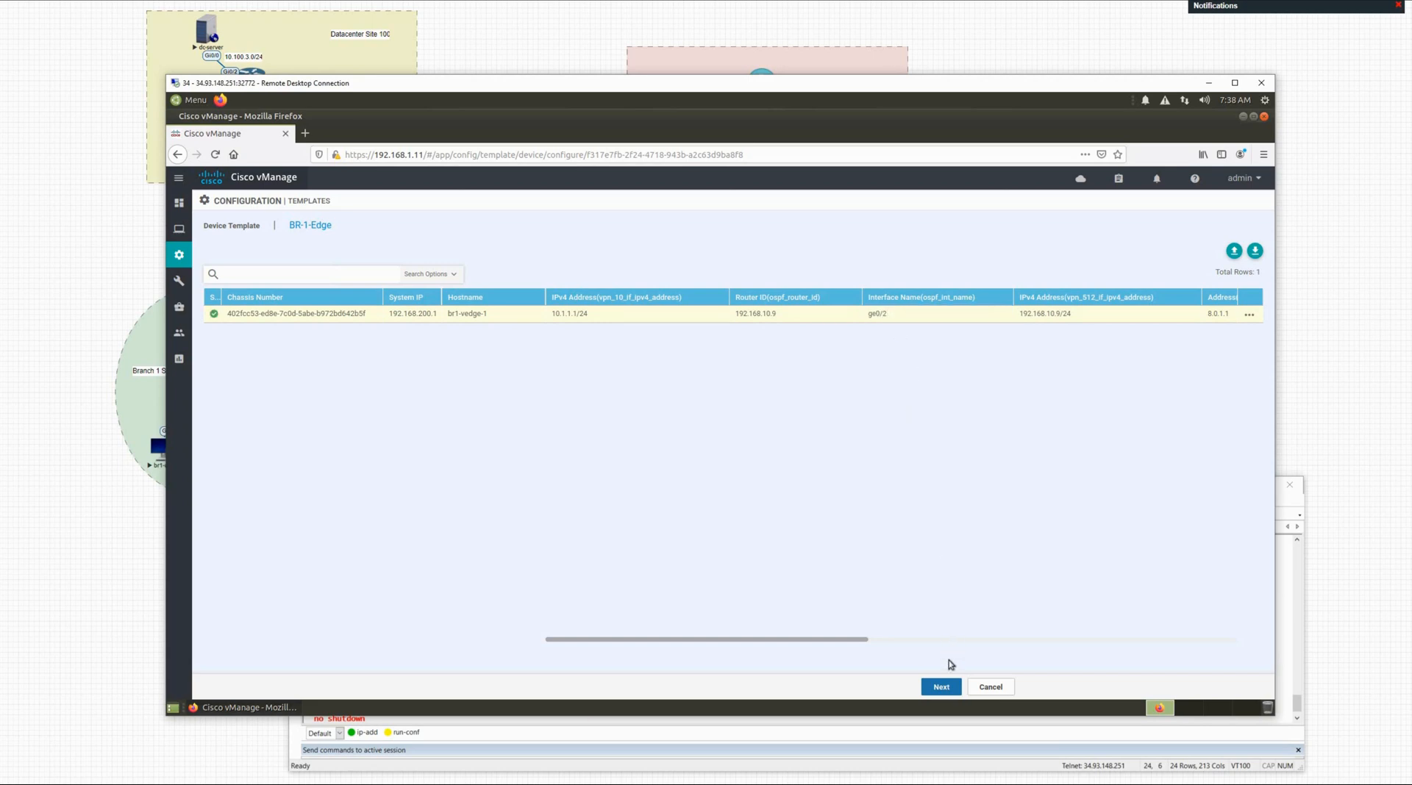
click(943, 687)
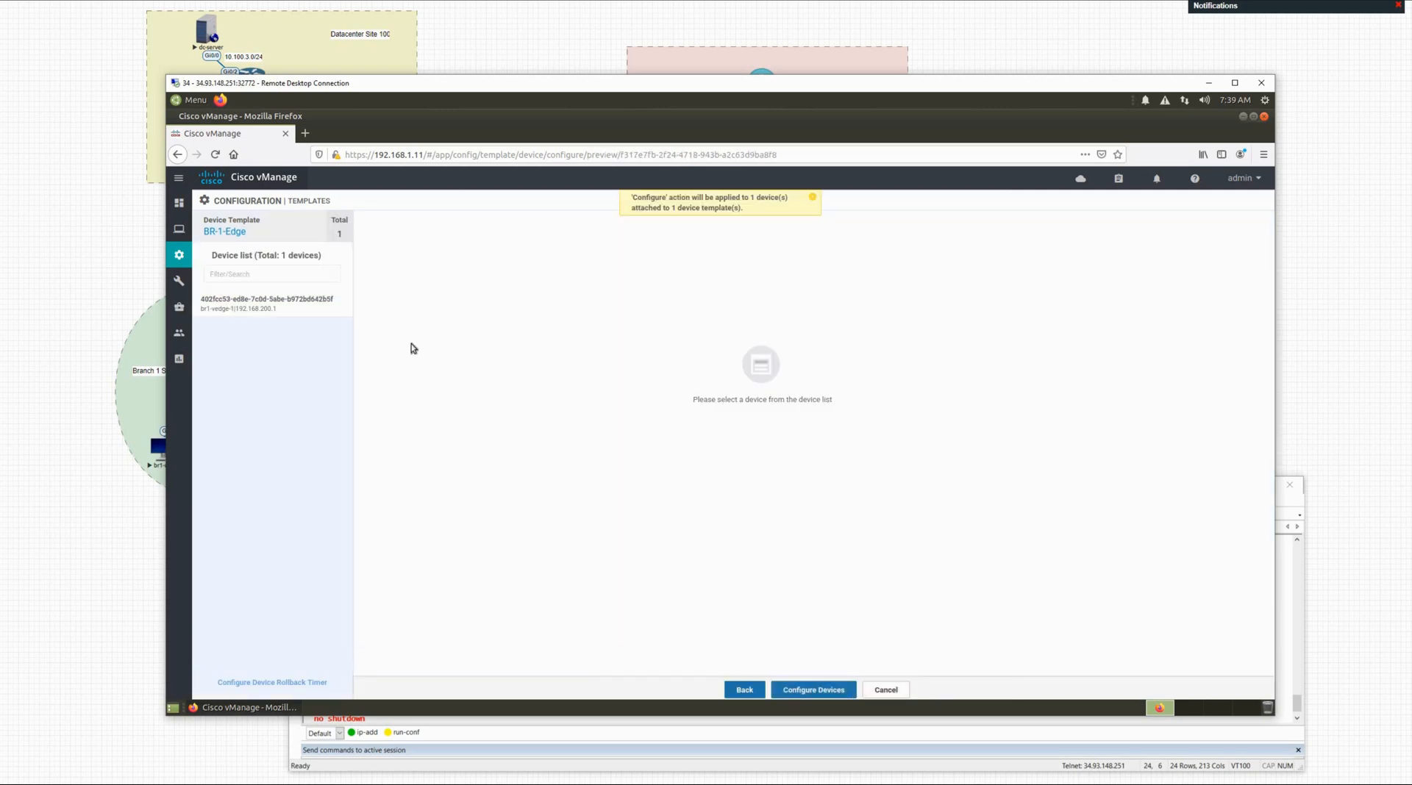
Step: Open br1-vedge-1's Config Diff and highlight the added OSPF area 0 interface ge0/2 line
click(293, 308)
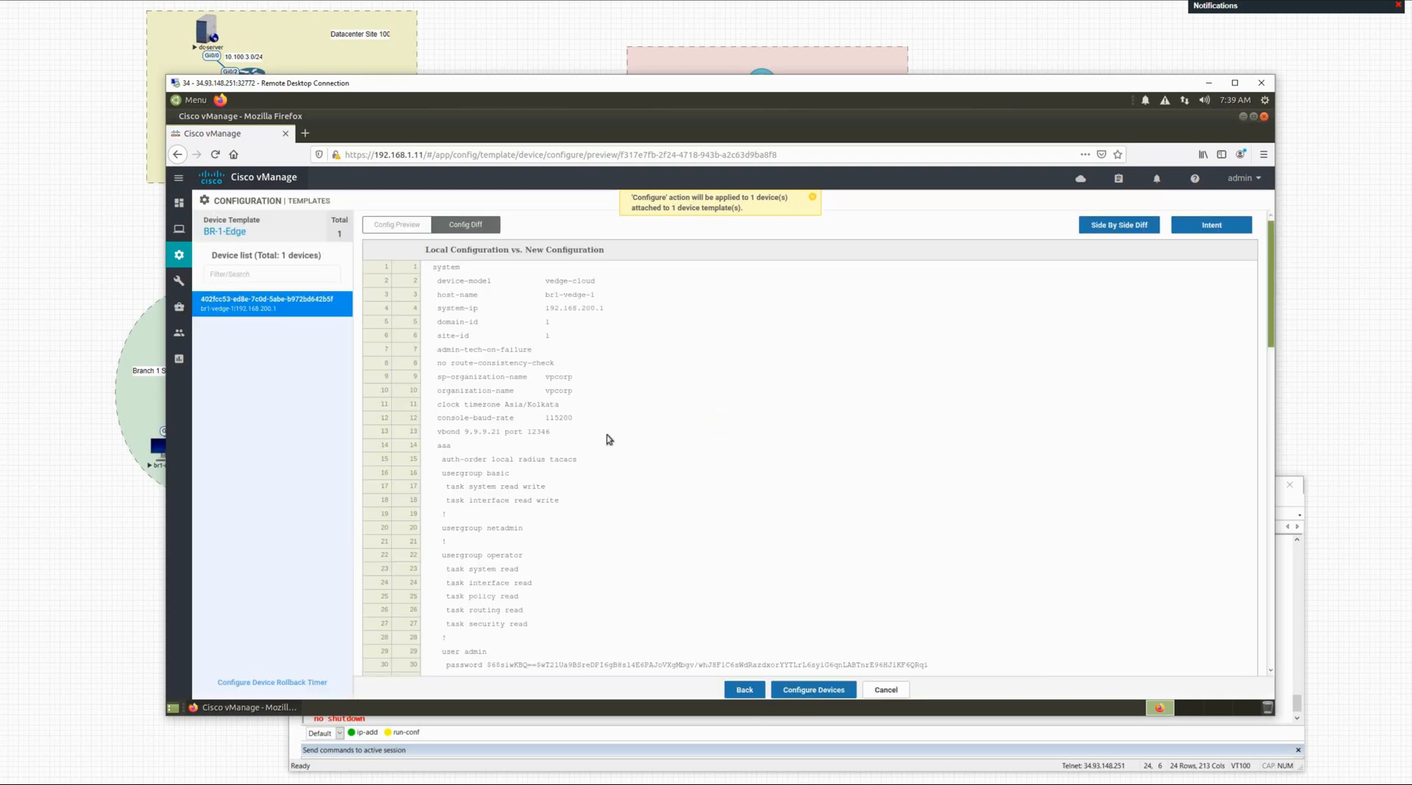
scroll(603, 435, down, 5)
scroll(603, 434, down, 10)
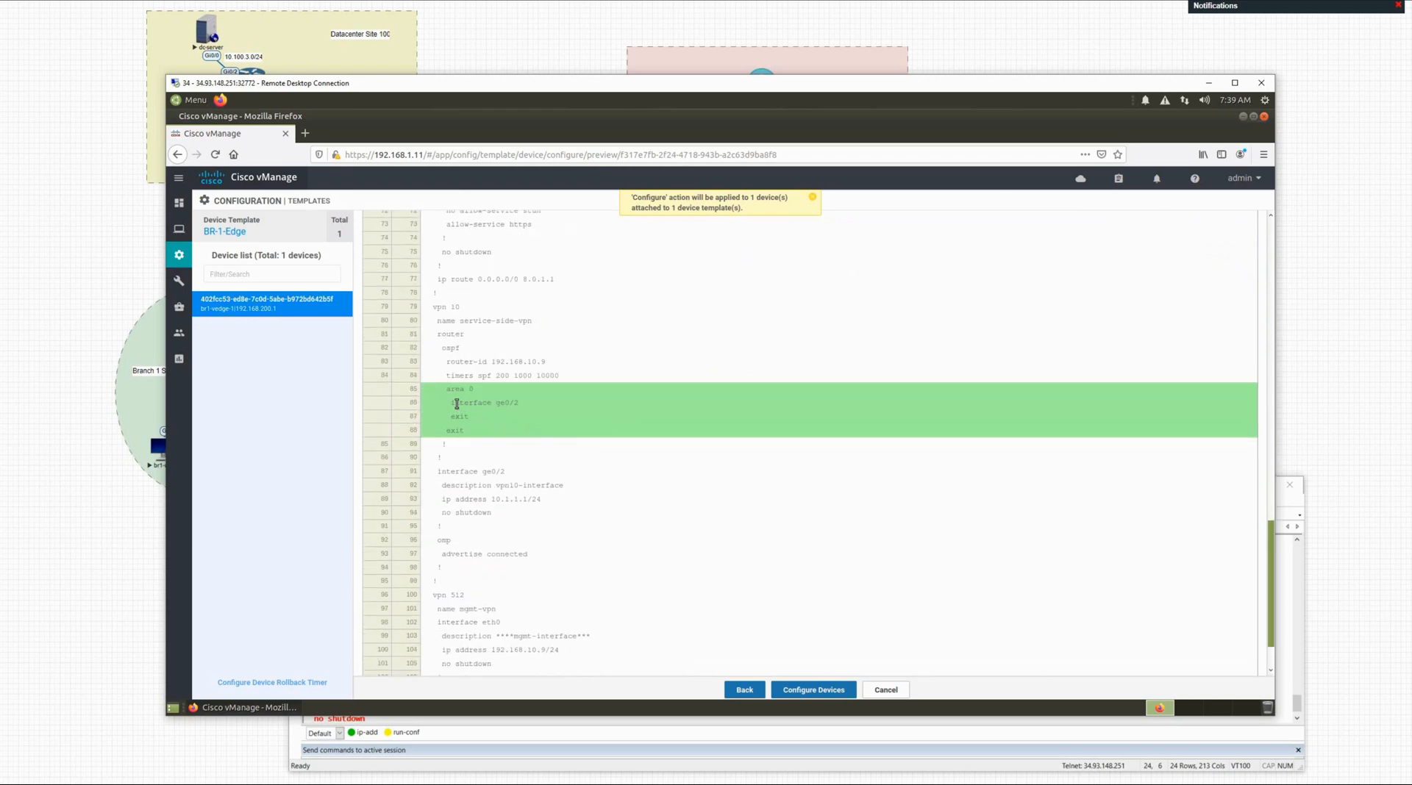
drag(508, 404, 521, 408)
scroll(570, 346, up, 5)
scroll(565, 326, up, 15)
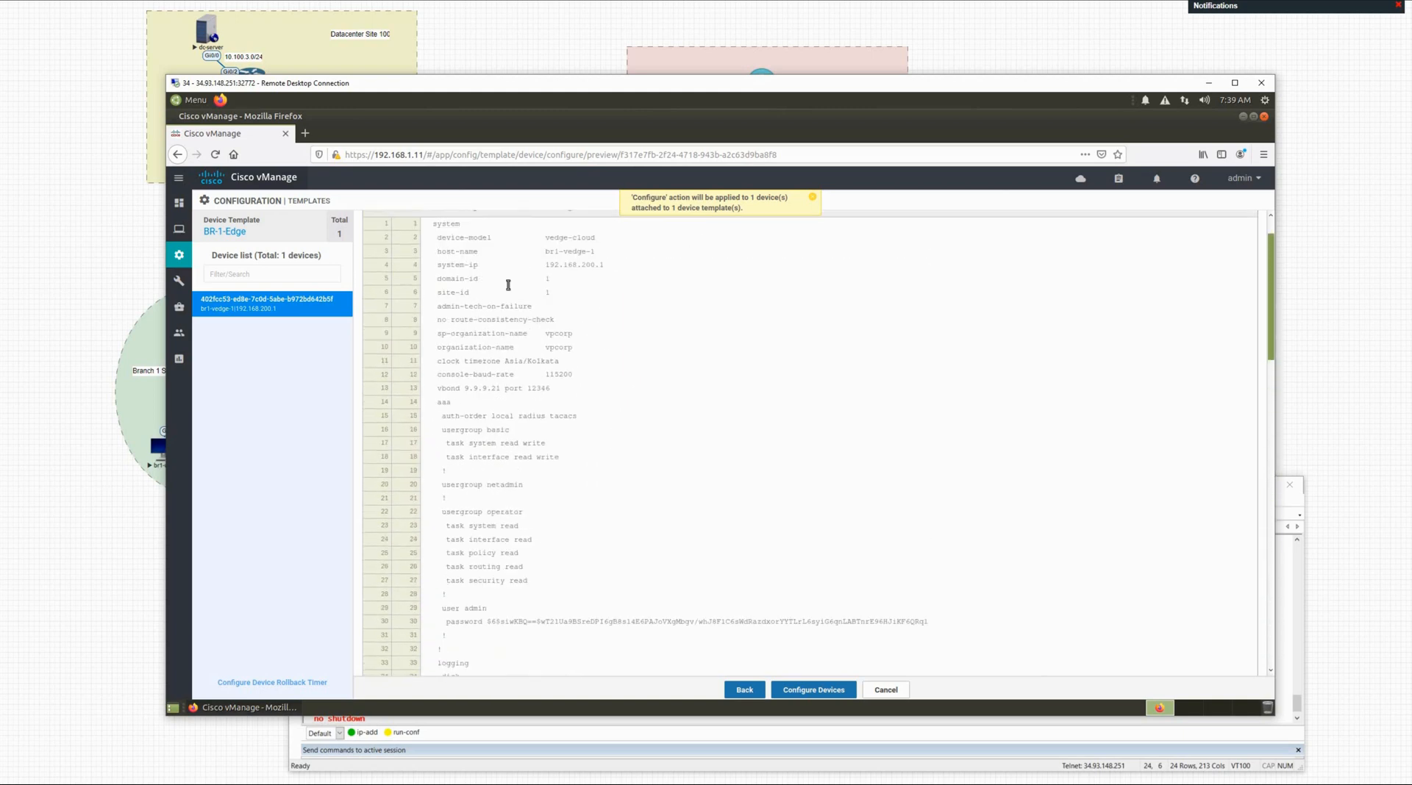
Step: Compare the full new configuration with the diff view, reviewing the added area 0 lines
click(400, 226)
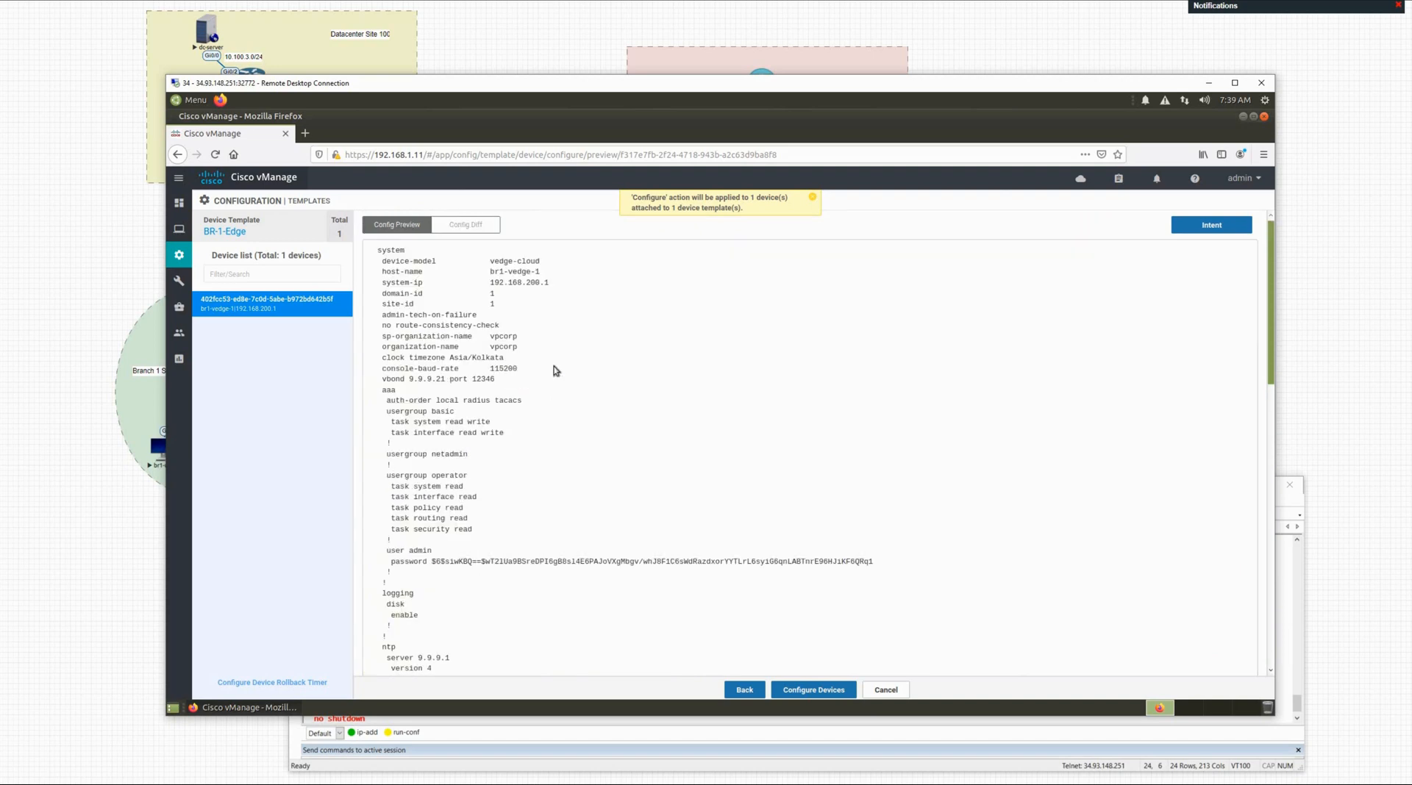
scroll(587, 408, down, 7)
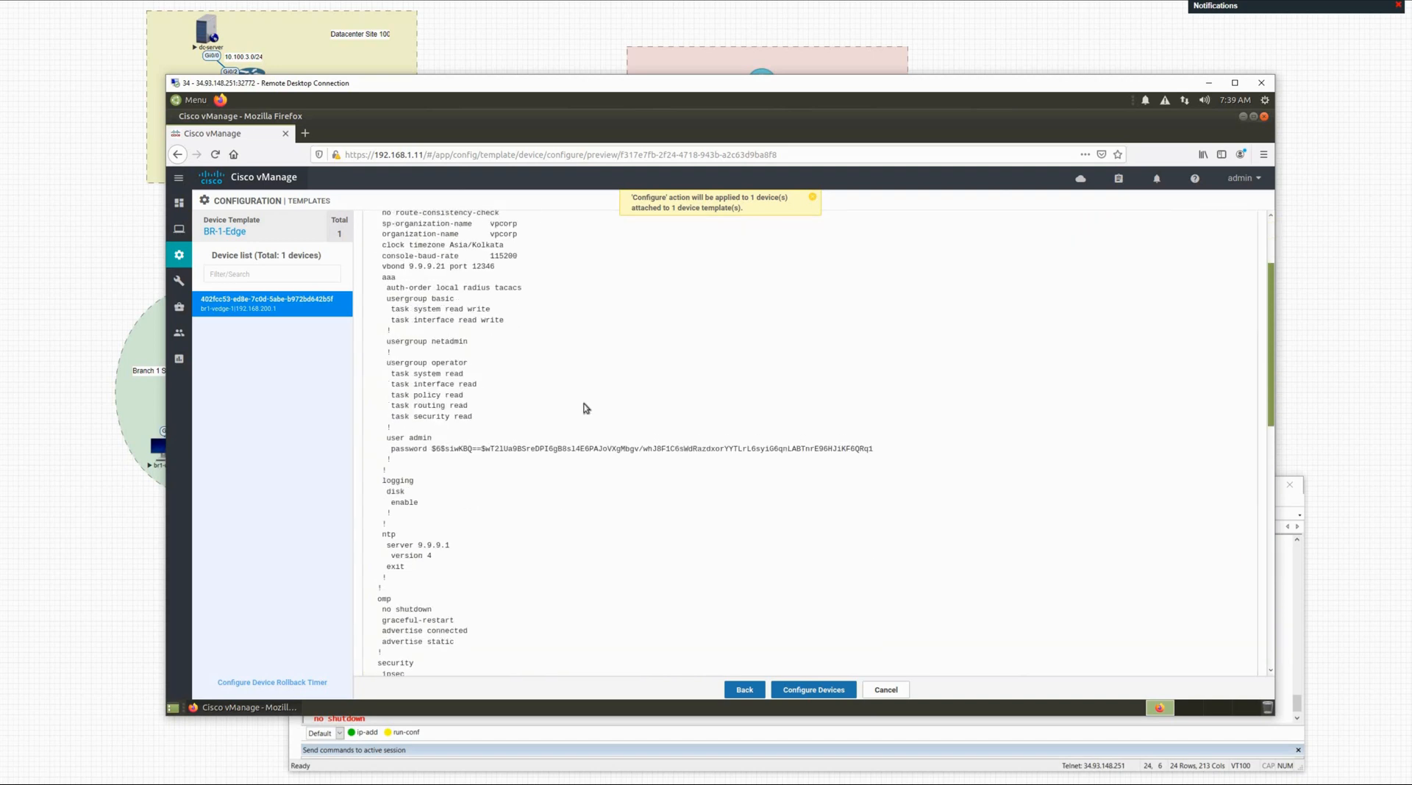
scroll(575, 363, up, 7)
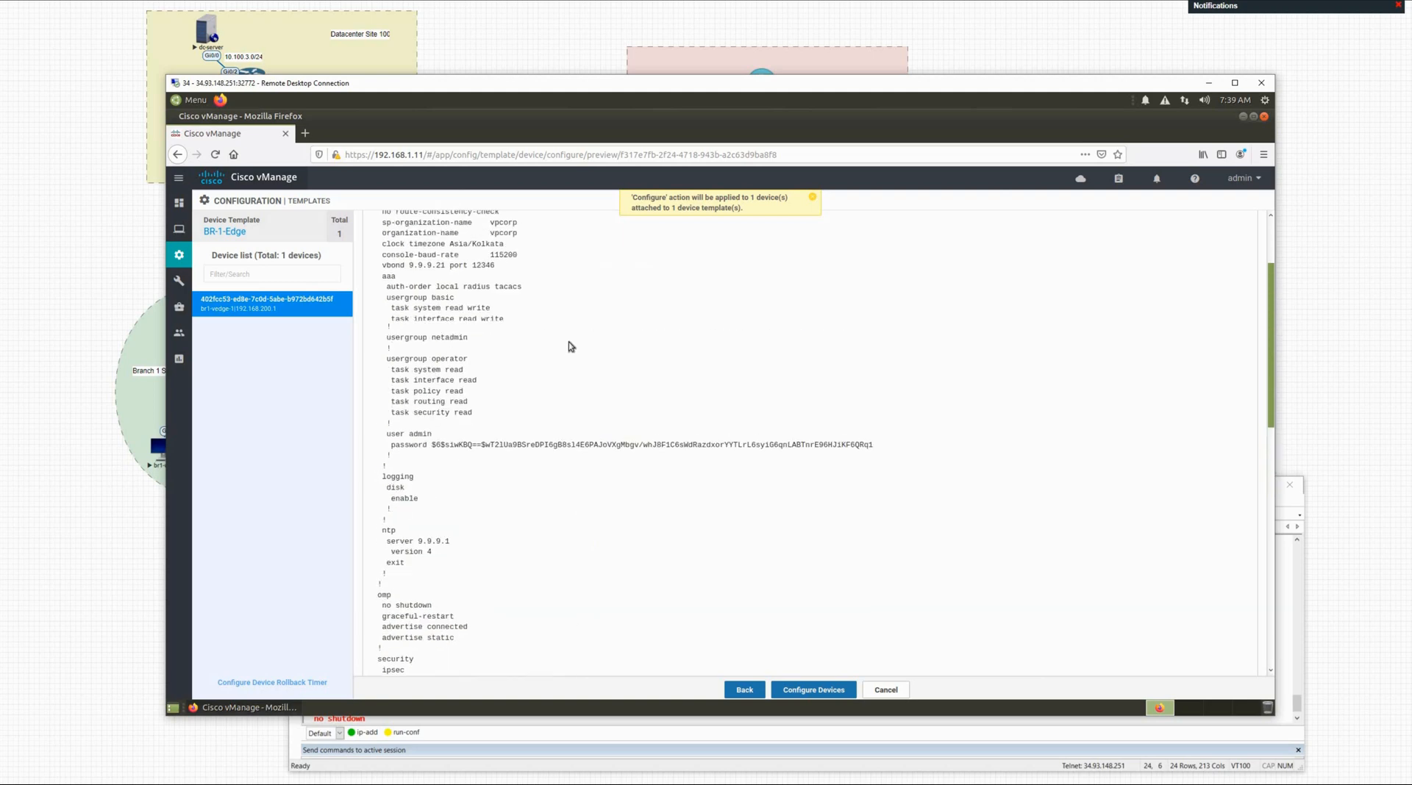
click(465, 225)
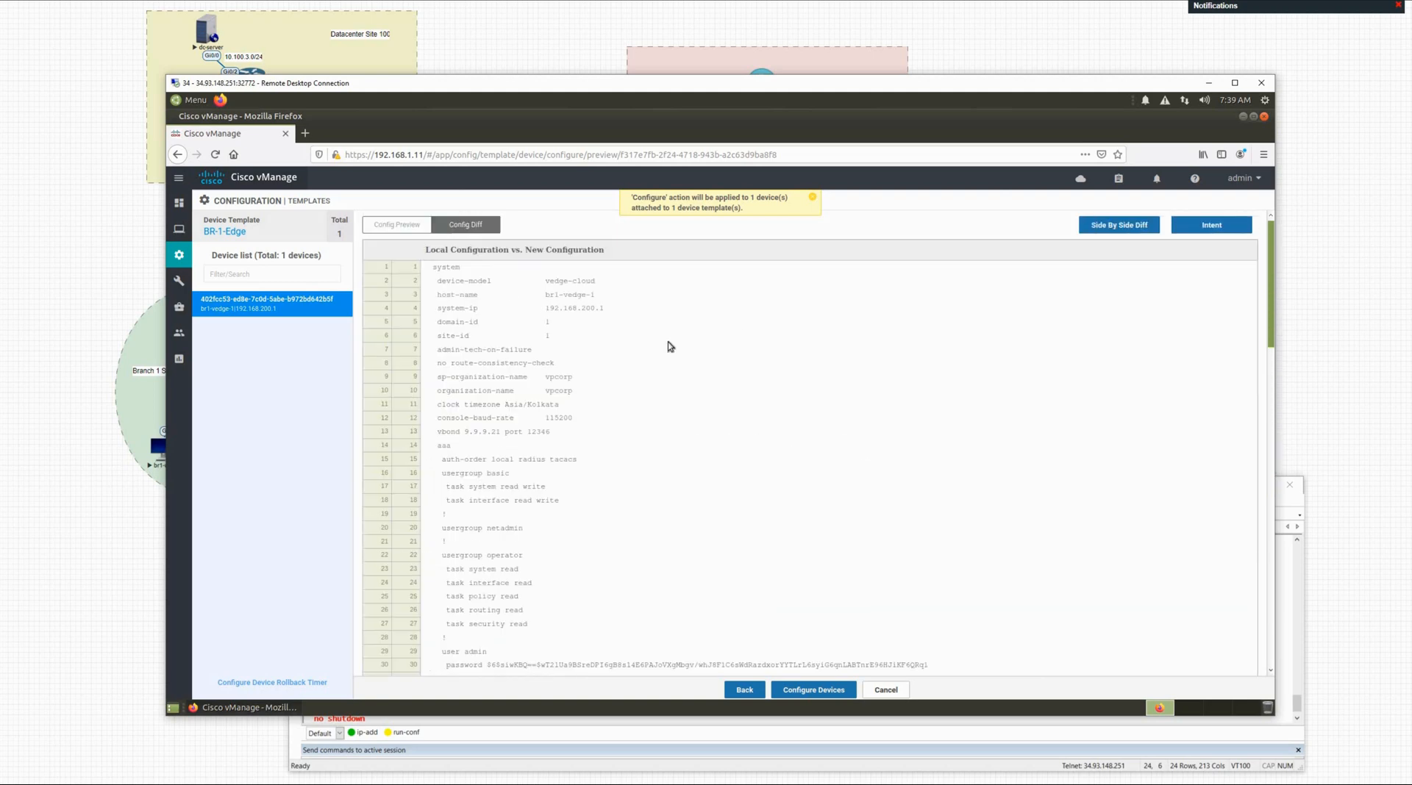
scroll(575, 407, down, 2)
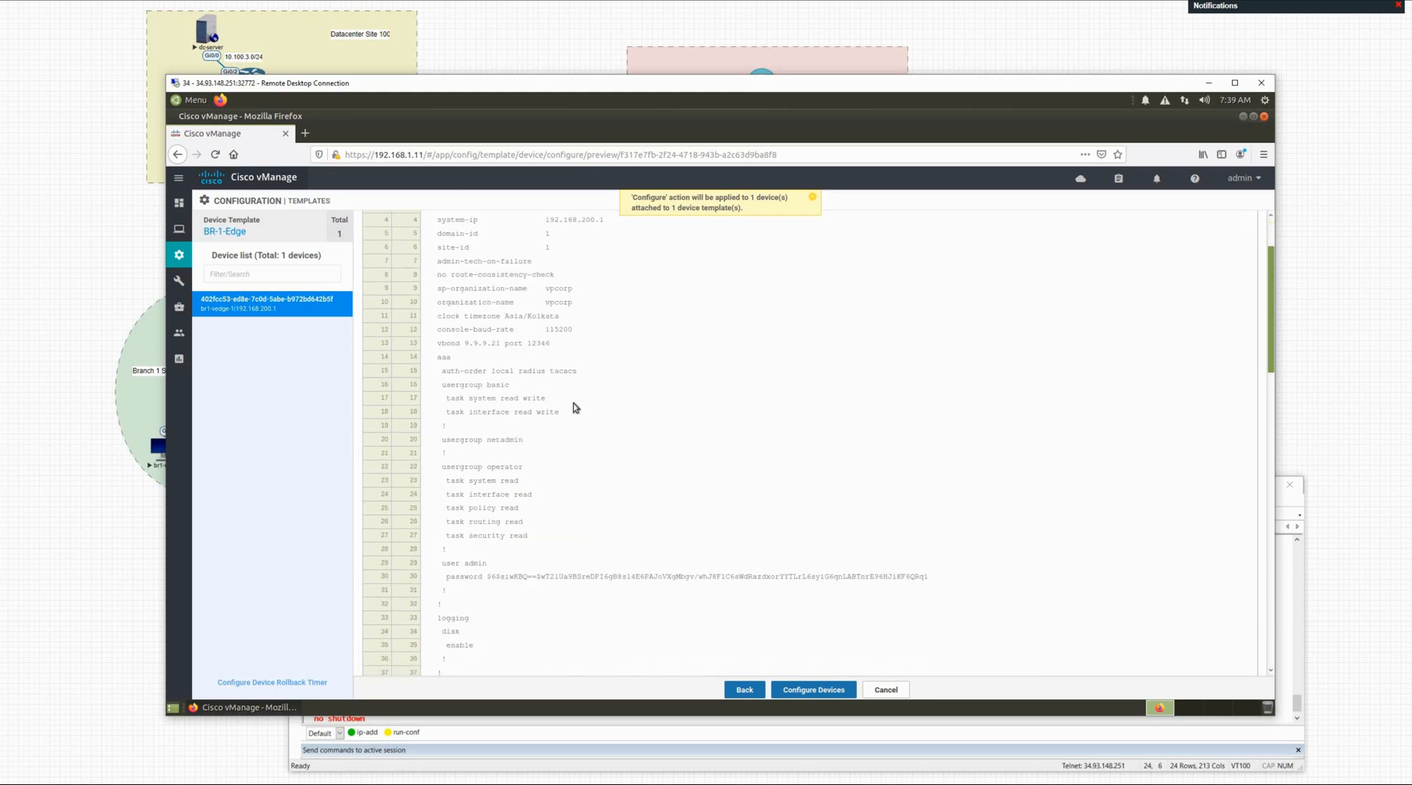
scroll(575, 407, down, 18)
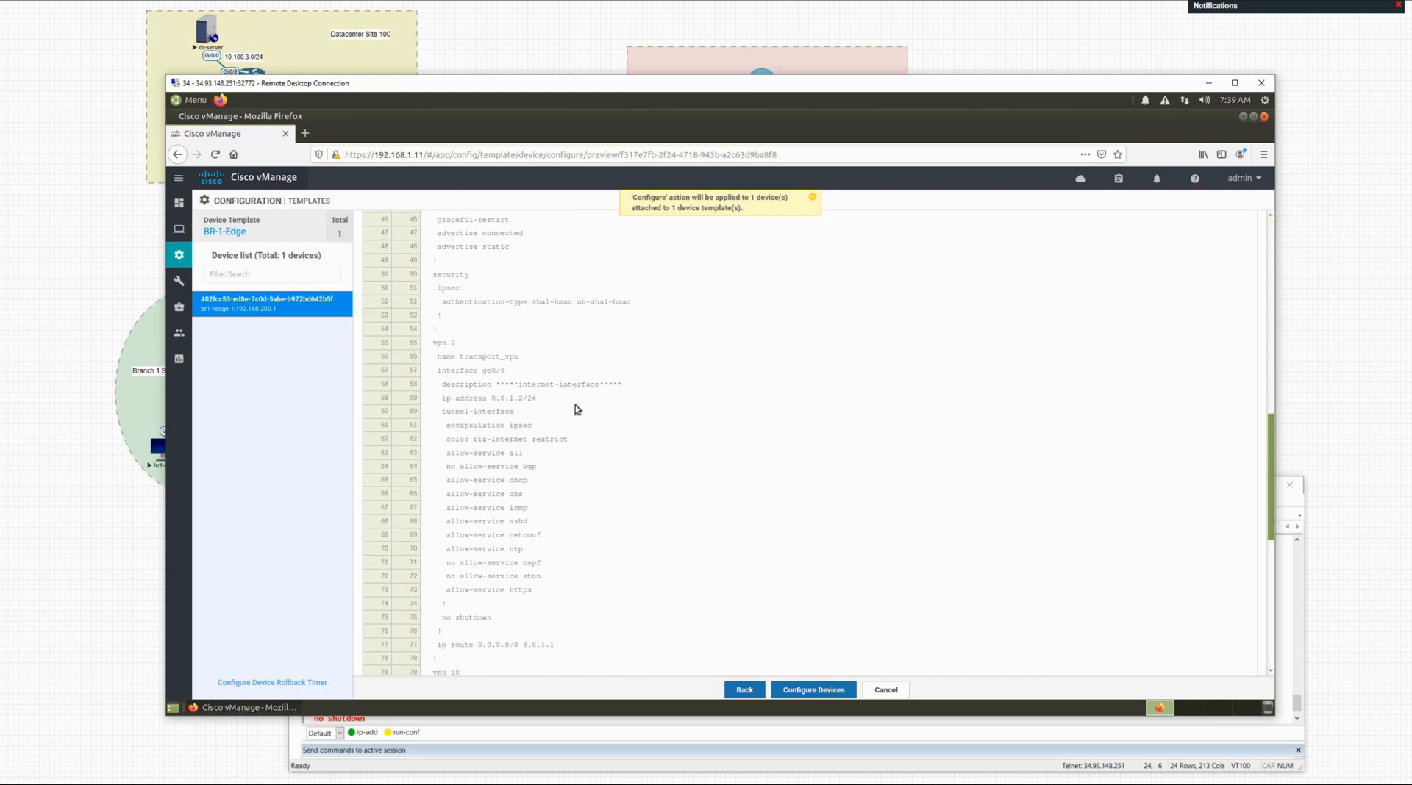
scroll(566, 421, down, 5)
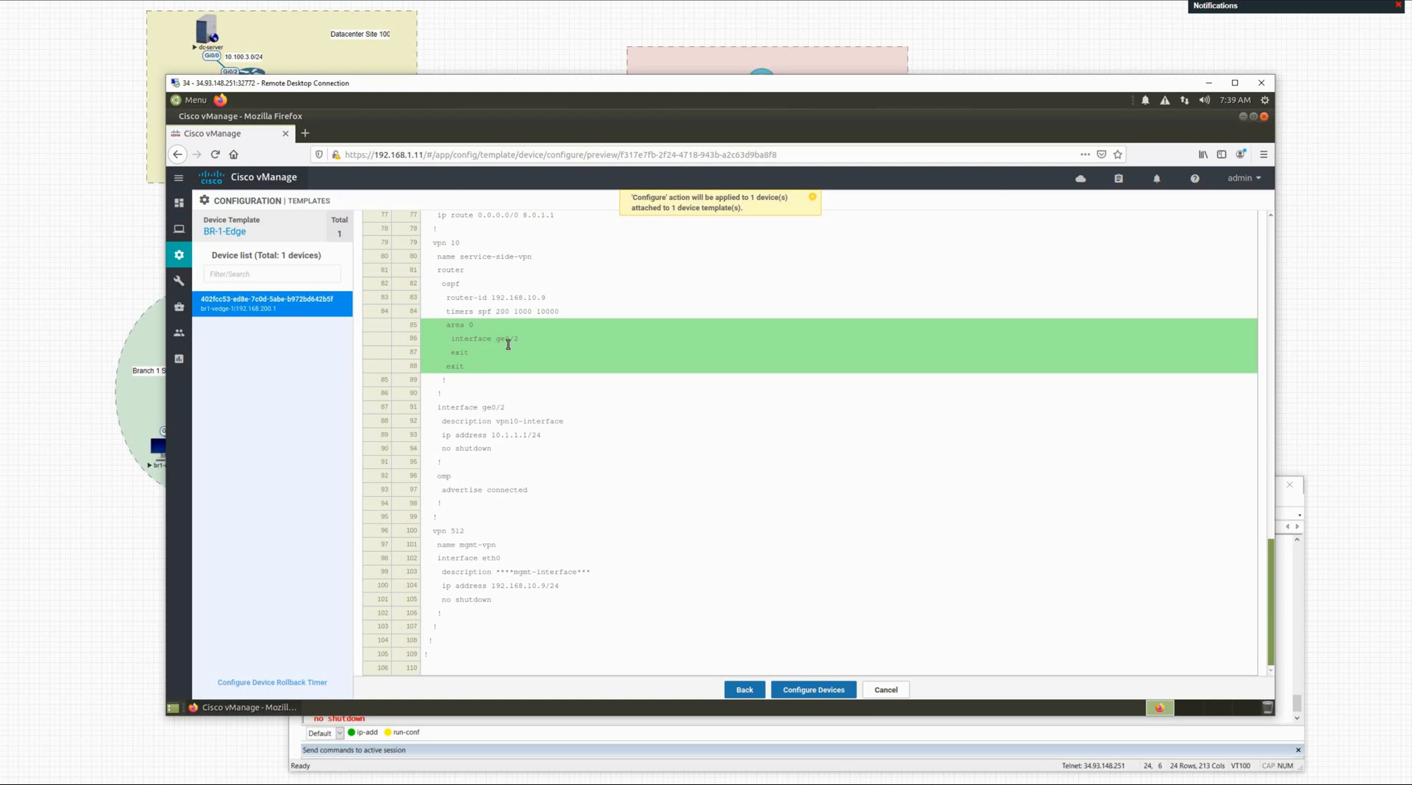
scroll(691, 434, up, 15)
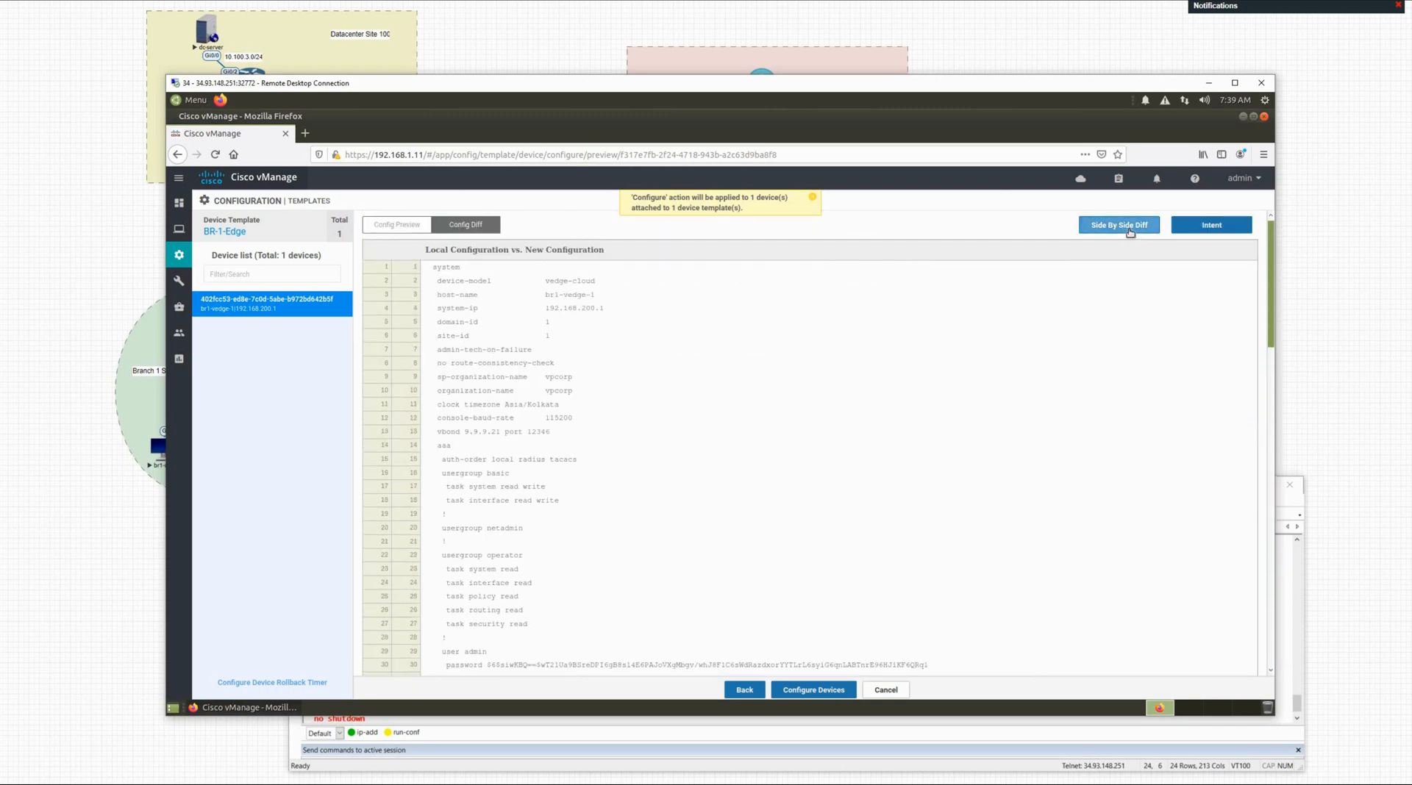
Step: Switch to Side By Side Diff and scroll to the area 0 ge0/2 addition under vpn 10 ospf
click(1128, 226)
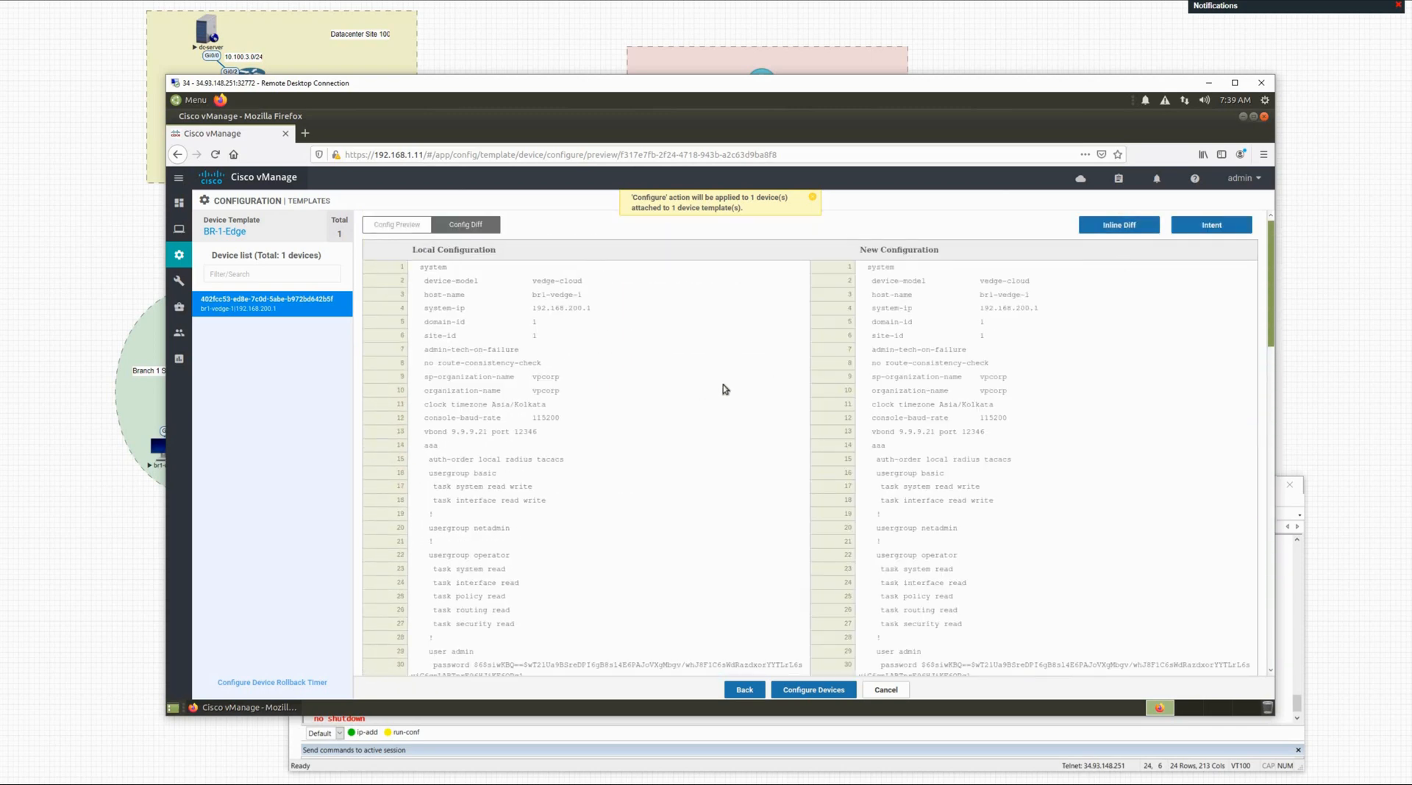
scroll(721, 388, down, 8)
scroll(721, 396, down, 17)
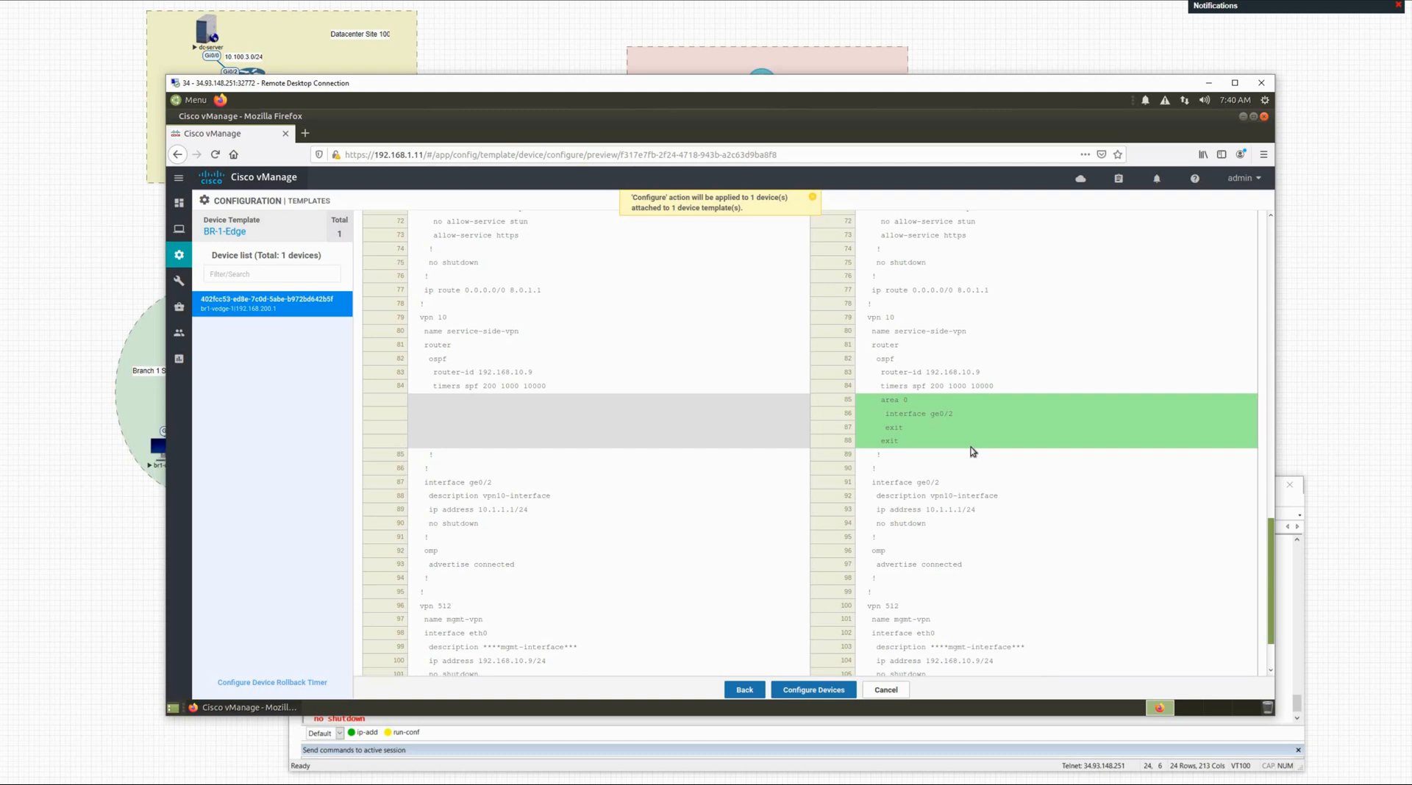
Step: Configure br1-vedge-1 with BR-1-Edge and, once the task succeeds, minimize vManage to show the topology
click(830, 693)
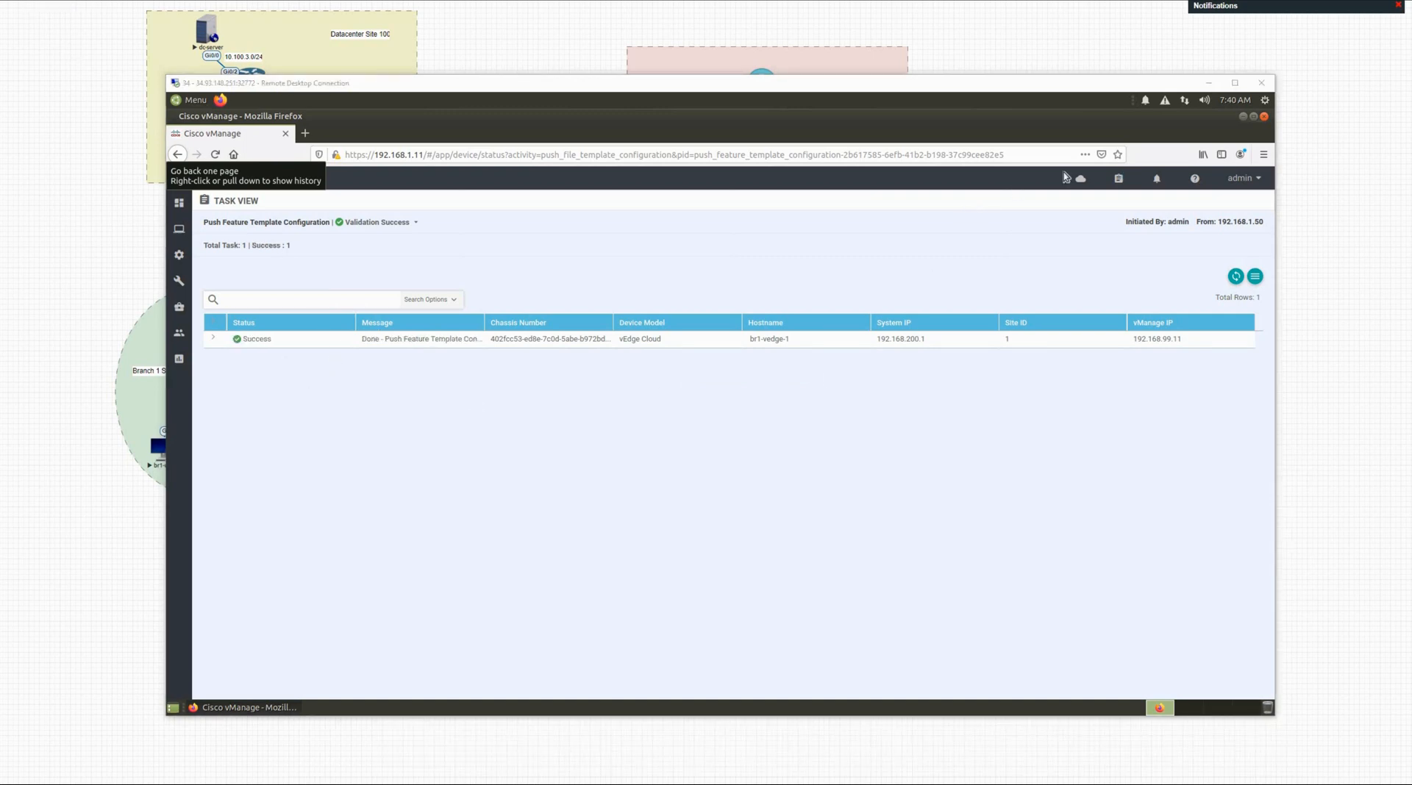
click(1207, 83)
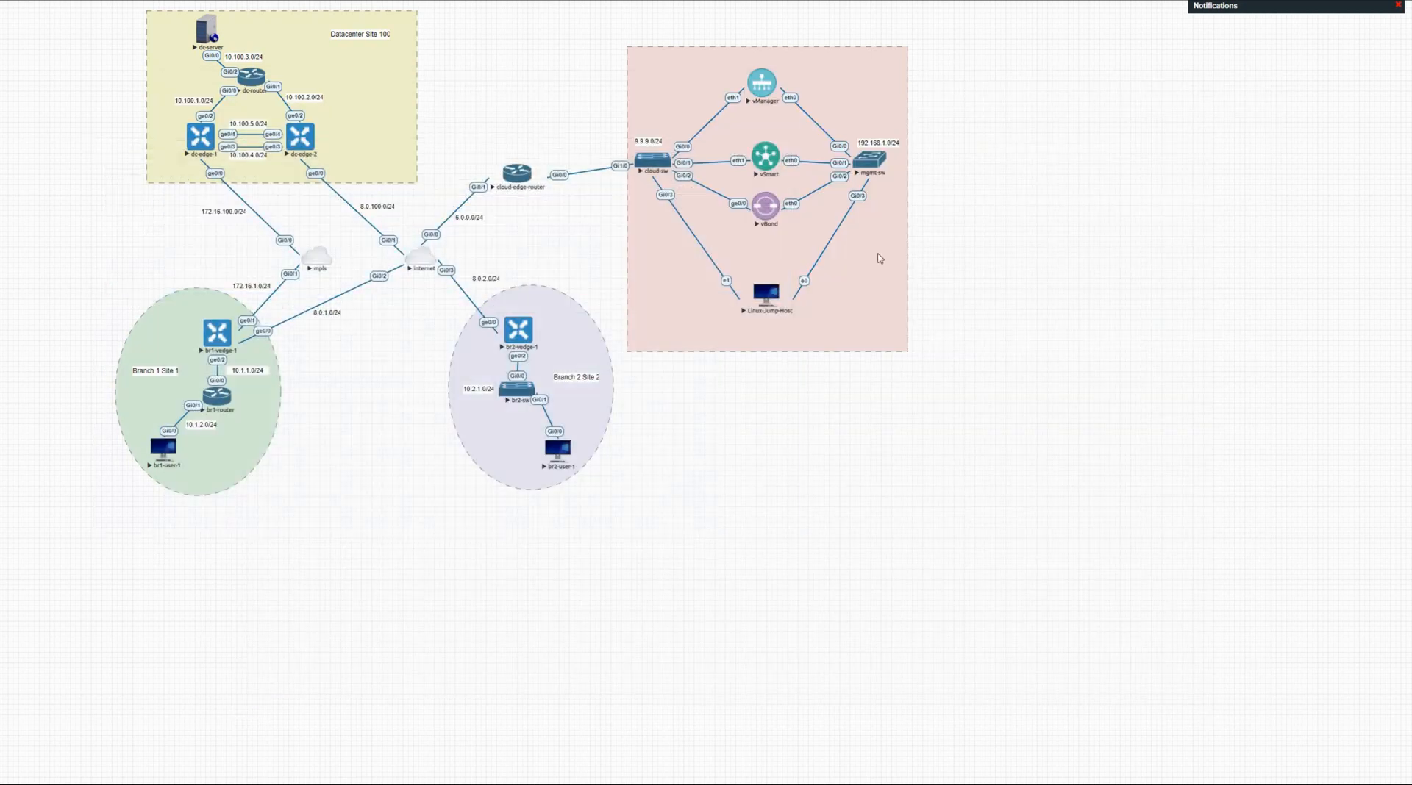
Step: Open br1-router's console and run 'show ip ospf neighbor', confirming neighbor 192.168.10.9 is FULL
click(223, 398)
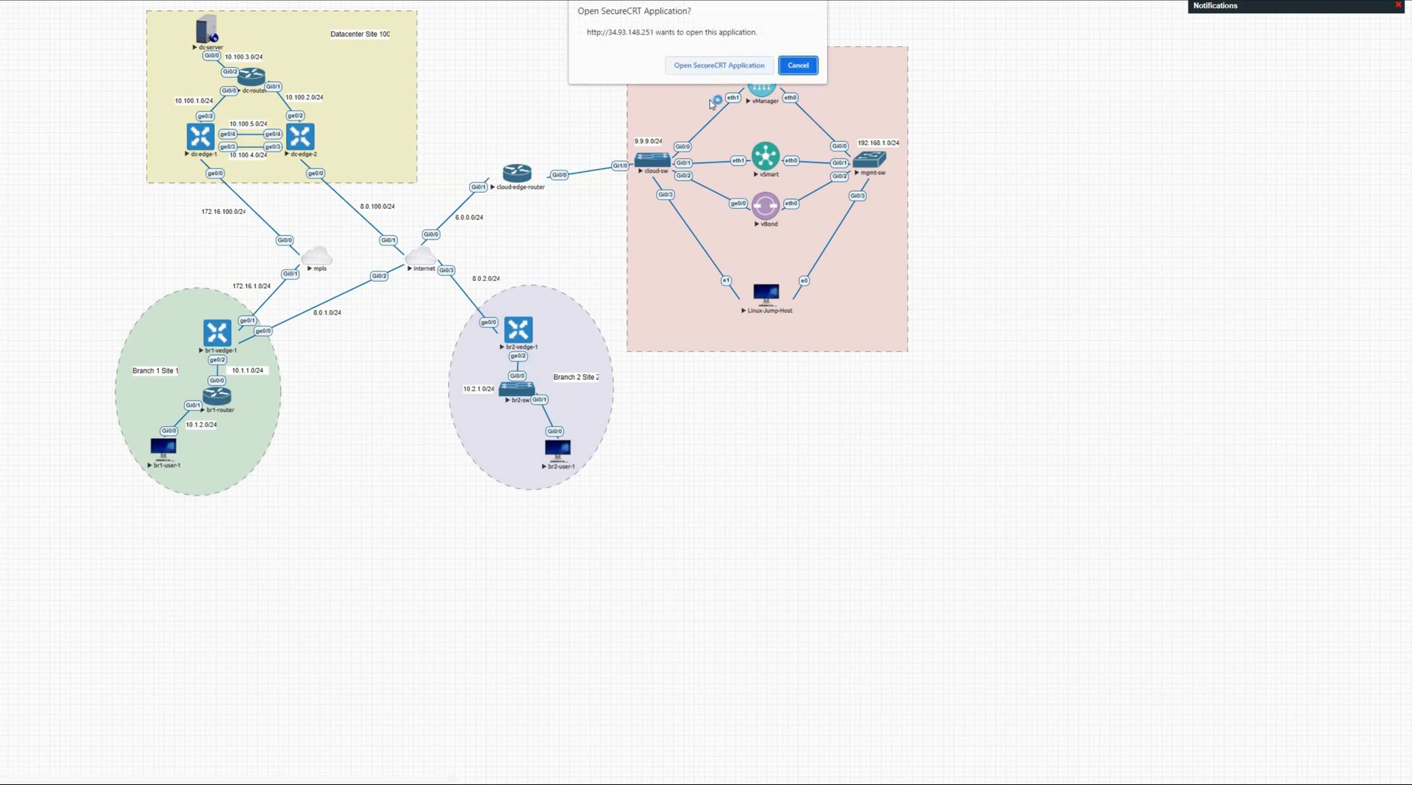
click(720, 64)
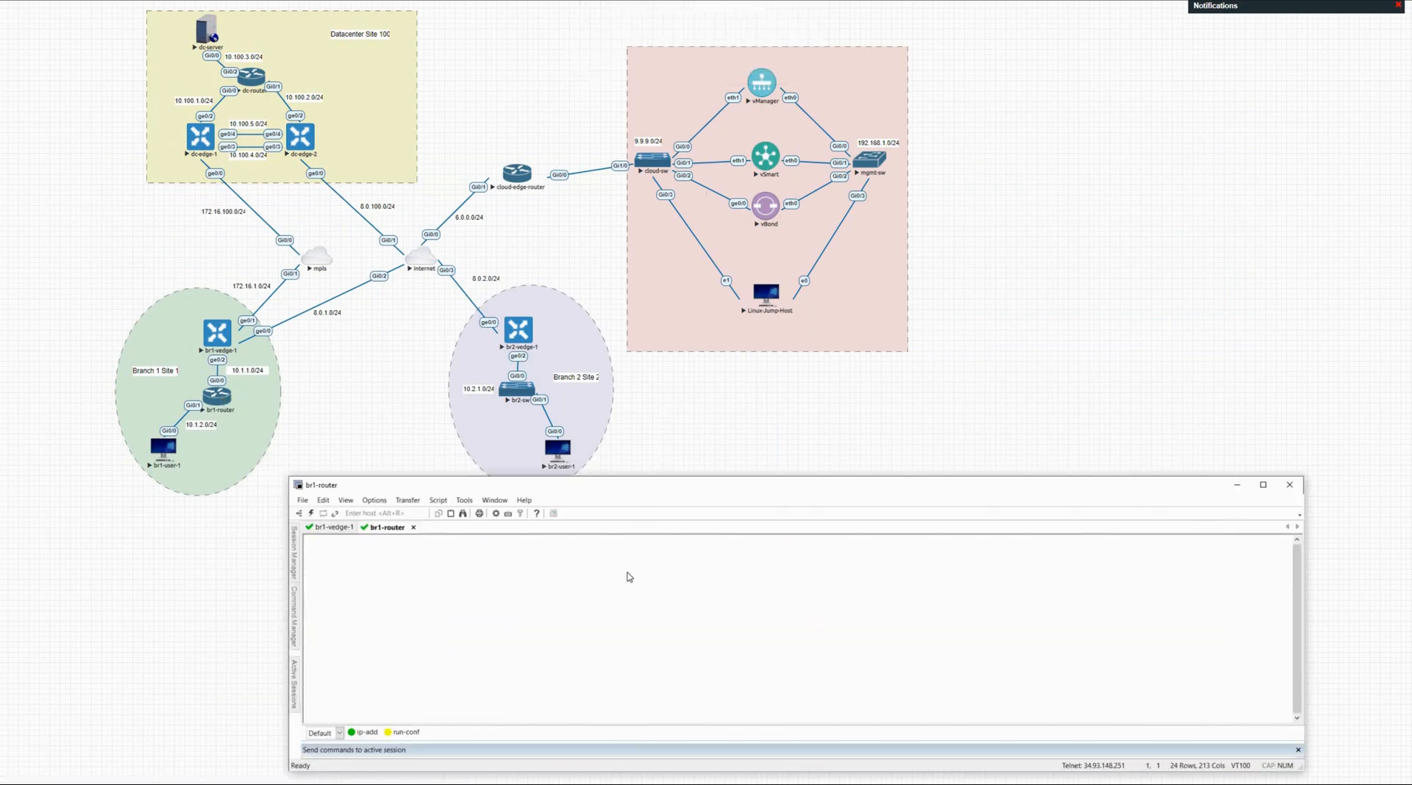
key(Return)
key(Return)
key(Return)
key(Return)
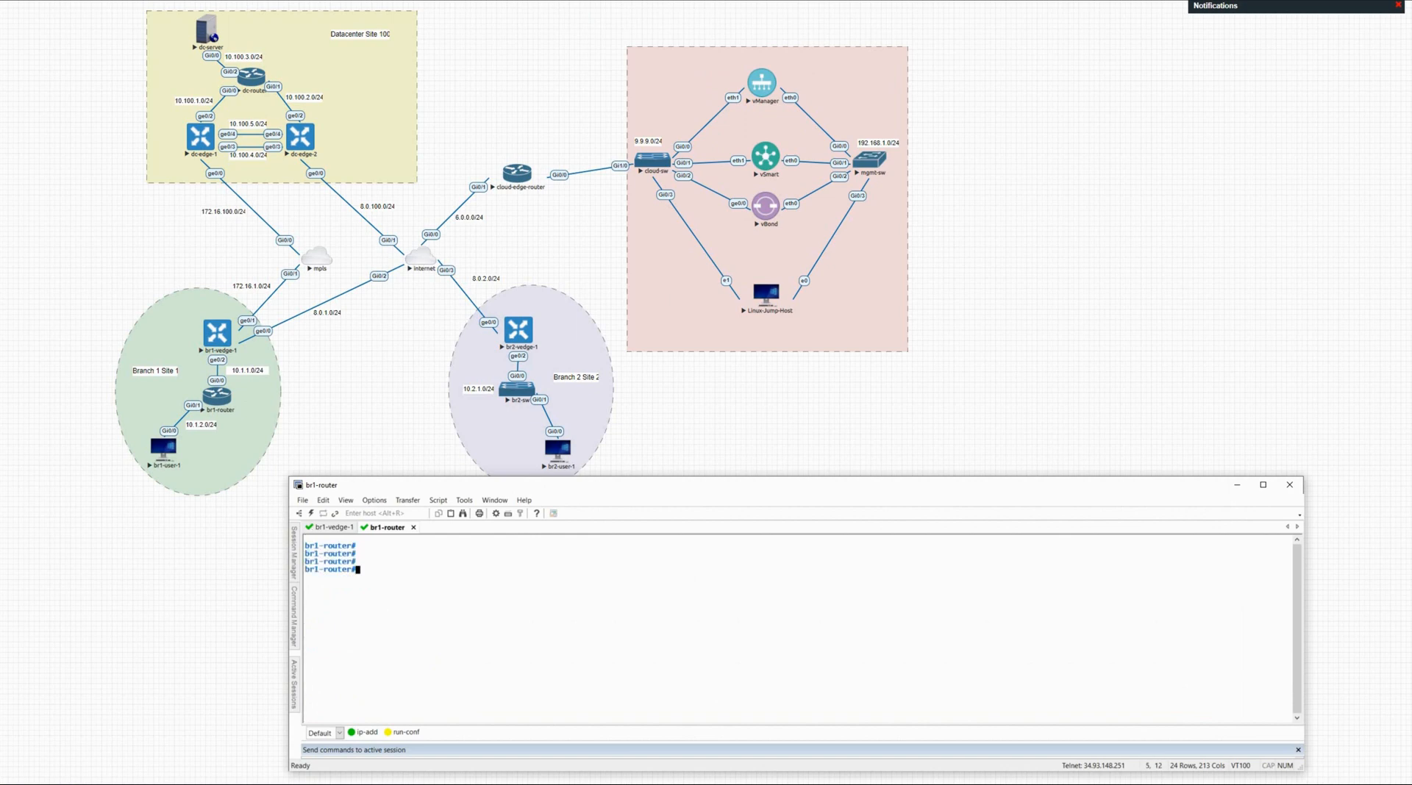
text(sh ip osp)
key(Tab)
text(nei)
key(Tab)
key(Return)
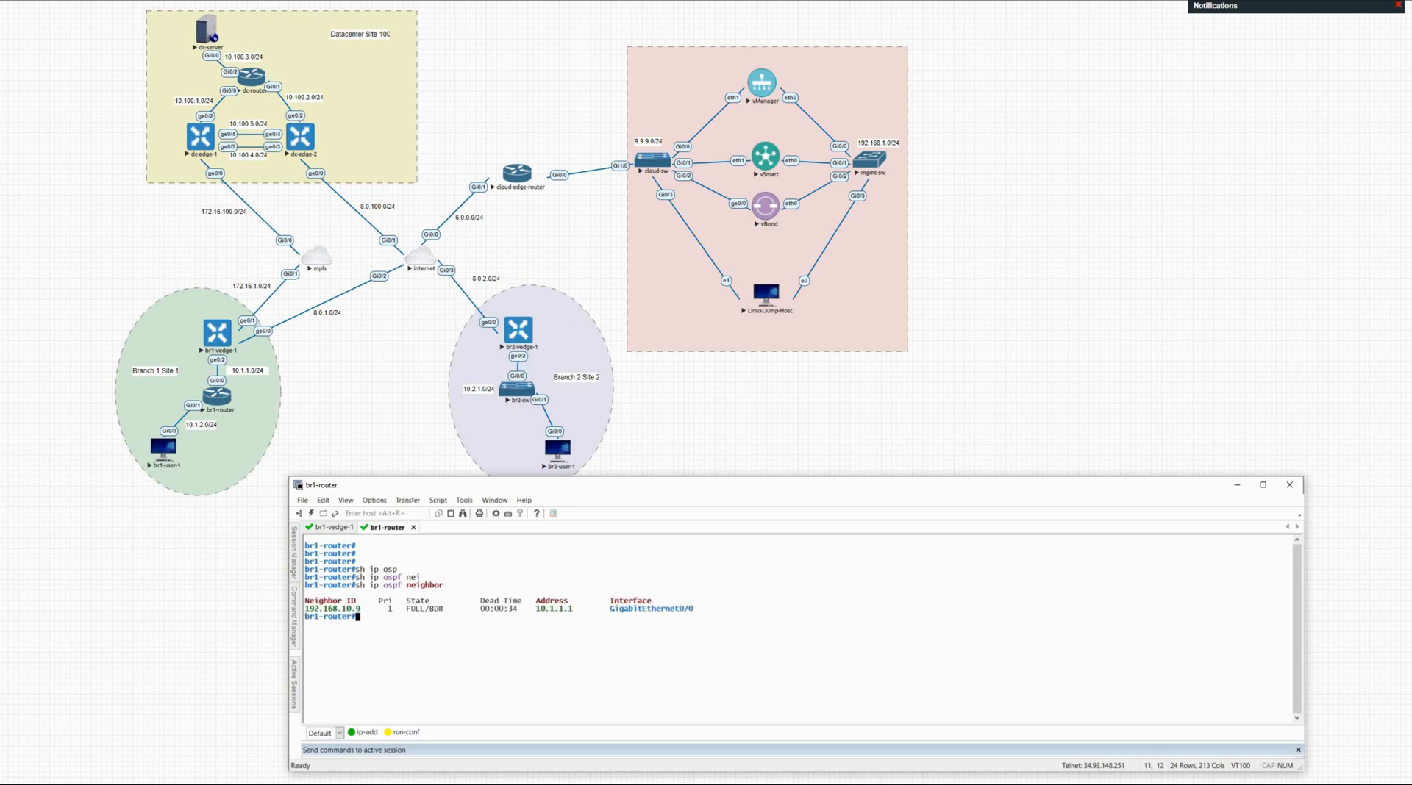
Step: Clear the stray characters, enlarge the terminal font, and close the br1-router window
text(++)
key(BackSpace)
key(BackSpace)
key(ctrl+plus)
key(ctrl+plus)
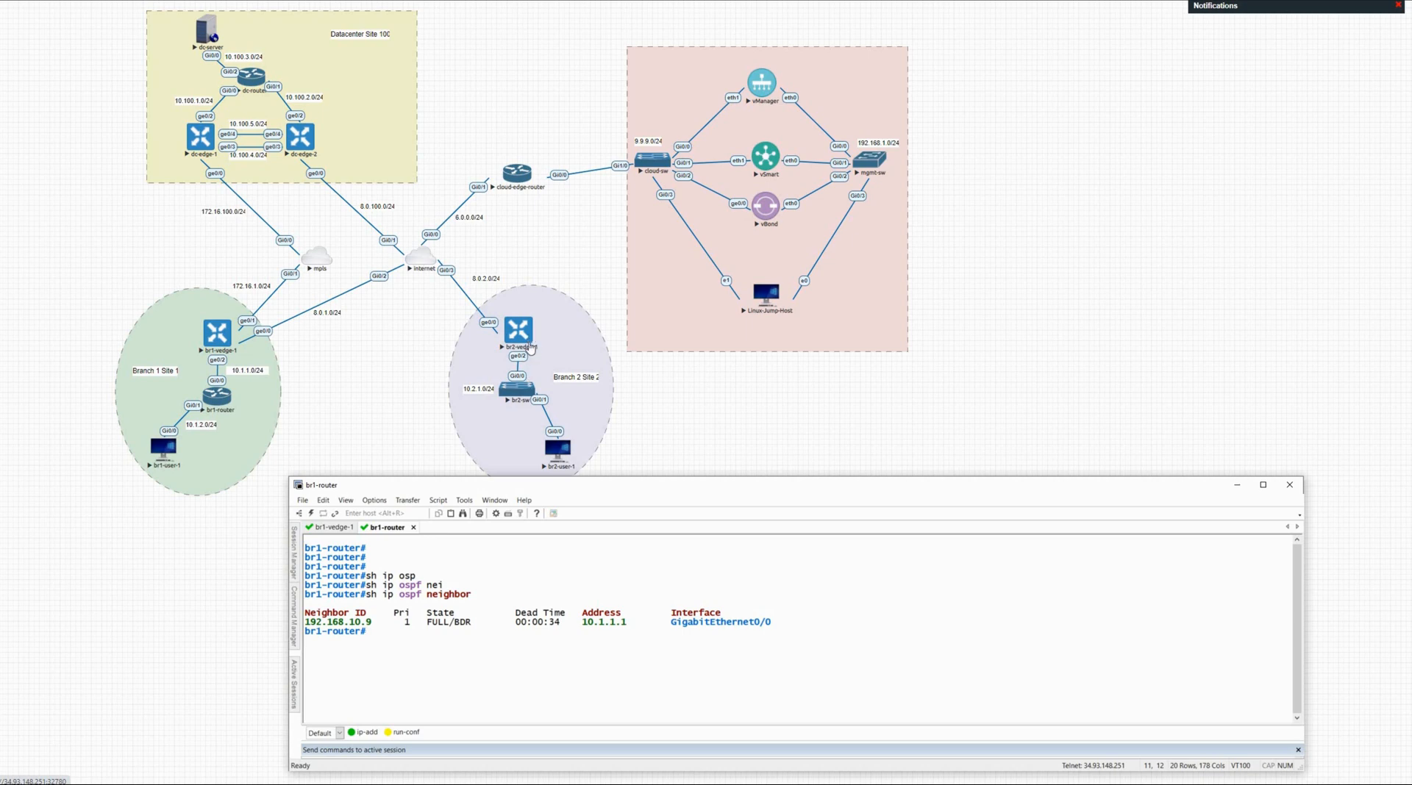
click(565, 451)
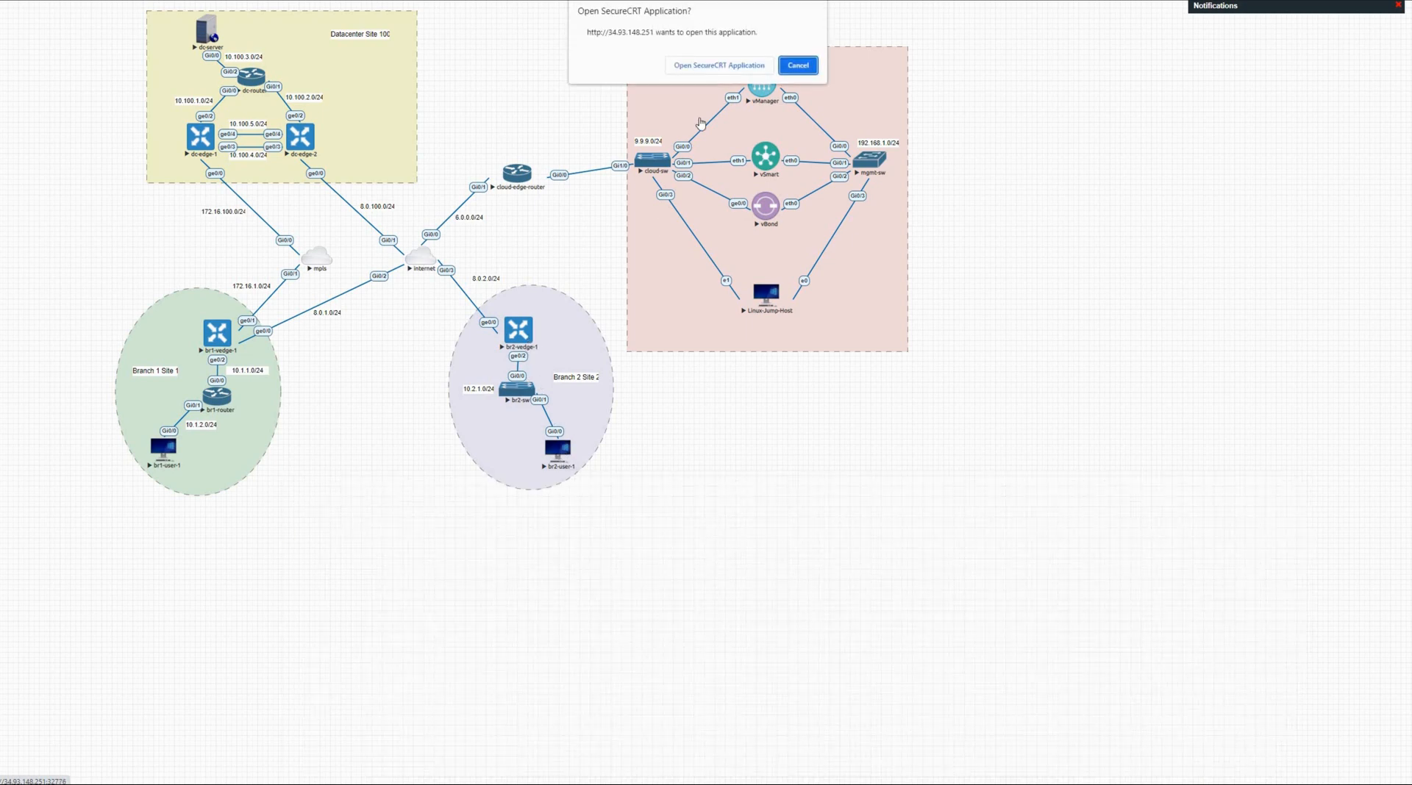
Step: Open br2-user-1's console and list its interface addresses with 'show ip int brief'
click(712, 59)
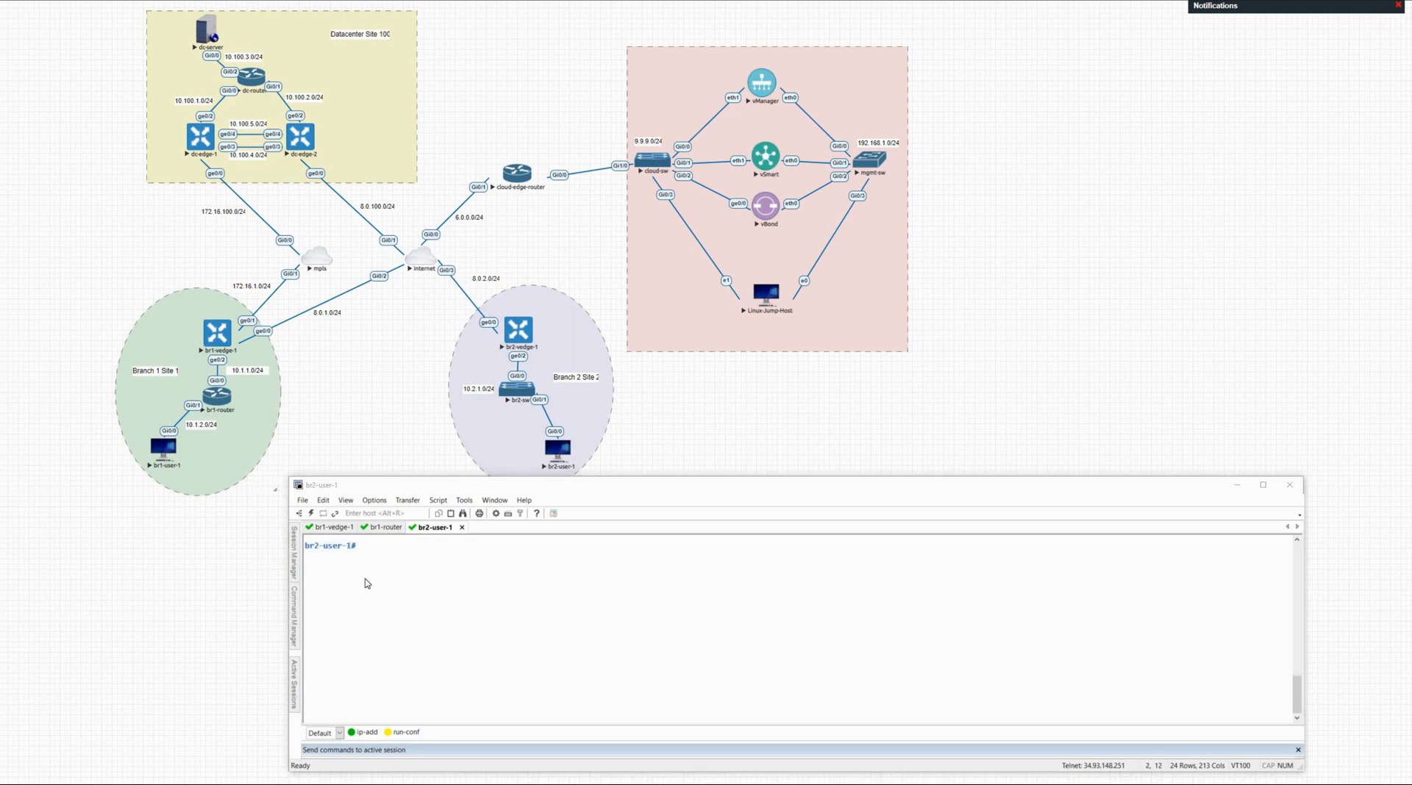
click(436, 588)
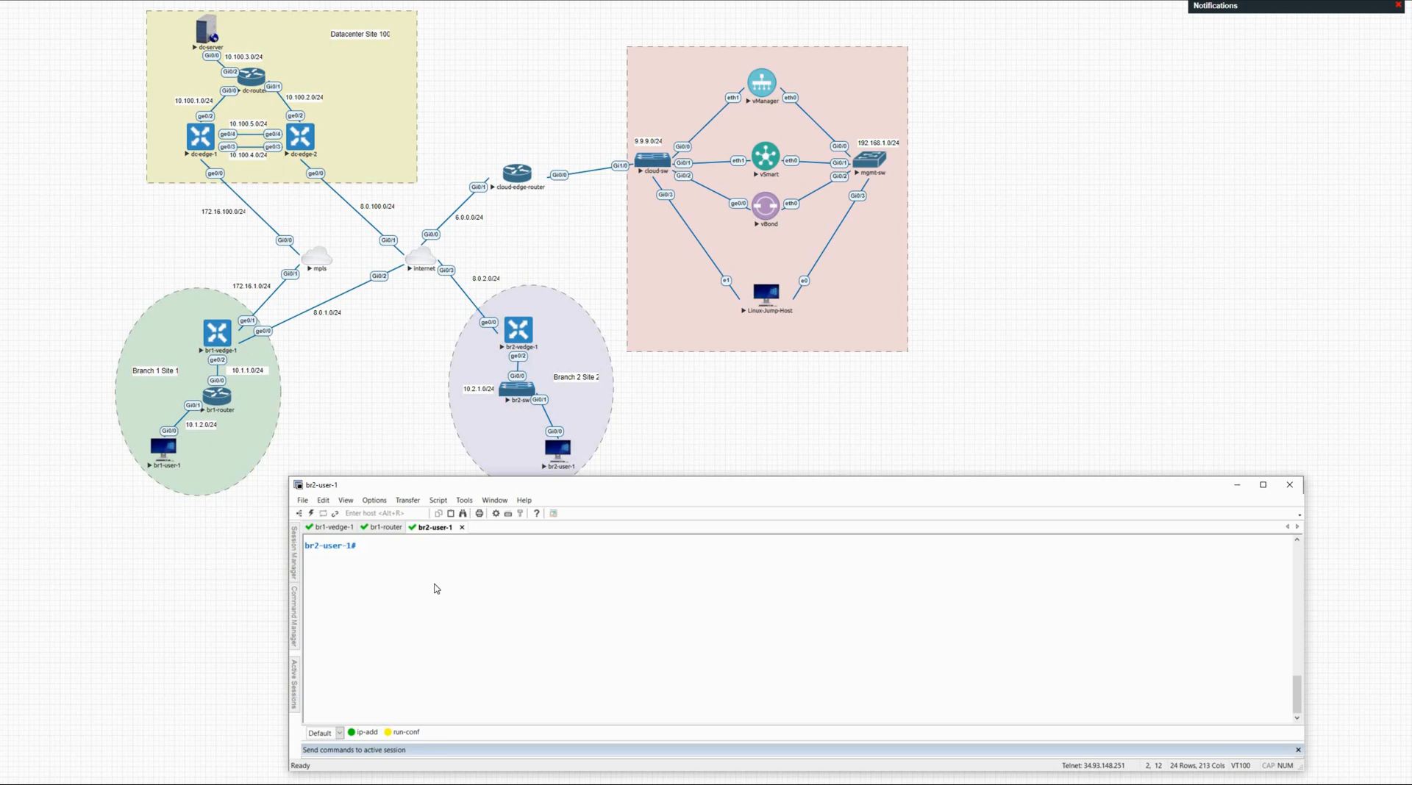
text(ping)
key(BackSpace)
key(BackSpace)
key(BackSpace)
key(BackSpace)
key(BackSpace)
text(sh ip int bri)
key(Tab)
key(Return)
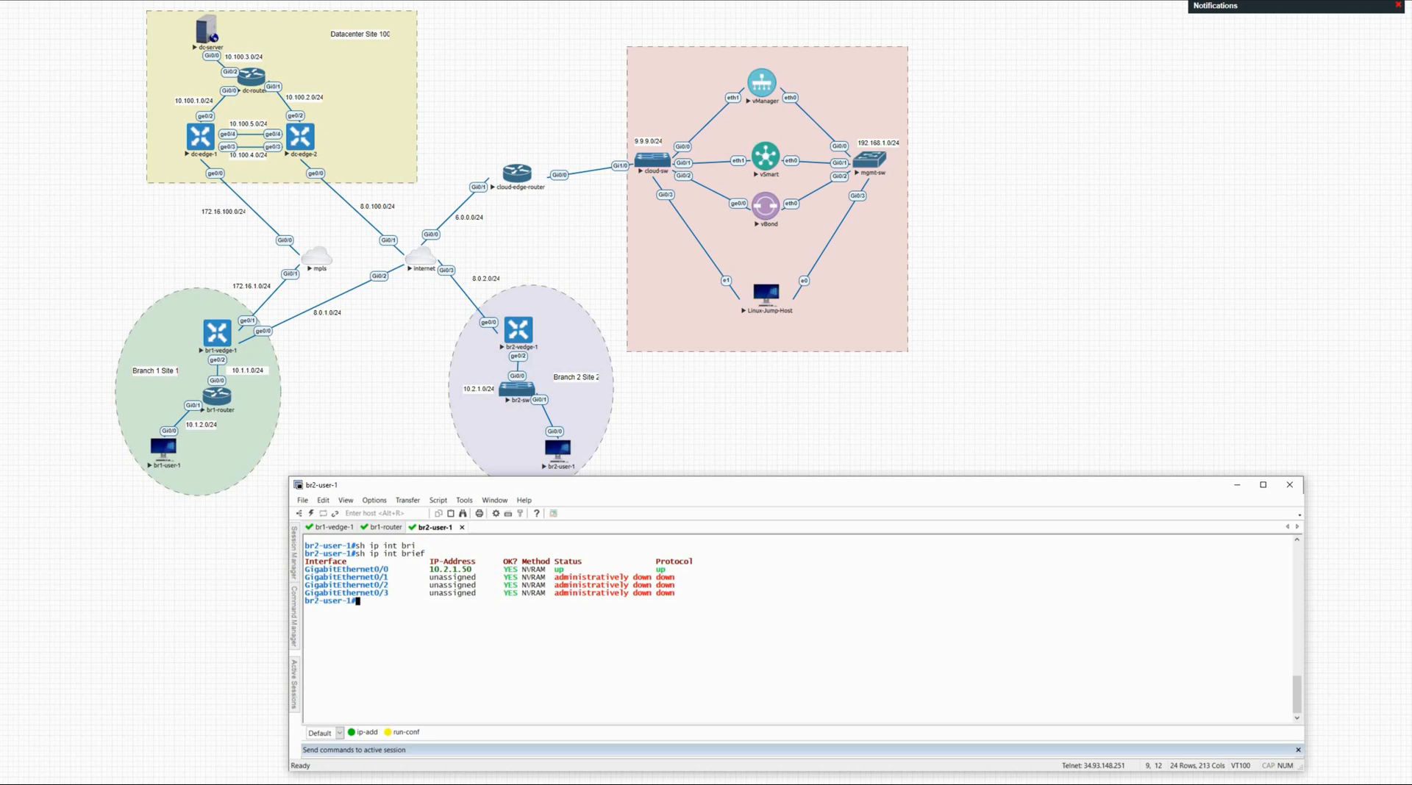
Step: Ping 10.2.1.1 from br2-user-1 with 5/5 success, then minimize the terminal
text(ping 10.2.1.1)
scroll(798, 629, up, 2)
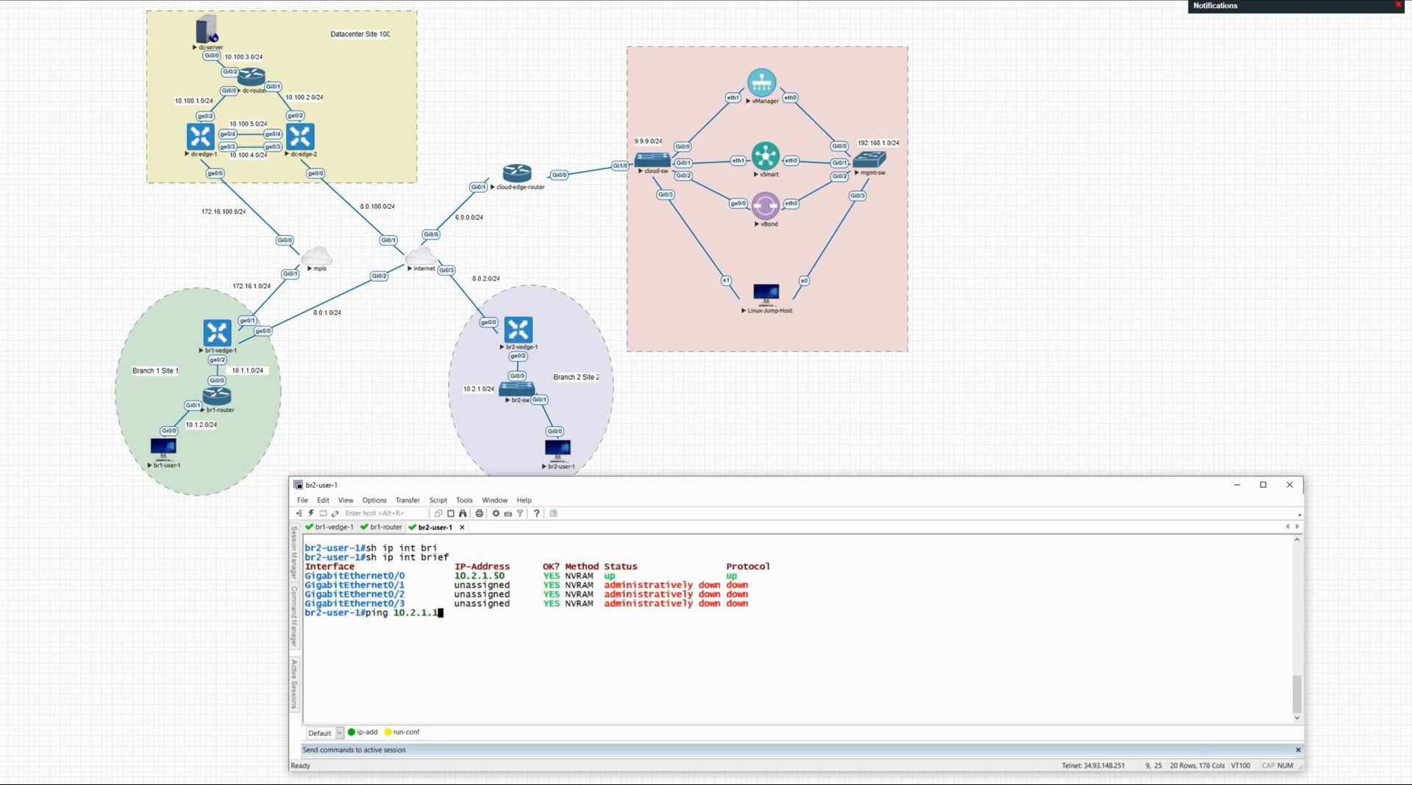
key(Return)
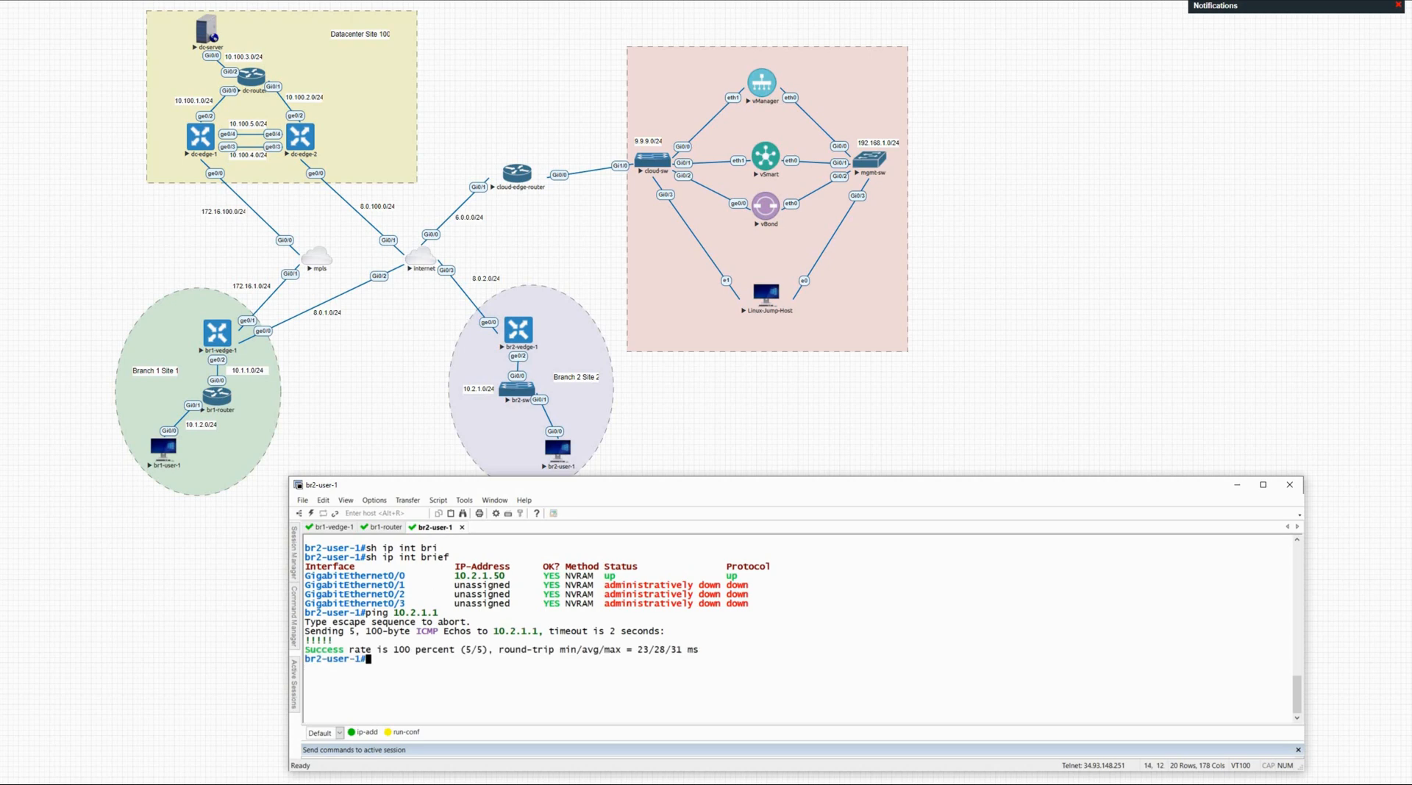
key(Return)
key(Return)
key(Return)
key(Return)
key(Return)
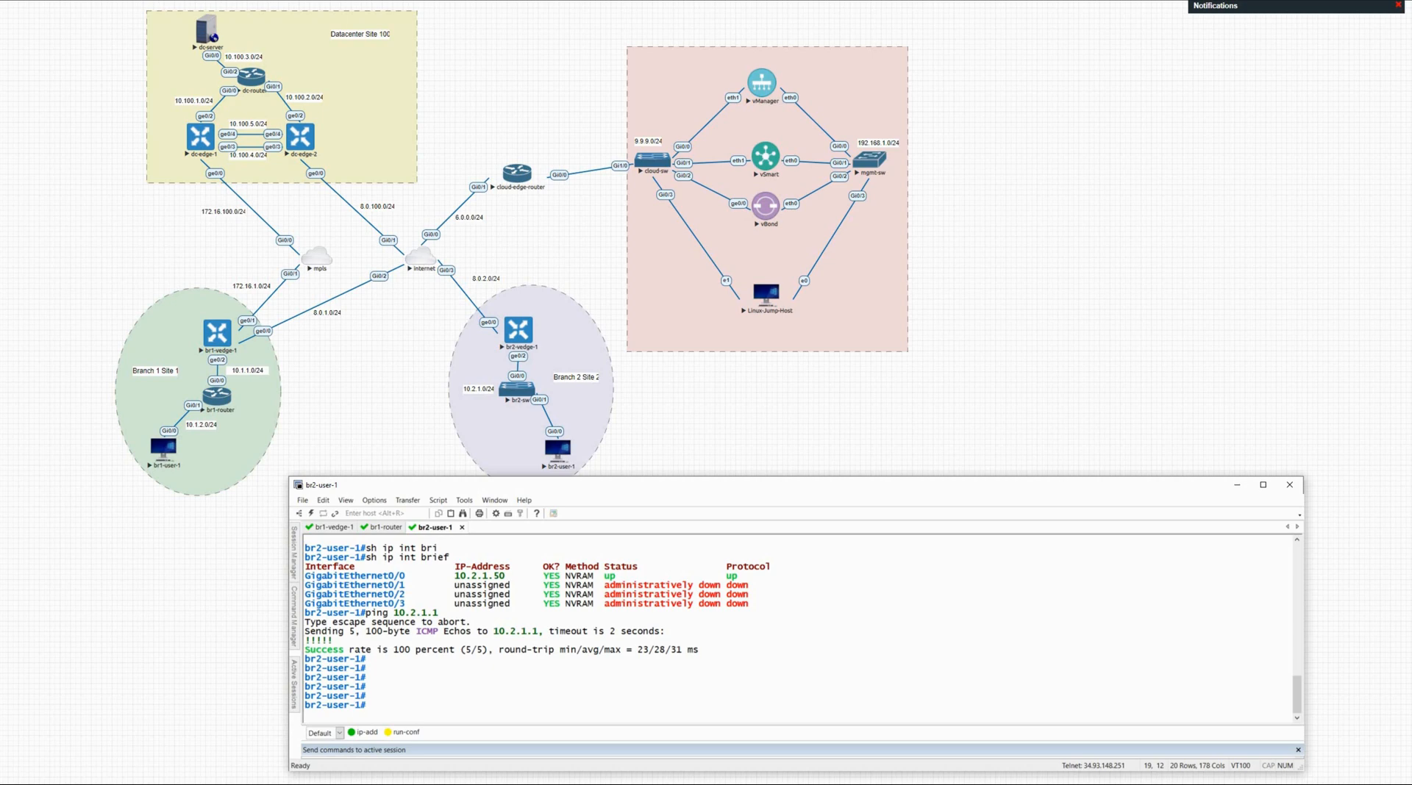
click(1241, 486)
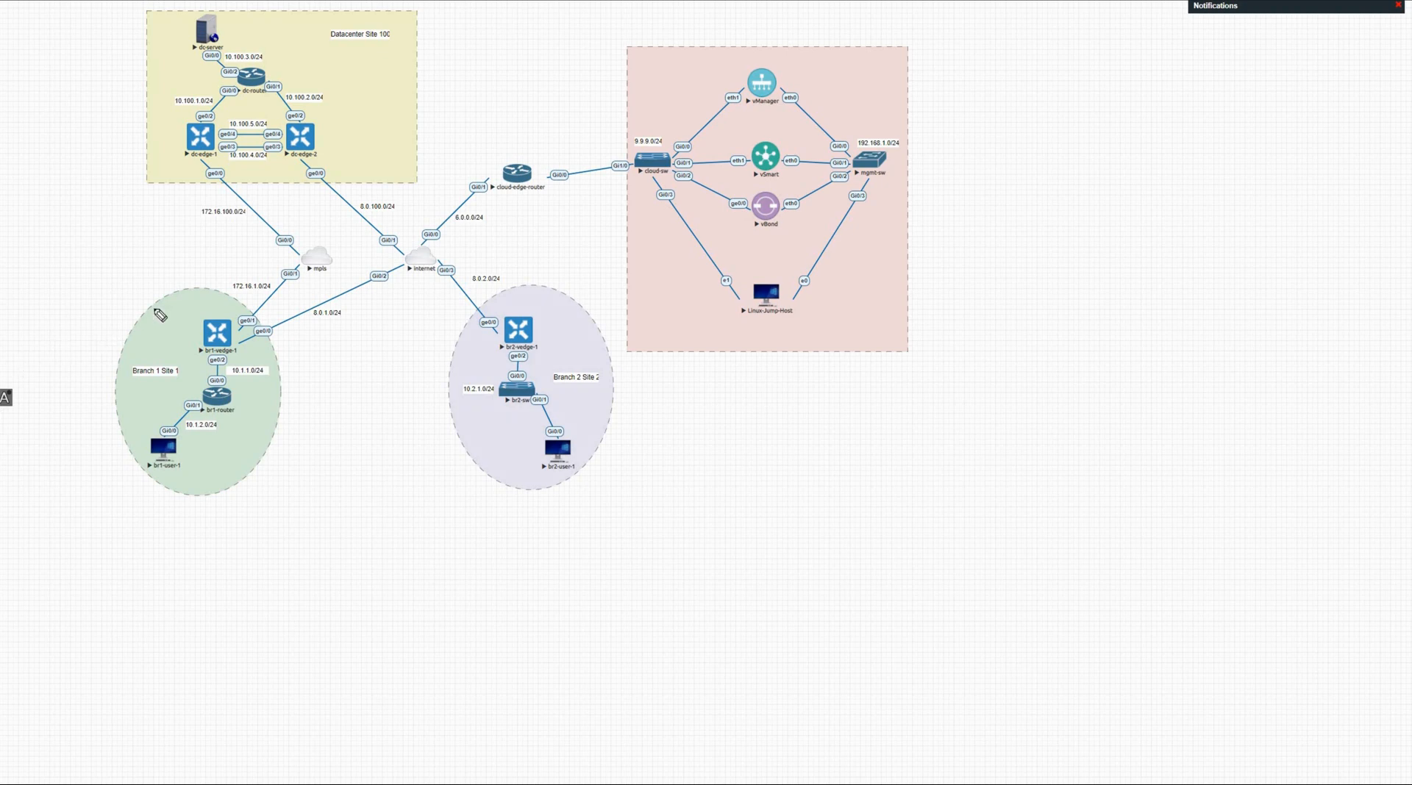
Step: Draw red check marks beside br1-vedge-1 and br2-vedge-1 and red braces beside the branch LANs
drag(165, 331, 198, 313)
mouse_move(471, 332)
mouse_down()
mouse_move(485, 328)
mouse_move(467, 412)
mouse_move(482, 462)
mouse_up()
drag(279, 366, 295, 422)
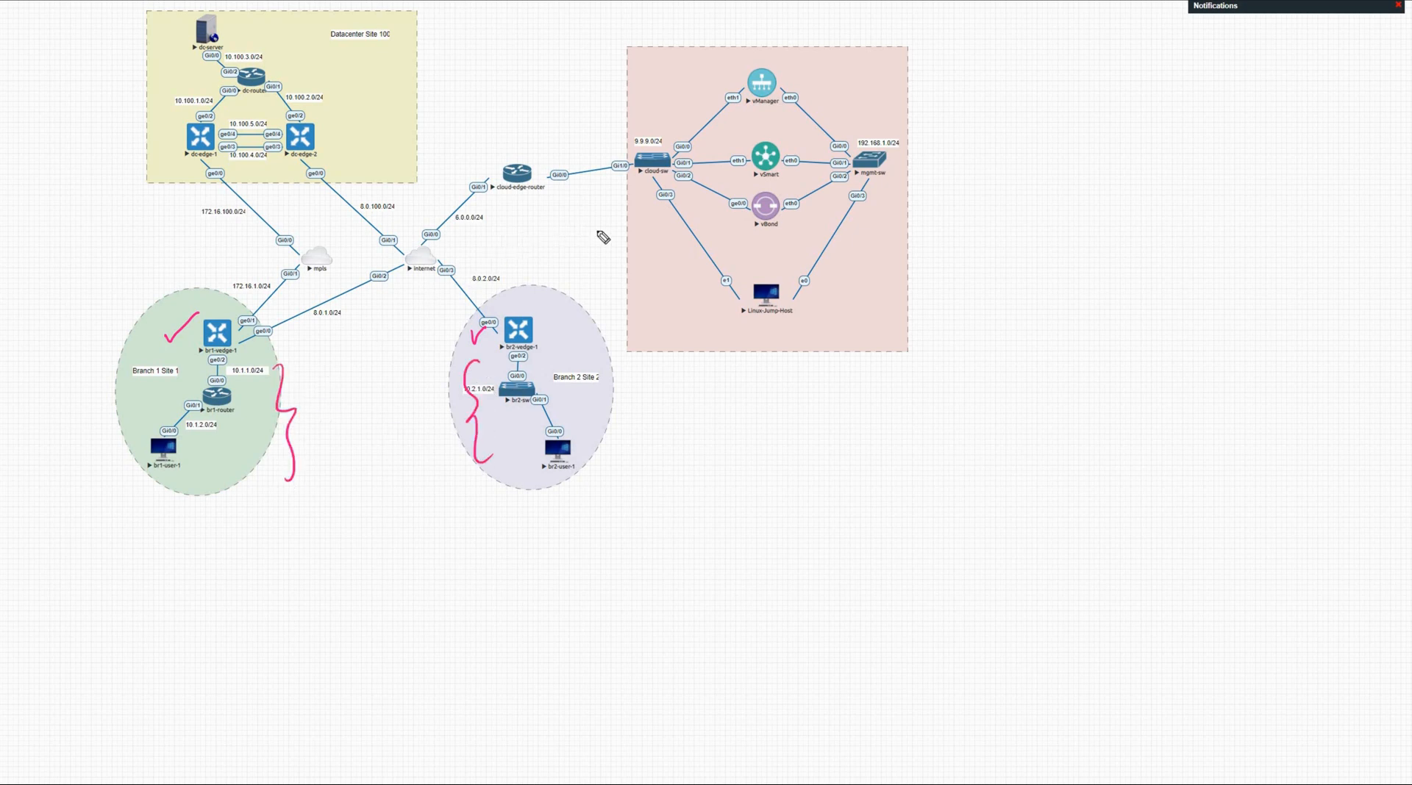
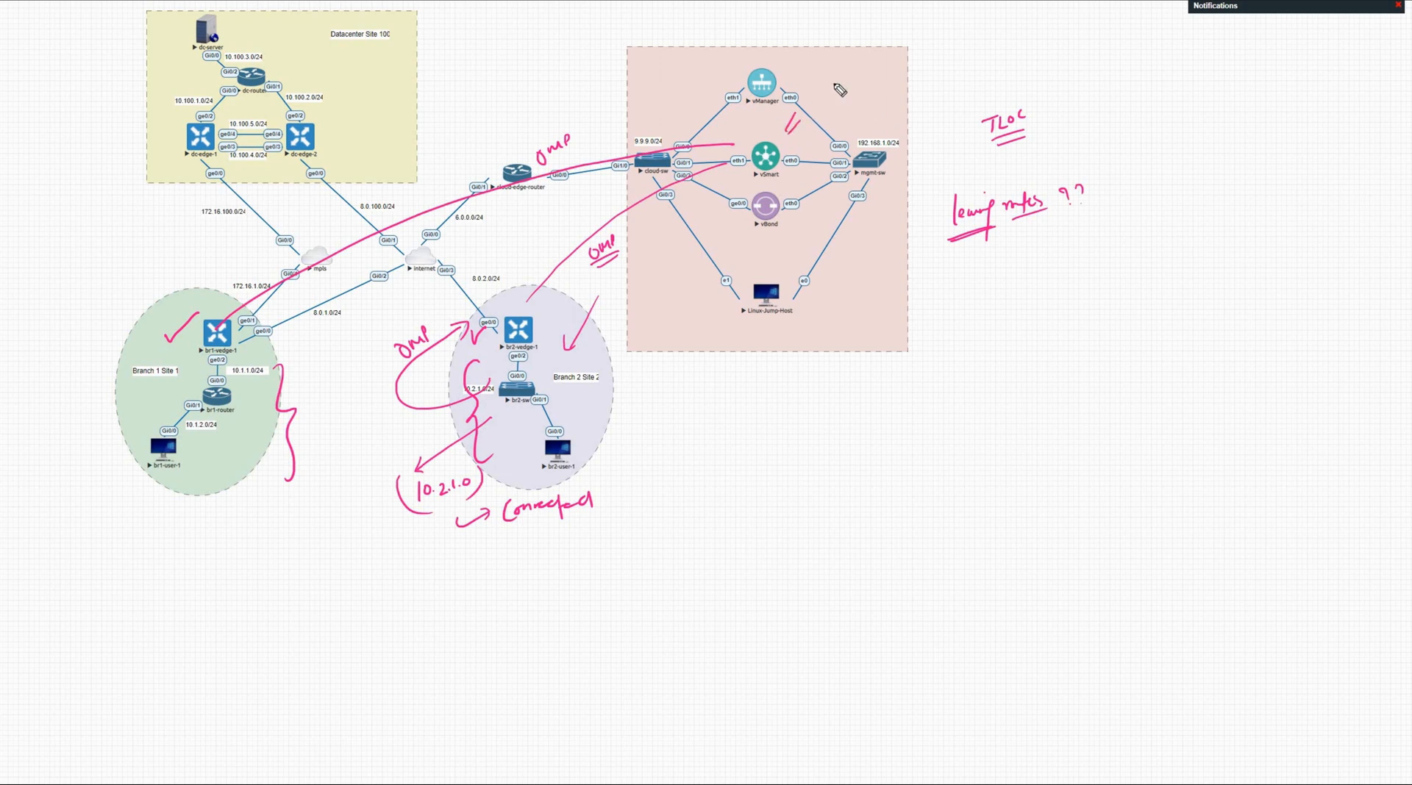
Step: Write and underline a 10.2.1.0/24 prefix note beside vSmart on the topology
click(844, 88)
click(861, 87)
click(869, 85)
drag(899, 82, 925, 73)
drag(831, 114, 880, 100)
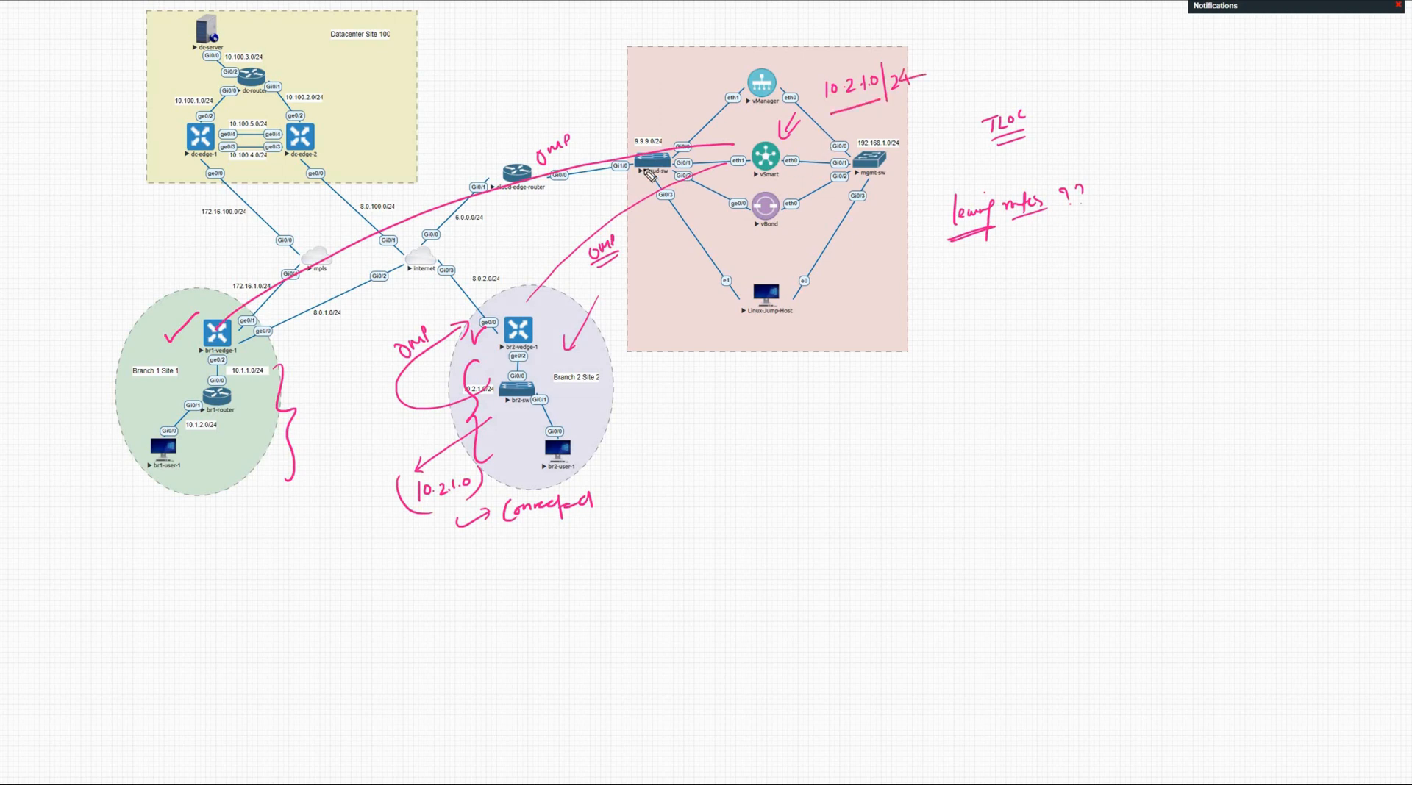
Step: Draw an arc and arrow to Branch 1 labelled OMP, then bring SecureCRT forward
mouse_move(707, 128)
mouse_down()
mouse_move(687, 111)
mouse_move(391, 209)
mouse_up()
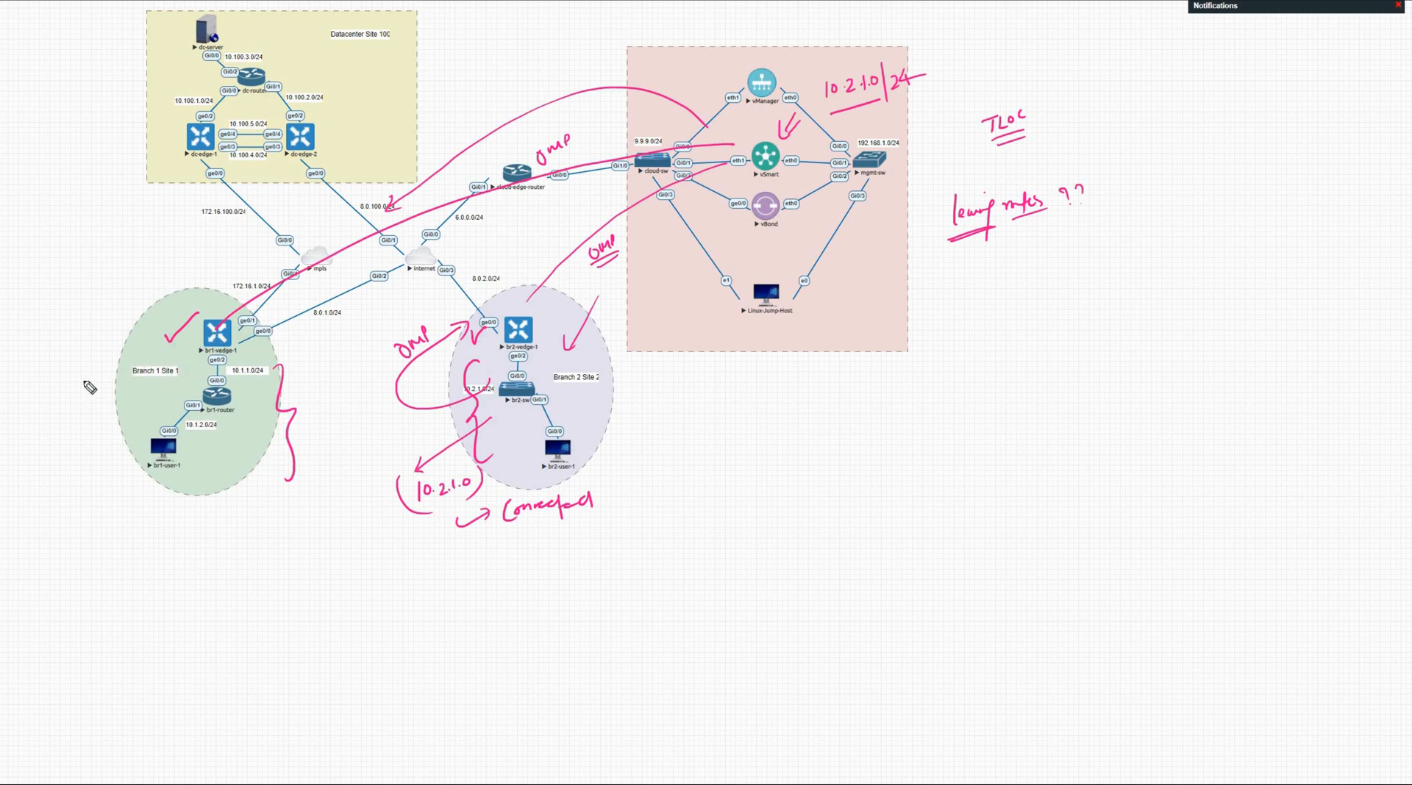
mouse_move(112, 367)
mouse_down()
mouse_move(76, 384)
mouse_move(115, 377)
mouse_up()
drag(45, 425, 77, 437)
drag(49, 462, 78, 449)
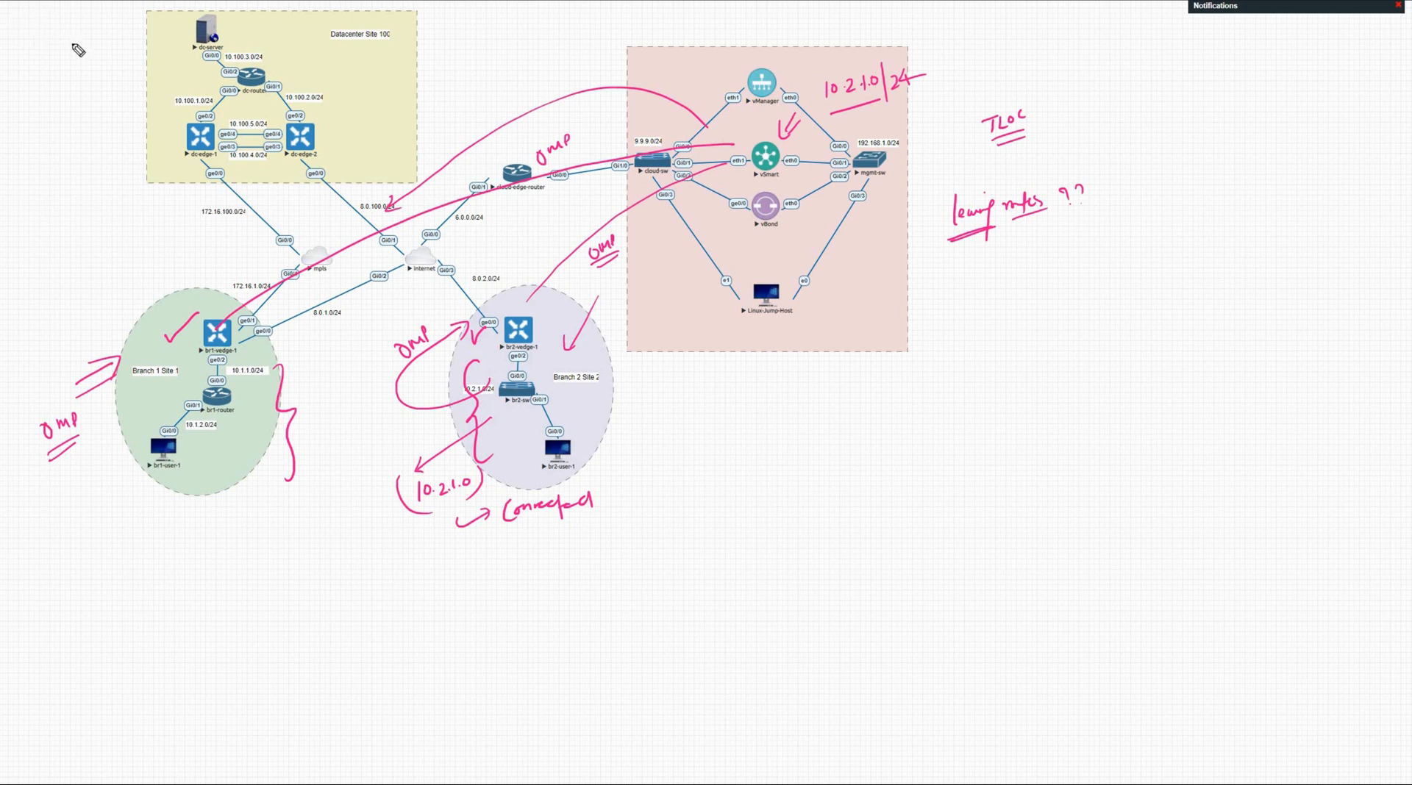
key(alt+Tab)
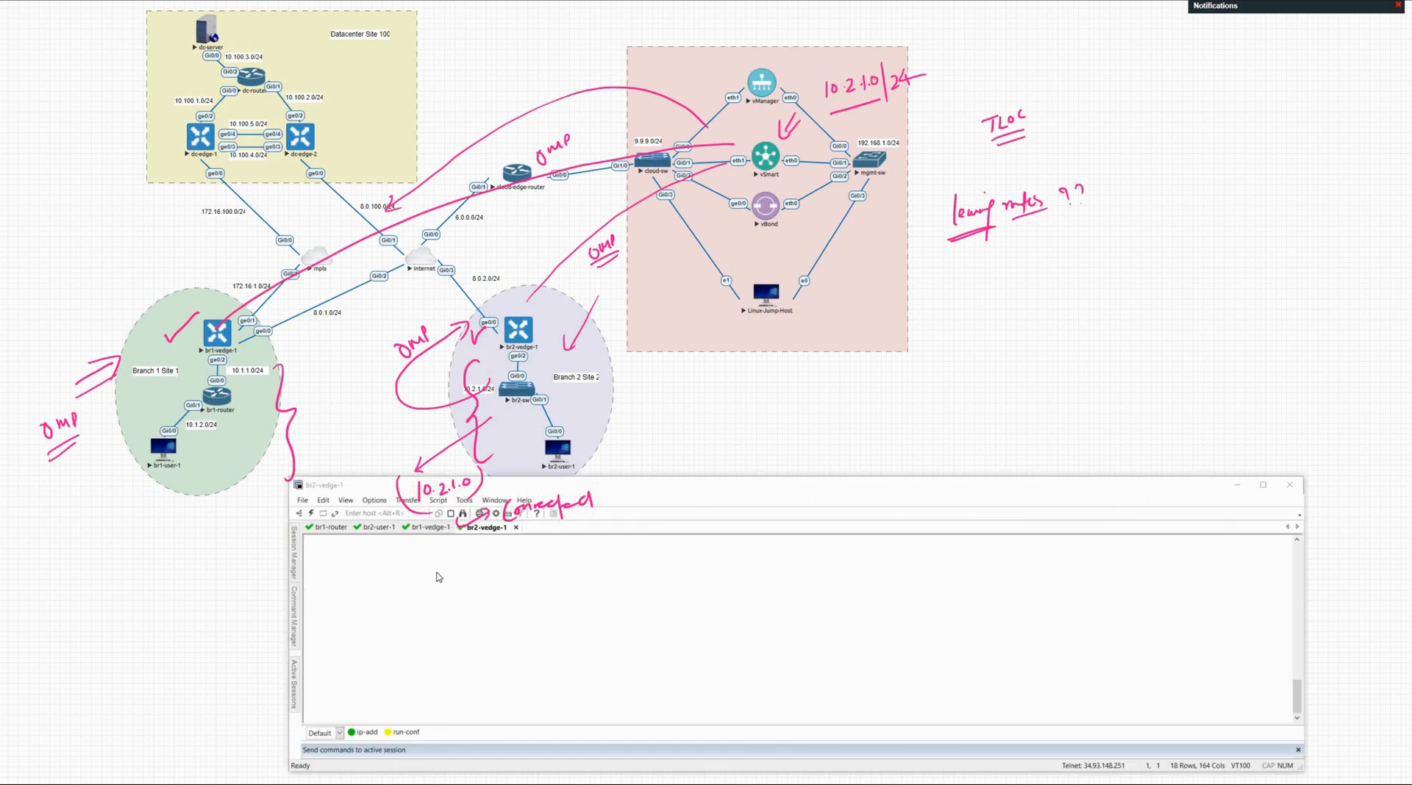
Step: Run 'show ip routes' on br1-vedge-1 and page through the whole route table
click(681, 538)
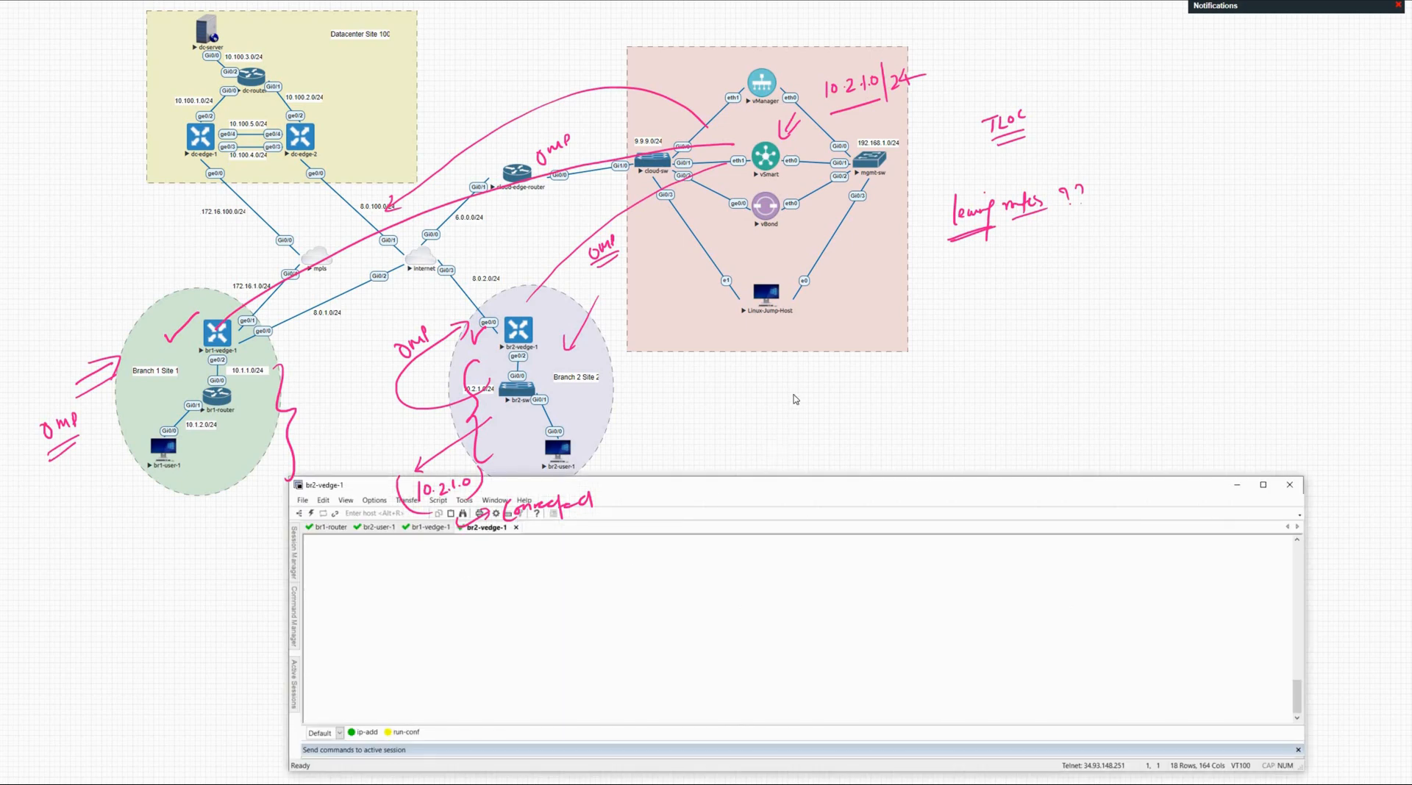
click(425, 531)
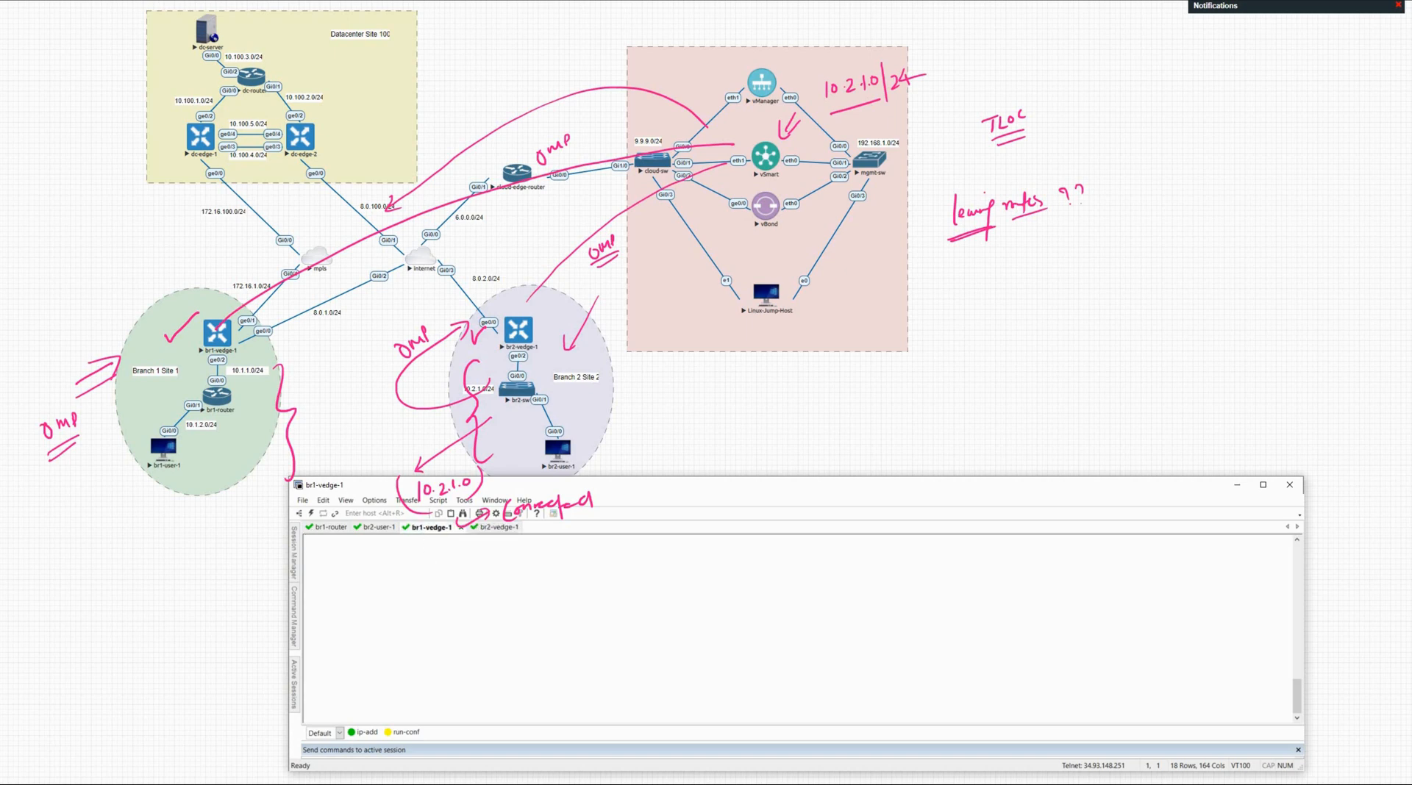
key(Return)
key(Return)
key(Return)
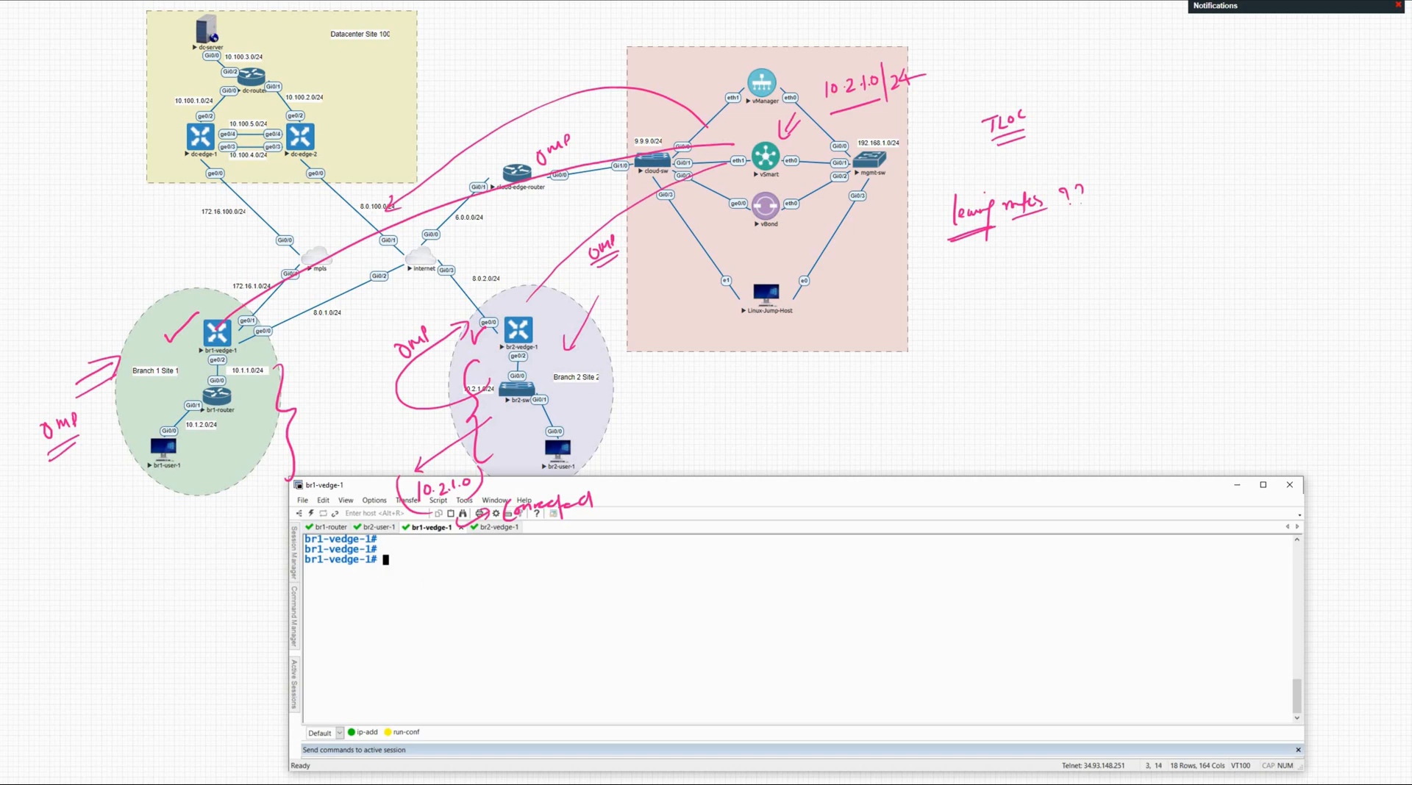
text(sh ip ro)
key(Tab)
key(Return)
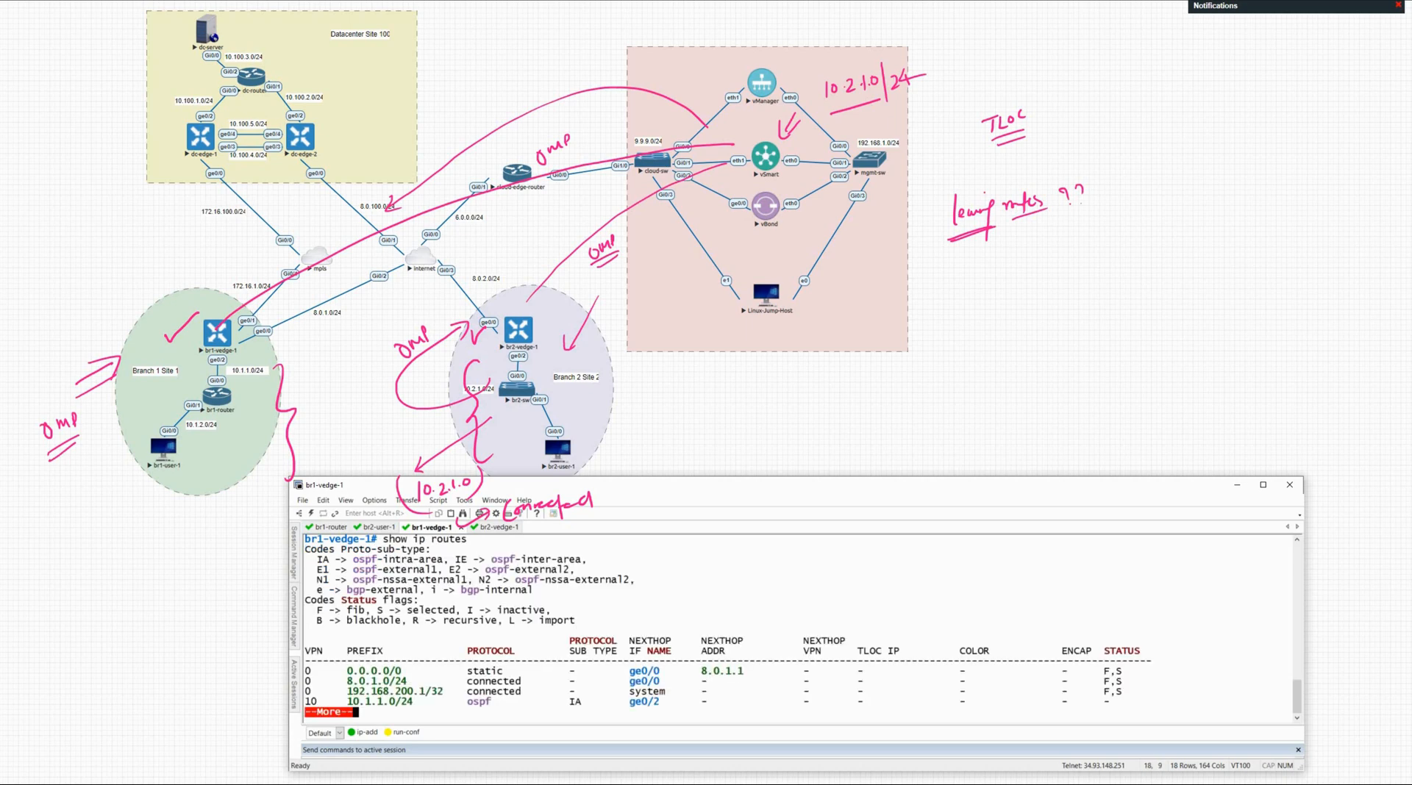
key(space)
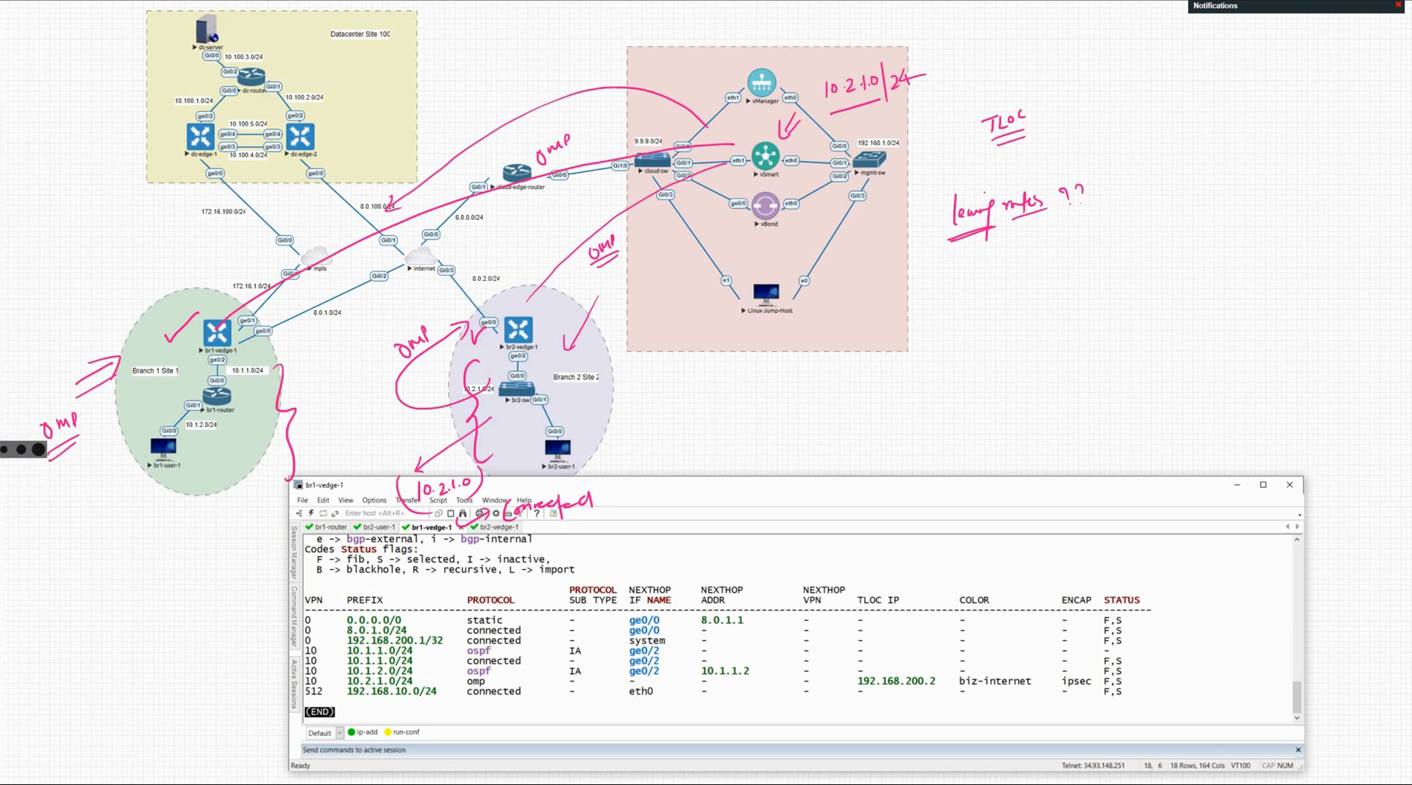
Step: Annotate the omp 10.2.1.0/24 route, br1-vedge-1 and br2-sw, then return to br2-vedge-1
click(1, 424)
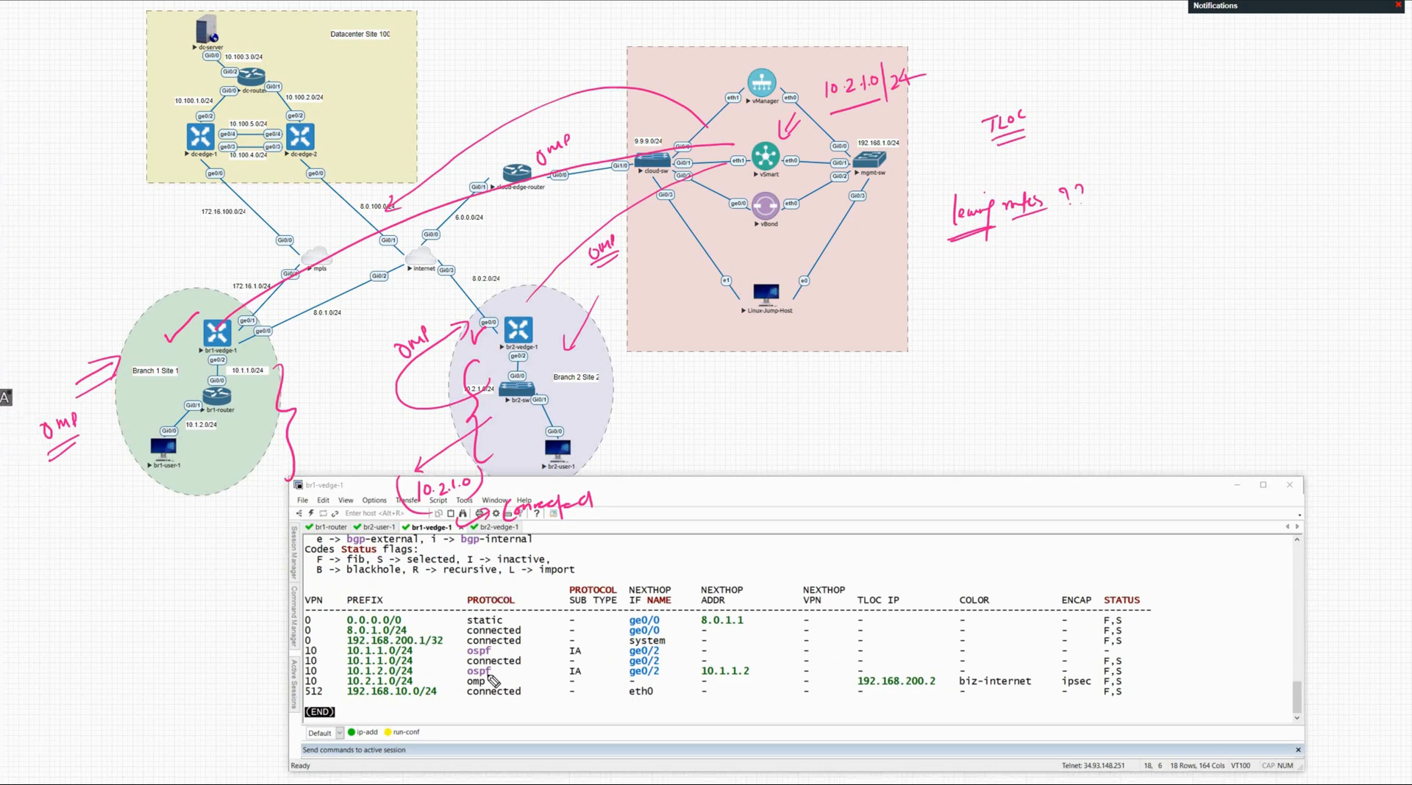
mouse_move(489, 682)
mouse_down()
mouse_move(457, 693)
mouse_move(501, 668)
mouse_up()
drag(178, 352, 196, 346)
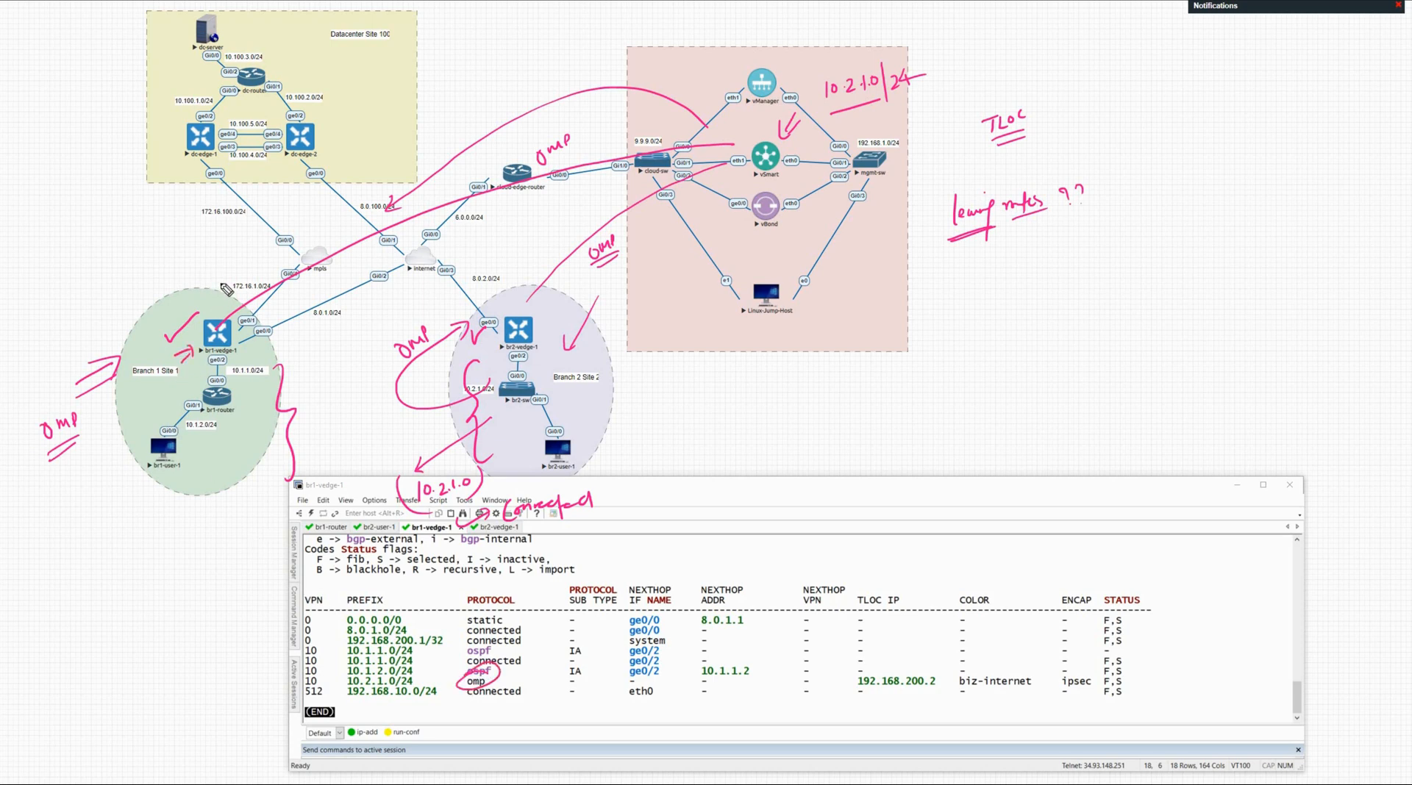
drag(211, 273, 216, 310)
drag(346, 686, 412, 677)
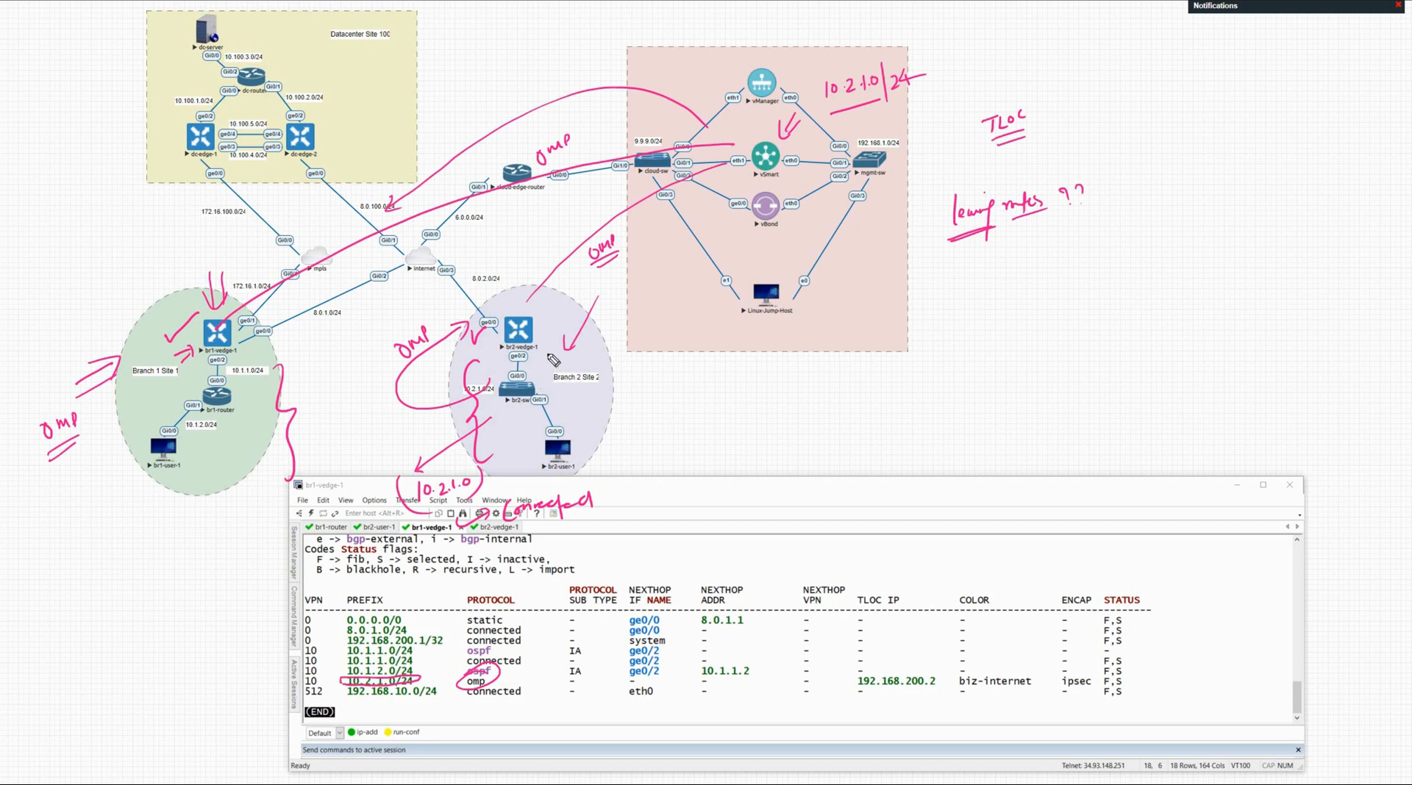
mouse_move(550, 354)
mouse_down()
mouse_move(545, 375)
mouse_move(552, 365)
mouse_move(507, 362)
mouse_up()
drag(497, 370, 507, 367)
drag(502, 359, 503, 373)
click(500, 527)
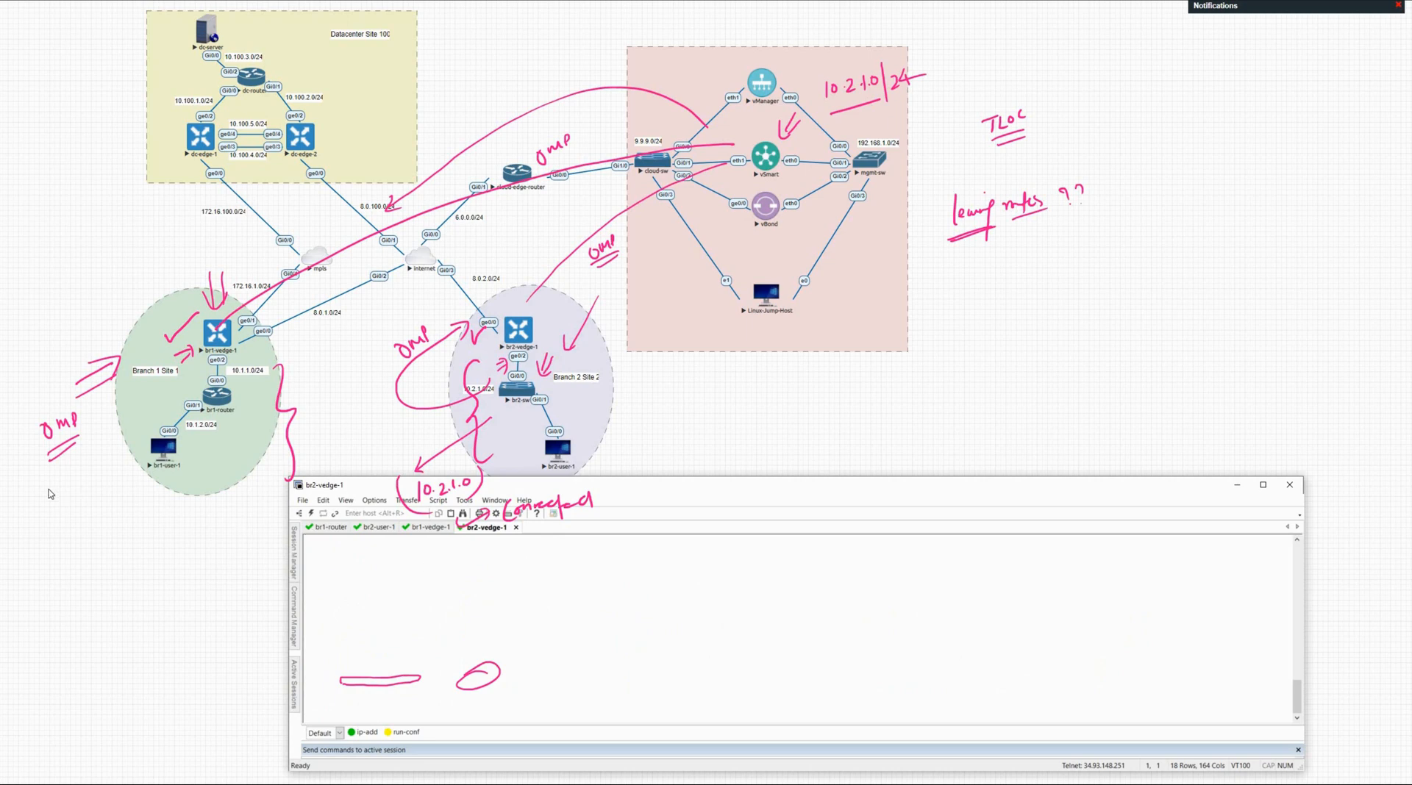
Step: Clear the old ink and label br1-router's links OSPF and OSPF IA with arrows
click(161, 535)
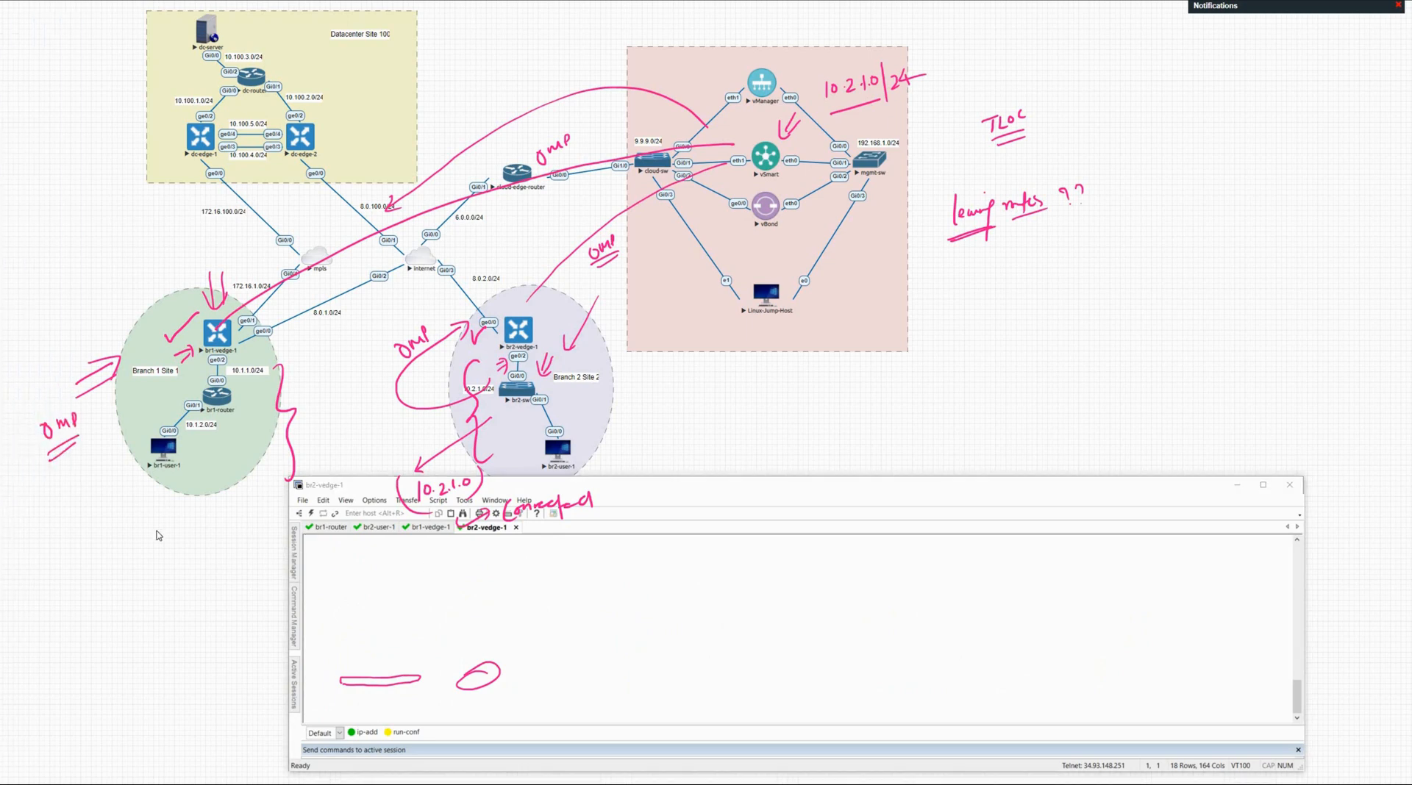
click(475, 565)
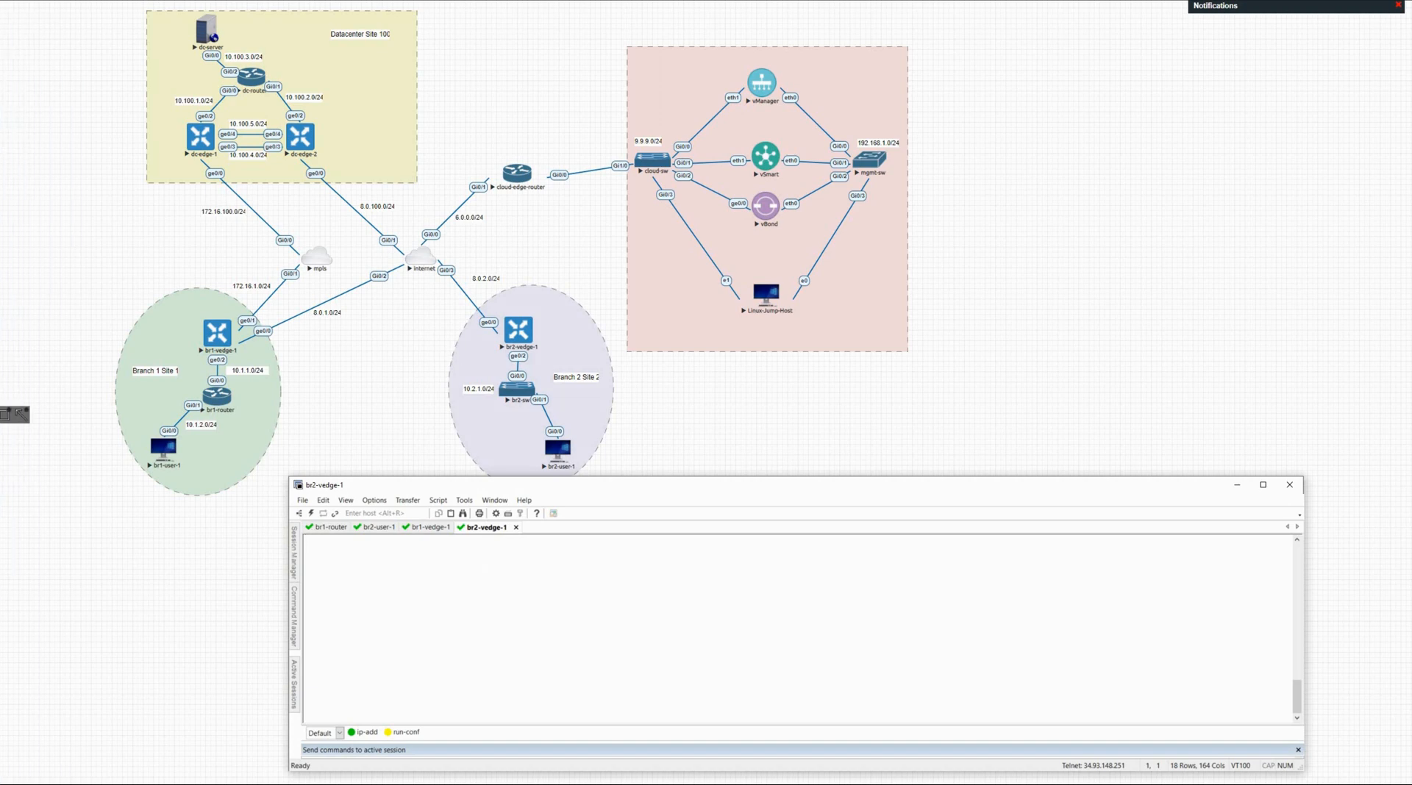
click(87, 390)
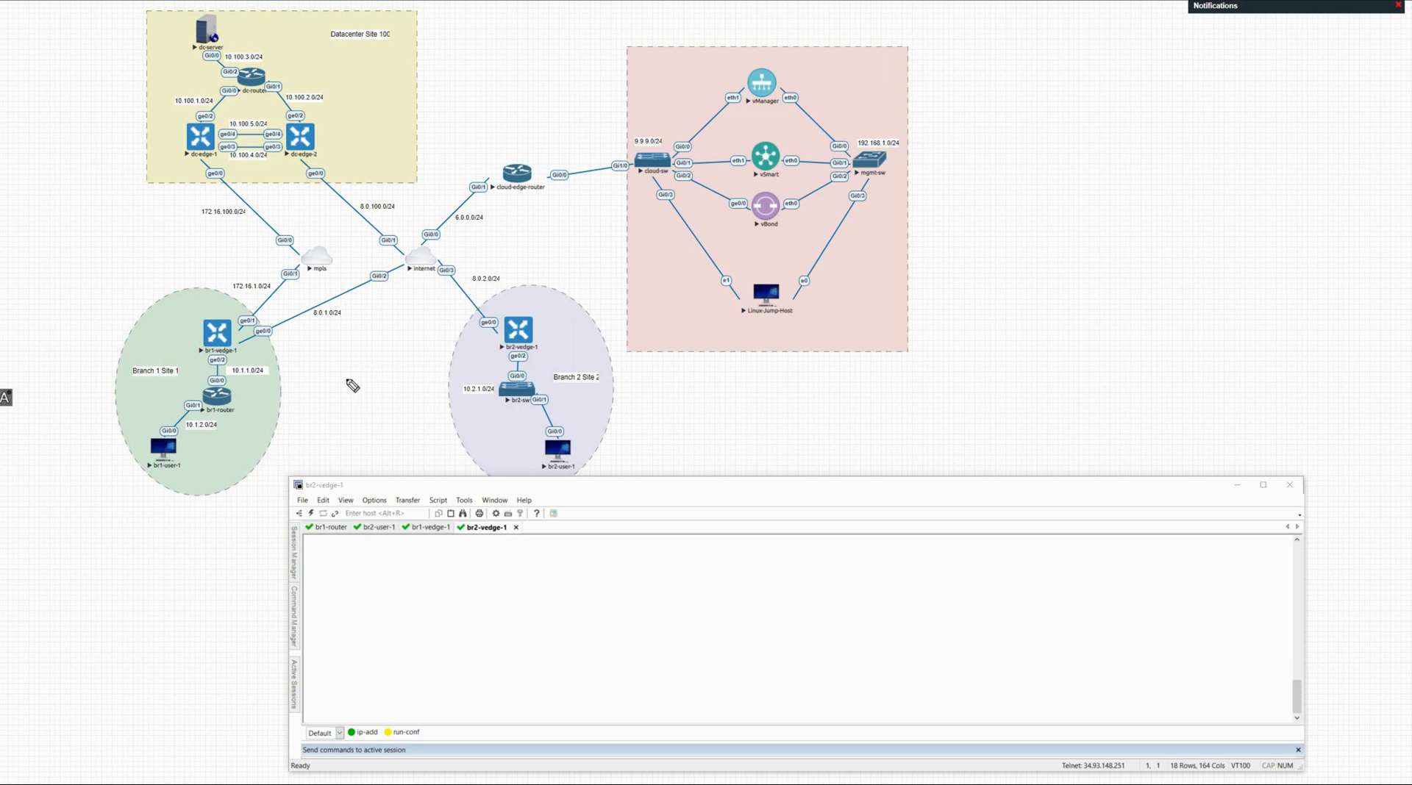
mouse_move(243, 412)
mouse_down()
mouse_move(314, 382)
mouse_move(312, 370)
mouse_up()
drag(304, 383, 324, 376)
drag(315, 376, 332, 381)
drag(293, 417, 335, 388)
drag(178, 382, 190, 385)
drag(204, 371, 198, 386)
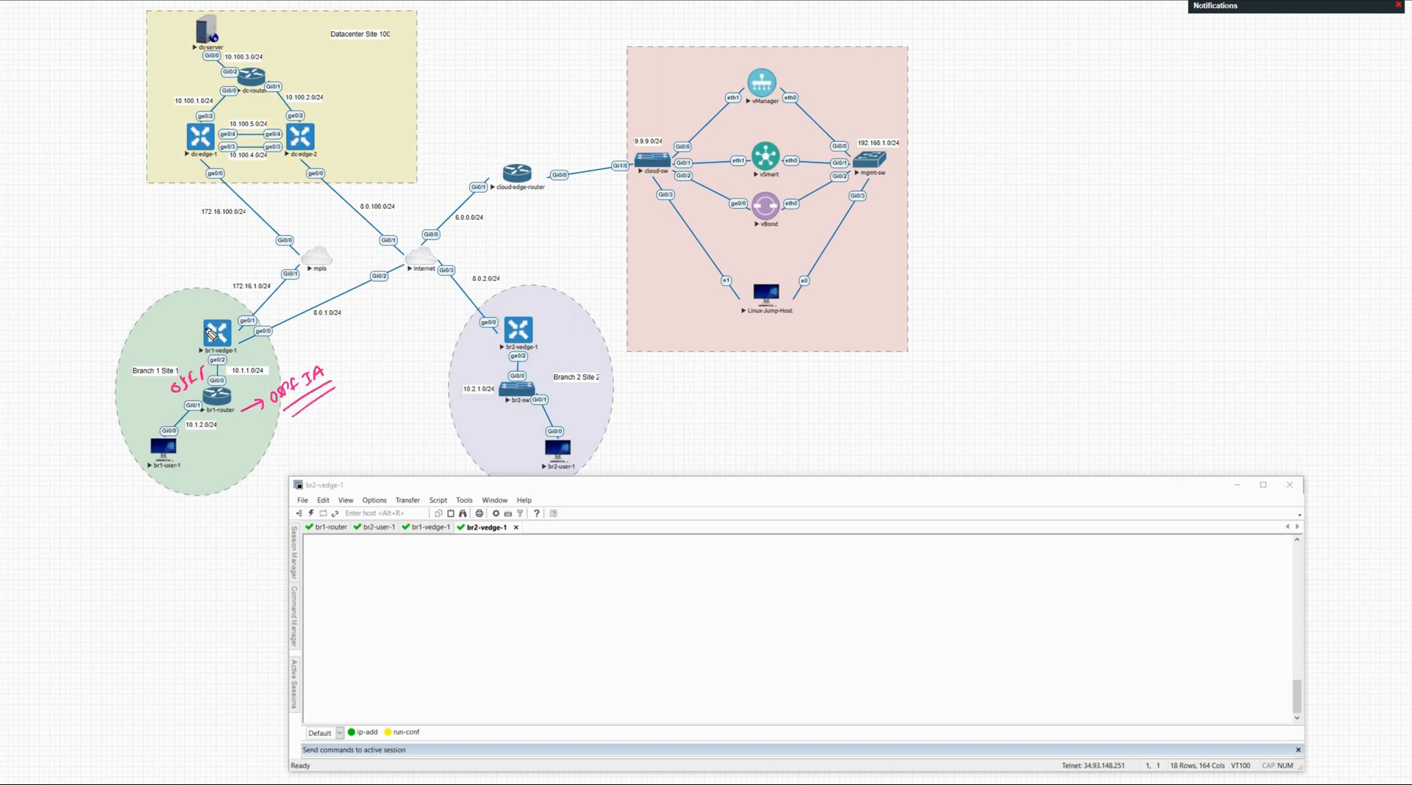
mouse_move(212, 327)
mouse_down()
mouse_move(140, 341)
mouse_move(155, 344)
mouse_up()
drag(263, 347, 265, 351)
Step: Write and underline 10.1.1.0/24 and 10.1.2.0/24 prefix notes beside Branch 1
mouse_move(25, 336)
mouse_down()
mouse_move(27, 351)
mouse_move(46, 349)
mouse_up()
mouse_move(54, 332)
mouse_down()
mouse_move(71, 348)
mouse_move(107, 328)
mouse_up()
drag(102, 317, 101, 335)
mouse_move(175, 403)
mouse_down()
mouse_move(165, 420)
mouse_move(166, 373)
mouse_move(206, 336)
mouse_up()
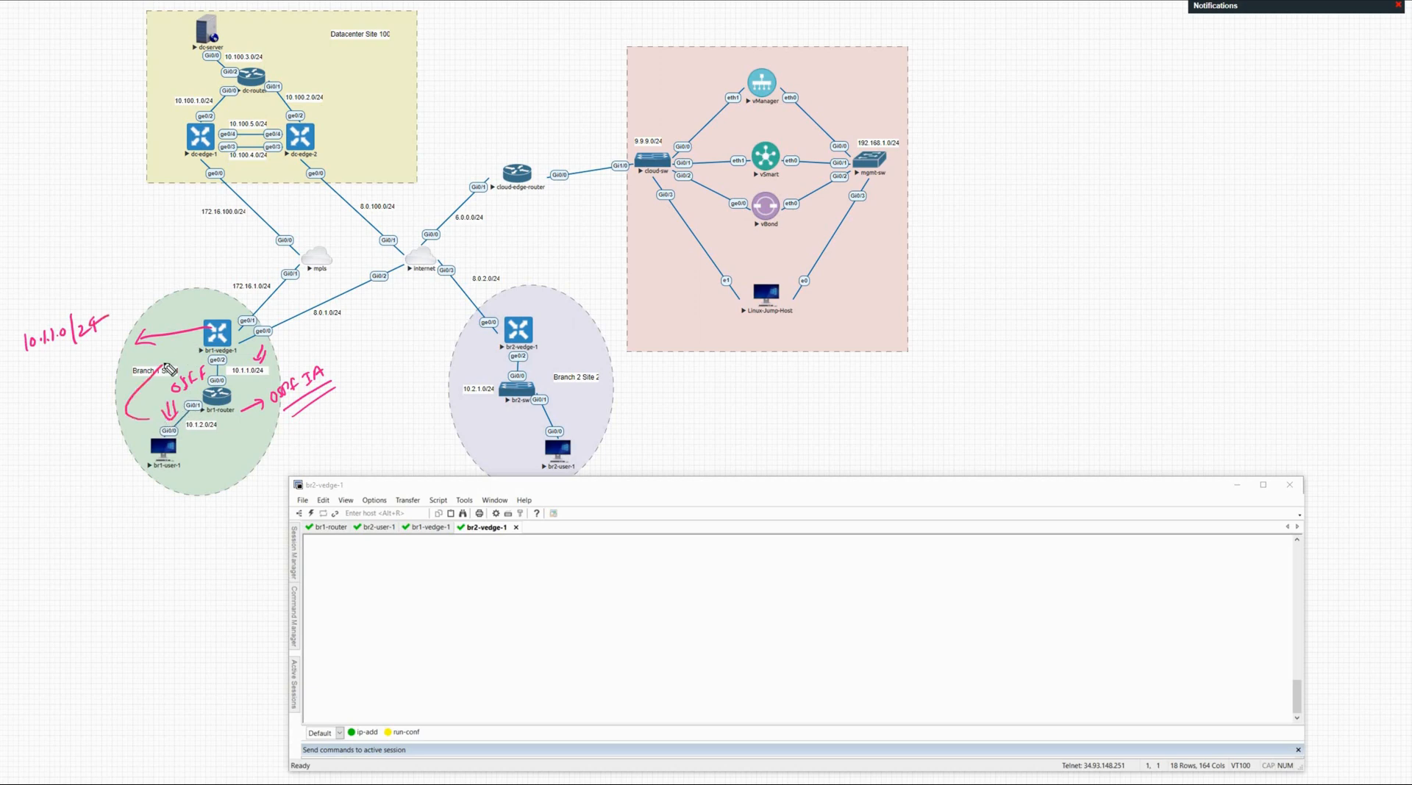
mouse_move(27, 363)
mouse_down()
mouse_move(25, 376)
mouse_move(75, 353)
mouse_move(104, 358)
mouse_up()
click(39, 364)
click(68, 361)
drag(109, 342, 113, 349)
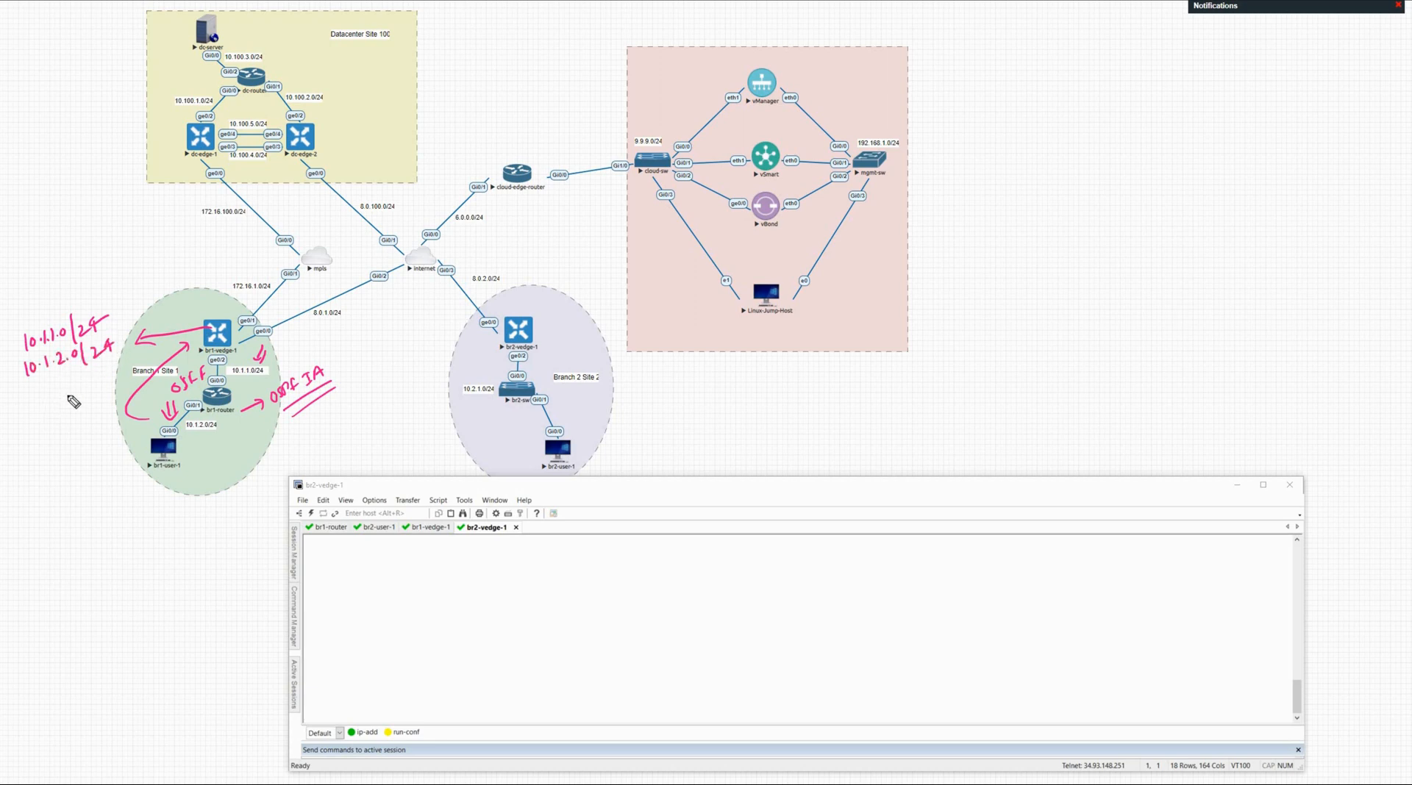
drag(41, 403, 96, 388)
click(382, 586)
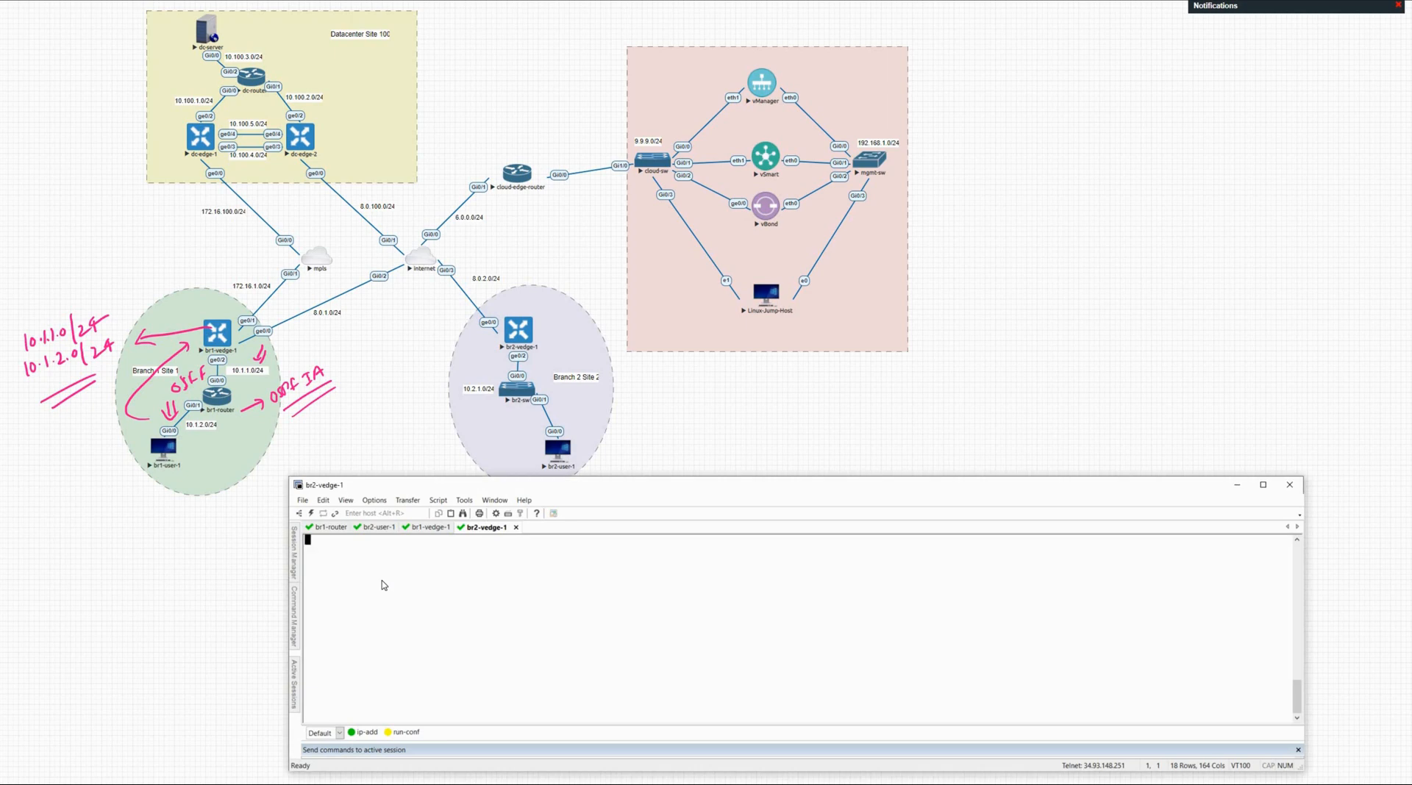
Step: Run 'show ip route' on br2-vedge-1 and page through the full table
key(Return)
text(show ip)
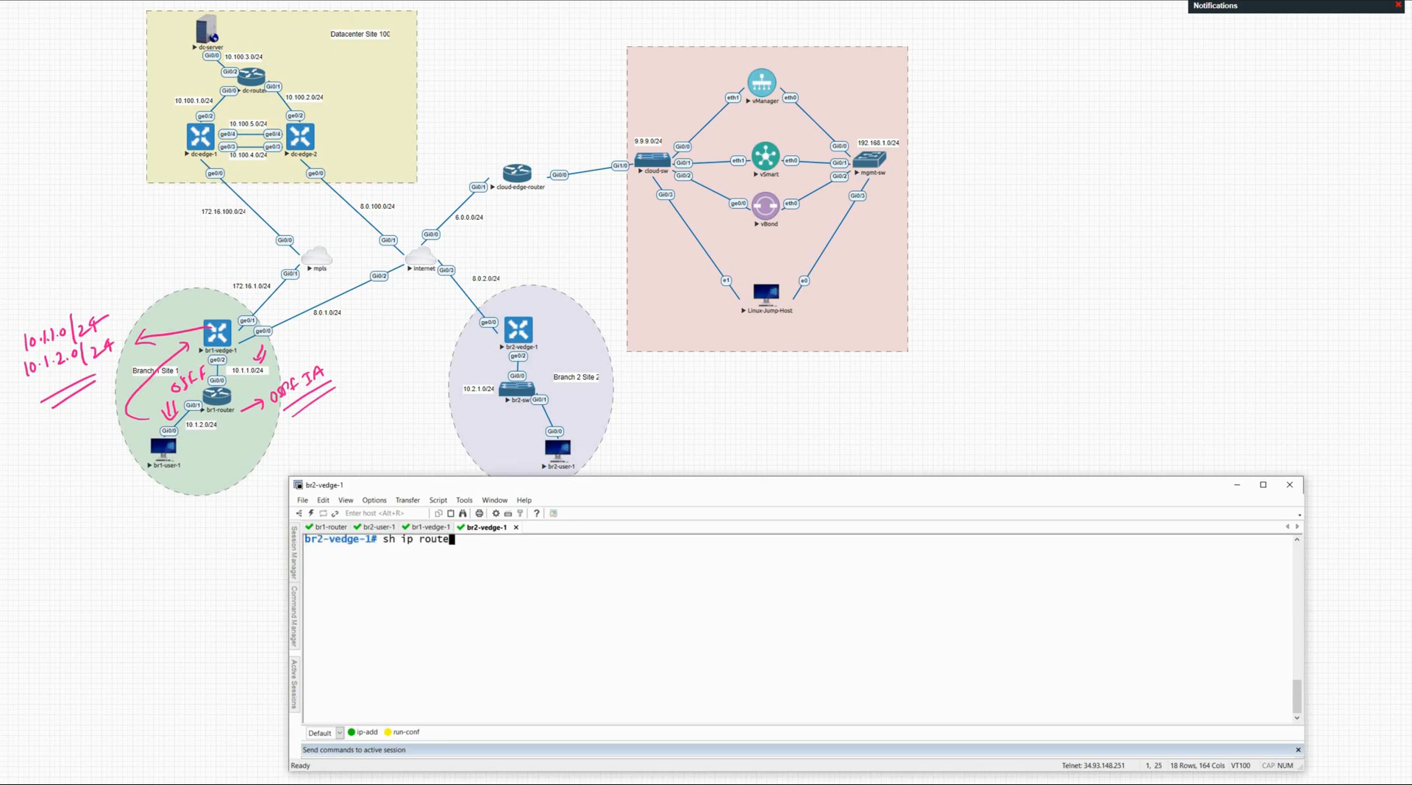
text( route)
key(Return)
key(space)
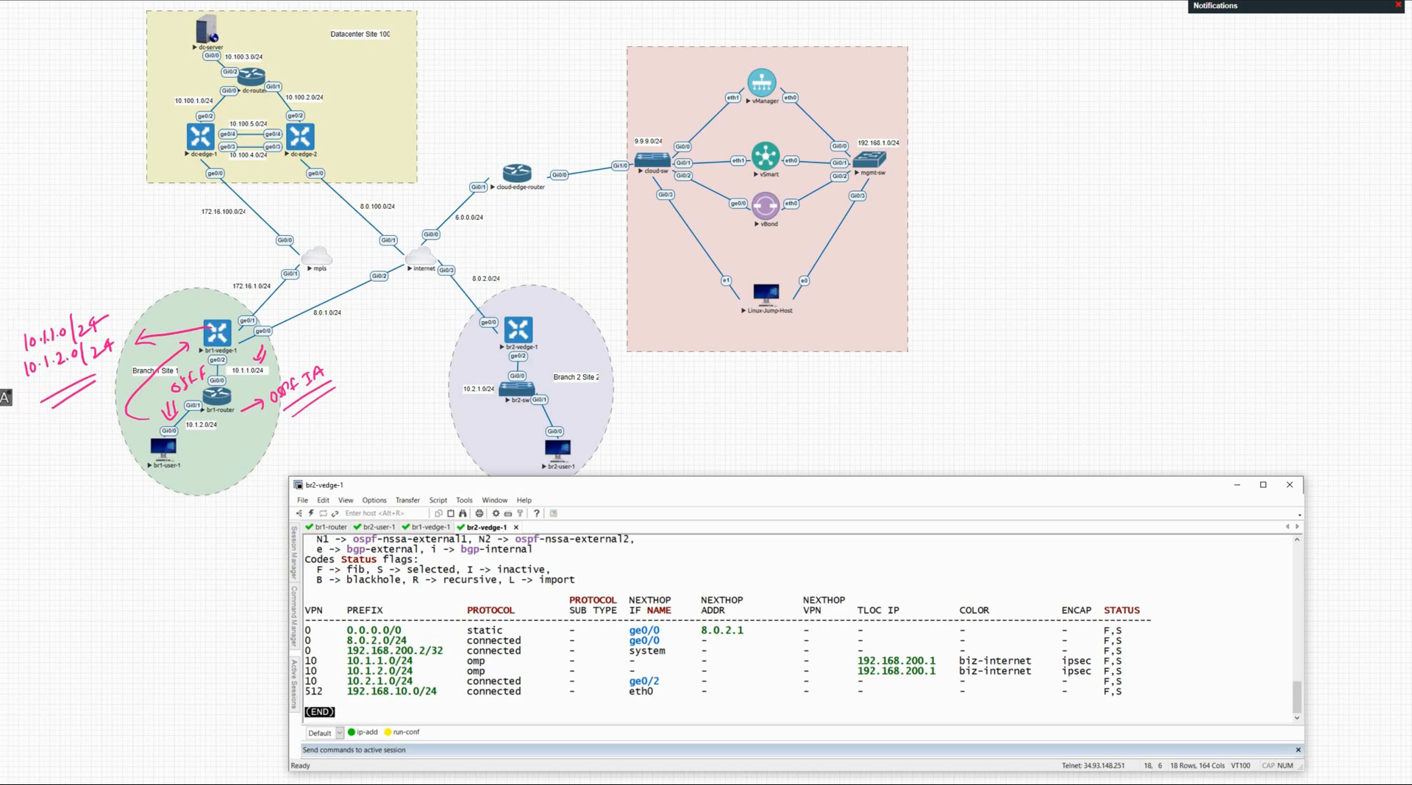
Step: Circle the VPN 0, VPN 512 and omp routes plus TLOC 192.168.200.1; label Branch 1 S.T.P
click(6, 398)
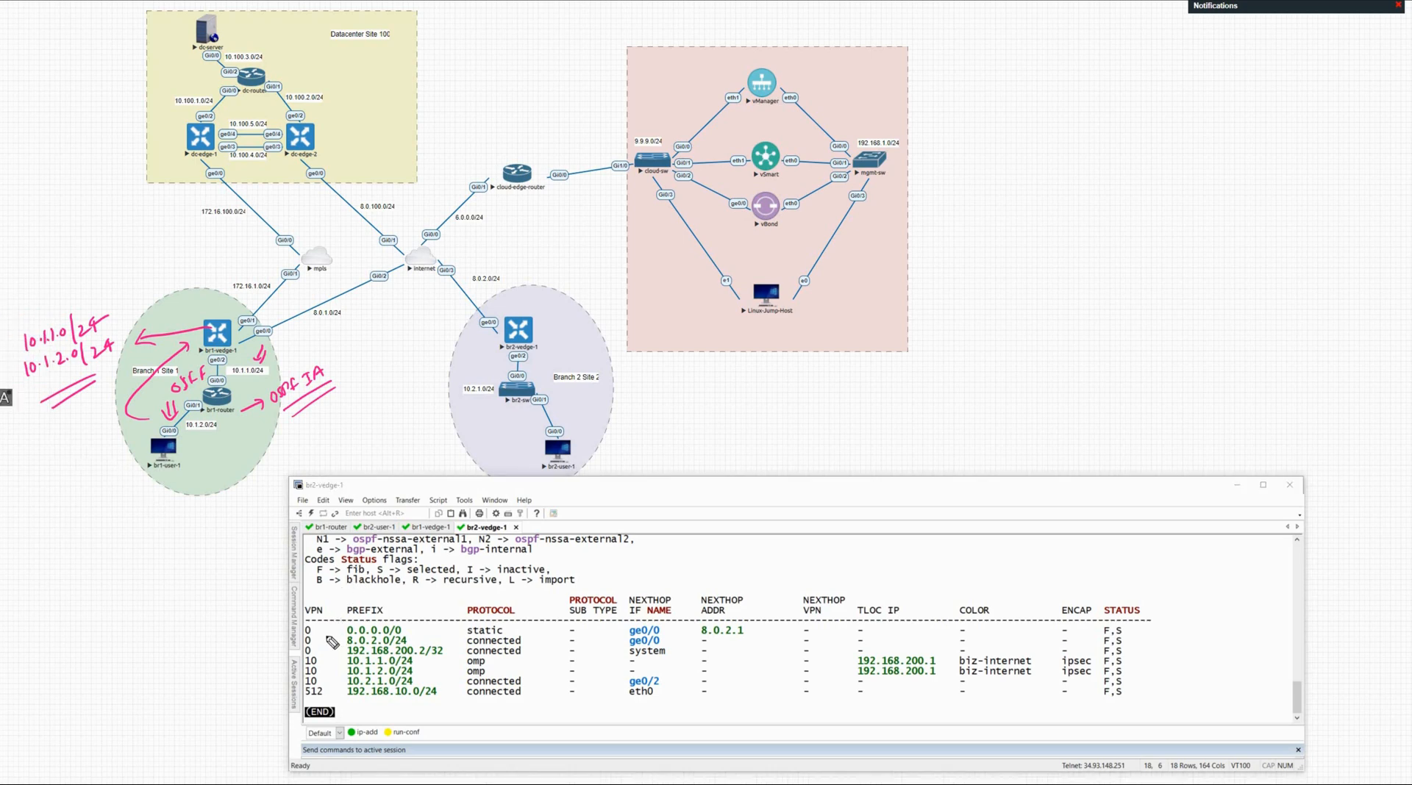
mouse_move(321, 655)
mouse_down()
mouse_move(303, 625)
mouse_move(326, 685)
mouse_move(269, 688)
mouse_up()
drag(256, 678, 265, 697)
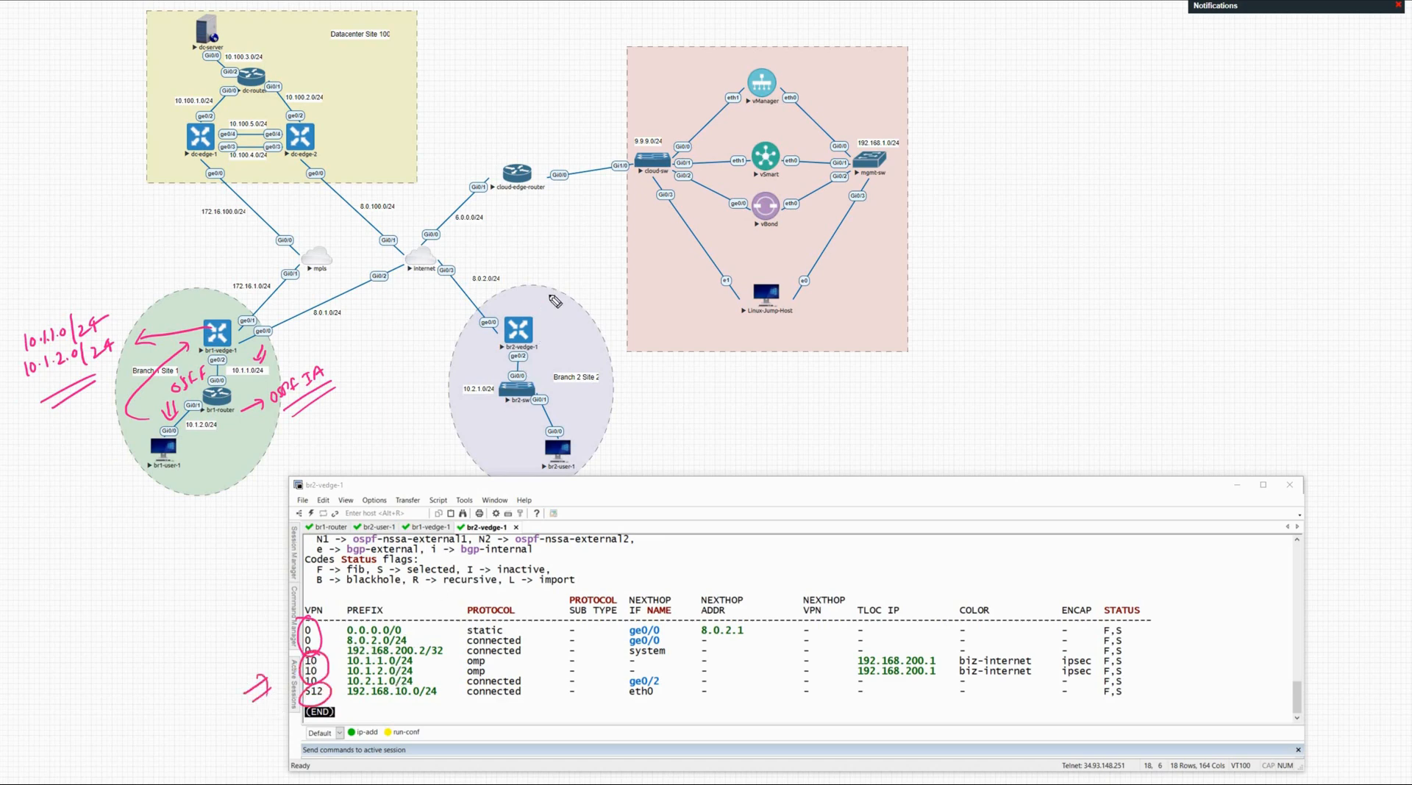
mouse_move(551, 293)
mouse_down()
mouse_move(543, 316)
mouse_move(553, 309)
mouse_up()
drag(479, 656, 494, 672)
mouse_move(888, 645)
mouse_down()
mouse_move(906, 643)
mouse_move(836, 717)
mouse_up()
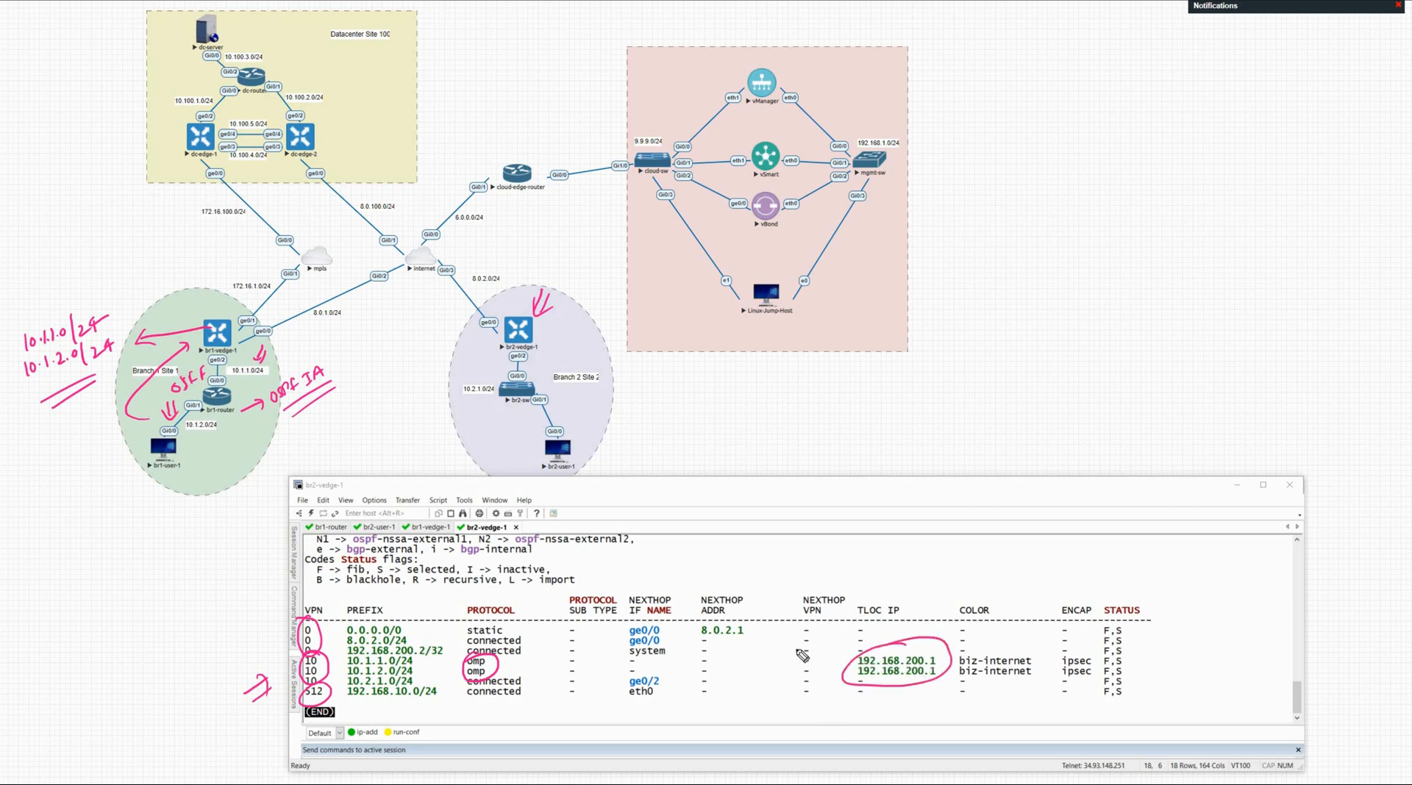
mouse_move(207, 278)
mouse_down()
mouse_move(207, 304)
mouse_move(219, 295)
mouse_up()
mouse_move(178, 250)
mouse_down()
mouse_move(170, 270)
mouse_move(203, 247)
mouse_up()
mouse_move(195, 249)
mouse_down()
mouse_move(195, 267)
mouse_move(209, 263)
mouse_up()
click(204, 260)
drag(210, 242, 211, 254)
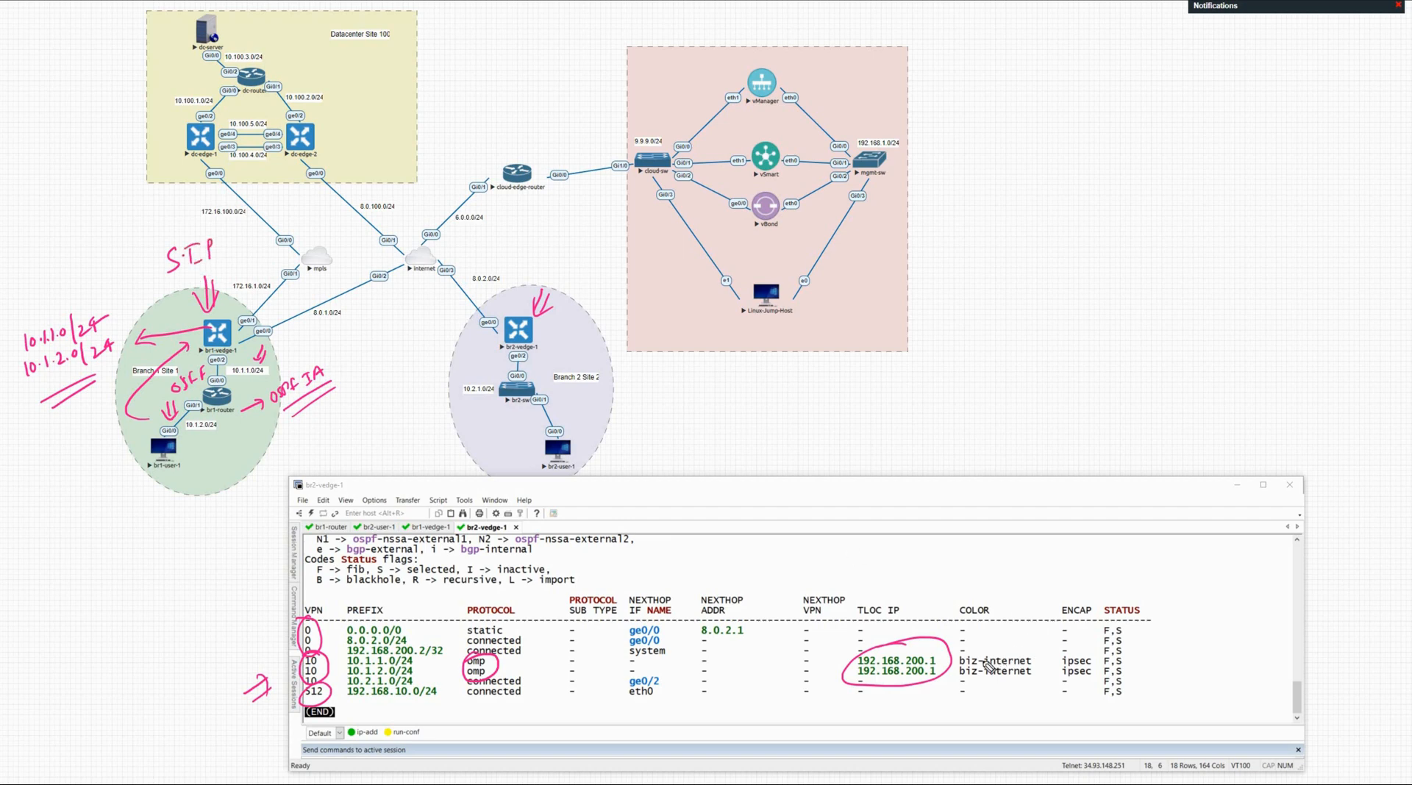
Step: Mark the biz-internet colours, F,S status and the 10.1.1.0/24 and 10.1.2.0/24 prefixes
mouse_move(1060, 660)
mouse_down()
mouse_move(965, 689)
mouse_move(1059, 667)
mouse_move(1064, 650)
mouse_up()
drag(851, 691, 1054, 698)
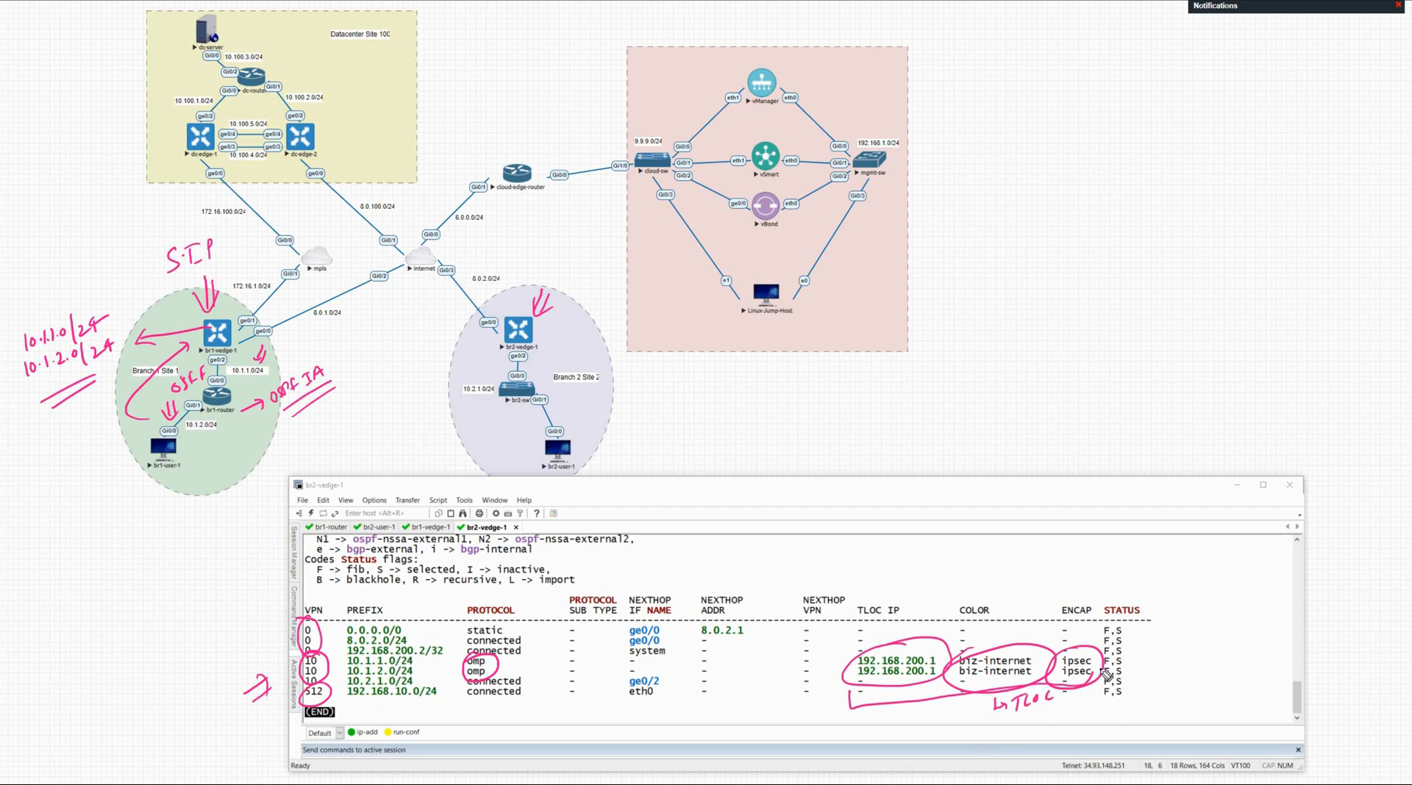
mouse_move(1132, 659)
mouse_down()
mouse_move(1104, 668)
mouse_move(1132, 656)
mouse_up()
mouse_move(350, 656)
mouse_down()
mouse_move(345, 676)
mouse_move(425, 678)
mouse_move(412, 661)
mouse_move(343, 658)
mouse_move(371, 689)
mouse_move(436, 673)
mouse_up()
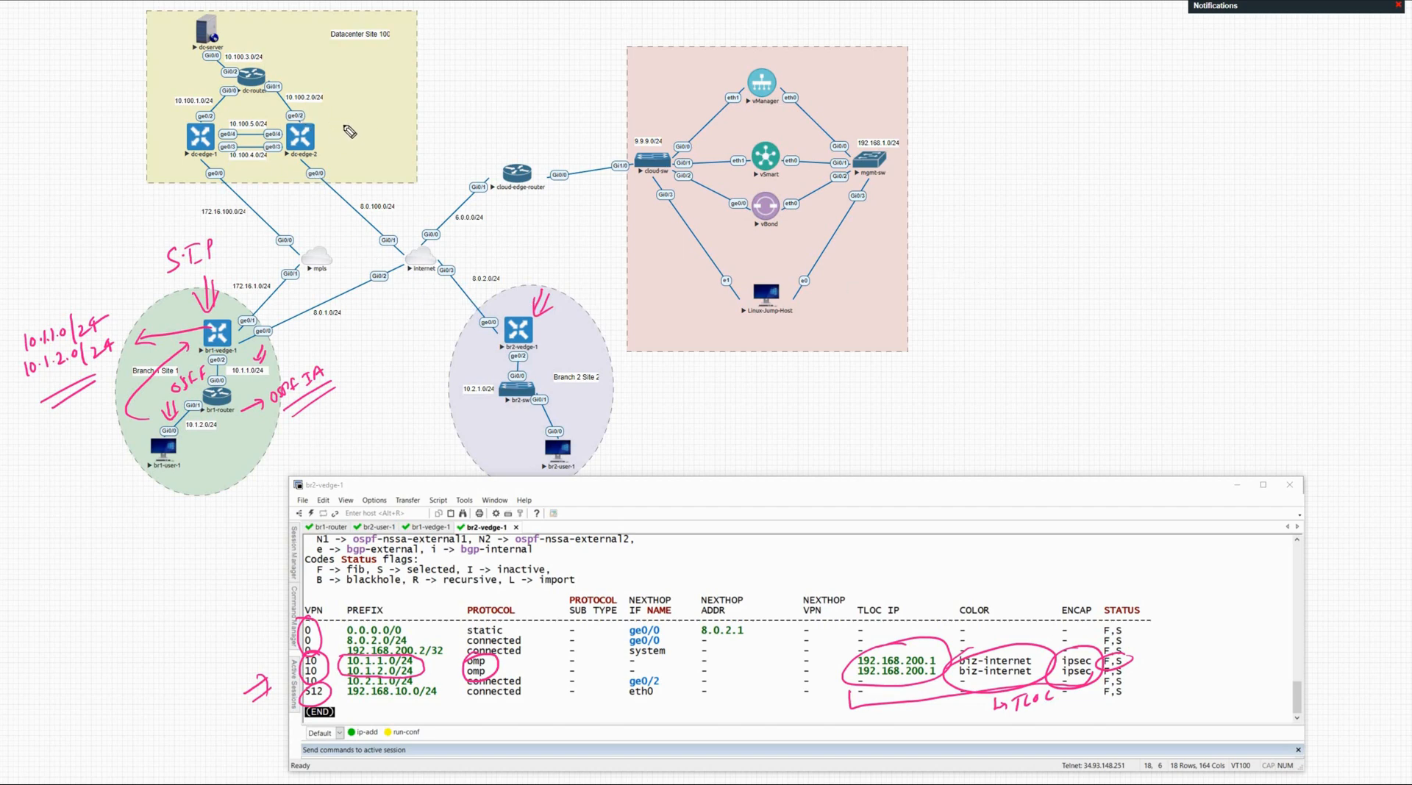
Step: Mark dc-router's OSPF link 10.100.2.0/24 to dc-edge-2, then open vManage's device Templates page
mouse_move(349, 133)
mouse_down()
mouse_move(293, 166)
mouse_move(290, 193)
mouse_up()
drag(315, 96, 302, 111)
drag(285, 64, 306, 75)
mouse_move(308, 59)
mouse_down()
mouse_move(275, 87)
mouse_move(274, 72)
mouse_up()
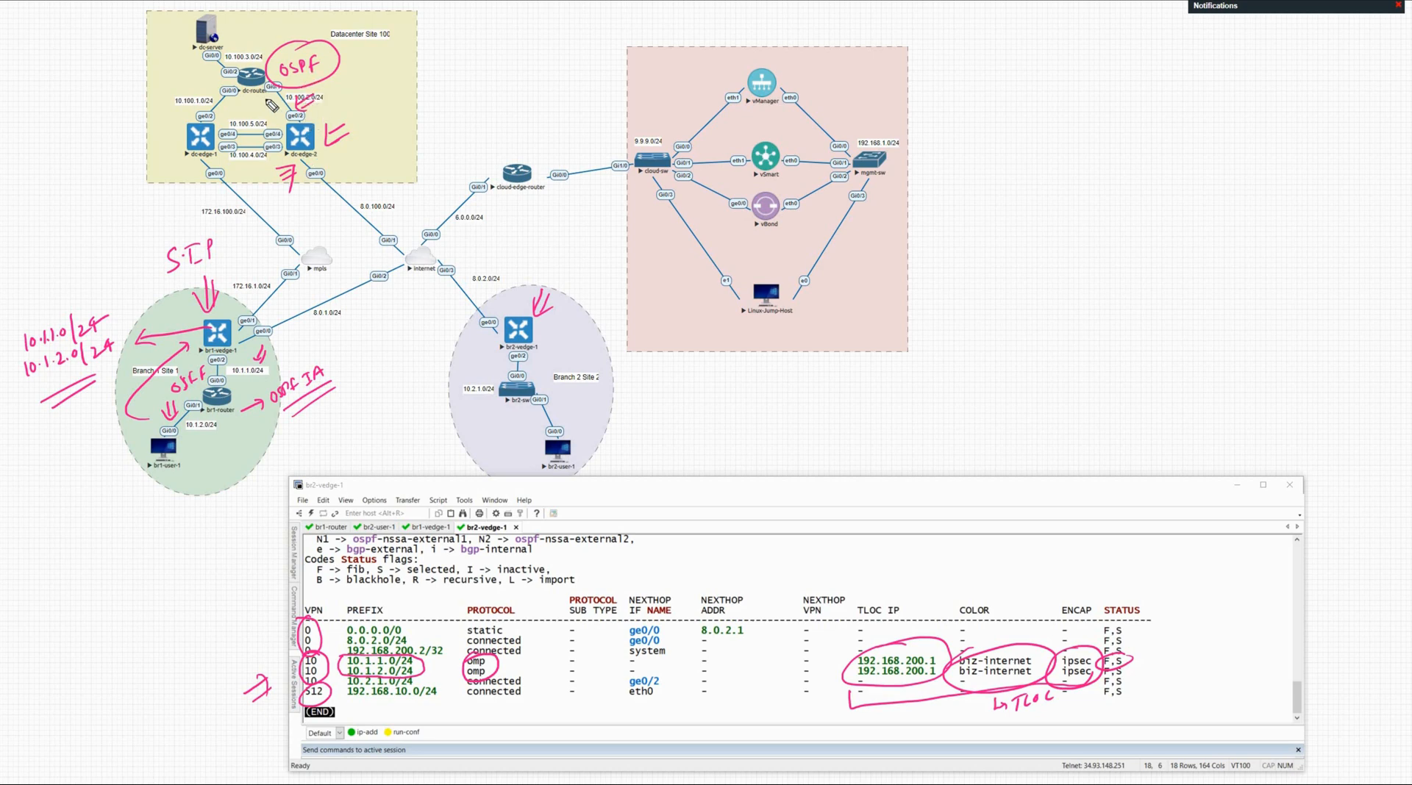
mouse_move(272, 110)
mouse_down()
mouse_move(265, 95)
mouse_move(277, 120)
mouse_up()
drag(266, 37, 241, 76)
mouse_move(335, 96)
mouse_down()
mouse_move(271, 99)
mouse_move(337, 110)
mouse_move(372, 89)
mouse_move(338, 181)
mouse_up()
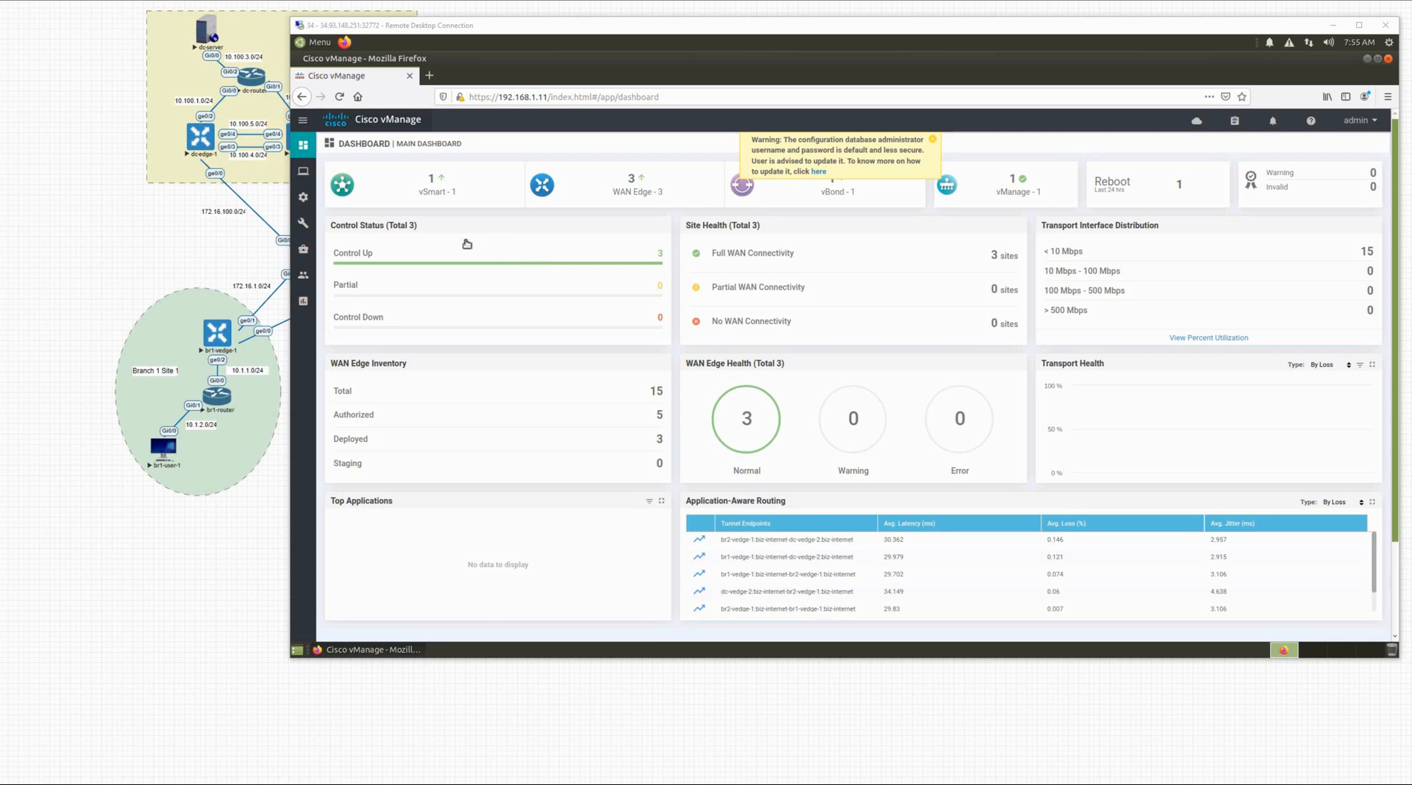
click(303, 198)
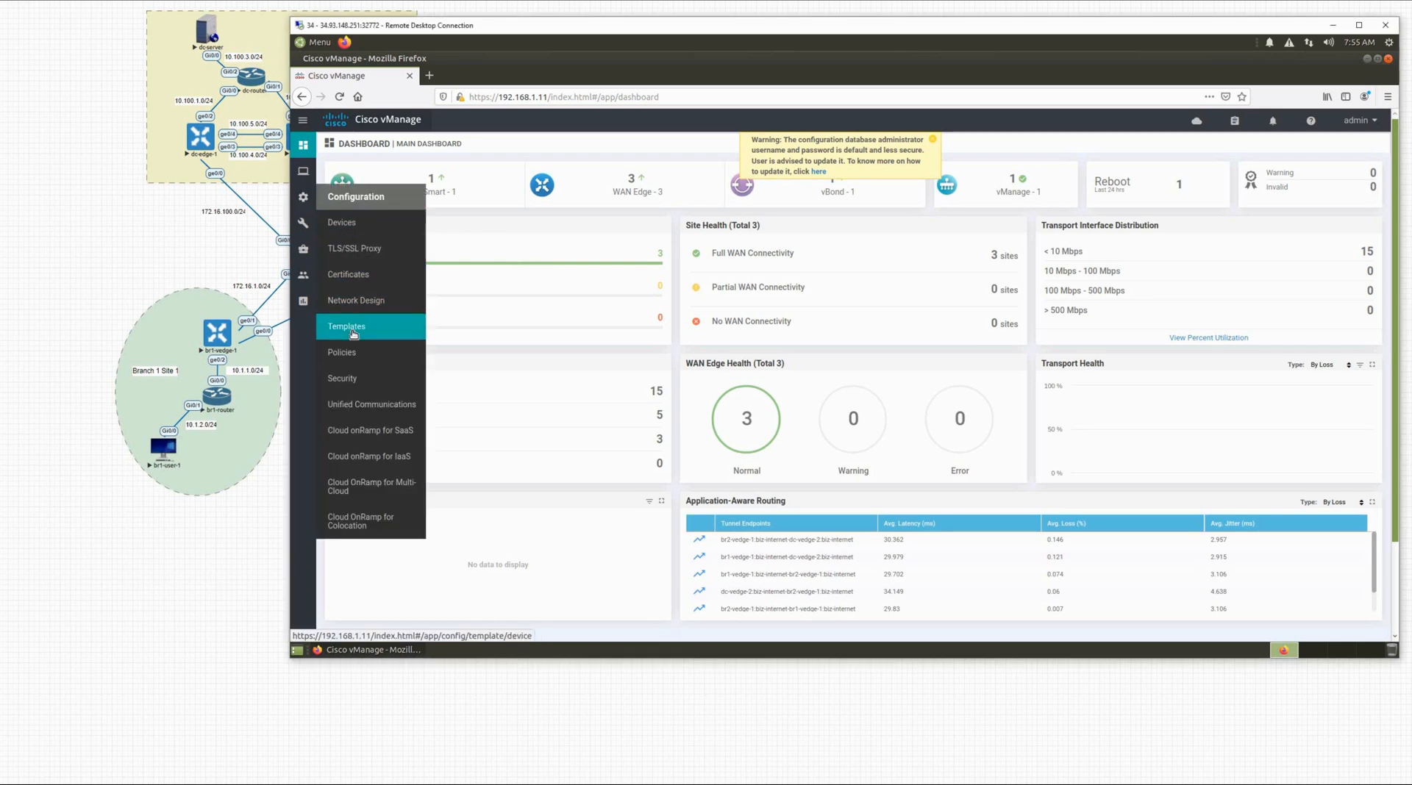
click(353, 335)
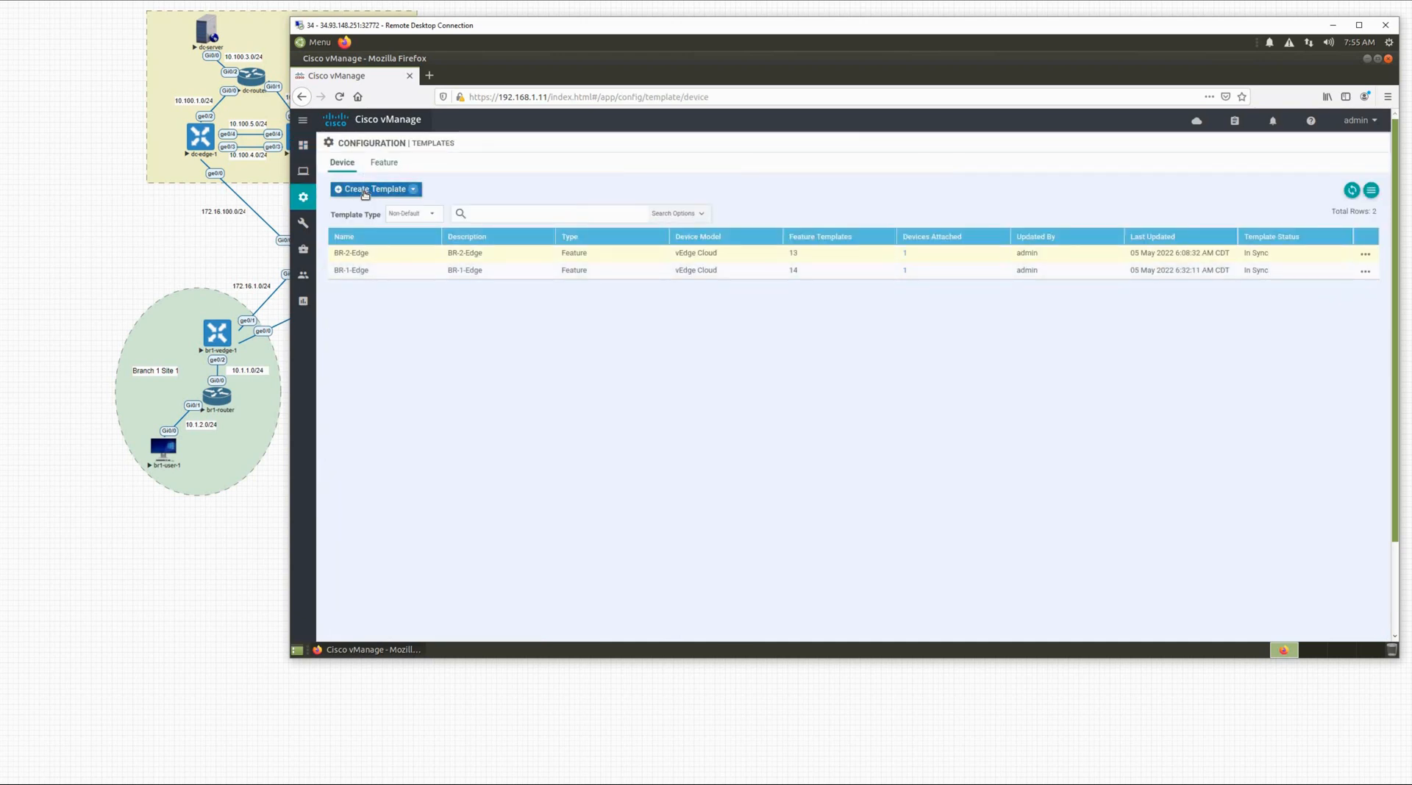
Step: Begin a From Feature Template device template with vEdge Cloud as the device model
click(365, 190)
click(374, 210)
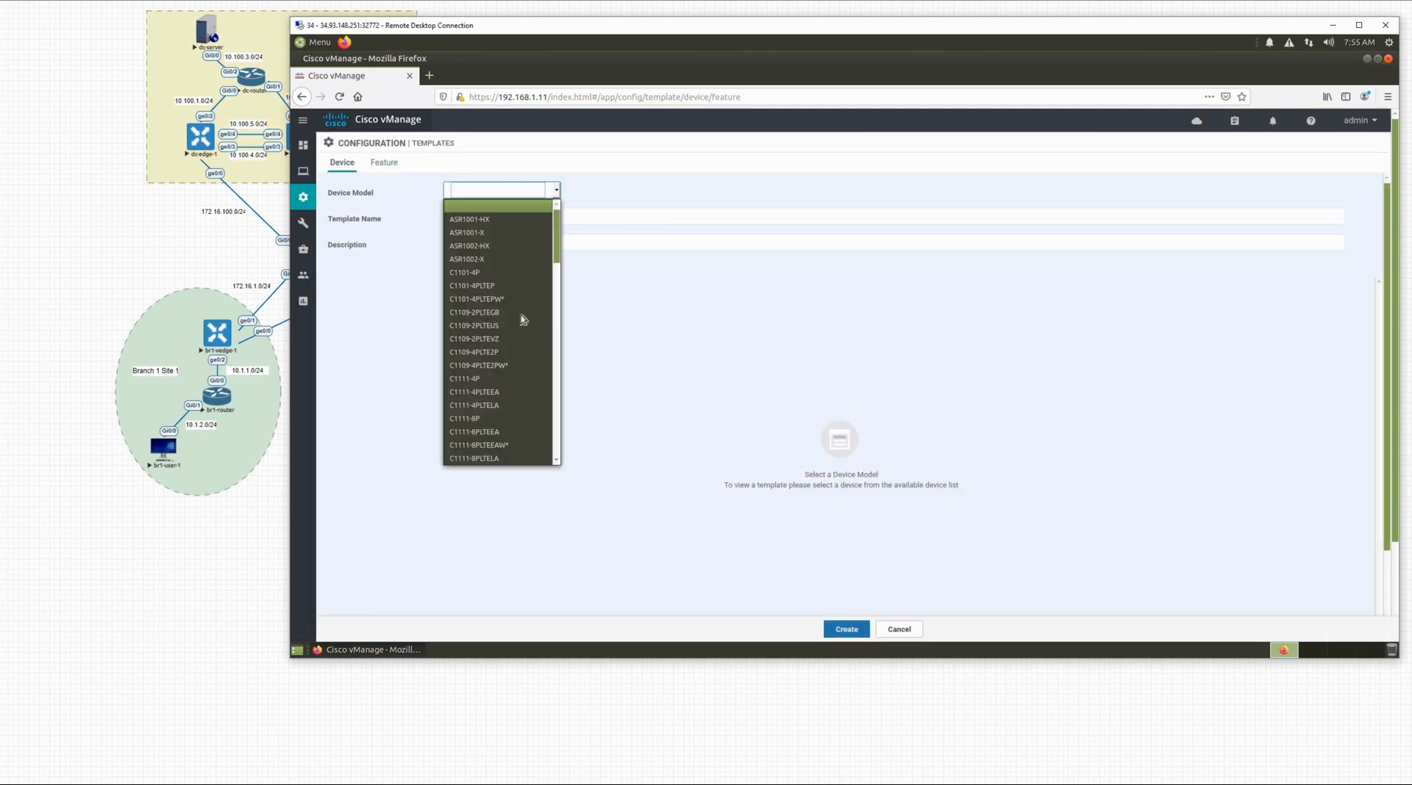
scroll(521, 314, down, 10)
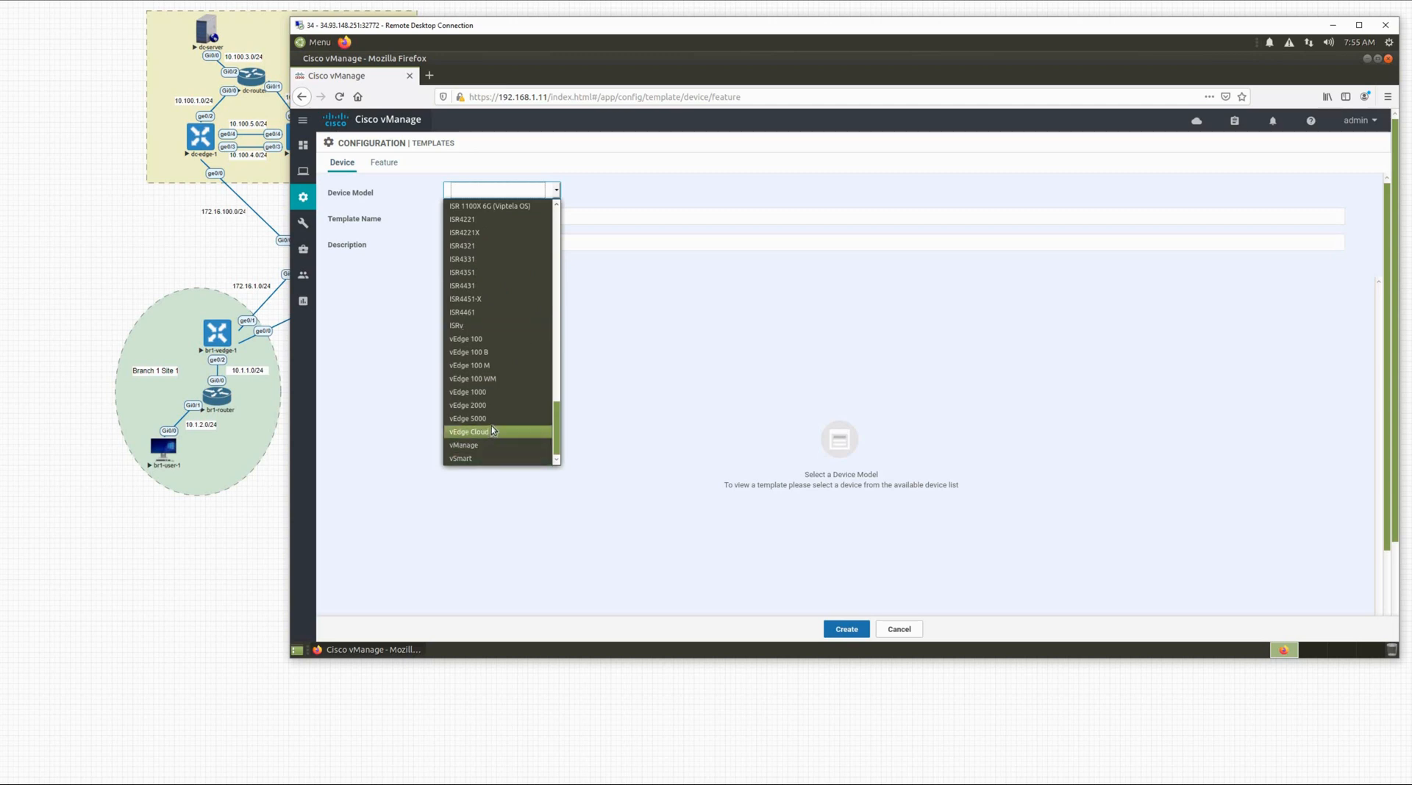
click(488, 431)
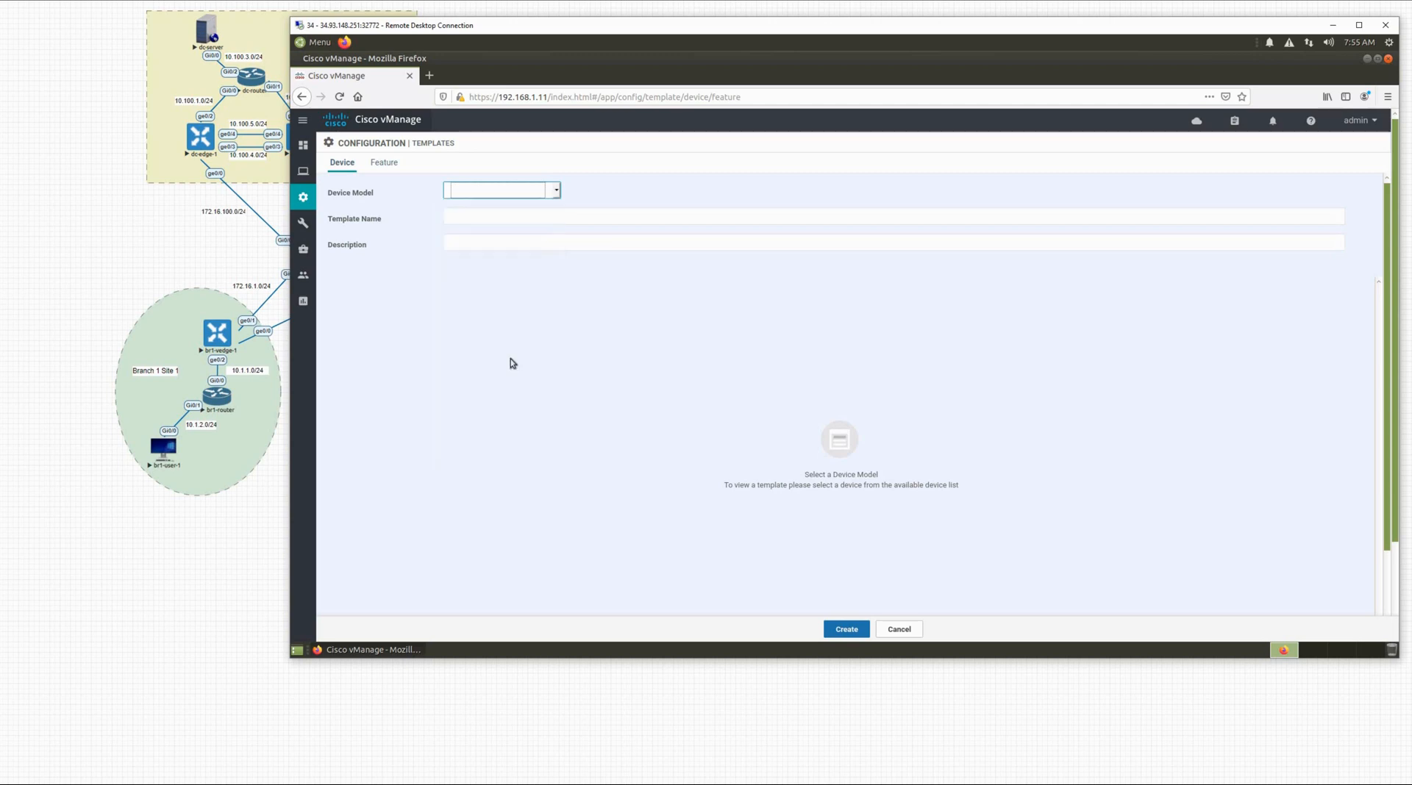
click(480, 214)
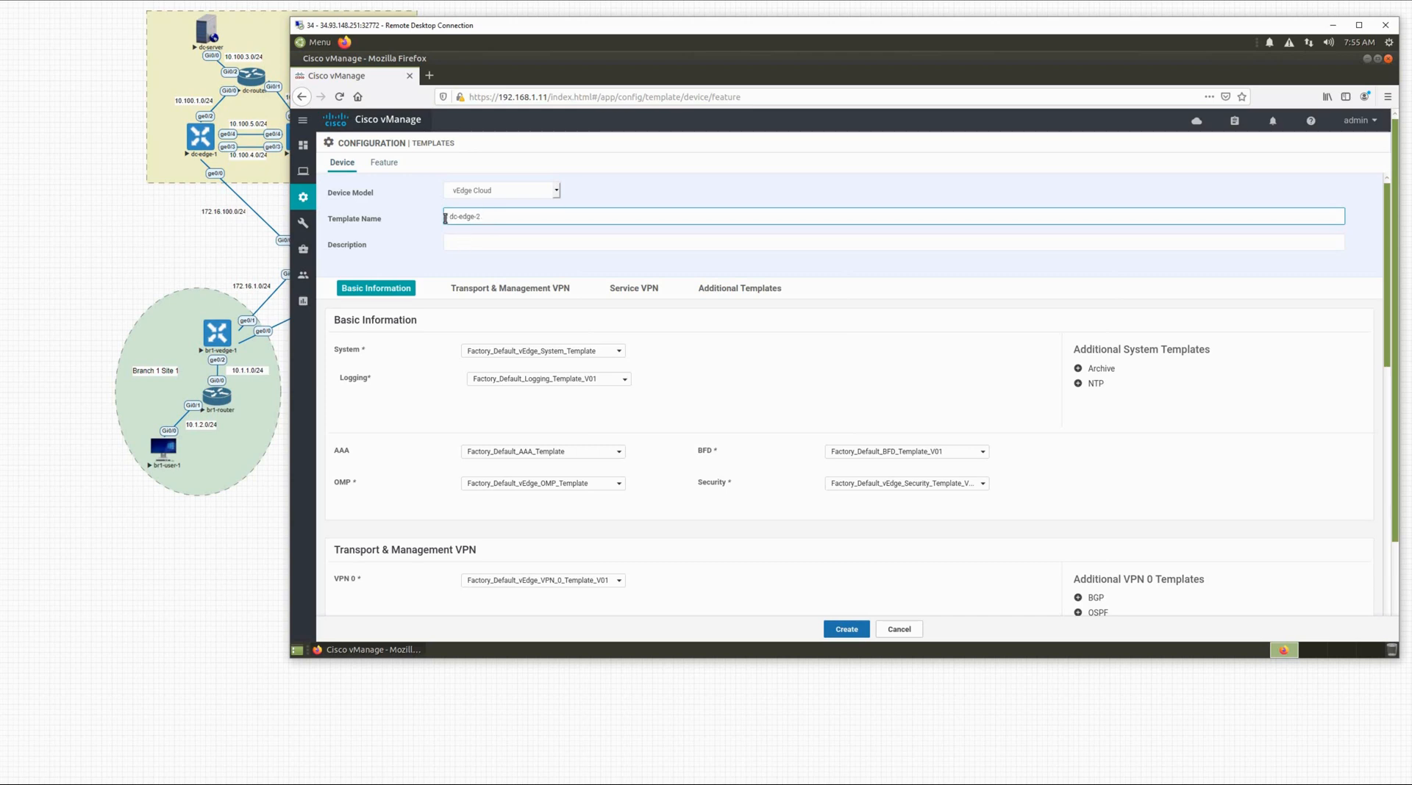
Step: Paste dc-edge-2 as the description and choose system-info as the System template
key(ctrl+shift+Left)
key(ctrl+shift+Left)
key(ctrl+shift+Left)
key(ctrl+c)
click(464, 242)
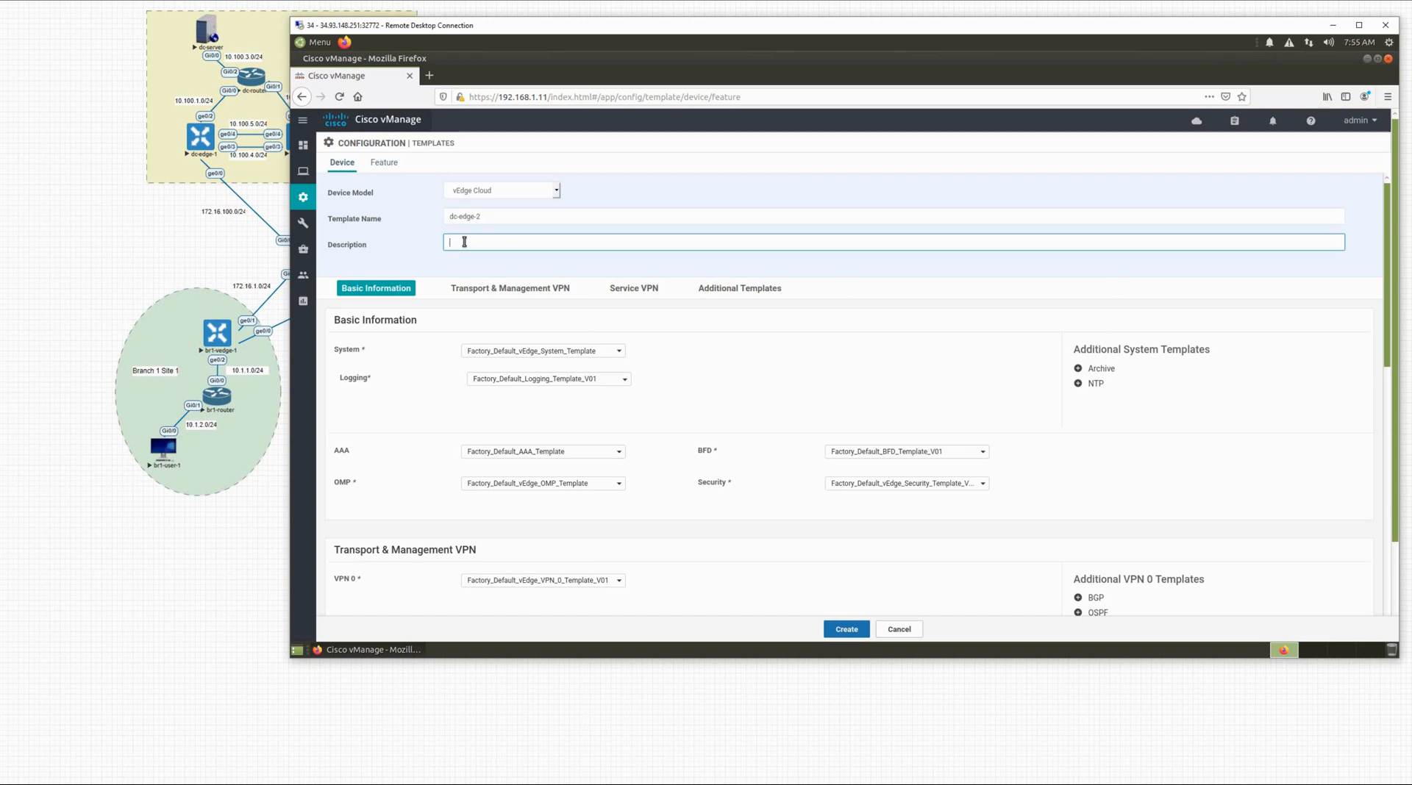
key(ctrl+v)
click(549, 355)
click(609, 391)
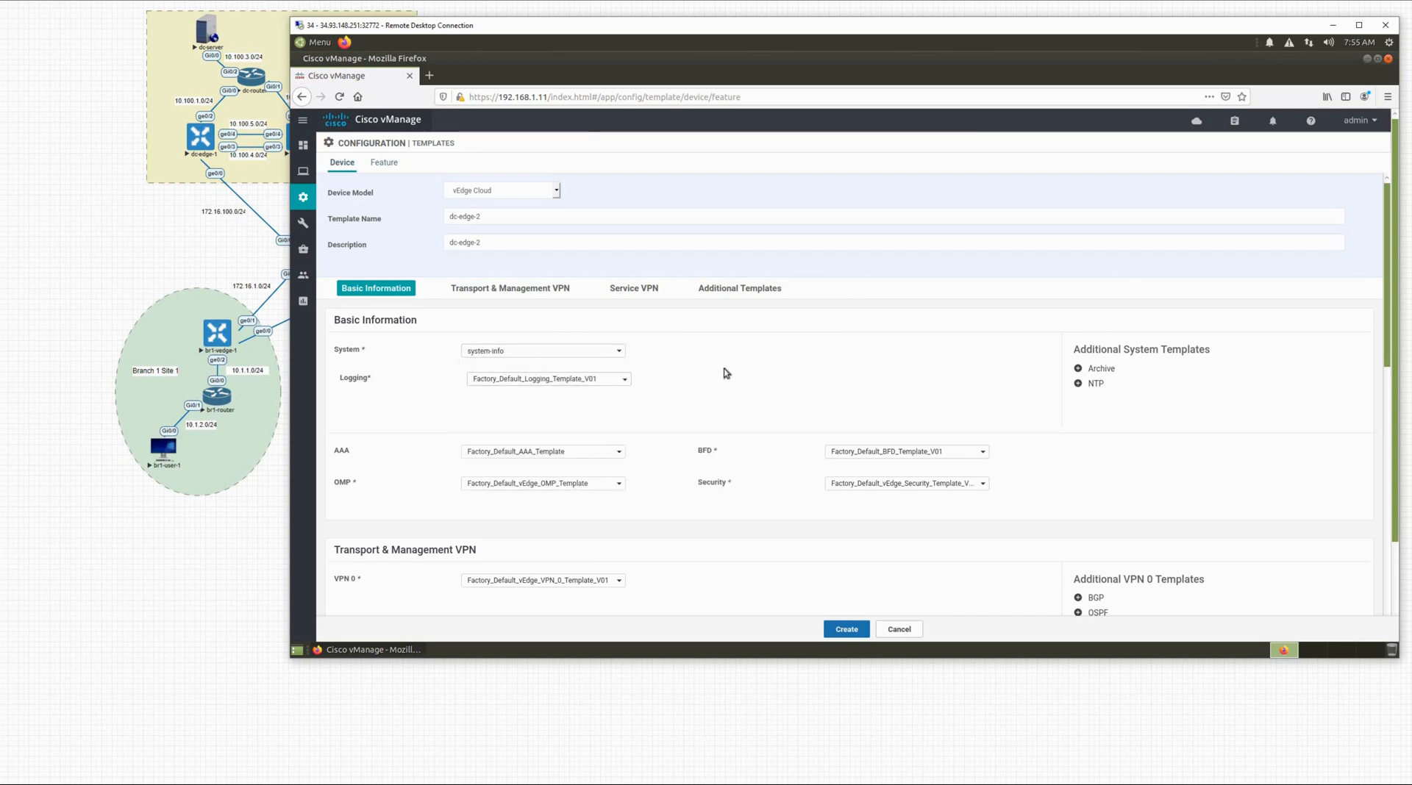
Step: Add the ntp template as the NTP additional system template
scroll(956, 357, down, 1)
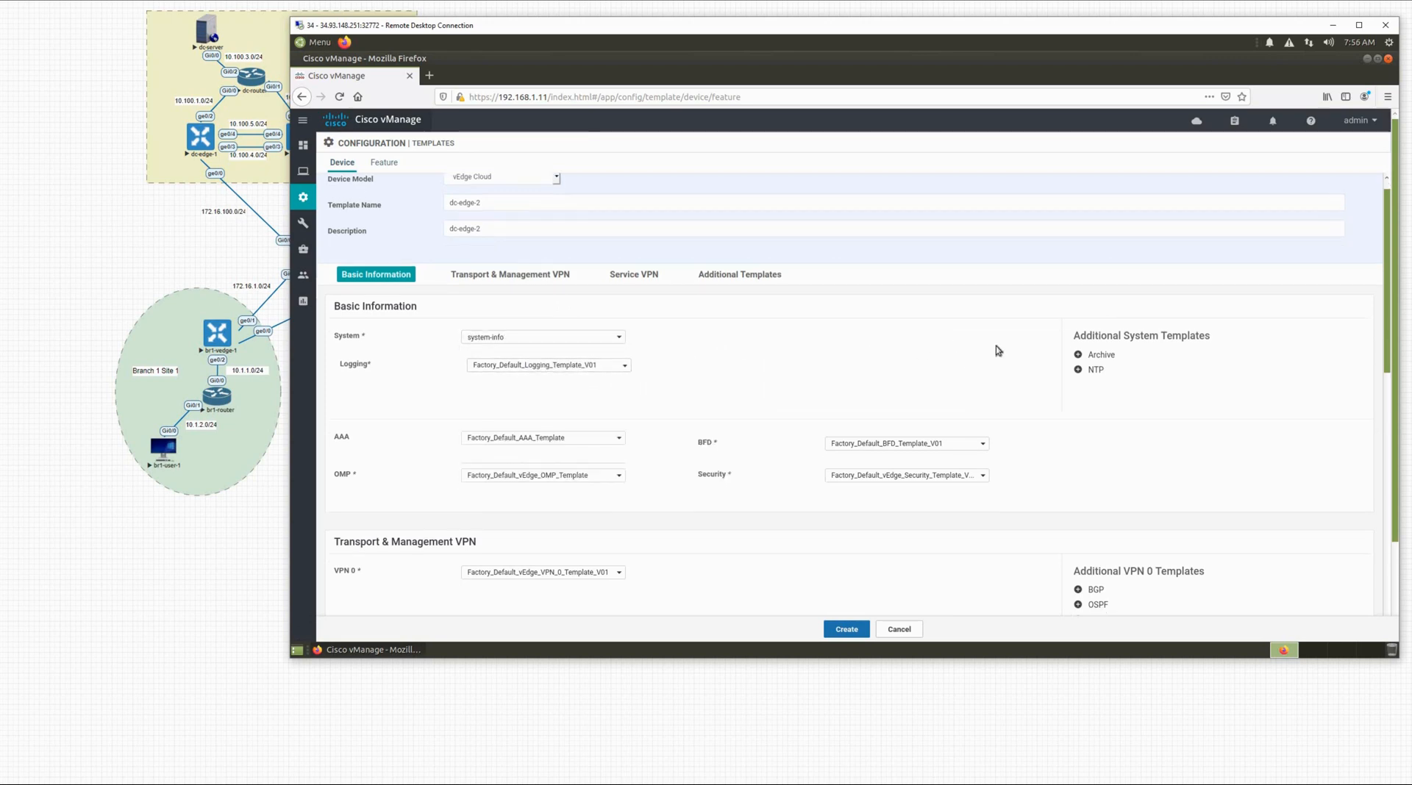
scroll(998, 351, down, 3)
click(1079, 325)
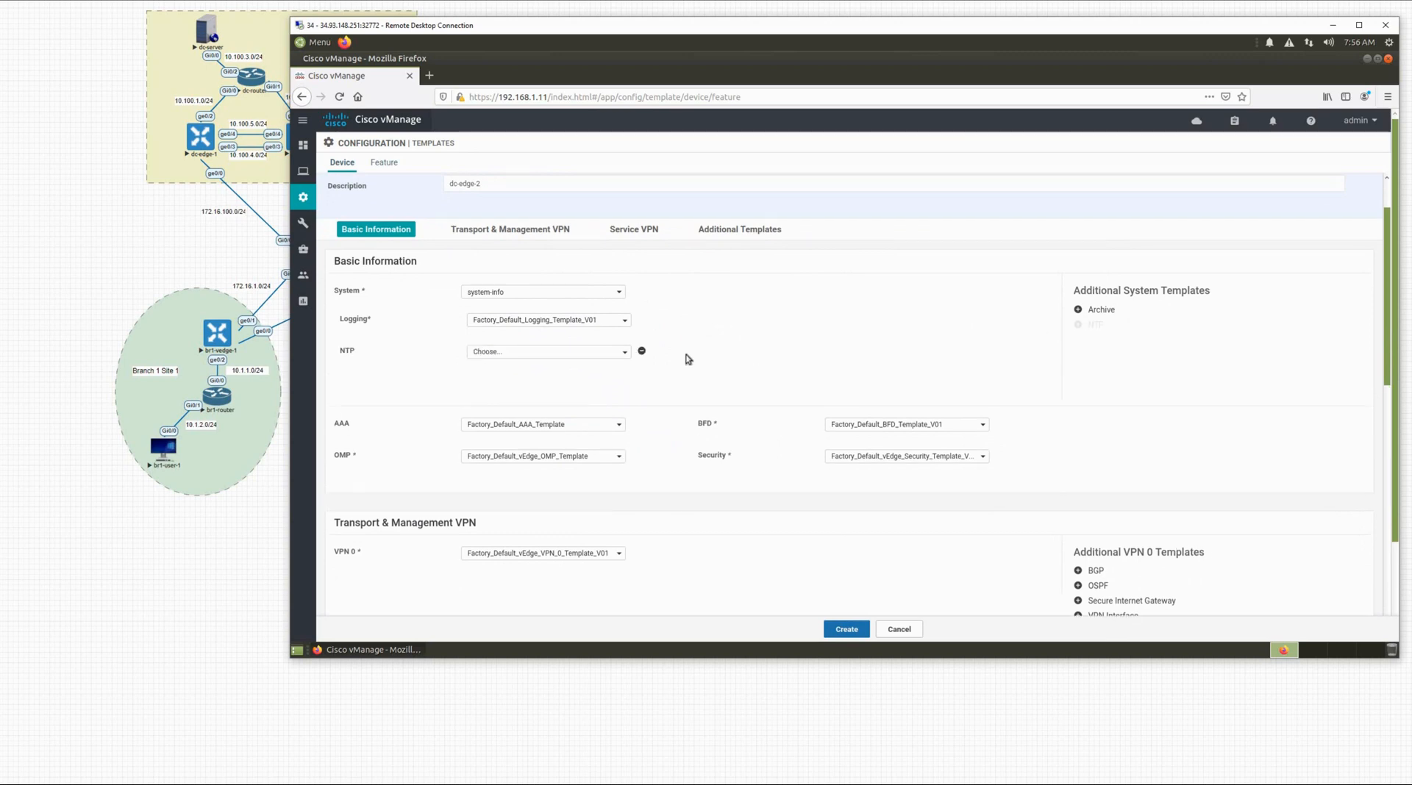
click(501, 352)
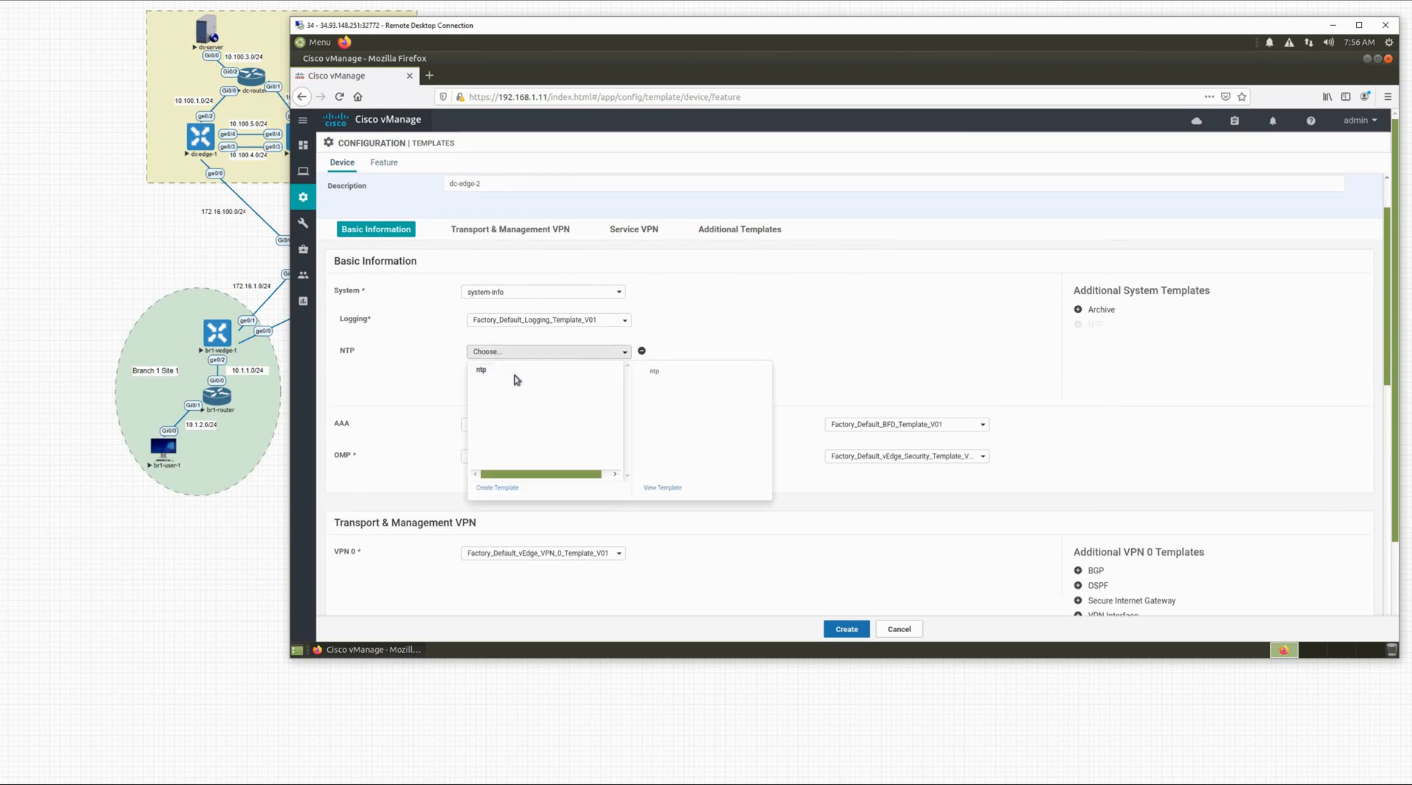
click(513, 375)
scroll(631, 431, down, 5)
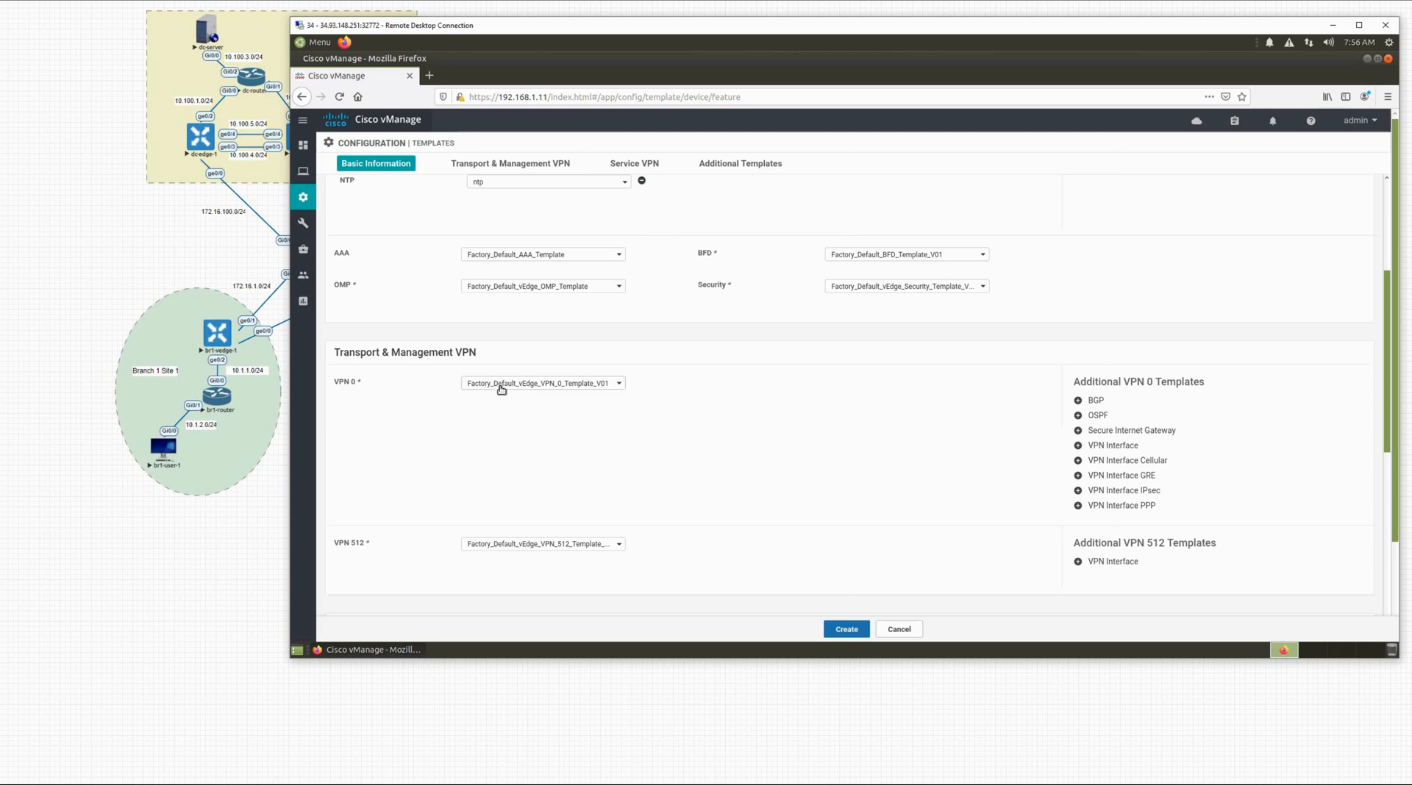
Step: Use vpn-0 for VPN 0 with internet-interface as its VPN interface template
click(501, 384)
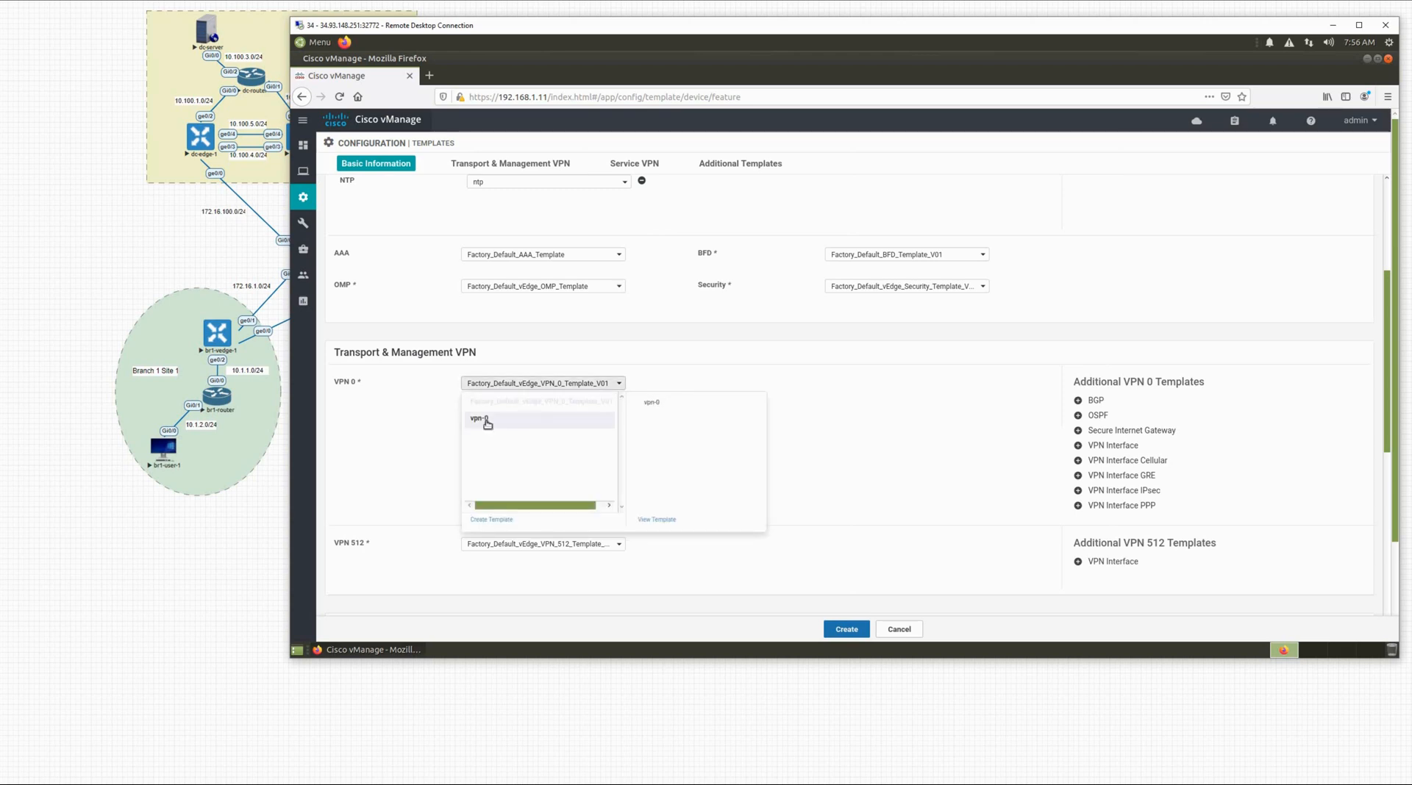
click(519, 425)
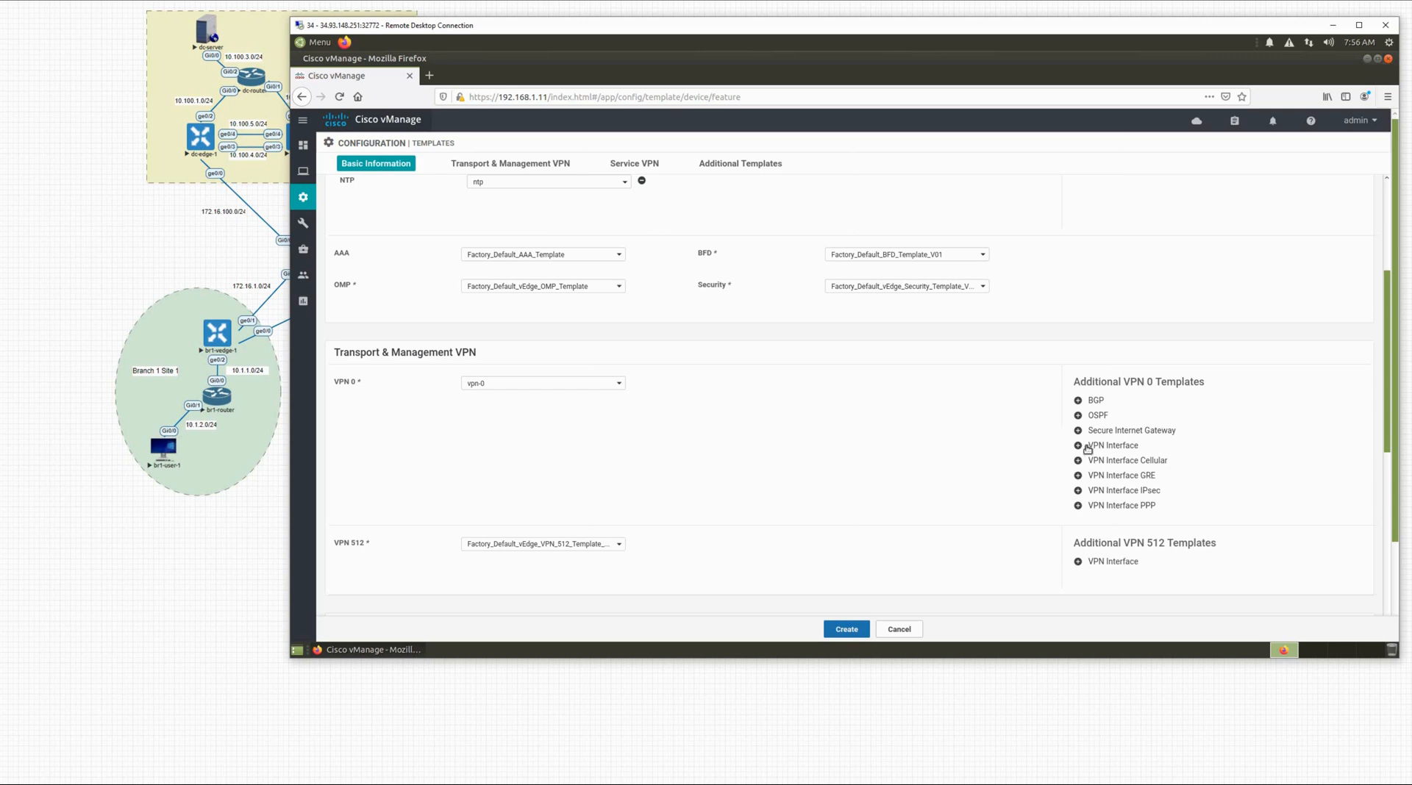
click(1112, 446)
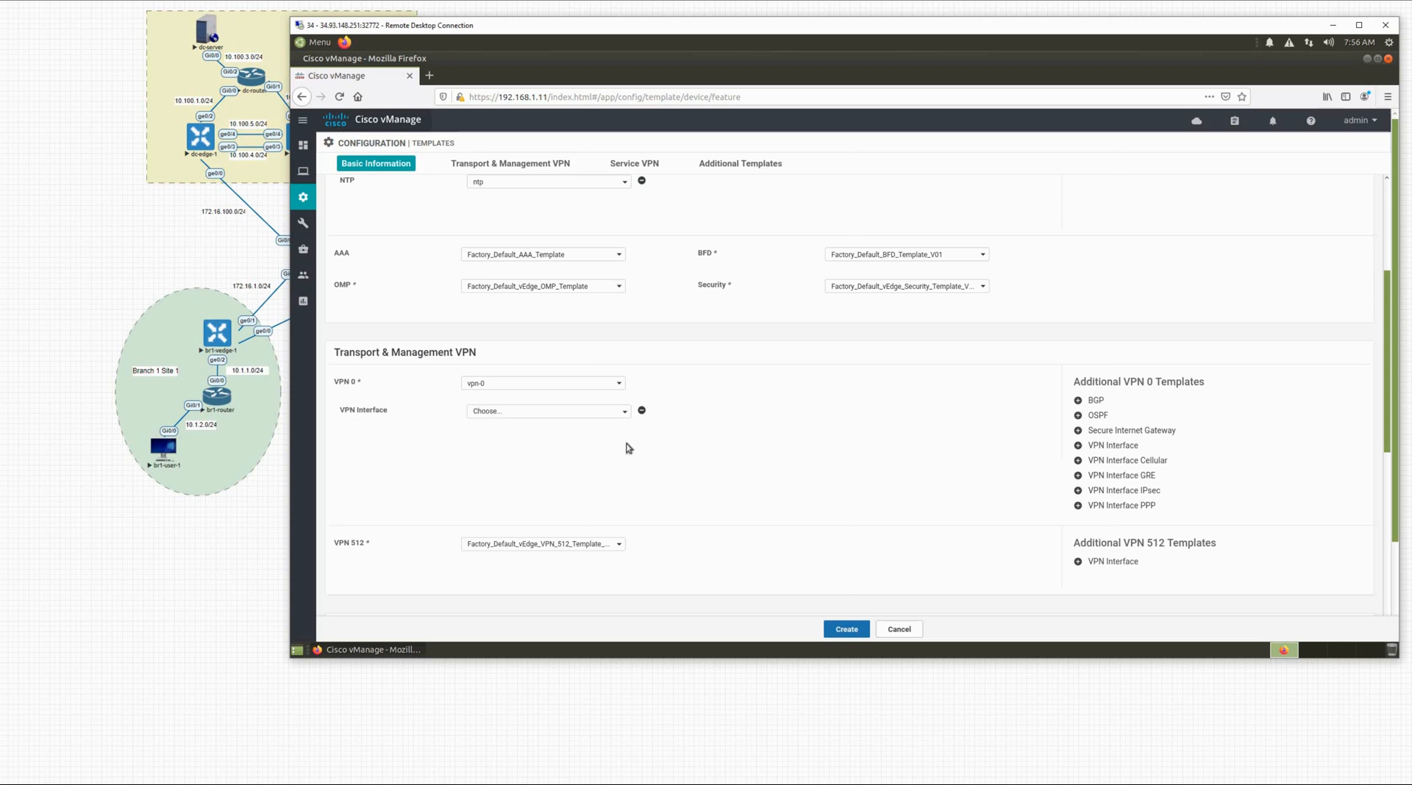
click(527, 413)
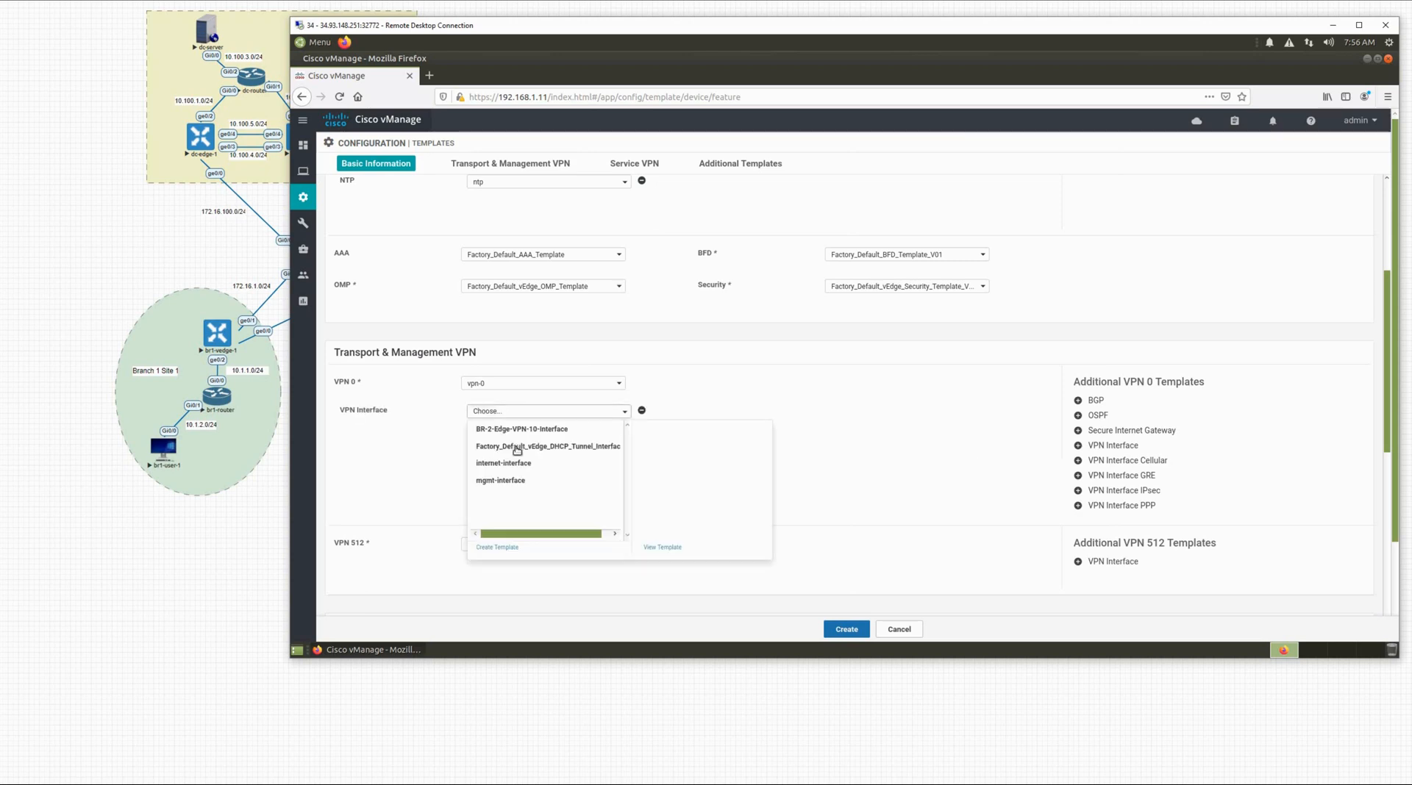
click(514, 465)
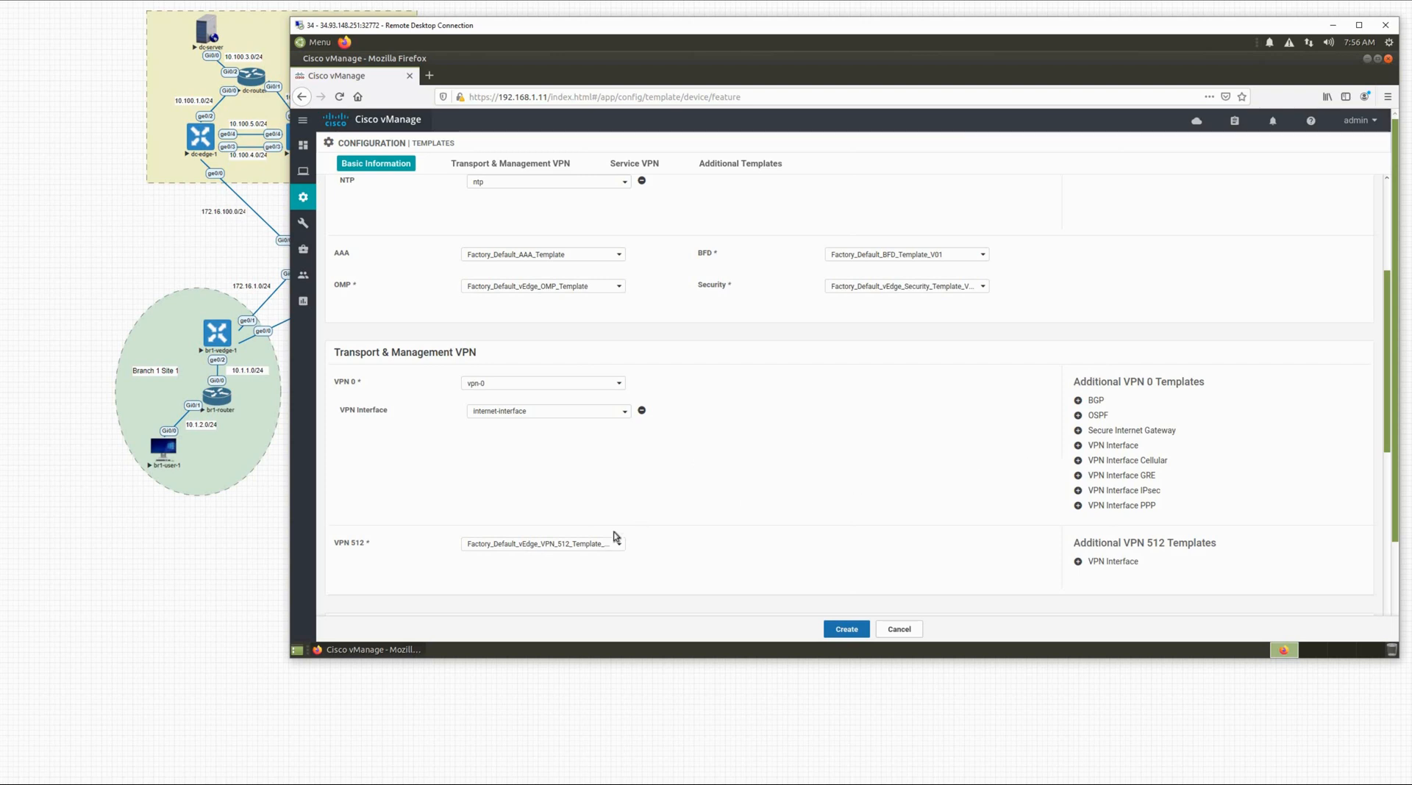
Step: Give VPN 512 the mgmt-interface template, then begin adding a service VPN
scroll(520, 514, down, 2)
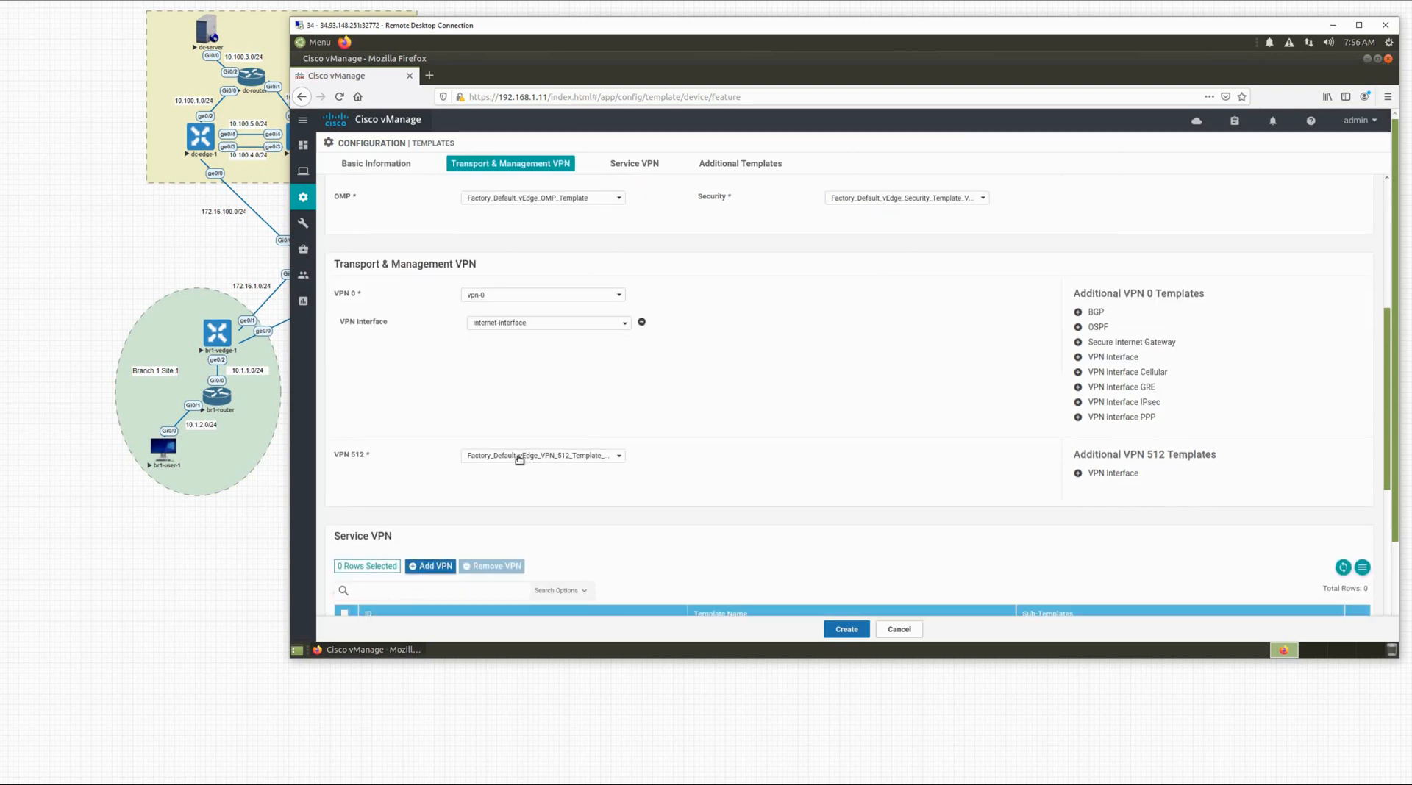
click(519, 457)
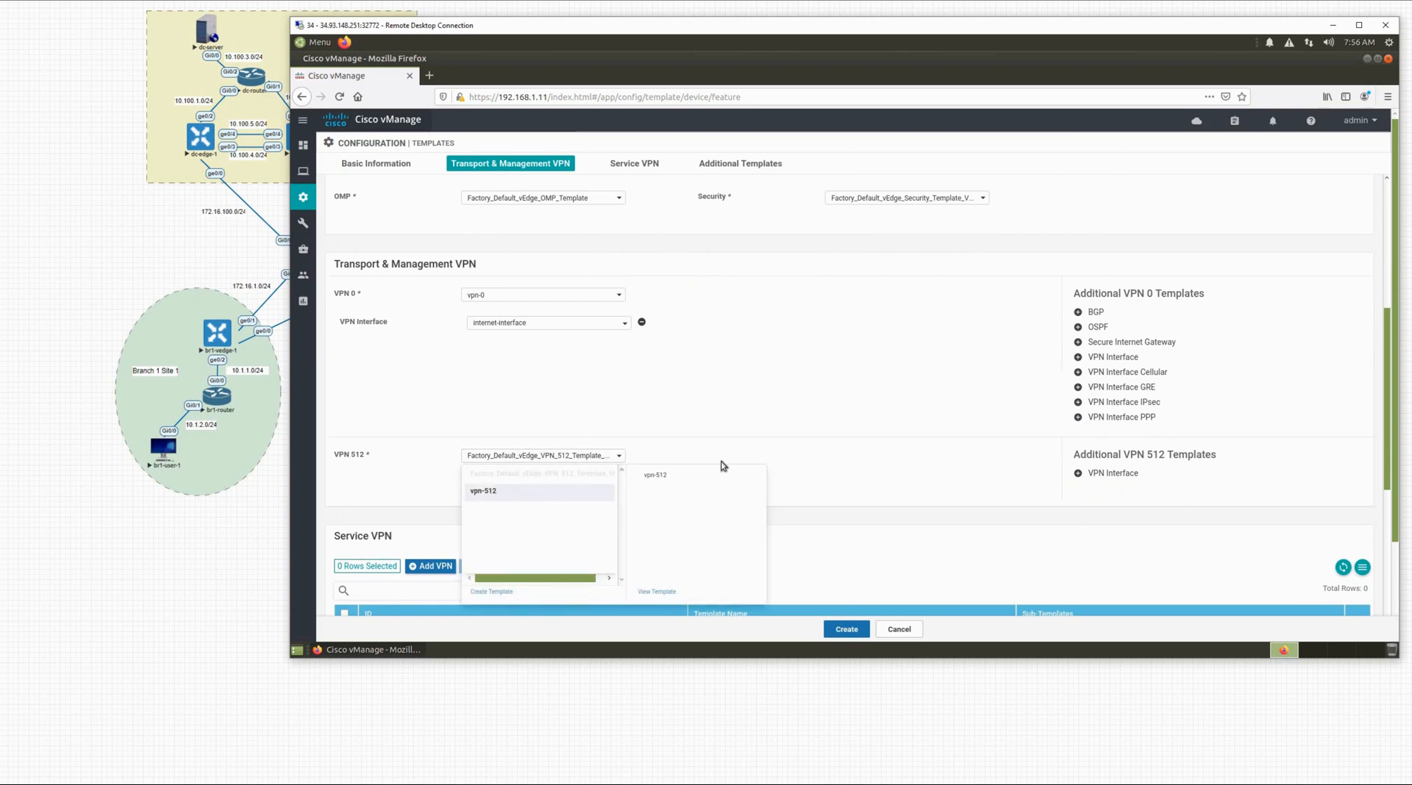
click(1078, 475)
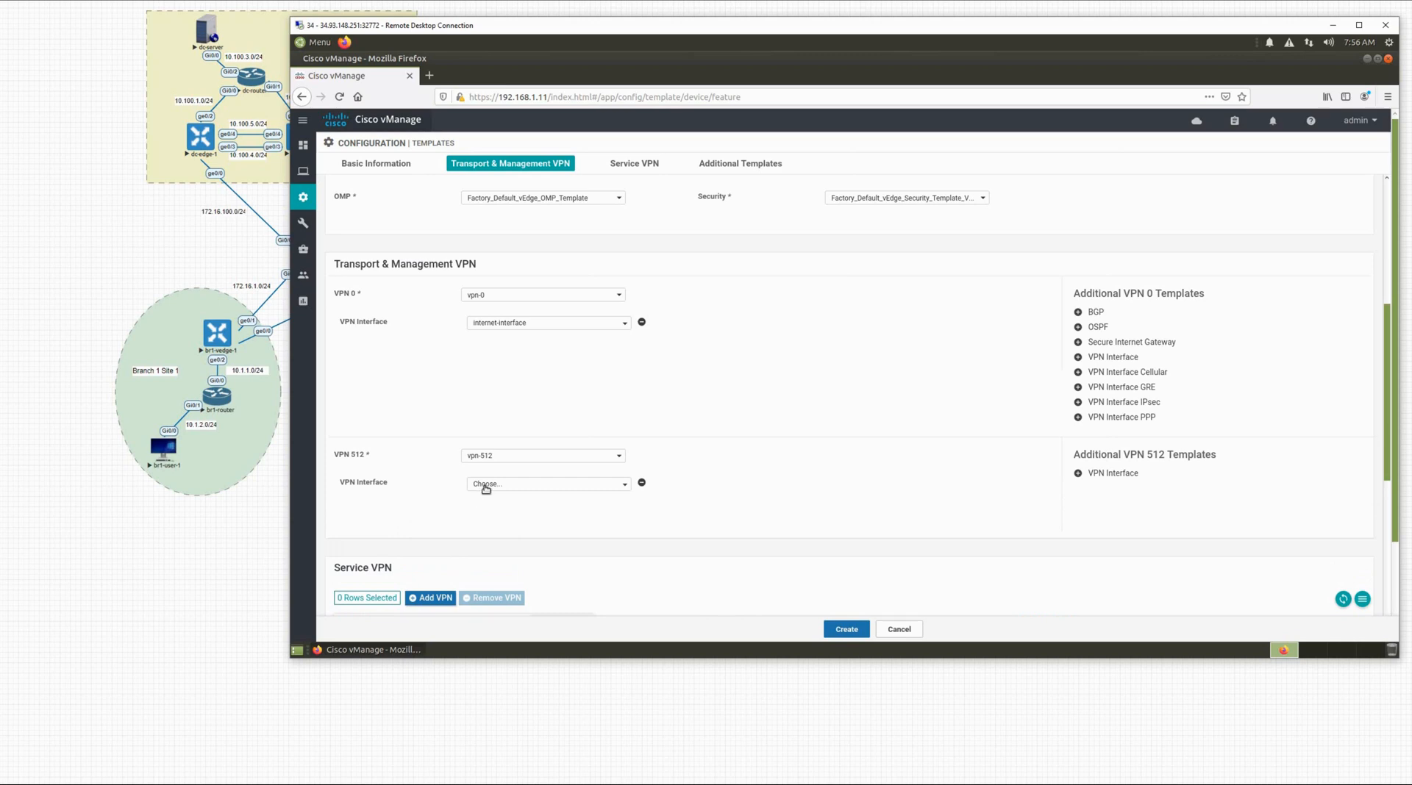
click(486, 486)
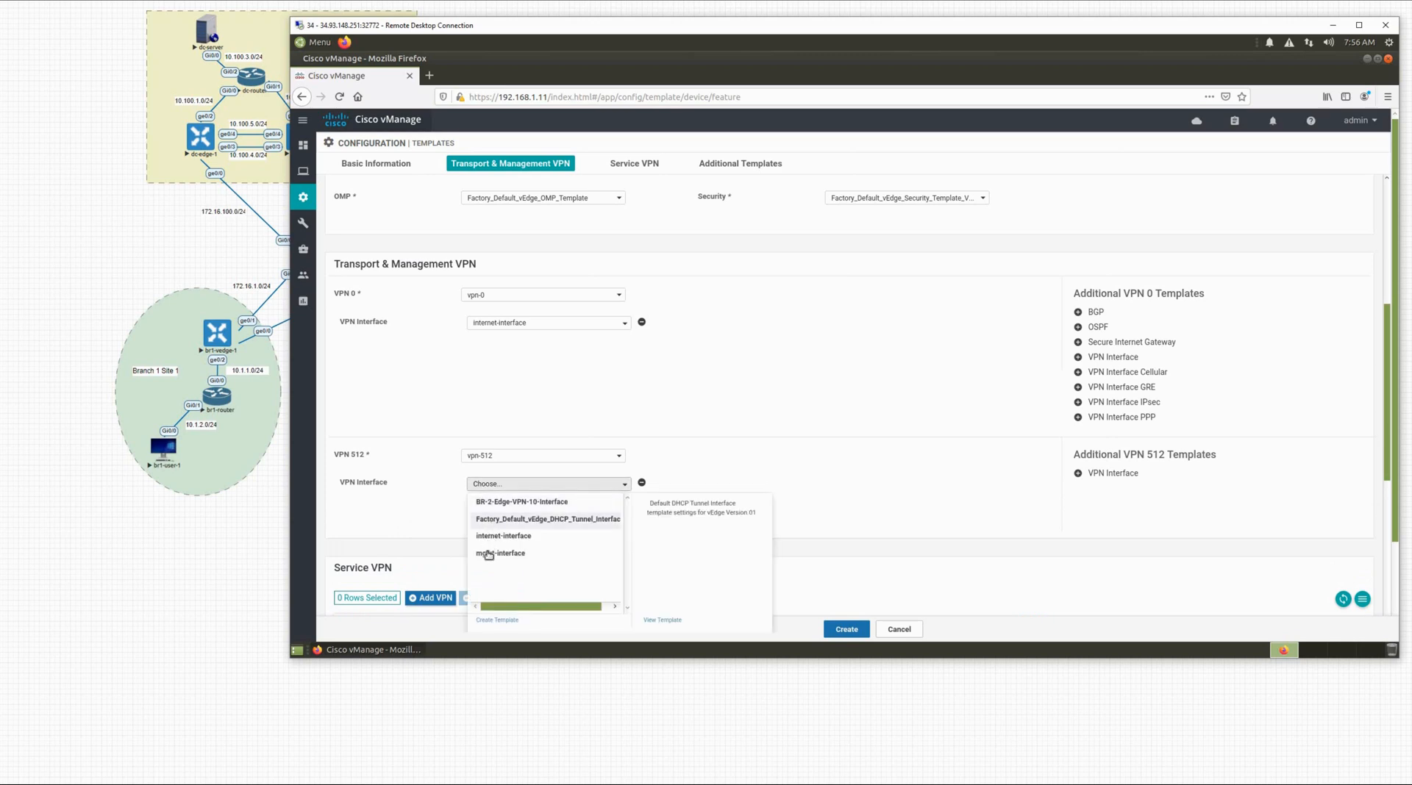
click(506, 553)
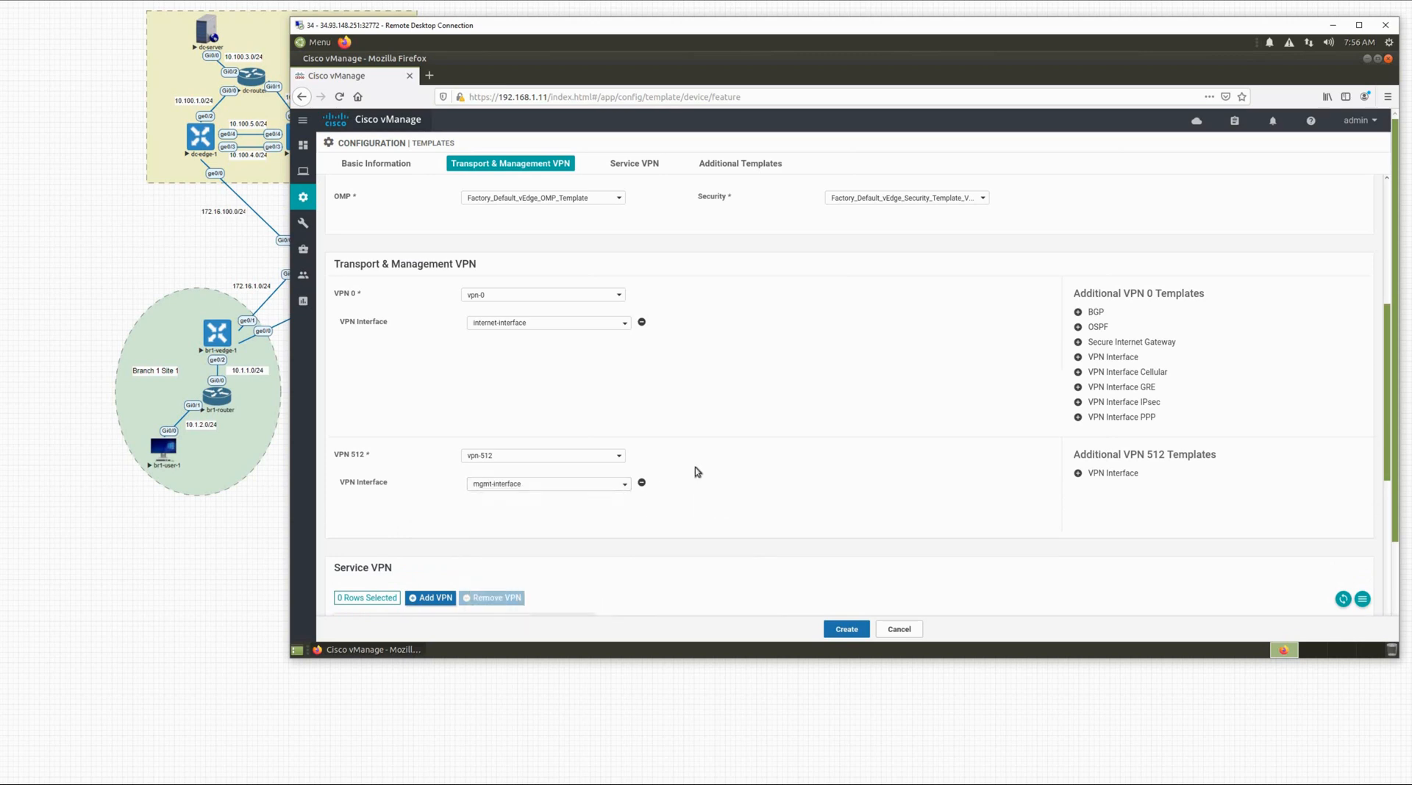
scroll(473, 513, down, 2)
click(434, 510)
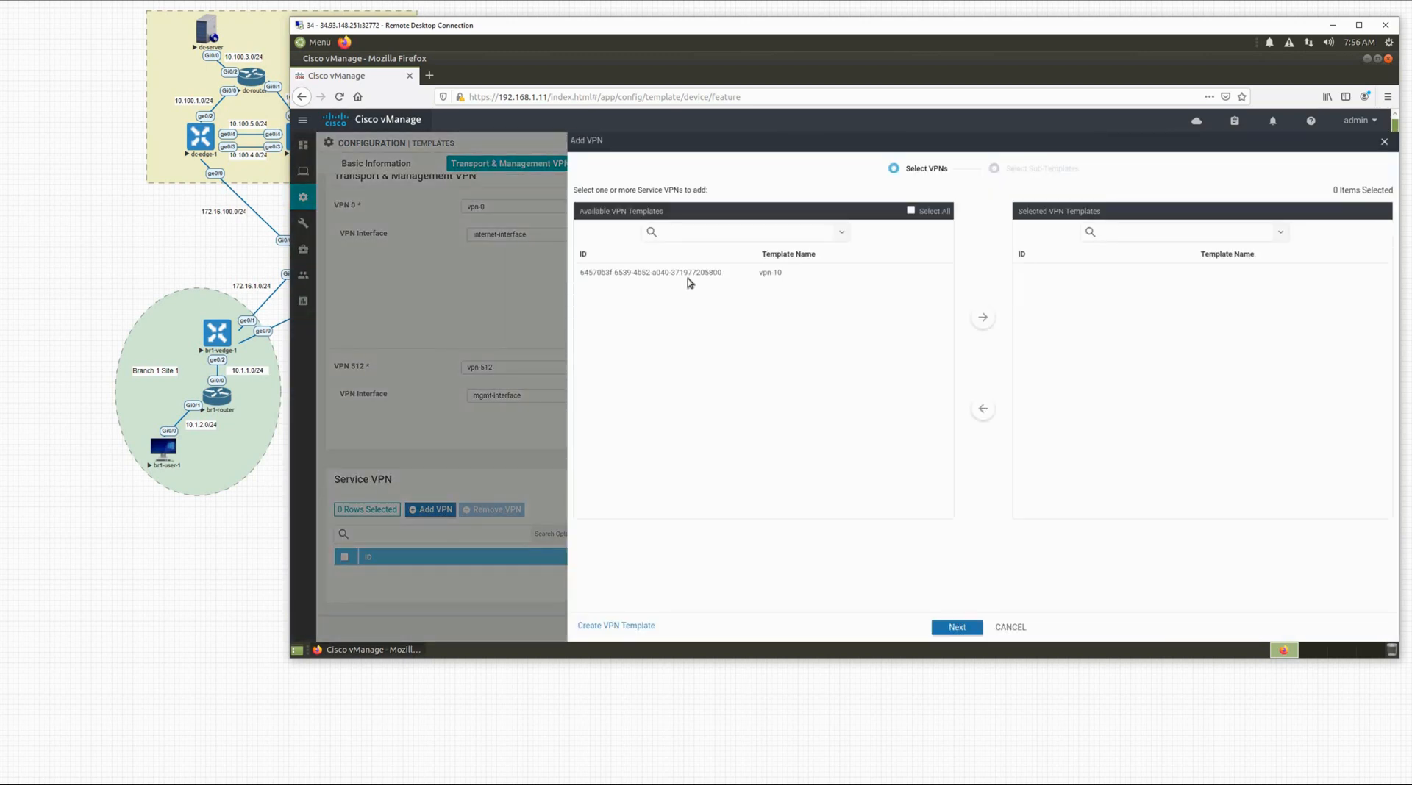
Step: Move vpn-10 into the selected service VPN templates and proceed to its sub-templates
click(689, 277)
click(981, 326)
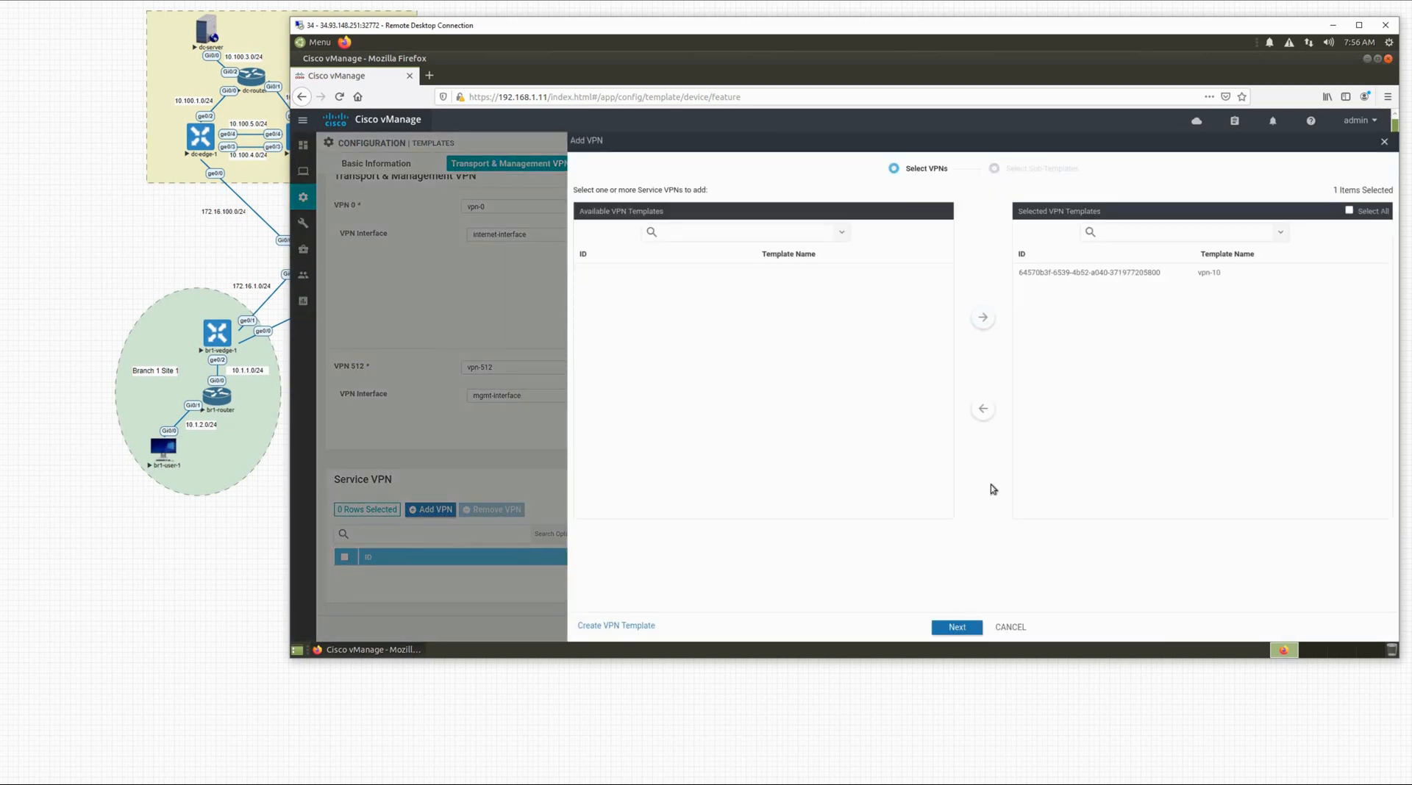
click(978, 626)
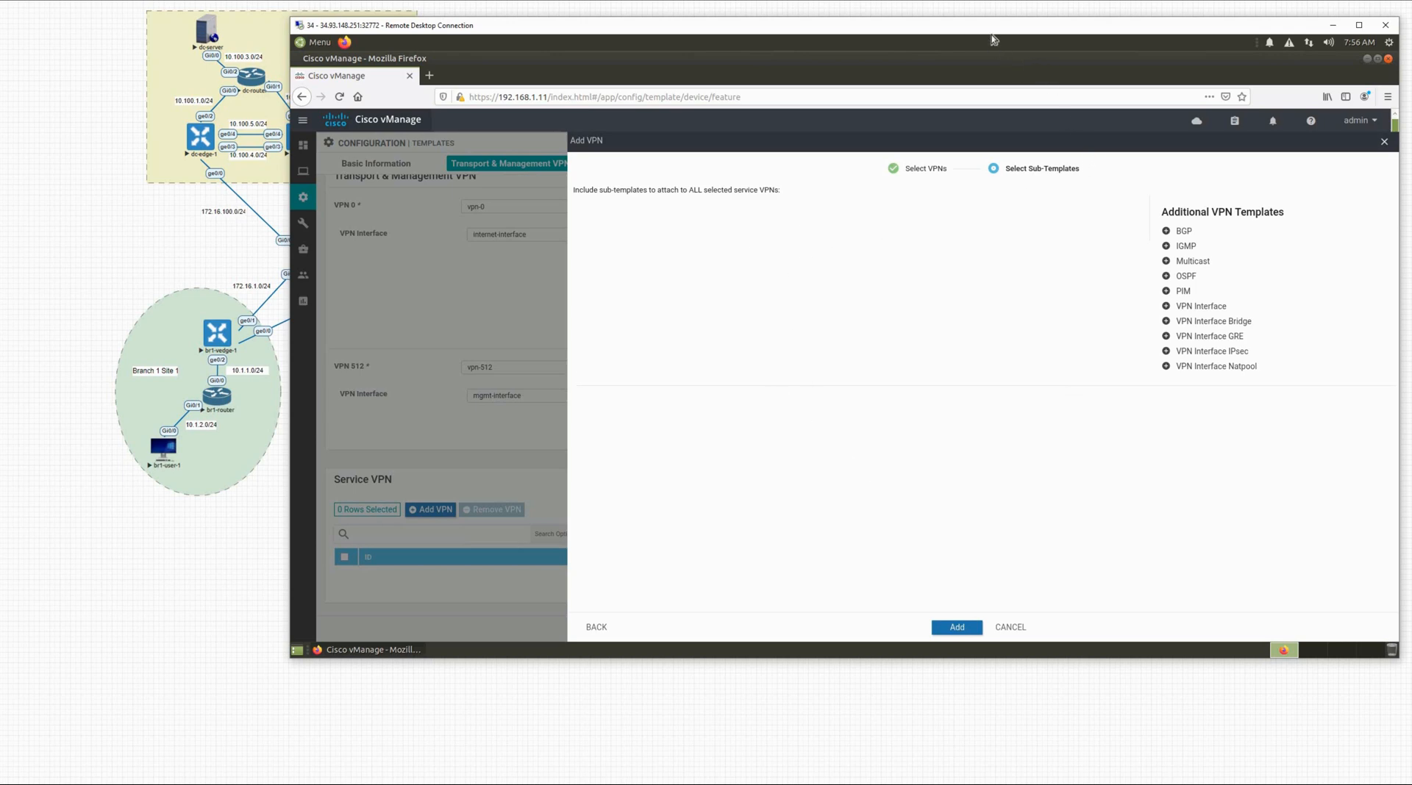
drag(896, 63, 795, 96)
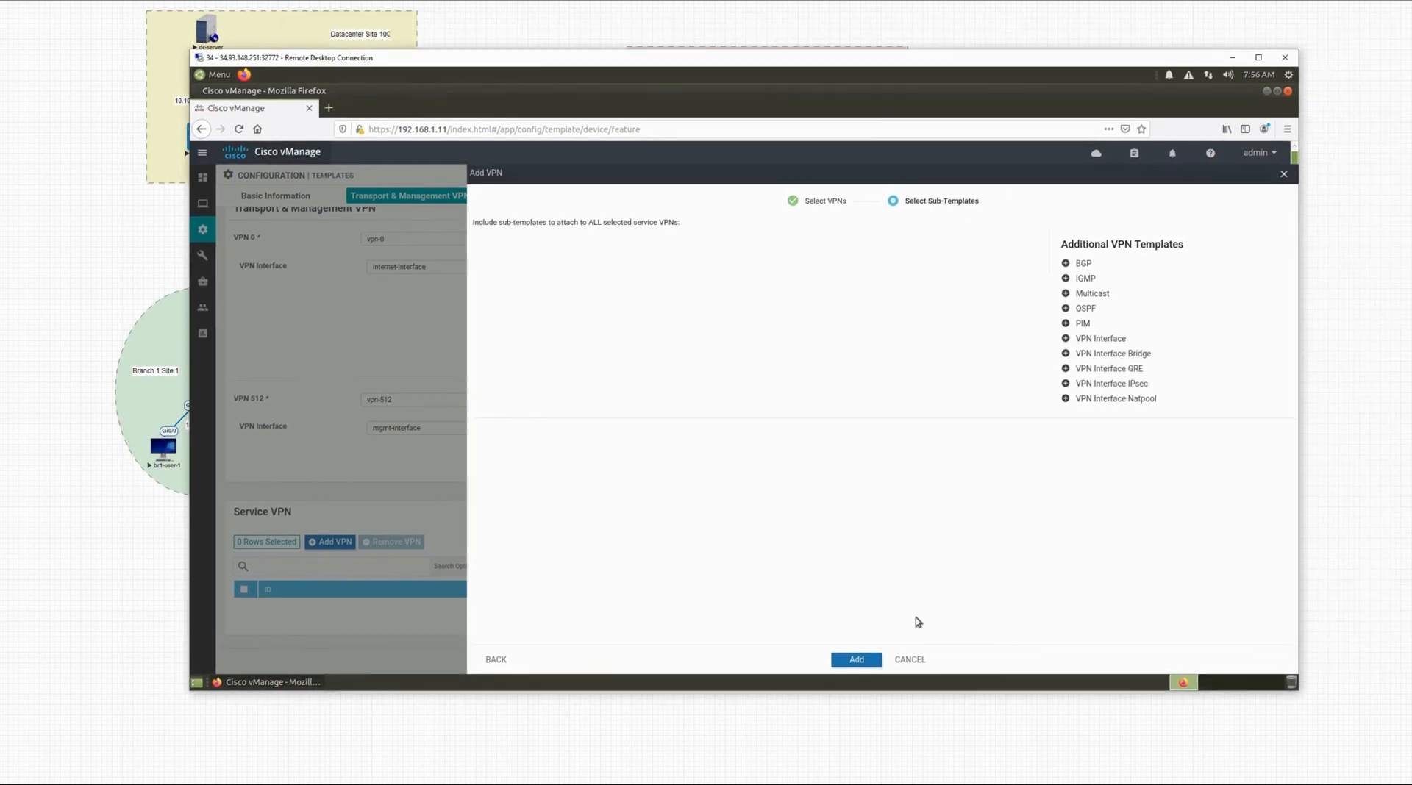
click(910, 661)
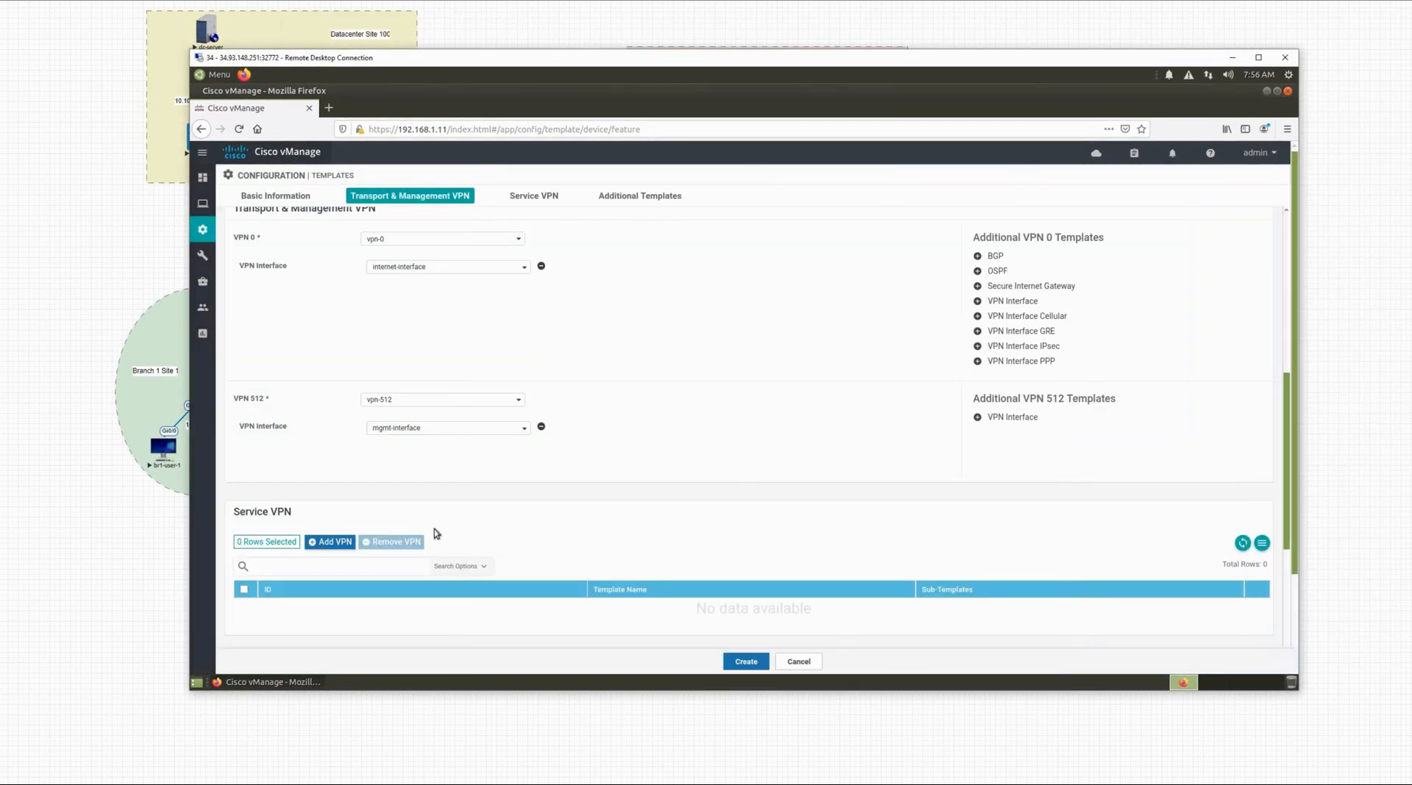
click(330, 542)
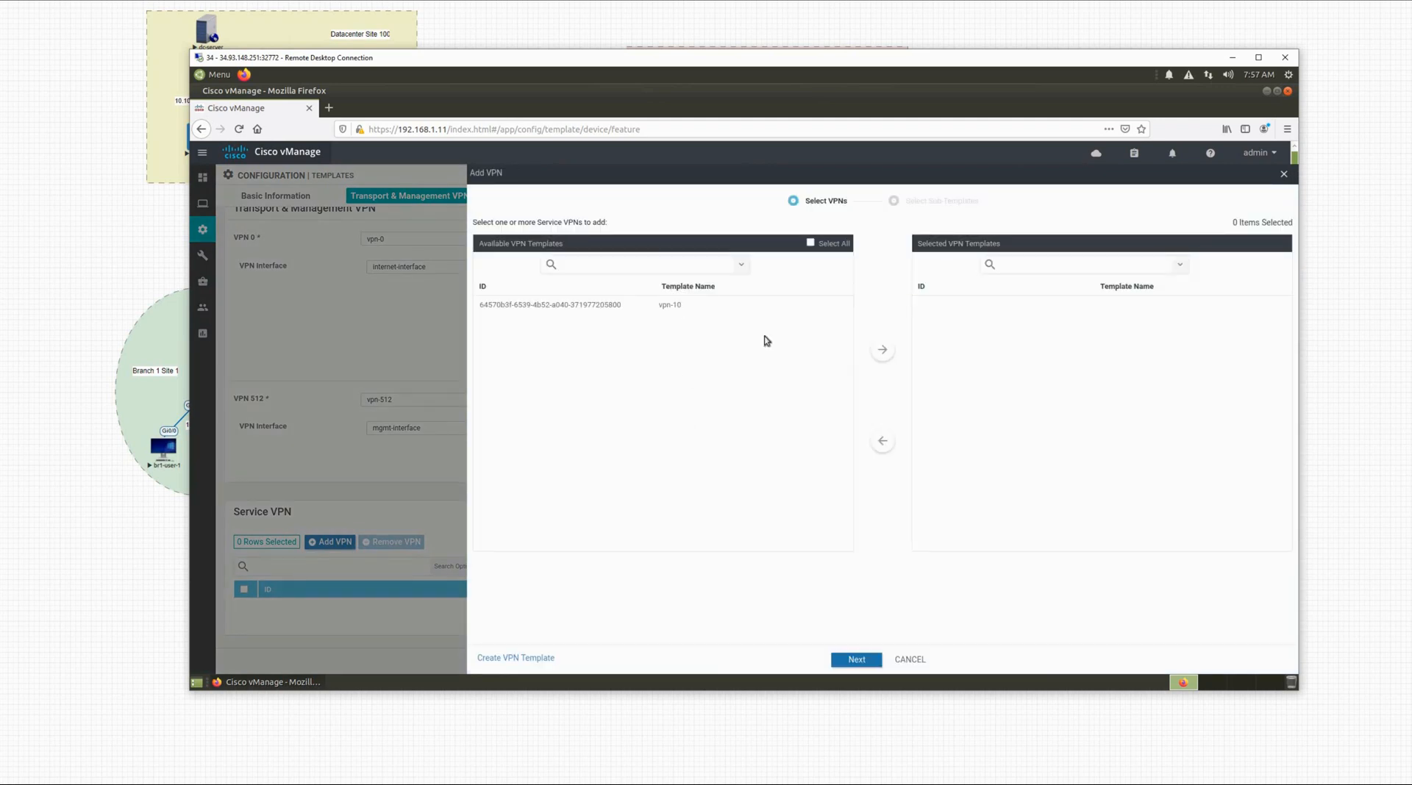
click(882, 350)
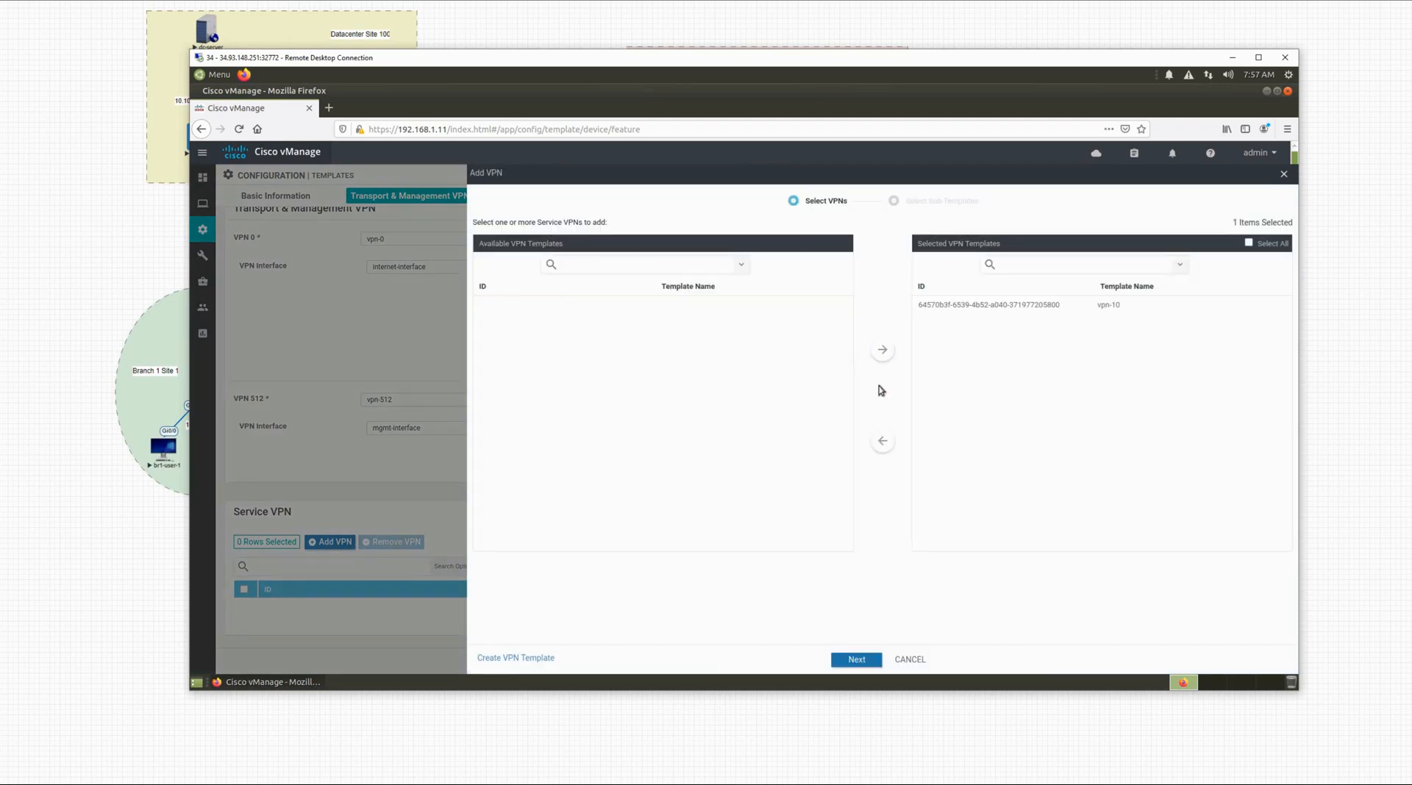
click(857, 660)
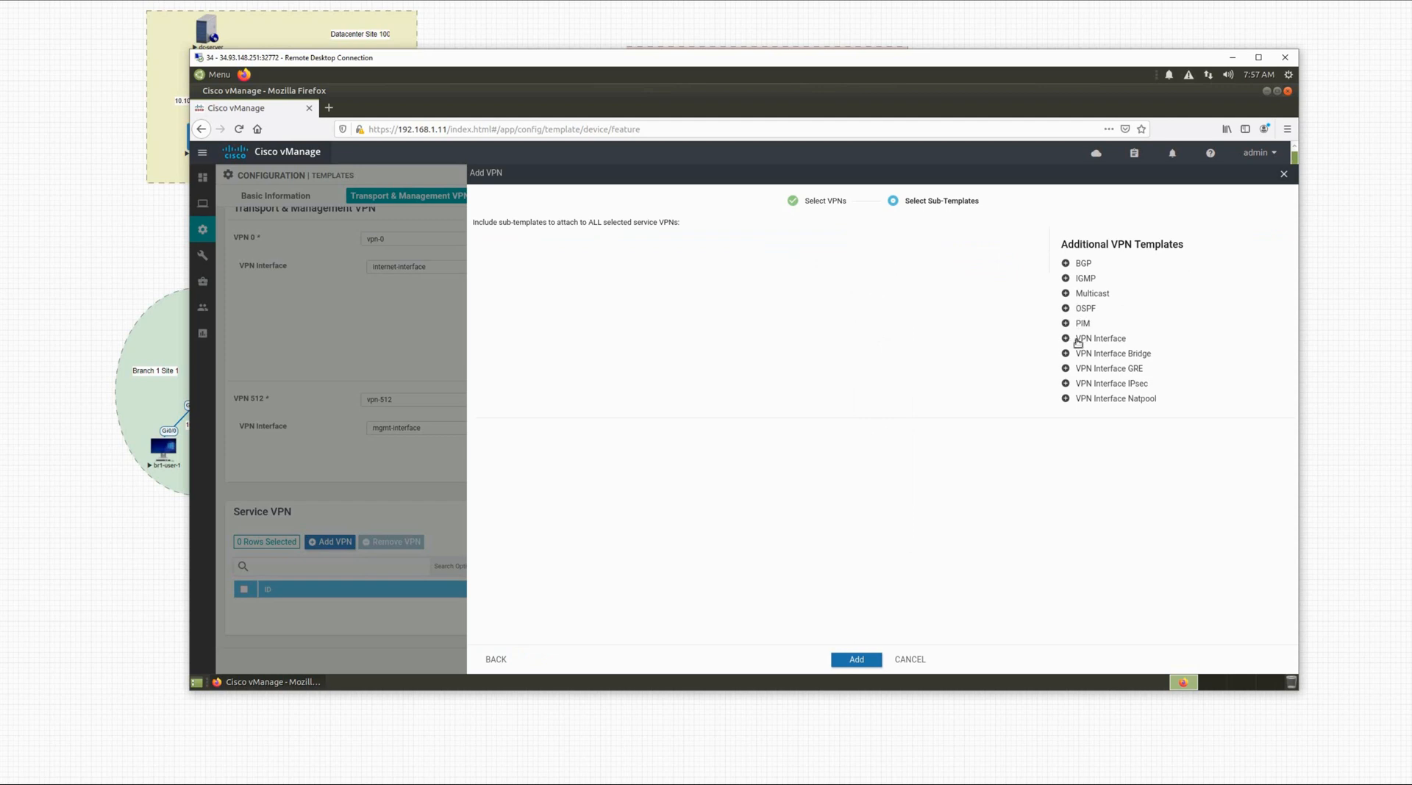
Step: Attach BR-2-Edge-VPN-10-Interface and ospf-config sub-templates to vpn-10 and add it
click(1087, 340)
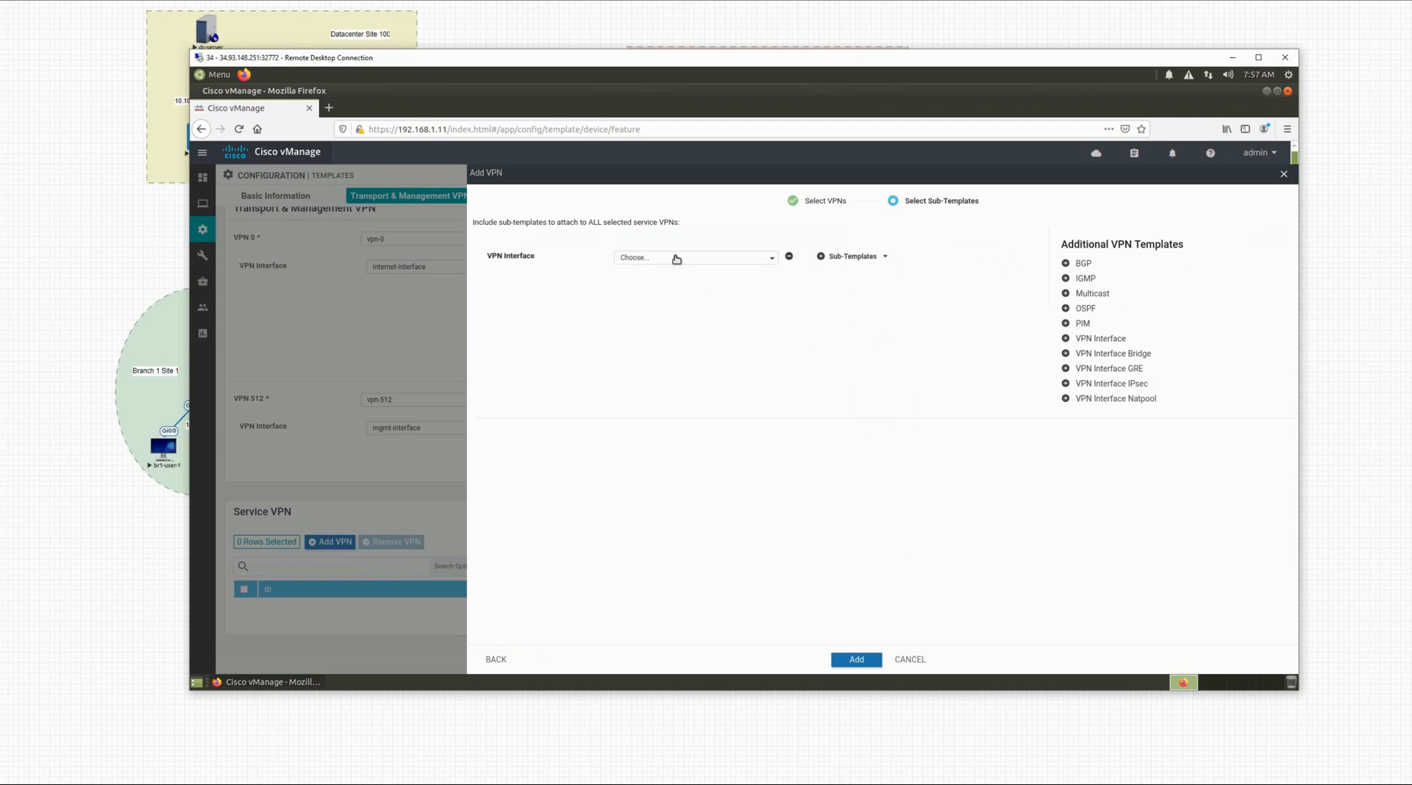
click(677, 258)
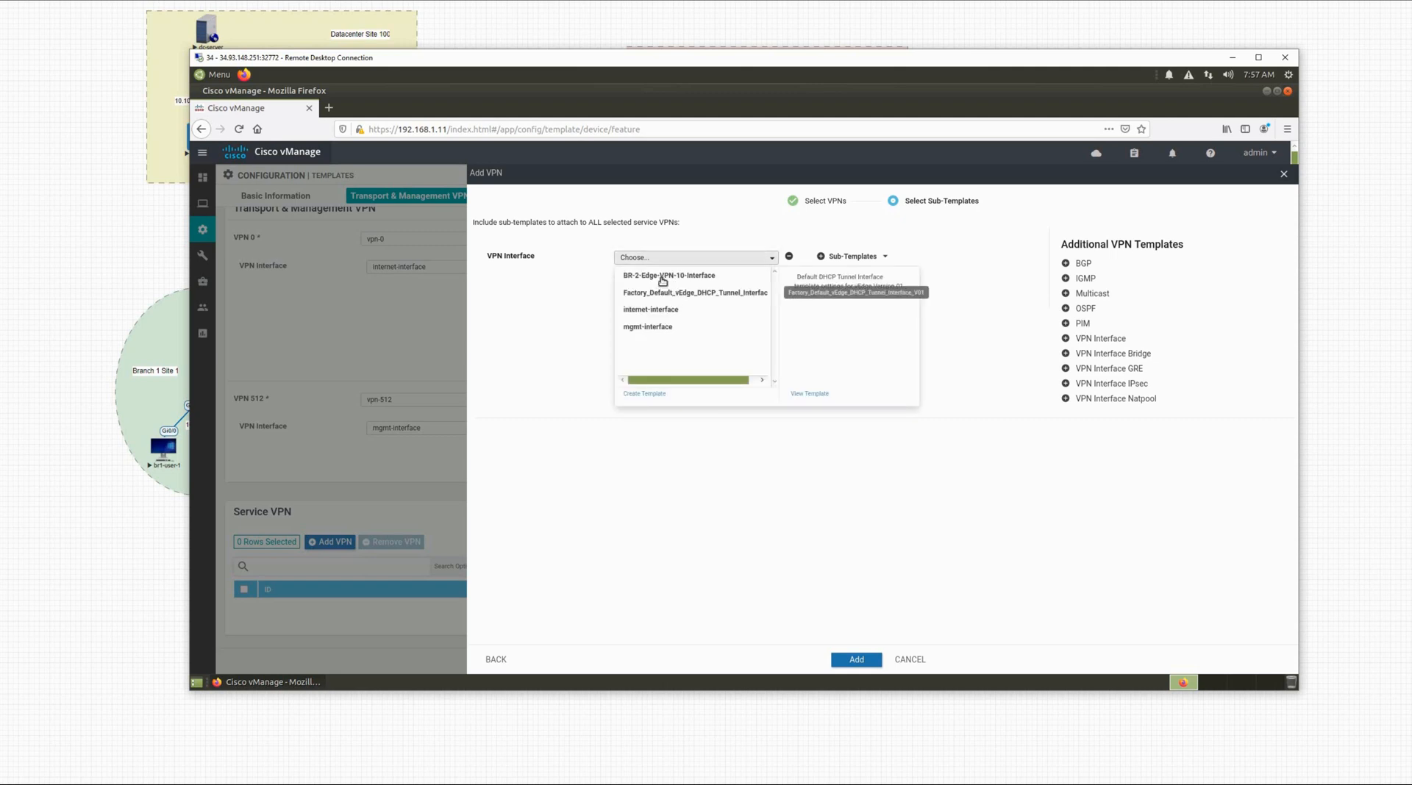
click(664, 277)
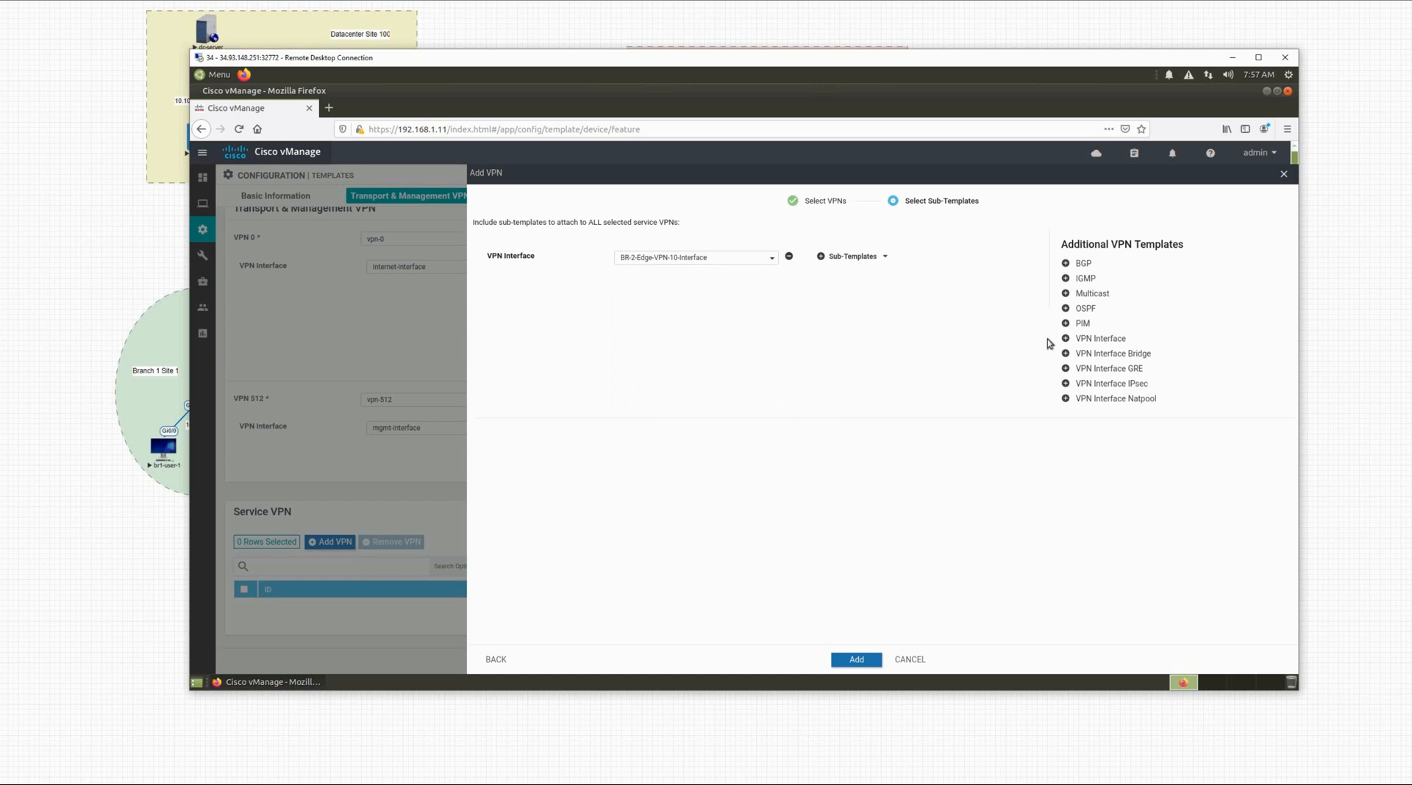
click(1083, 309)
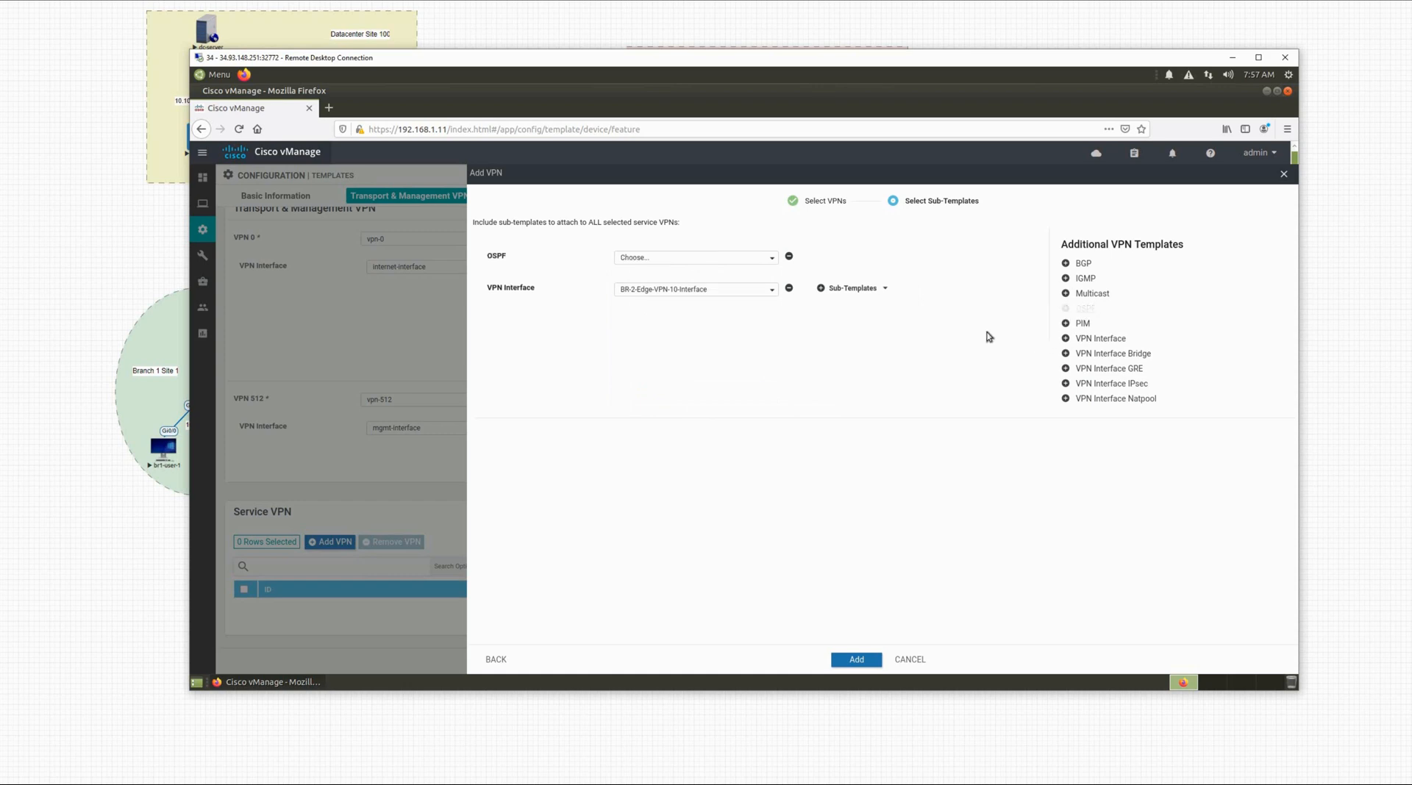
click(650, 258)
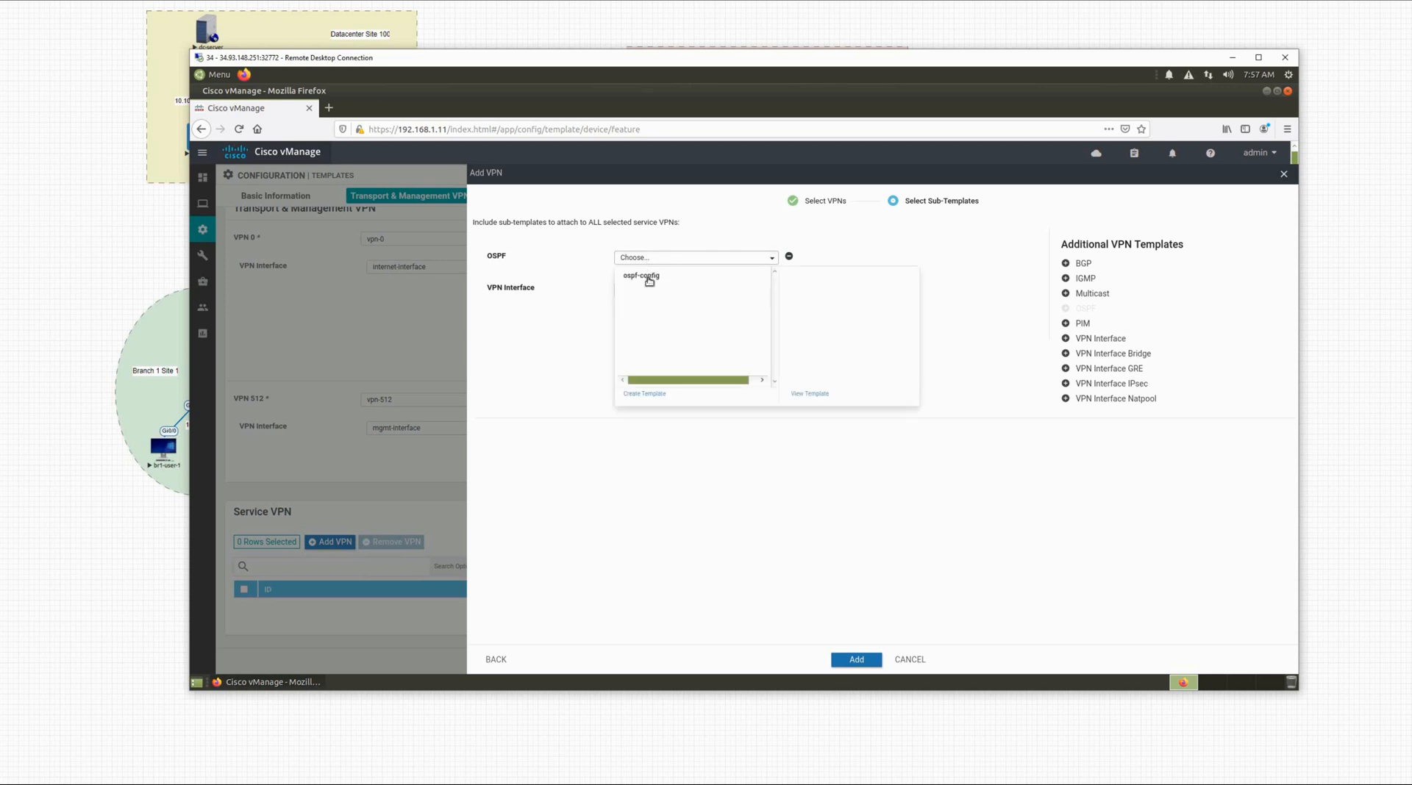
click(649, 281)
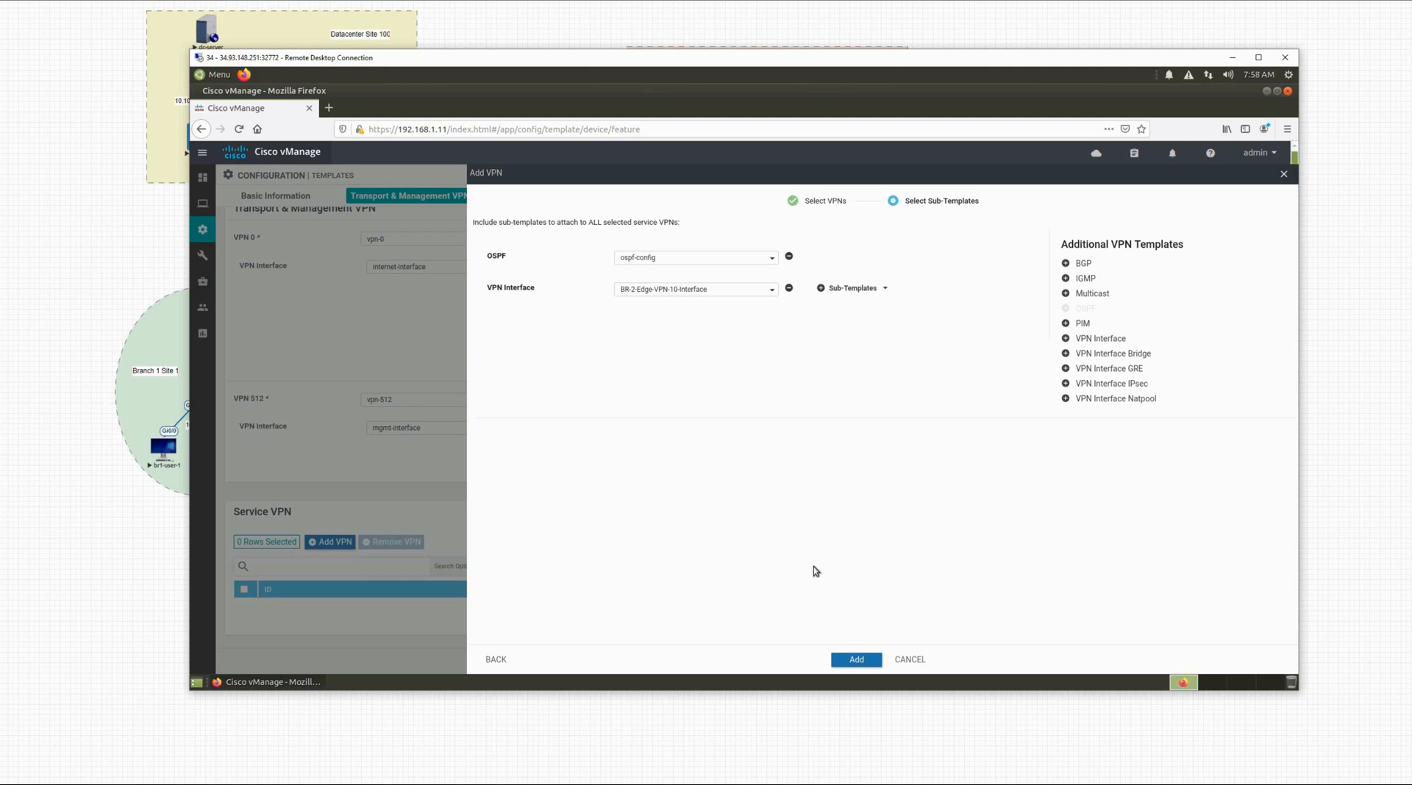
click(856, 660)
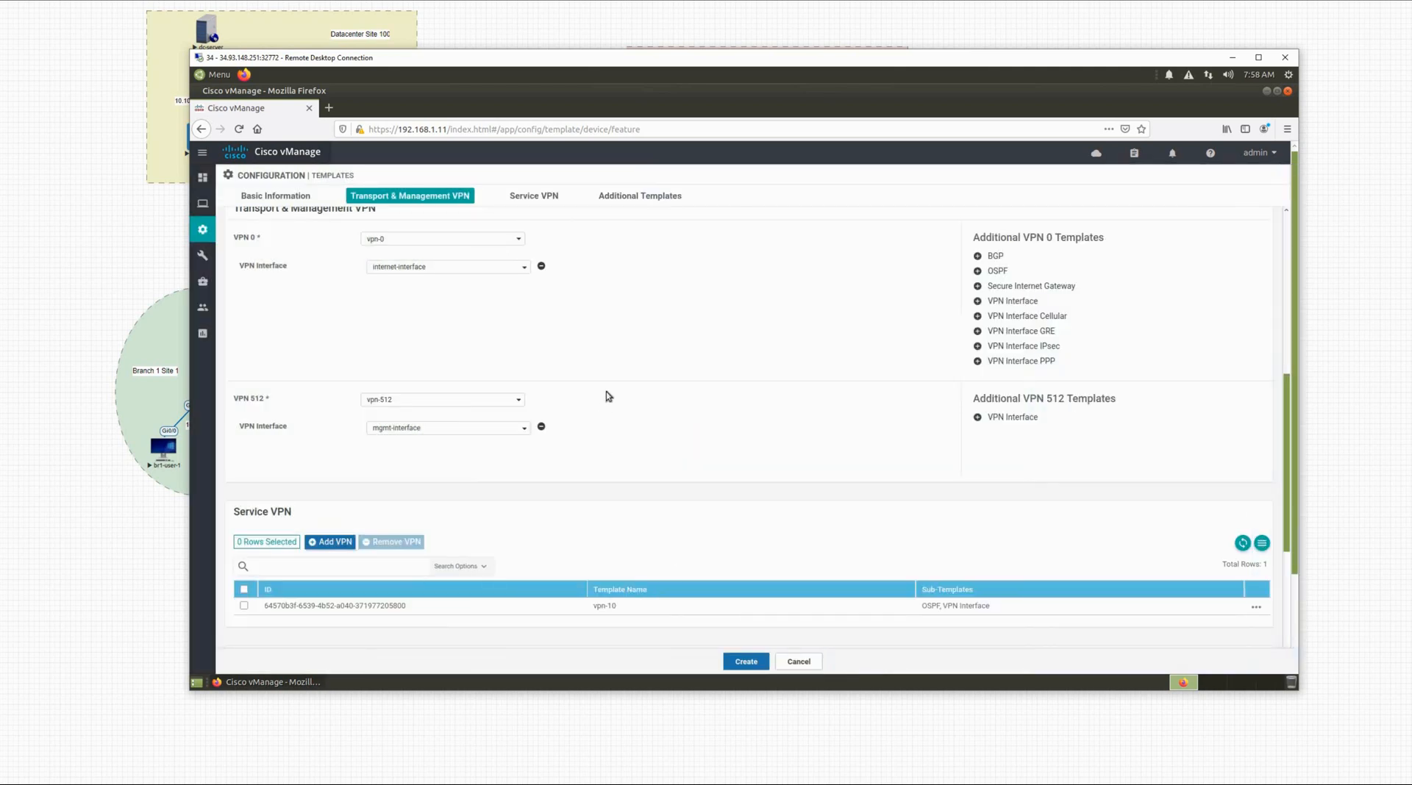
Step: Re-check and save vpn-10's sub-templates, then create the dc-edge-2 device template
scroll(610, 396, down, 1)
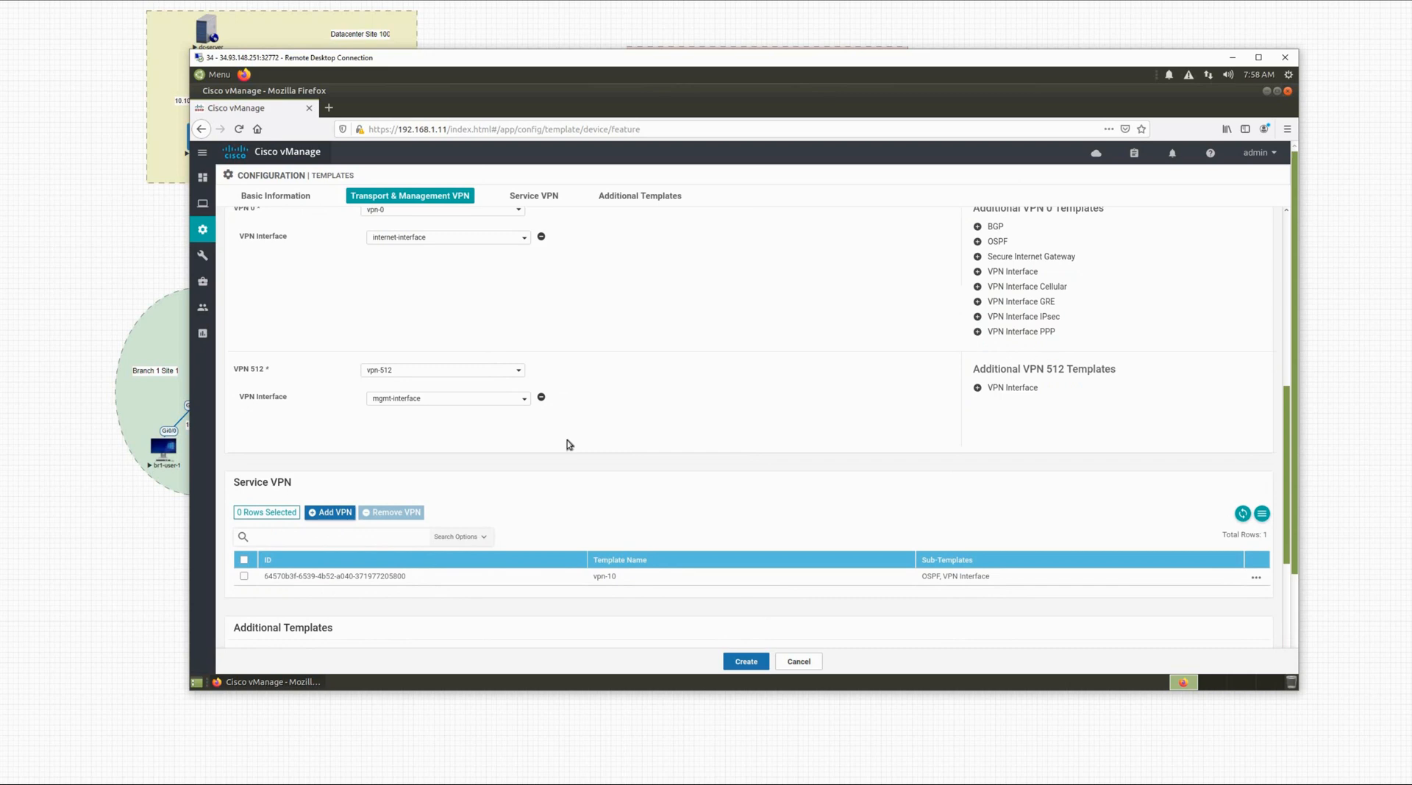
scroll(566, 445, down, 3)
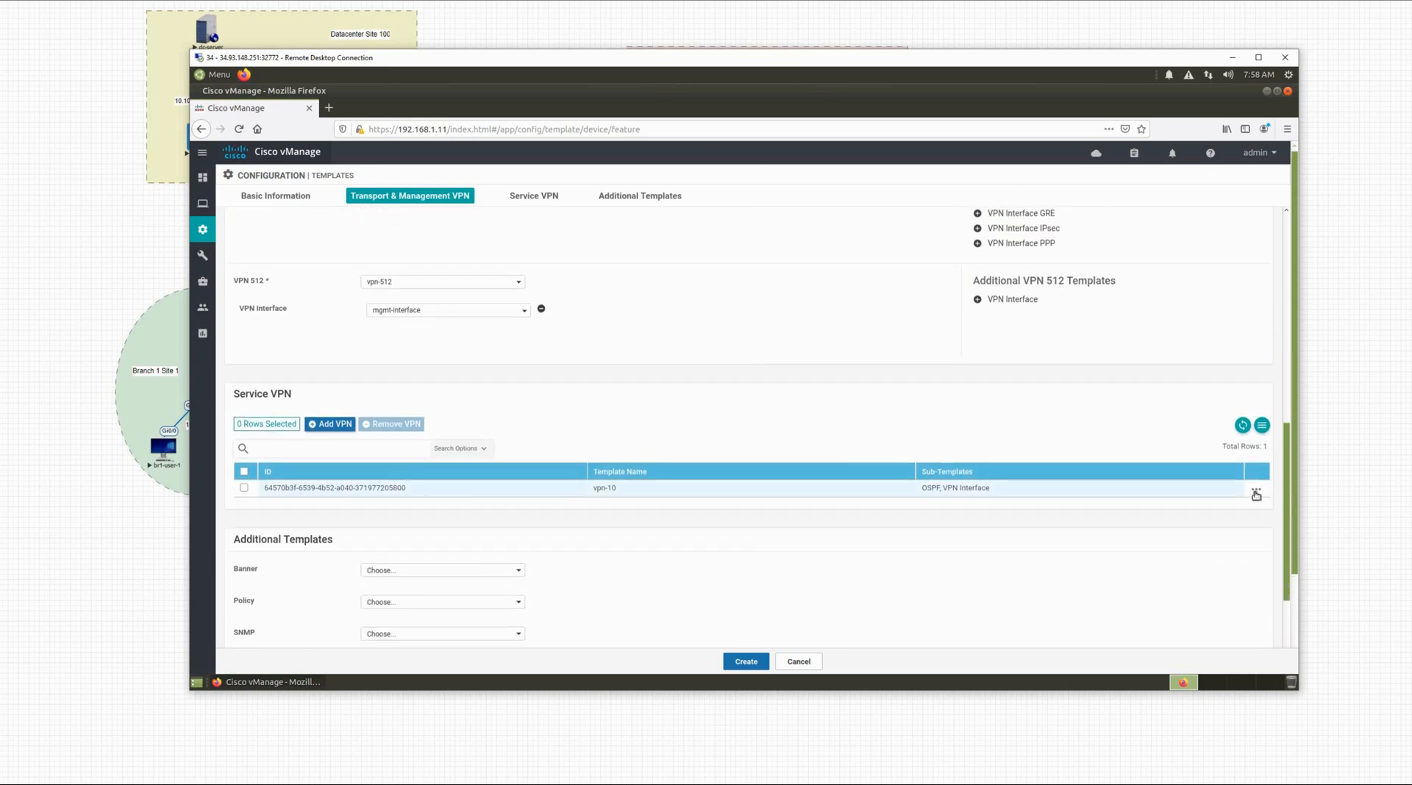
click(1256, 491)
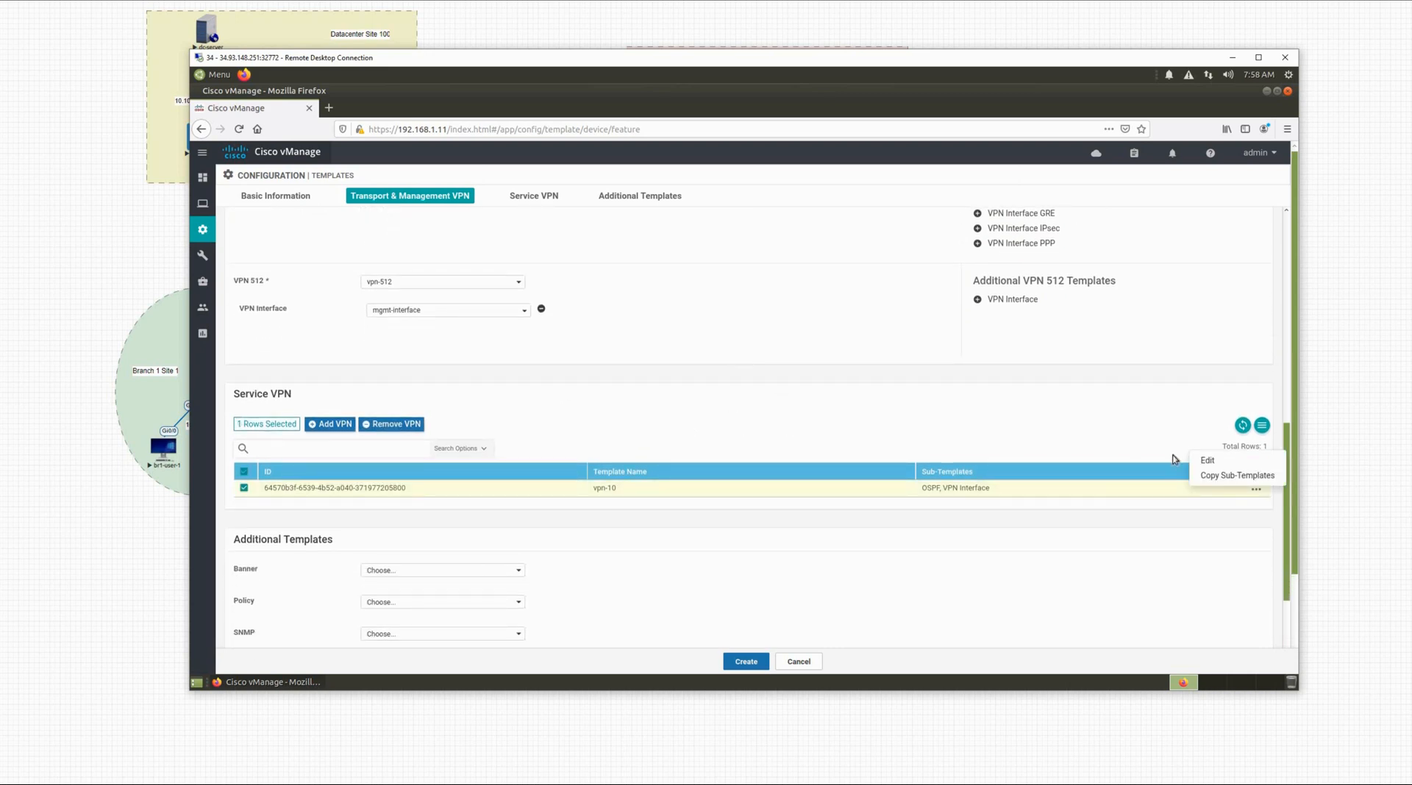
click(1207, 460)
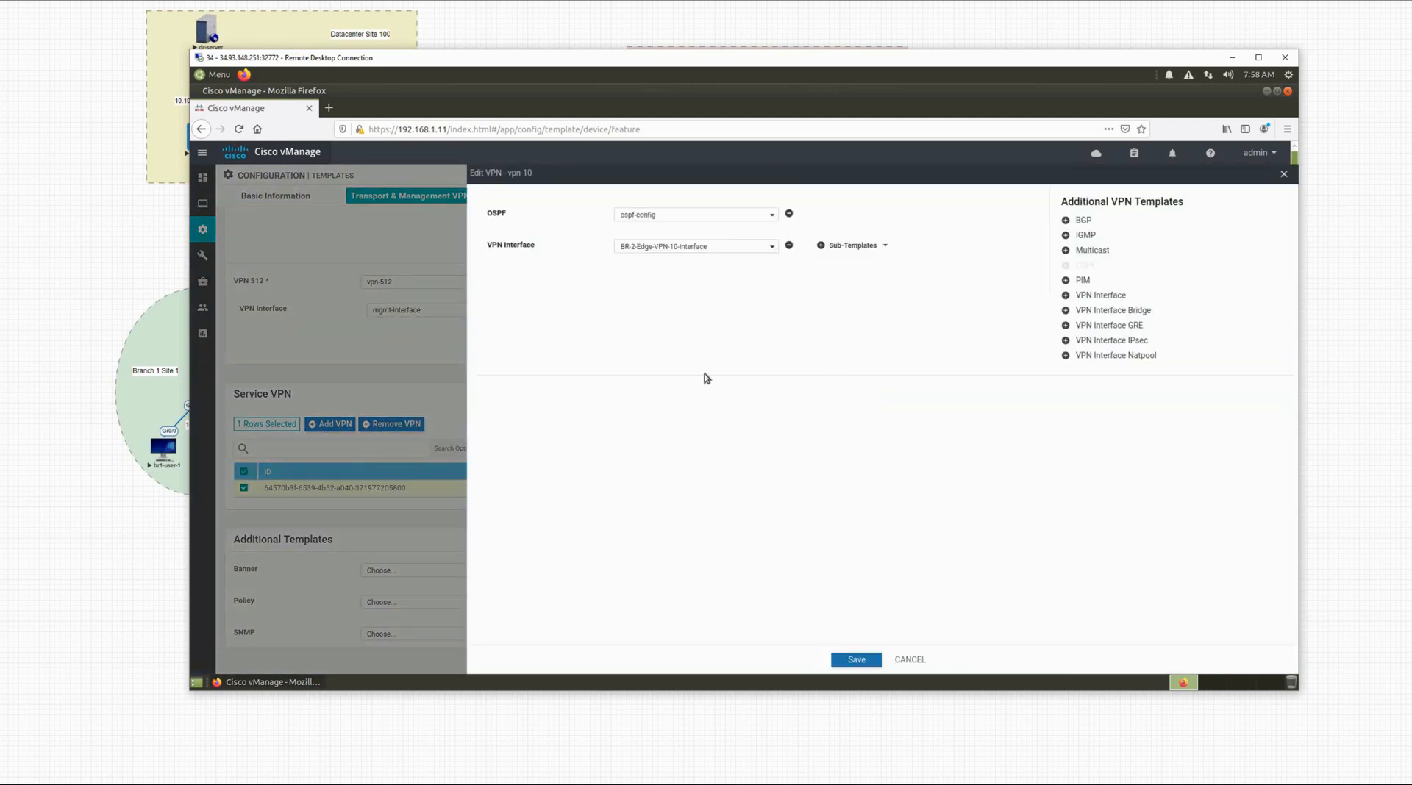
click(856, 660)
scroll(809, 541, down, 3)
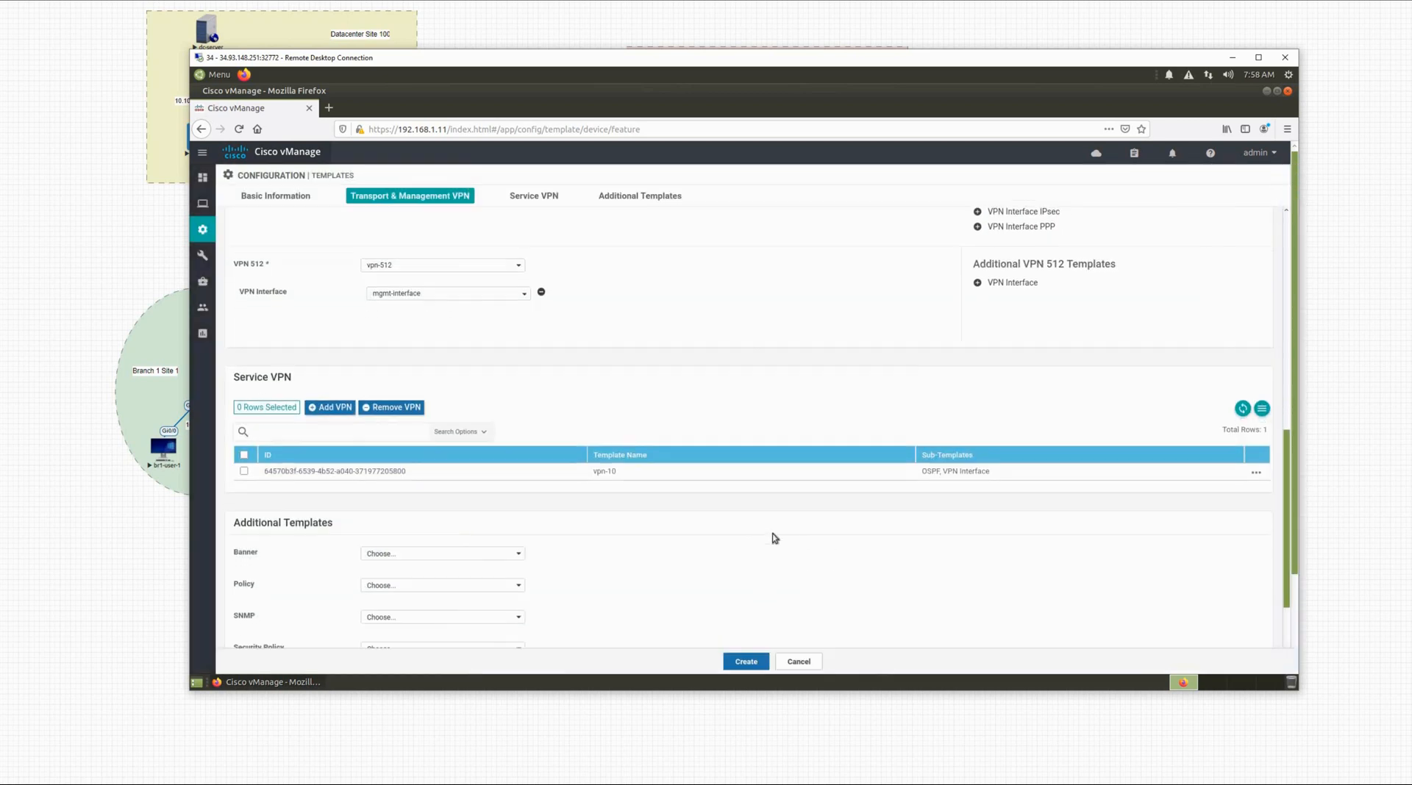
click(746, 661)
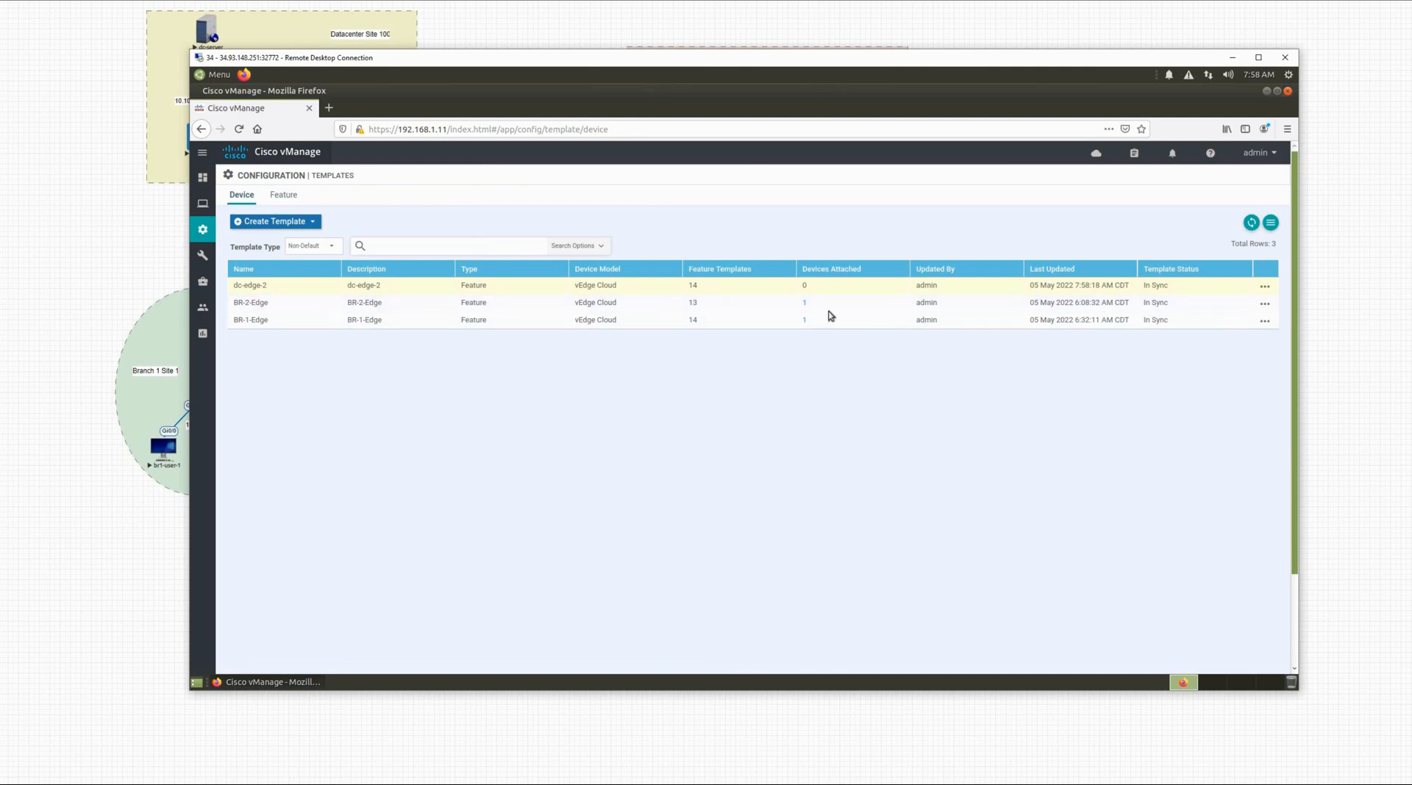
Step: Attach the dc-edge-2 template to device dc-vedge-2 via Attach Devices
click(1263, 289)
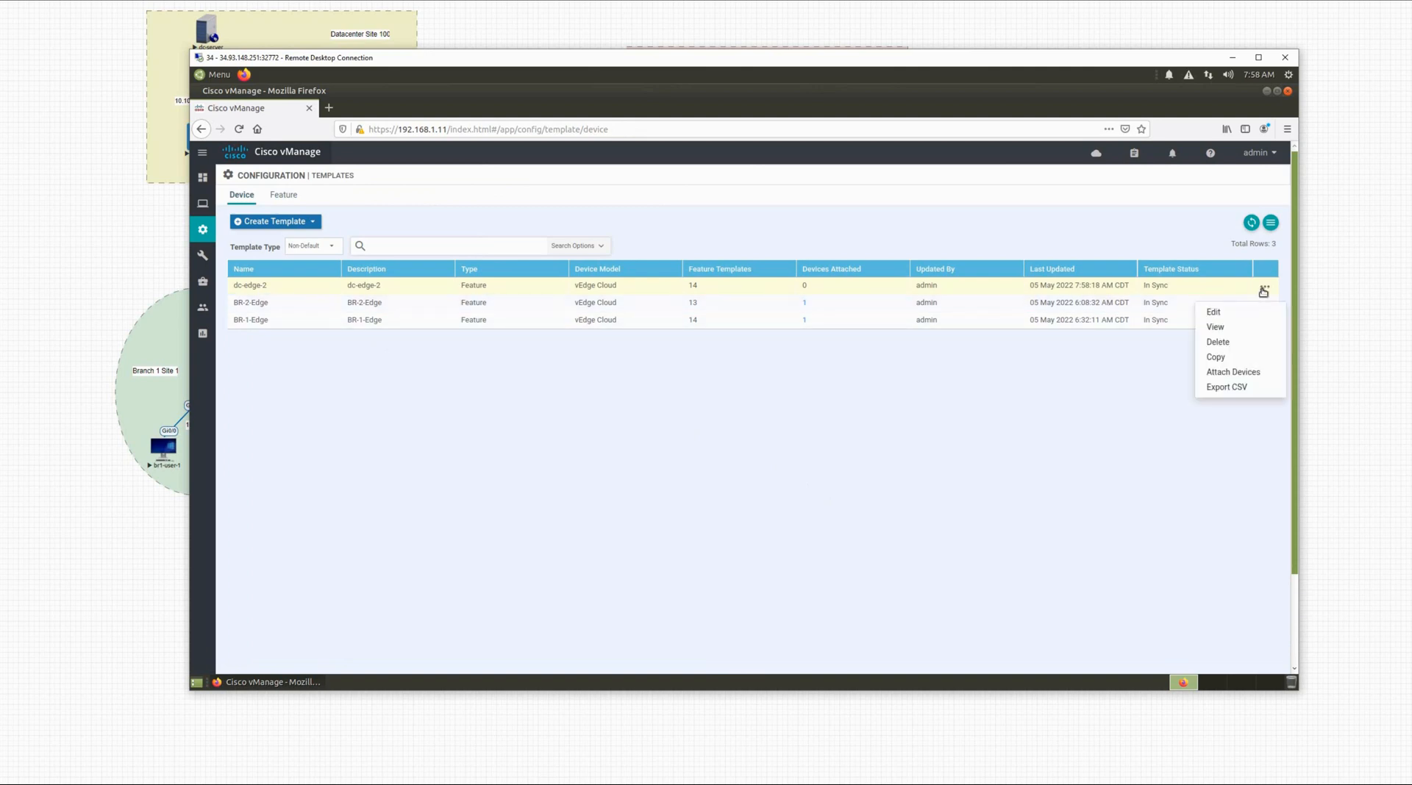
click(1220, 376)
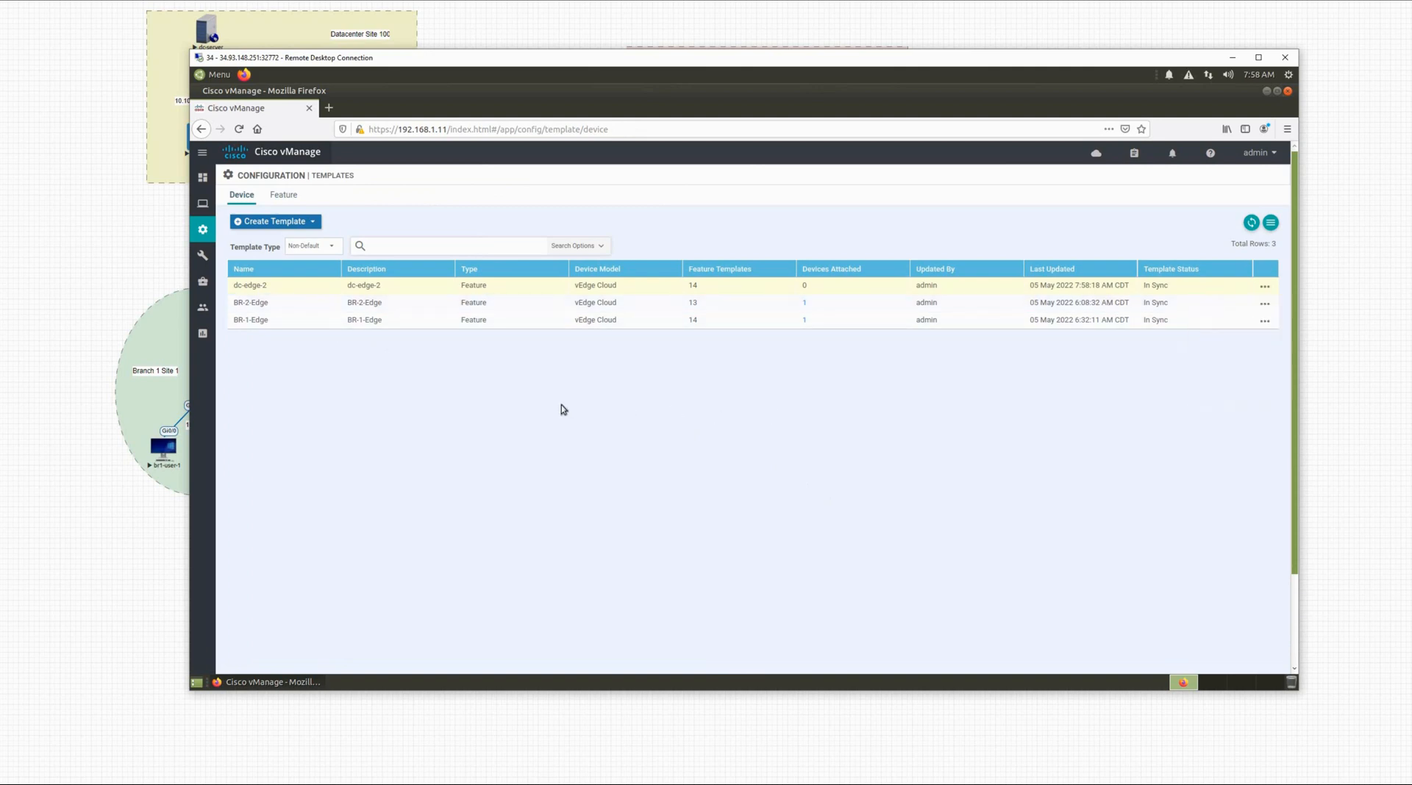
scroll(465, 406, down, 3)
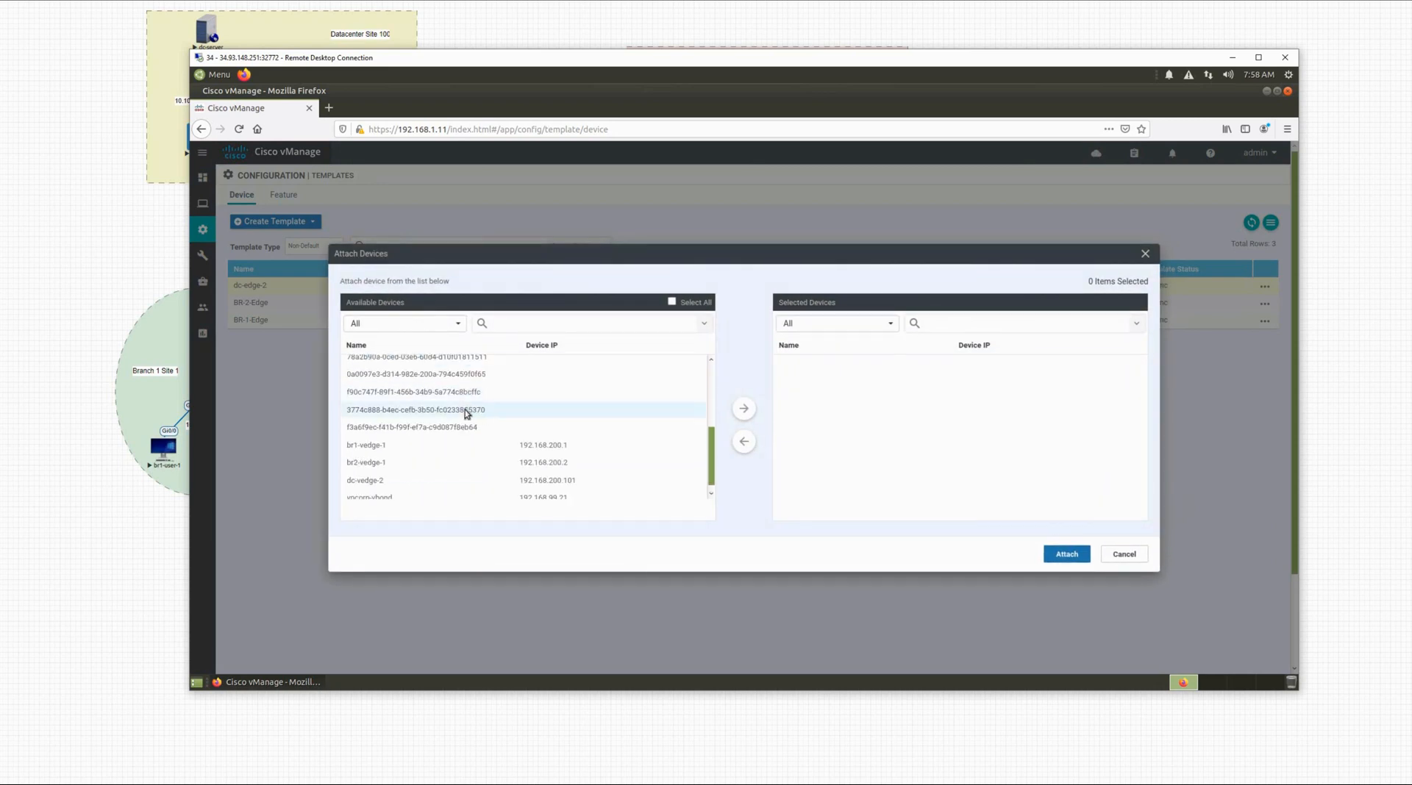
click(384, 476)
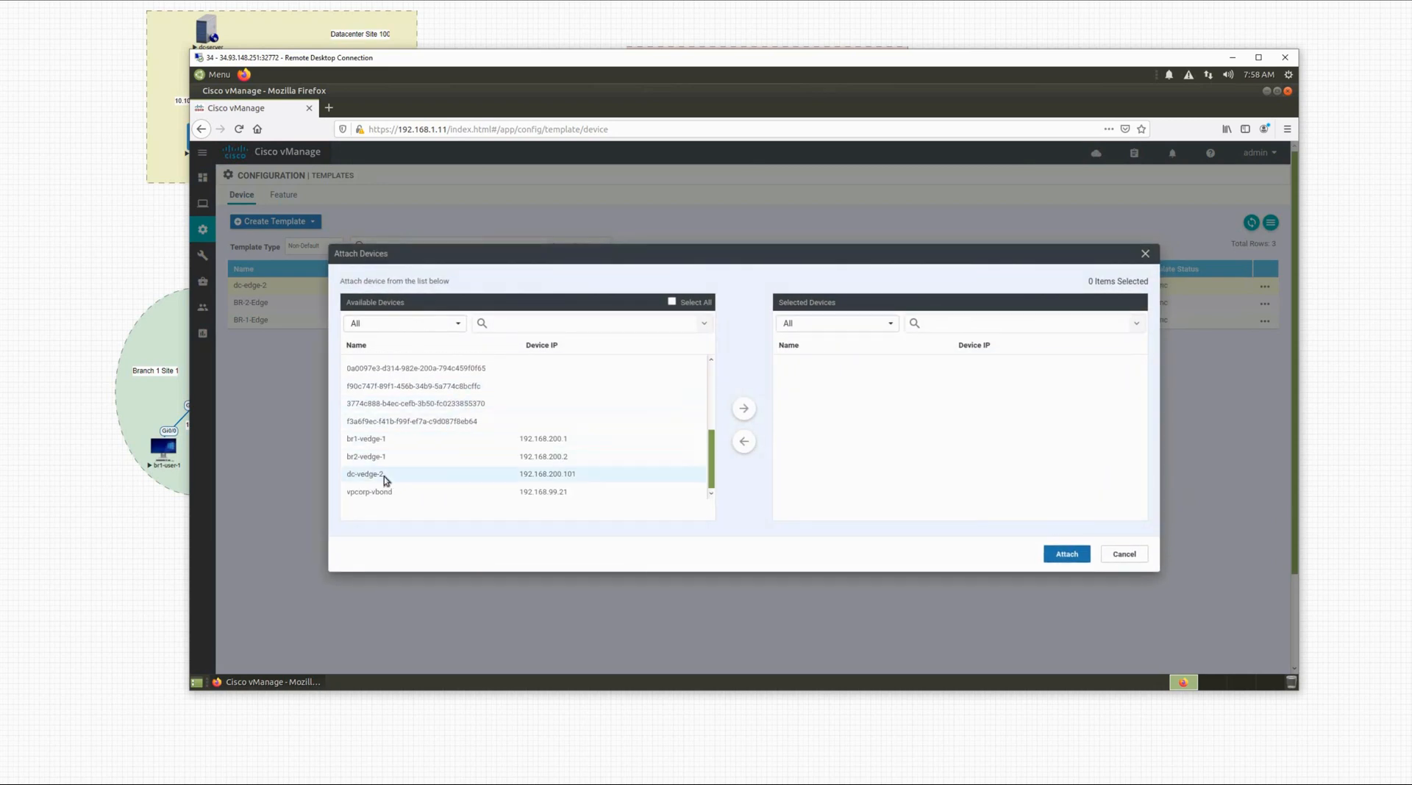
click(743, 409)
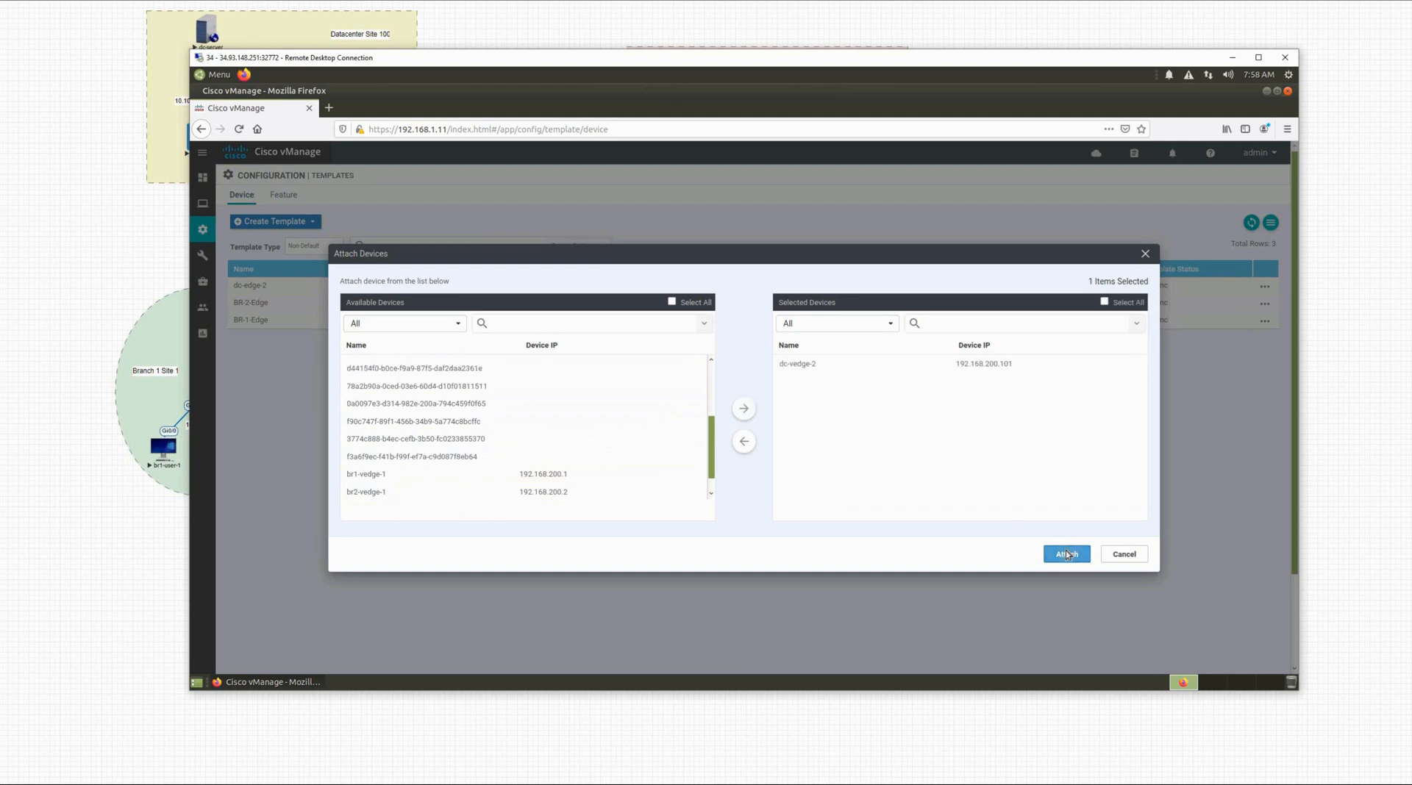
click(1067, 555)
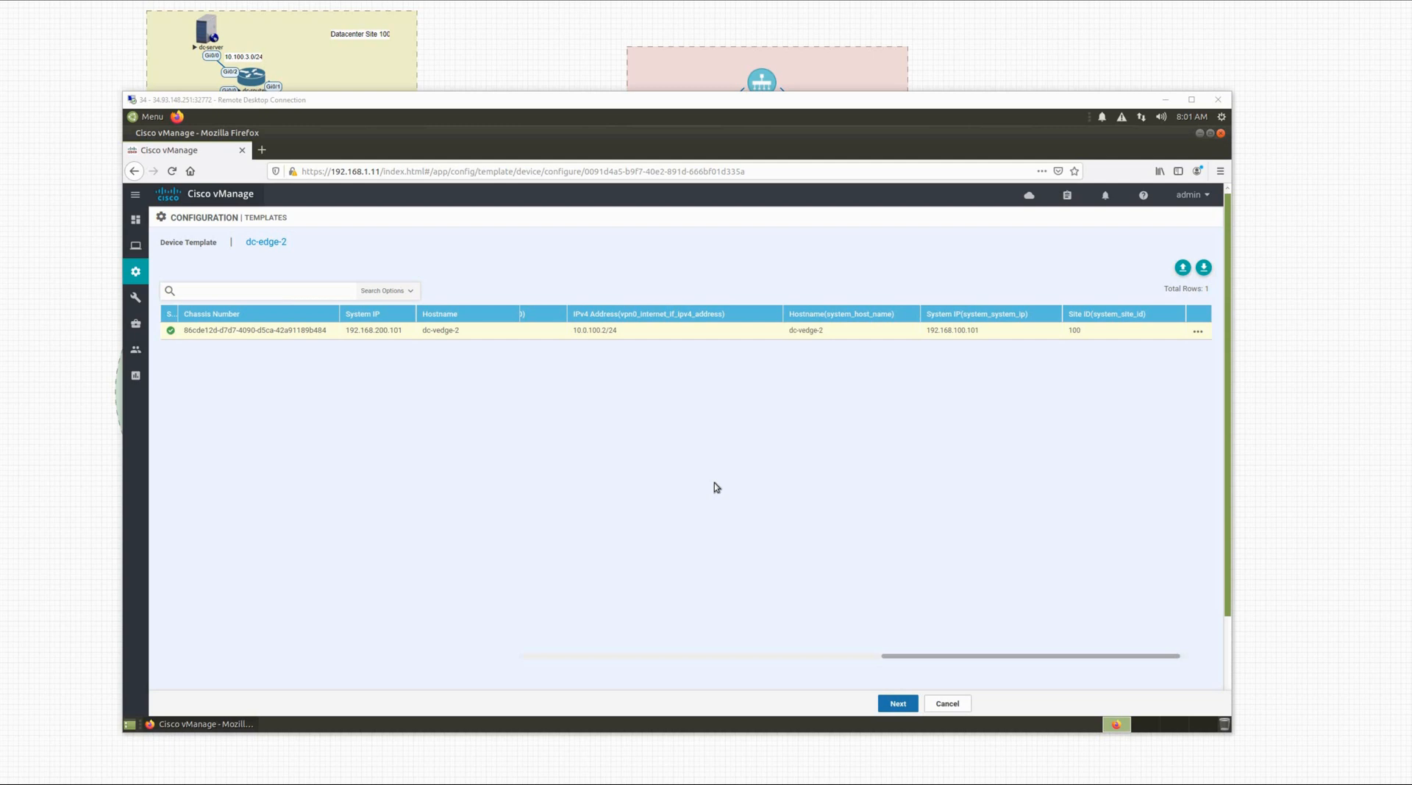
Step: Open the side-by-side configuration diff for the dc-vedge-2 device
click(899, 704)
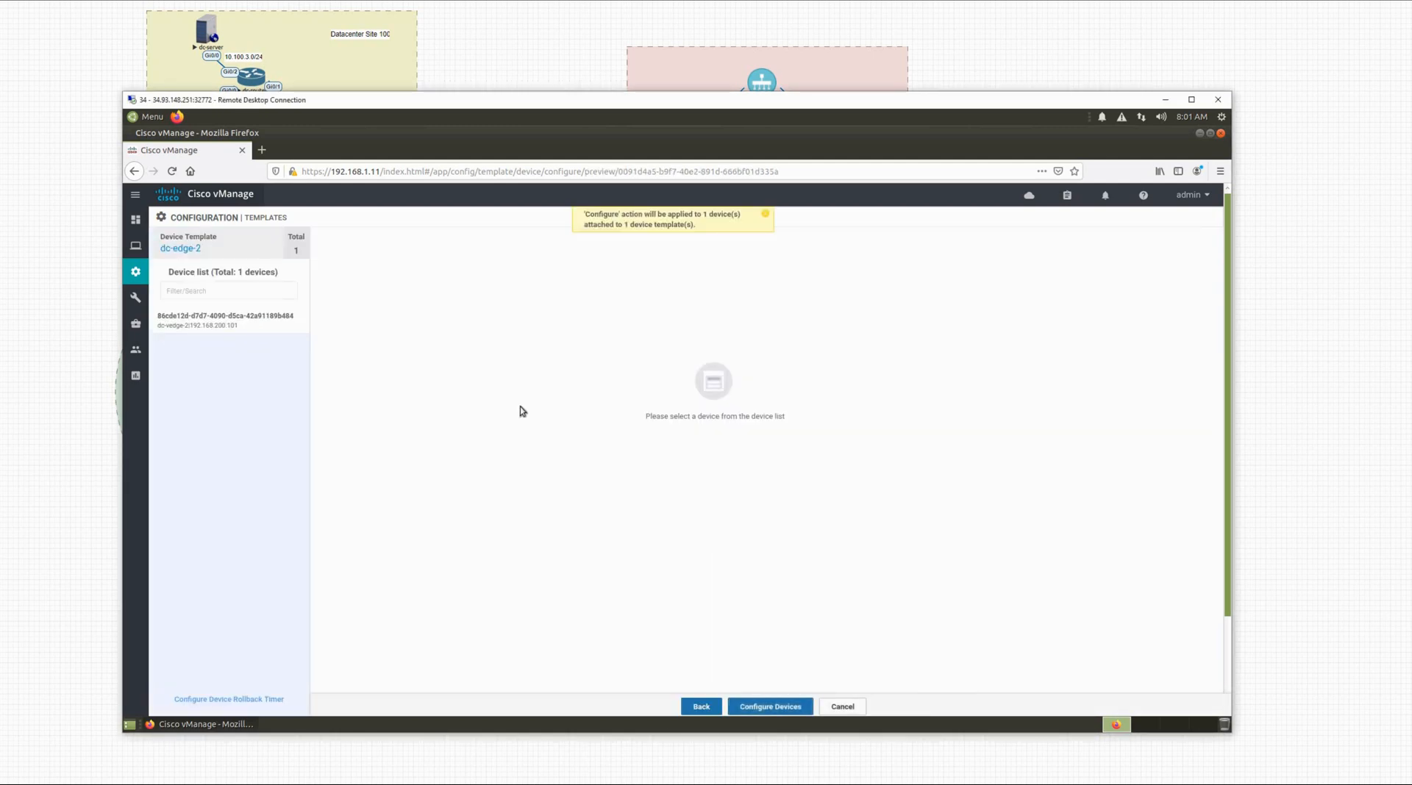
click(261, 327)
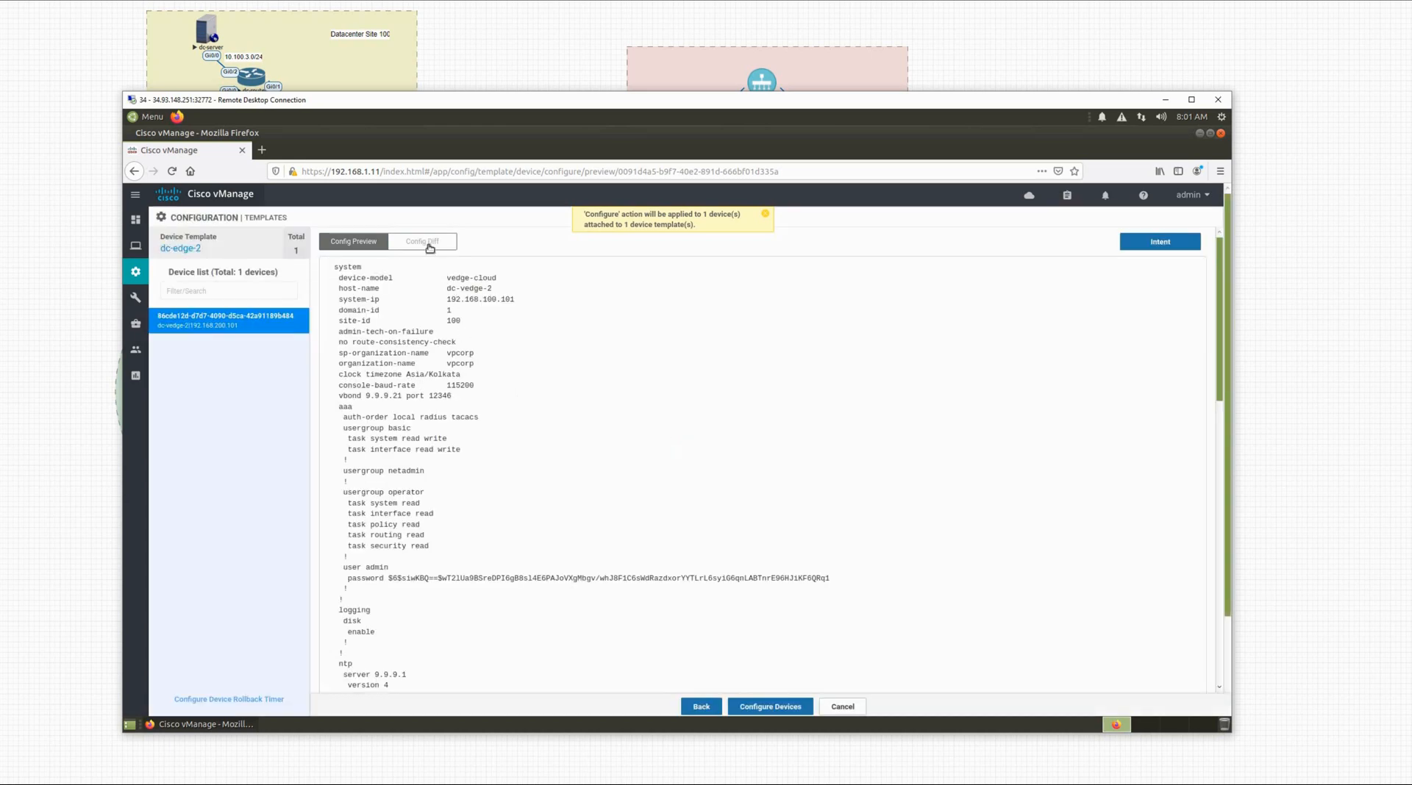
click(423, 241)
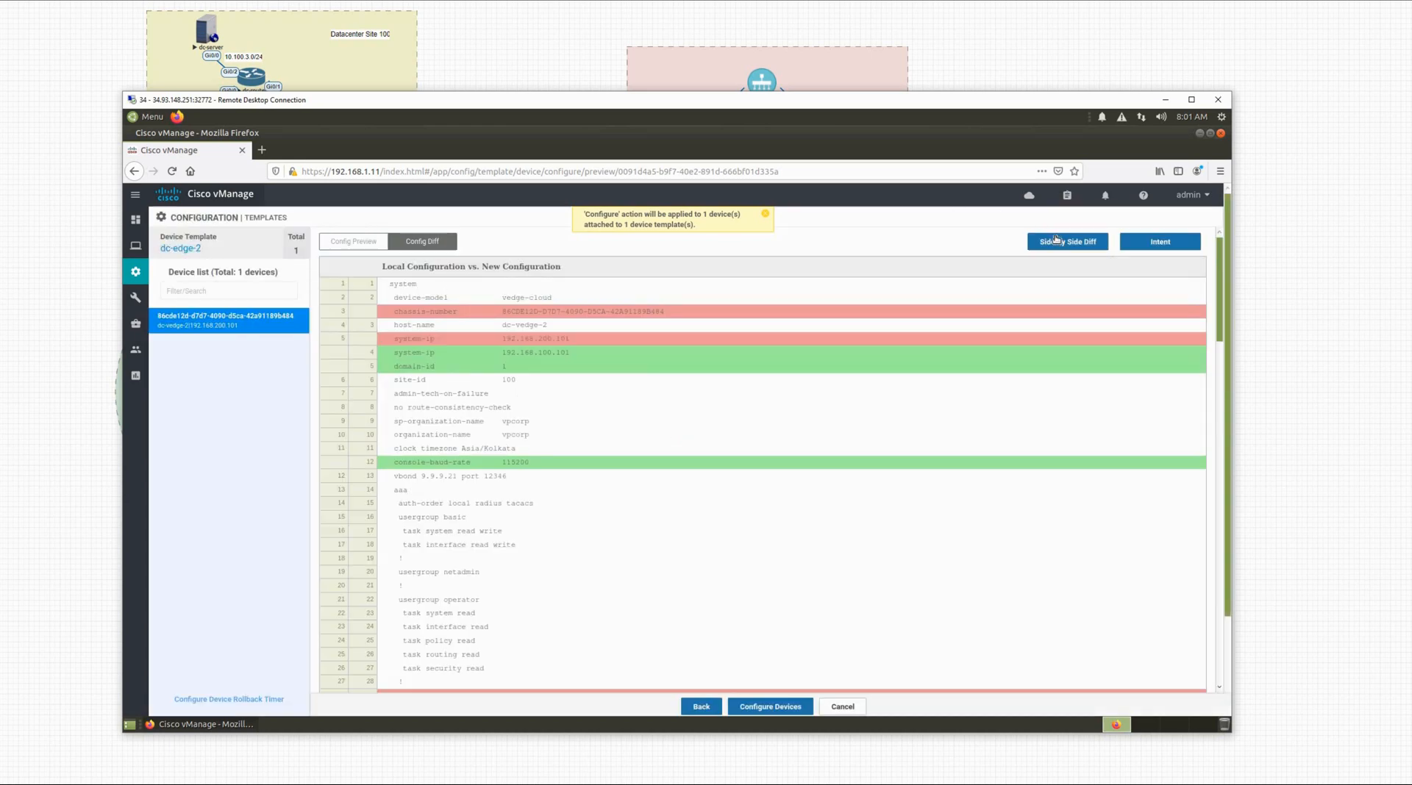
click(1067, 241)
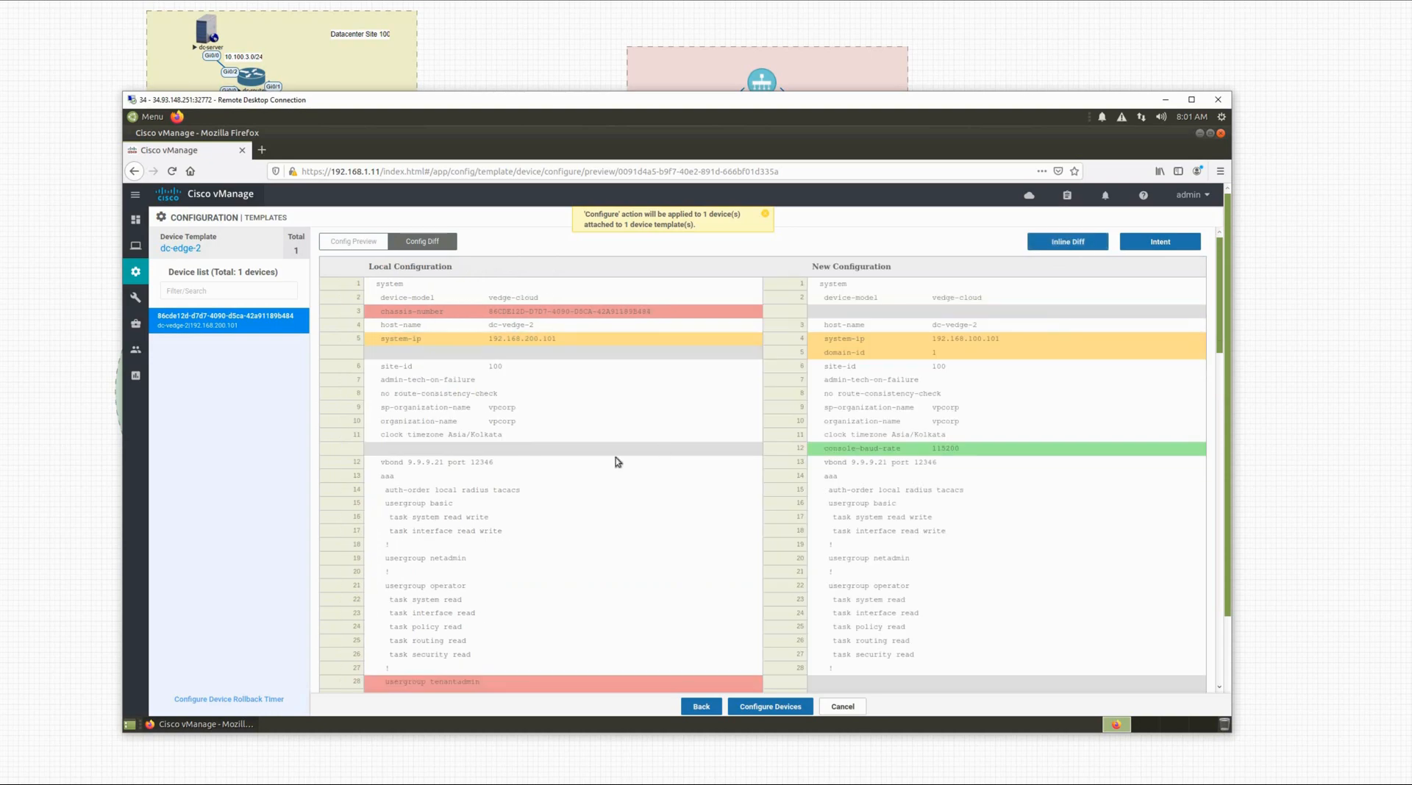
Step: Review the added vpn 10 section with OSPF and ge0/2 at 10.100.2.1/24
scroll(618, 462, down, 3)
scroll(617, 461, down, 9)
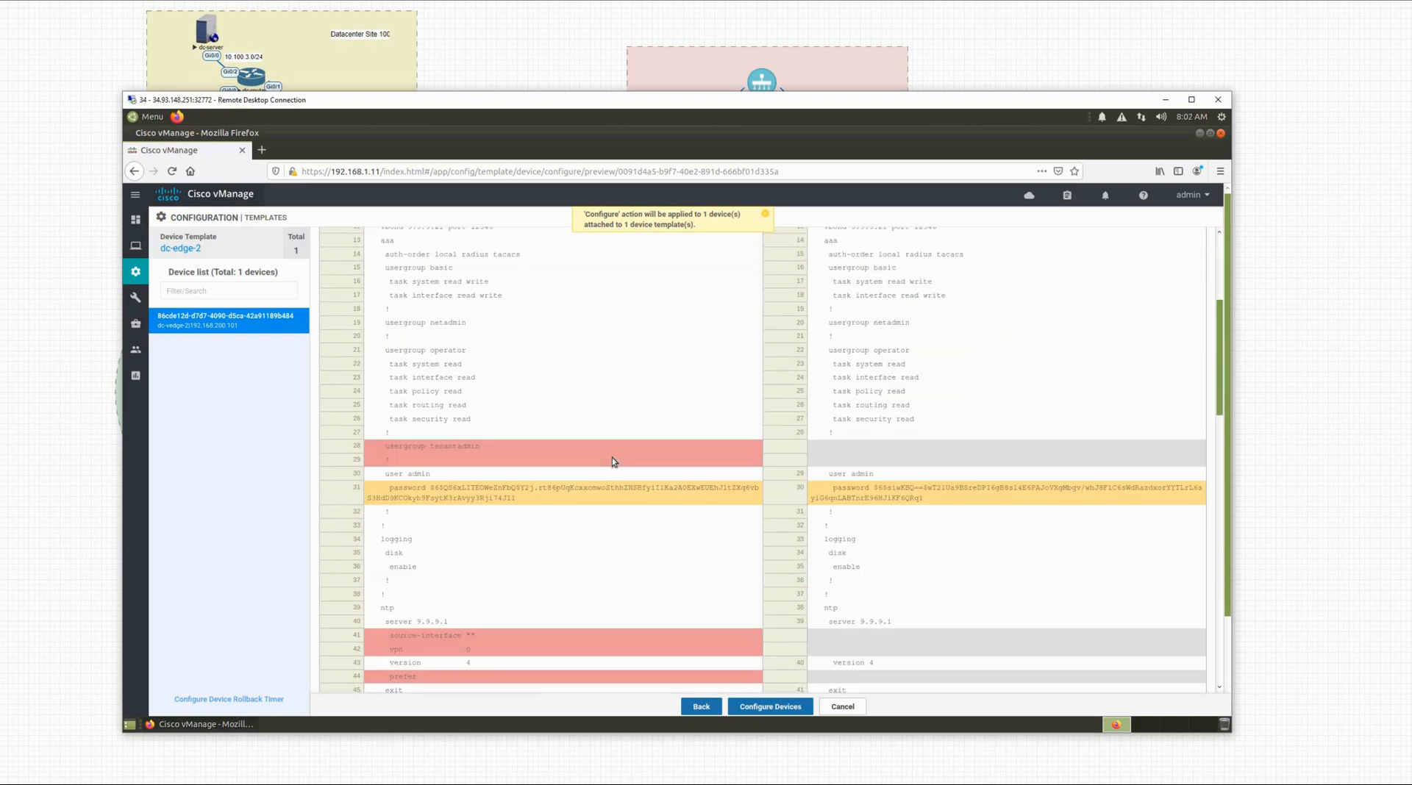
scroll(613, 461, down, 3)
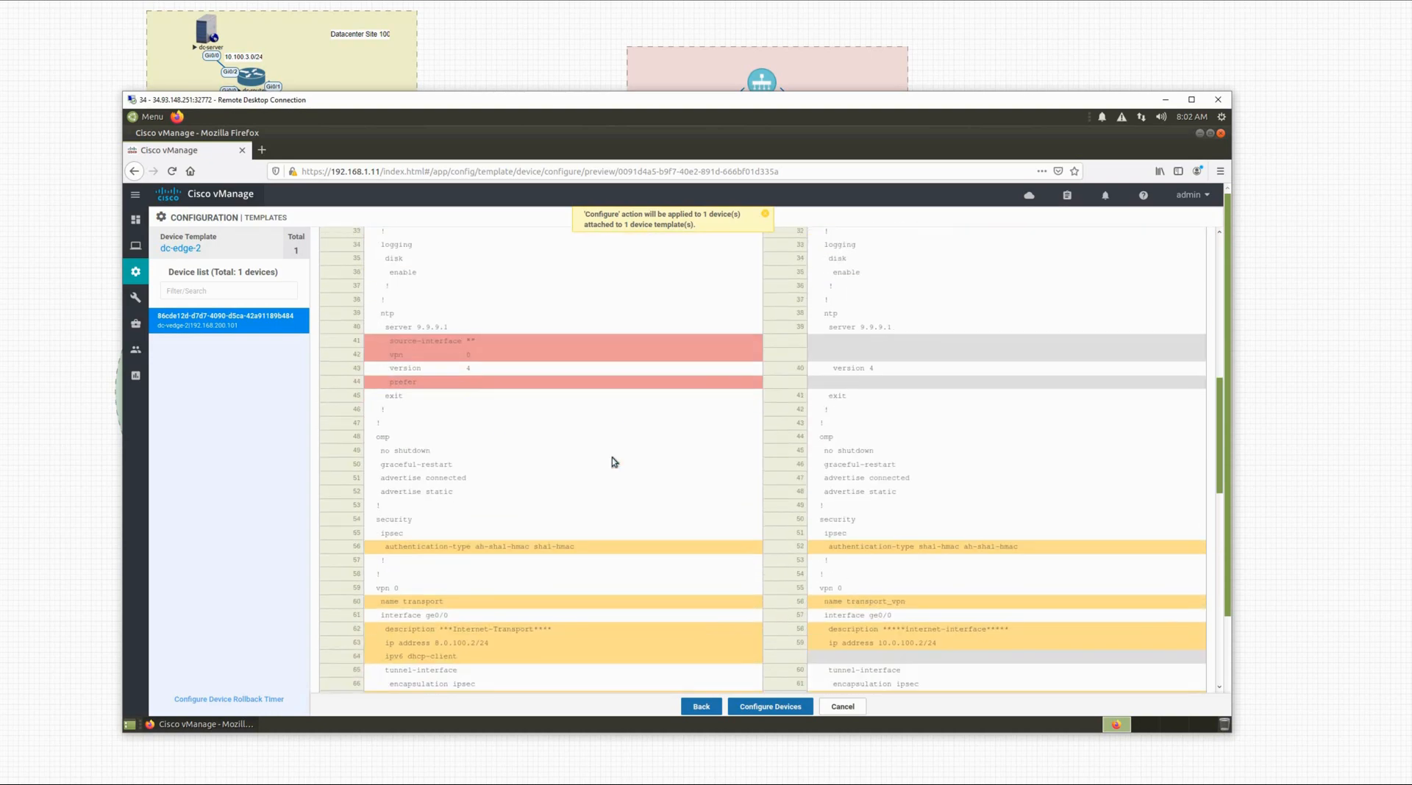
scroll(613, 461, up, 2)
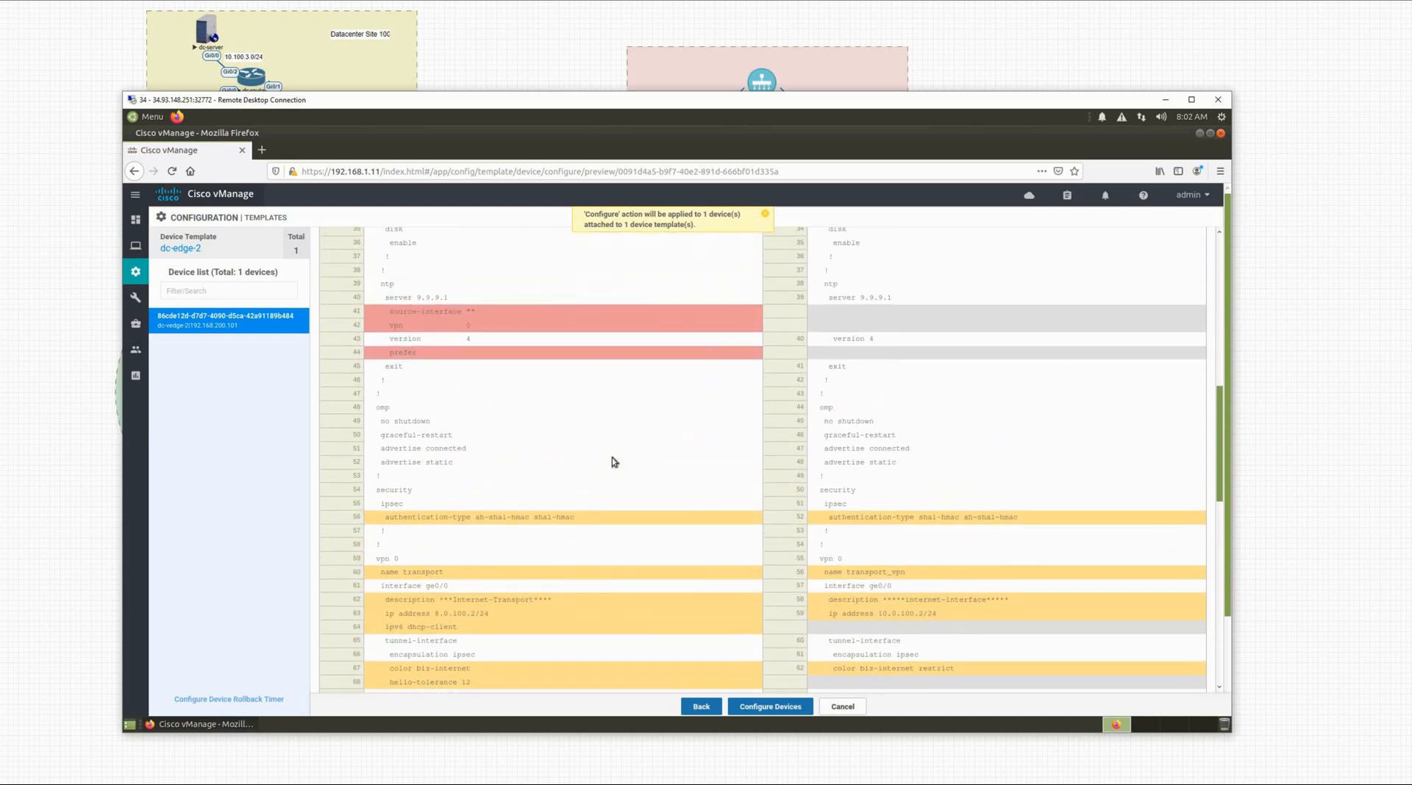
scroll(613, 458, down, 4)
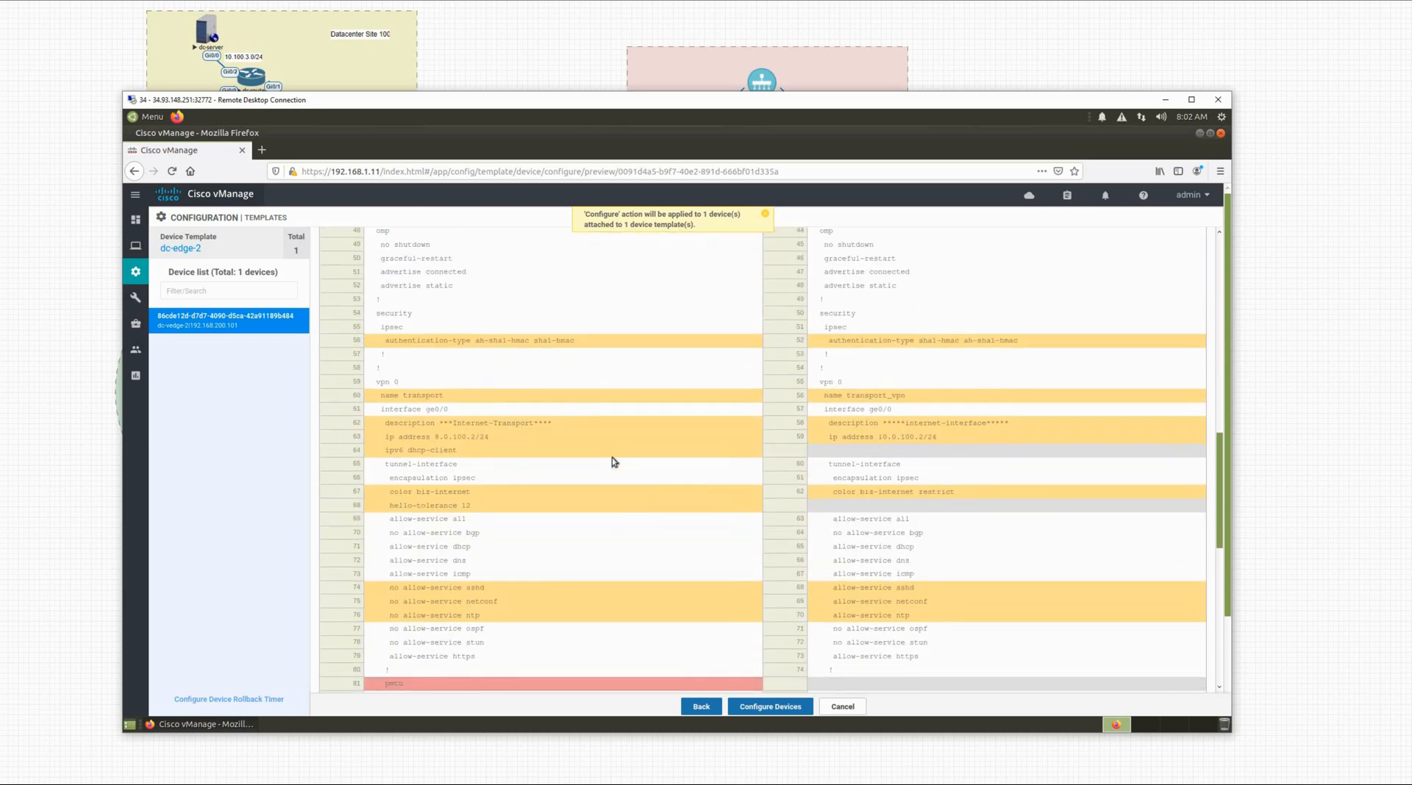
scroll(612, 457, down, 4)
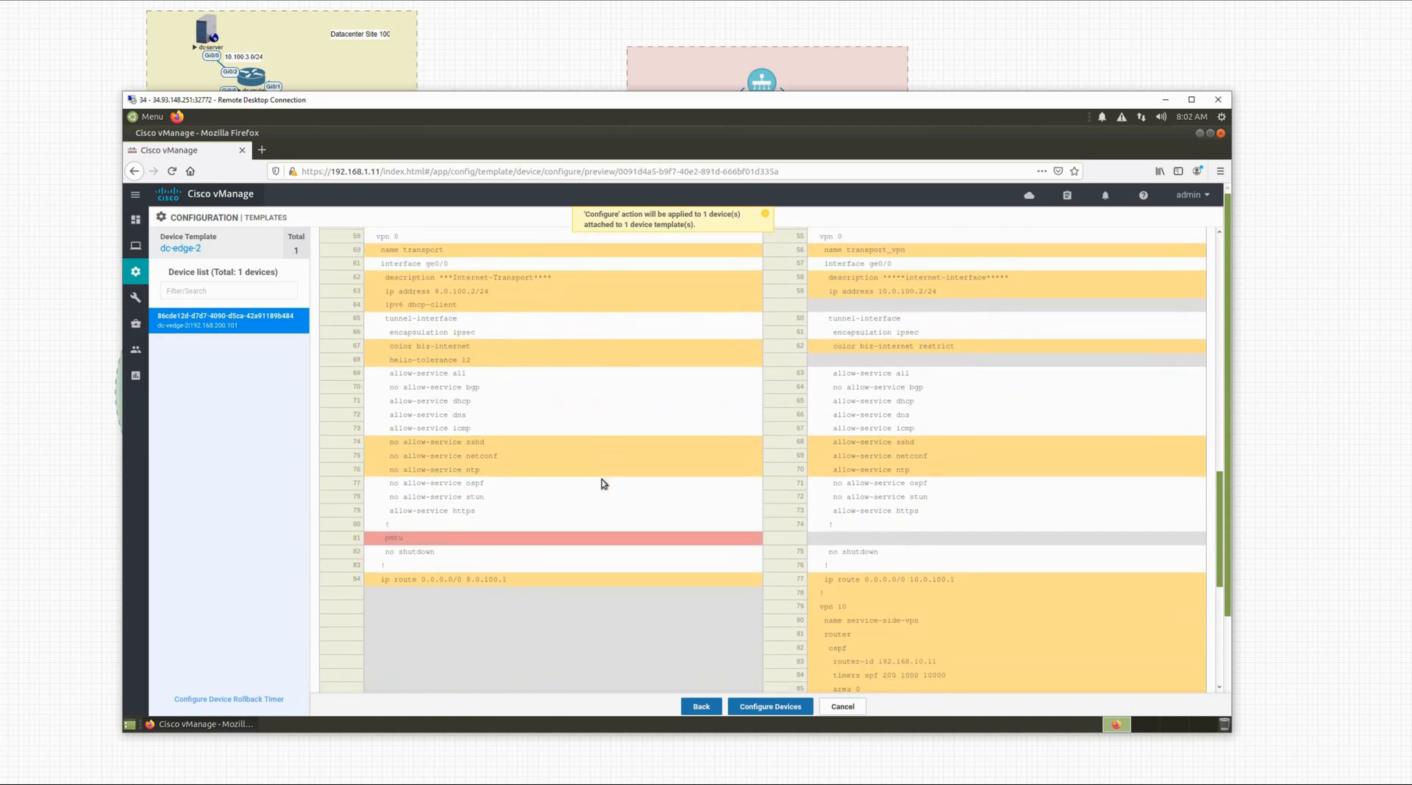
scroll(602, 486, down, 4)
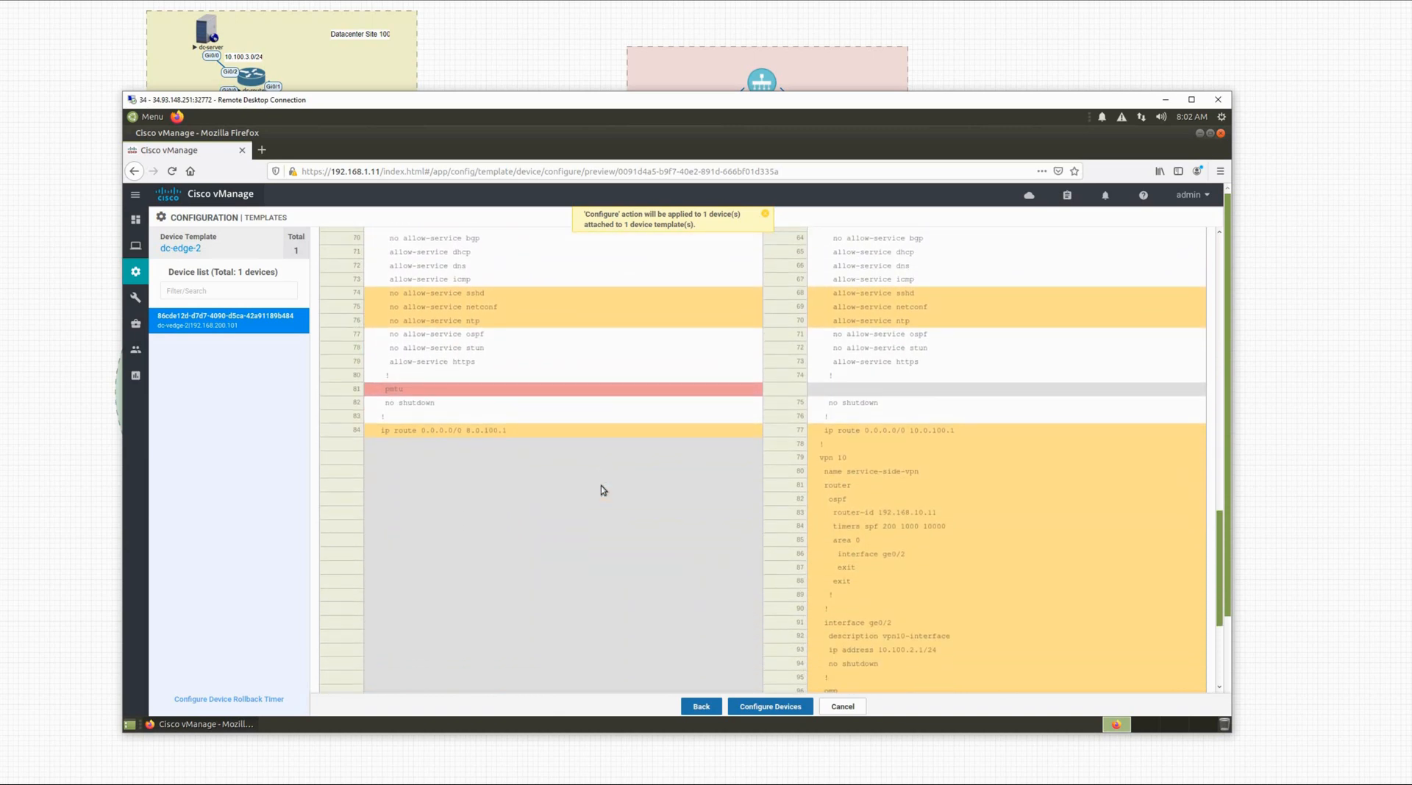
scroll(602, 487, down, 3)
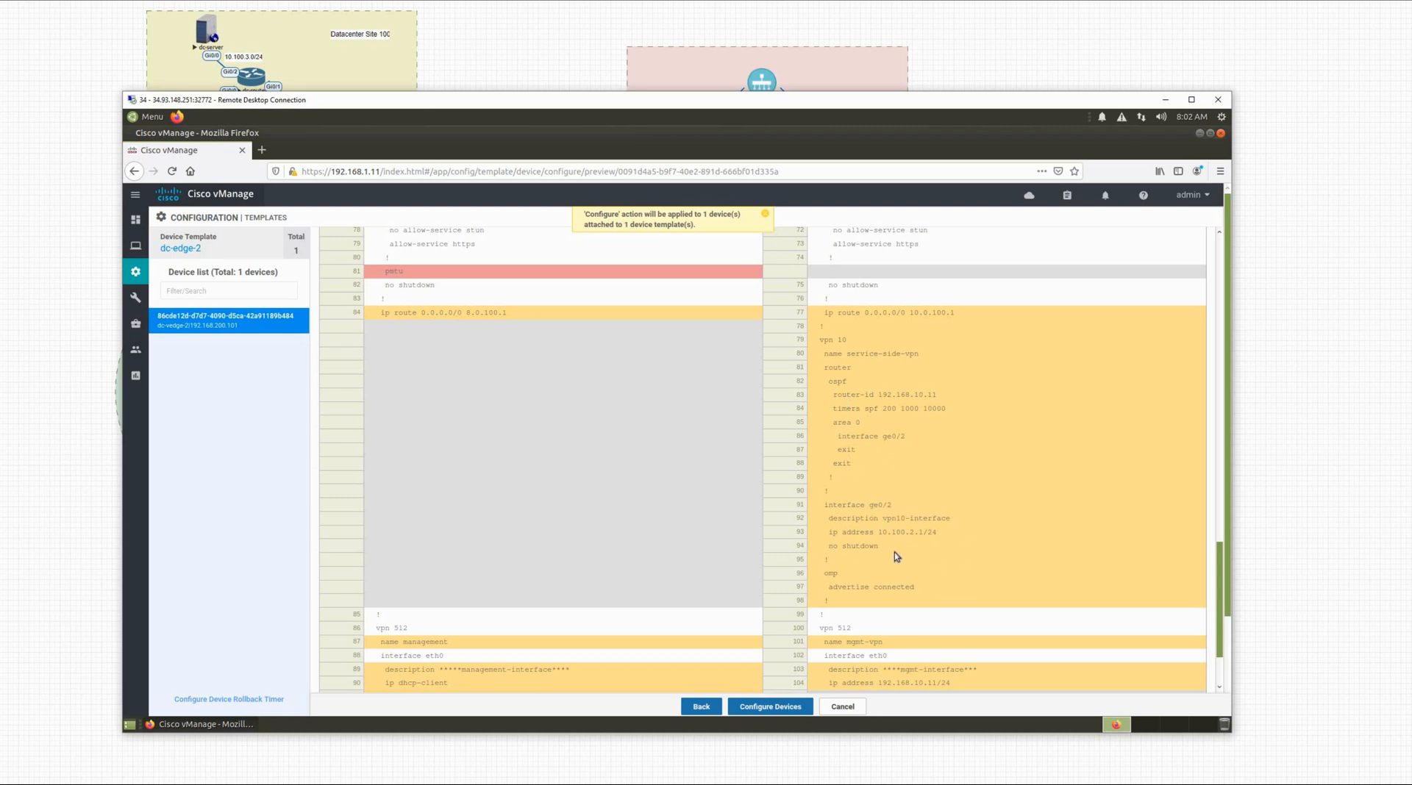
scroll(903, 547, down, 2)
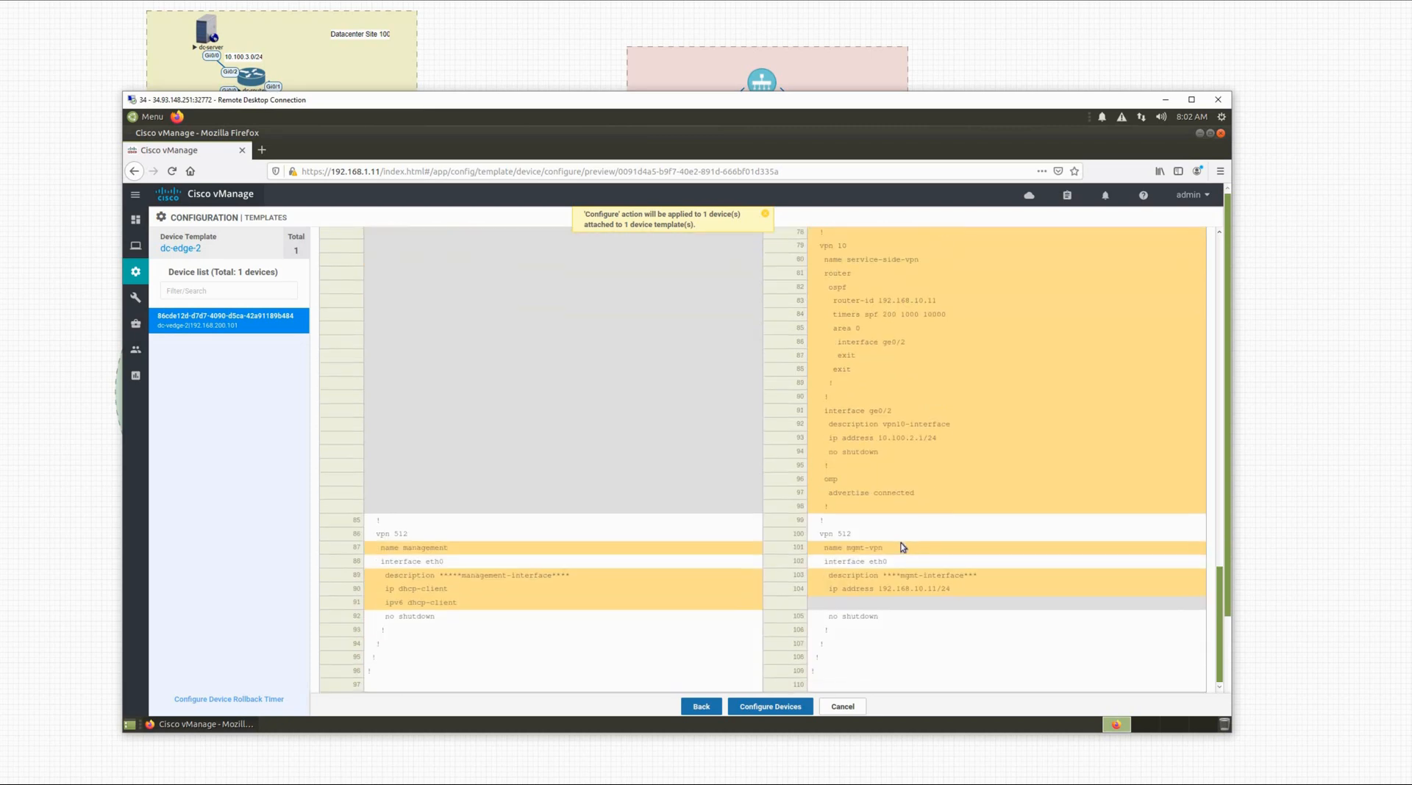
scroll(881, 542, down, 1)
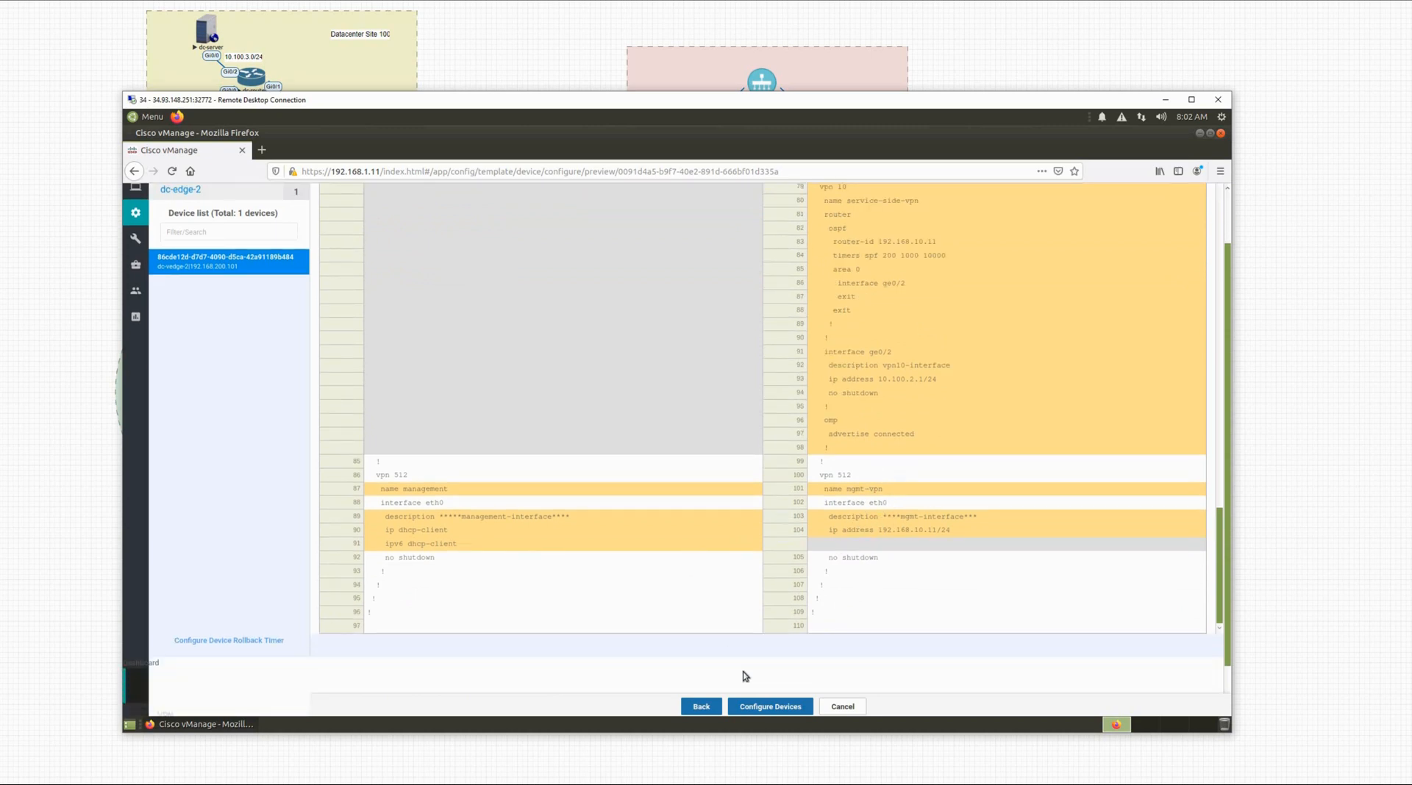
Step: Push the configuration to the site 100 device until the task reports Success, 1 of 1
click(763, 706)
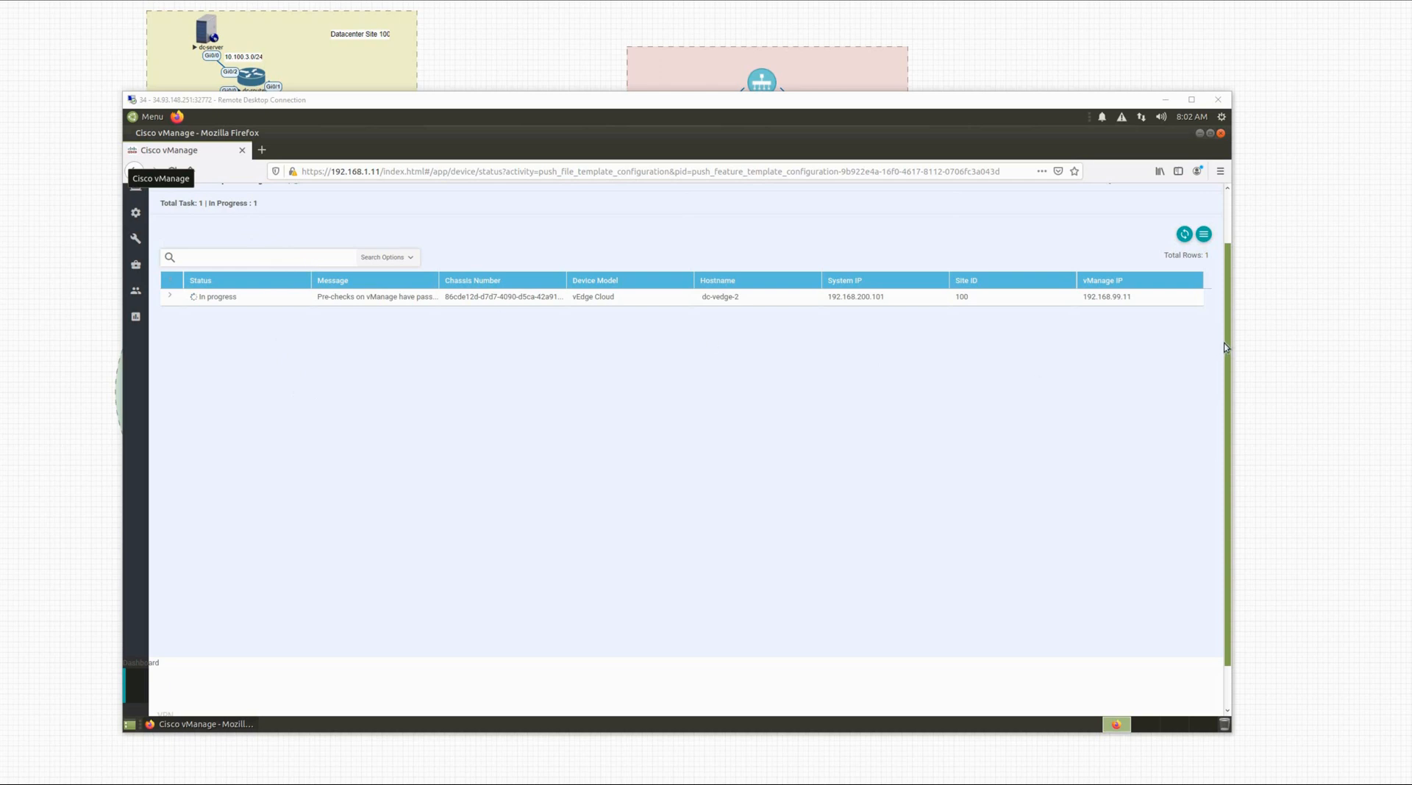
scroll(1220, 308, up, 2)
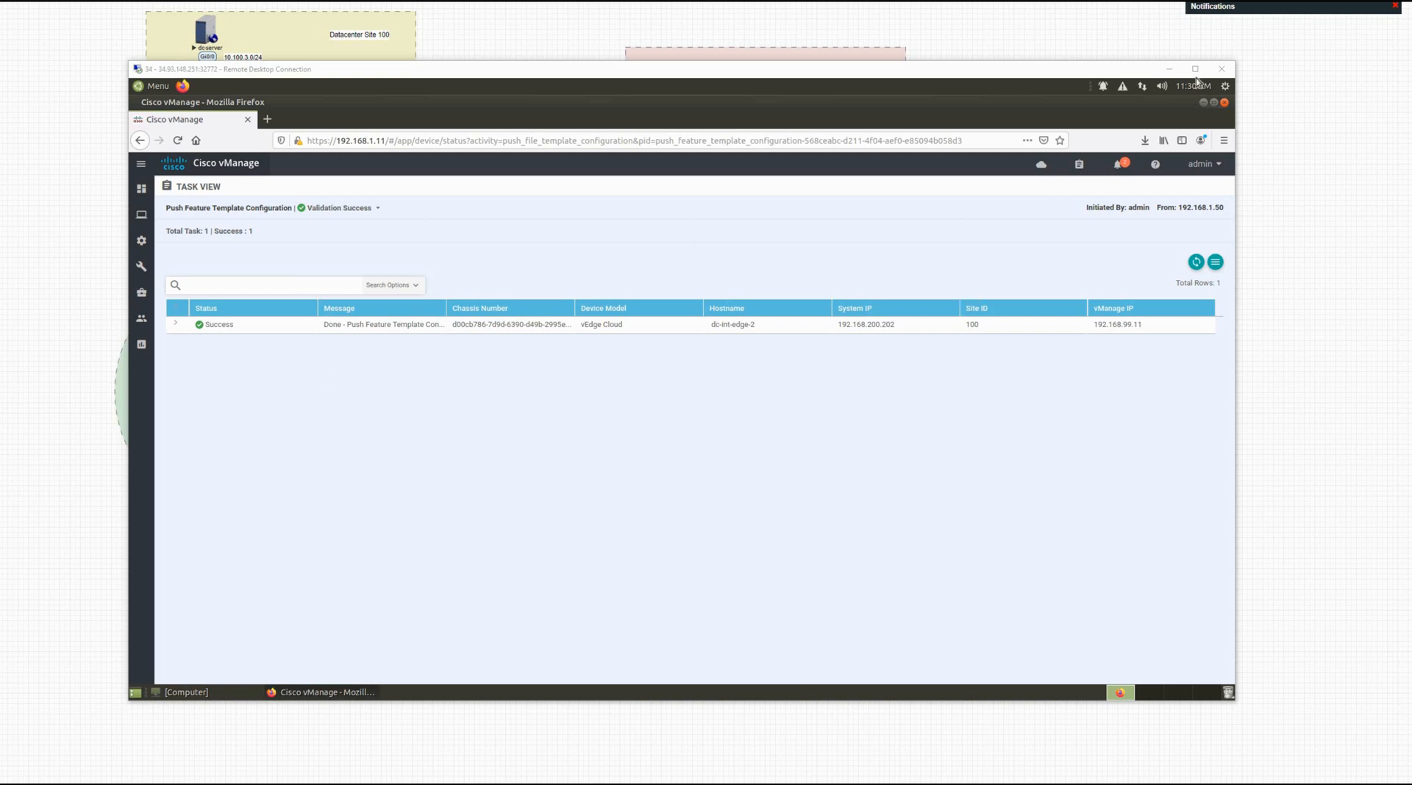
Step: Minimise the remote desktop and zoom the EVE-NG topology page to 110%
click(1210, 107)
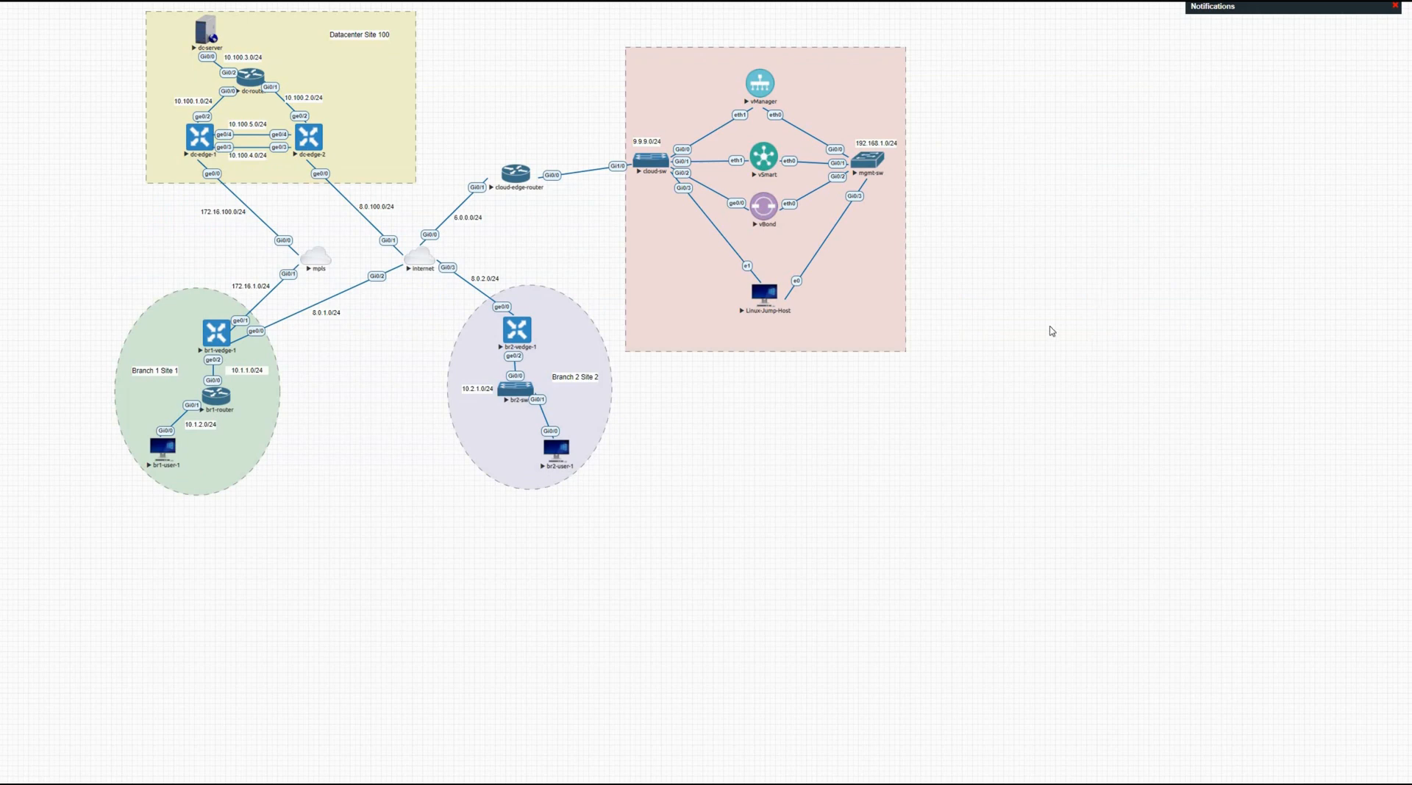
key(ctrl+plus)
key(ctrl+plus)
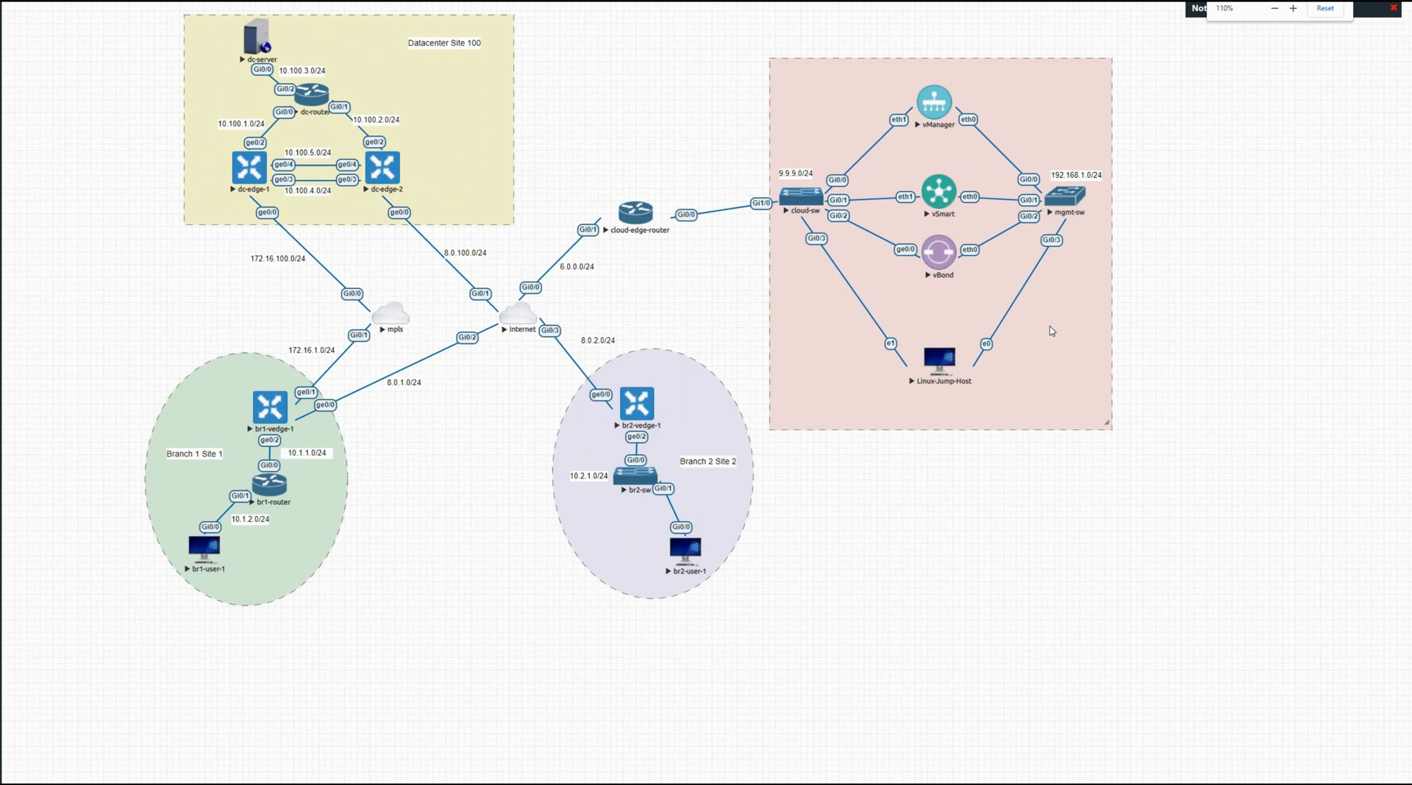
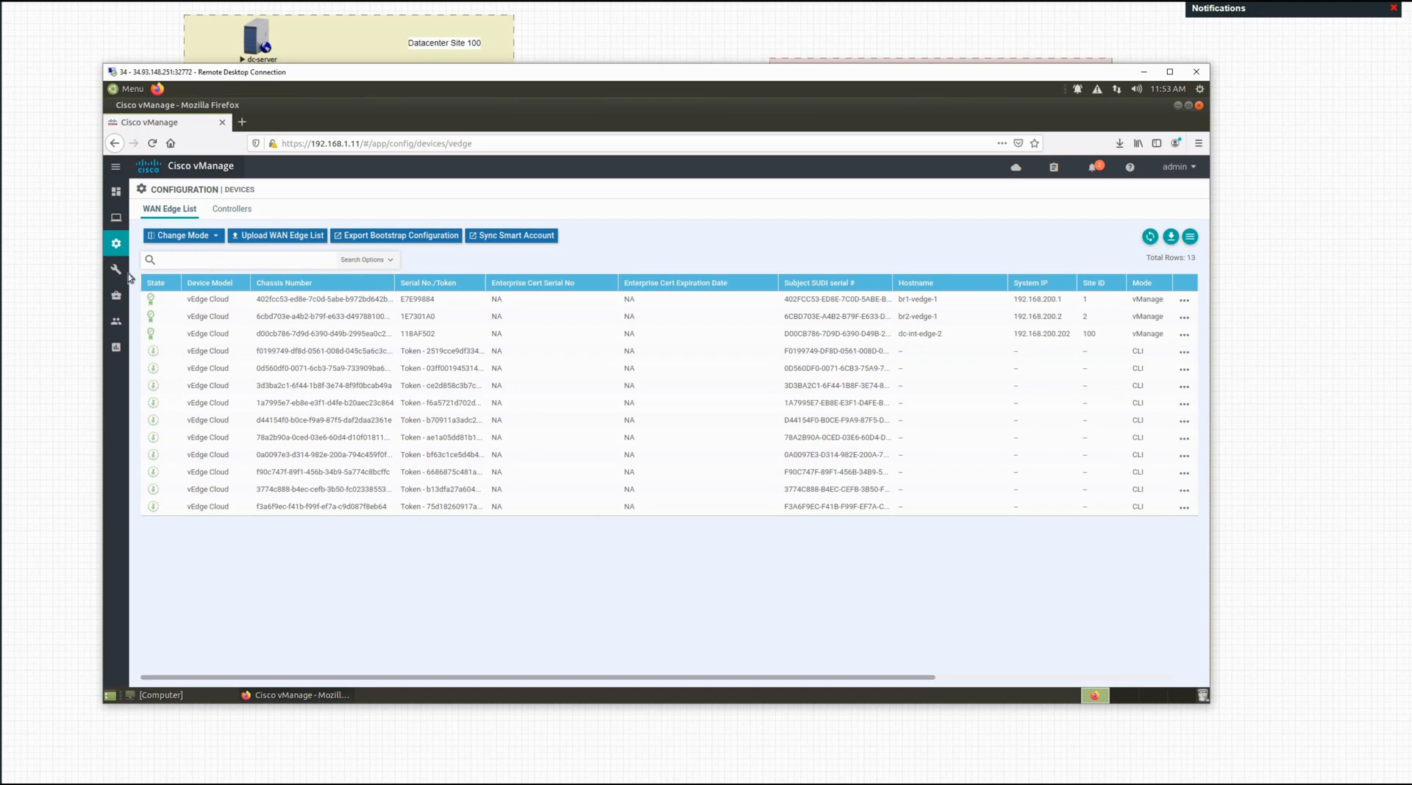
Step: Bring up the Monitor flyout menu from the vManage left sidebar
mouse_move(116, 221)
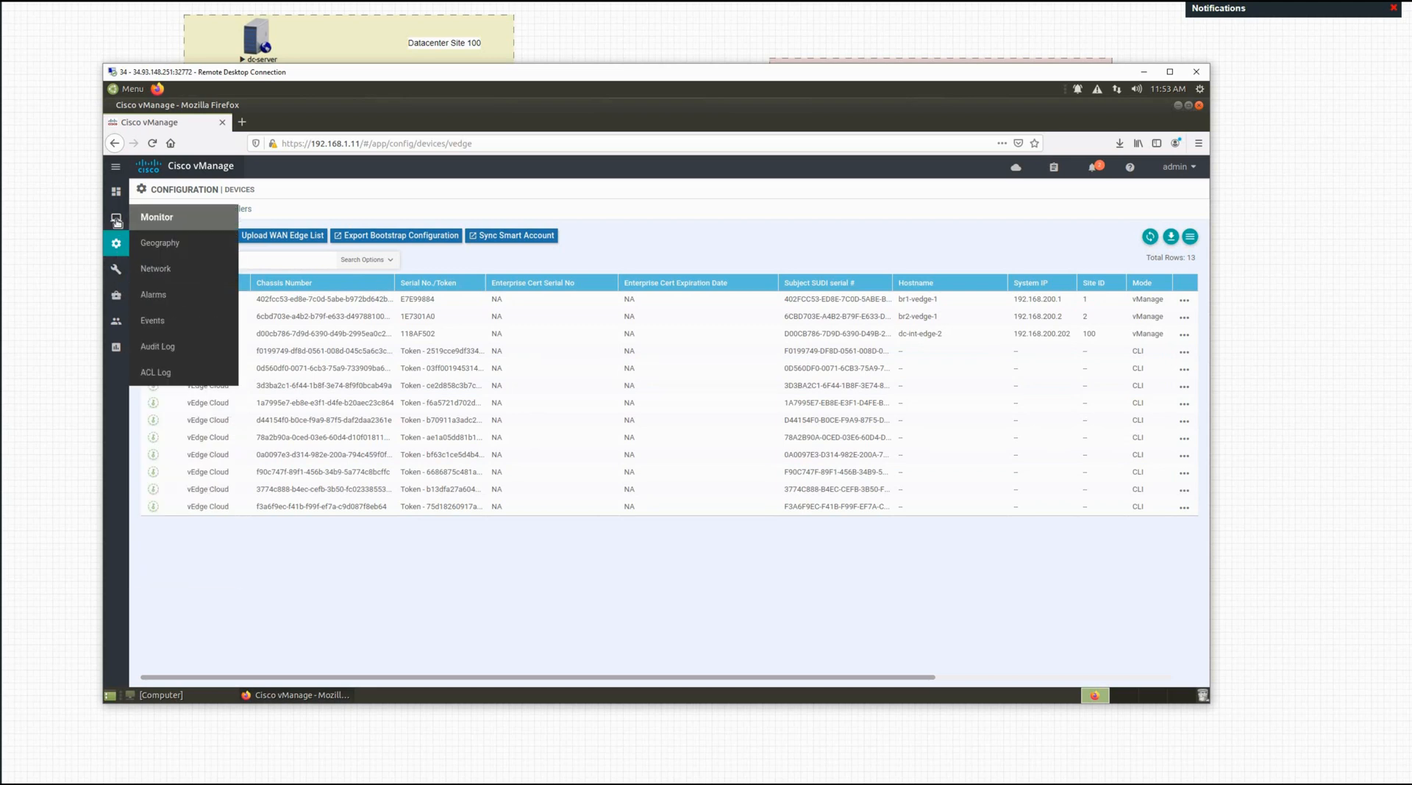
Step: Open Monitor > Network and mark up the table of six WAN-Edge devices
click(163, 271)
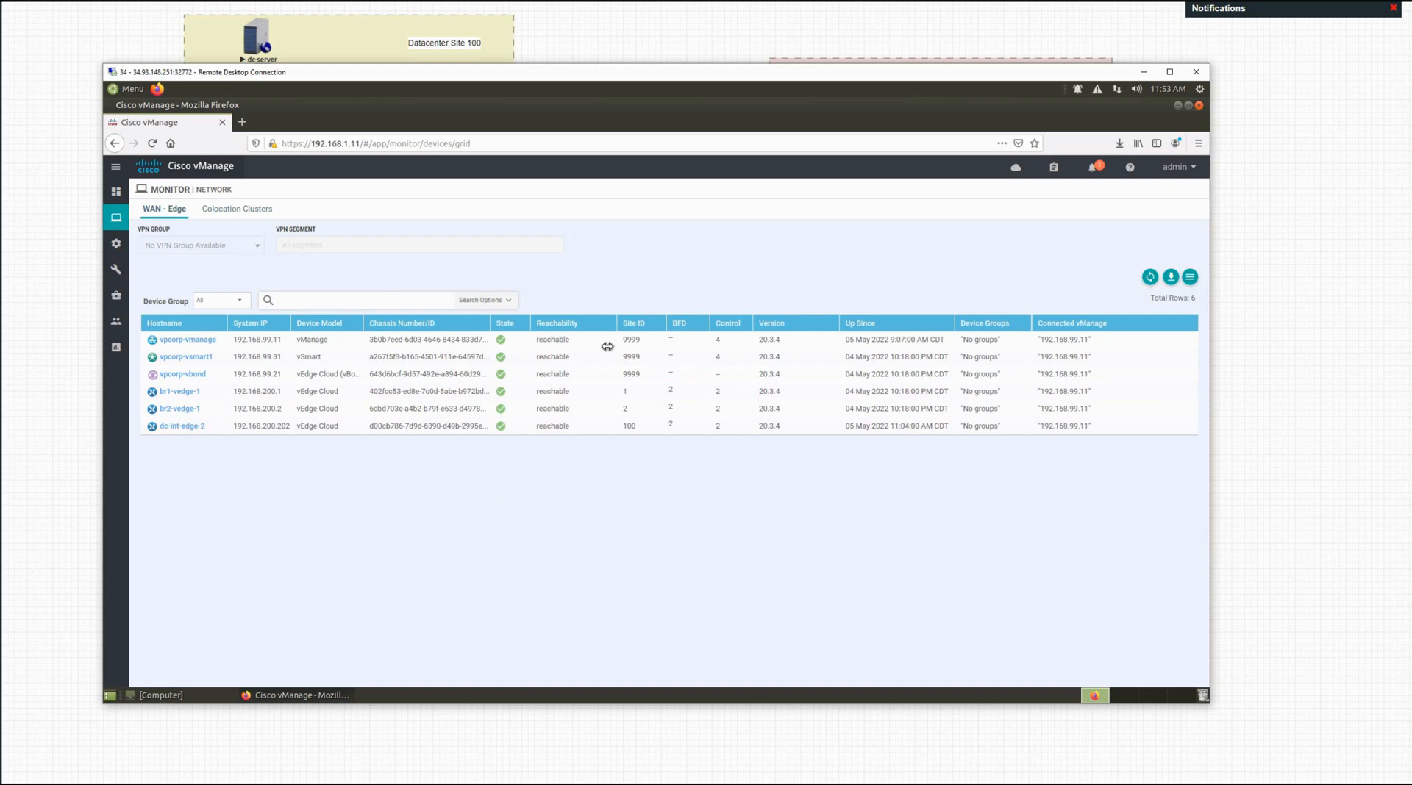
click(2, 409)
drag(644, 382, 626, 401)
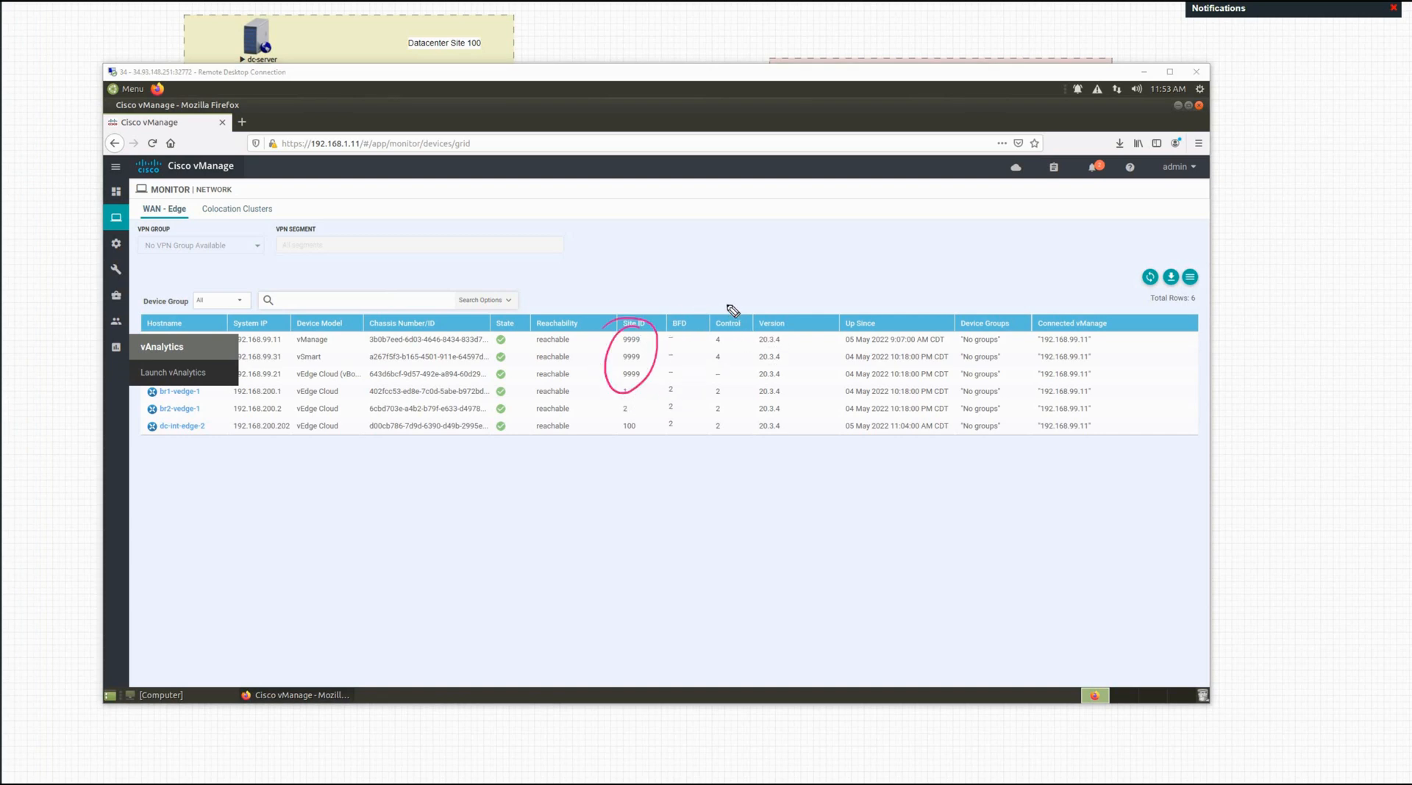
mouse_move(743, 288)
mouse_down()
mouse_move(732, 312)
mouse_move(809, 299)
mouse_up()
click(238, 488)
click(253, 487)
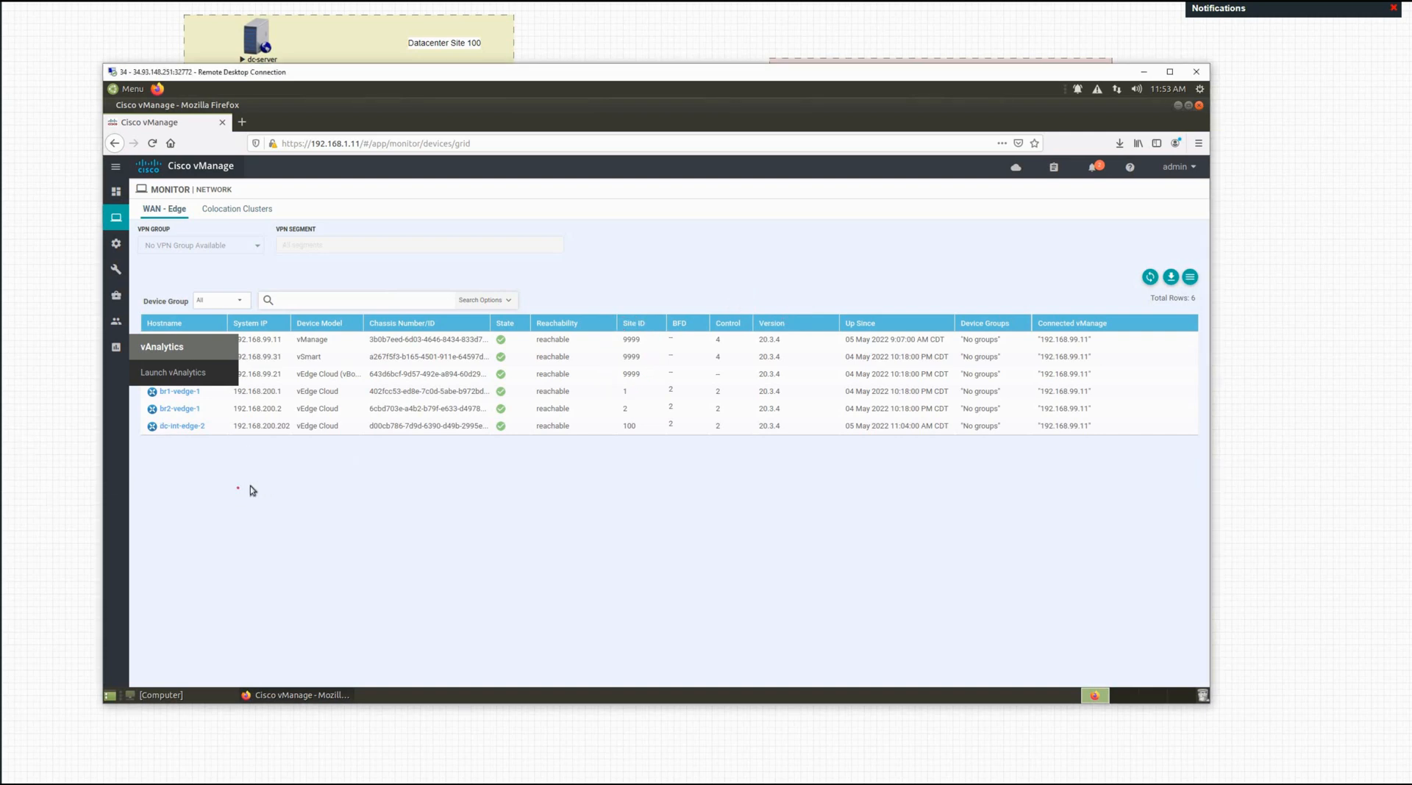
click(109, 468)
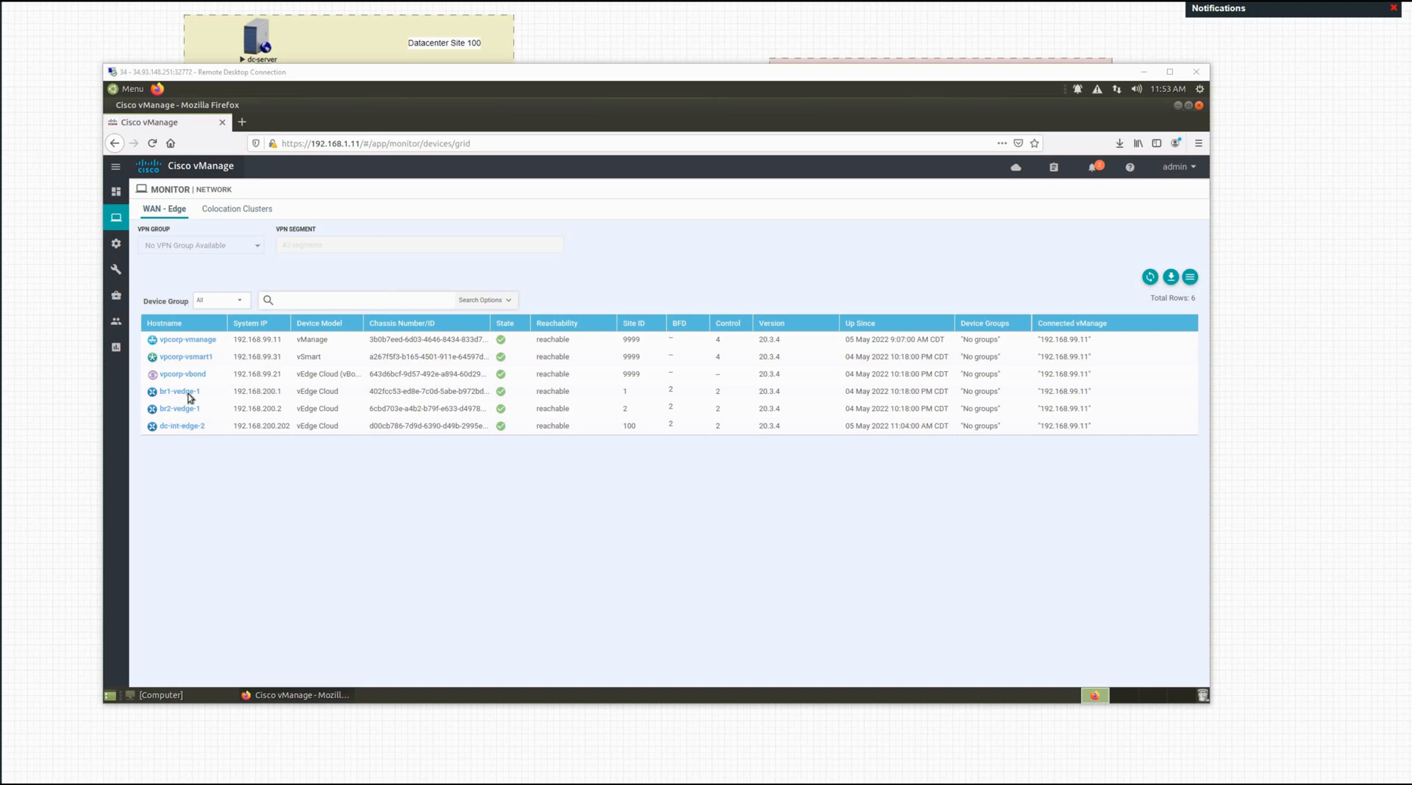
Step: Check br1-vedge-1's Control Connections and Troubleshooting pages, then minimize the remote desktop
click(189, 397)
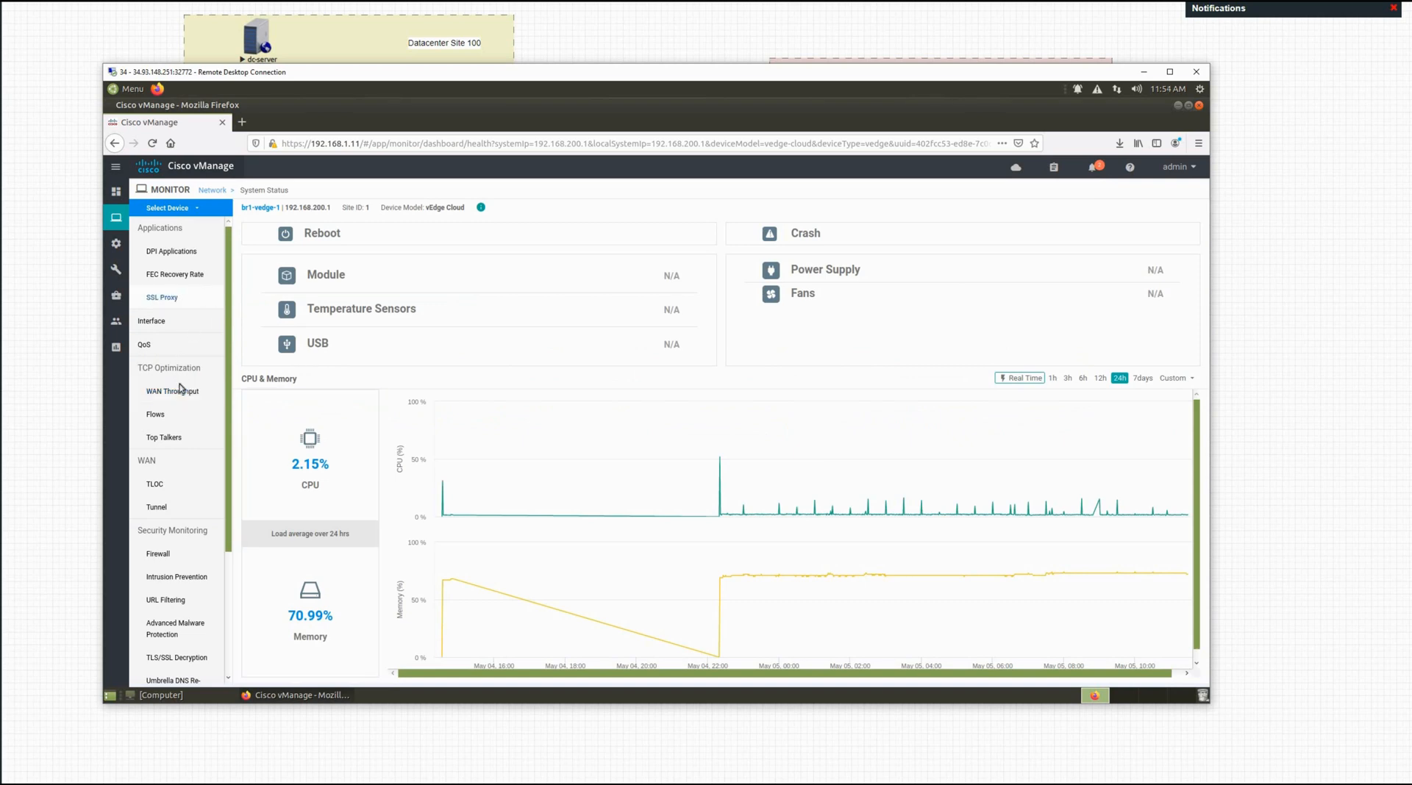
click(194, 346)
scroll(200, 416, down, 4)
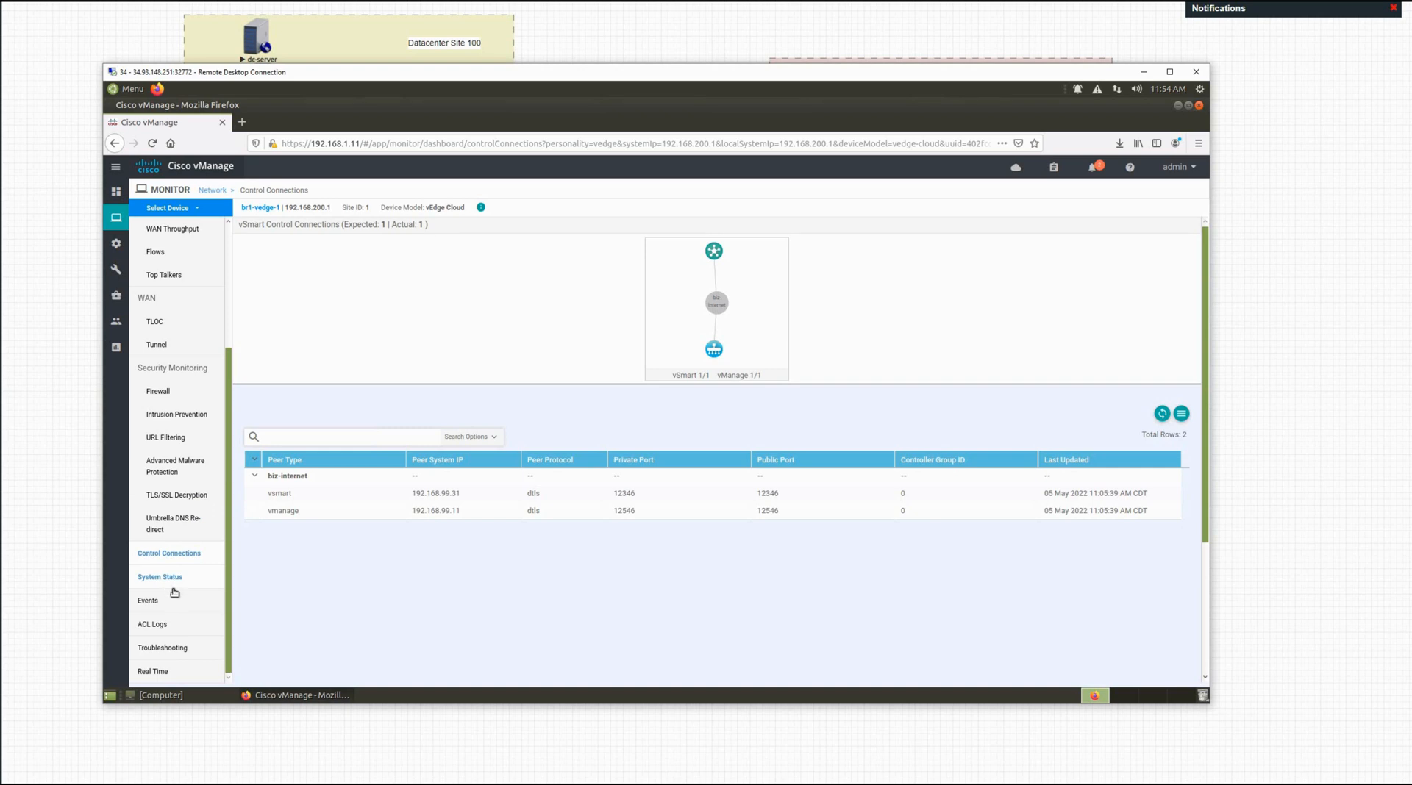
click(164, 650)
click(1144, 72)
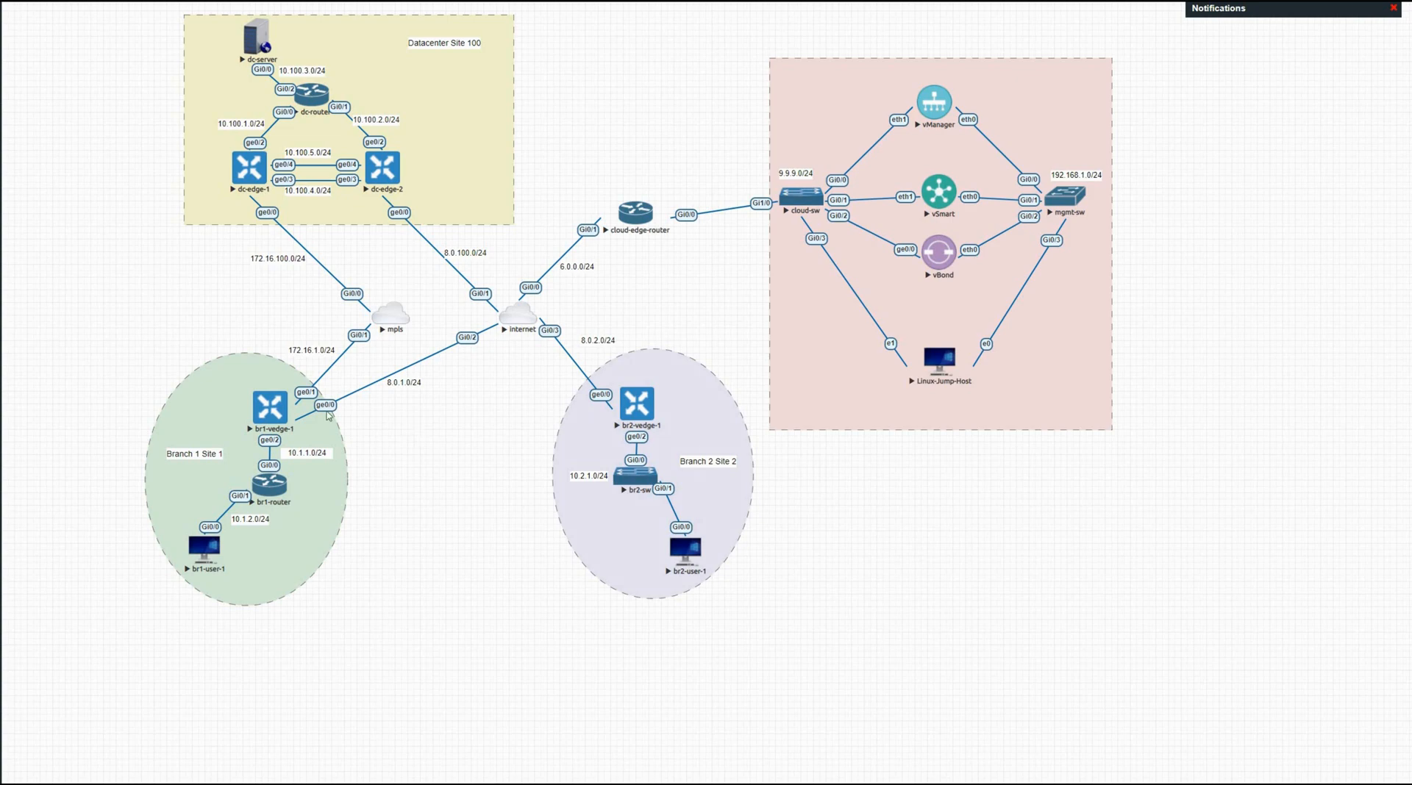
Step: Switch back to the vManage session showing br1-vedge-1's Troubleshooting page
key(alt+Tab)
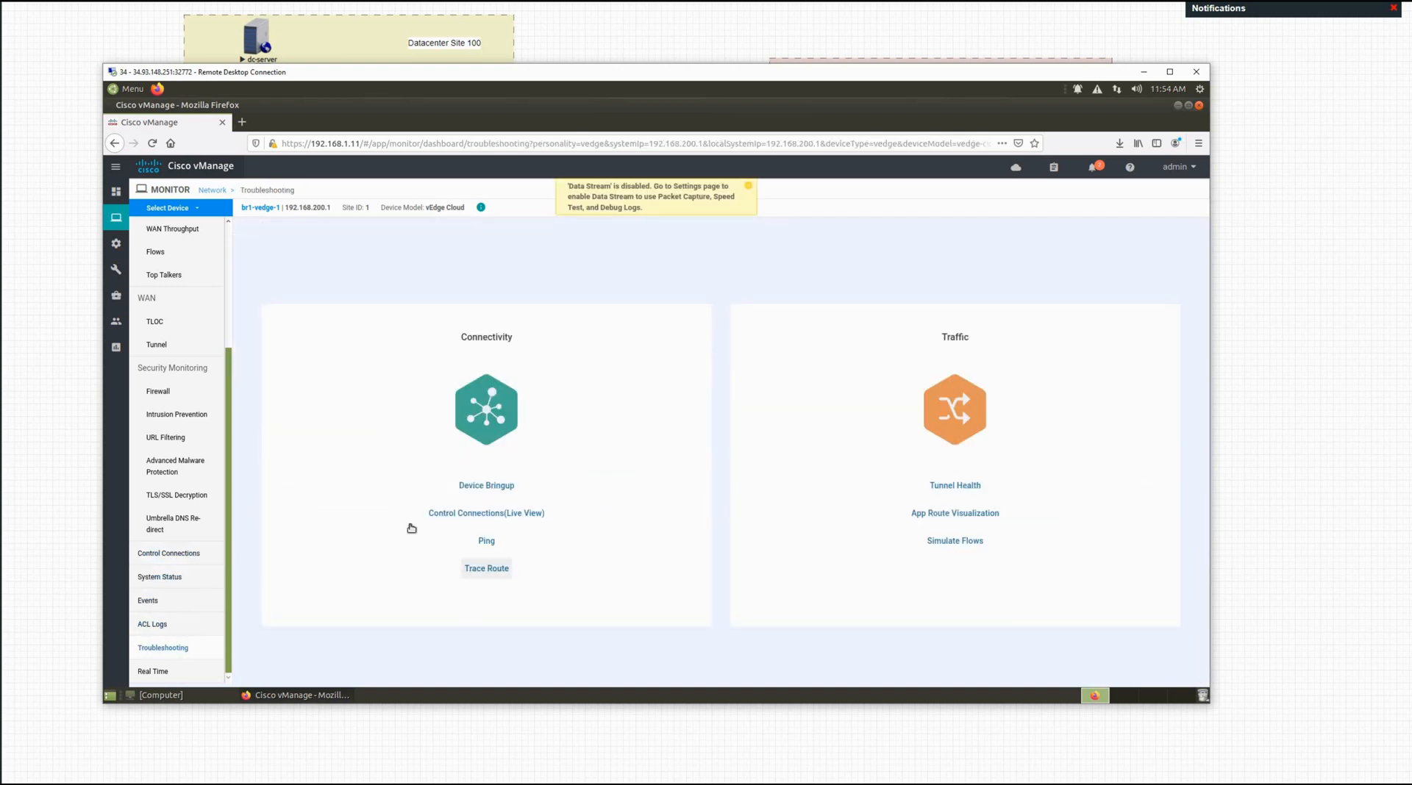
Step: Open br1-vedge-1's Device Bringup view and mark up its checked stages
click(484, 487)
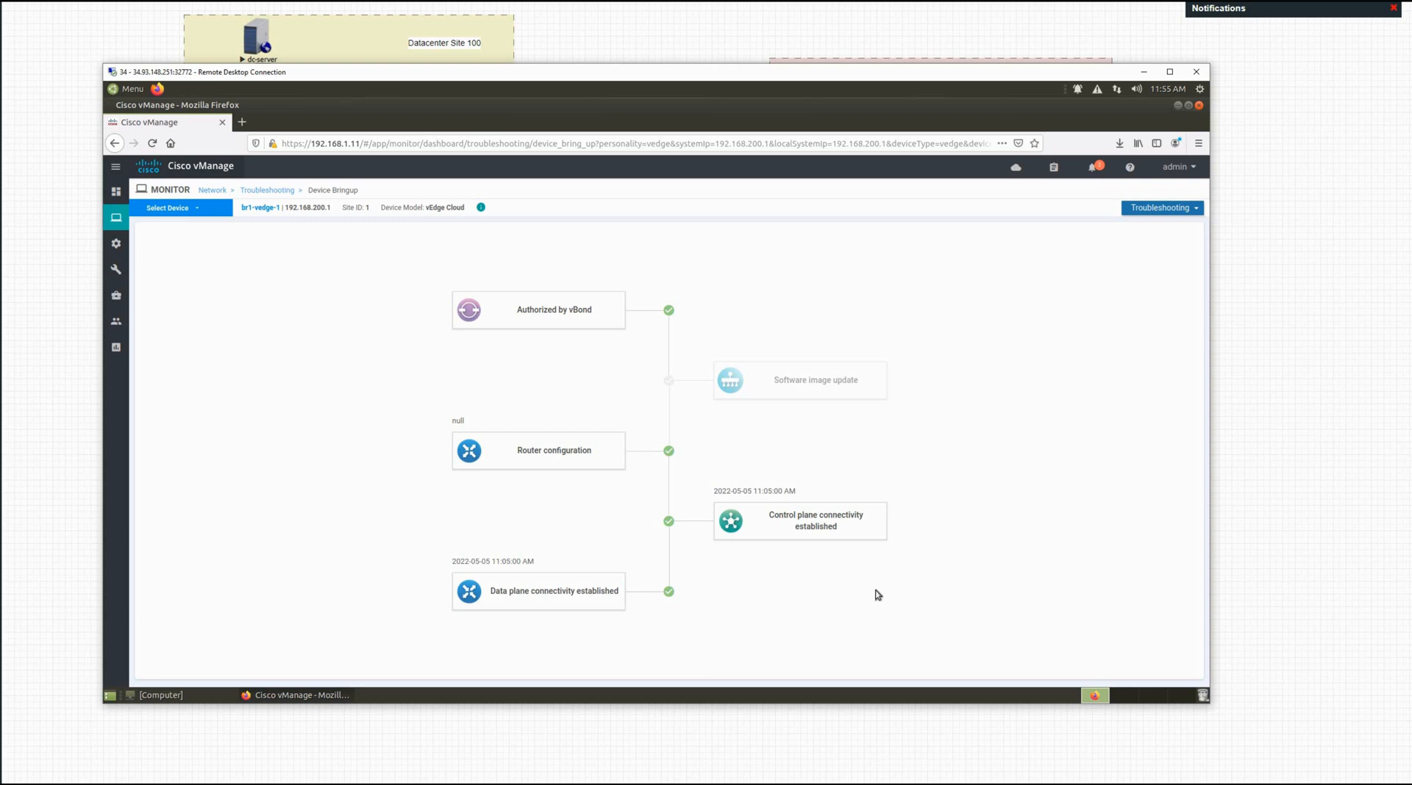
mouse_move(116, 321)
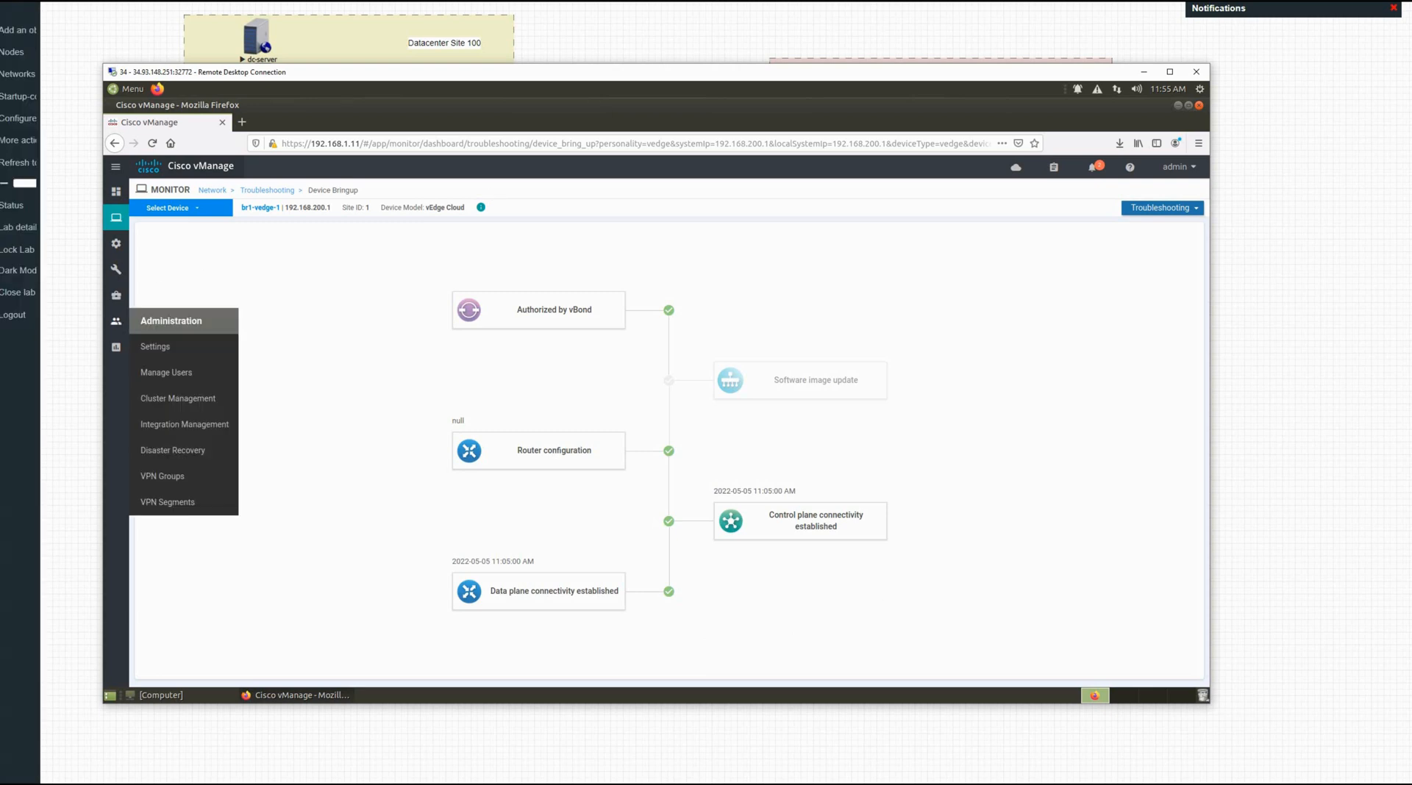
click(19, 413)
mouse_move(581, 559)
mouse_down()
mouse_move(593, 524)
mouse_move(590, 556)
mouse_up()
drag(568, 541, 605, 542)
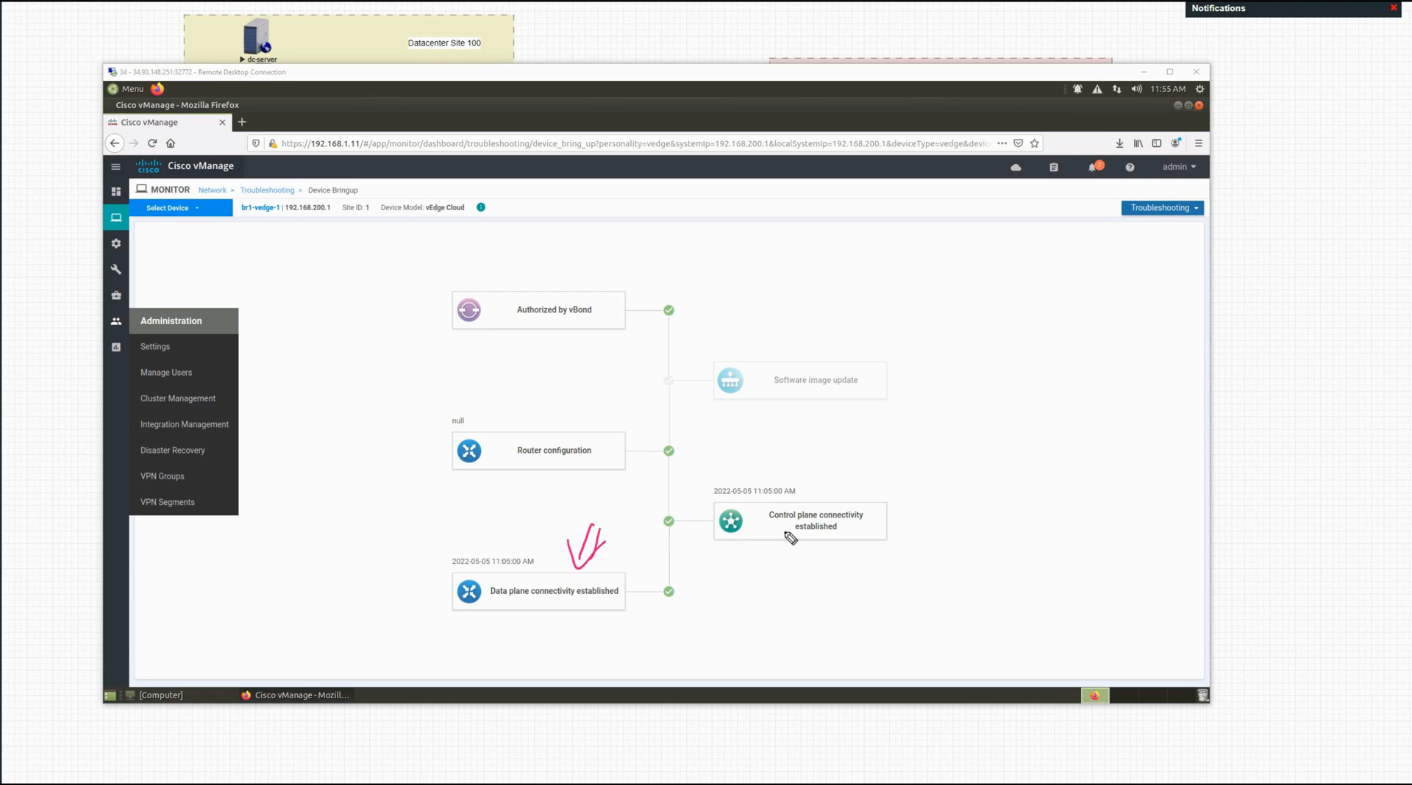
drag(843, 498, 862, 464)
drag(867, 472, 839, 503)
mouse_move(484, 364)
mouse_down()
mouse_move(530, 345)
mouse_move(525, 389)
mouse_up()
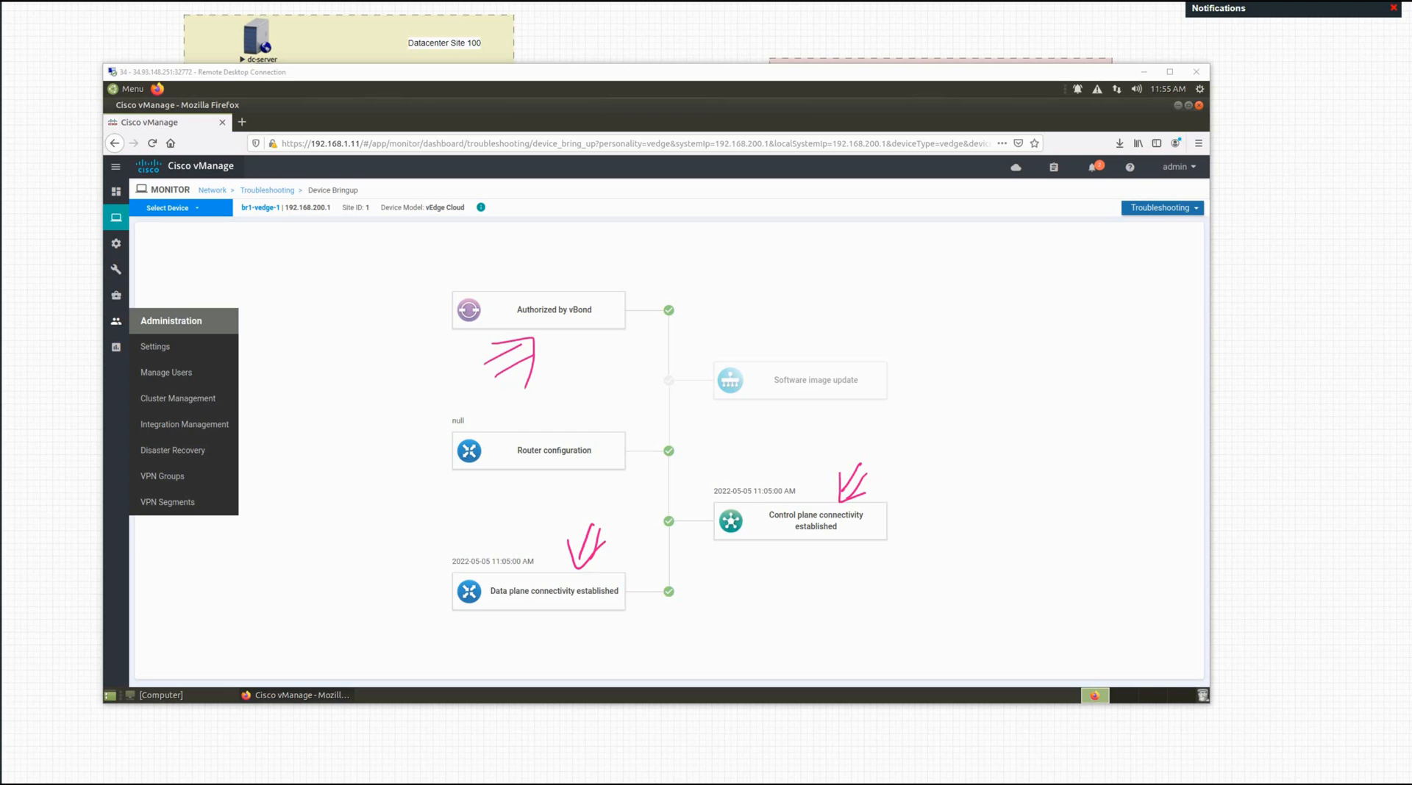
key(Escape)
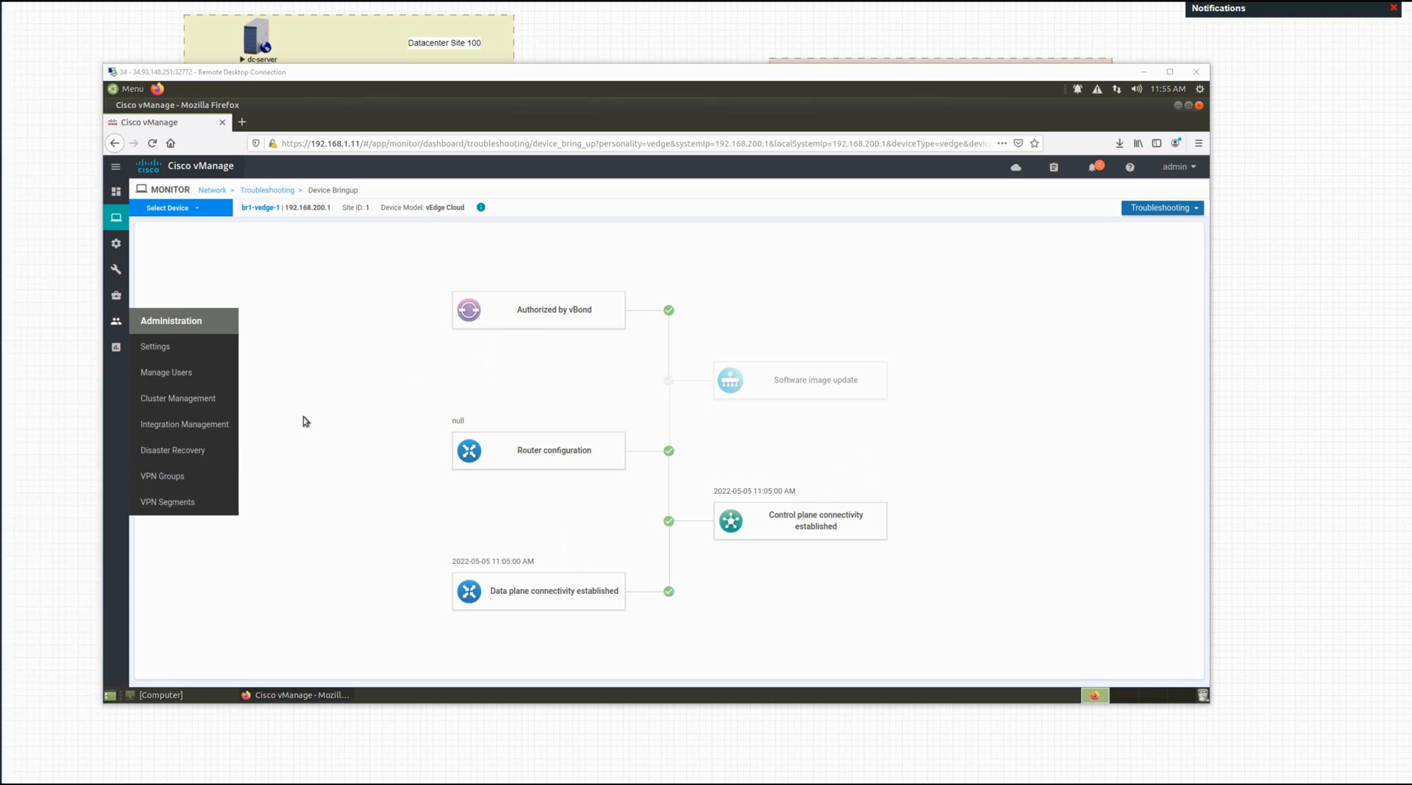
Step: Check br1-vedge-1's live control connections and Ping form, returning to Troubleshooting each time
click(180, 213)
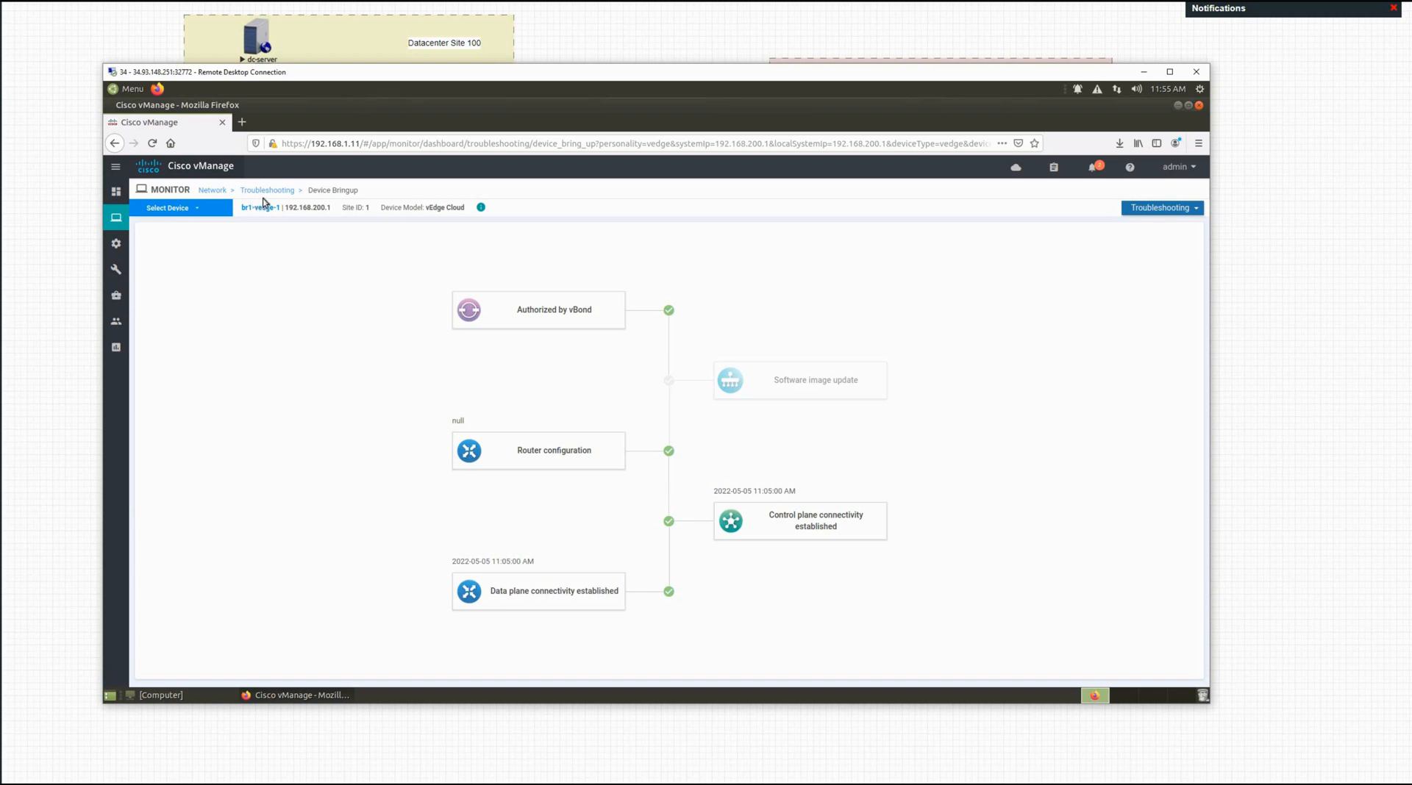
click(264, 191)
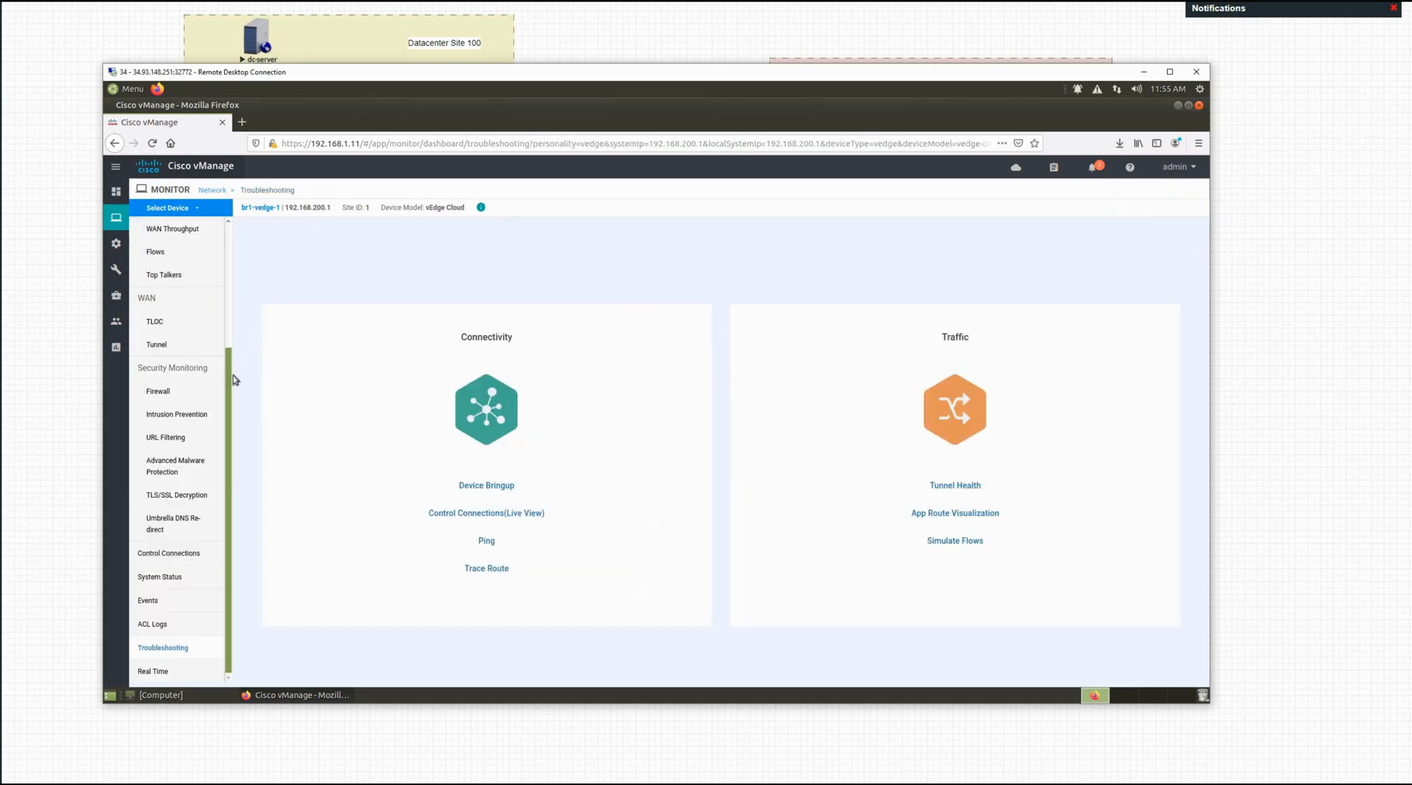
click(481, 515)
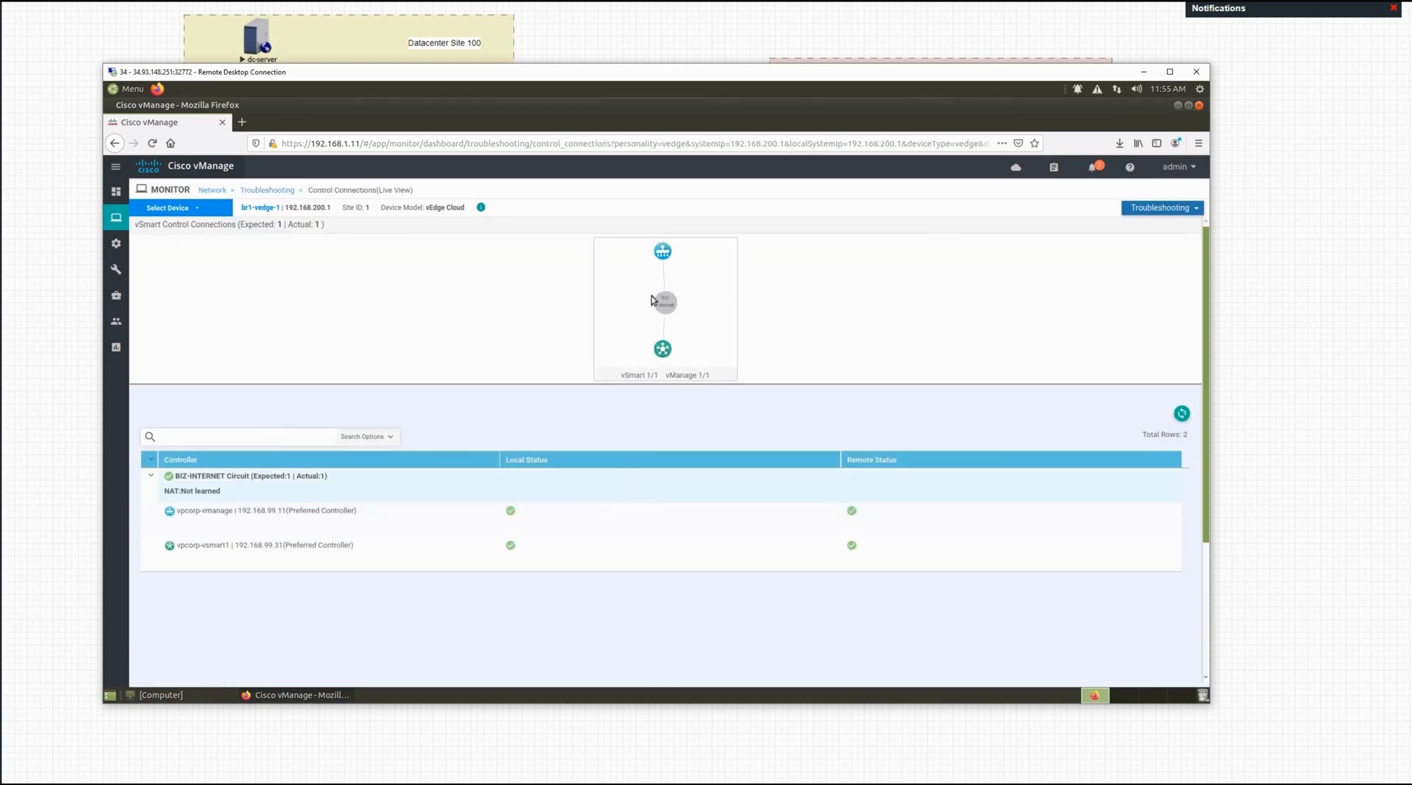
click(281, 193)
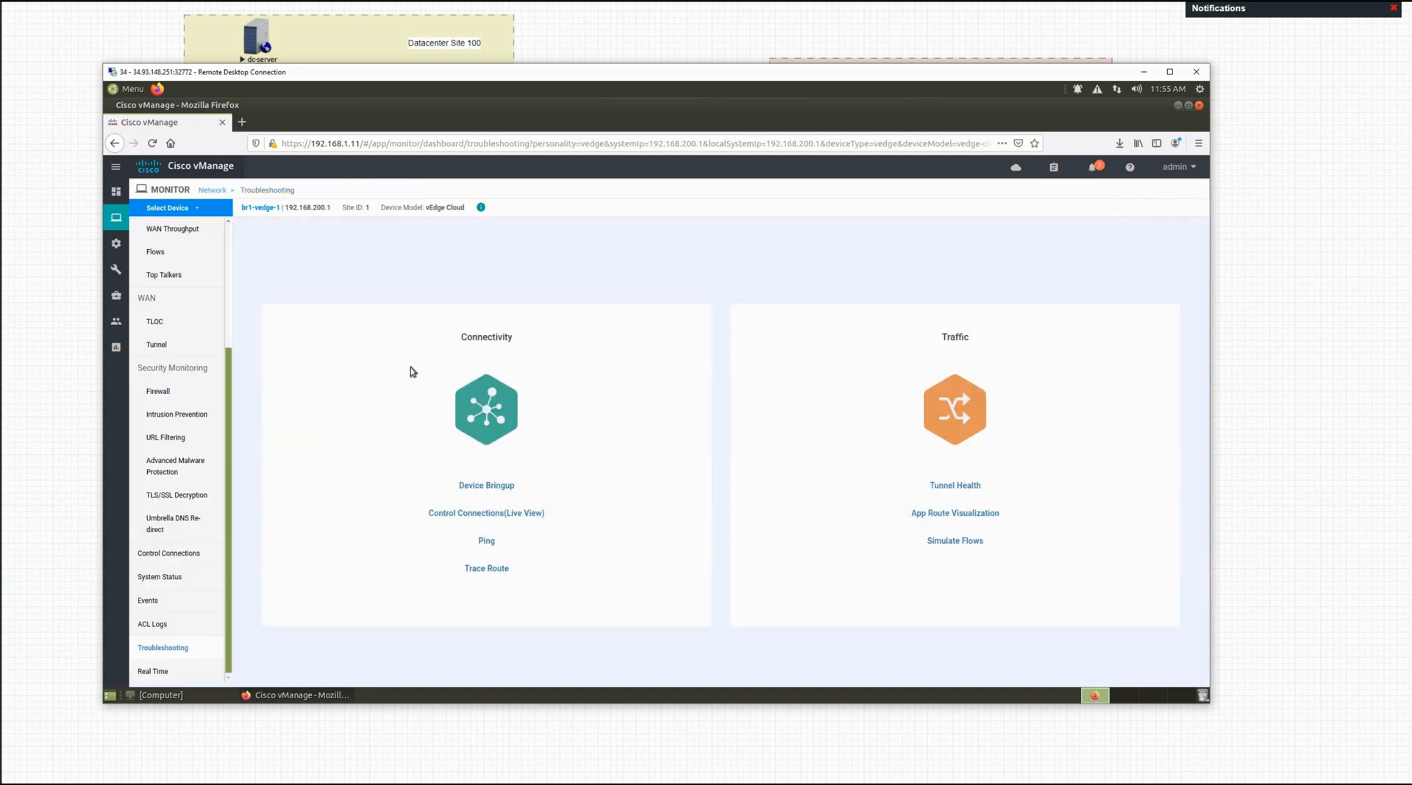
click(486, 542)
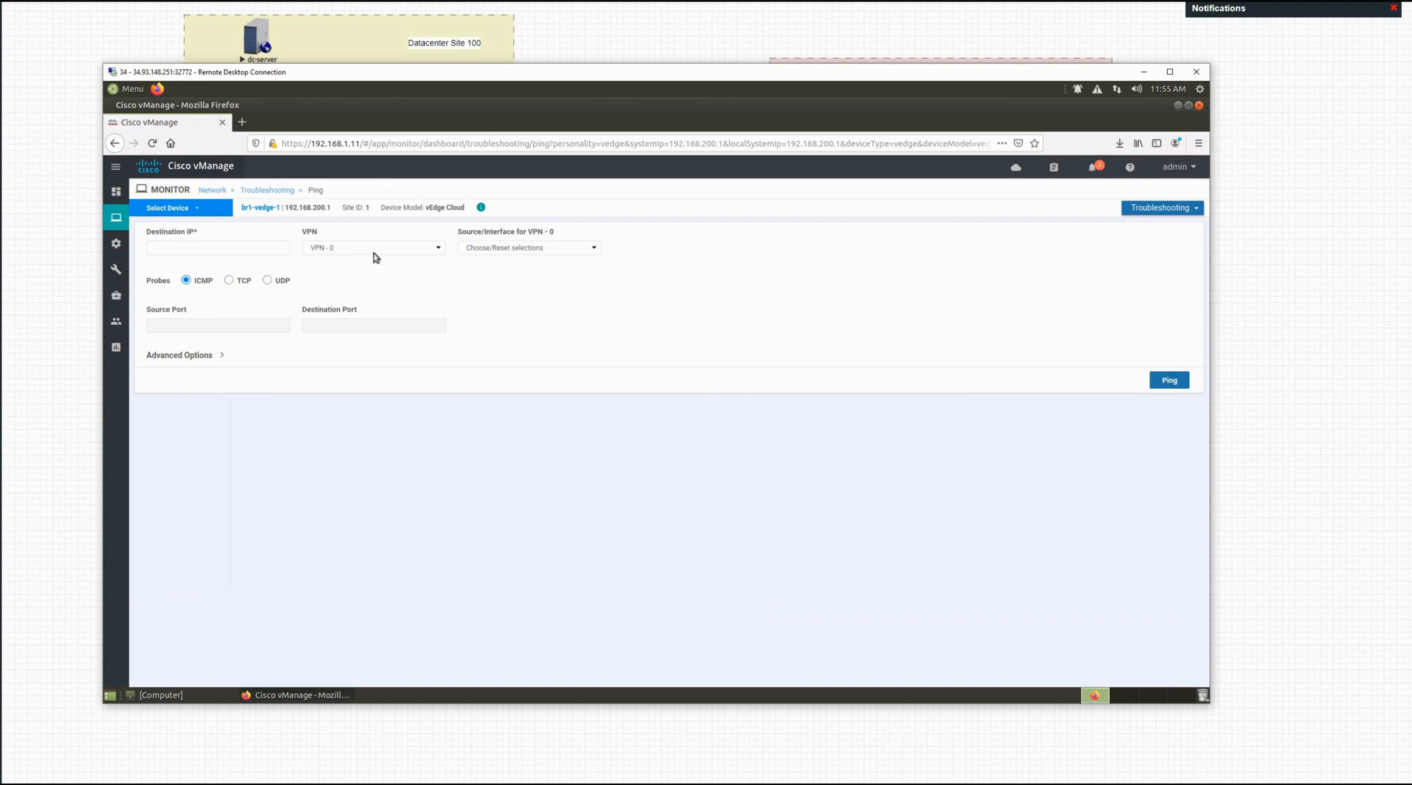
click(258, 193)
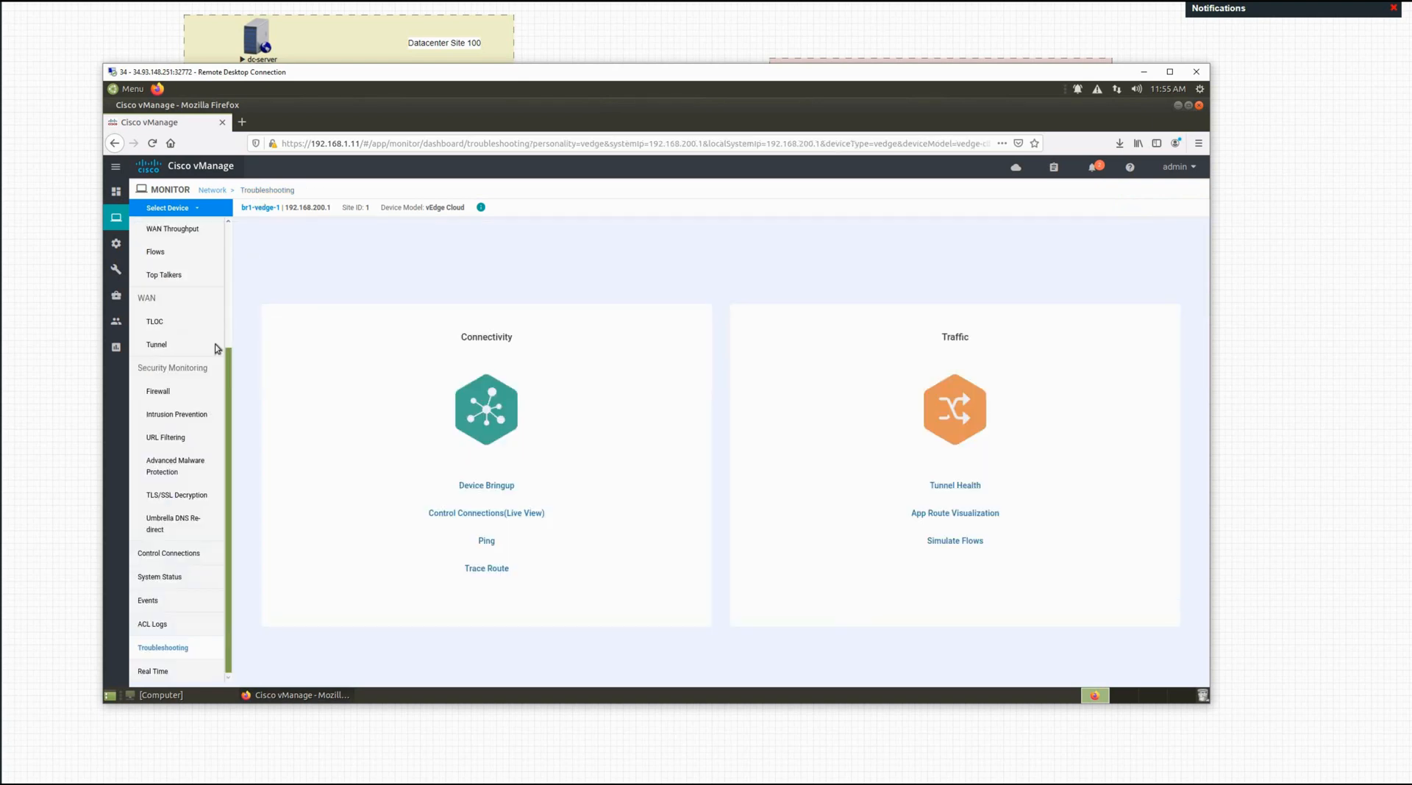
Step: Open br1-vedge-1's Real Time view and scroll Device Options toward OMP Received Routes
click(159, 674)
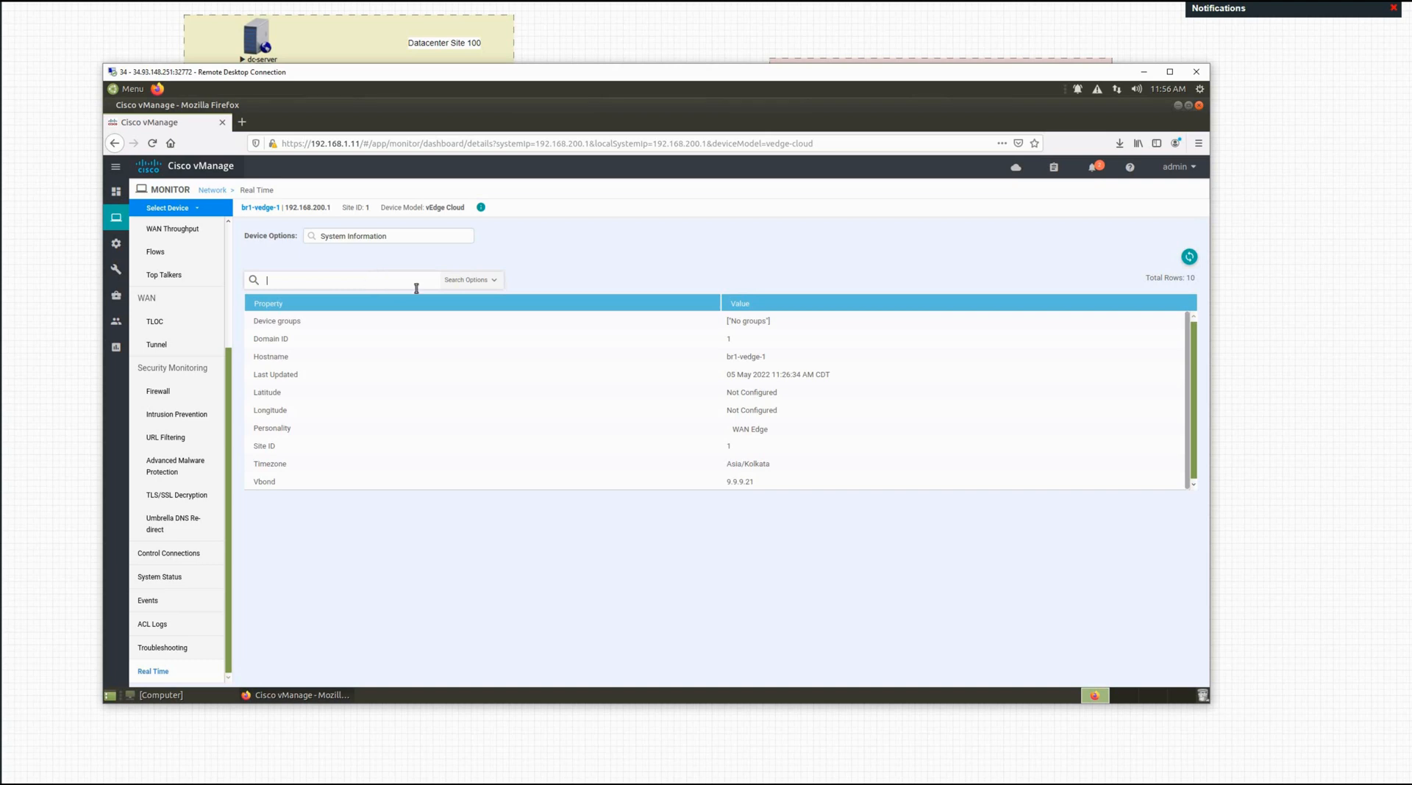
click(454, 283)
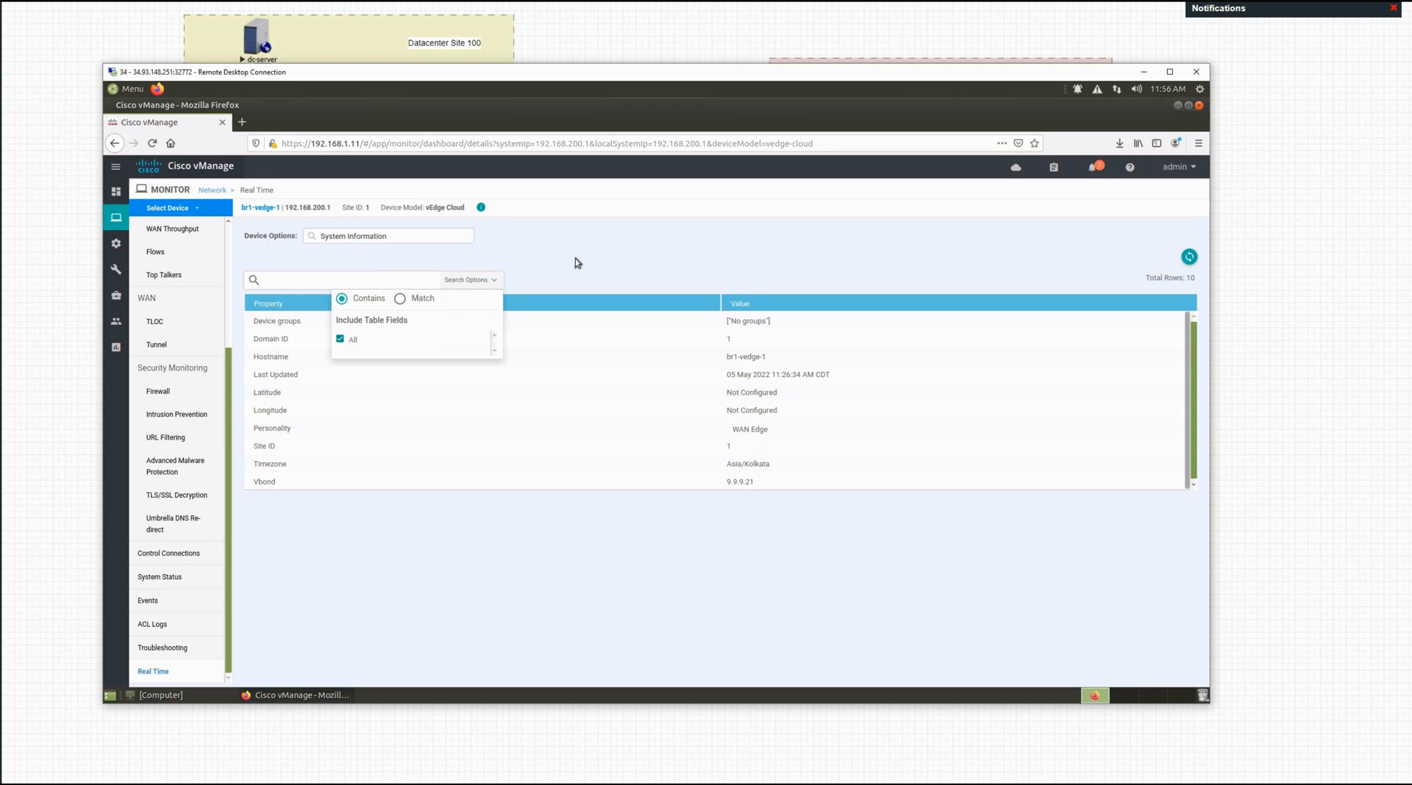
click(392, 278)
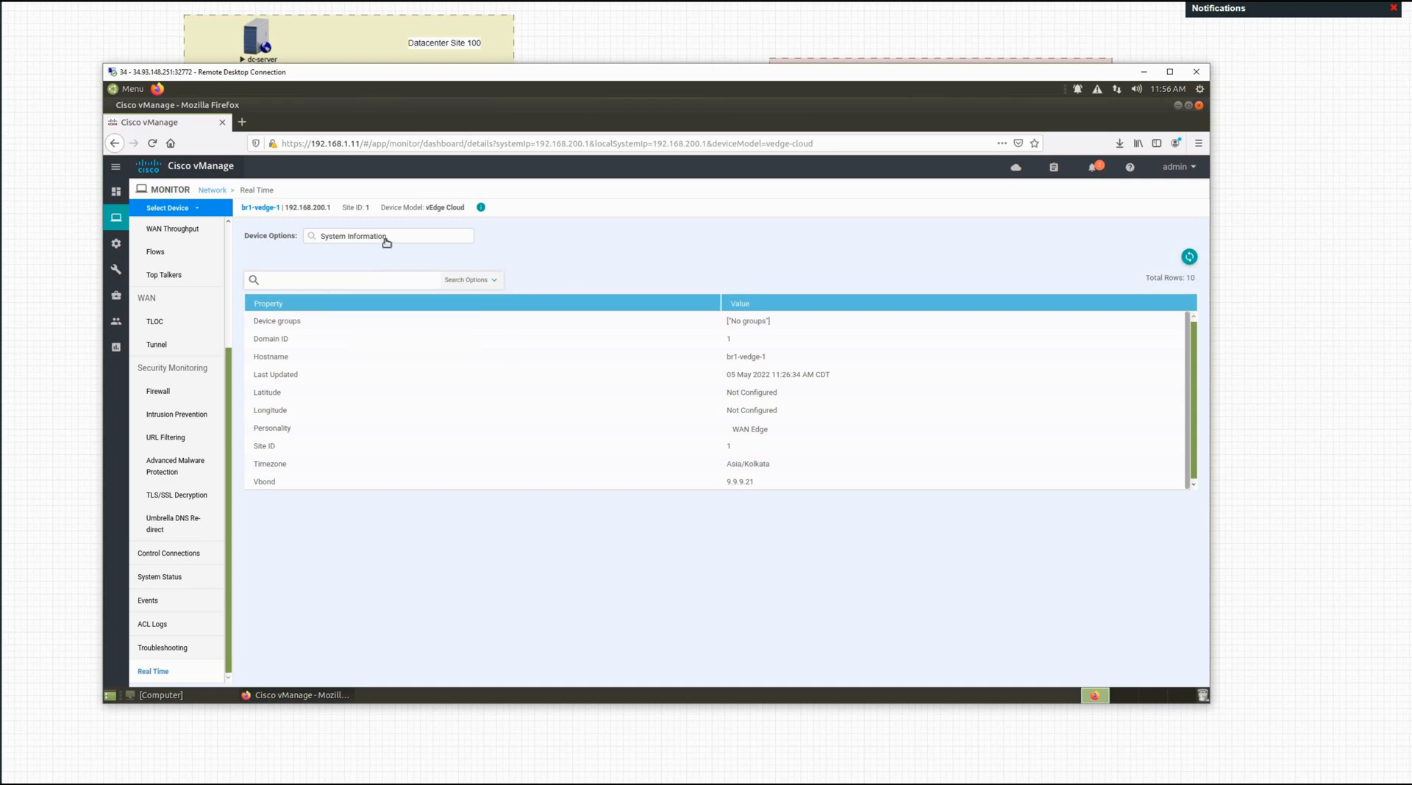
click(386, 237)
scroll(396, 333, down, 4)
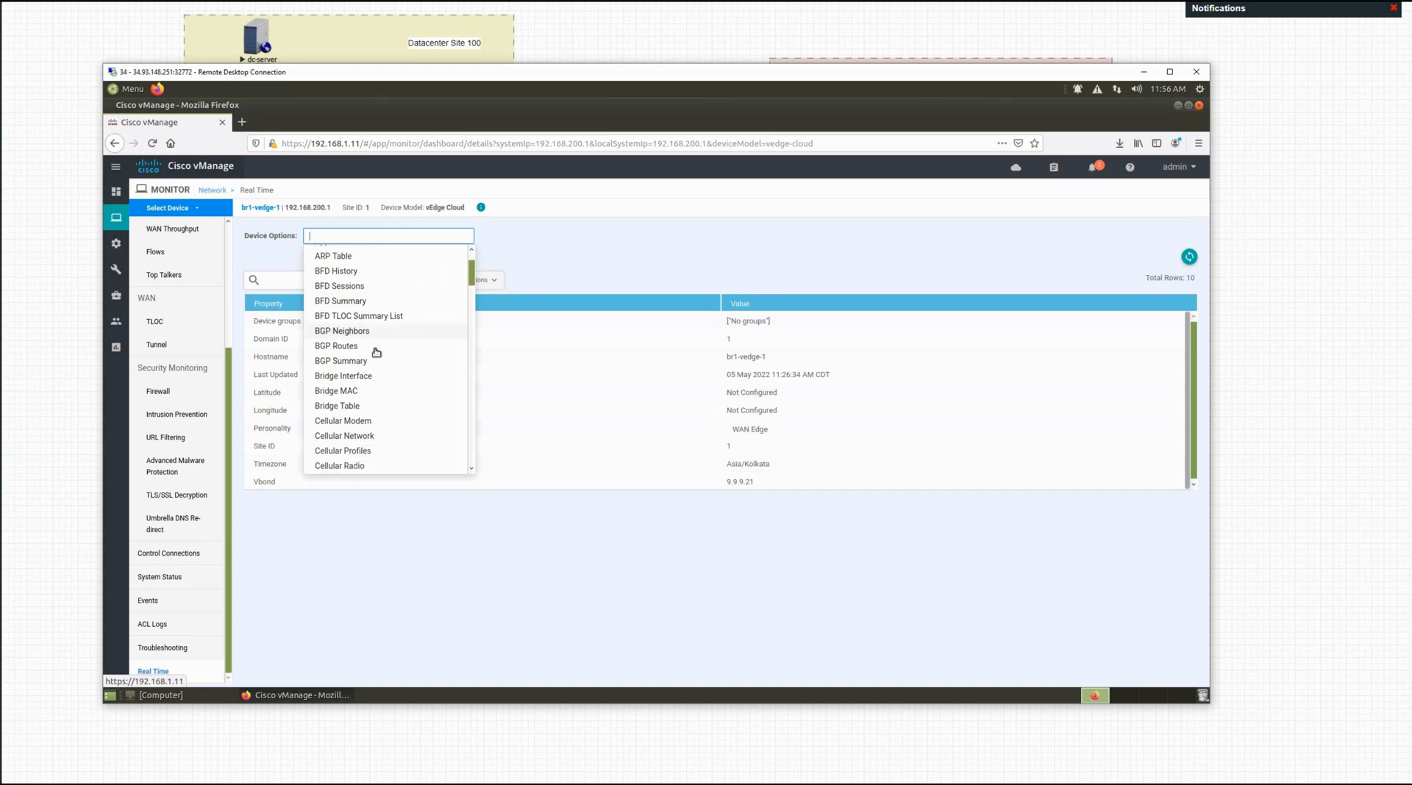
scroll(375, 365, down, 8)
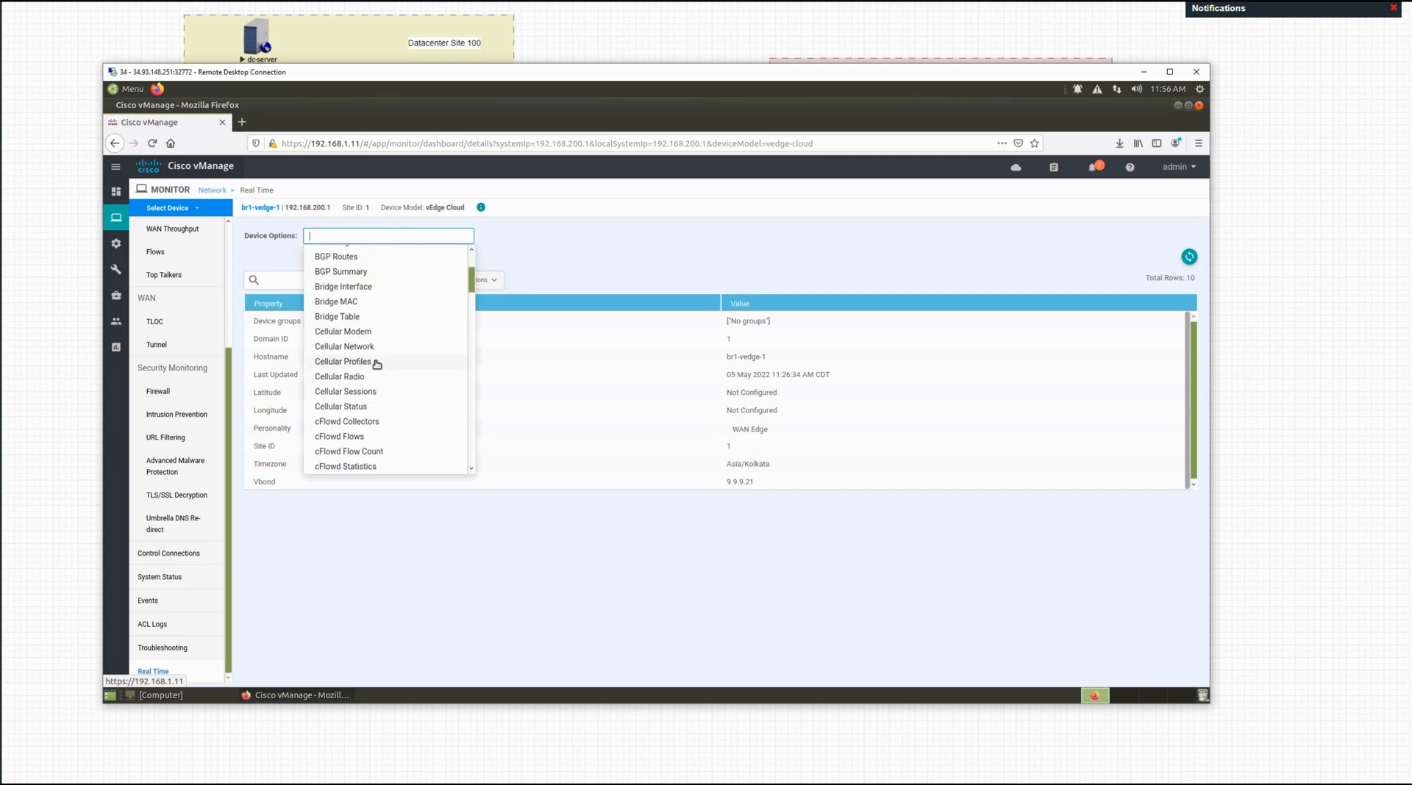
scroll(378, 364, down, 10)
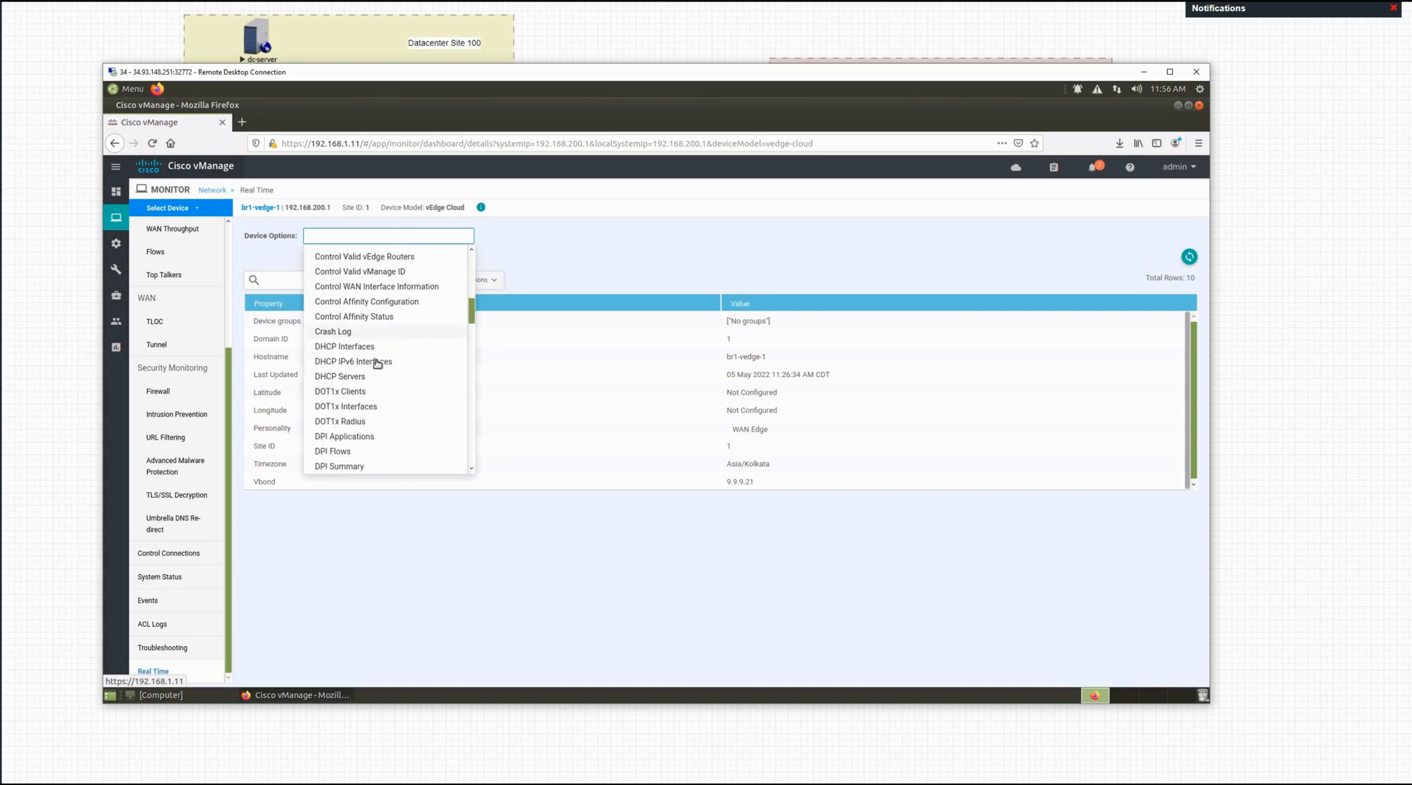
scroll(377, 366, down, 12)
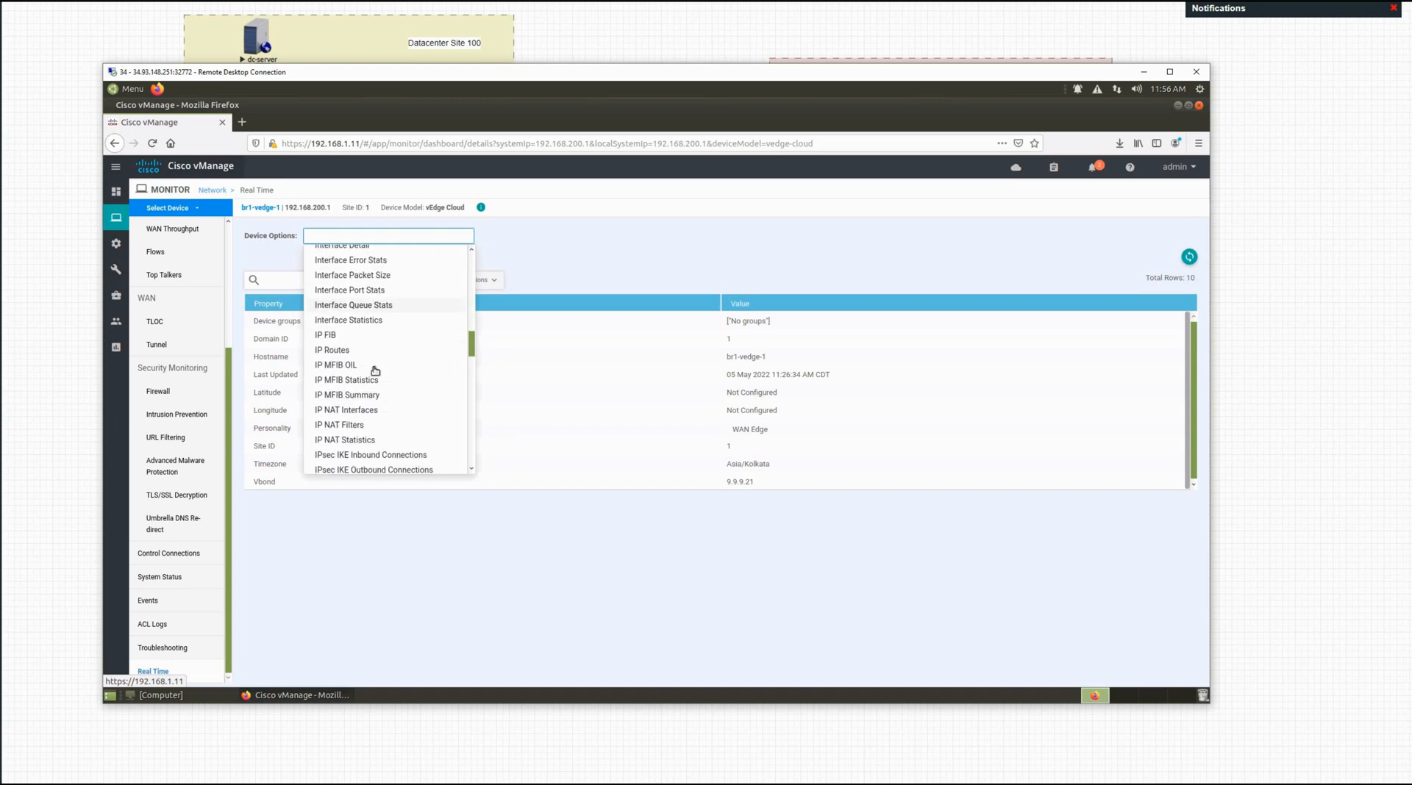
scroll(377, 368, down, 3)
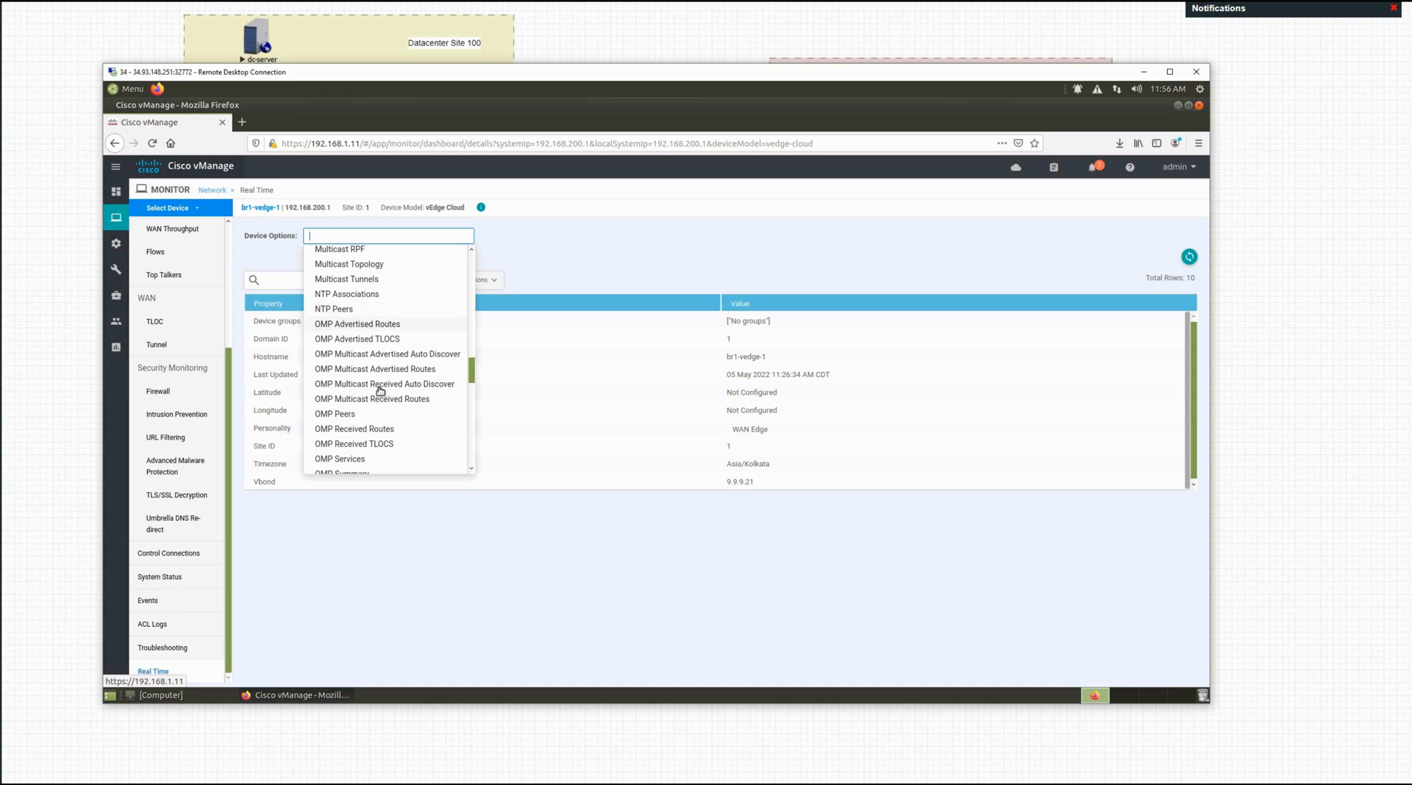
Step: Show unfiltered OMP Received Routes and annotate the device name, prefixes and 0.0.0.0 From Peer values
click(386, 431)
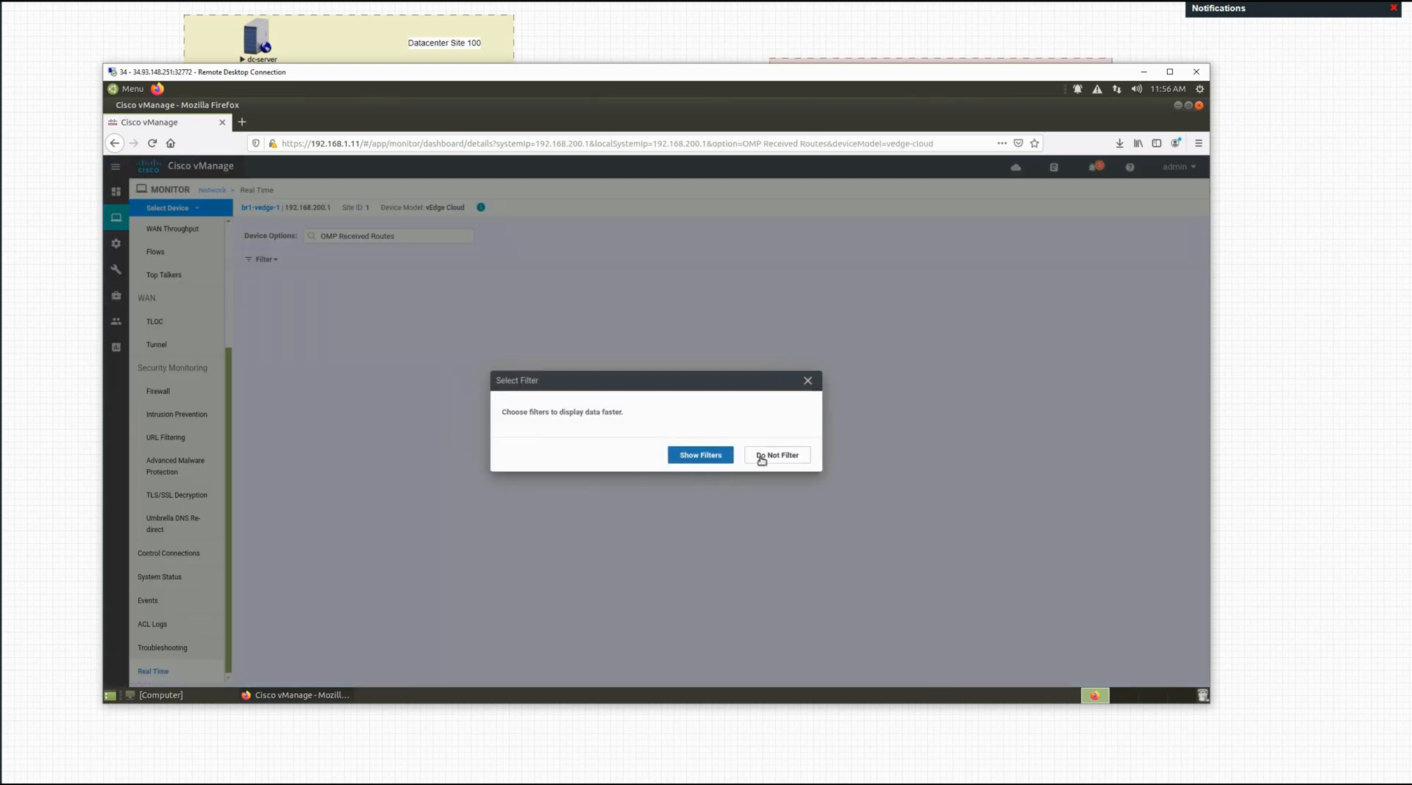
click(762, 457)
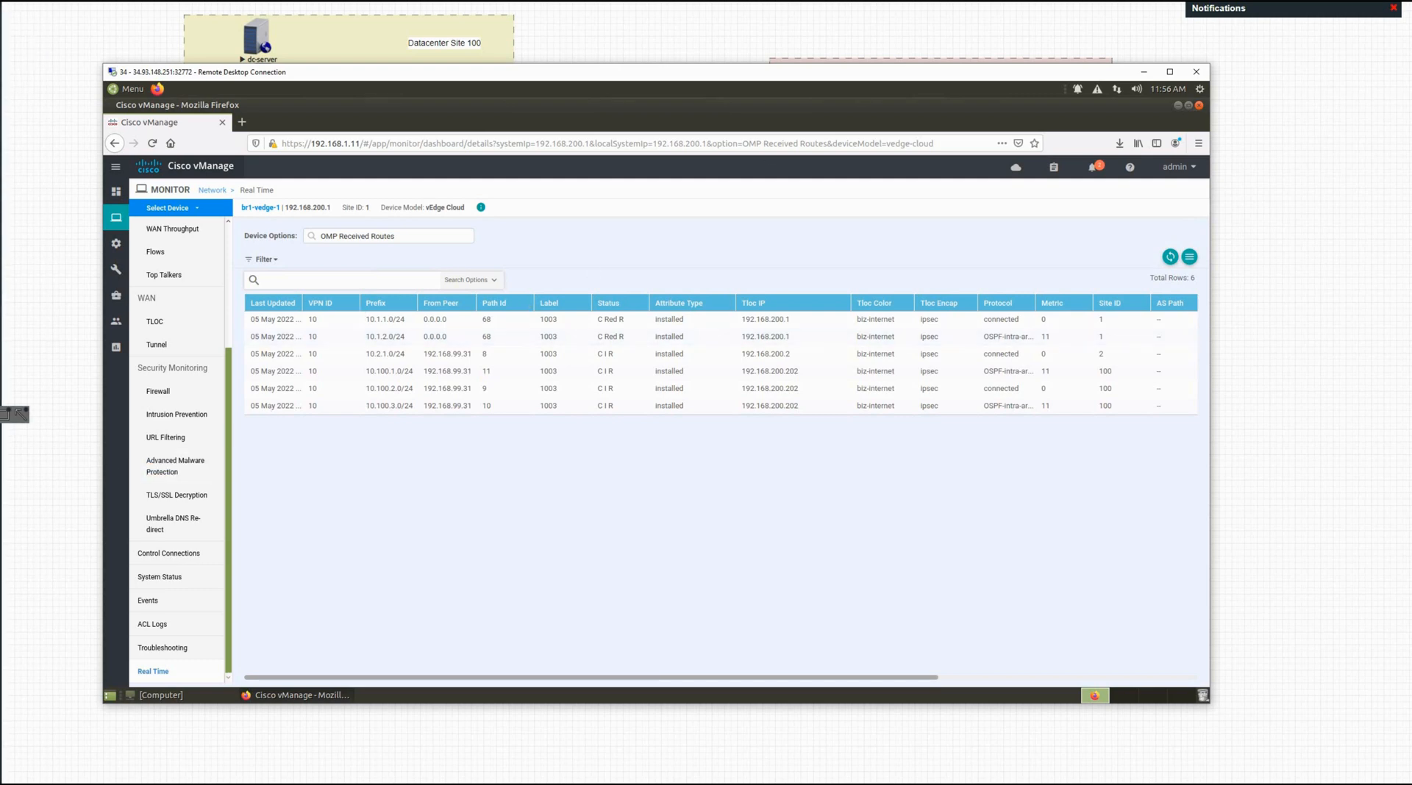
click(4, 412)
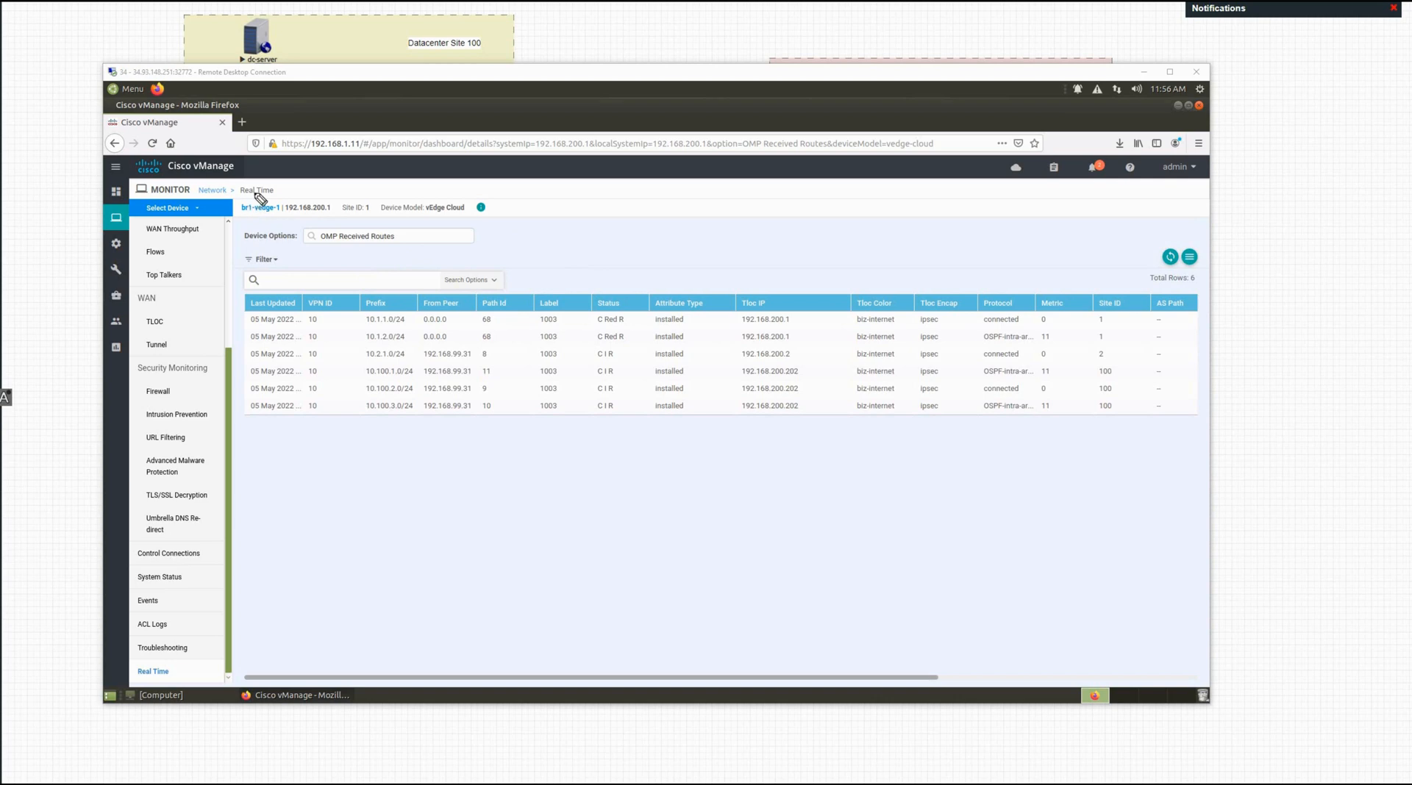
mouse_move(242, 197)
mouse_down()
mouse_move(273, 193)
mouse_move(223, 252)
mouse_up()
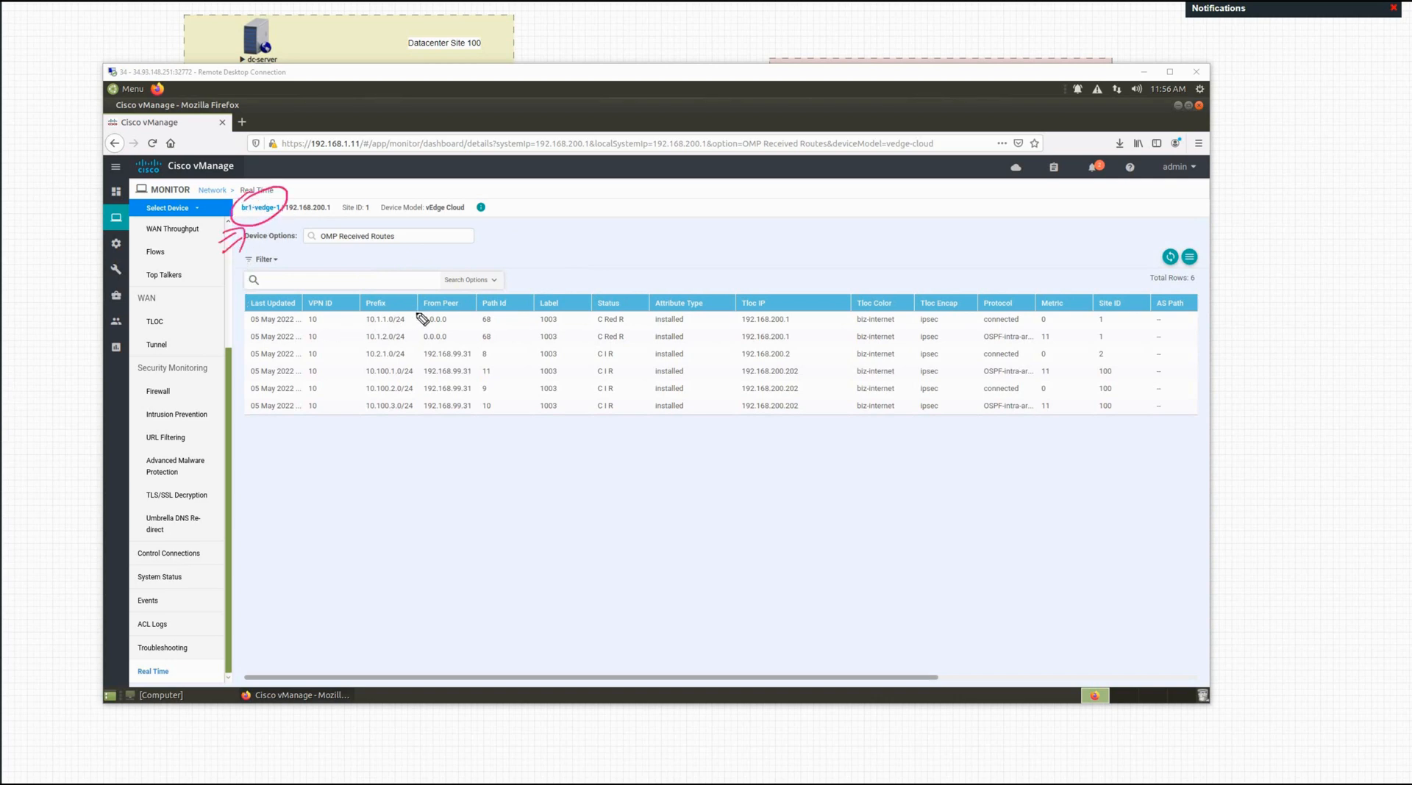
drag(357, 314, 352, 344)
mouse_move(391, 257)
mouse_down()
mouse_move(389, 291)
mouse_move(401, 285)
mouse_up()
mouse_move(461, 335)
mouse_down()
mouse_move(435, 317)
mouse_move(431, 333)
mouse_up()
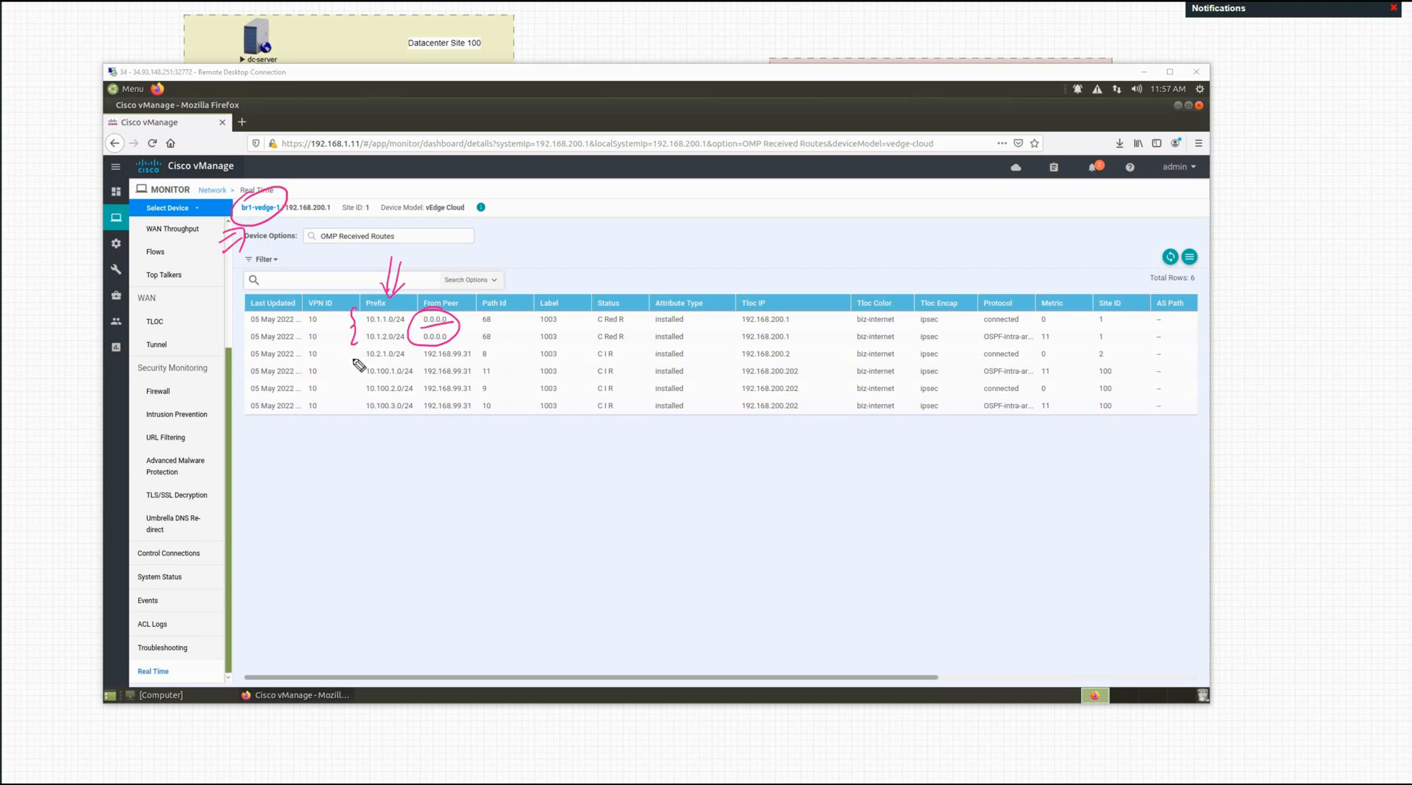
Step: Label 10.2.1.0/24 as from branch-2 and the three 10.100 prefixes as DC
mouse_move(340, 363)
mouse_down()
mouse_move(382, 345)
mouse_move(356, 356)
mouse_move(423, 353)
mouse_move(368, 363)
mouse_move(310, 465)
mouse_move(383, 462)
mouse_up()
drag(388, 458, 403, 467)
drag(352, 499, 397, 480)
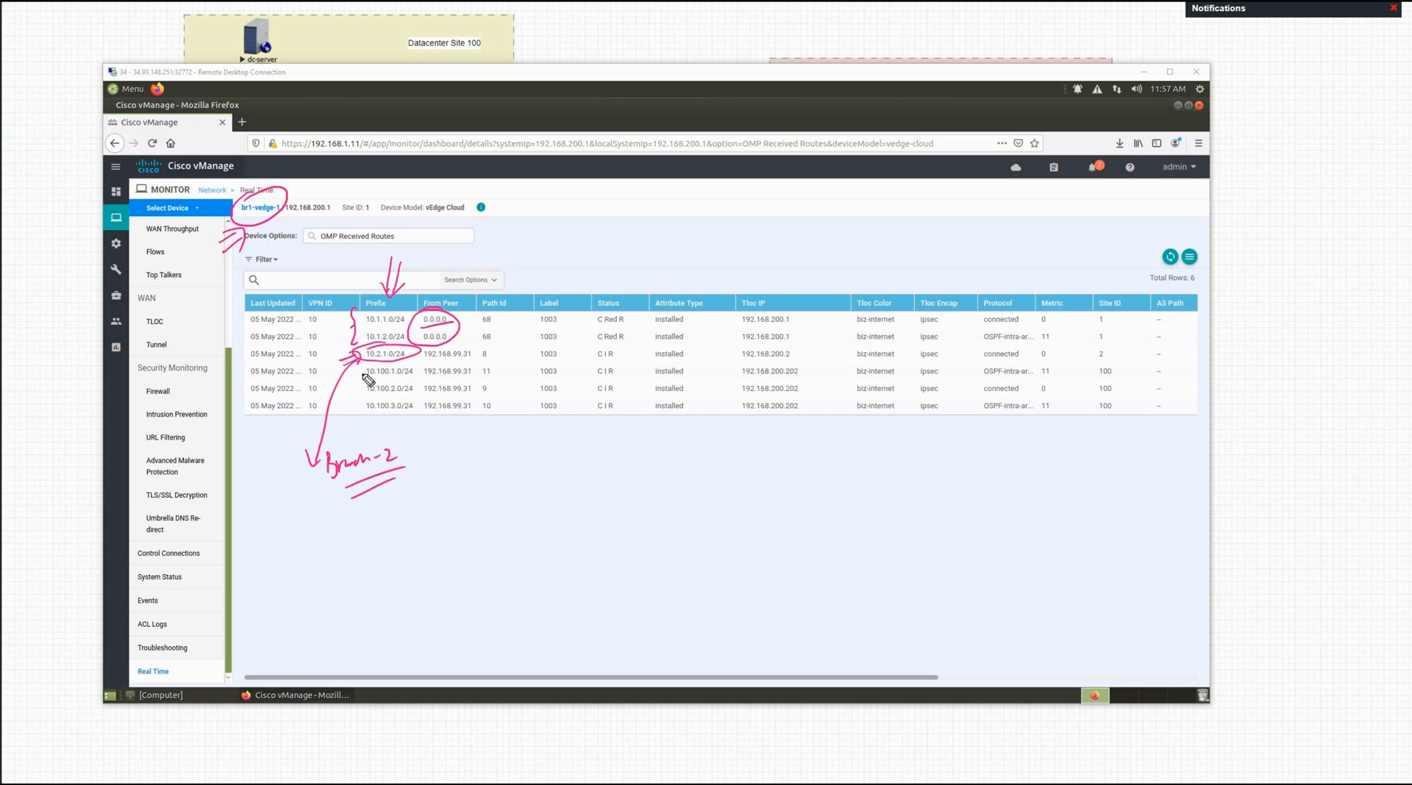
drag(367, 375, 371, 414)
drag(389, 416, 547, 453)
drag(517, 466, 549, 460)
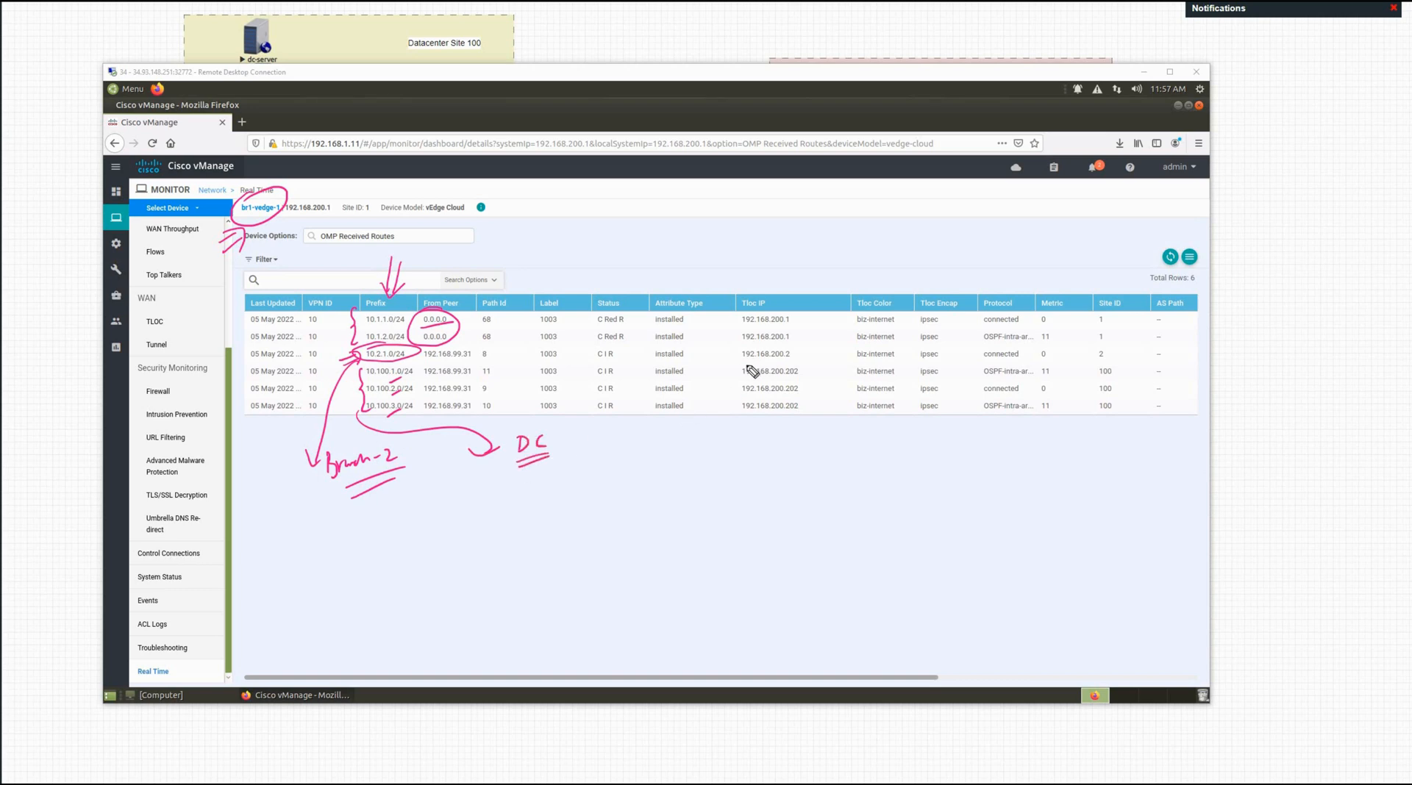
Step: Label the 192.168.200.202 TLOC IPs as DC-vEdge-2, mark the first rows, then erase annotations
mouse_move(739, 368)
mouse_down()
mouse_move(749, 423)
mouse_move(730, 409)
mouse_up()
drag(730, 409, 727, 435)
drag(746, 437, 855, 445)
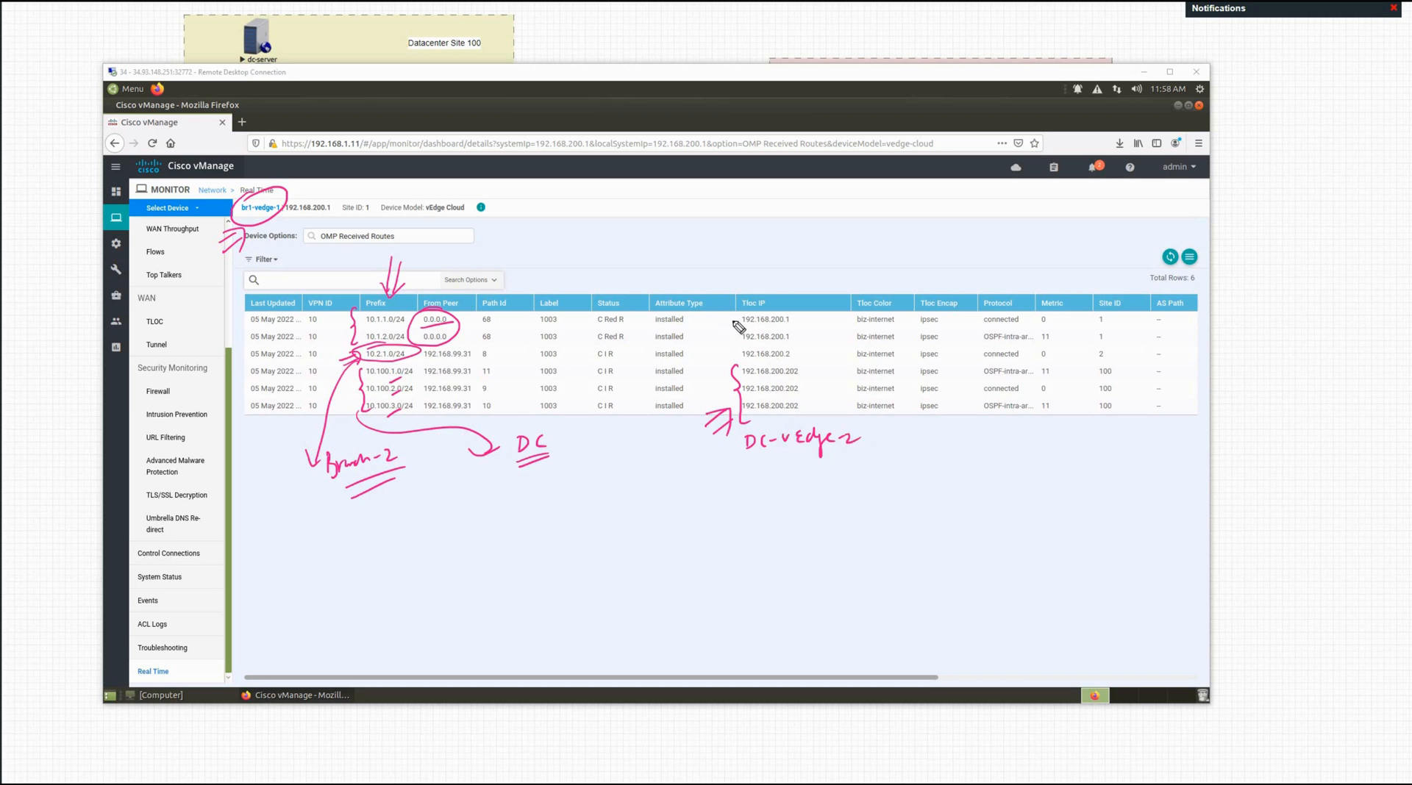
drag(711, 362, 731, 359)
drag(729, 312, 728, 347)
key(e)
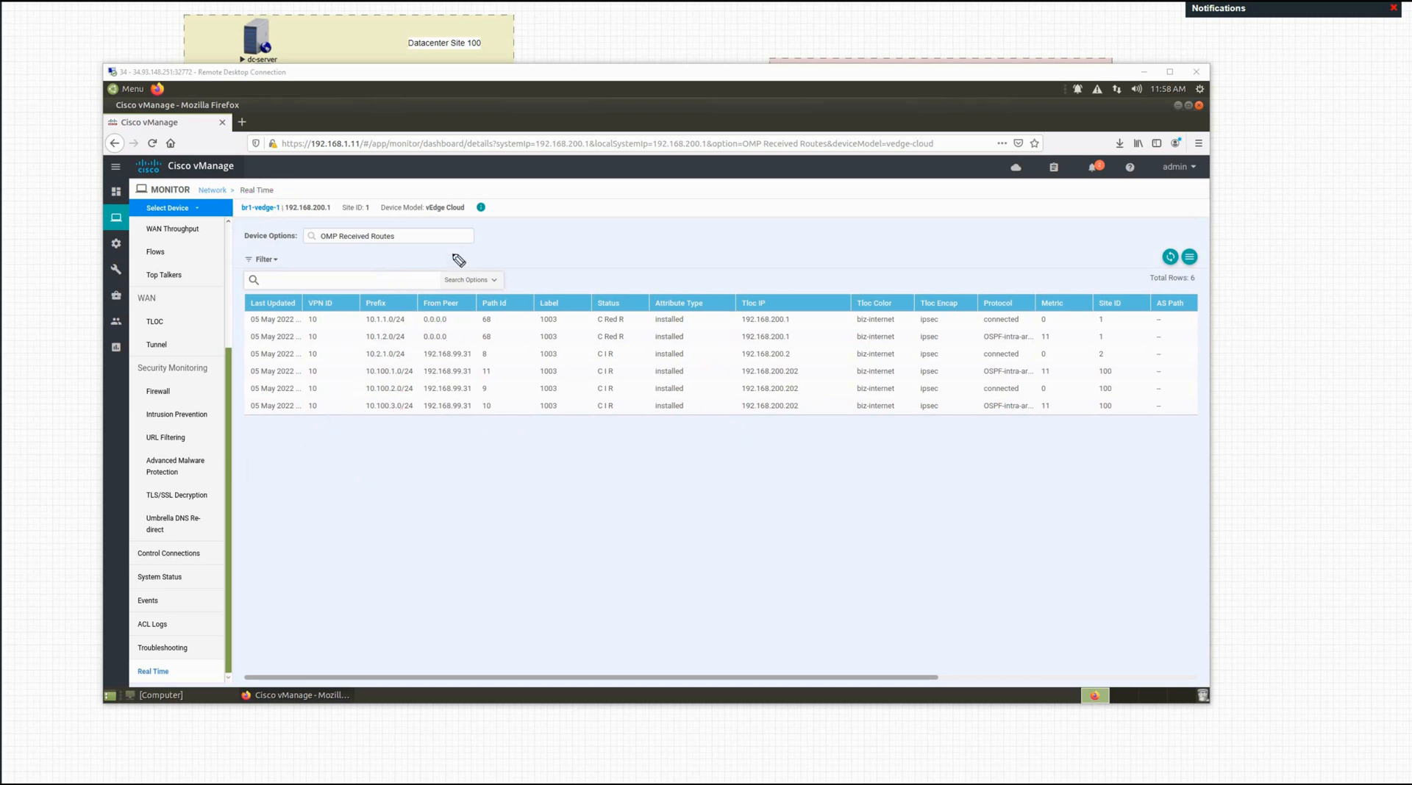
Step: Switch Device Options to OMP Received TLOCS and start marking above the table
click(413, 237)
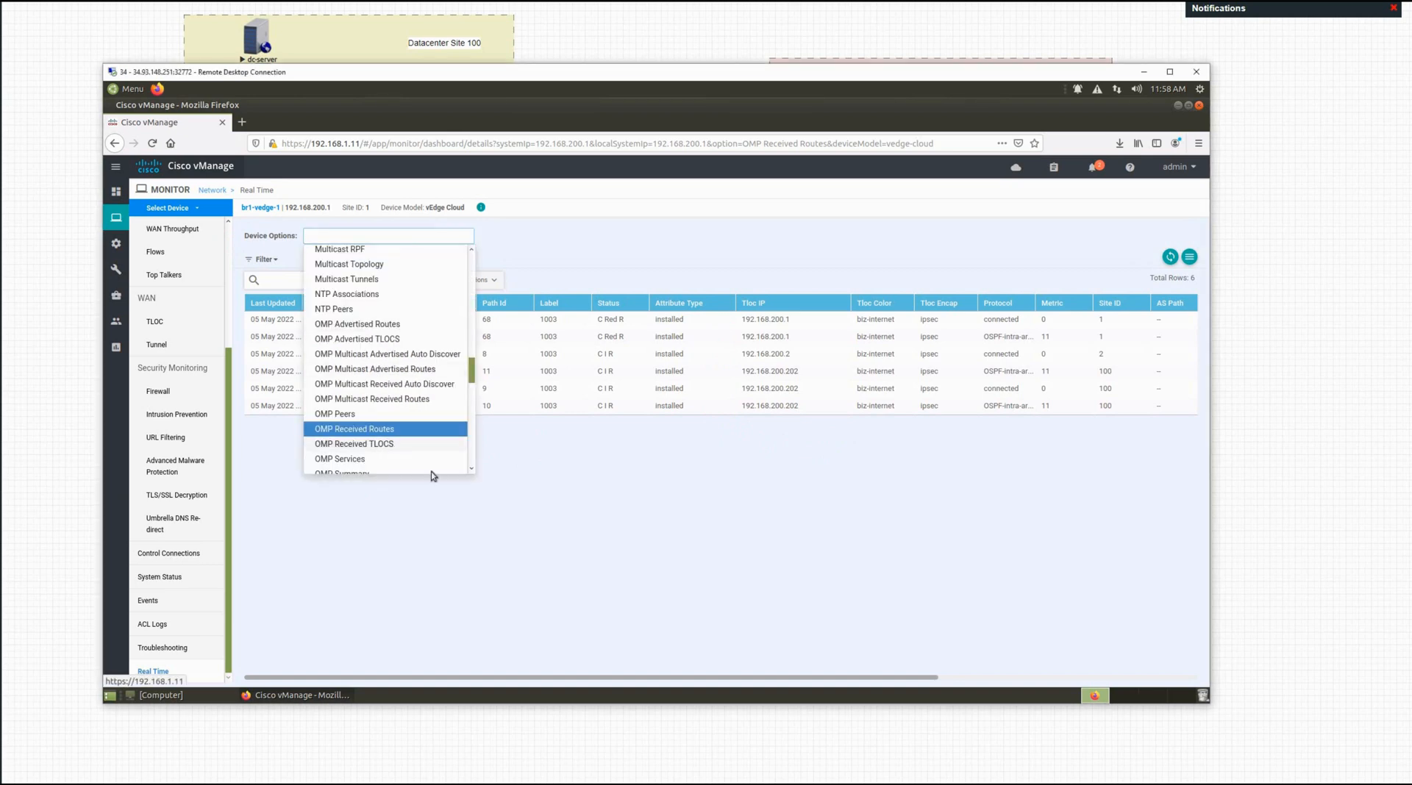
click(393, 445)
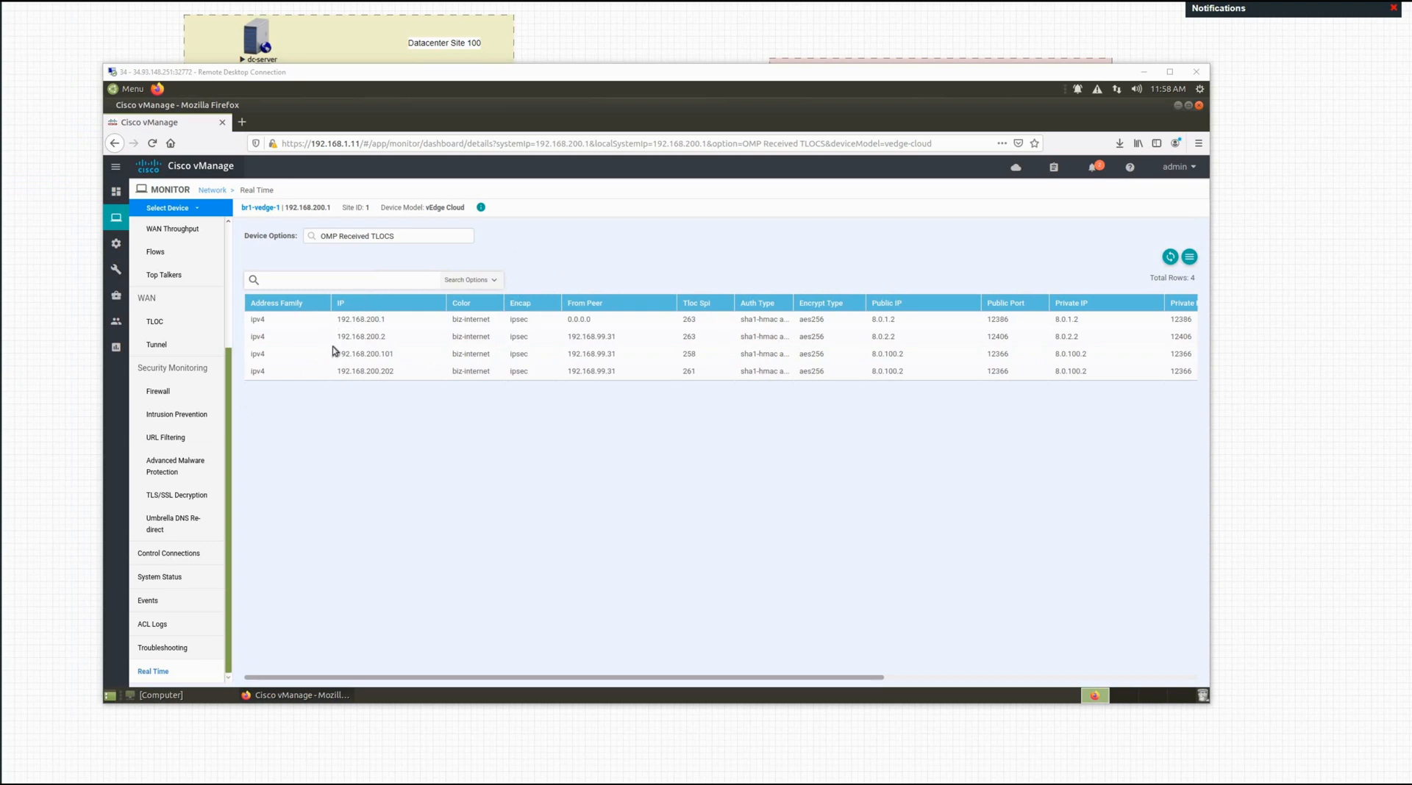
drag(325, 303, 362, 286)
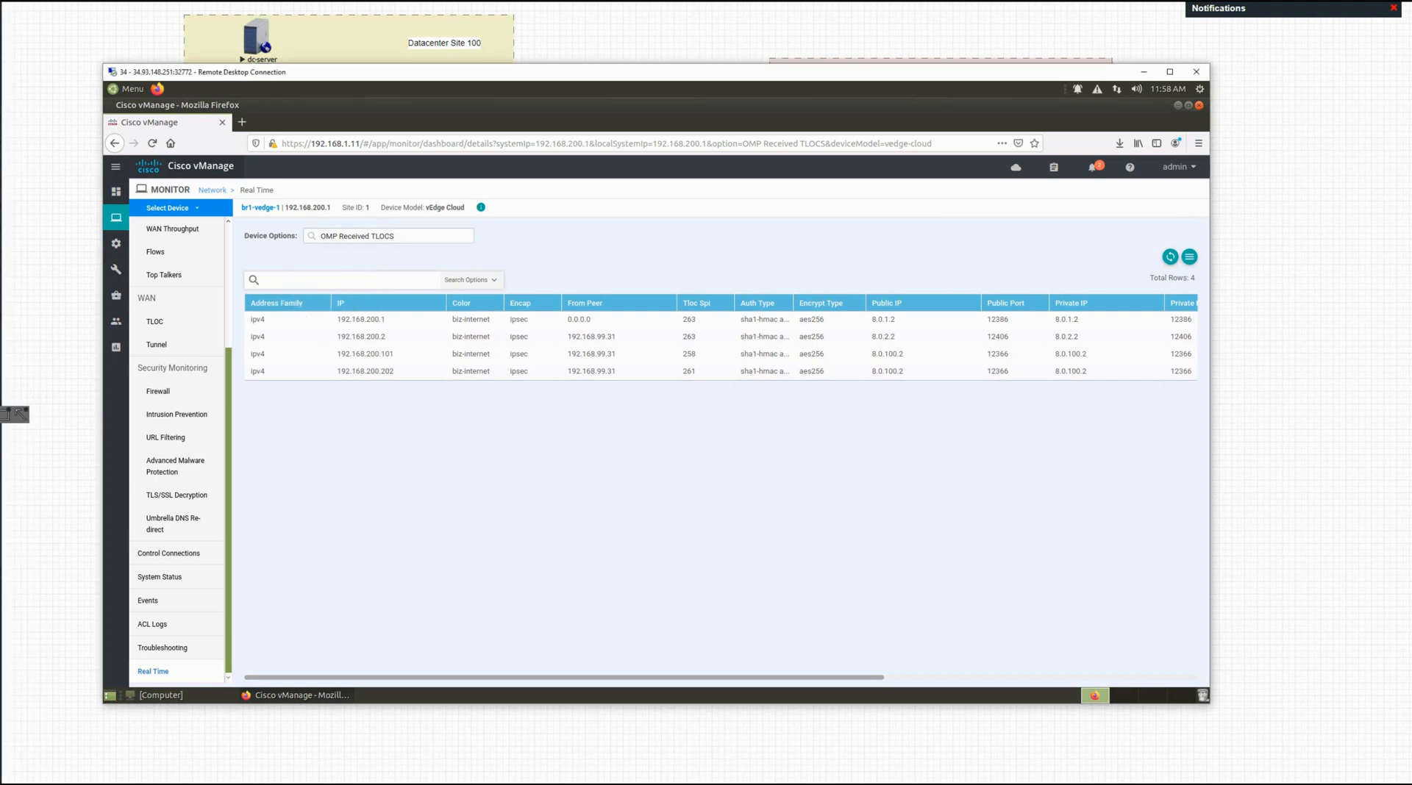
drag(328, 286, 462, 263)
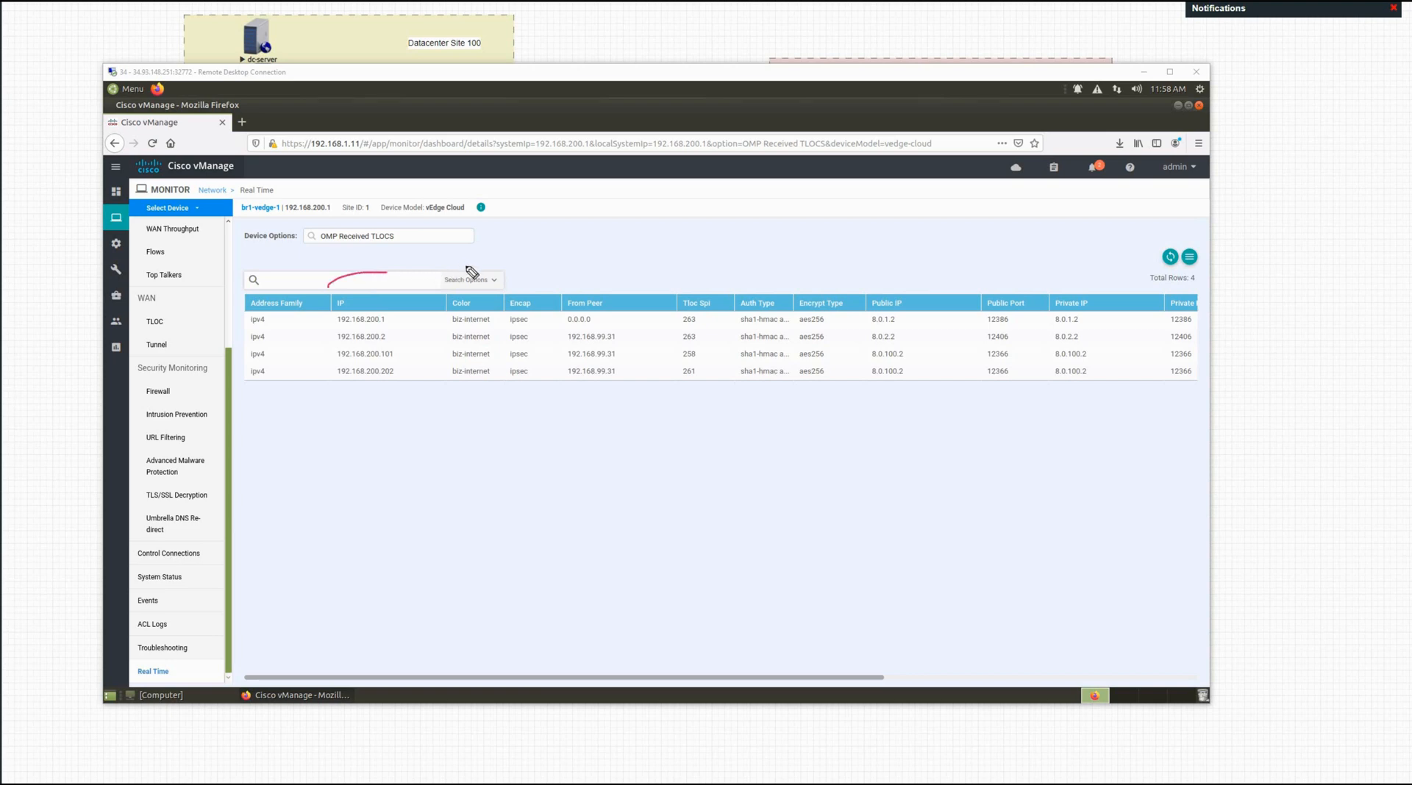
Step: Annotate the first row's 192.168.200.1 biz-internet fields as a TLOC and circle peer 192.168.99.31
drag(559, 275, 559, 283)
drag(316, 329, 333, 320)
mouse_move(434, 326)
mouse_down()
mouse_move(600, 325)
mouse_move(634, 273)
mouse_up()
drag(626, 262, 638, 256)
mouse_move(642, 253)
mouse_down()
mouse_move(646, 267)
mouse_move(651, 255)
mouse_up()
drag(665, 249, 673, 266)
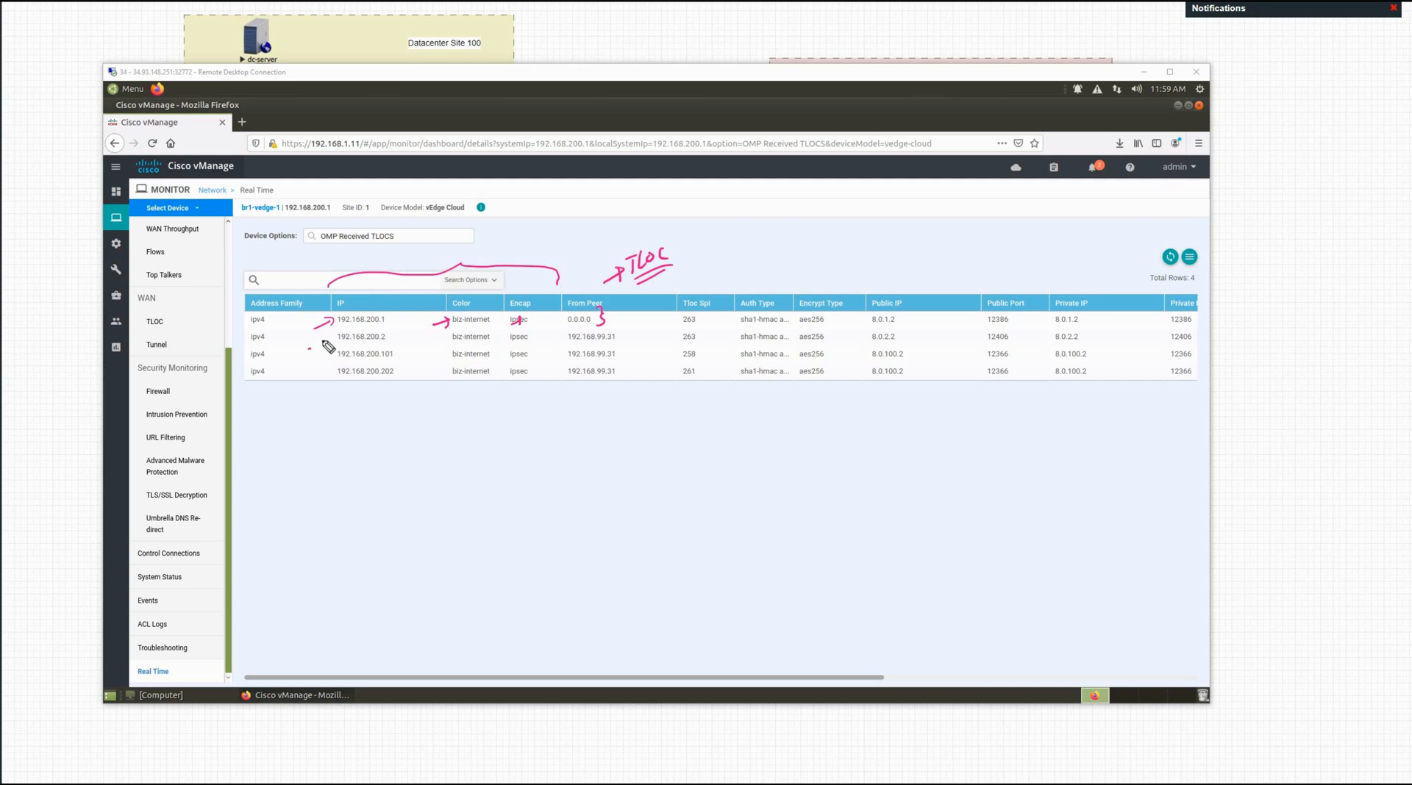
mouse_move(308, 350)
mouse_down()
mouse_move(368, 331)
mouse_move(544, 342)
mouse_up()
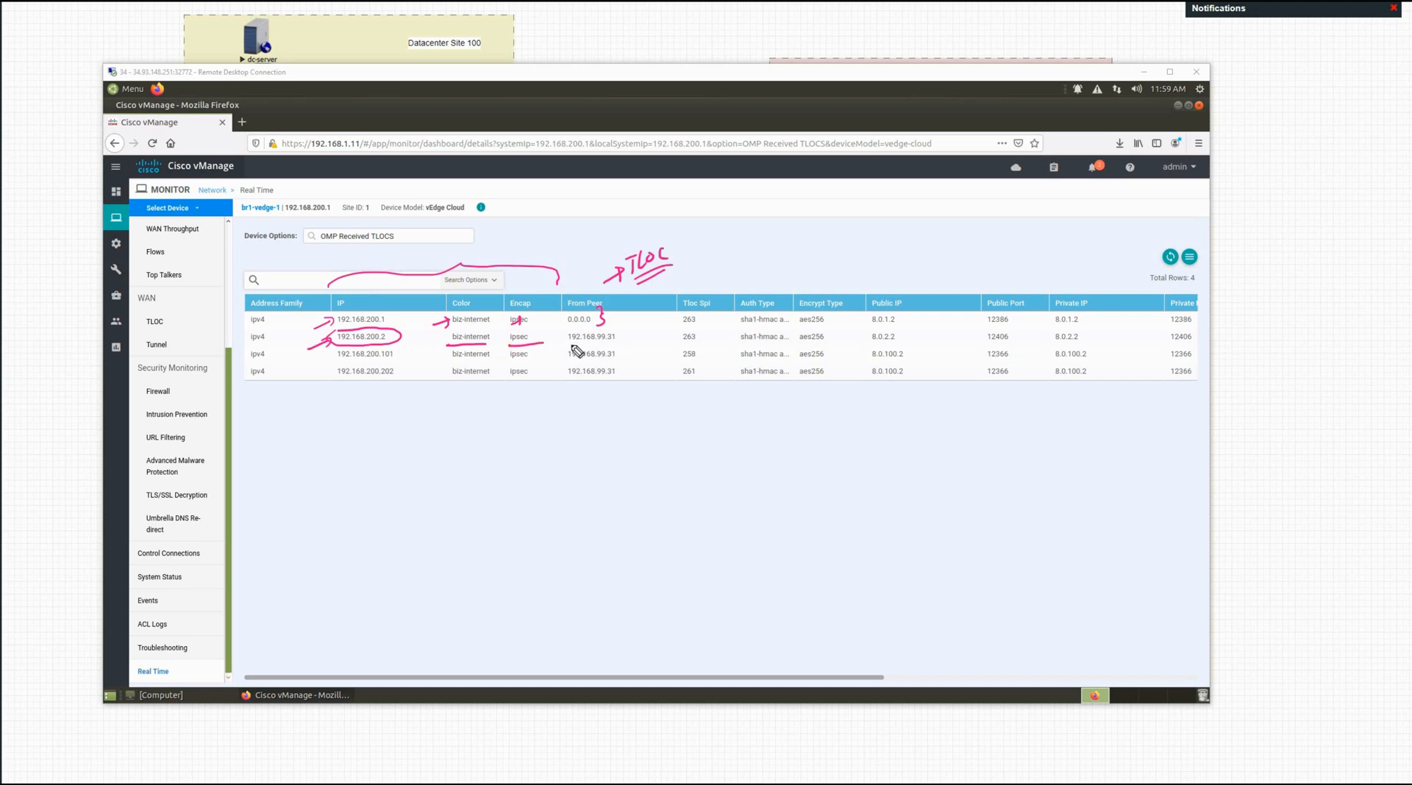
mouse_move(553, 340)
mouse_down()
mouse_move(604, 351)
mouse_move(638, 335)
mouse_move(562, 332)
mouse_move(664, 426)
mouse_move(671, 413)
mouse_move(712, 434)
mouse_move(751, 412)
mouse_up()
Step: Sketch circled vE and vS labels joined by an OMP line with an arrow
drag(833, 500, 829, 502)
drag(833, 509, 844, 507)
drag(854, 508, 853, 521)
drag(1054, 419, 1060, 430)
mouse_move(1067, 420)
mouse_down()
mouse_move(1081, 434)
mouse_move(1046, 439)
mouse_up()
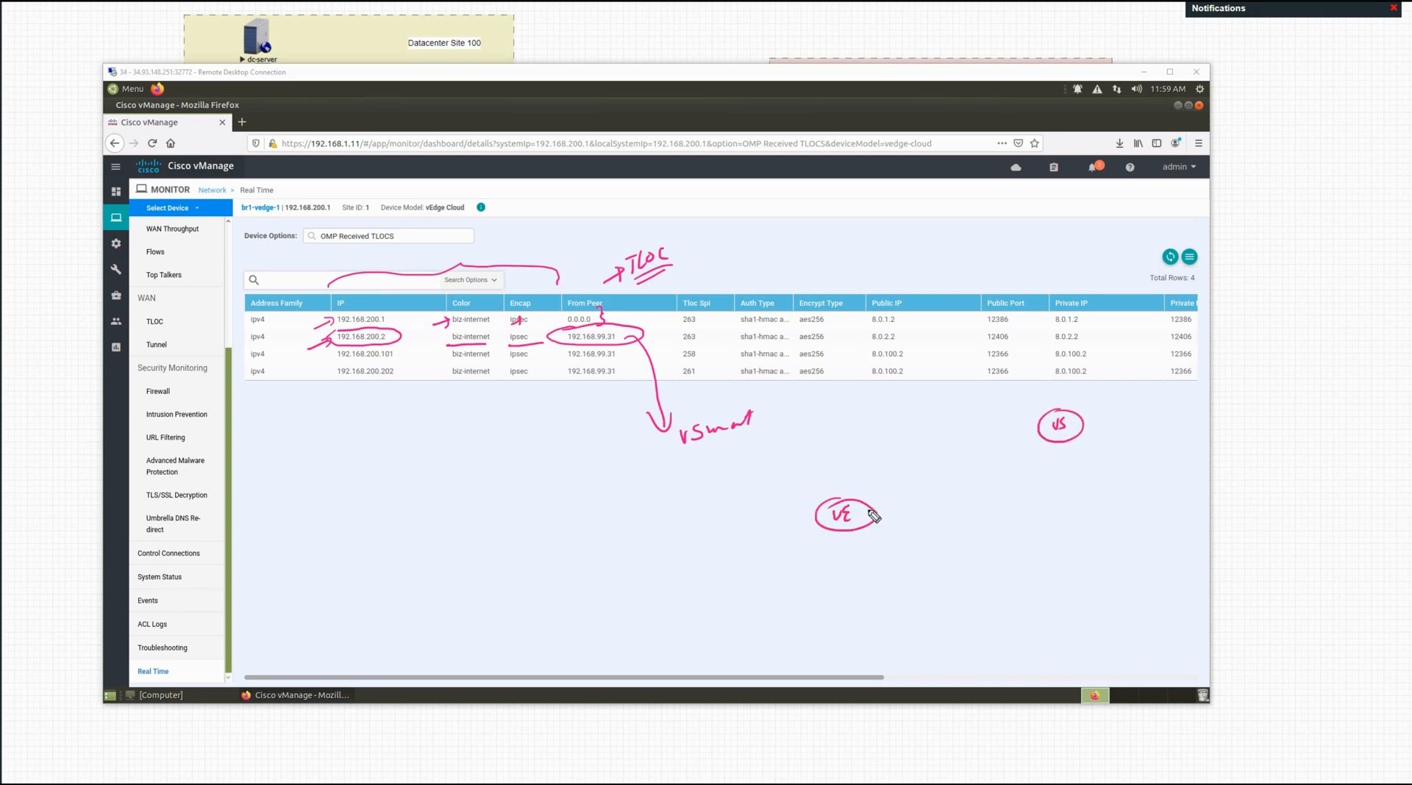
mouse_move(864, 508)
mouse_down()
mouse_move(960, 448)
mouse_move(1033, 426)
mouse_up()
drag(934, 440, 937, 448)
drag(945, 446, 960, 433)
drag(858, 503, 898, 466)
drag(891, 466, 896, 475)
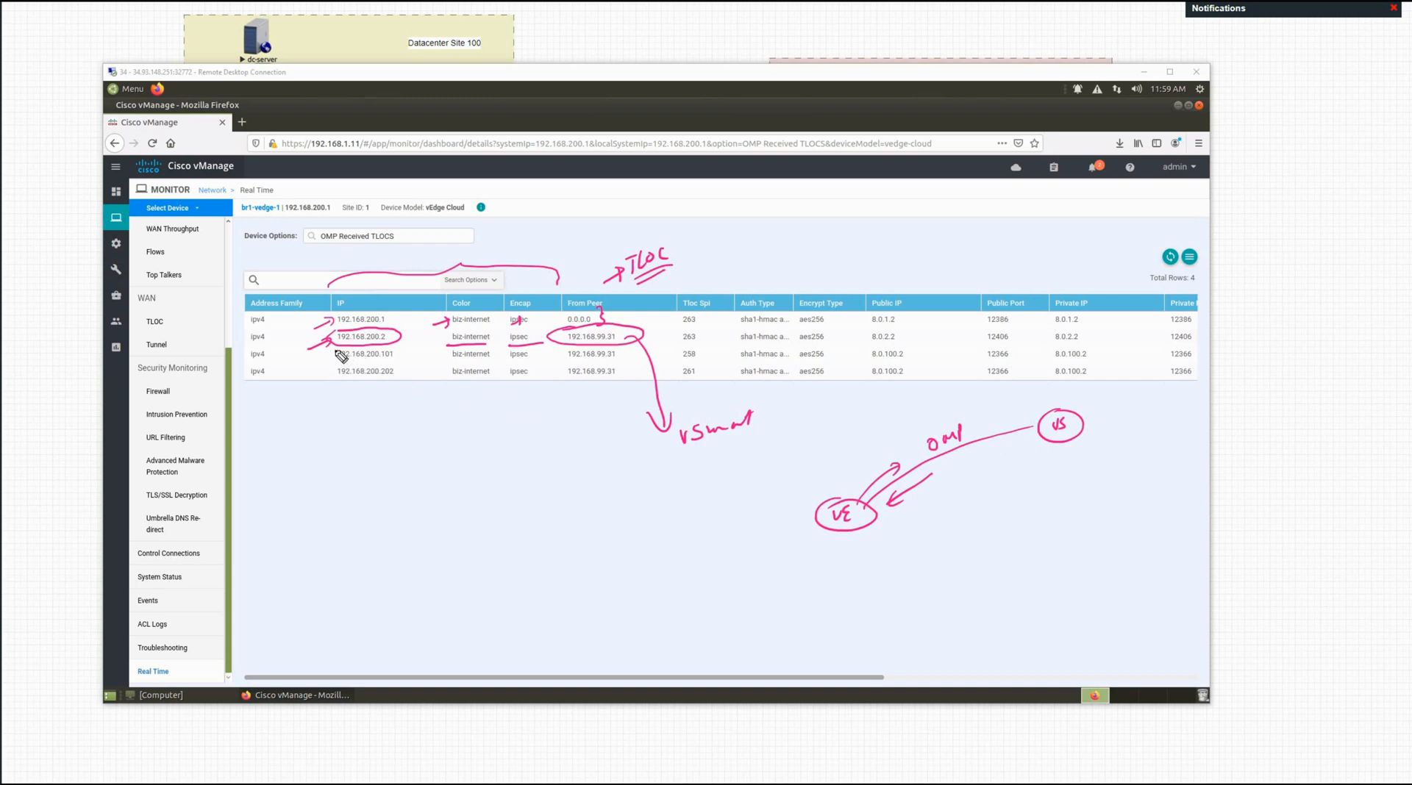
Step: Mark the 192.168.200.101 TLOC row and annotate the From Peer column
mouse_move(338, 349)
mouse_down()
mouse_move(344, 360)
mouse_move(317, 365)
mouse_move(387, 355)
mouse_move(340, 393)
mouse_move(374, 414)
mouse_move(406, 405)
mouse_move(478, 443)
mouse_move(456, 441)
mouse_move(485, 409)
mouse_up()
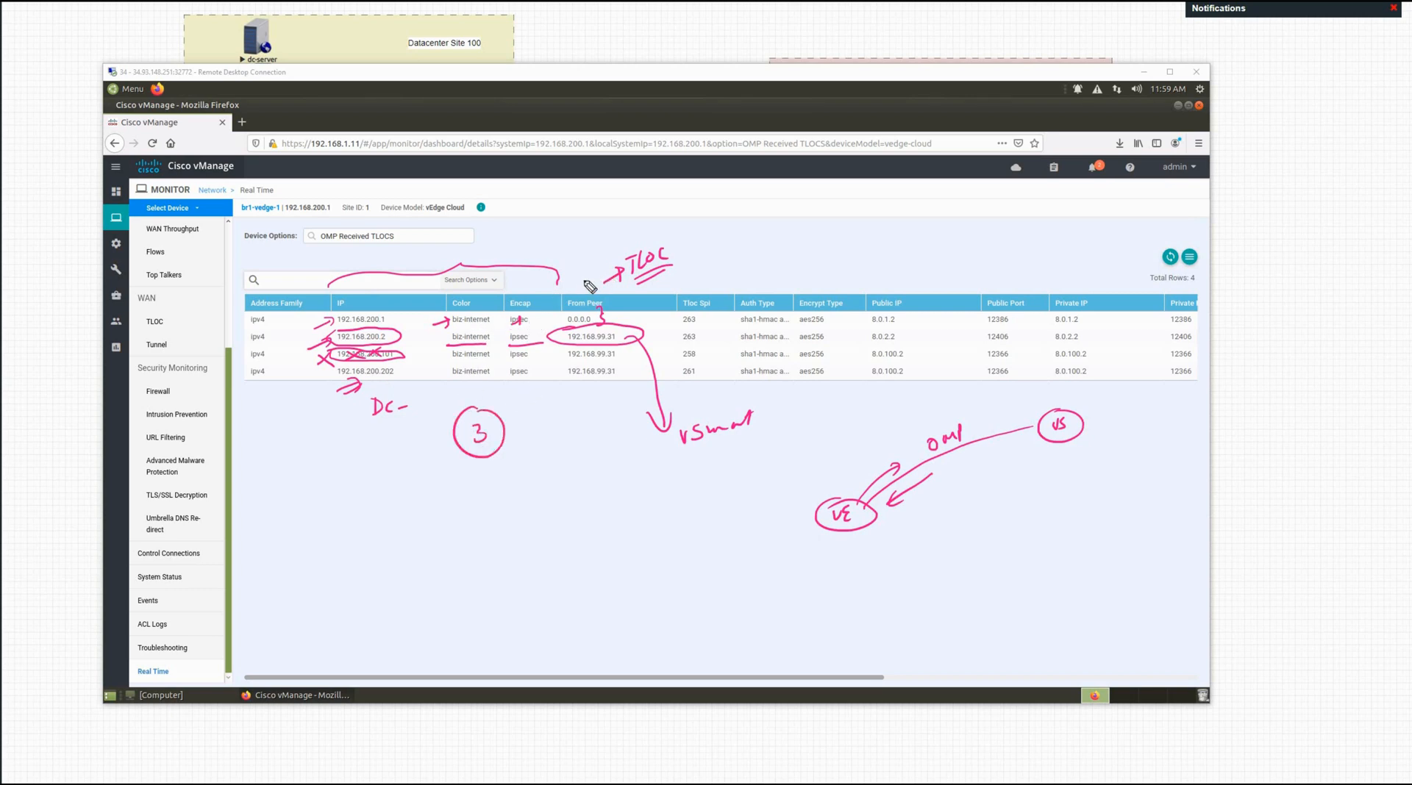
drag(591, 273, 574, 300)
drag(575, 282, 587, 298)
drag(564, 389, 581, 401)
Step: Clear the pink annotations and keep the device view on OMP Received TLOCs
click(404, 237)
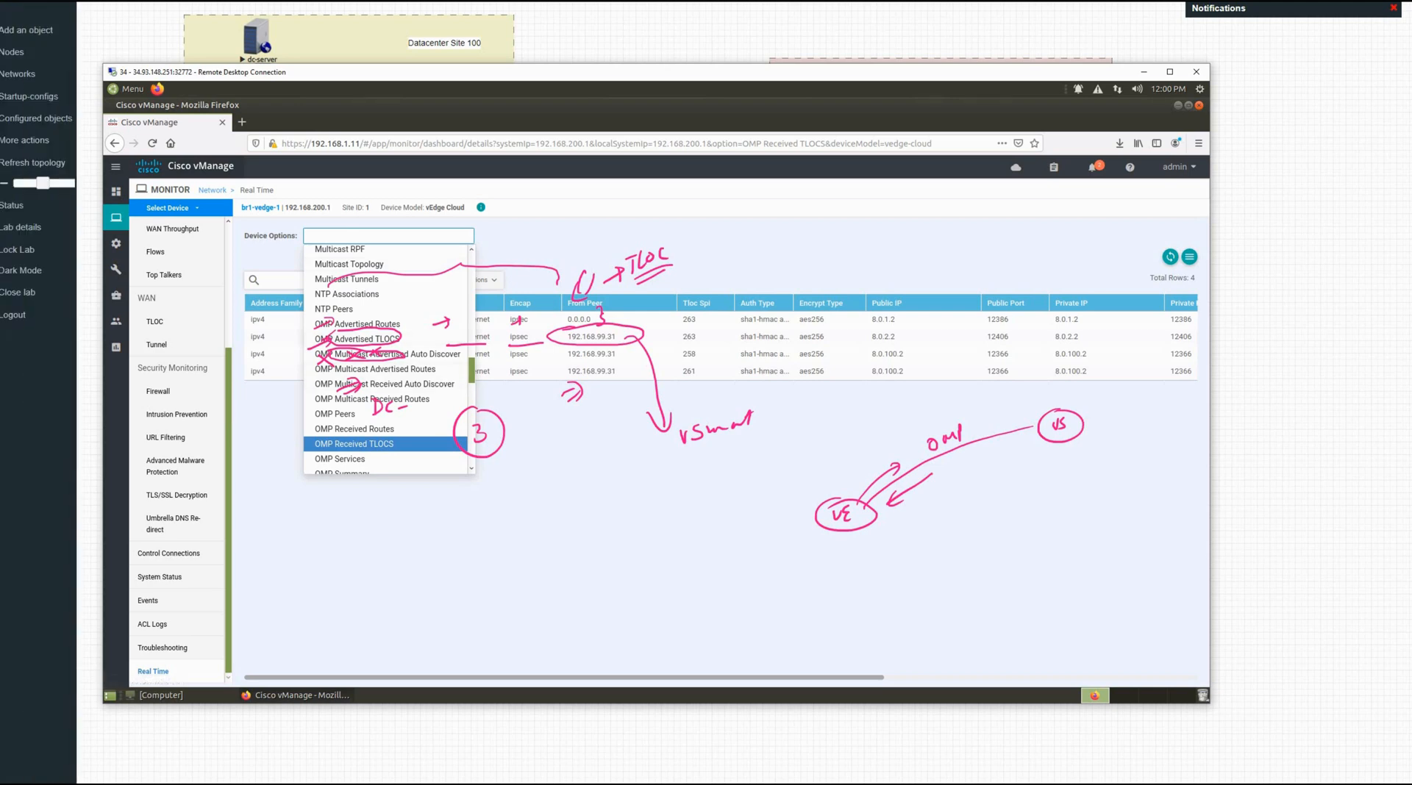
click(56, 488)
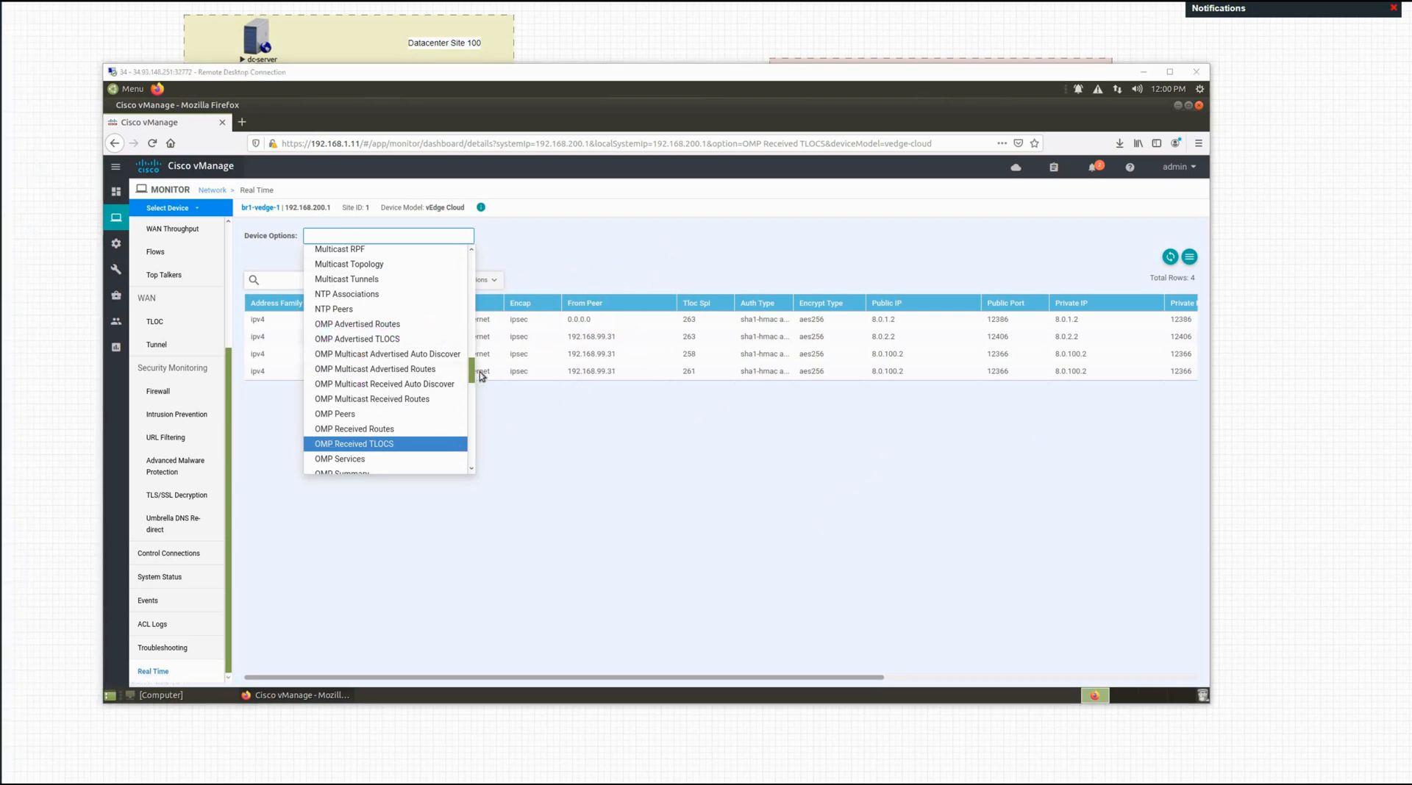
click(473, 450)
drag(471, 447, 556, 446)
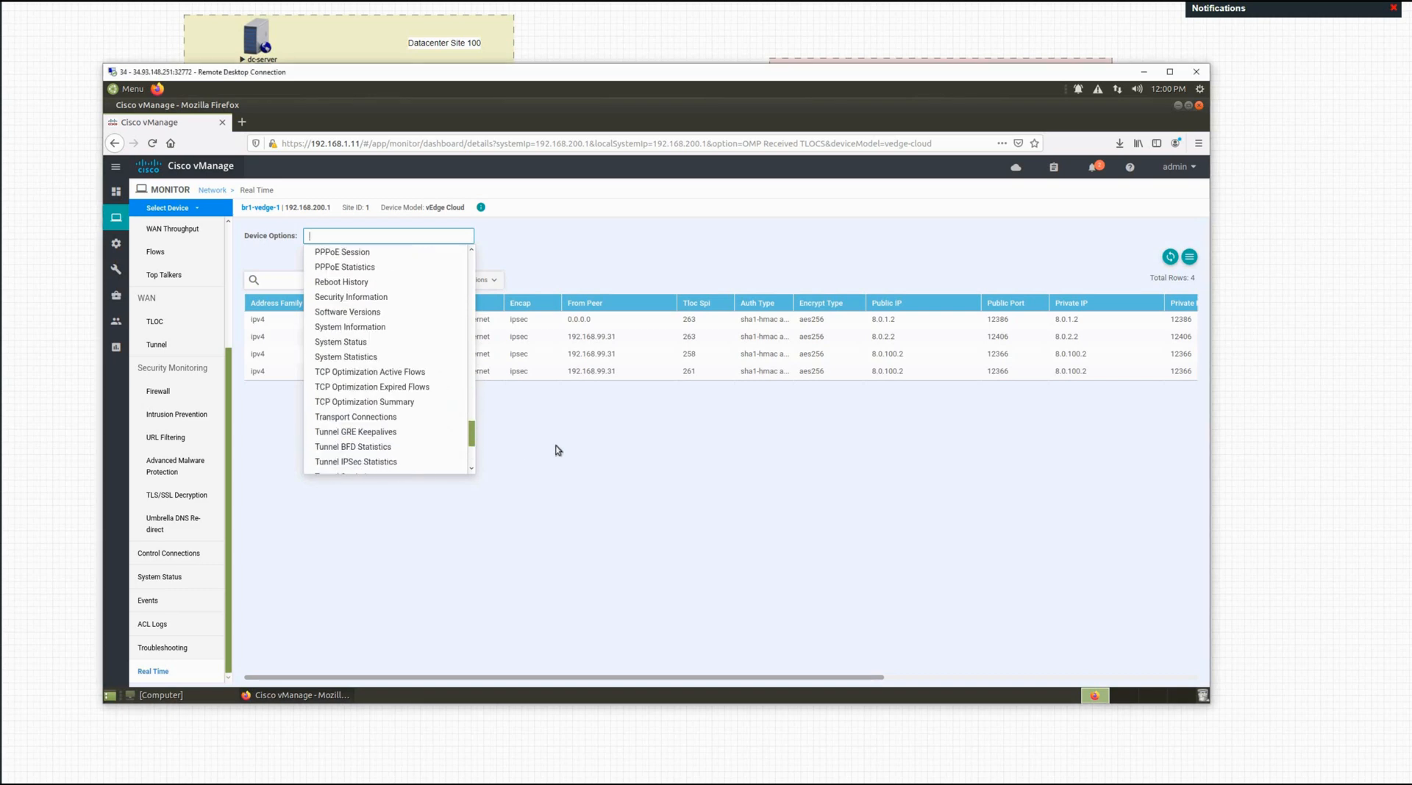
click(558, 446)
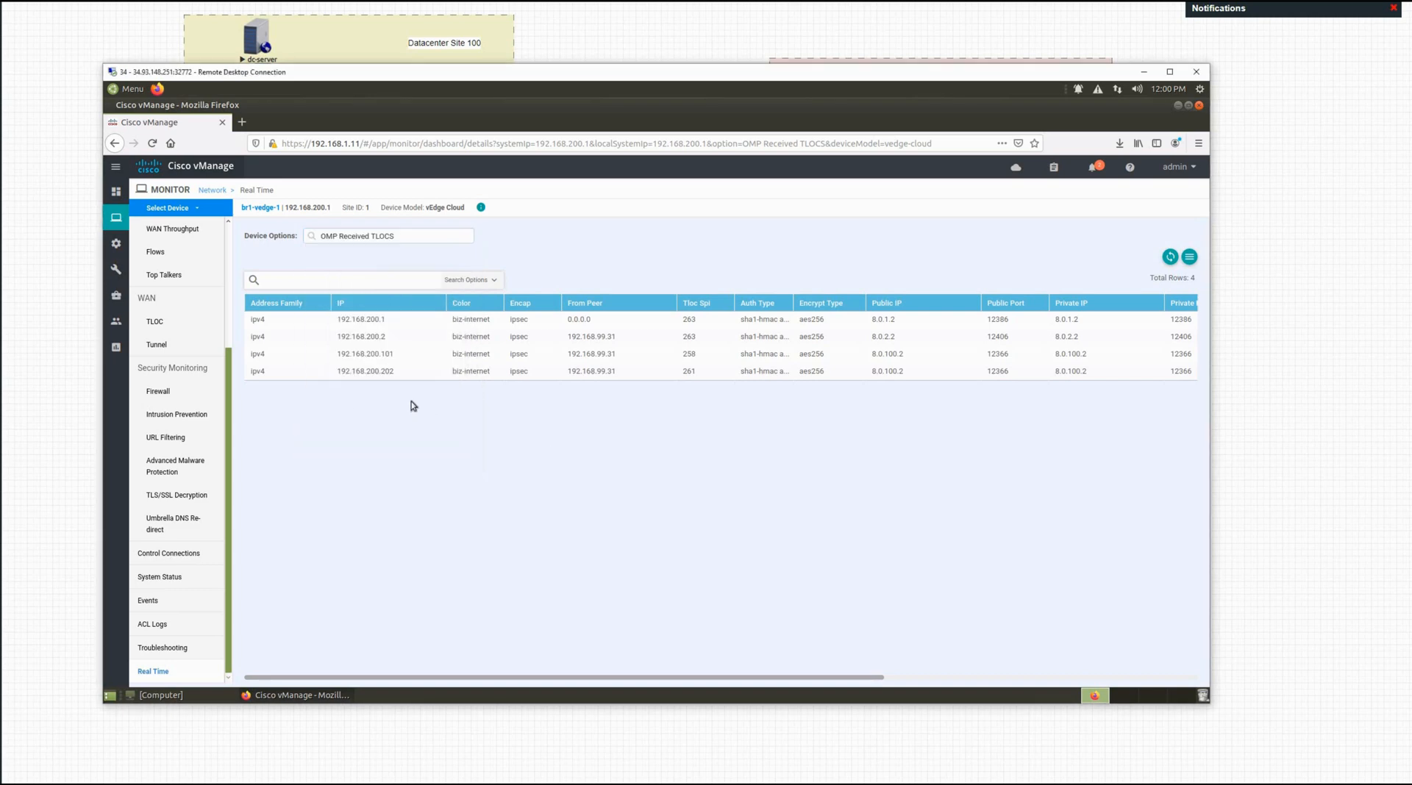
Step: Show br1-vedge-1's System Status, reporting 2.15% CPU and 70.99% memory over 24 hours
click(163, 578)
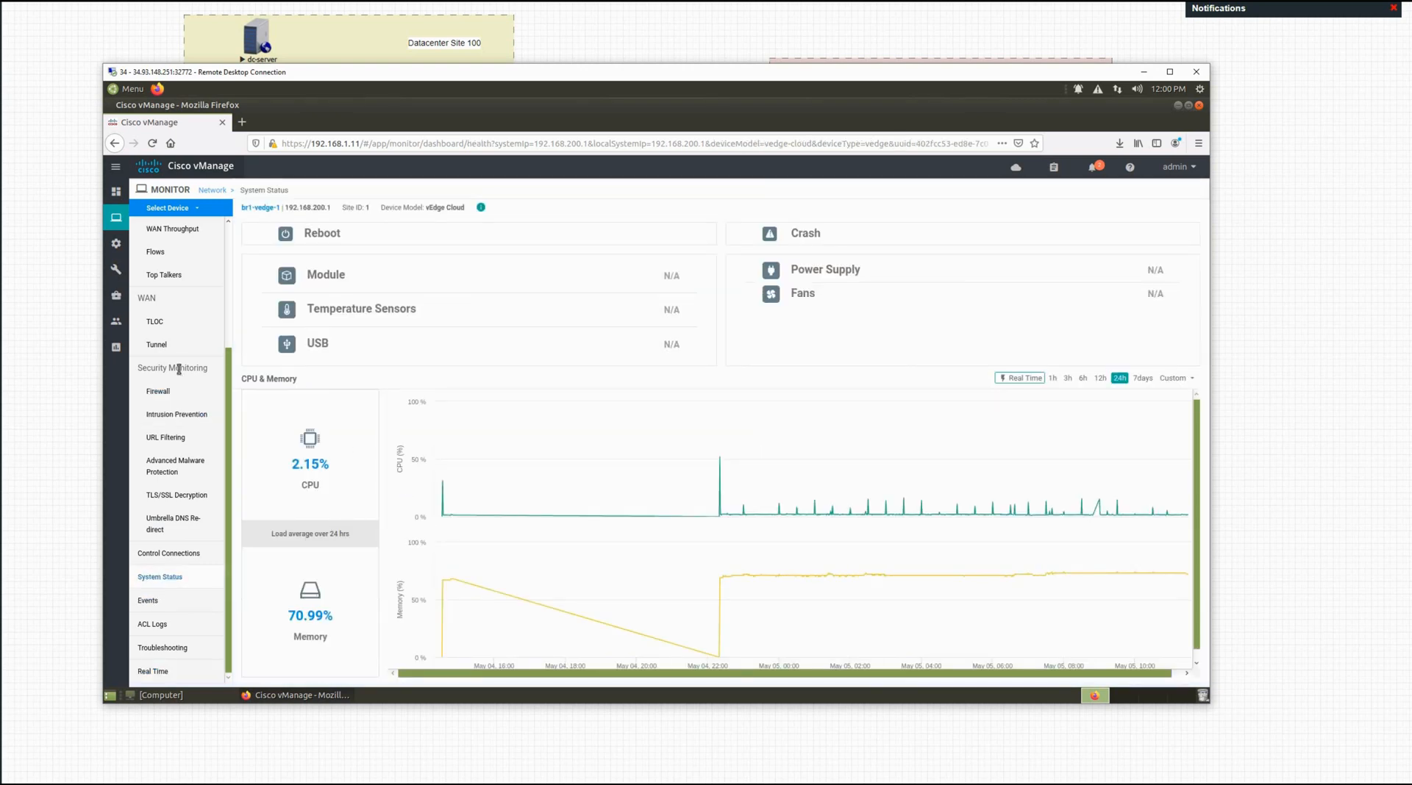
click(159, 391)
scroll(163, 327, up, 3)
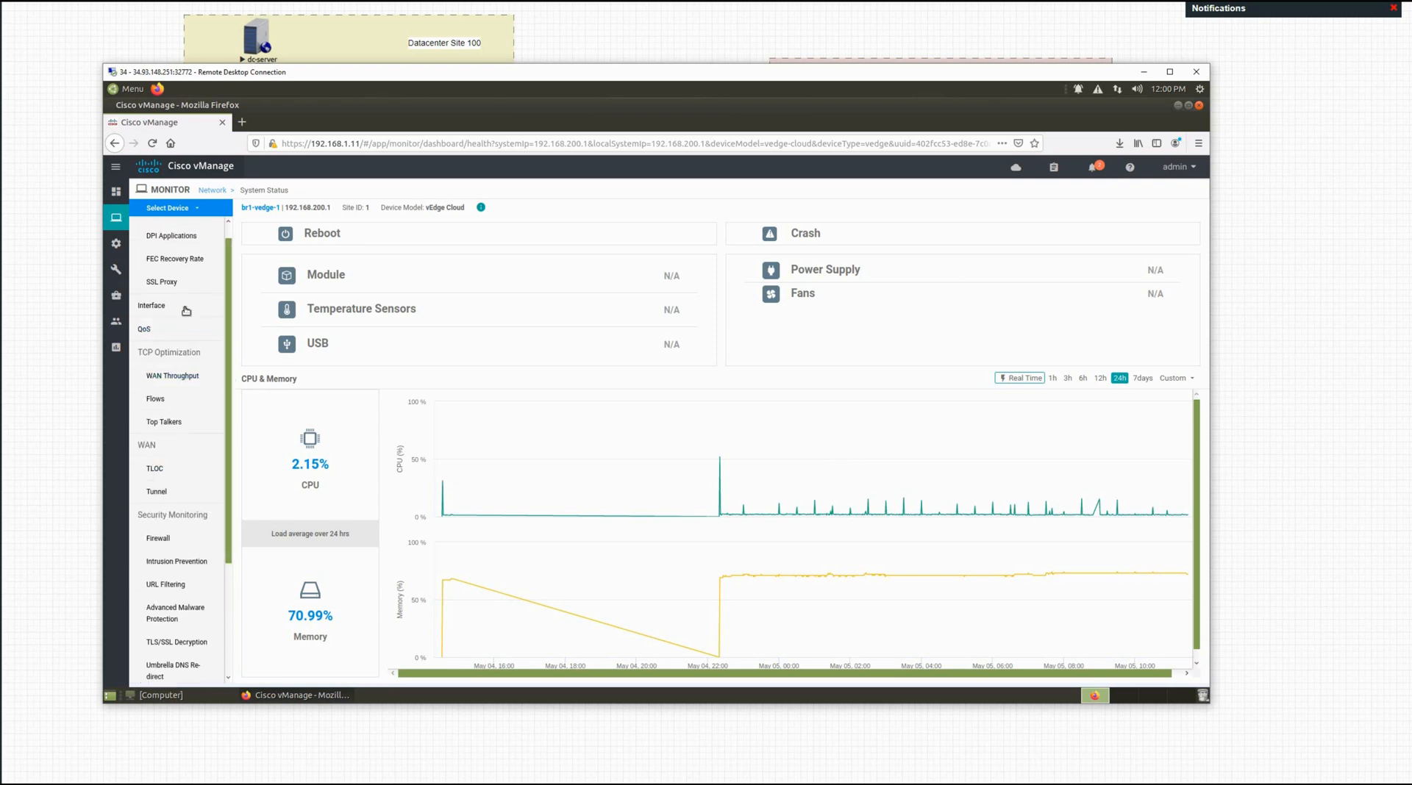
scroll(173, 318, up, 1)
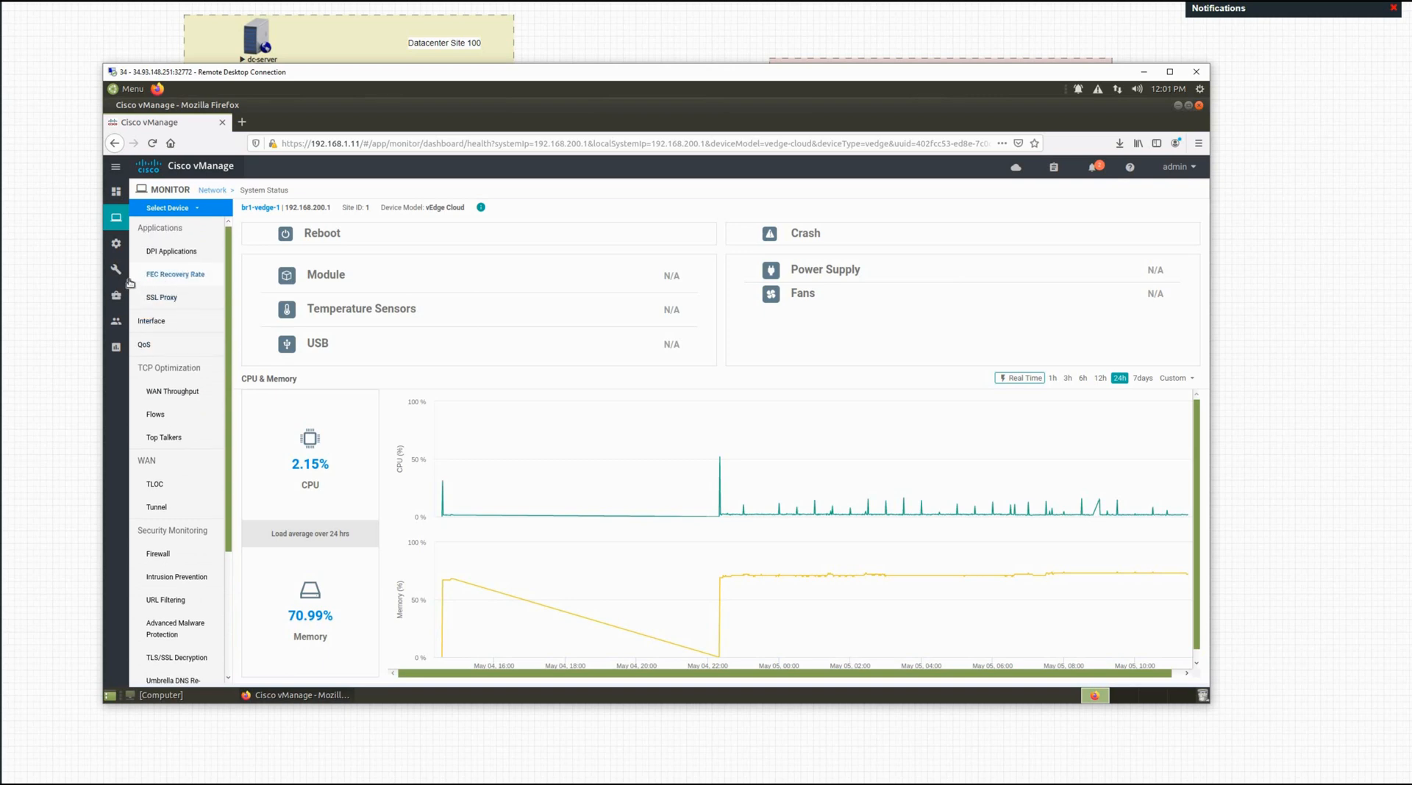
mouse_move(121, 274)
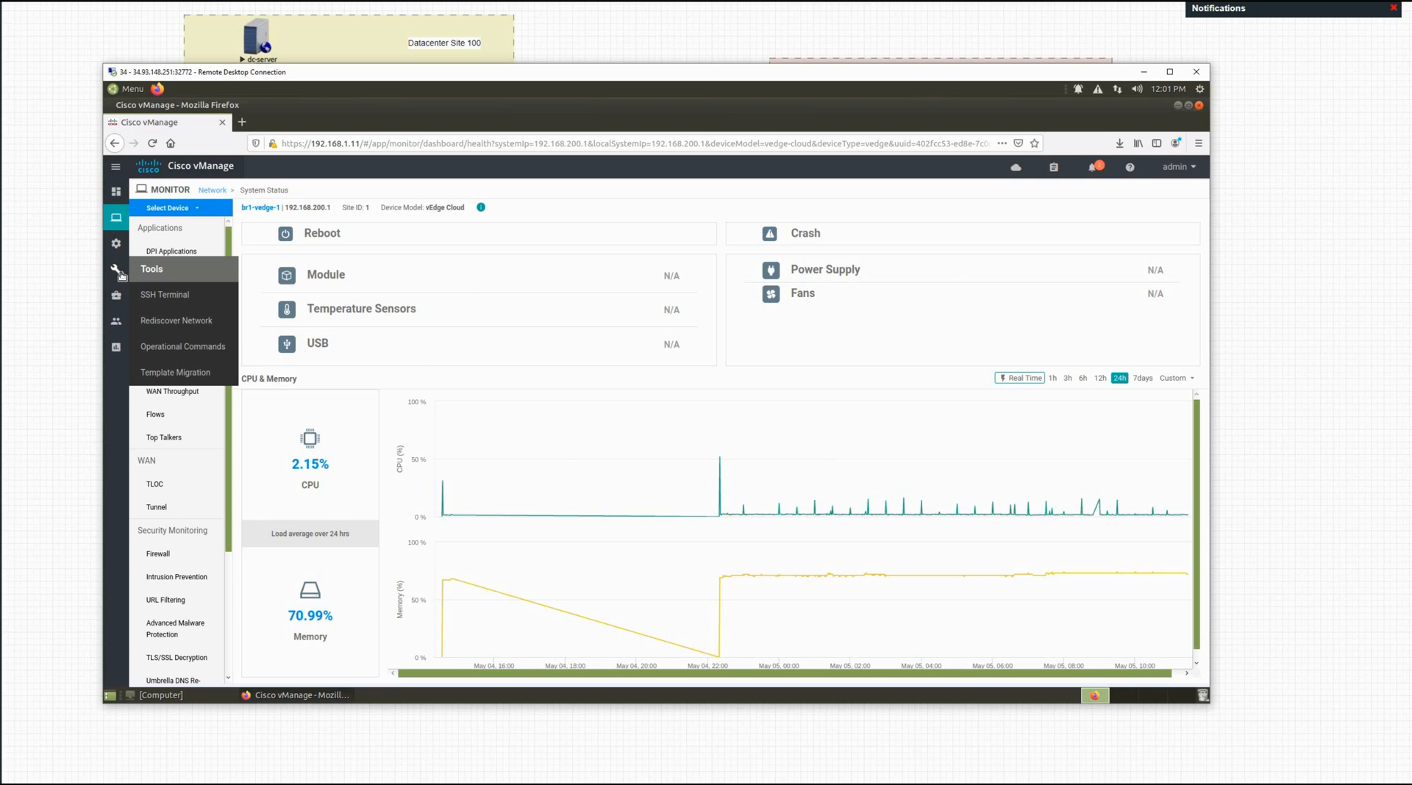
Step: Start an SSH Terminal session to br1-vedge-1 and enter username admin
click(170, 295)
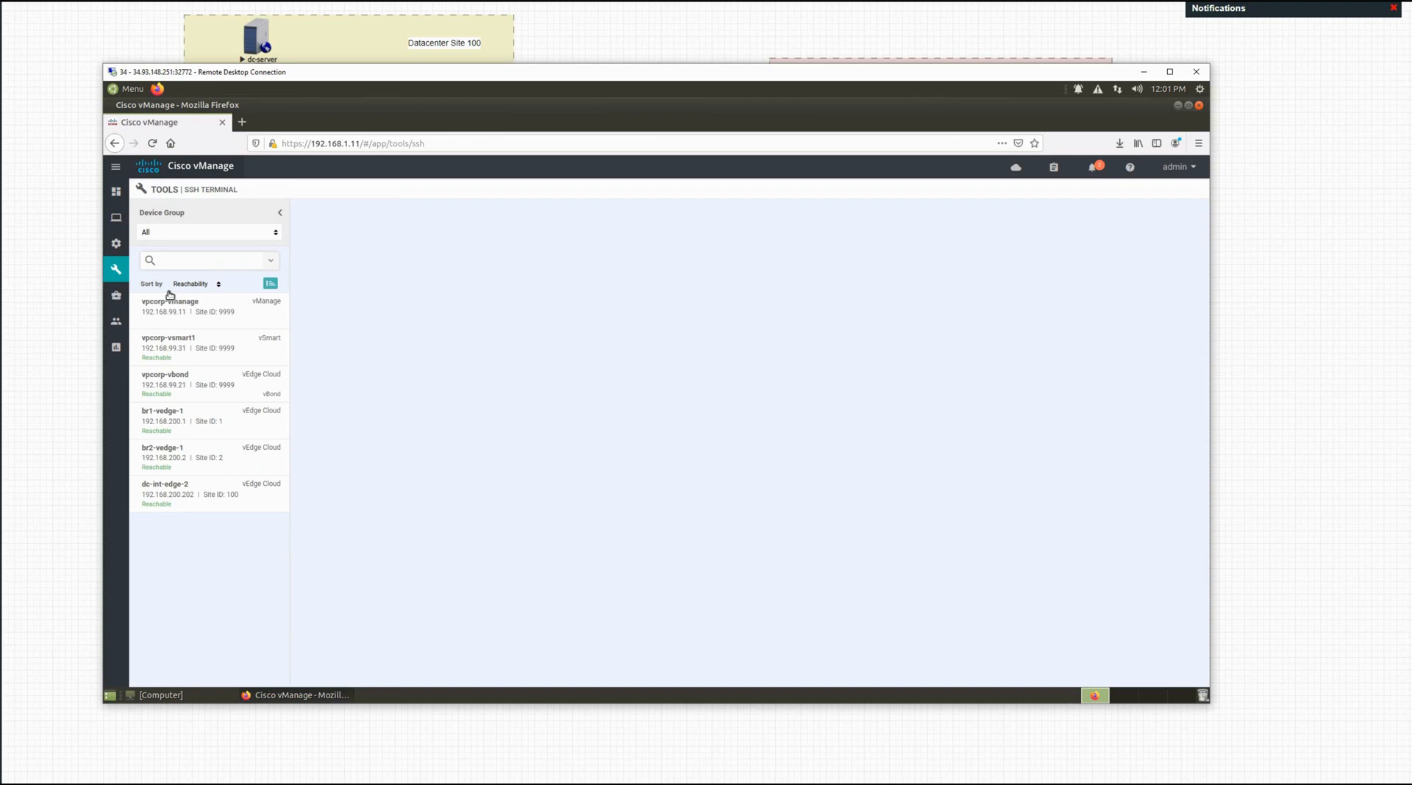
click(171, 416)
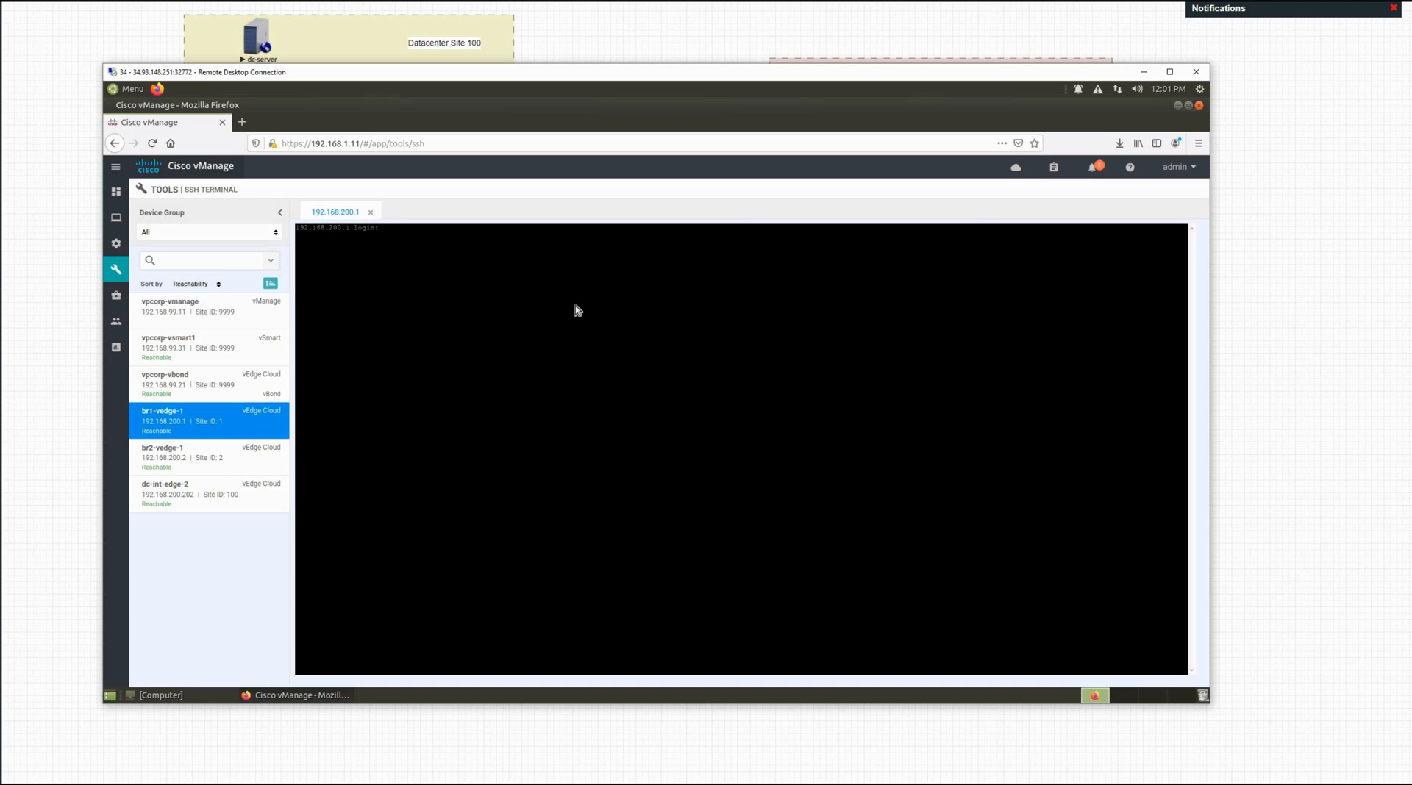
text(admin)
key(Return)
key(Return)
Step: Run 'show omp routes', then hide the remote desktop to reveal the topology diagram
key(Return)
key(Return)
key(Return)
key(Return)
key(Return)
key(Return)
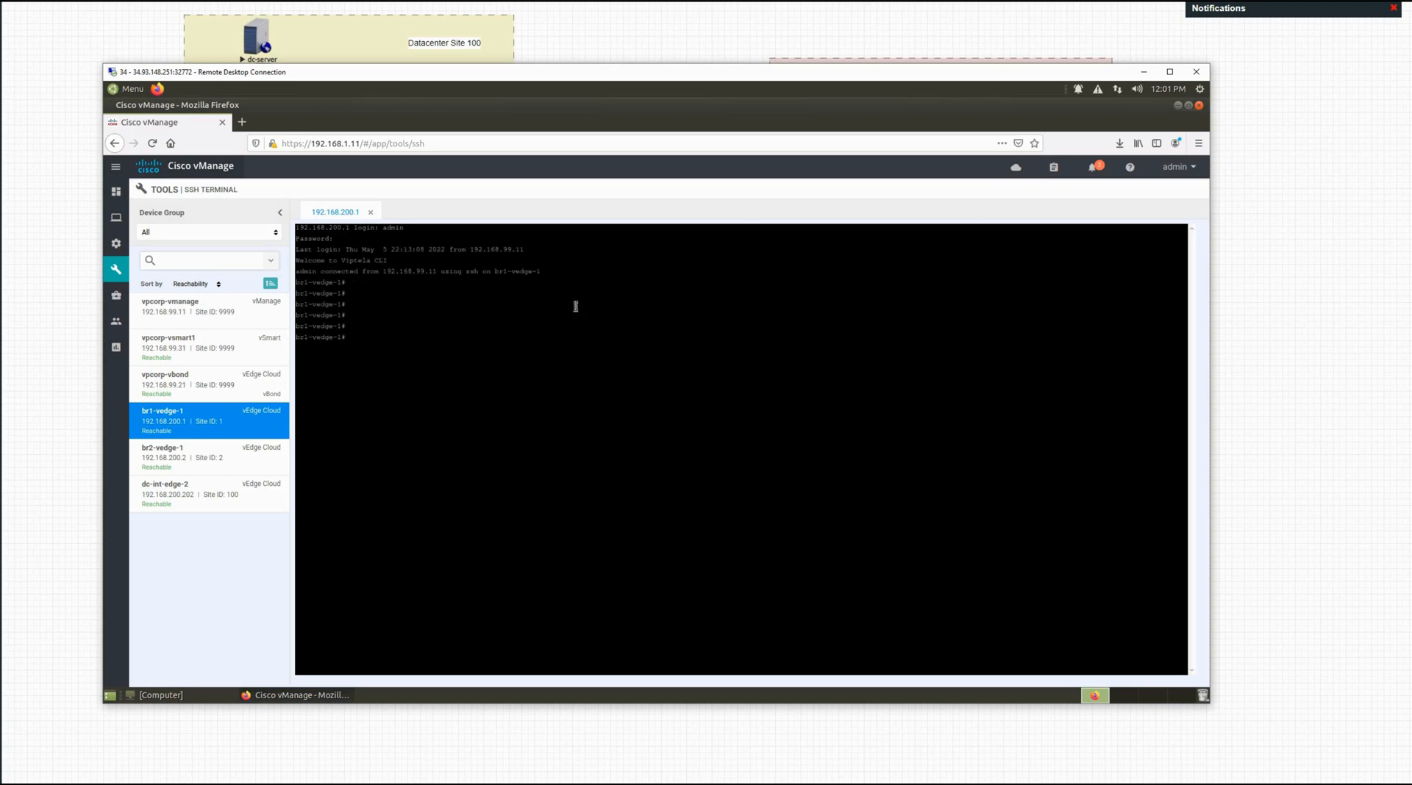
text(show omp routes)
key(Return)
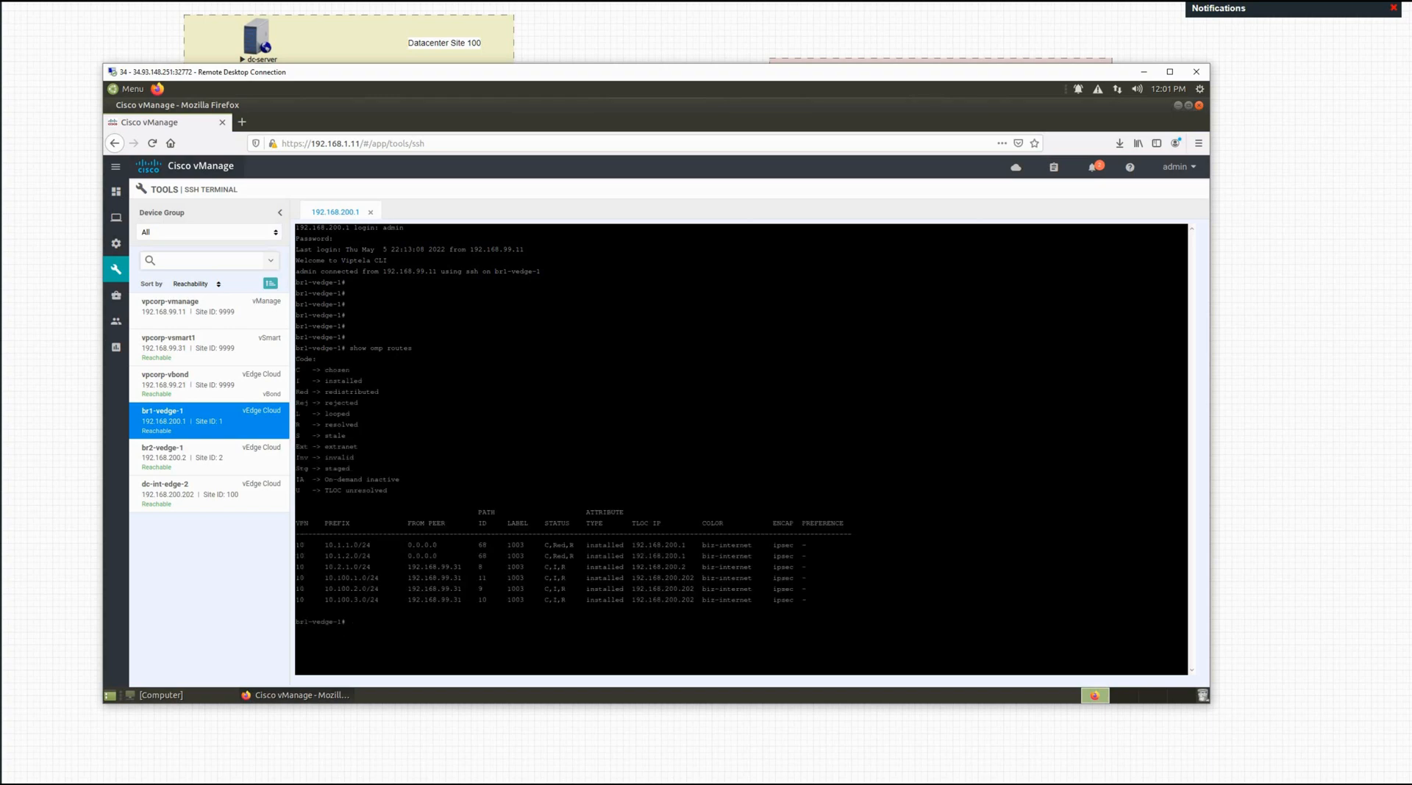
key(alt+Tab)
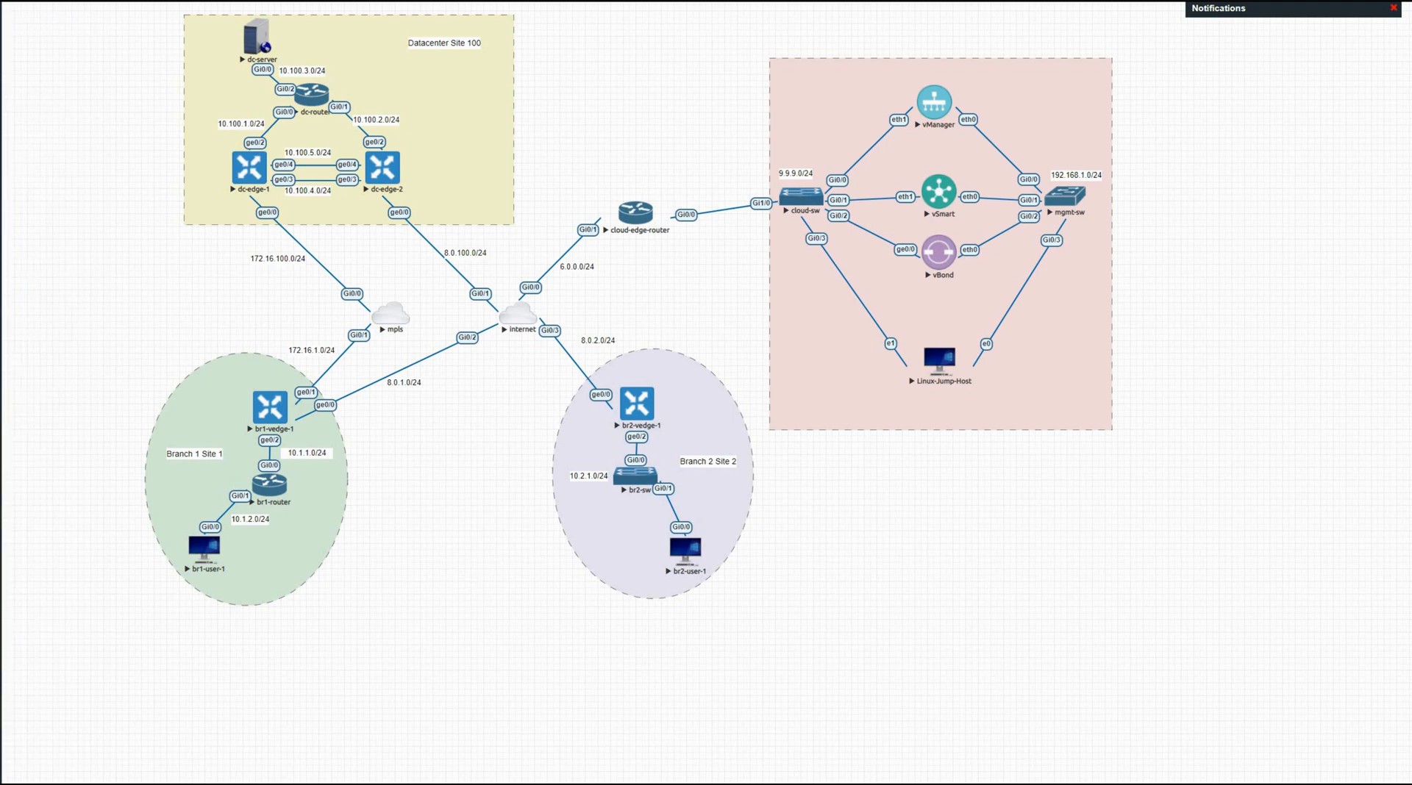
key(alt+Tab)
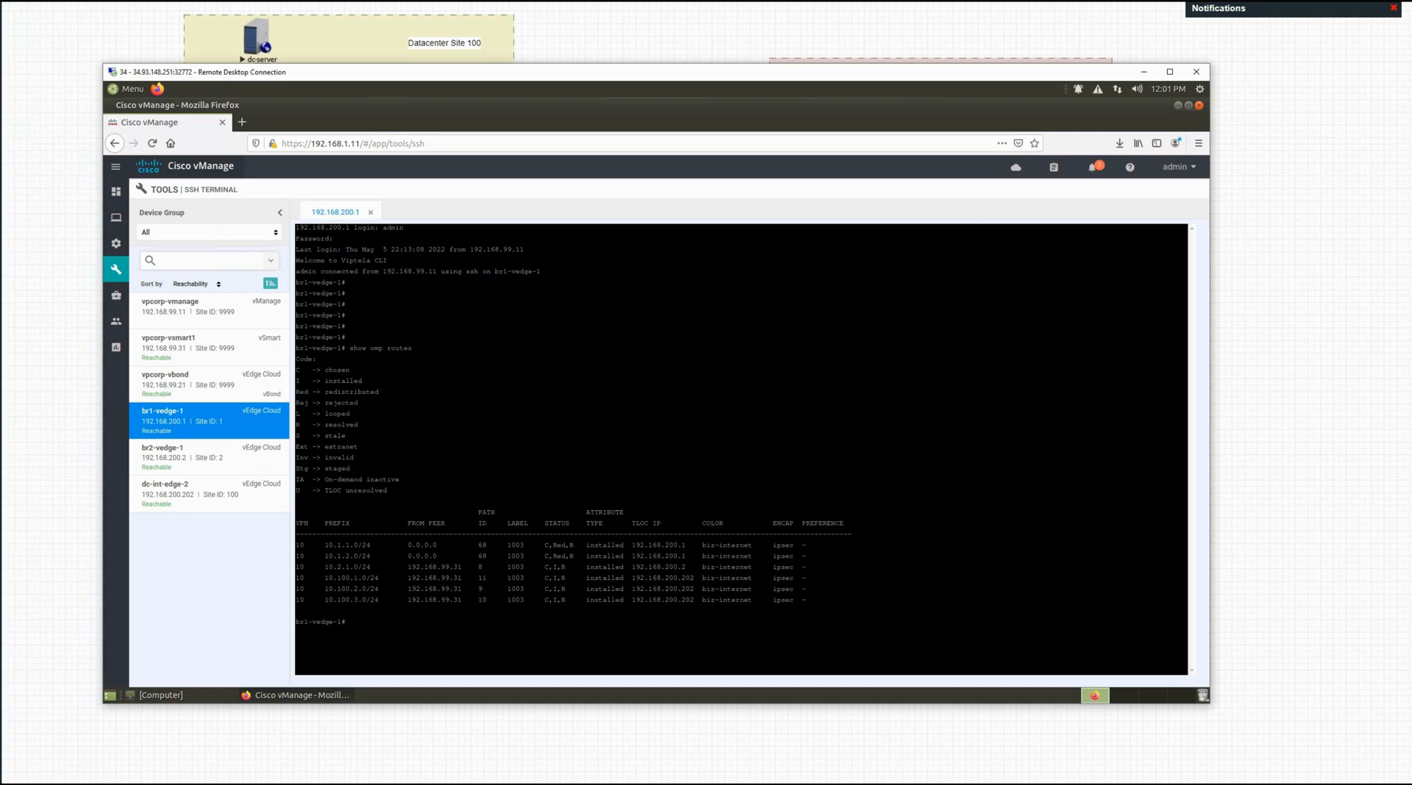
click(3, 410)
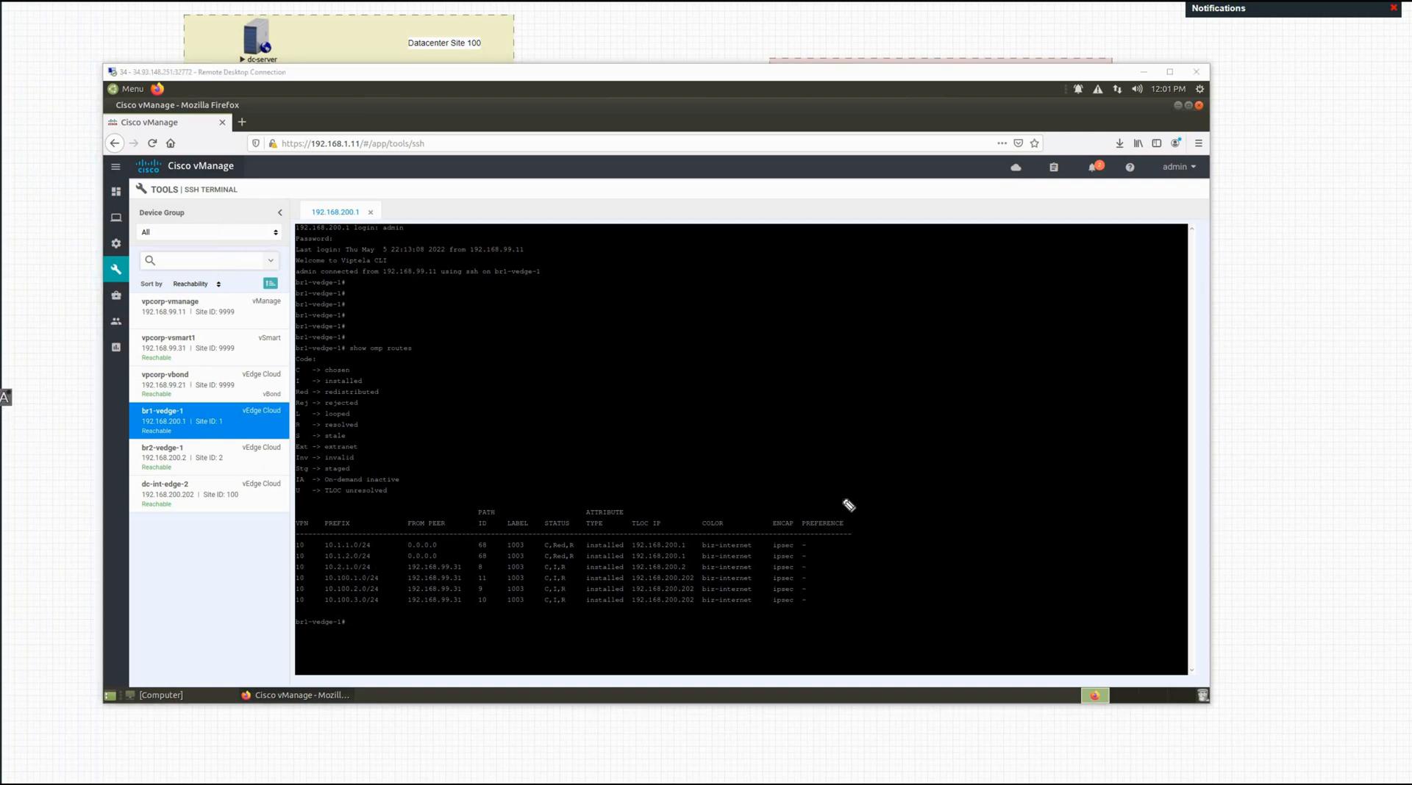
drag(844, 492, 858, 632)
mouse_move(827, 452)
mouse_down()
mouse_move(803, 486)
mouse_move(820, 480)
mouse_up()
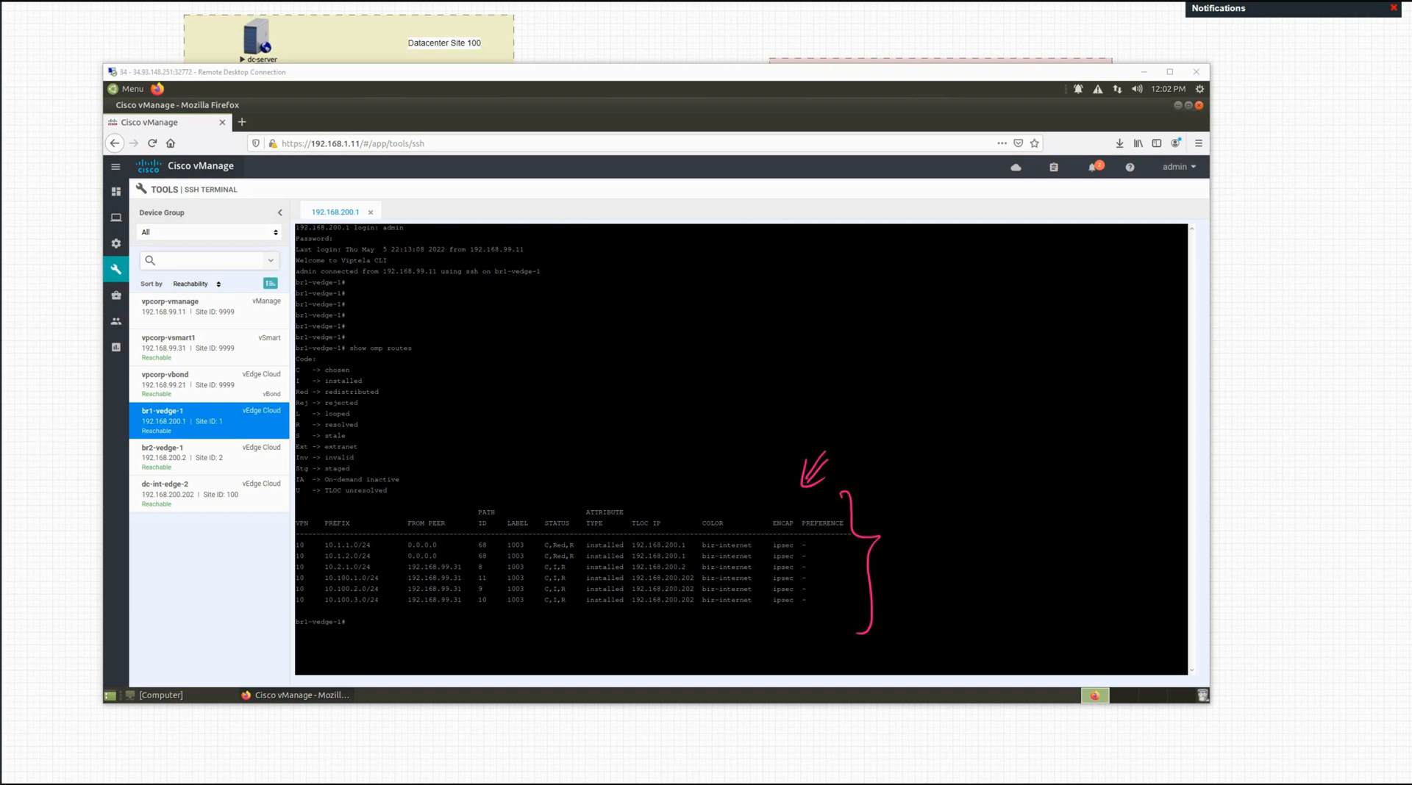
key(ctrl+shift+7)
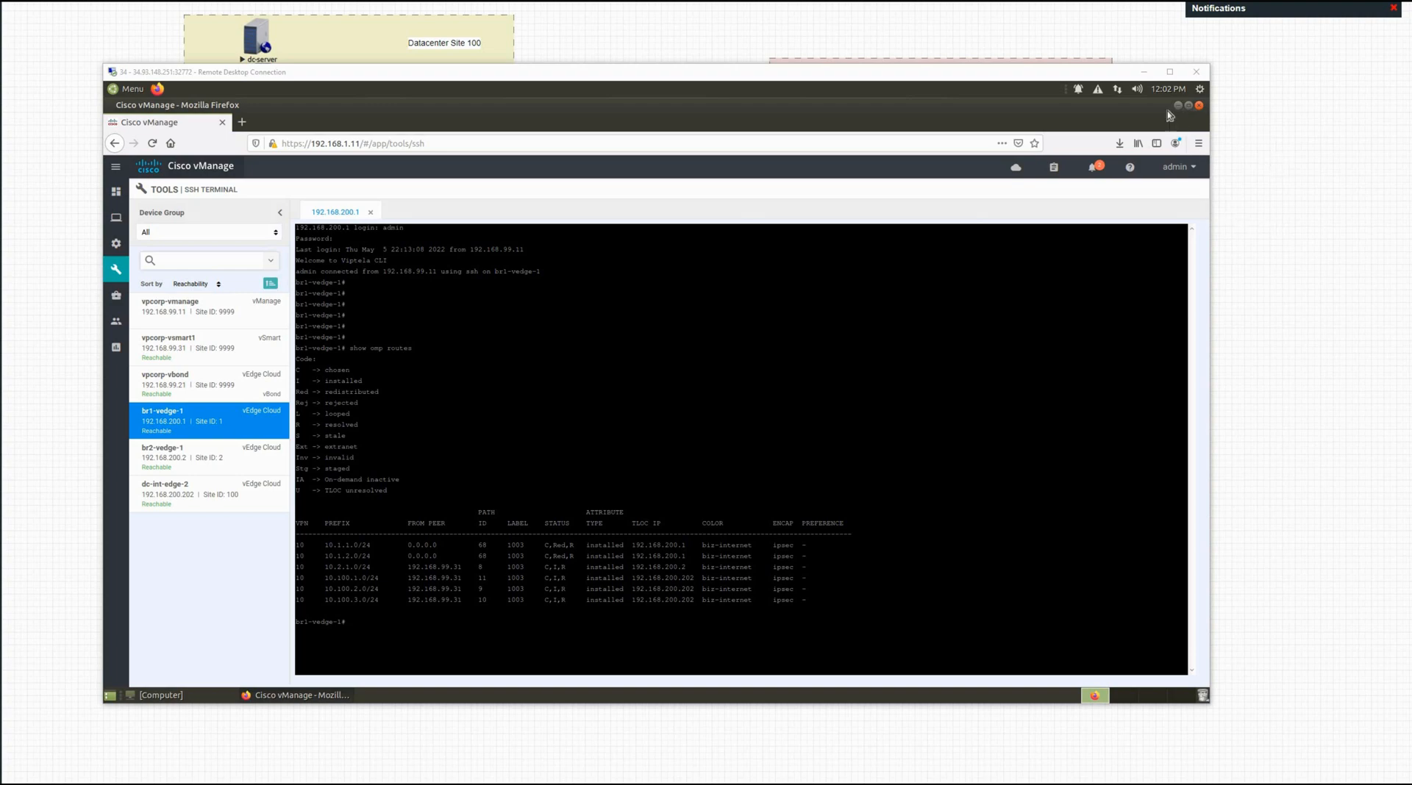
click(1143, 72)
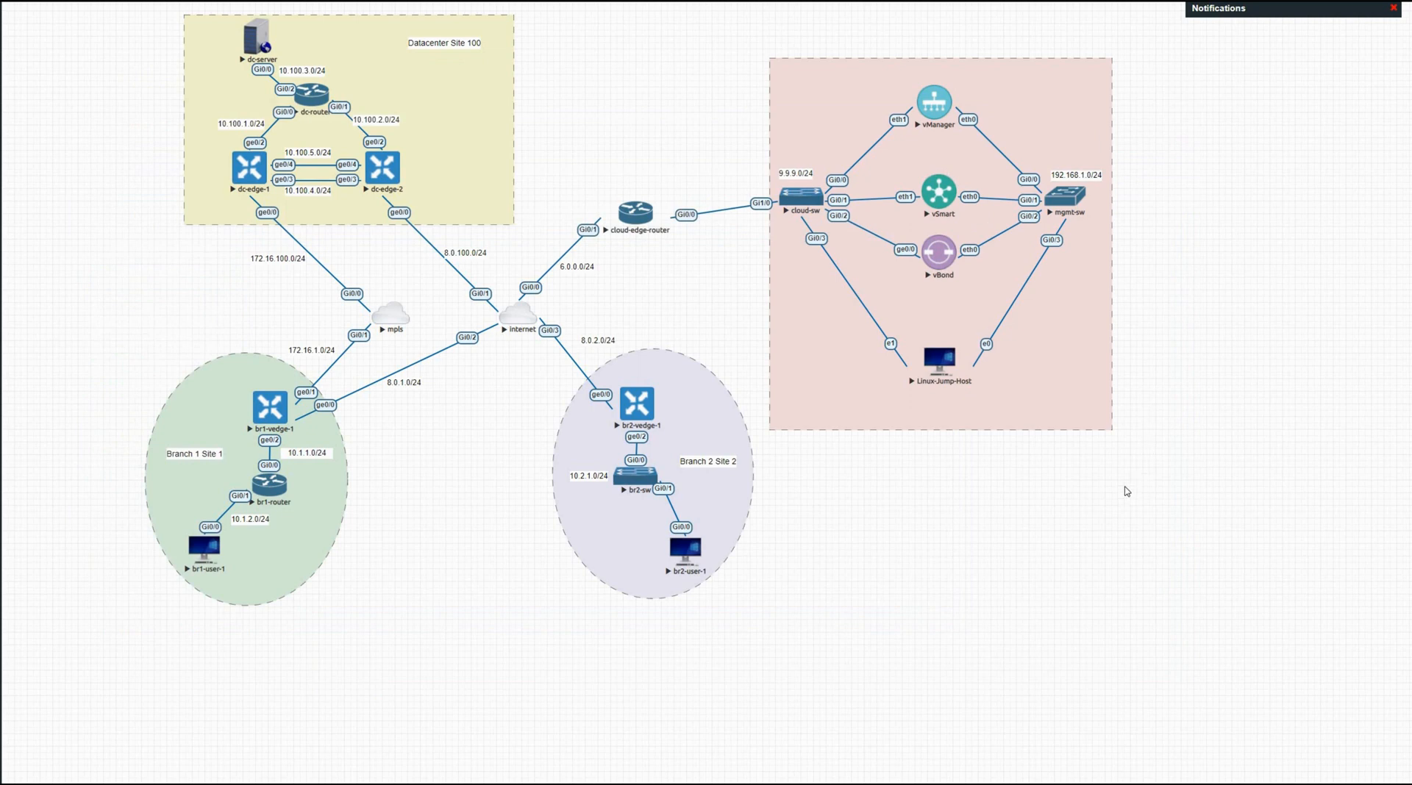